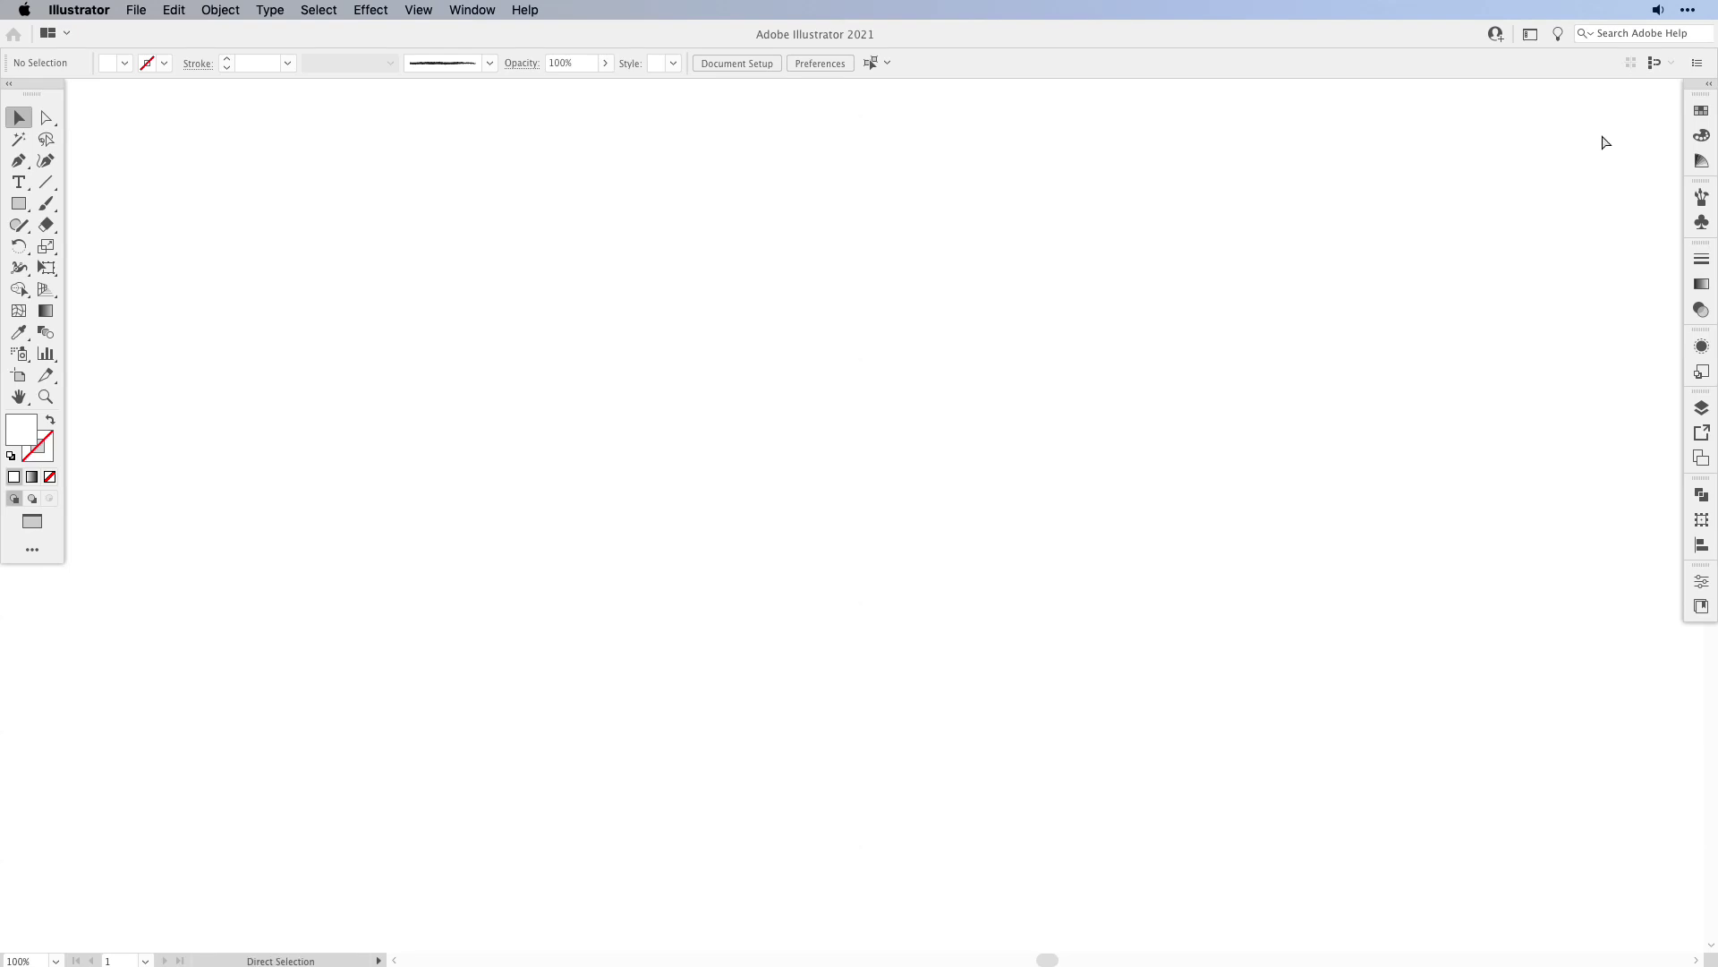
key(super+shift+z)
key(super+shift+z)
key(super+shift+z)
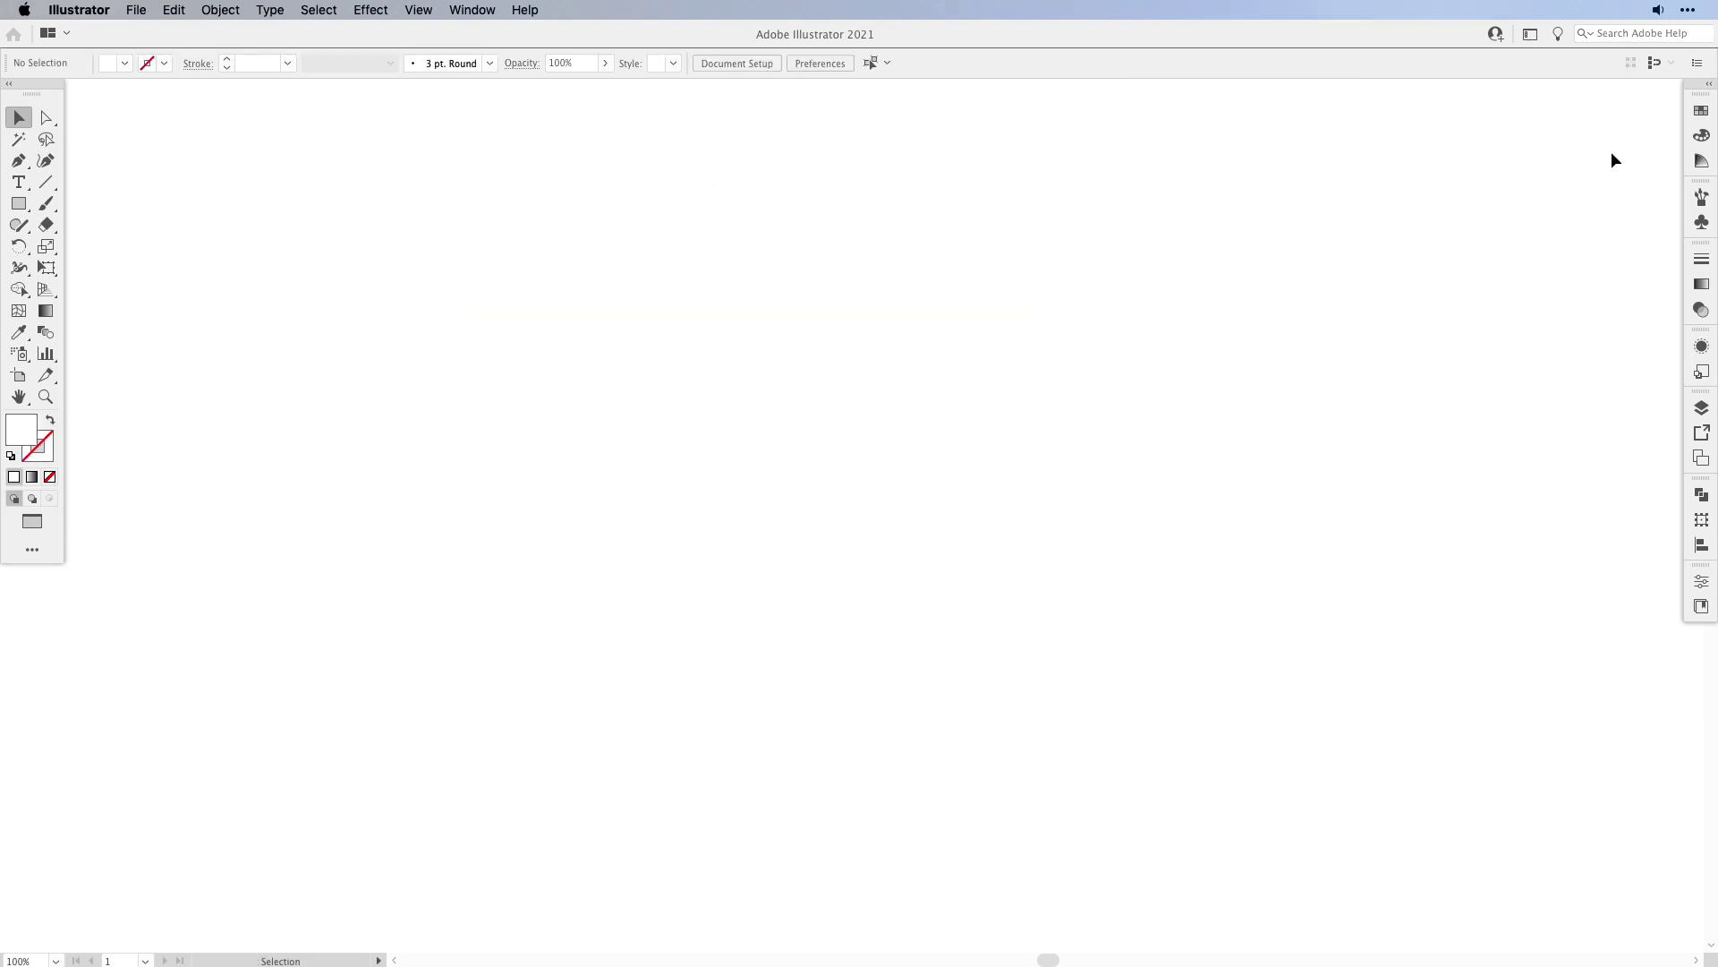
- Draw a square about 222 px wide near the canvas centre, filled with the light blue-gray swatch and without a stroke
click(1701, 110)
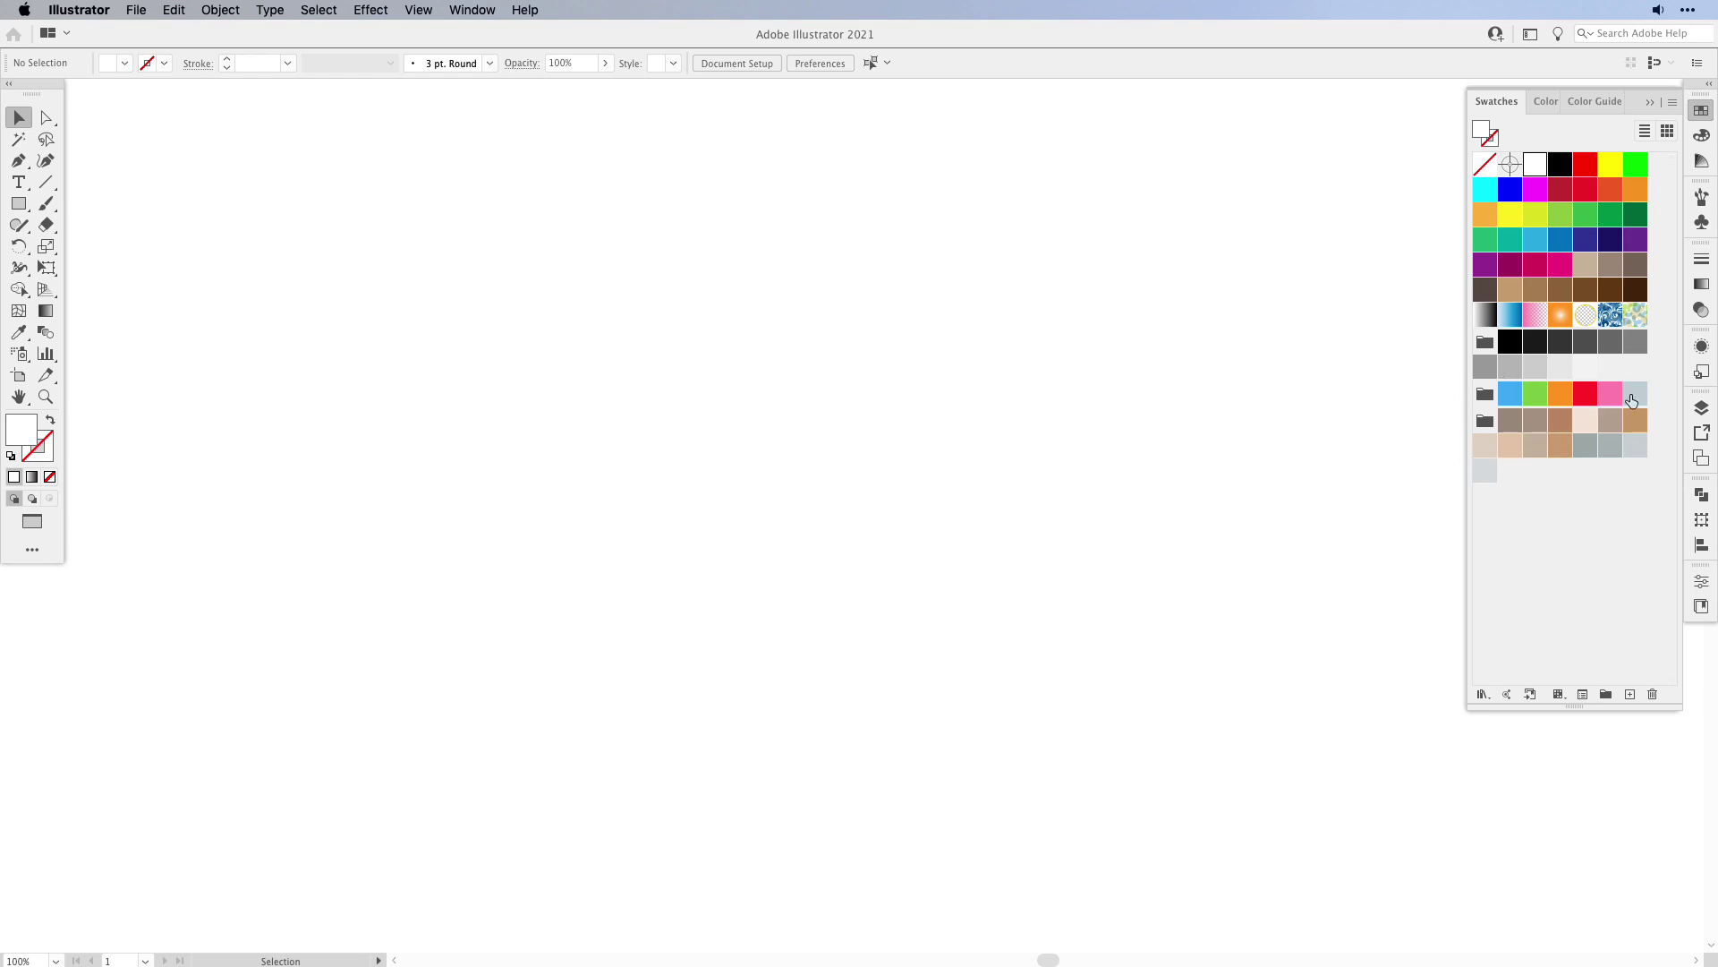
click(1631, 449)
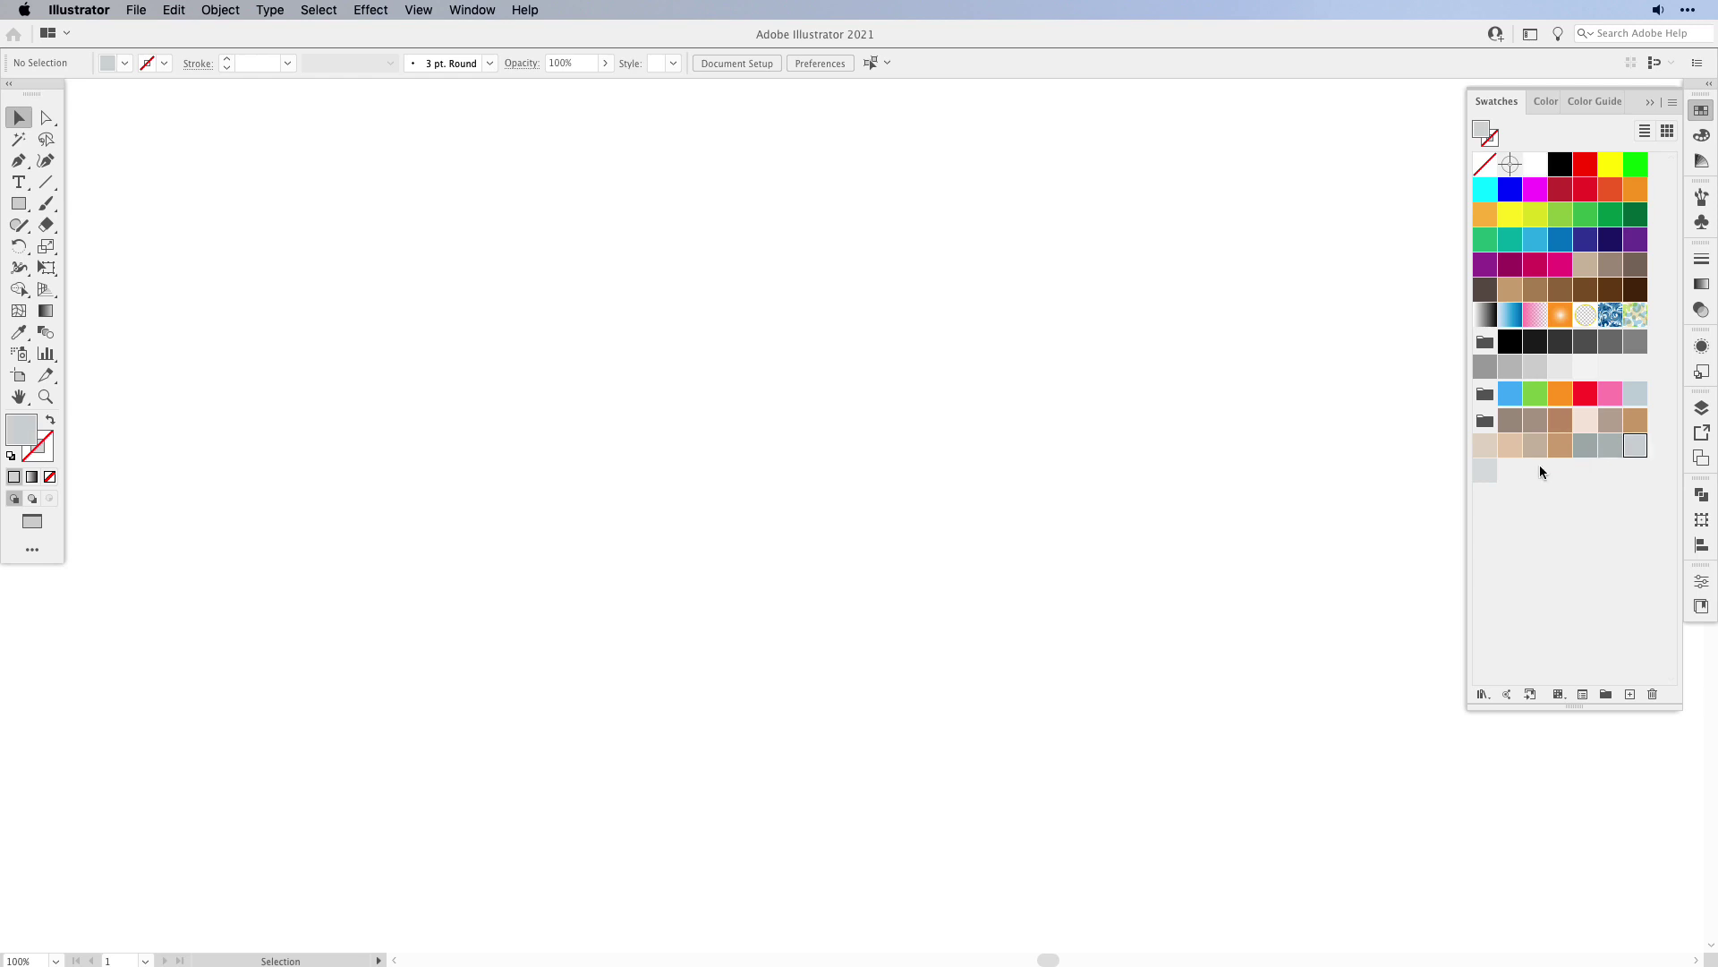
click(19, 204)
drag(625, 376, 851, 573)
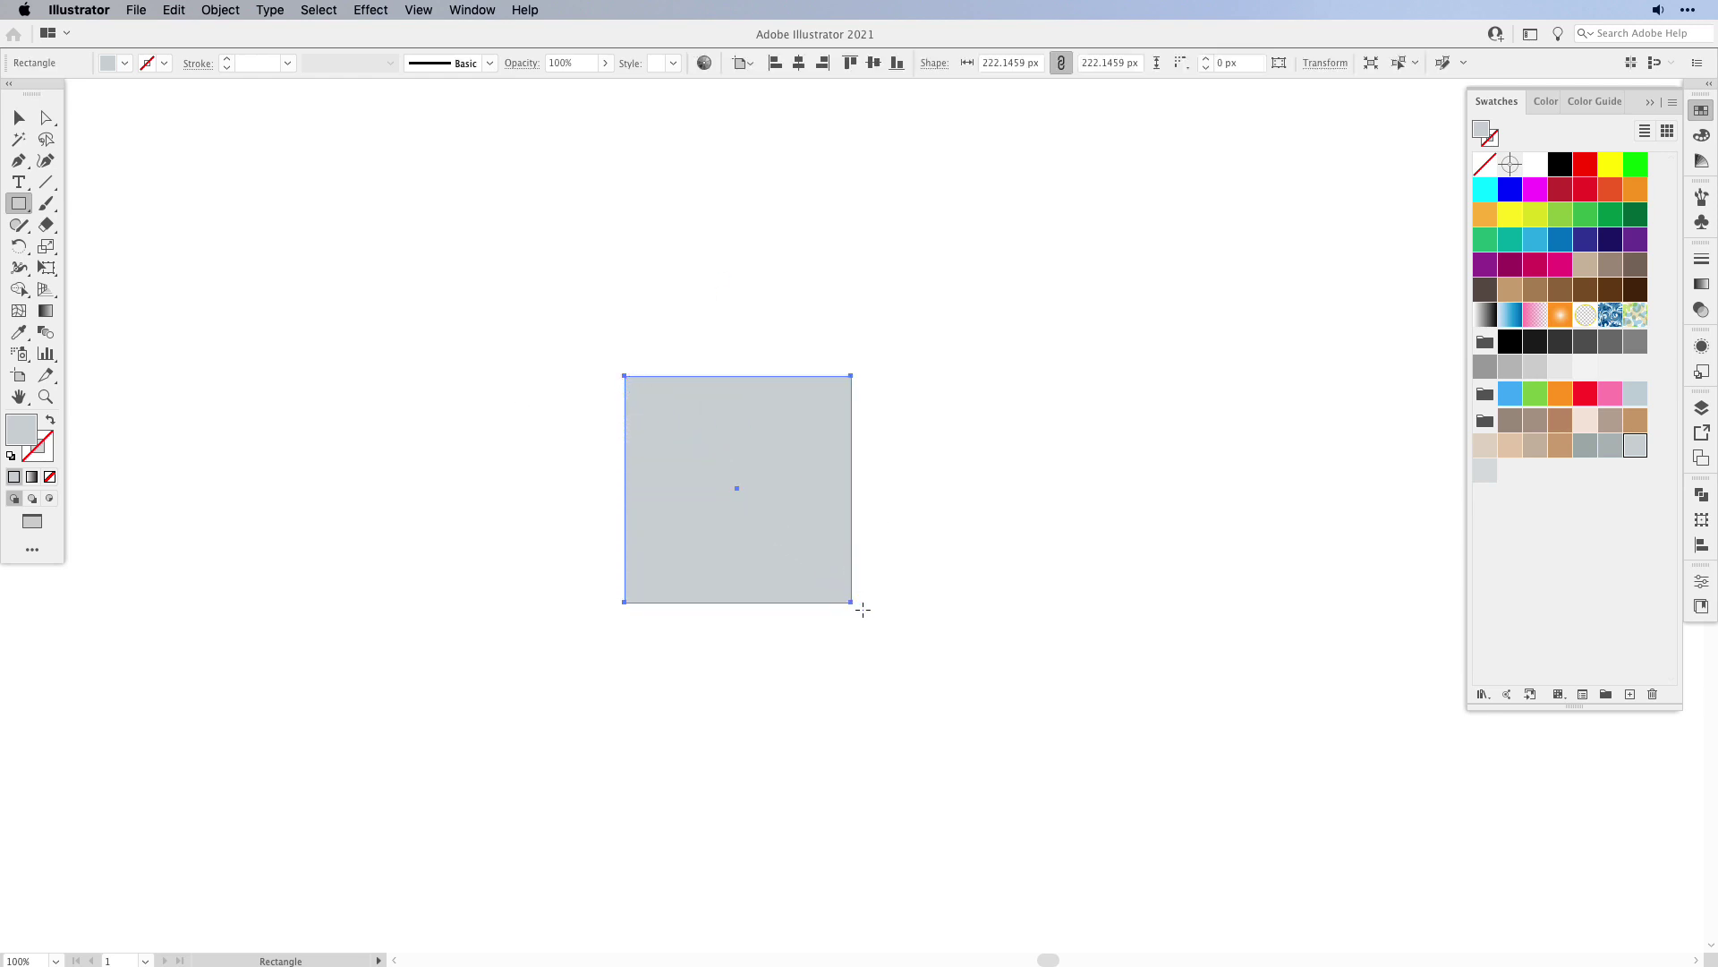
key(v)
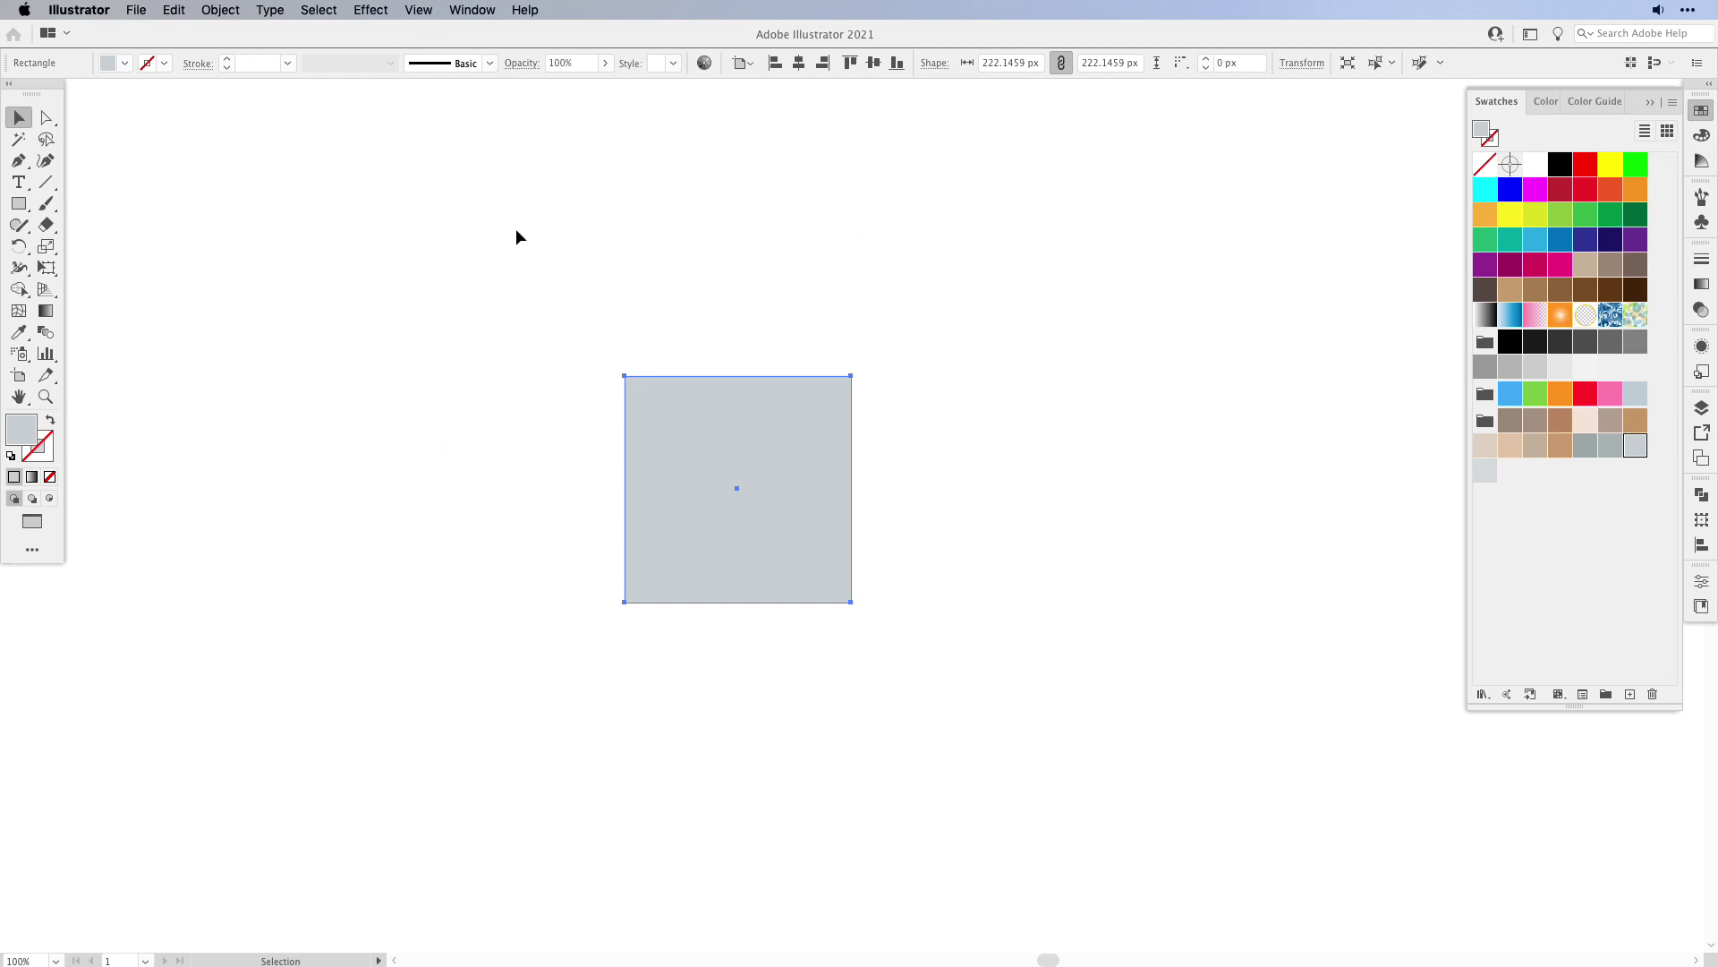
- Start a 3D Extrude & Bevel effect on the square with the Isometric Right position
click(377, 11)
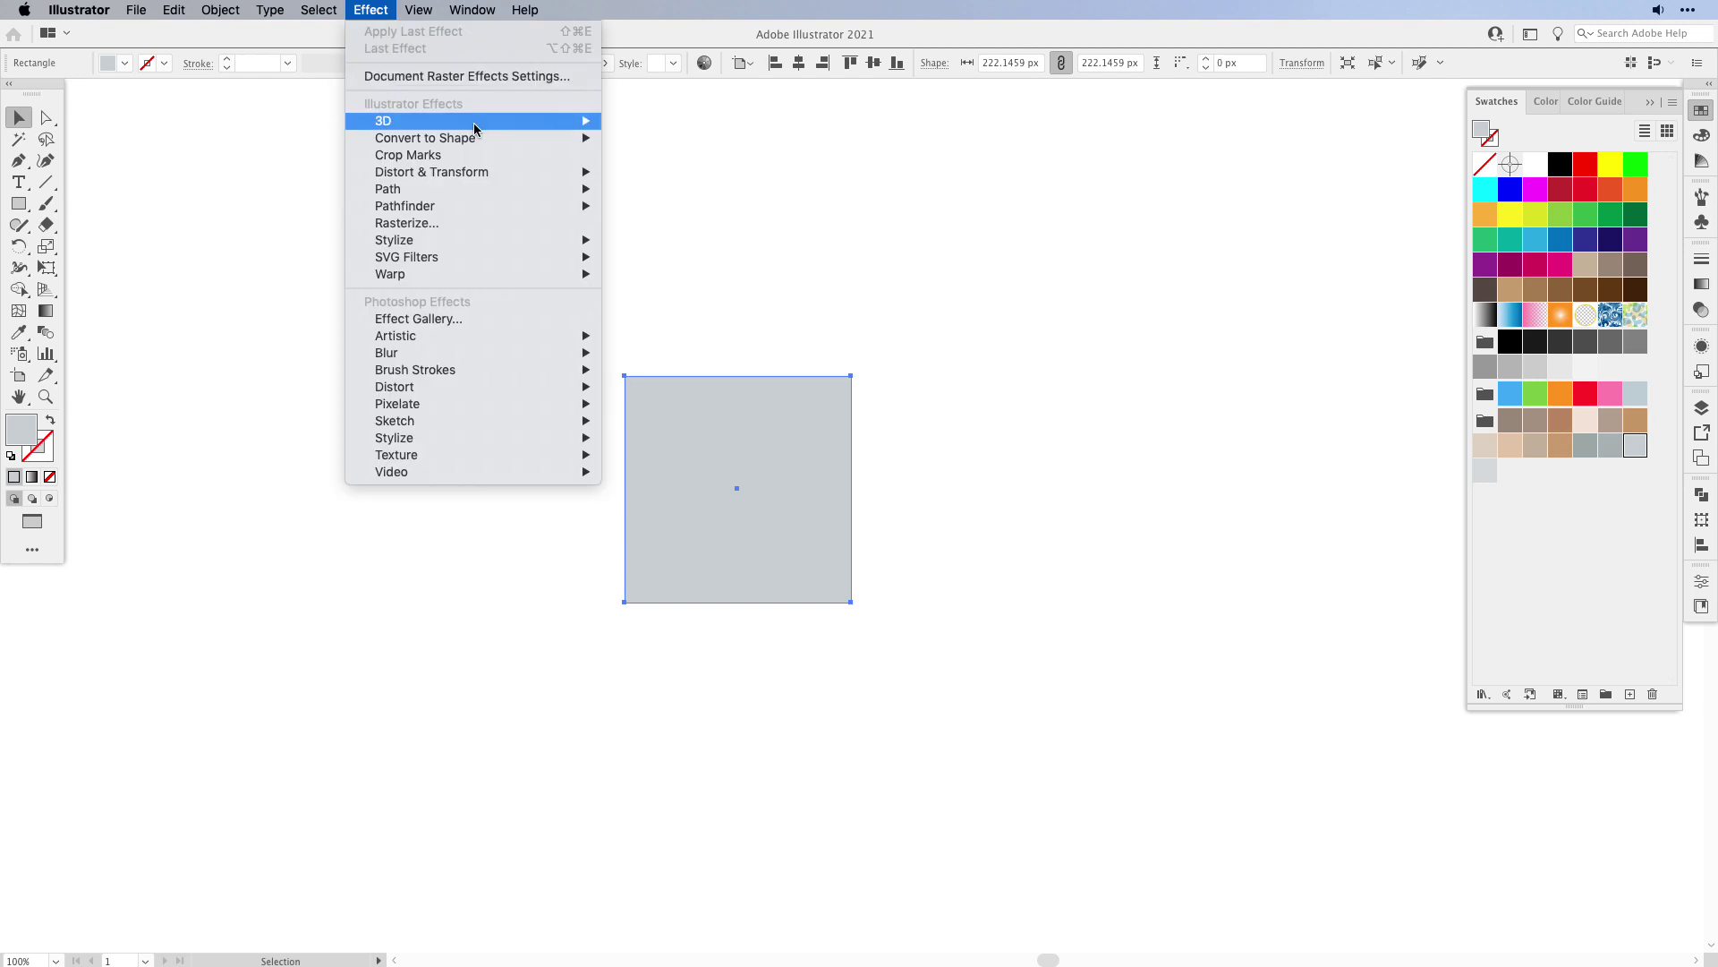
mouse_move(476, 123)
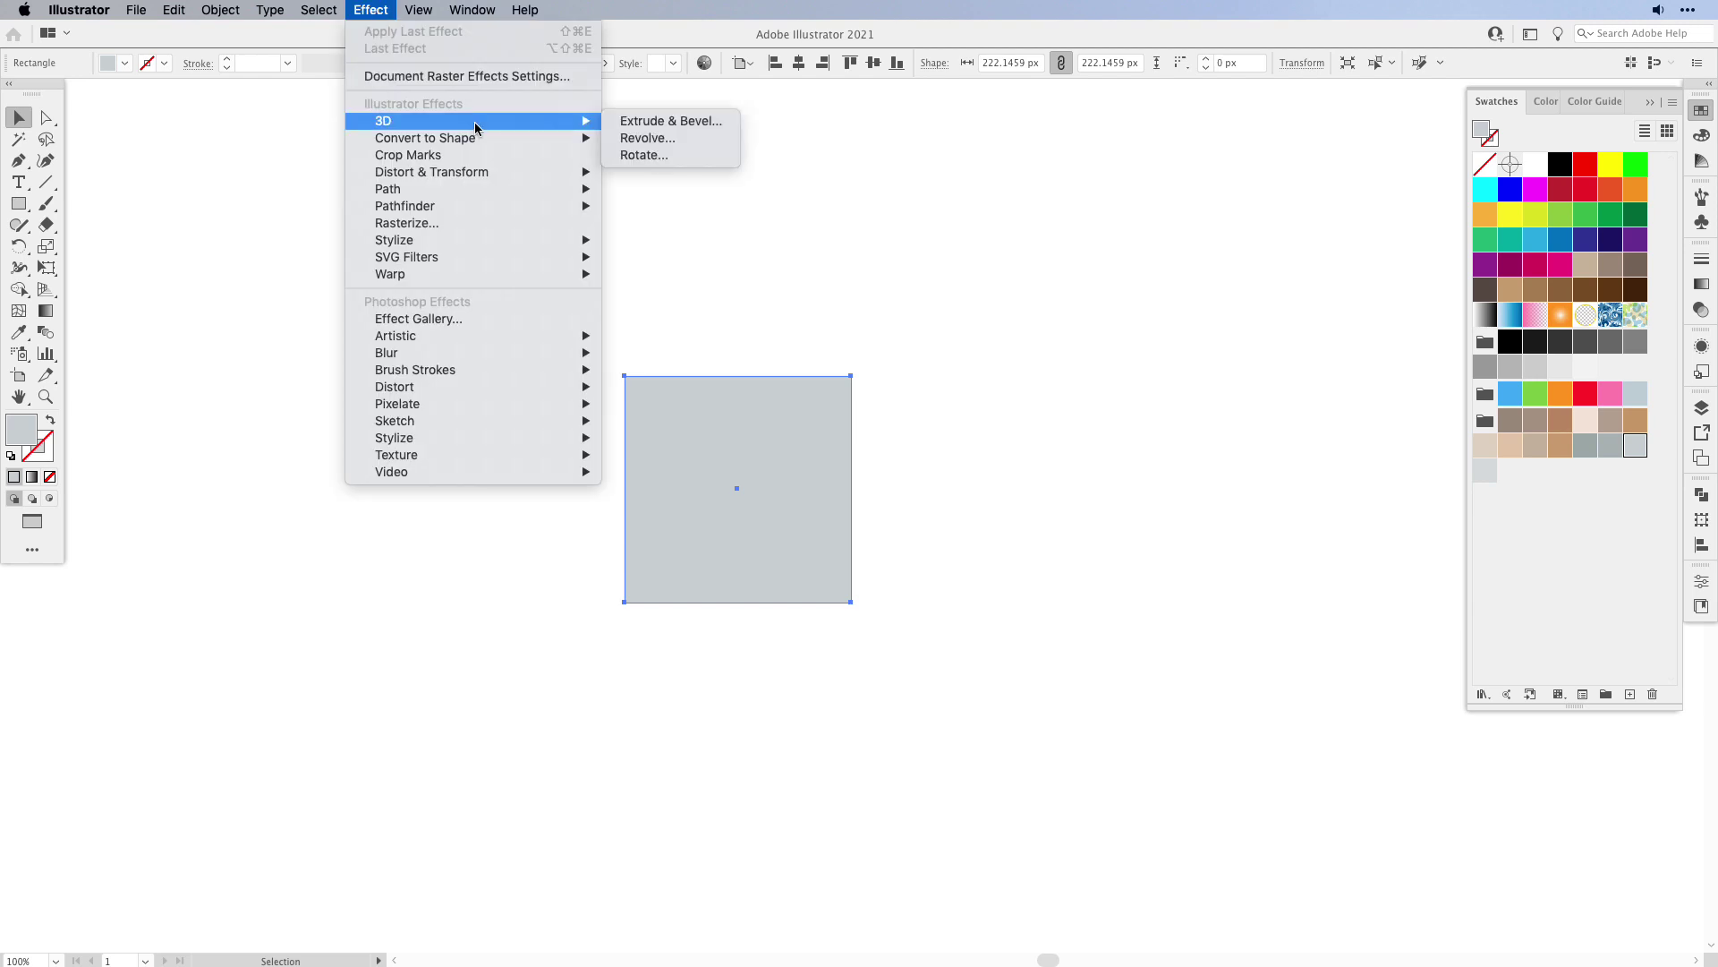
click(708, 126)
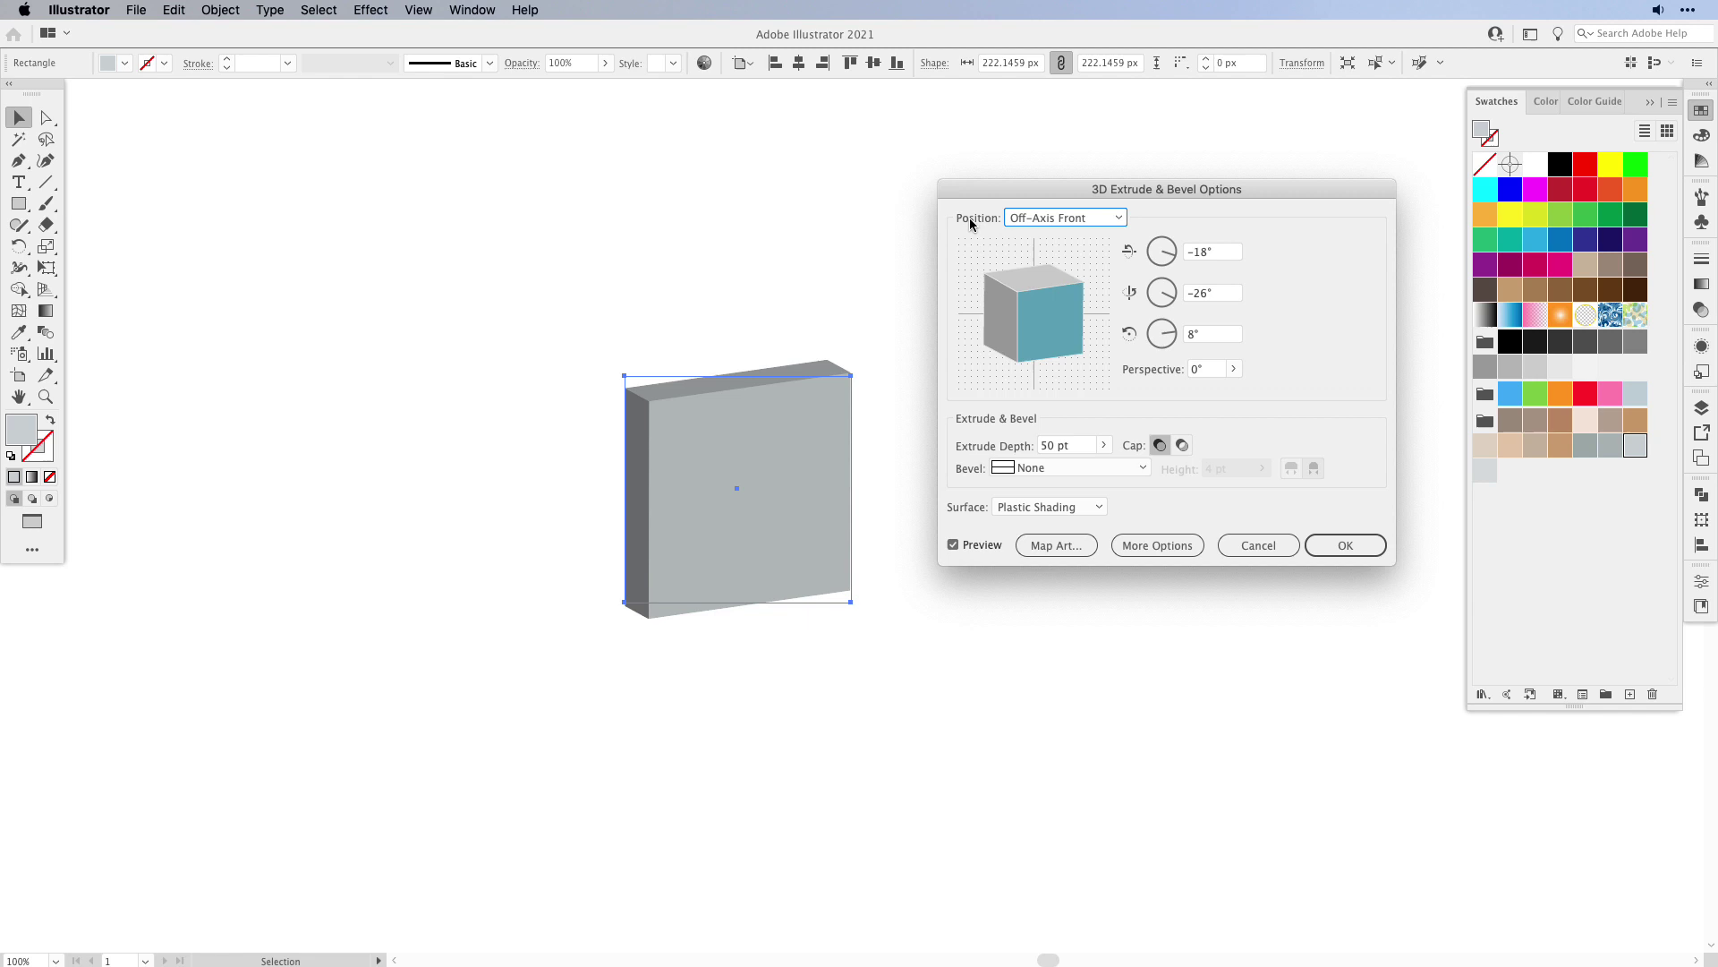
click(1118, 220)
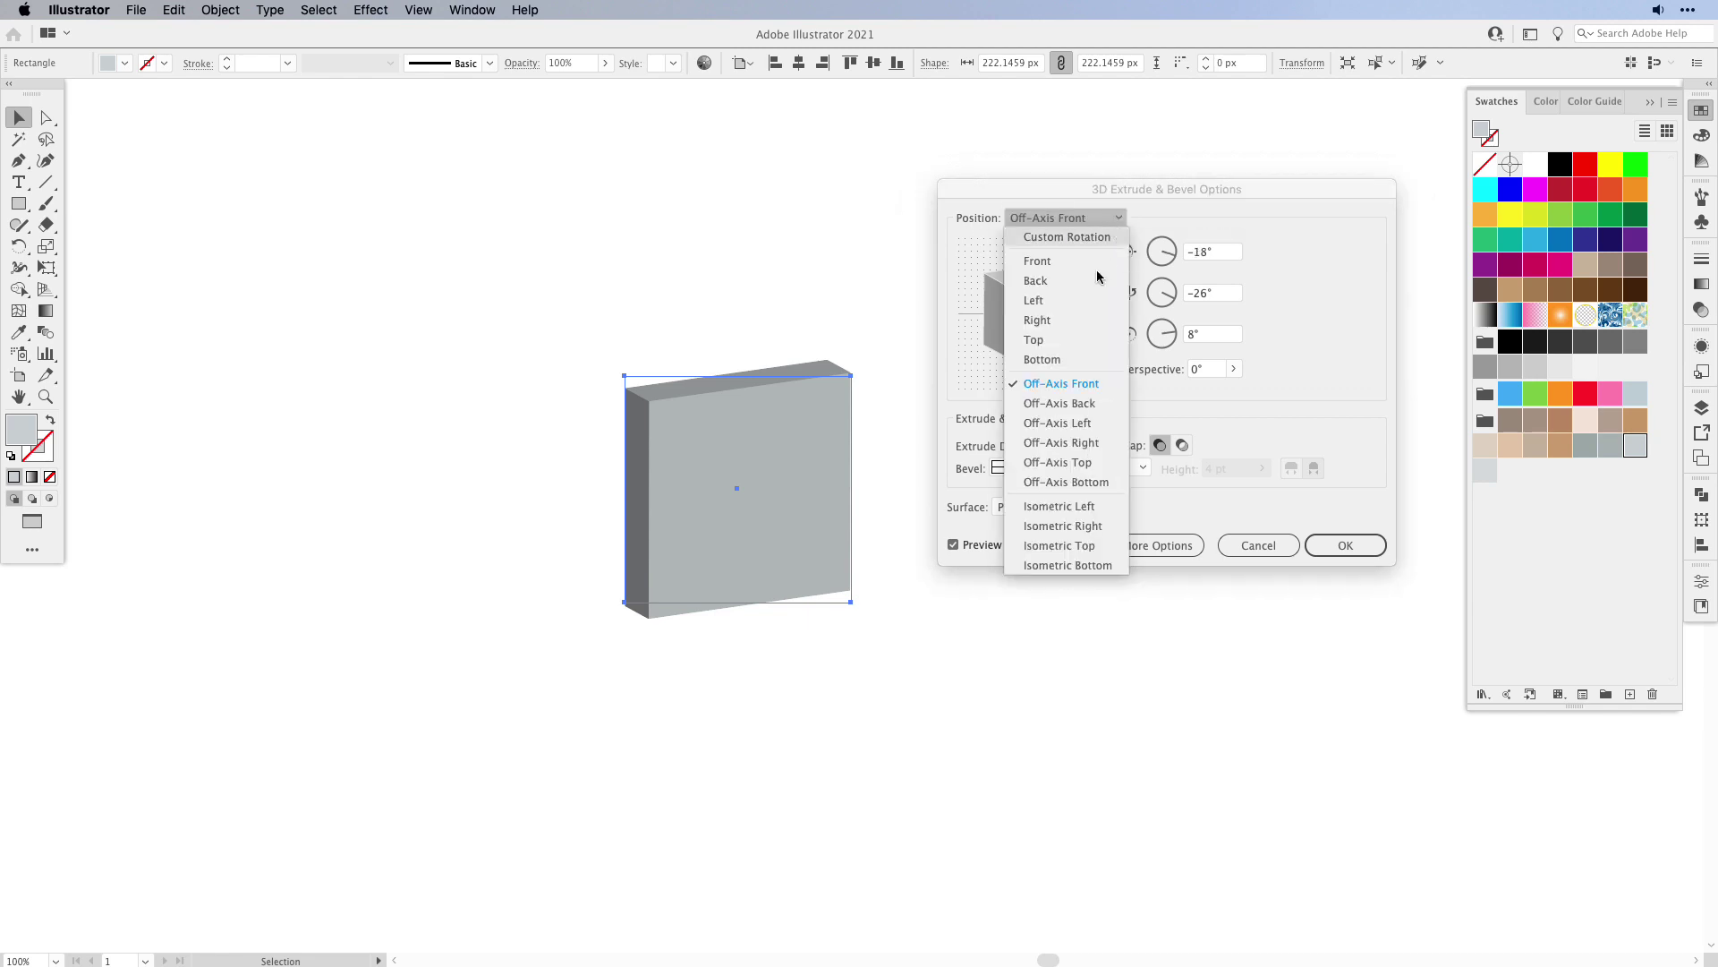
click(1098, 530)
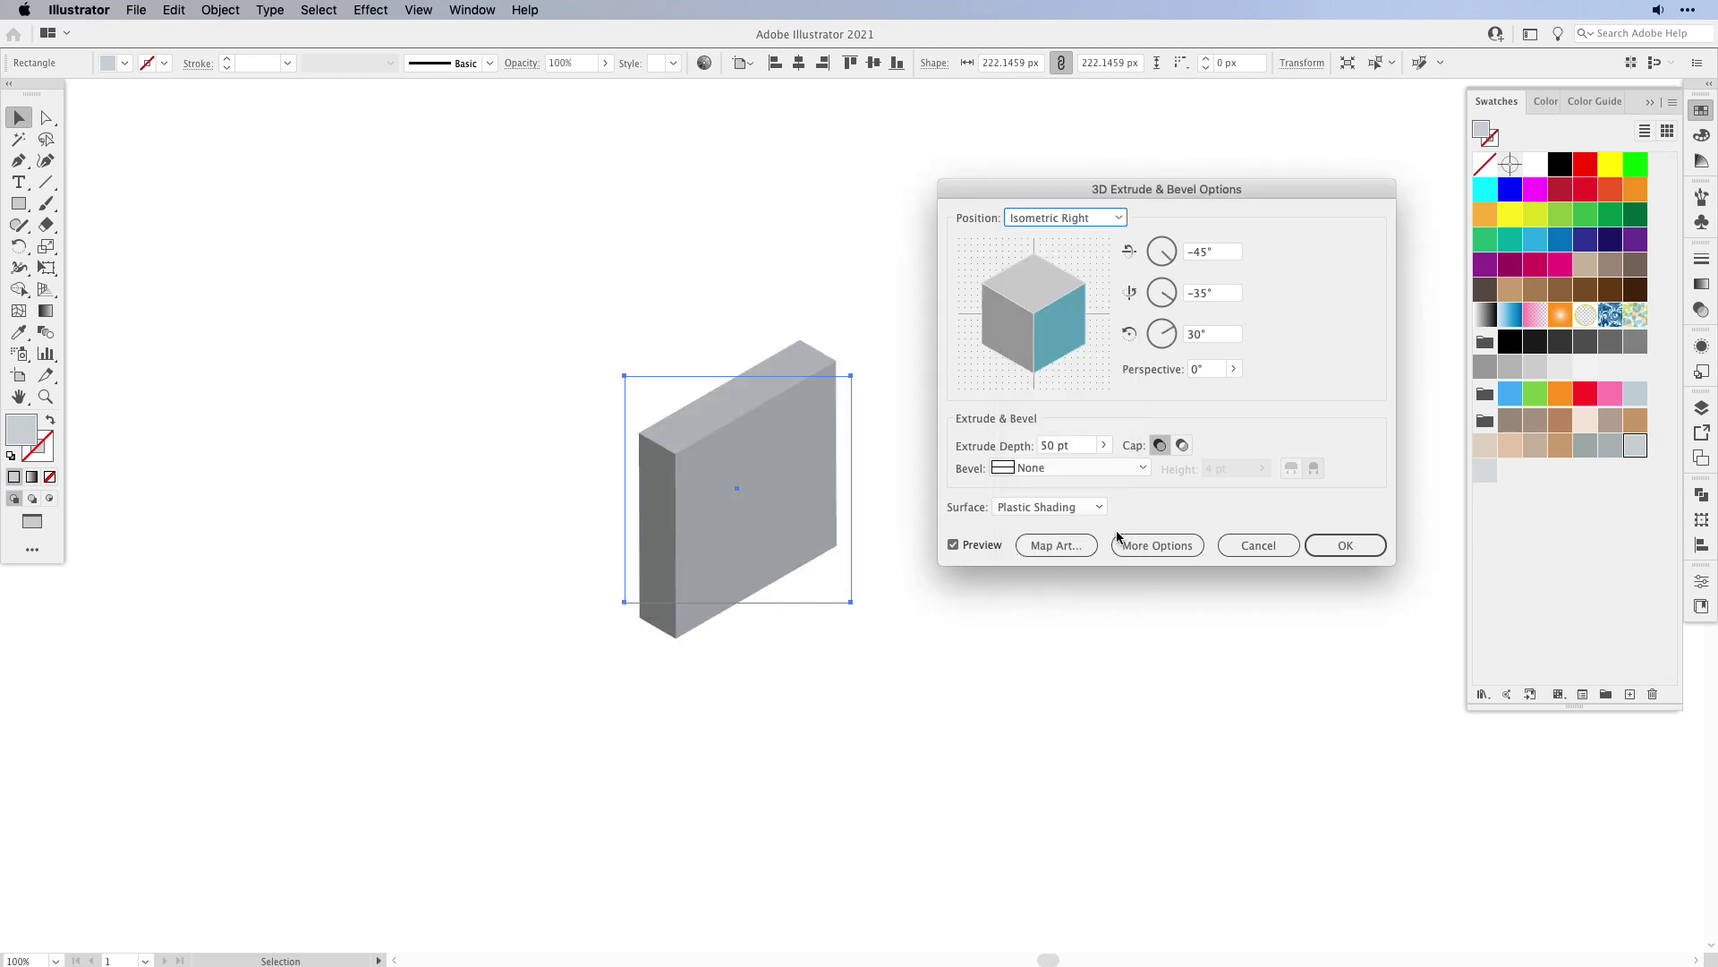
- Set the extrude depth to 220 pt and refresh the preview so the shape forms a cube
click(1031, 450)
text(25)
click(953, 545)
drag(1056, 446, 1036, 448)
text(20)
click(953, 545)
drag(1055, 448, 1037, 447)
text(22)
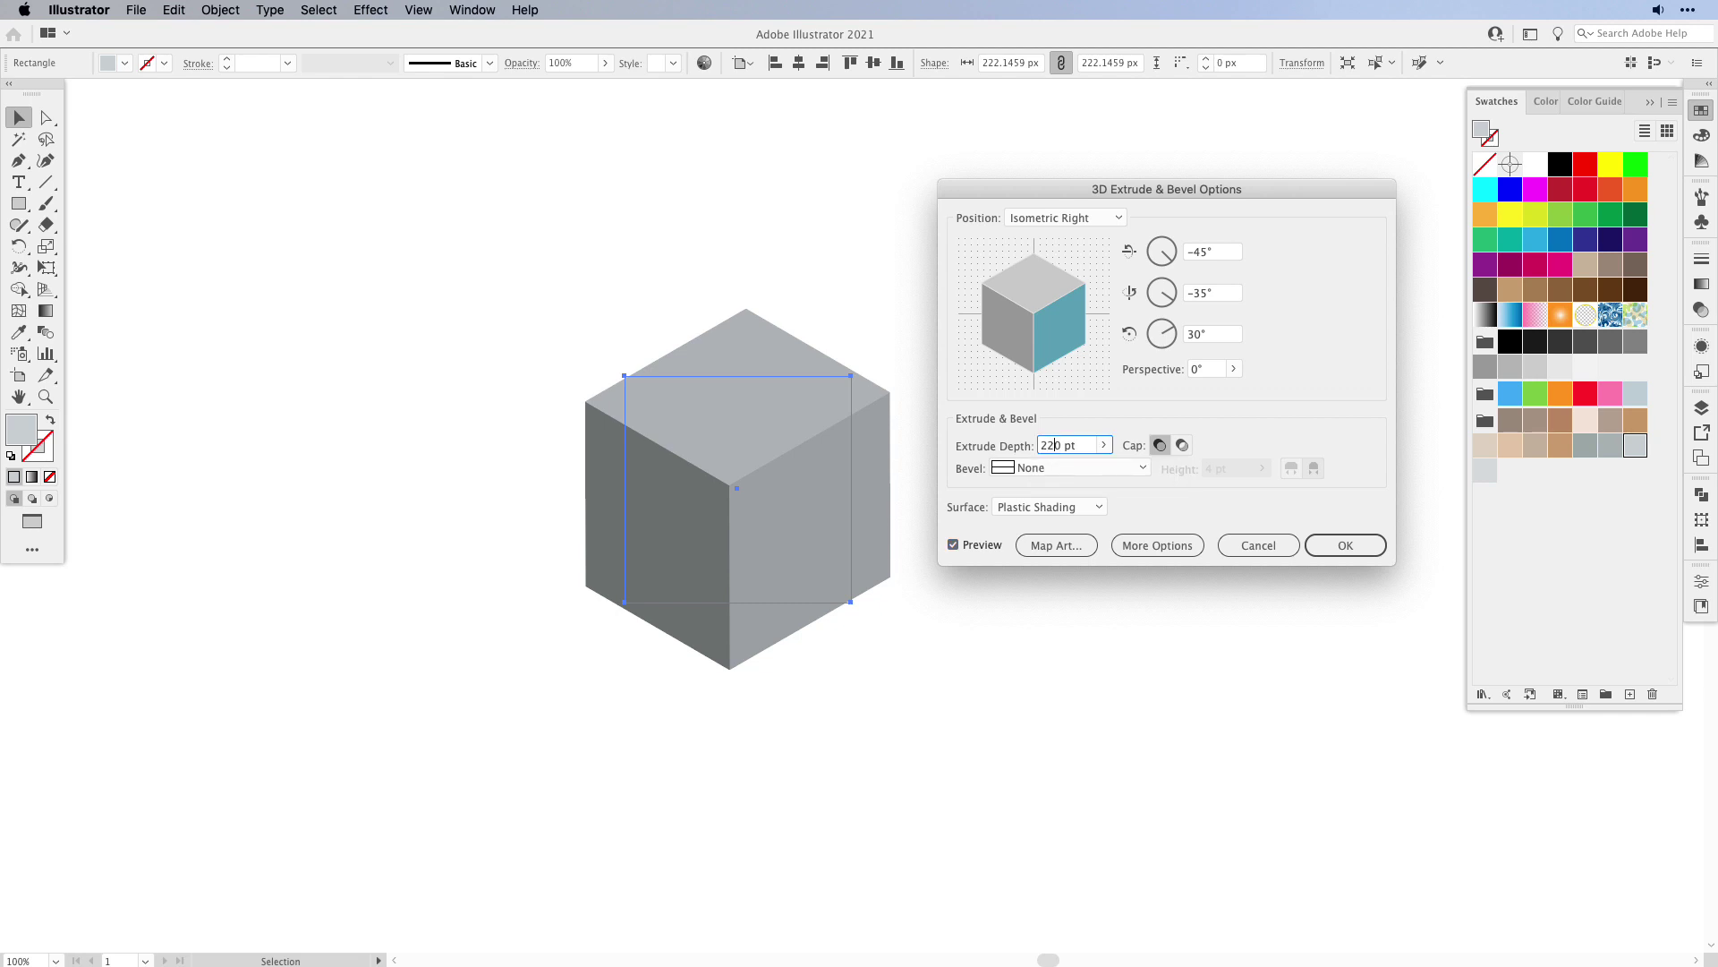
click(953, 545)
click(953, 544)
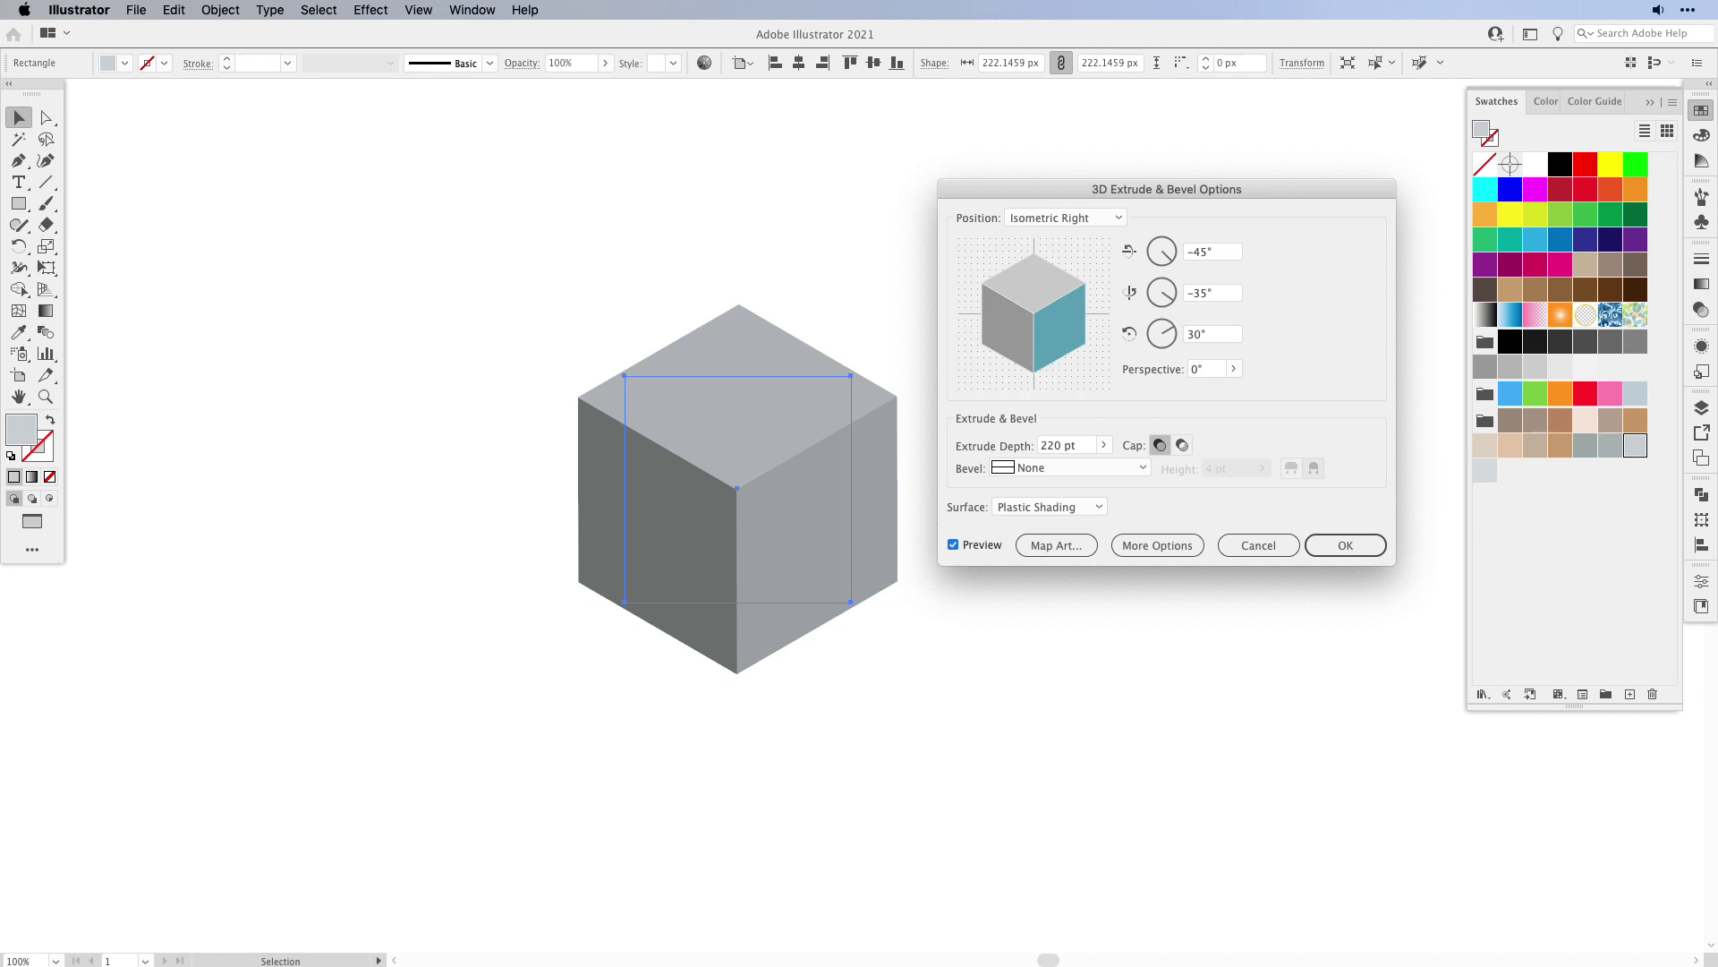
- Reposition the surface light slightly higher so each cube face gets a distinct shade, and apply the 3D effect
click(1157, 545)
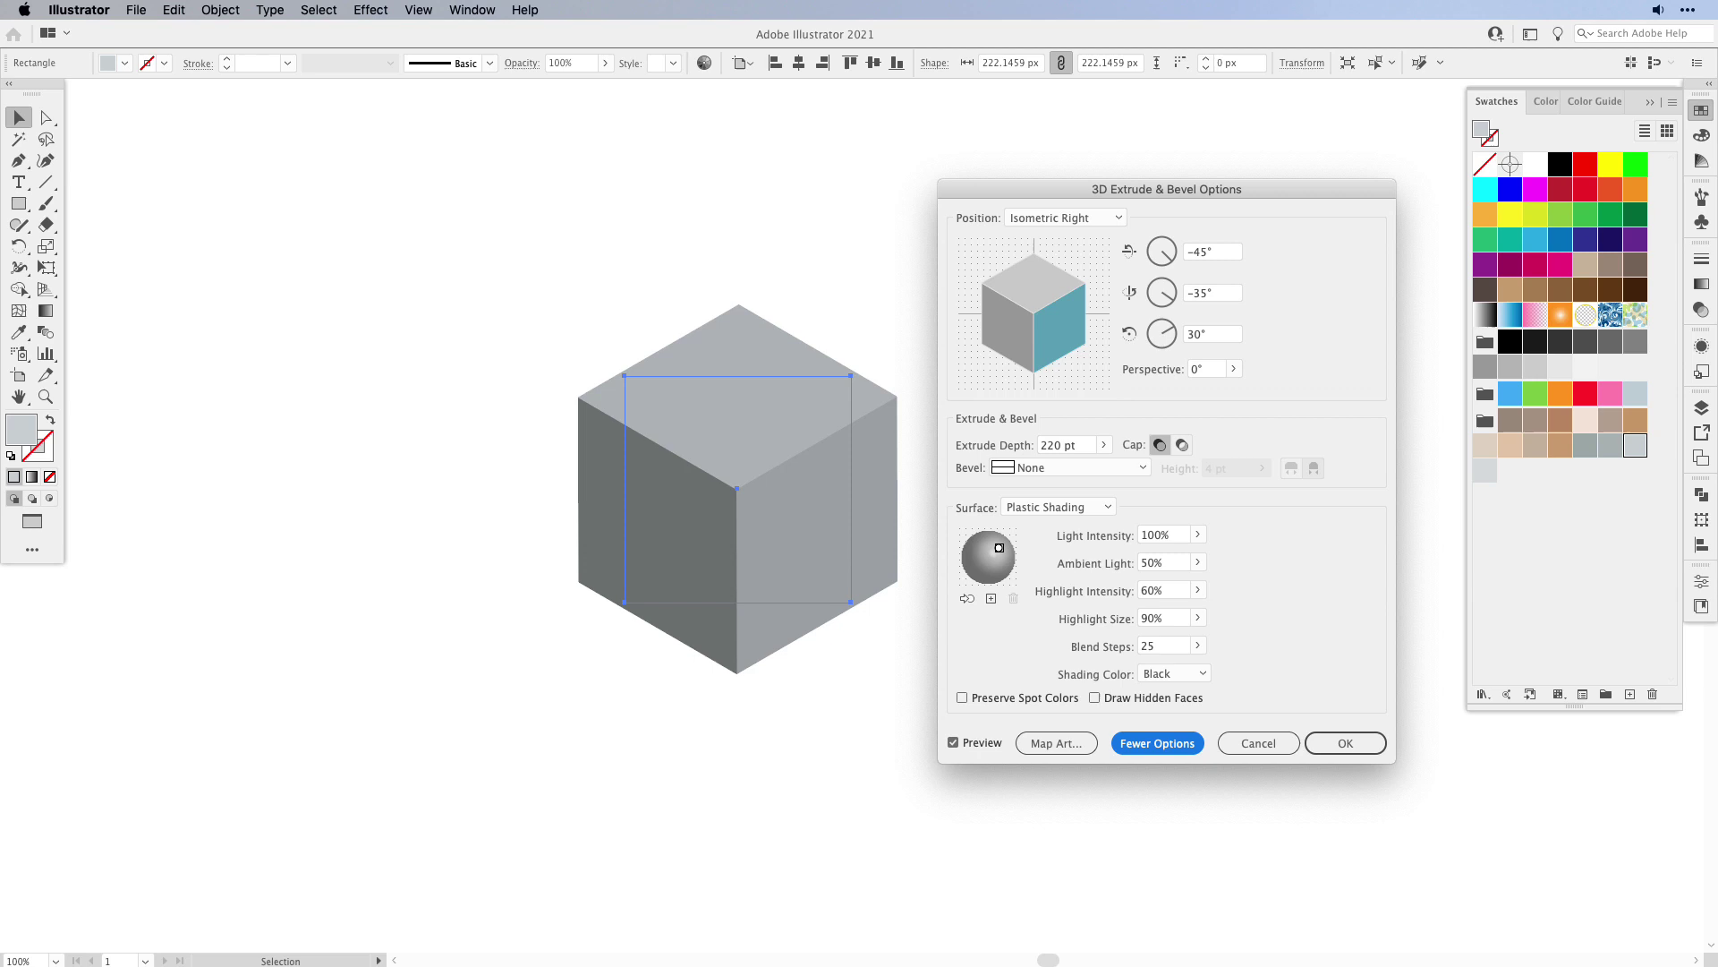
drag(999, 548, 1005, 547)
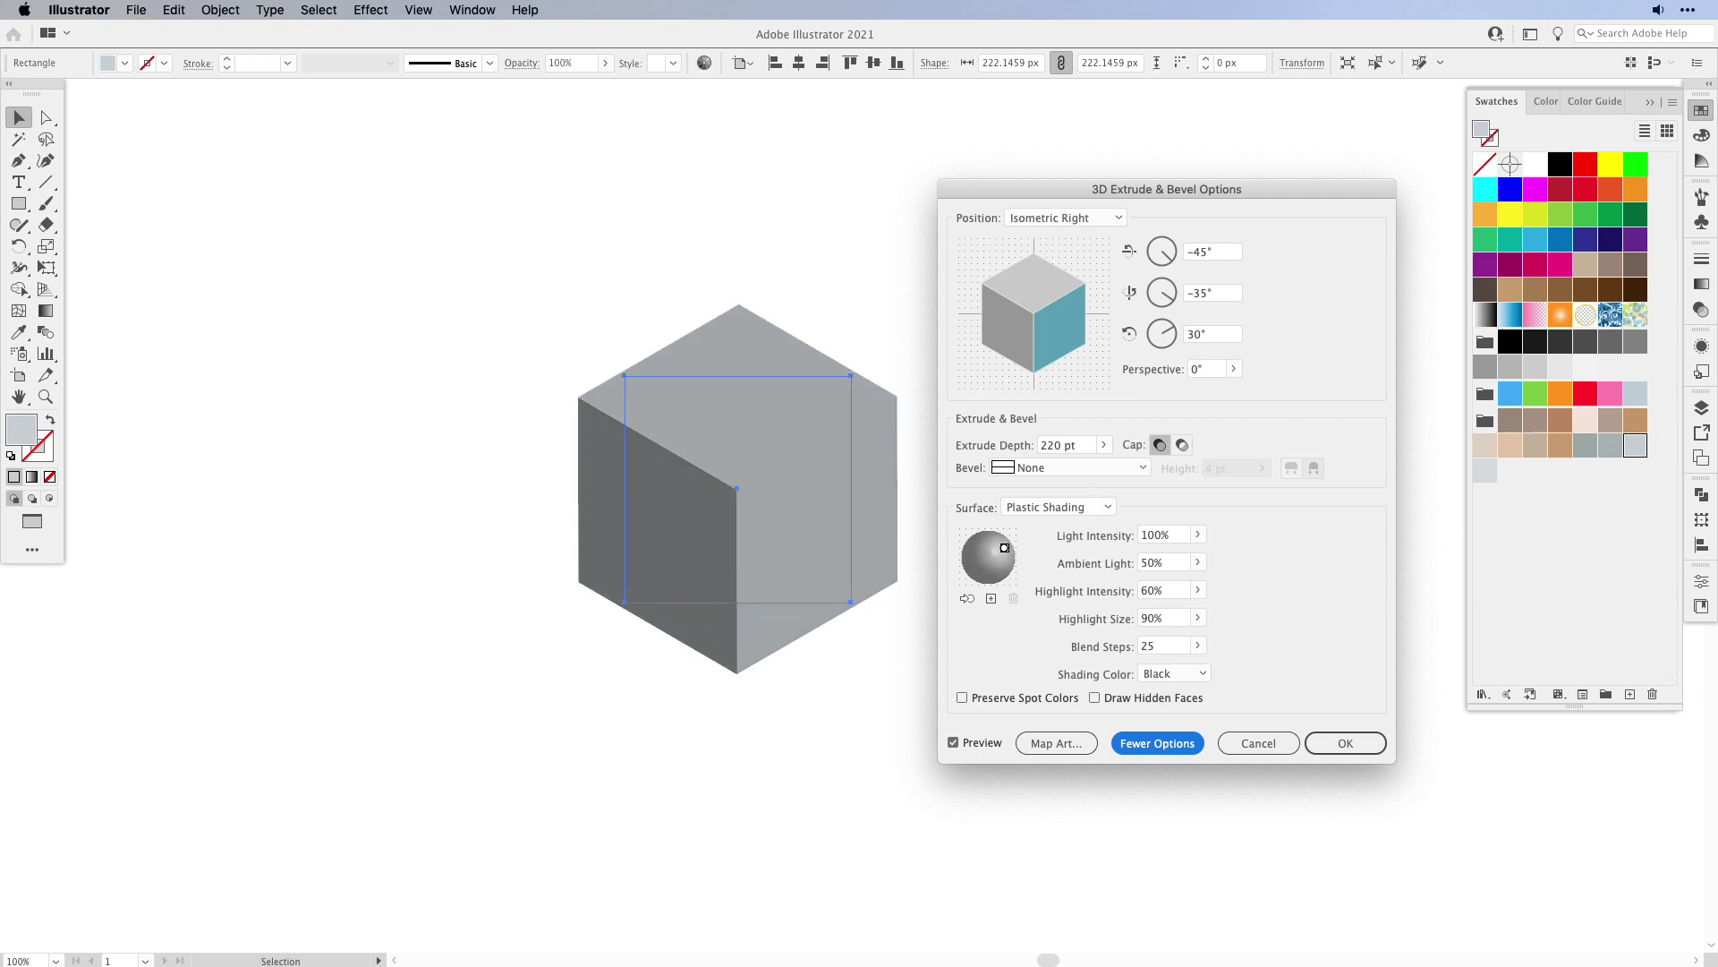
drag(1005, 547, 999, 544)
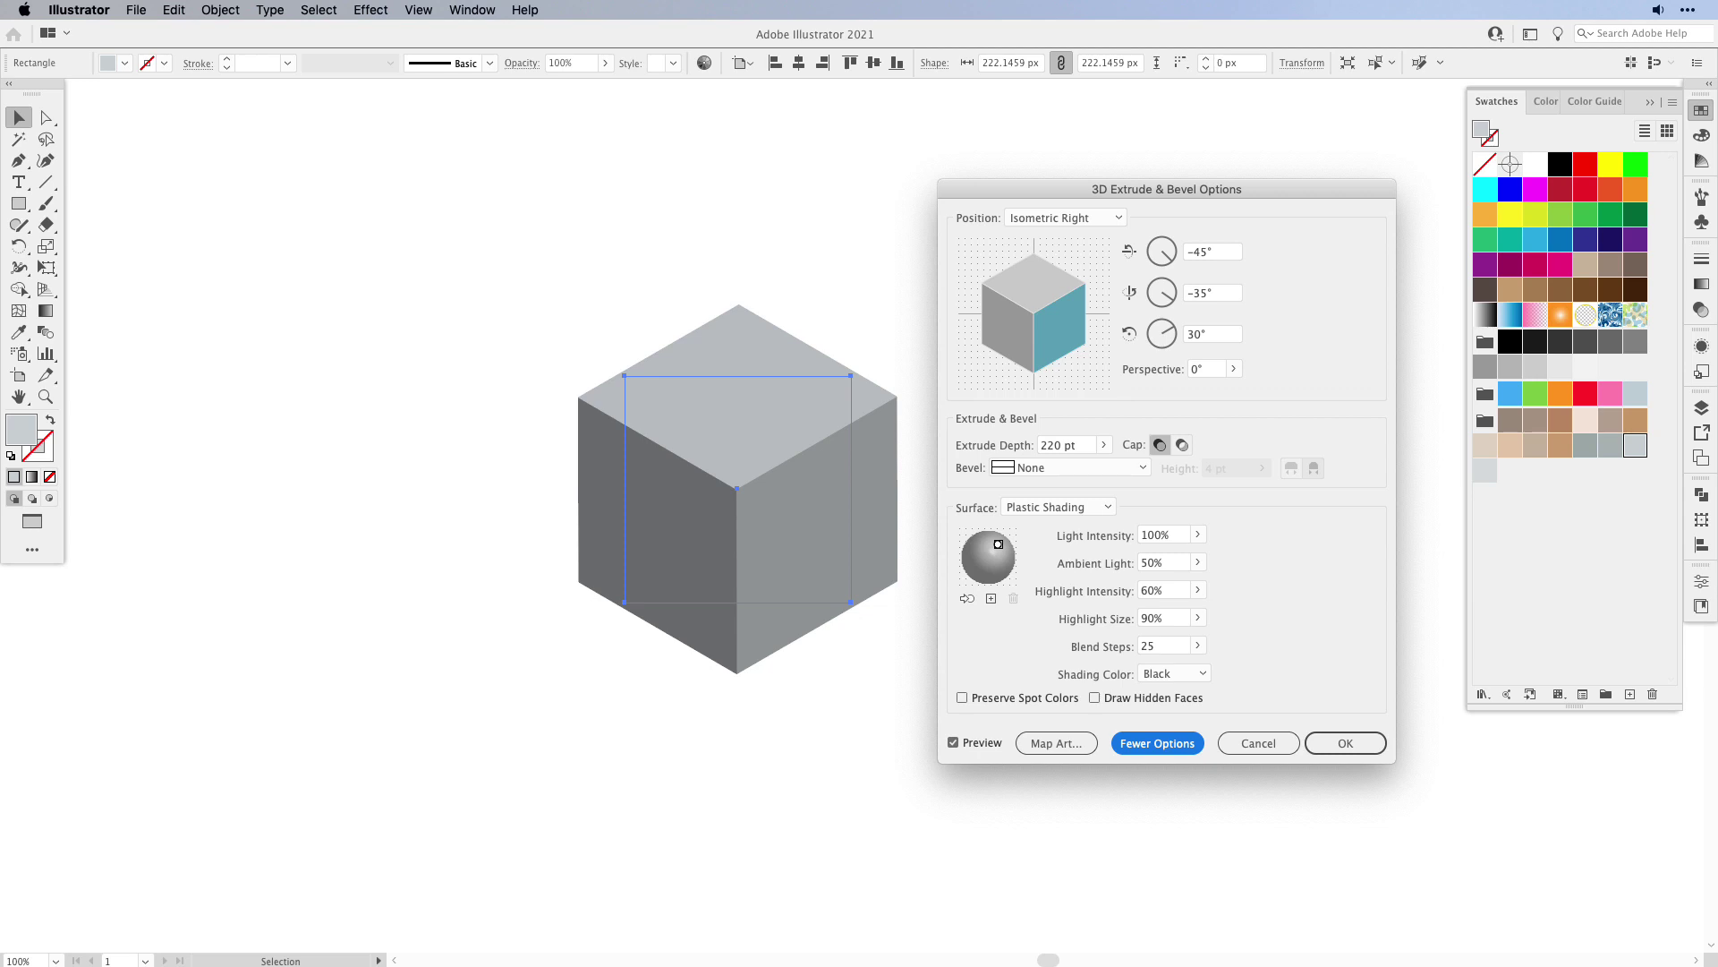
key(Return)
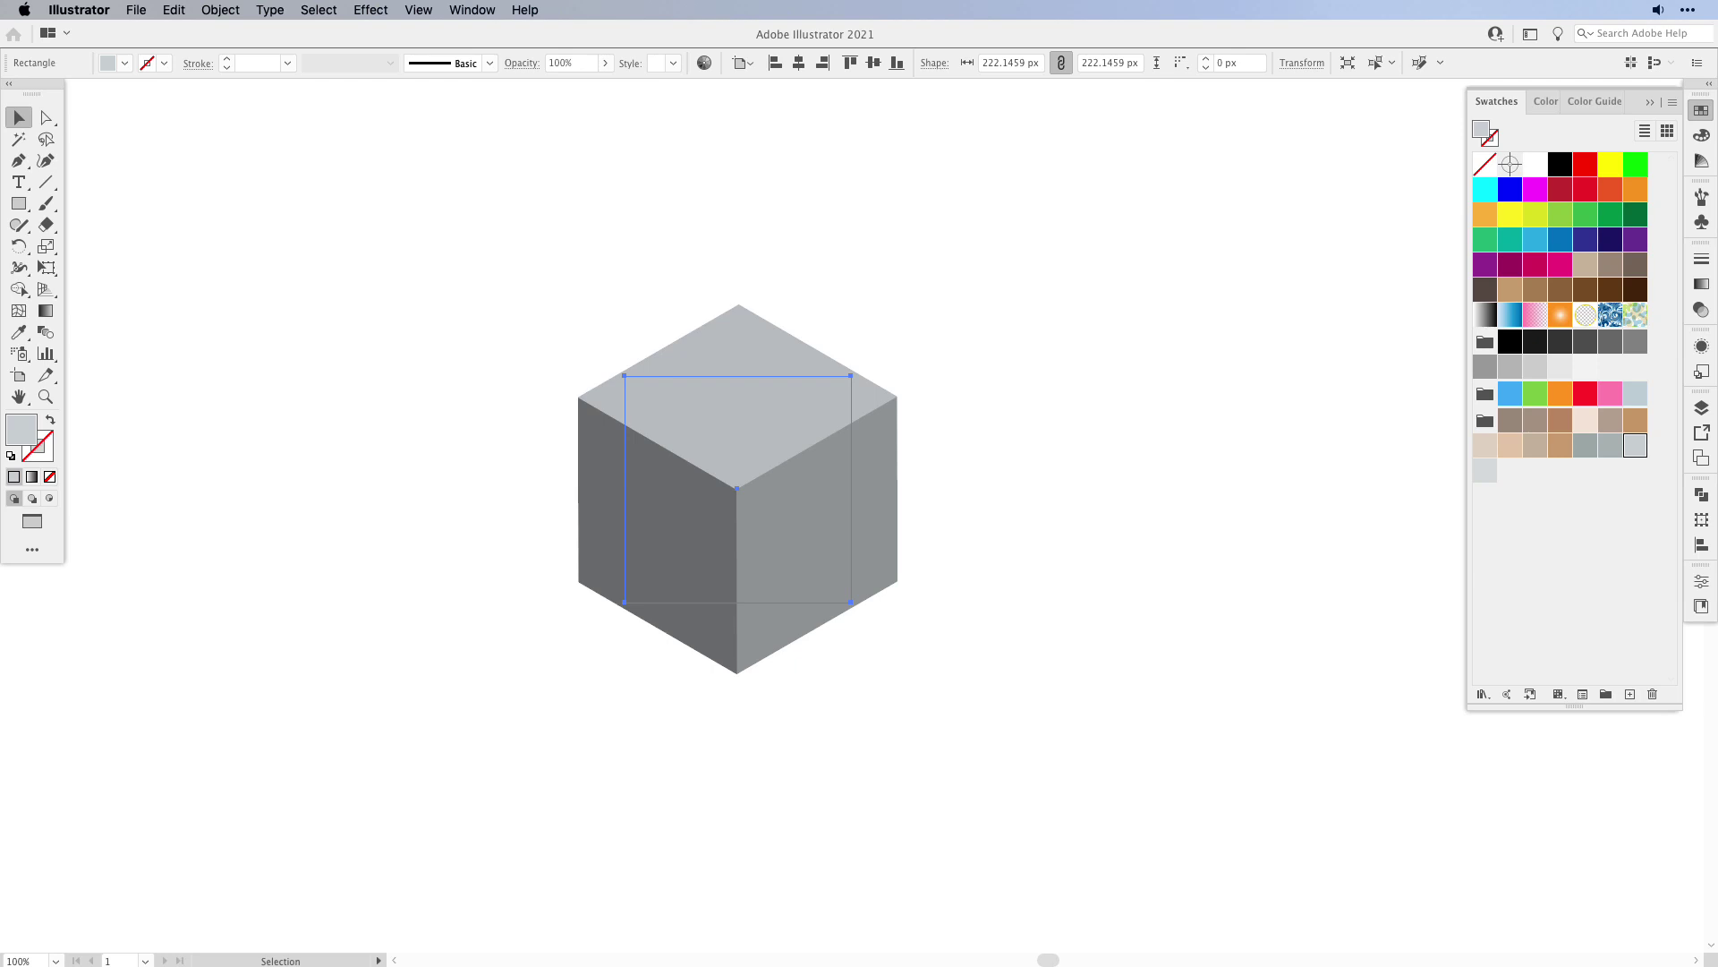
- Expand the appearance of the extruded cube into editable shapes and deselect it
click(220, 10)
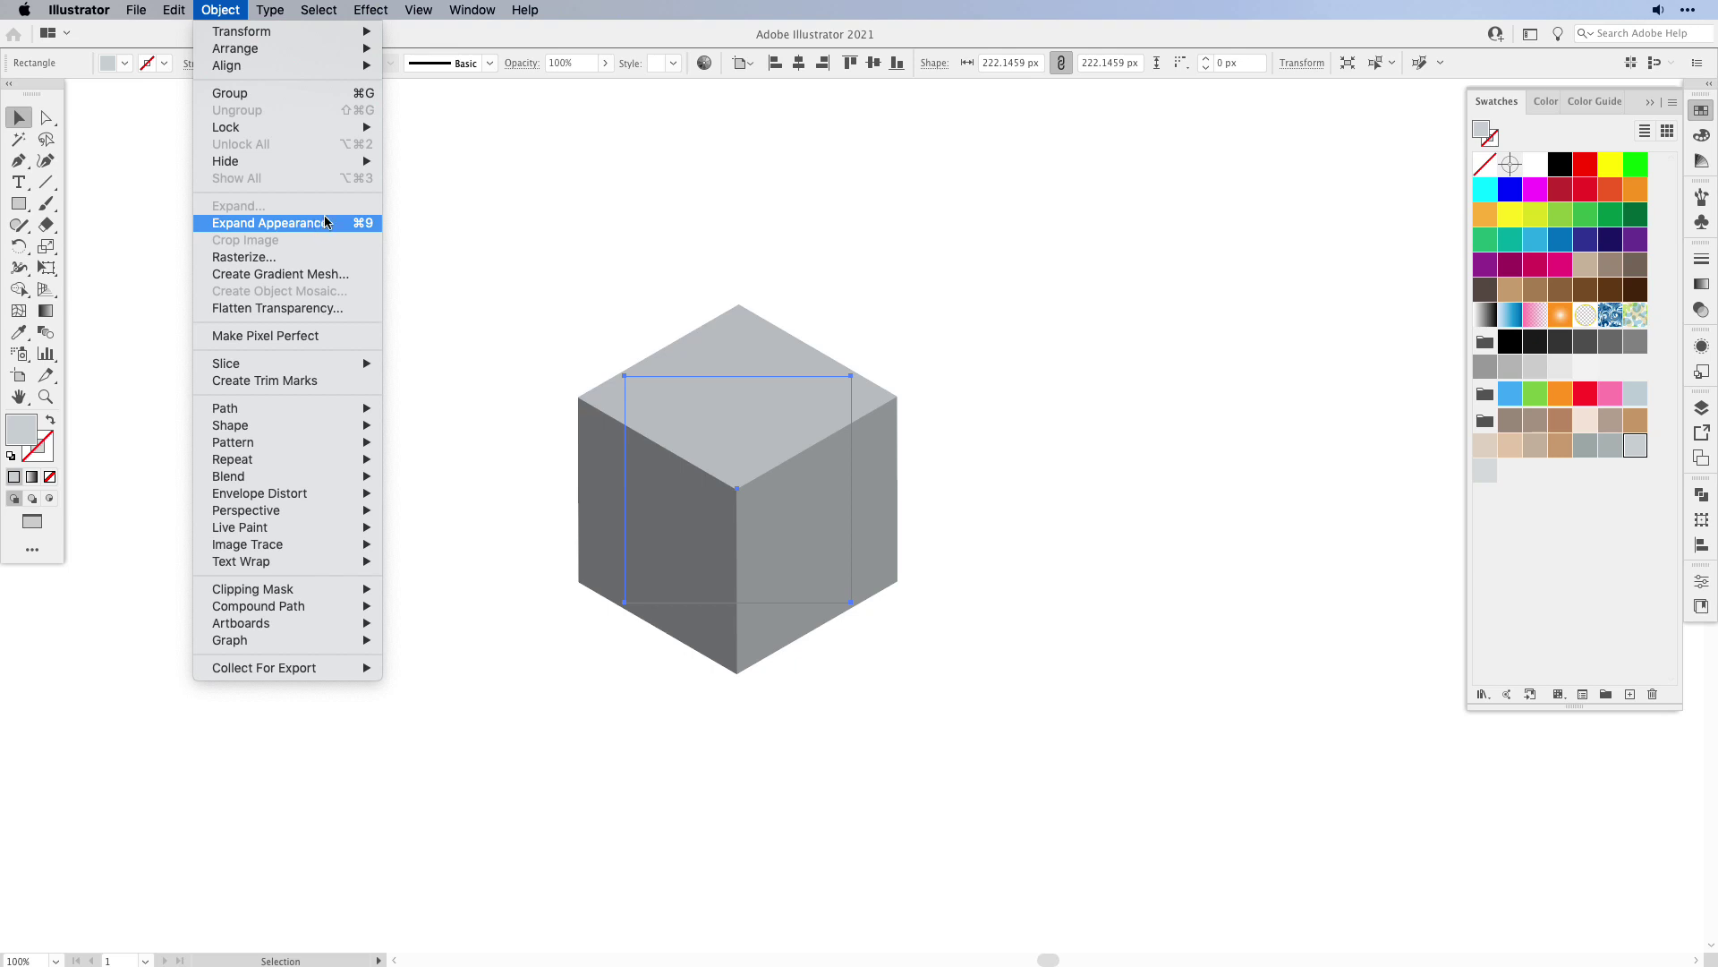
click(367, 226)
click(516, 290)
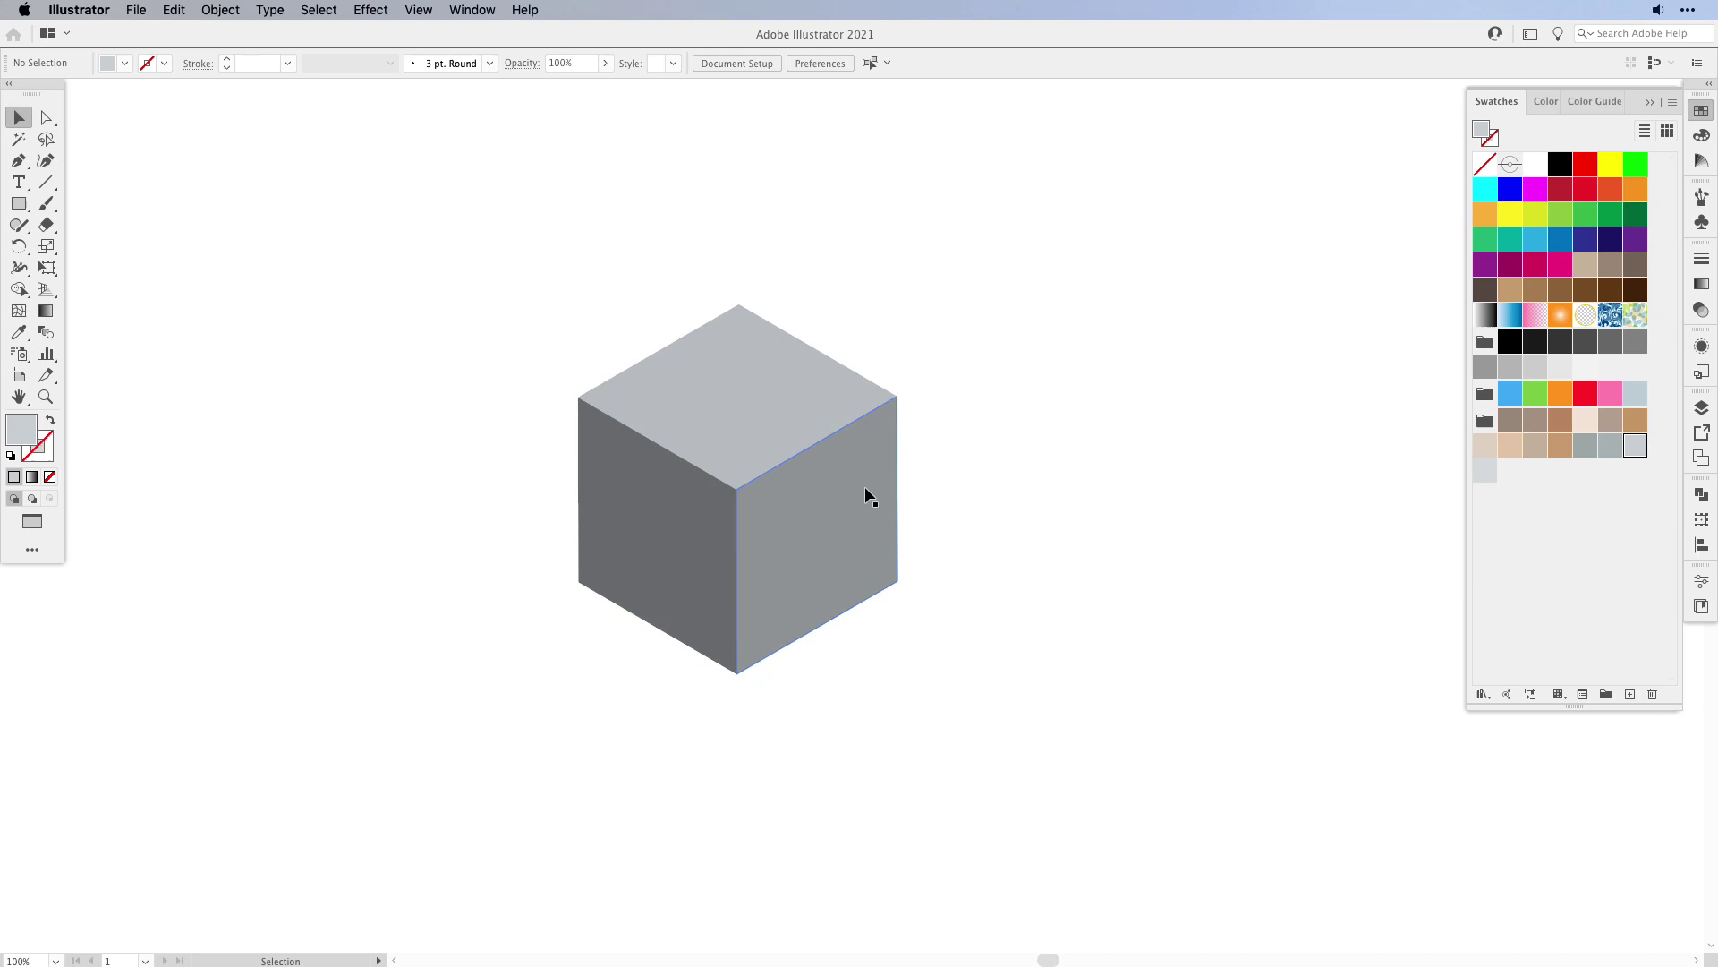
- Ungroup the expanded cube twice so its three faces can be selected separately
click(710, 525)
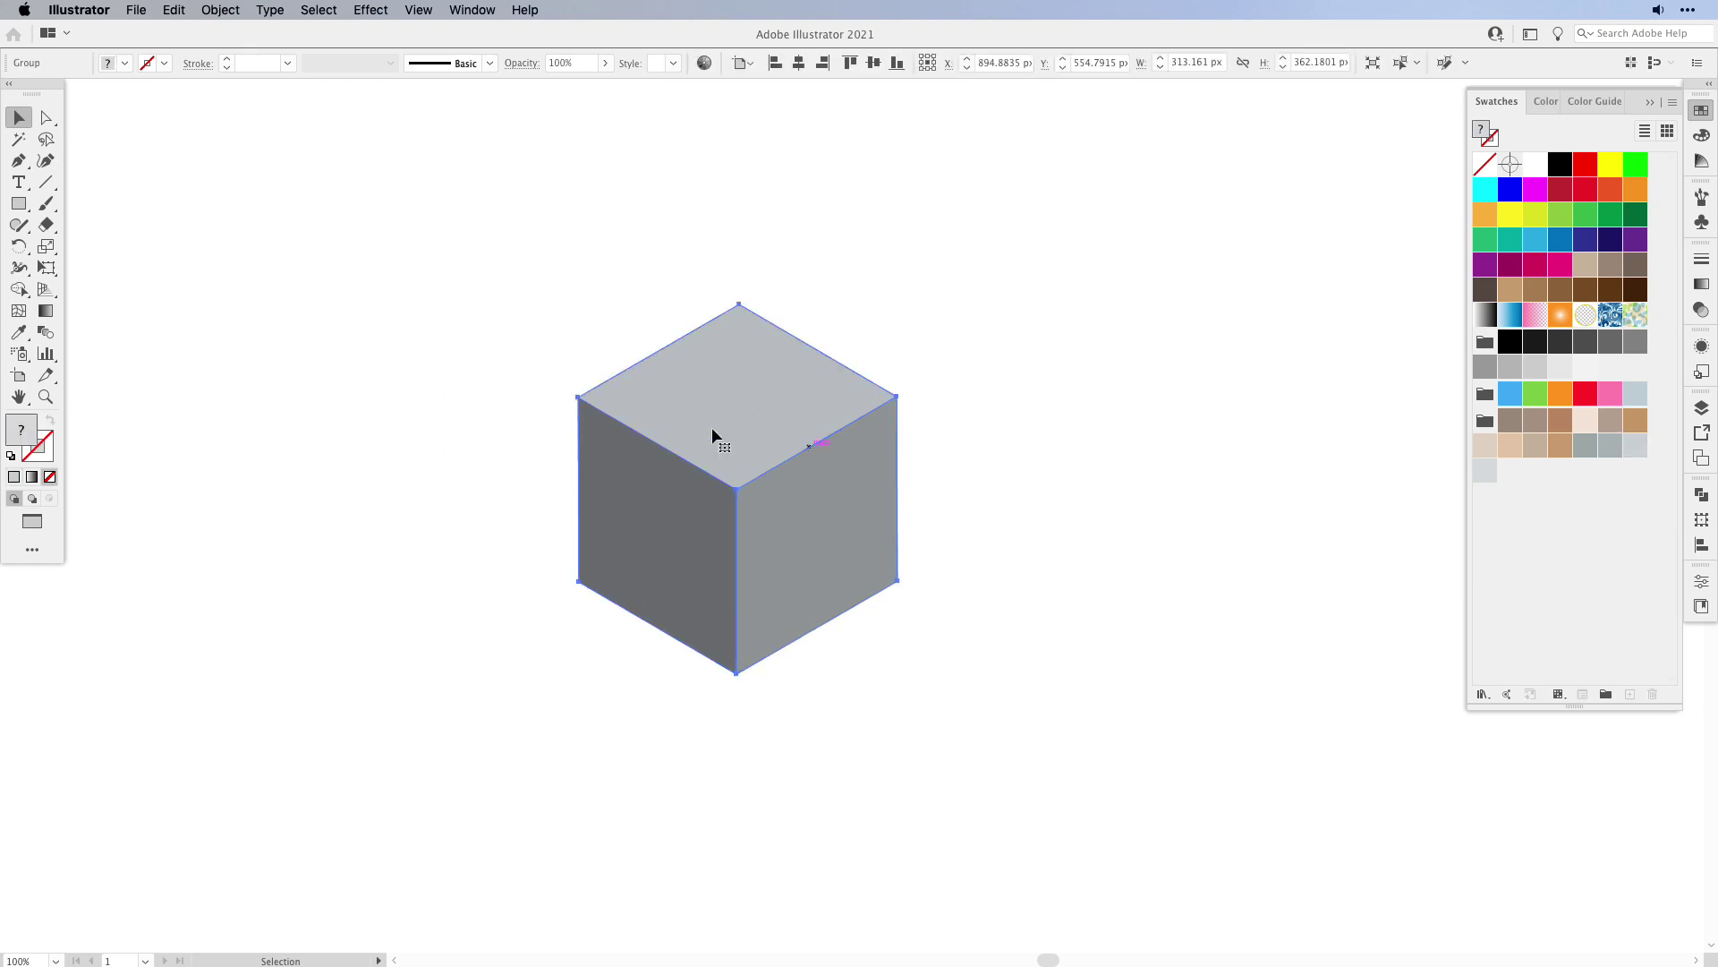
click(207, 10)
click(228, 111)
click(890, 323)
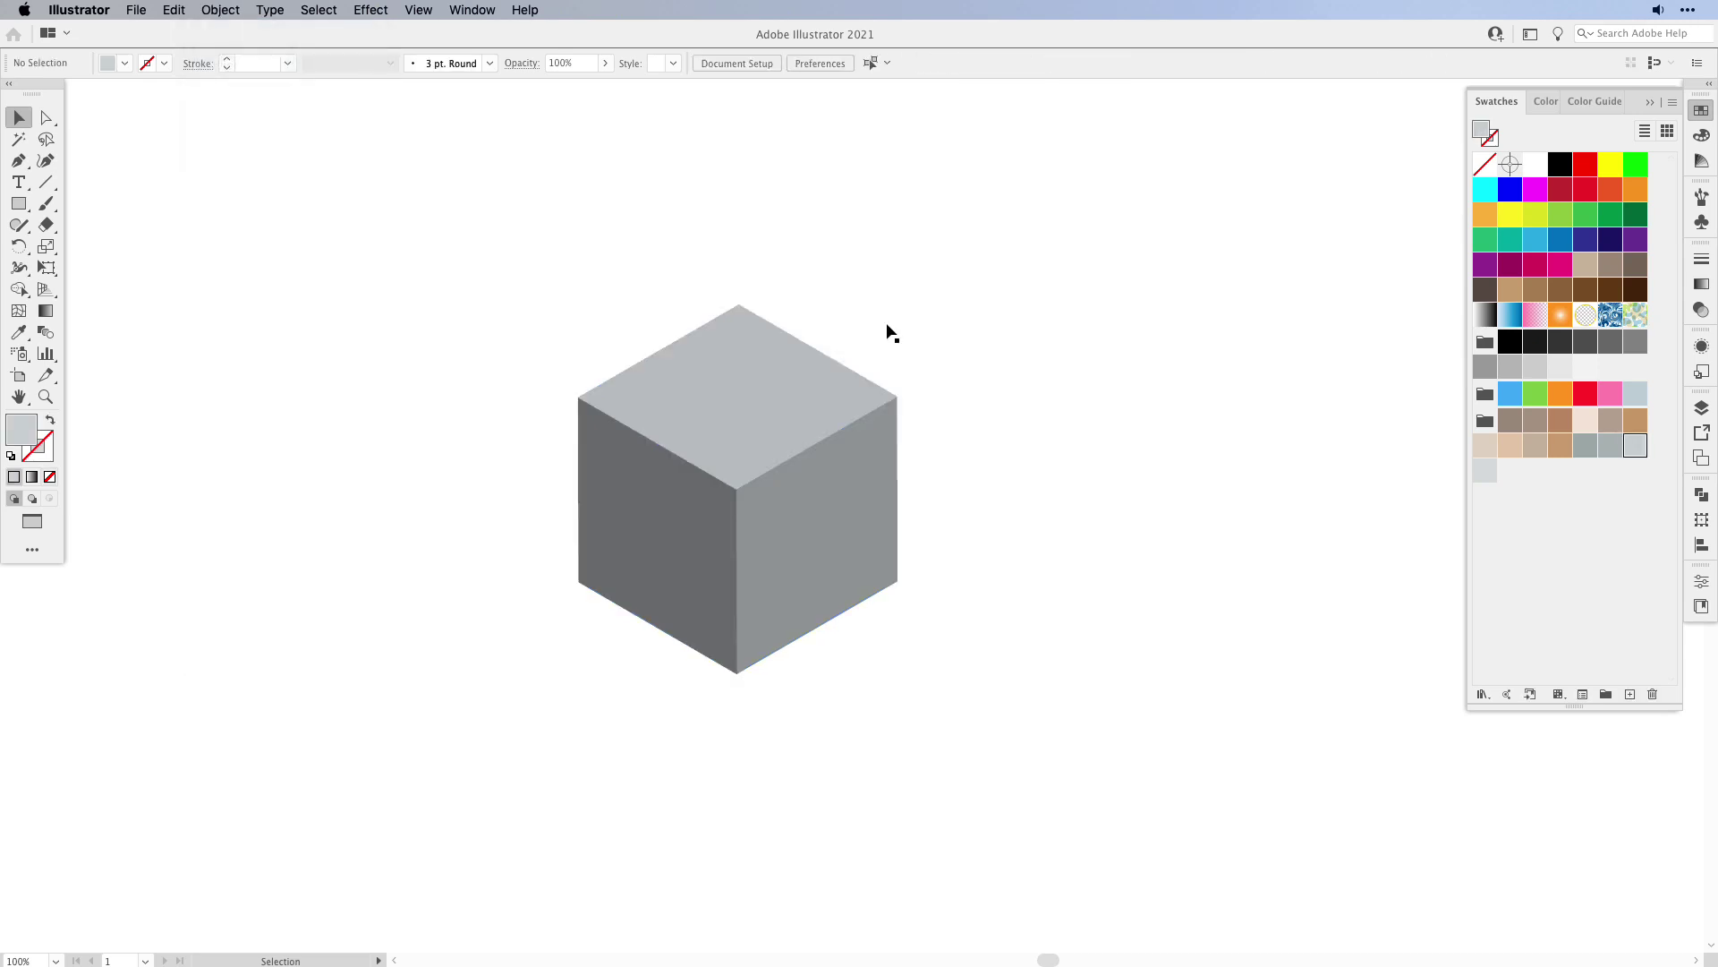
click(779, 394)
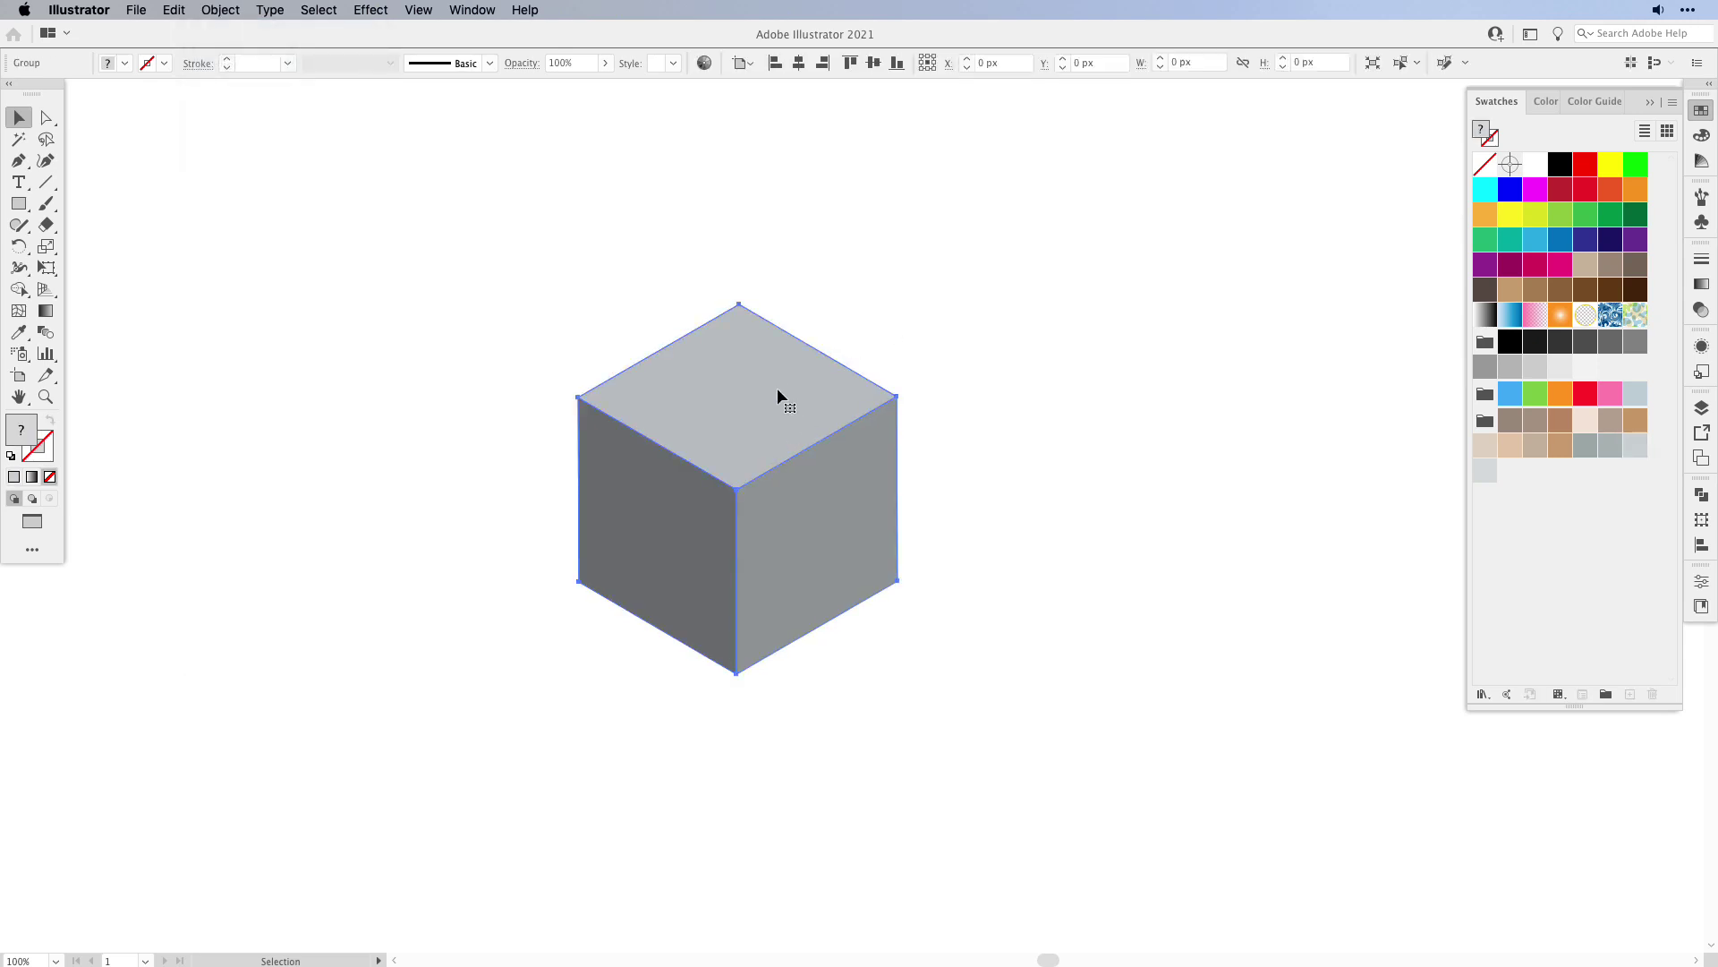
click(221, 10)
click(237, 110)
click(900, 331)
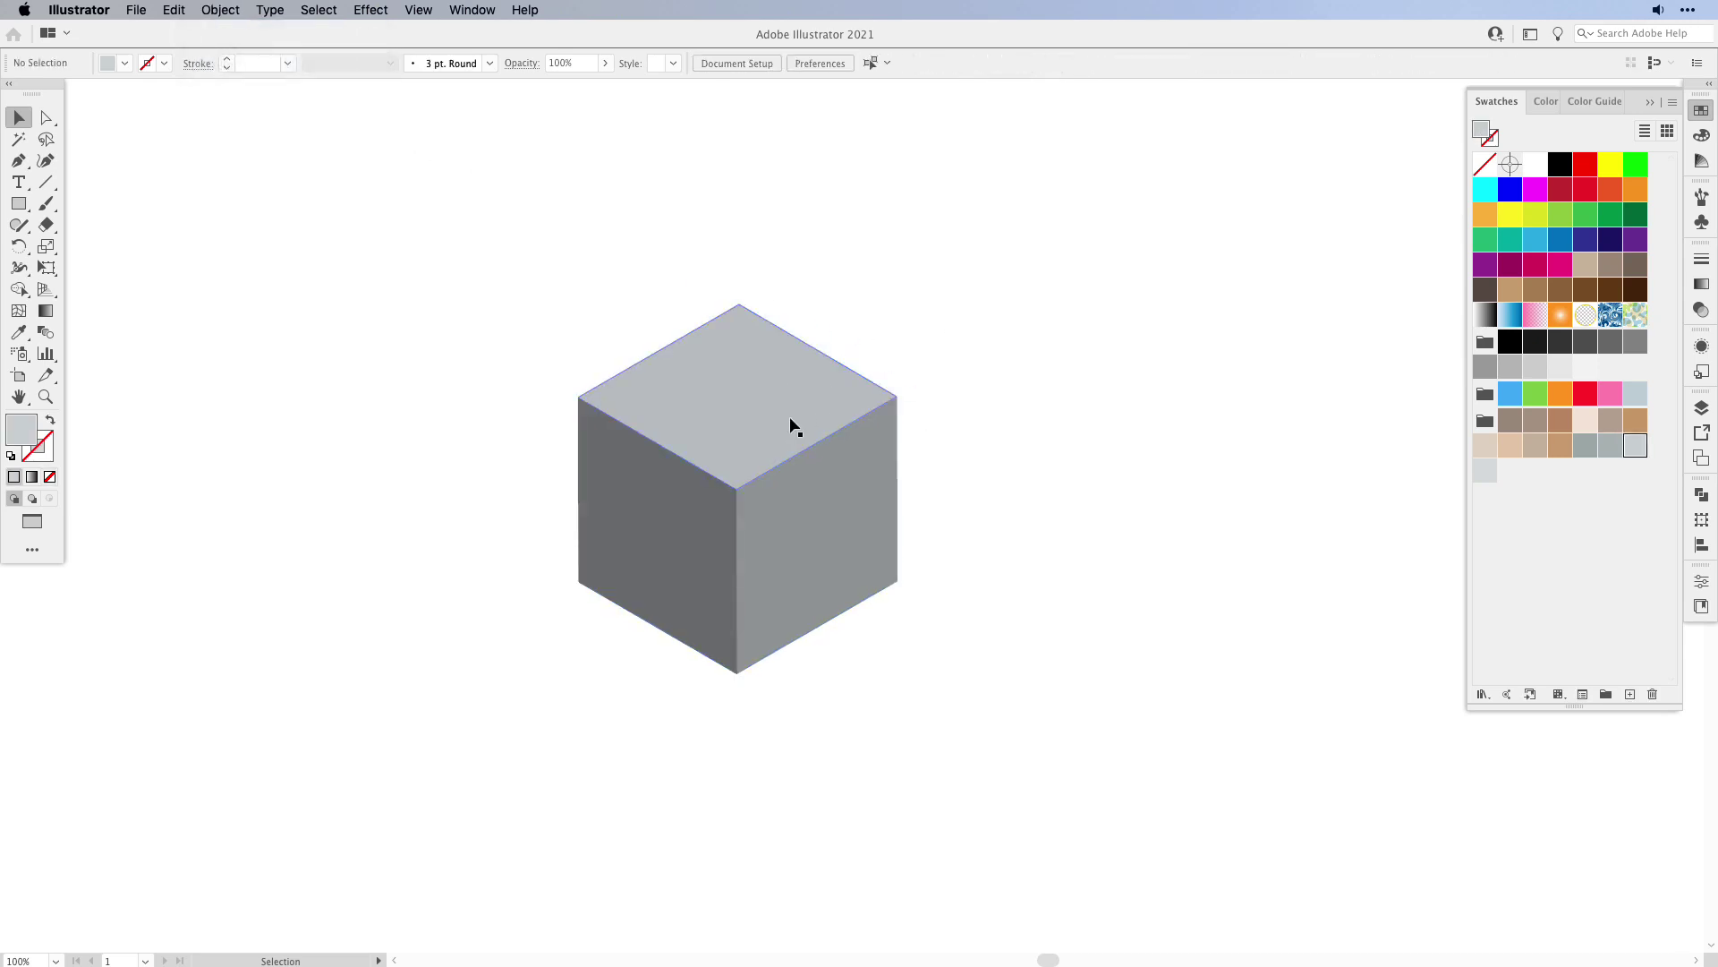
- Recolor the cube's top face light beige, its right face tan and its left face grayish brown using the saved swatches
click(772, 416)
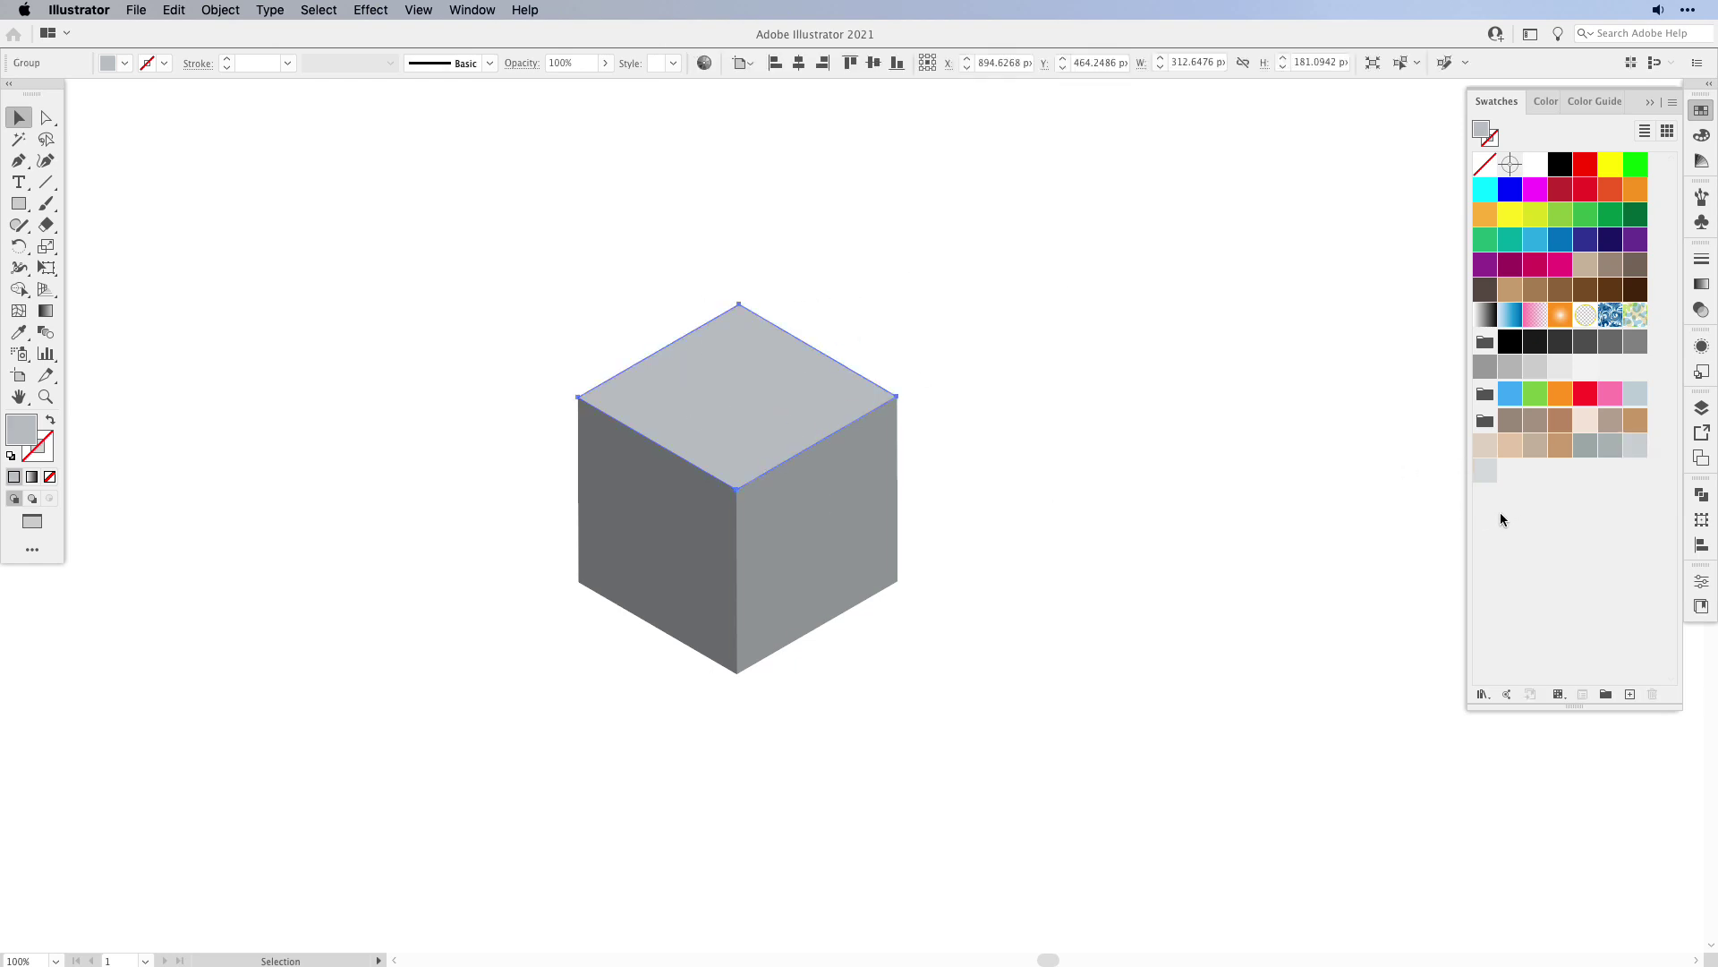
click(1488, 450)
click(964, 588)
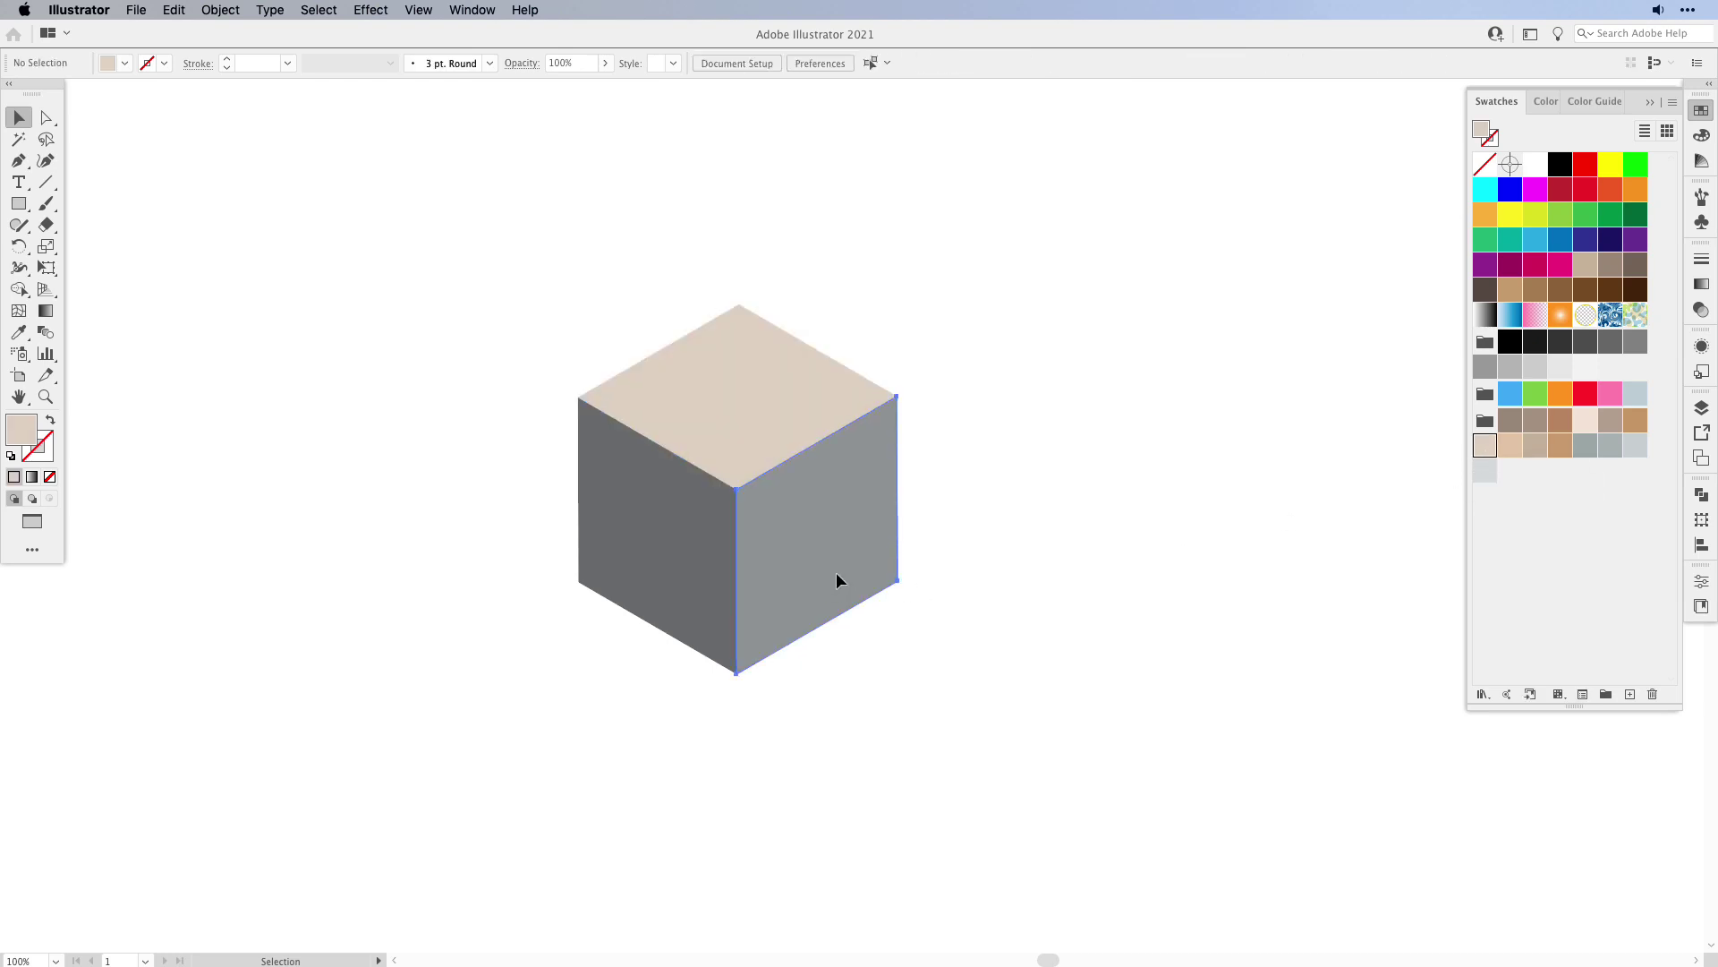
click(836, 571)
click(1536, 448)
click(656, 565)
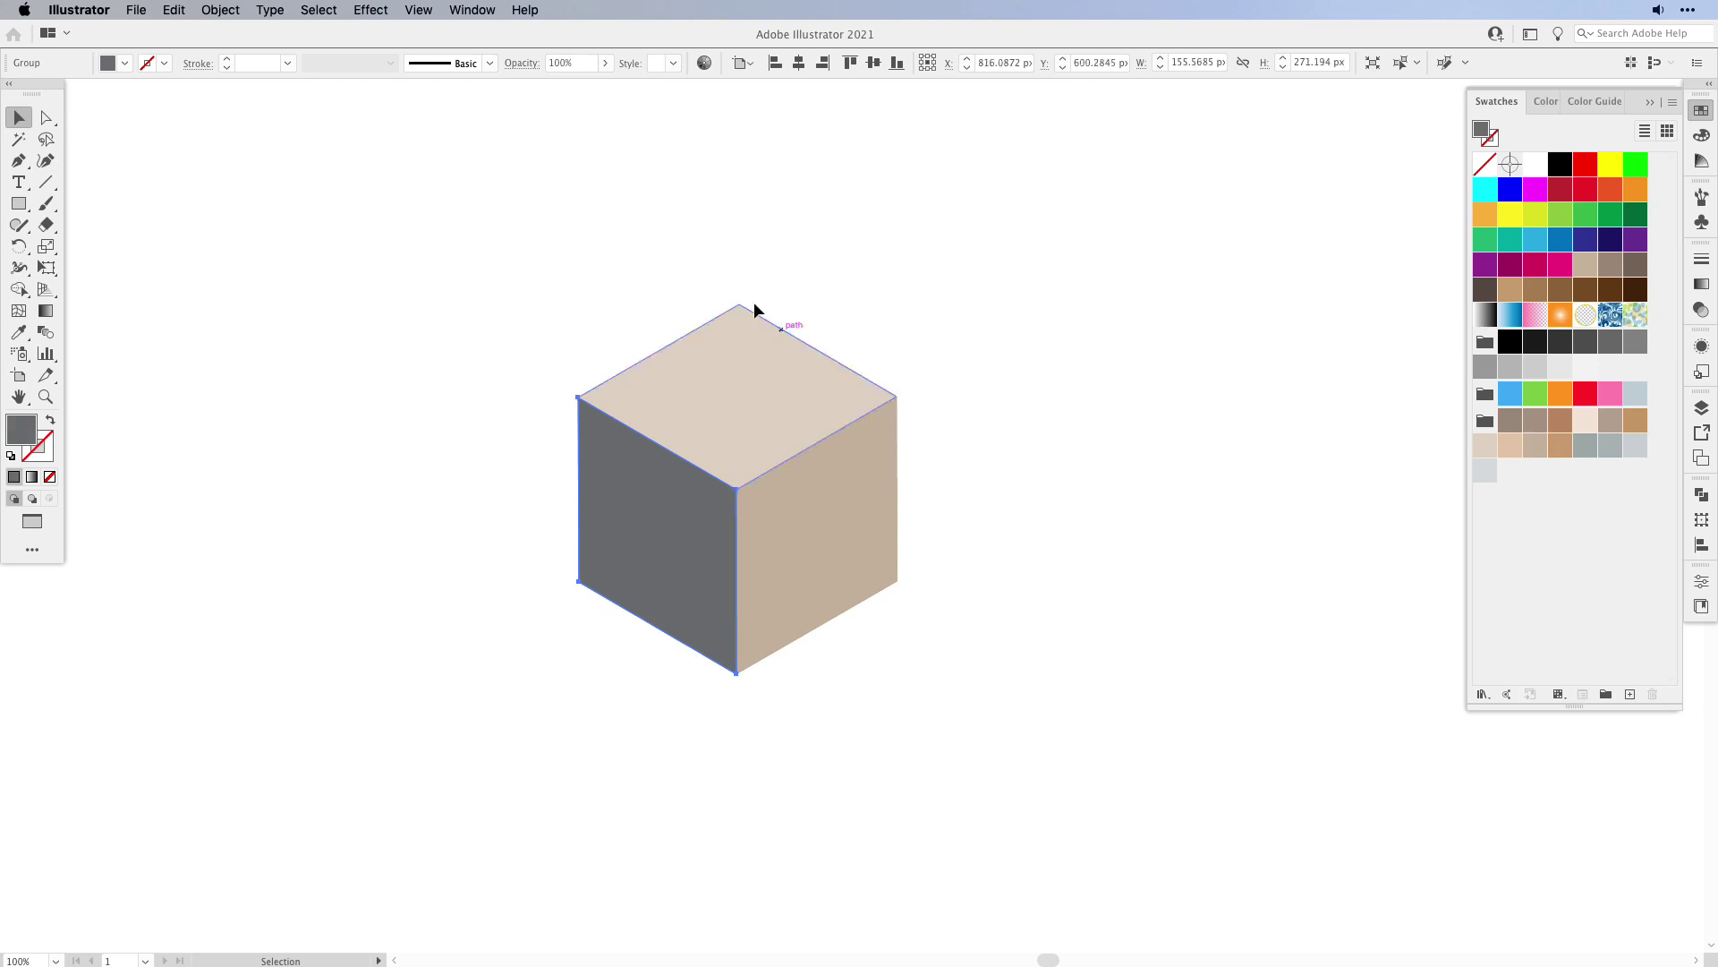
click(1557, 450)
click(755, 288)
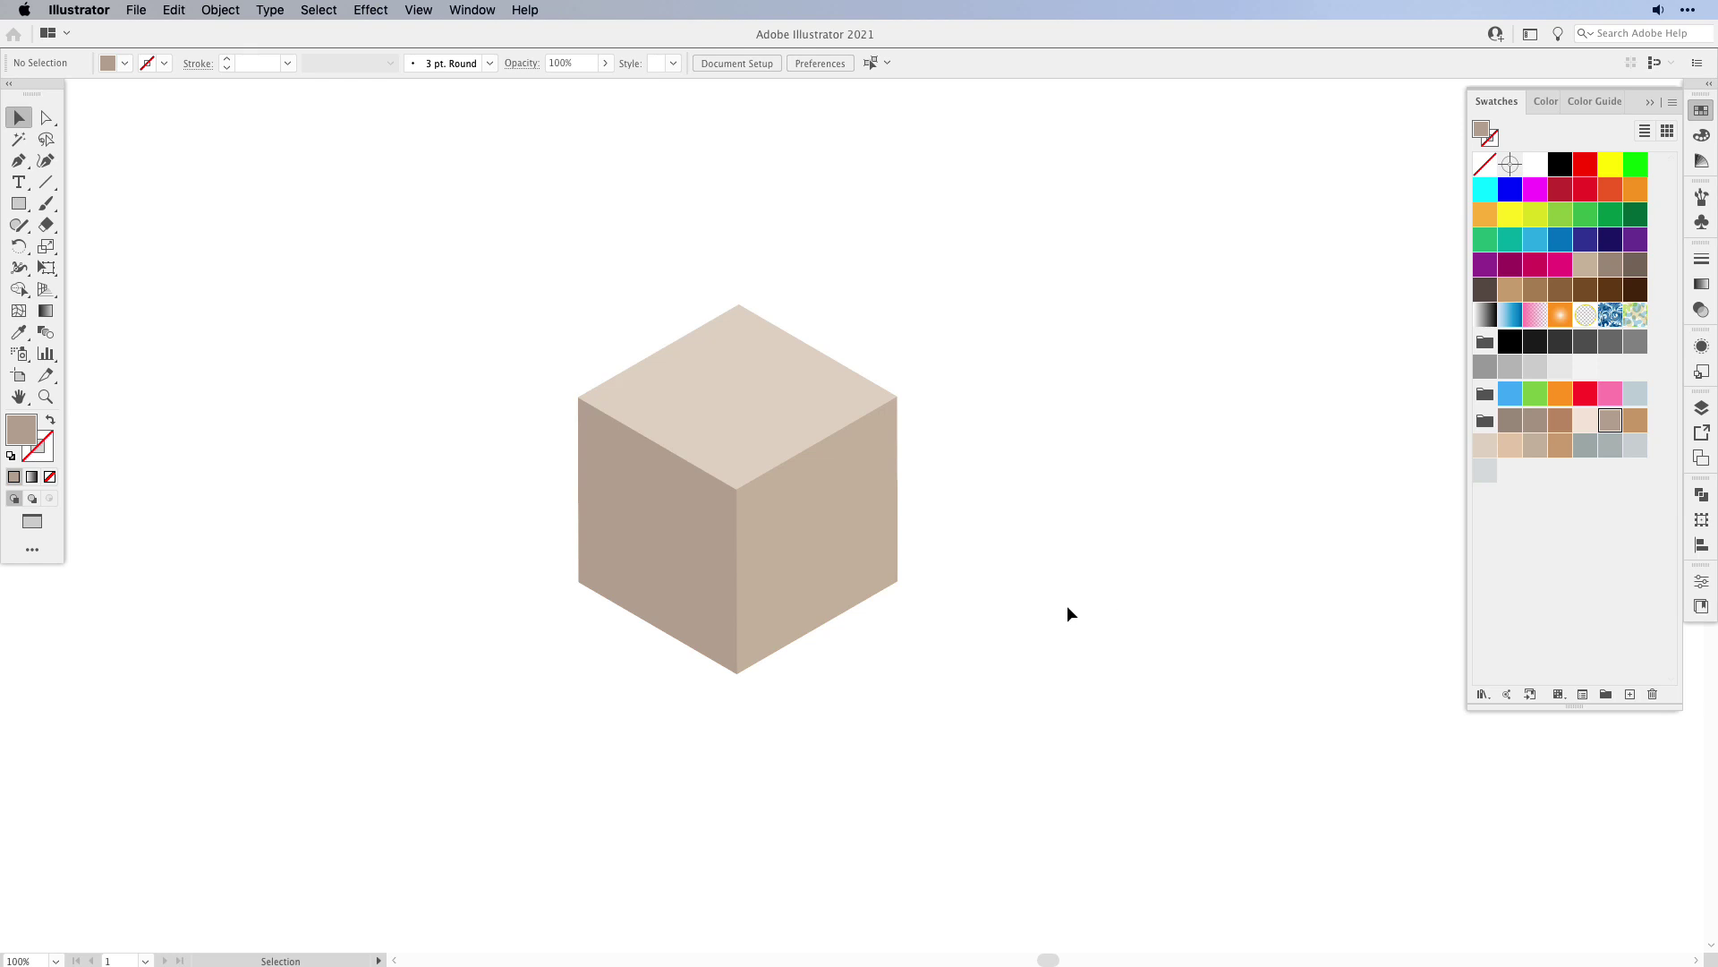
- Apply a Zig Zag effect to all three cube faces with a 2 px size and 2 ridges per segment
drag(512, 209, 914, 700)
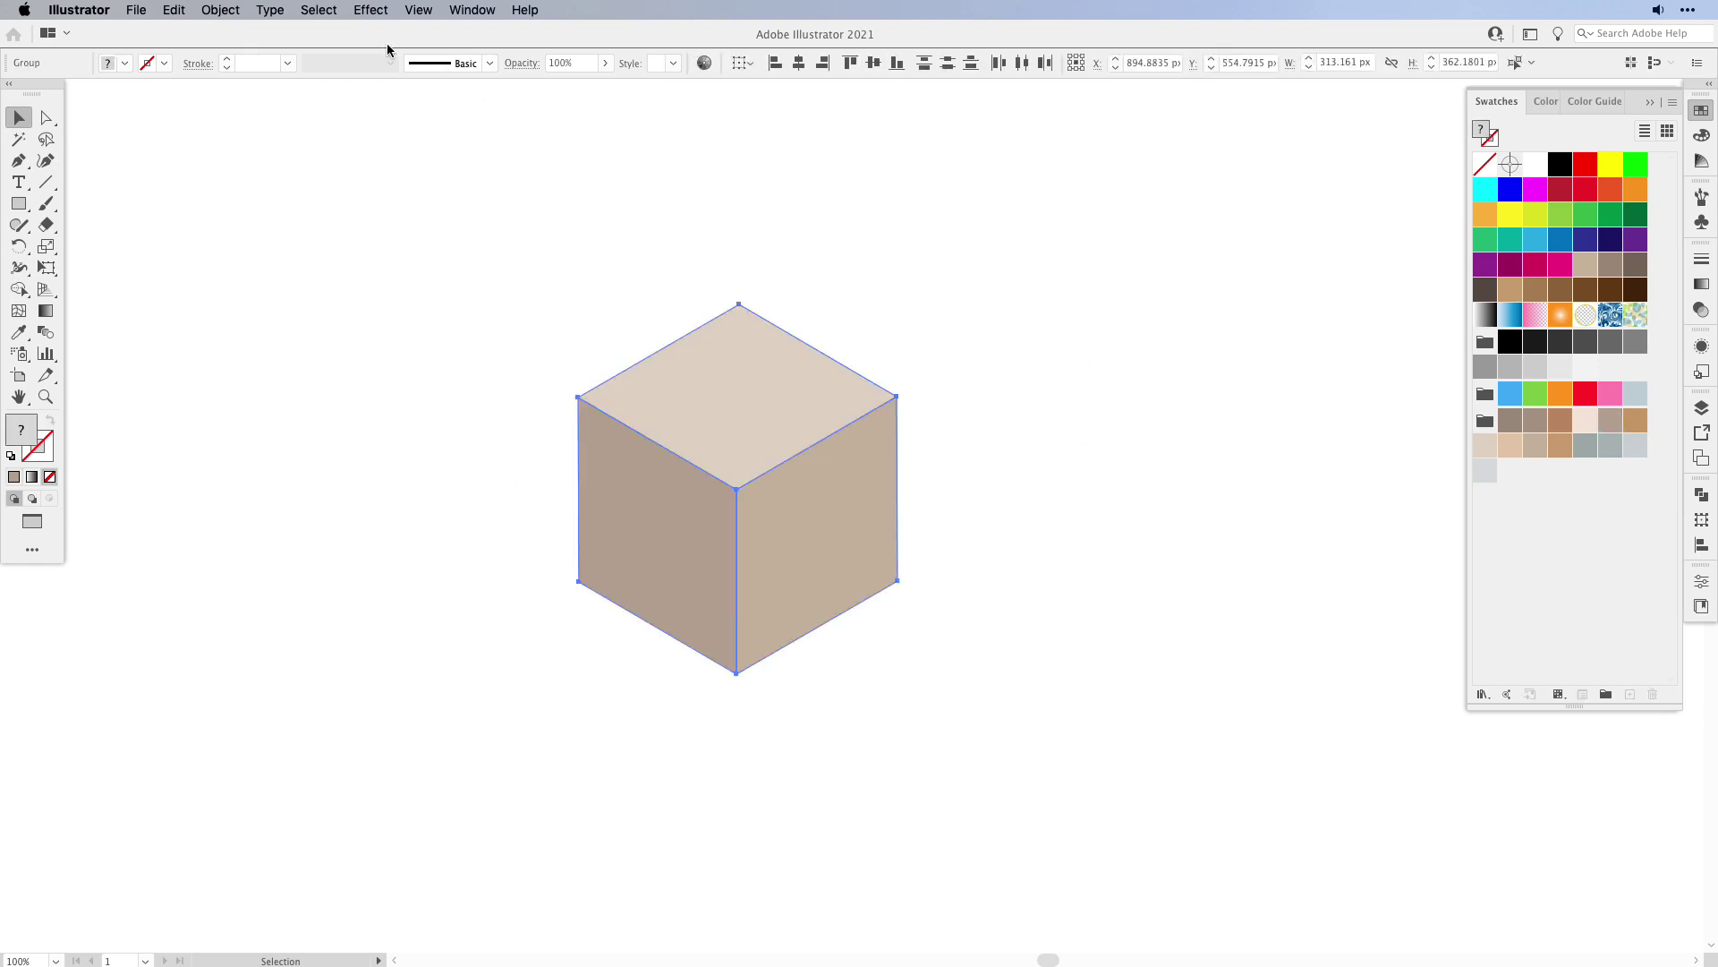
click(370, 10)
mouse_move(506, 239)
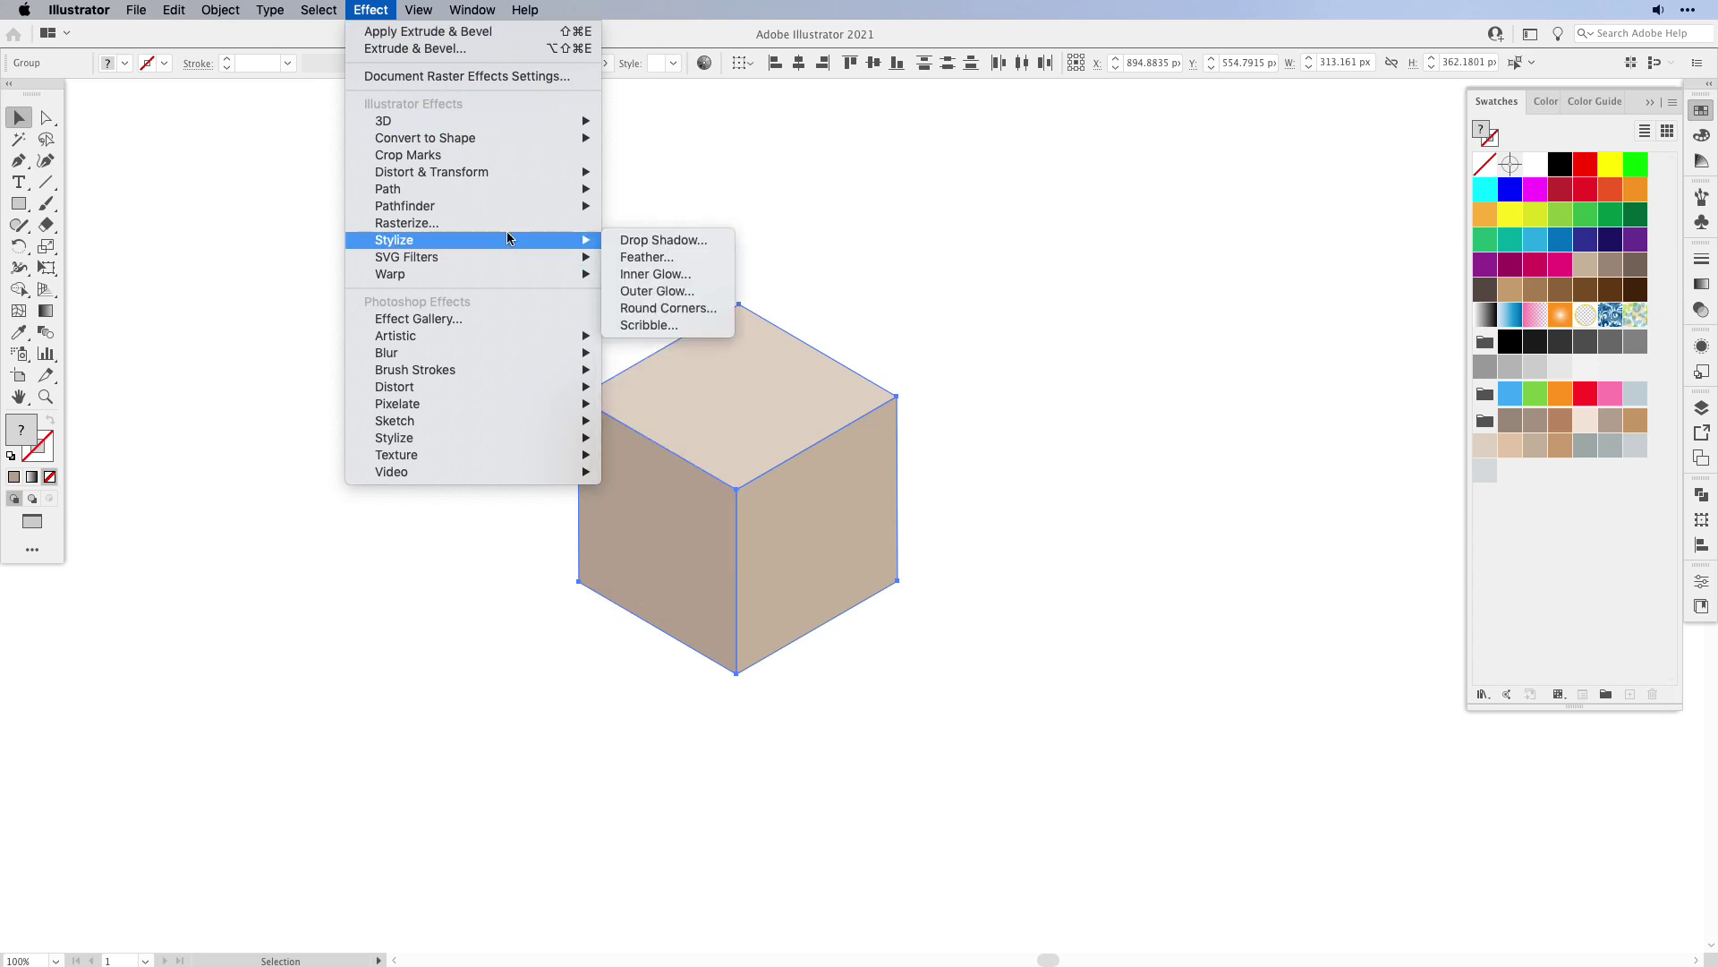
mouse_move(528, 172)
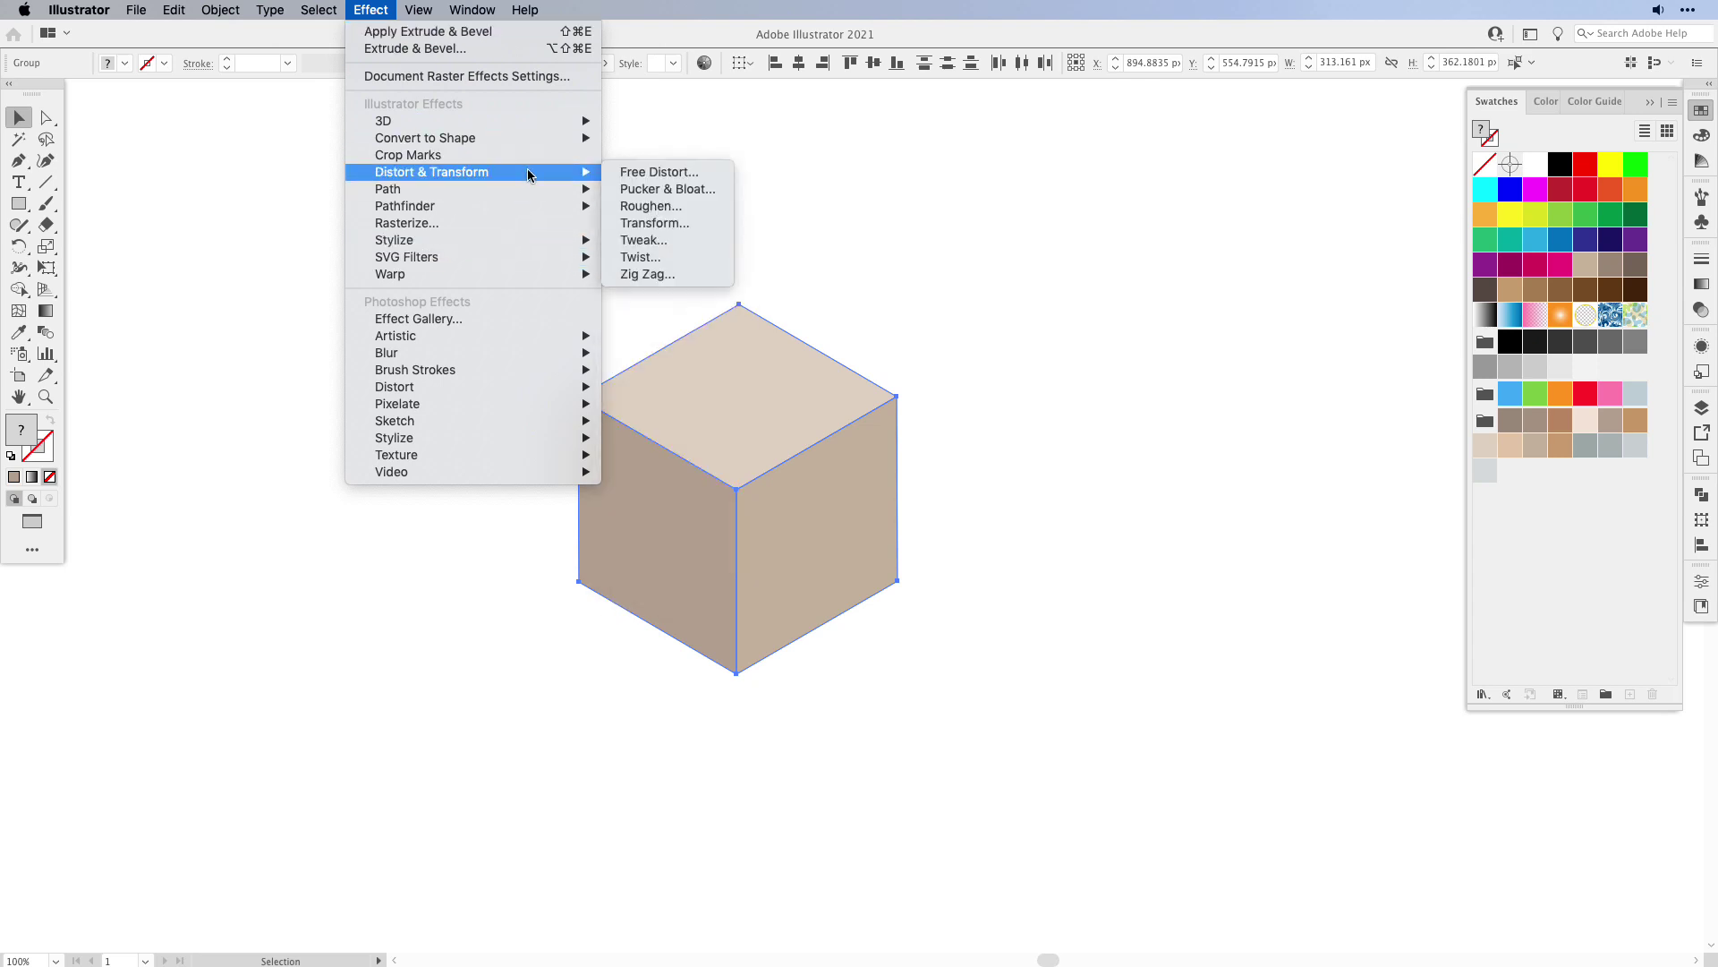
click(685, 276)
drag(1057, 116, 1140, 291)
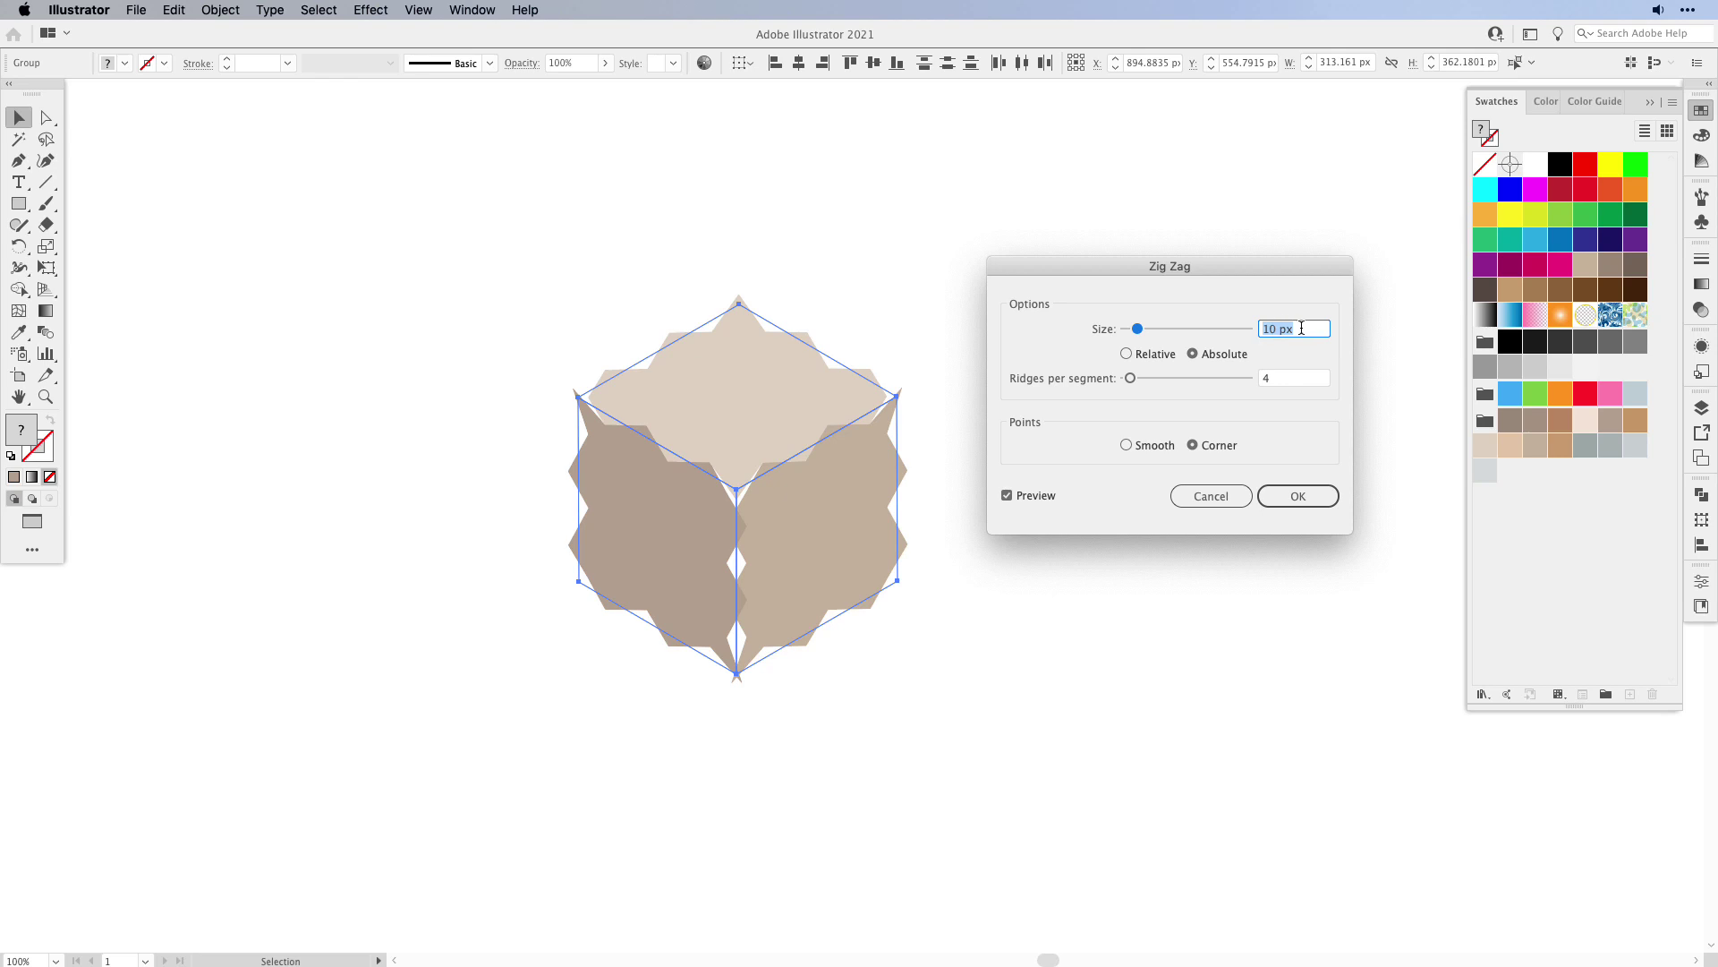
click(1274, 329)
drag(1269, 328, 1239, 331)
text(2)
key(Tab)
key(Tab)
key(Tab)
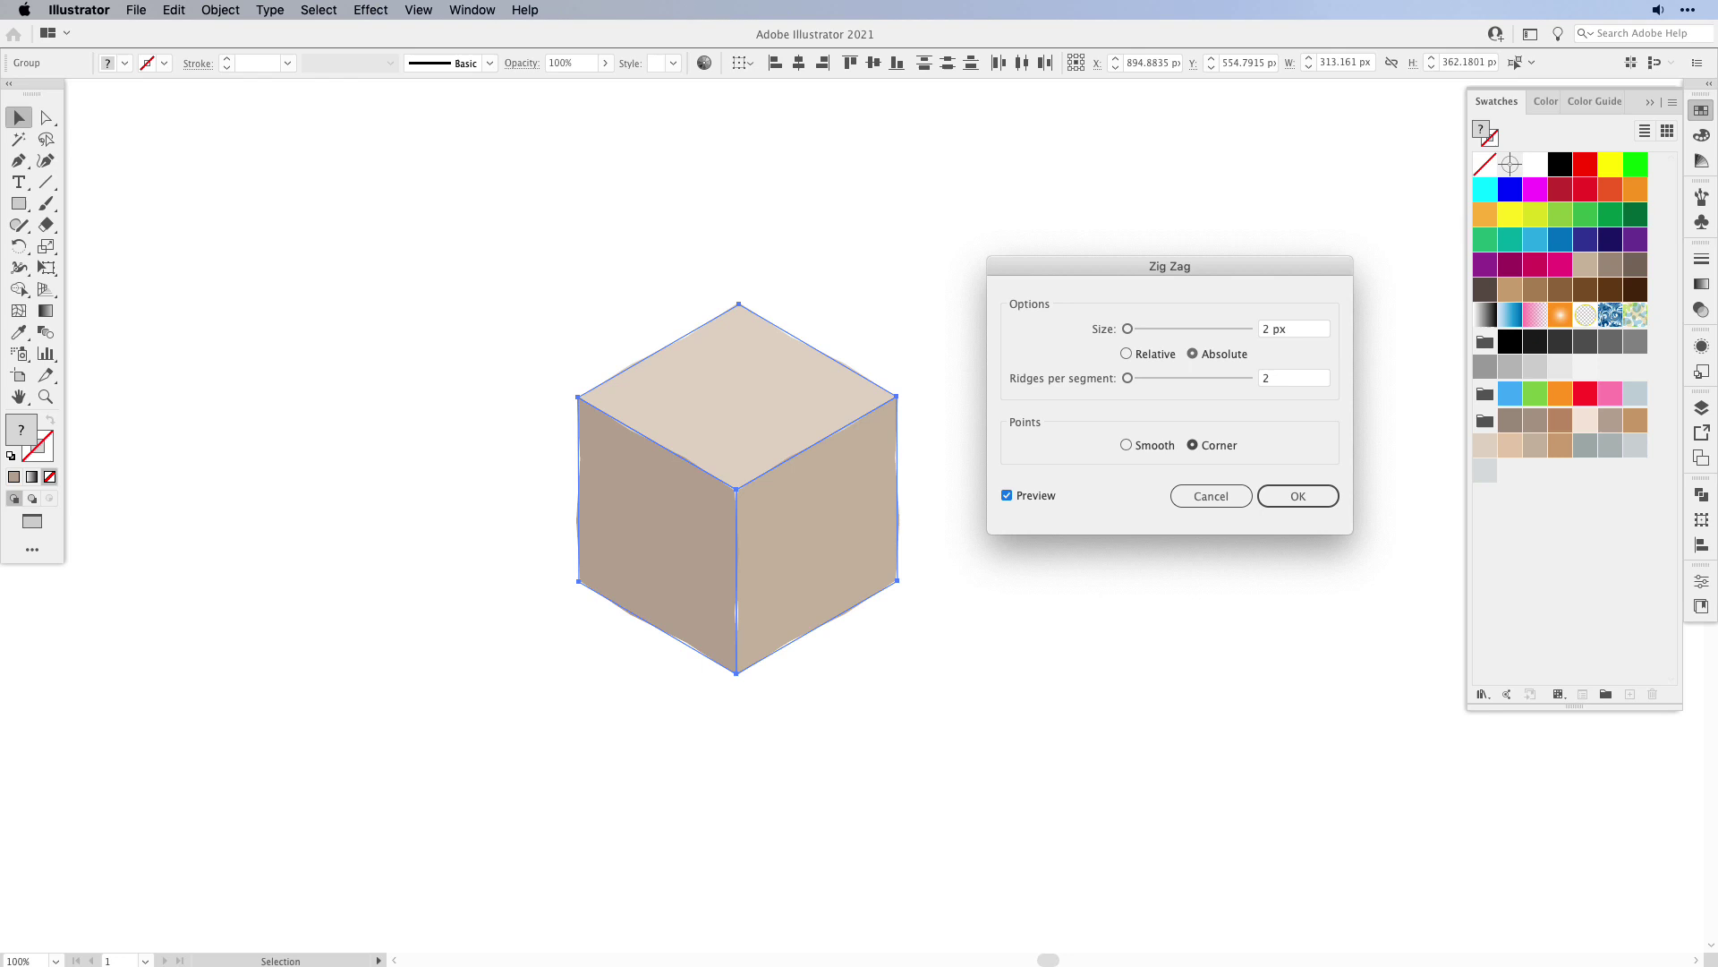
key(Return)
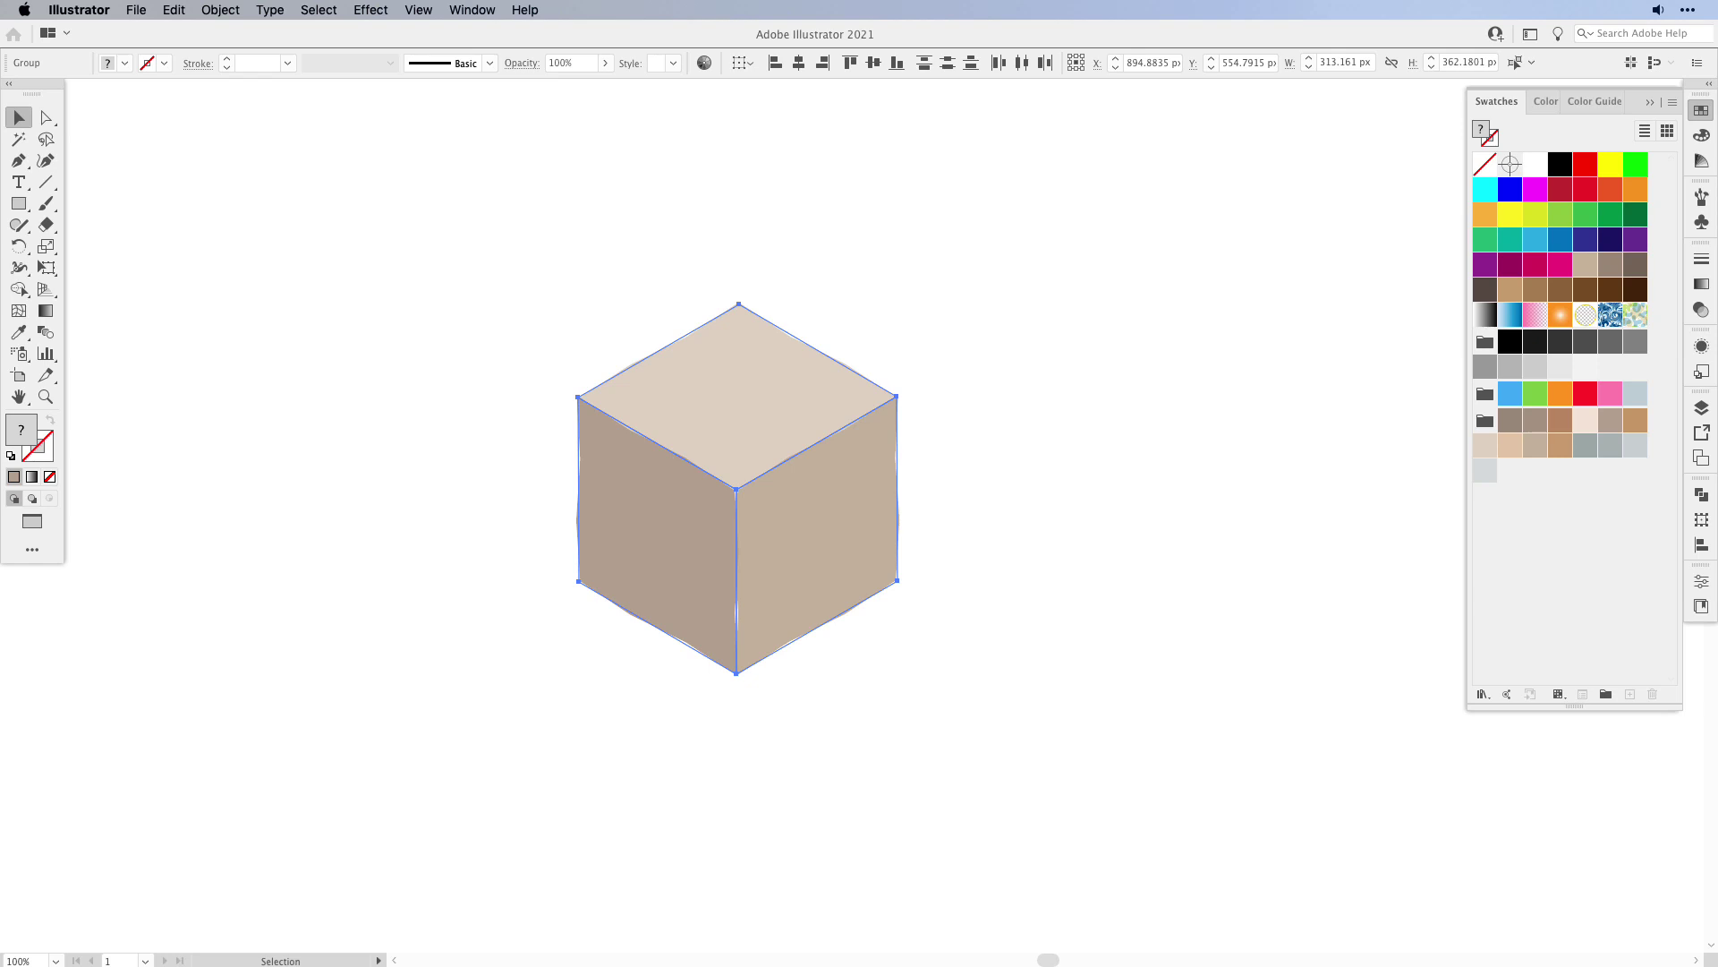
- Expand the appearance of the zig-zagged cube faces into editable paths and deselect them
click(221, 9)
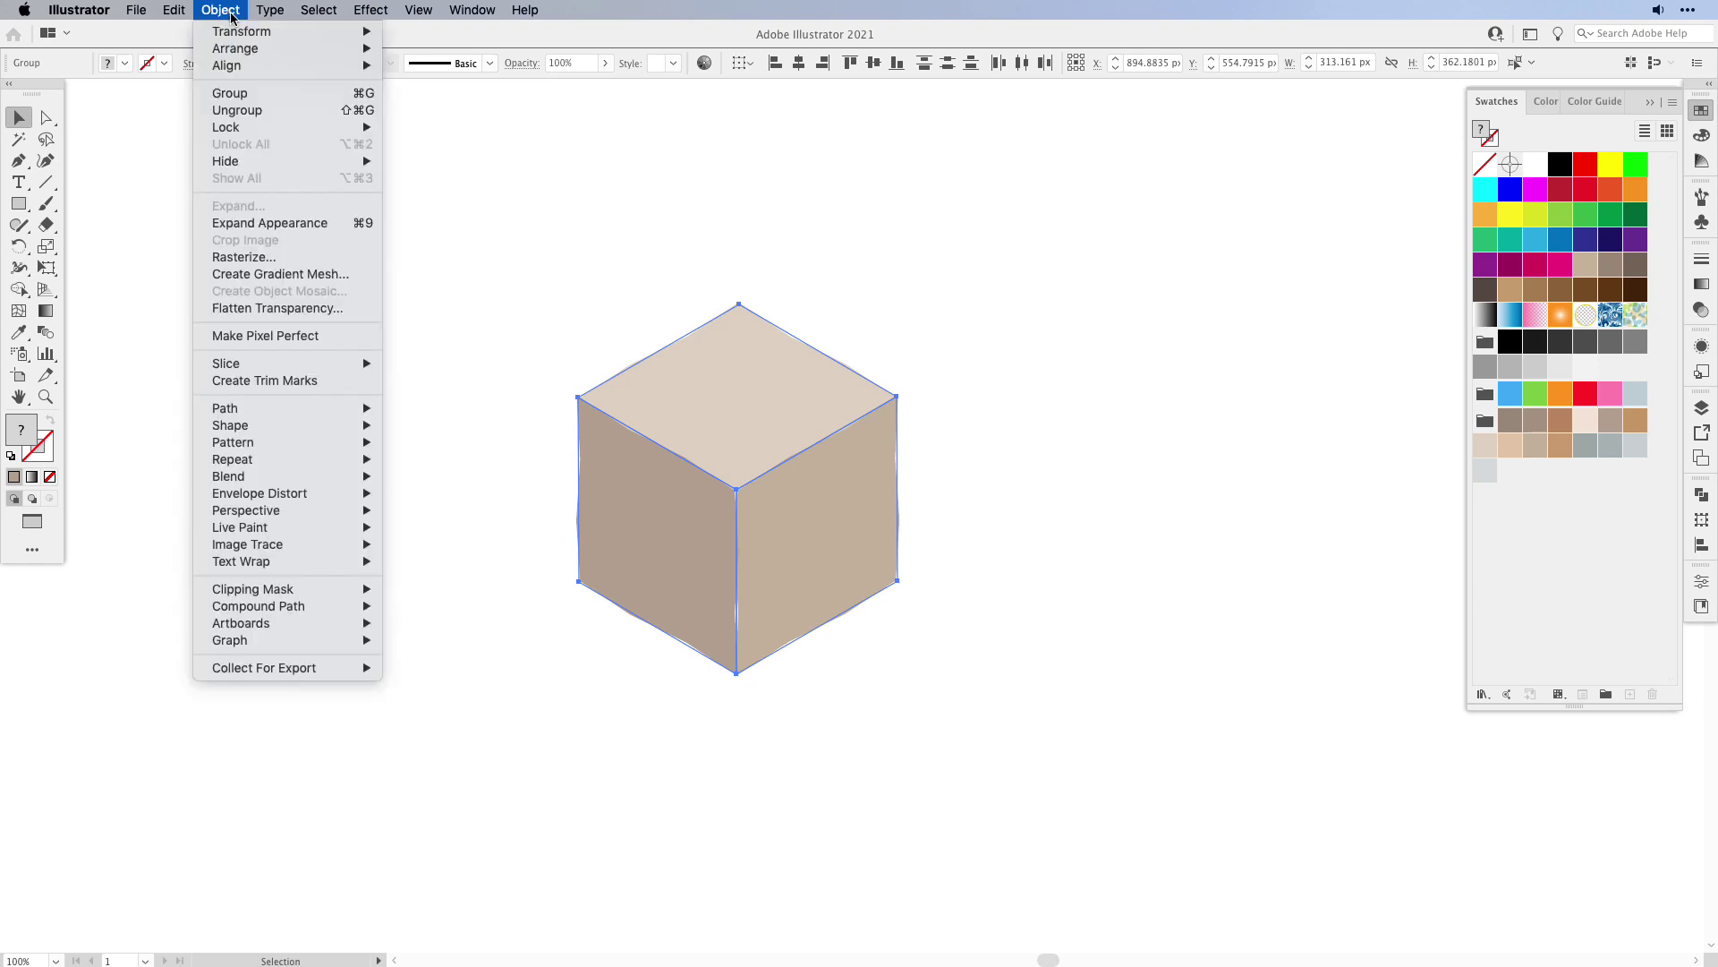
click(290, 223)
click(1059, 479)
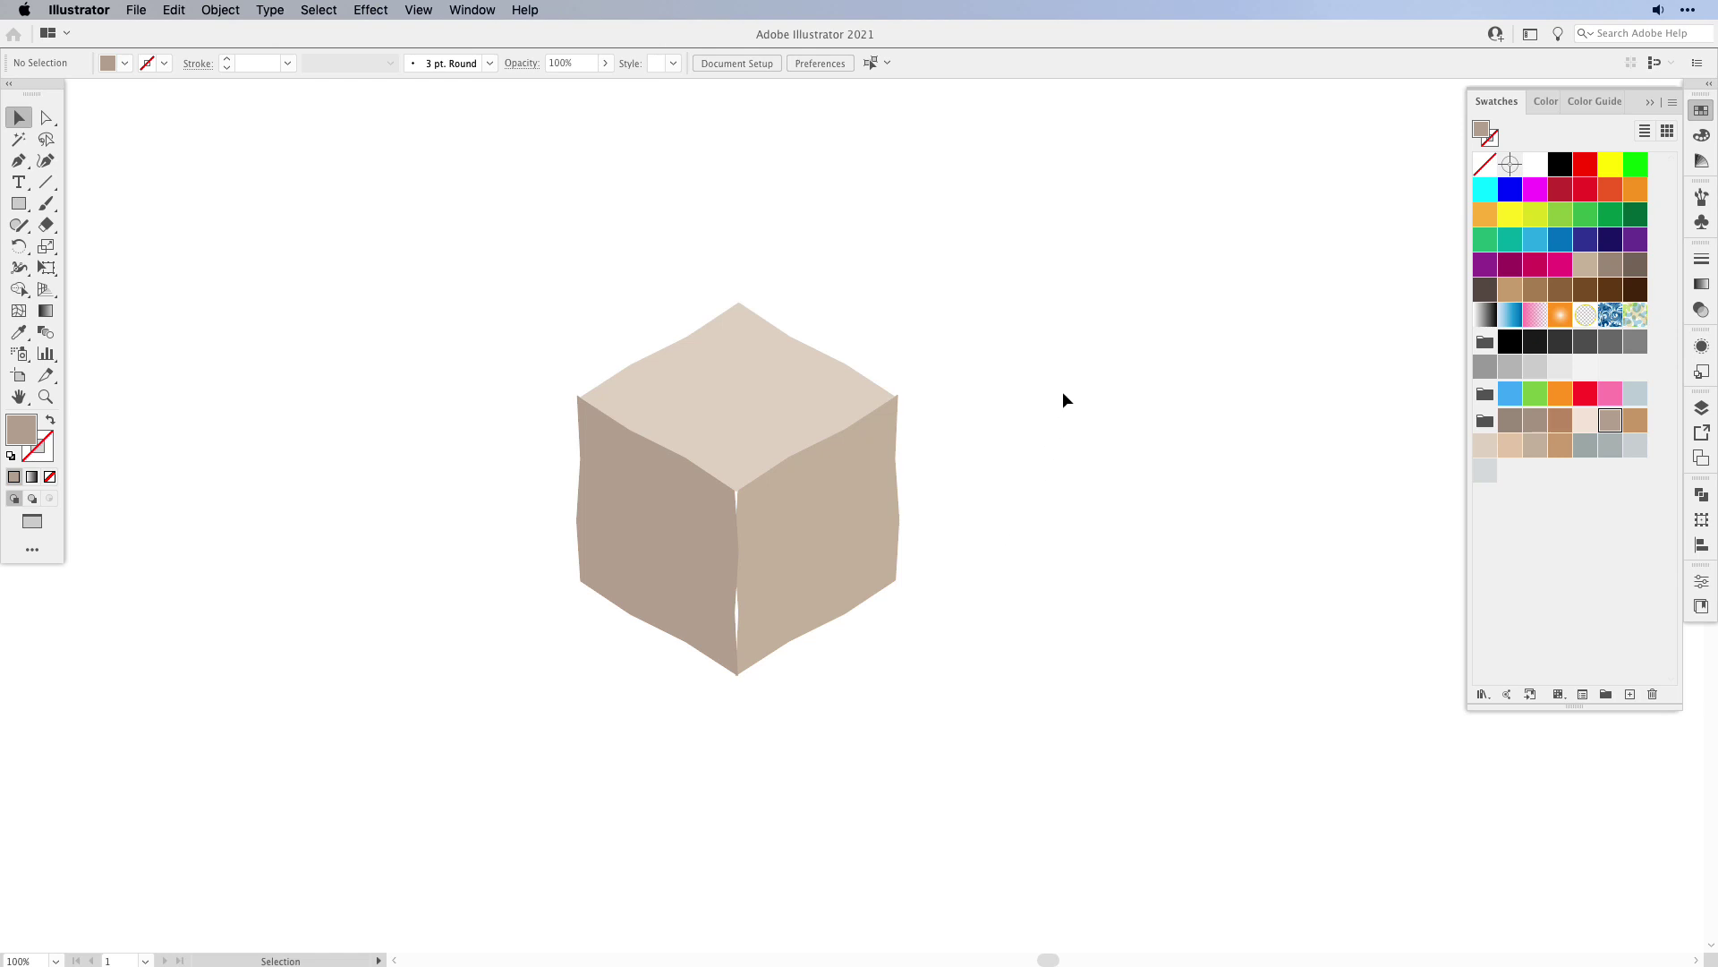
- Lasso the upper mid-edge anchor points where the left and right faces meet and average them on both axes
click(735, 624)
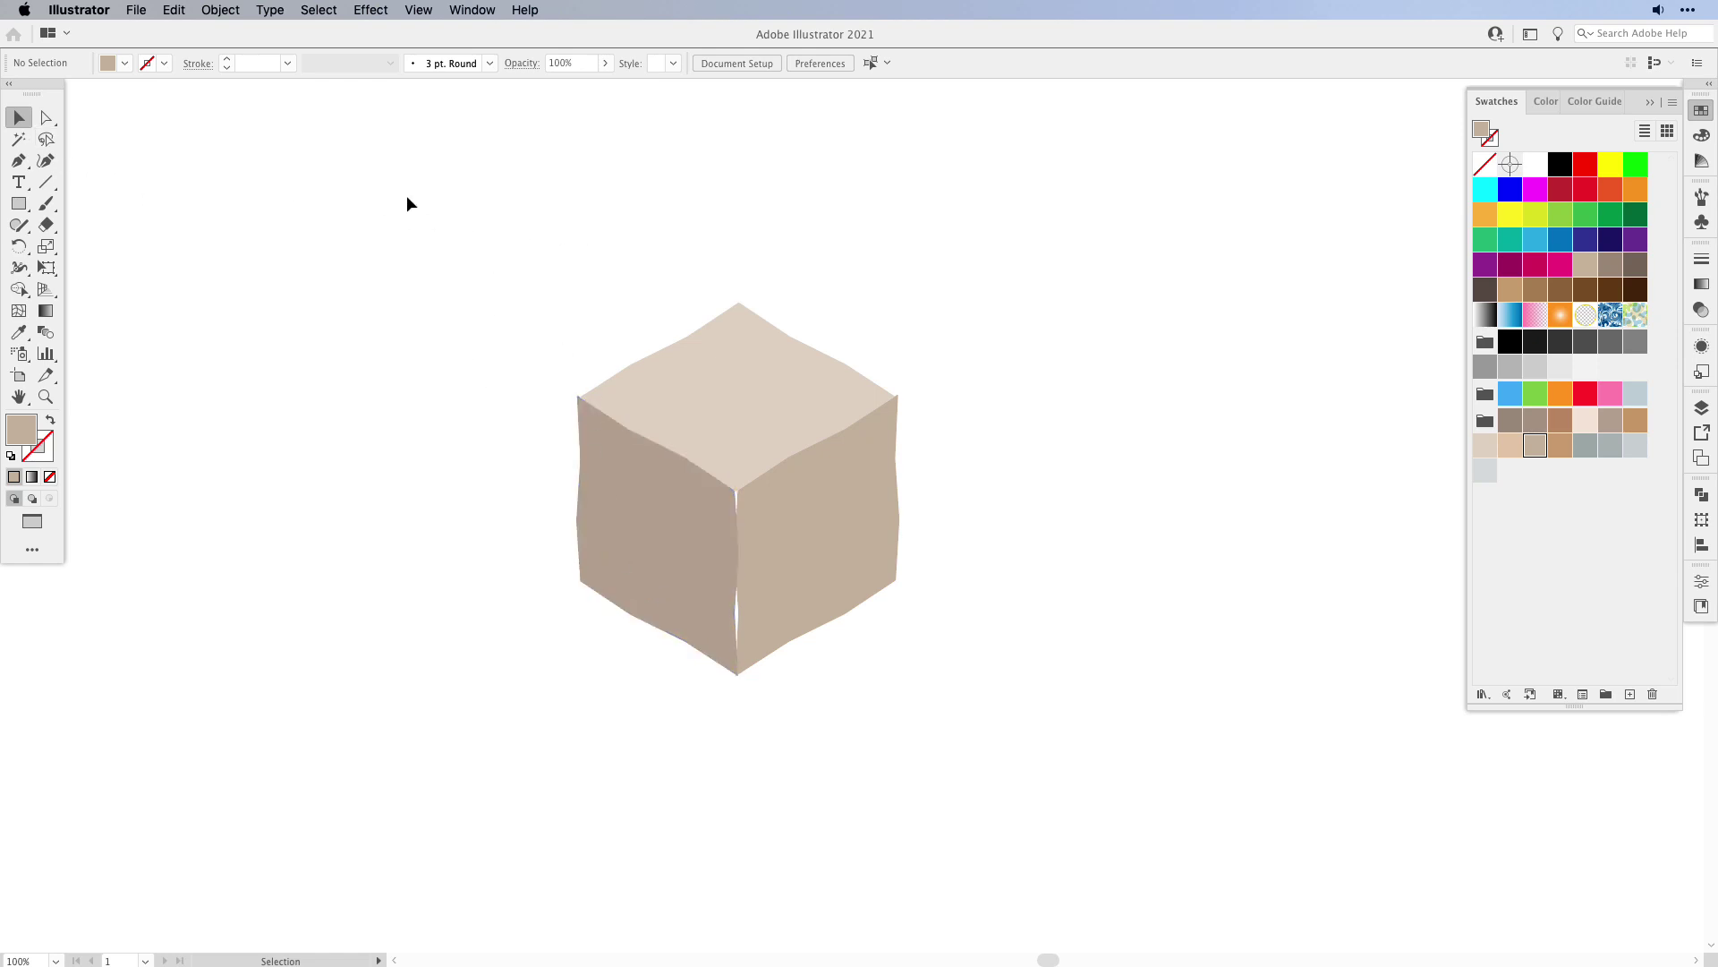
drag(455, 176, 994, 730)
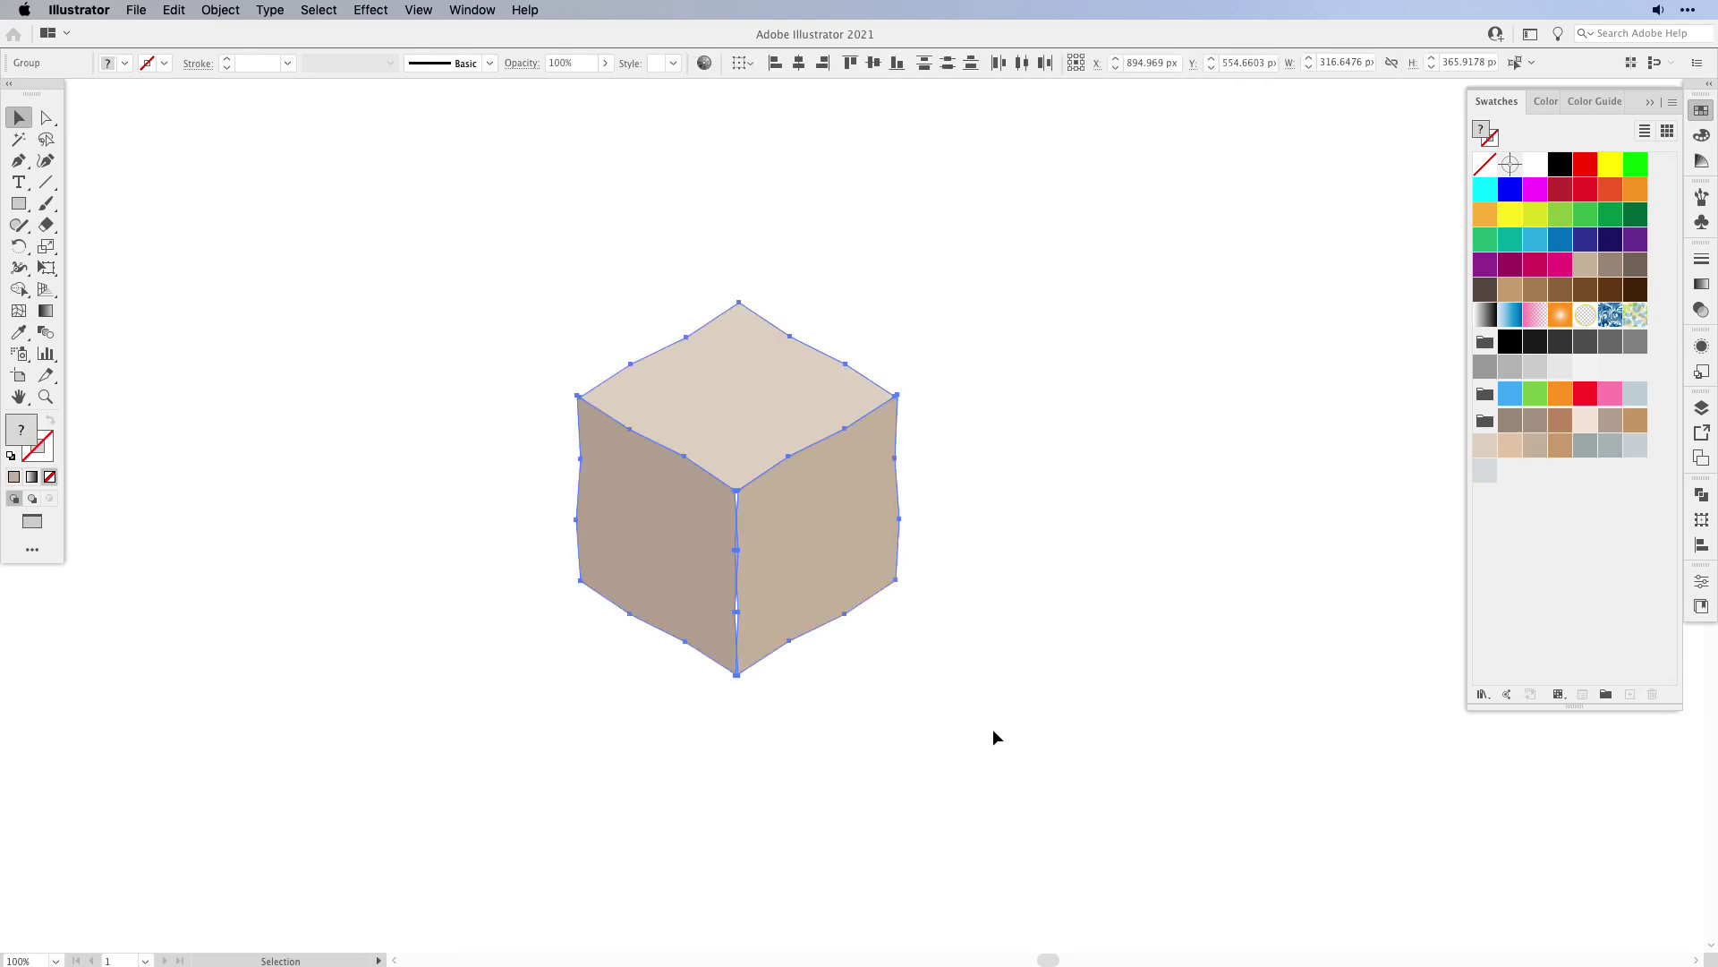
click(45, 140)
mouse_move(740, 531)
mouse_down()
mouse_move(744, 580)
mouse_move(736, 546)
mouse_up()
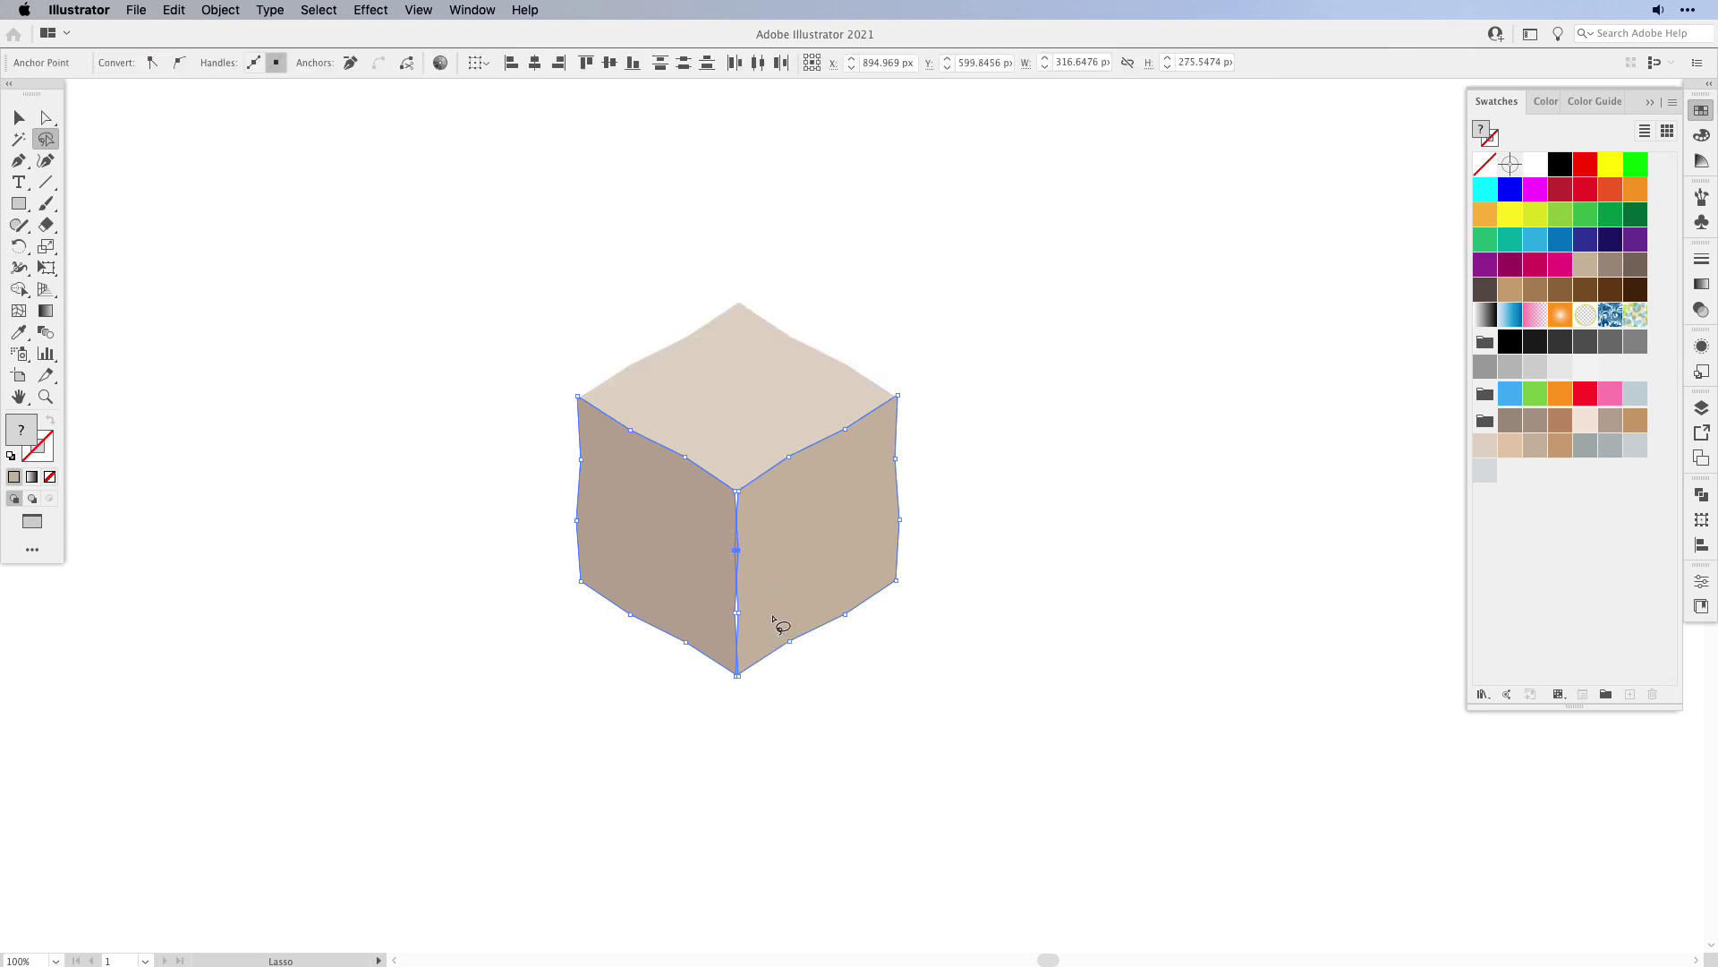
click(222, 10)
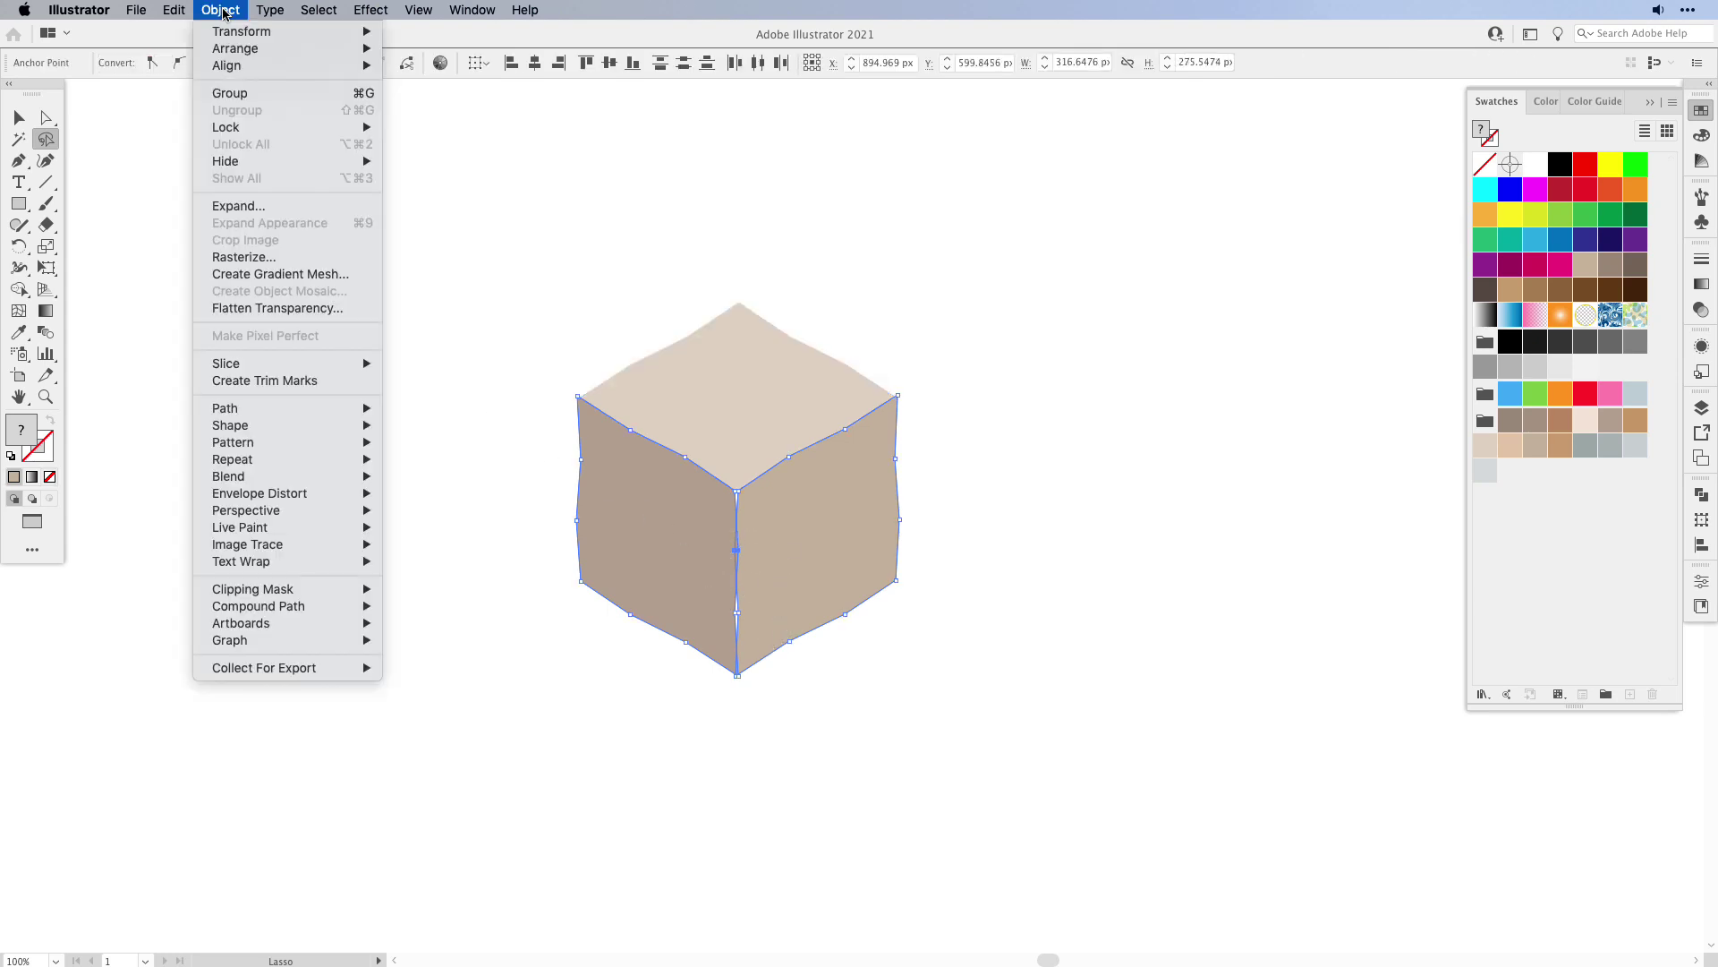
mouse_move(320, 413)
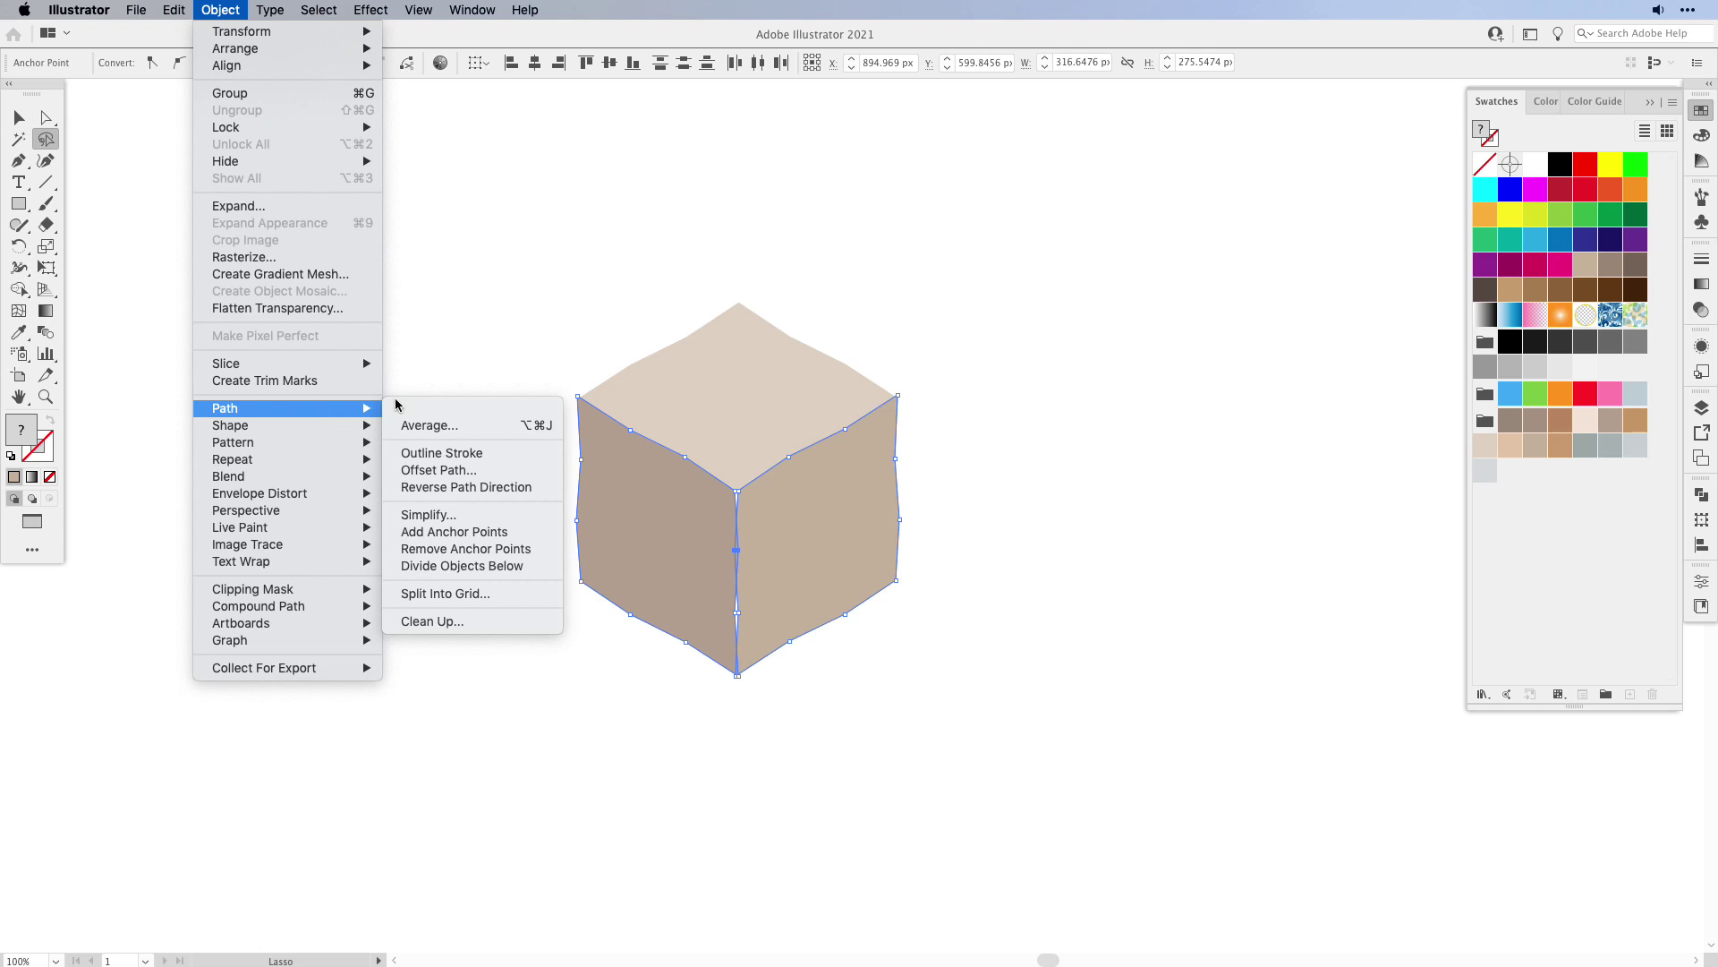
click(474, 426)
drag(449, 168, 367, 247)
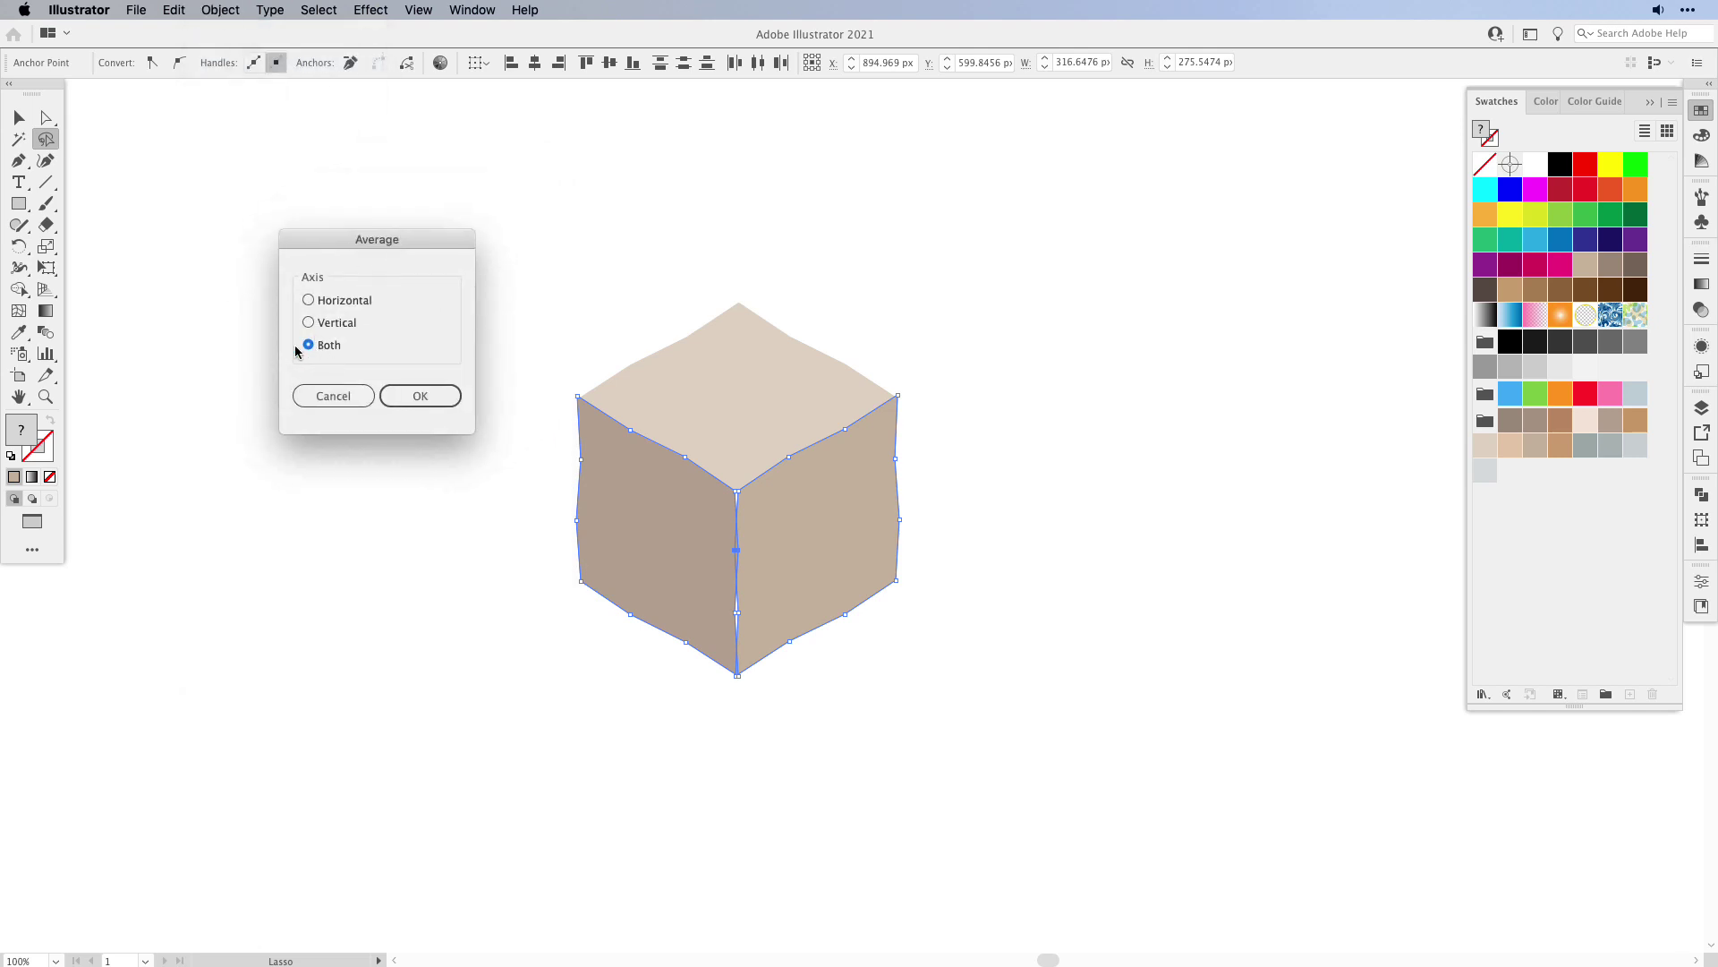
click(397, 403)
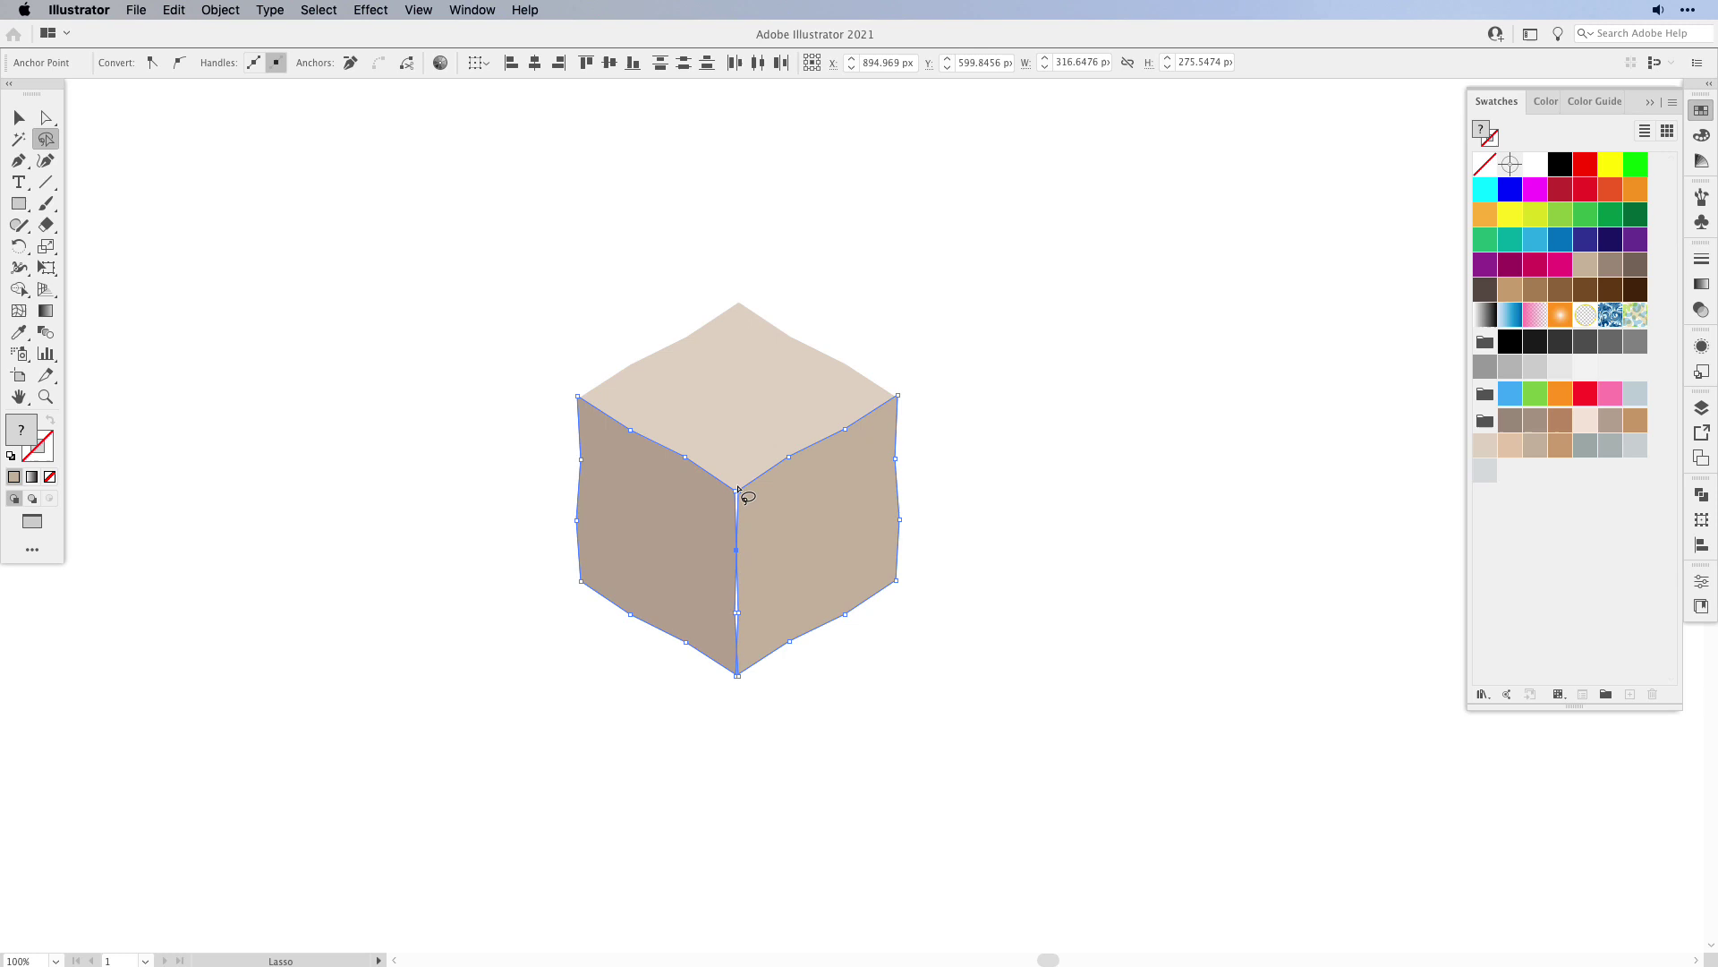
- Lasso the anchor points at the central corner where all three faces meet and average them on both axes
mouse_move(745, 465)
mouse_down()
mouse_move(736, 506)
mouse_move(737, 465)
mouse_up()
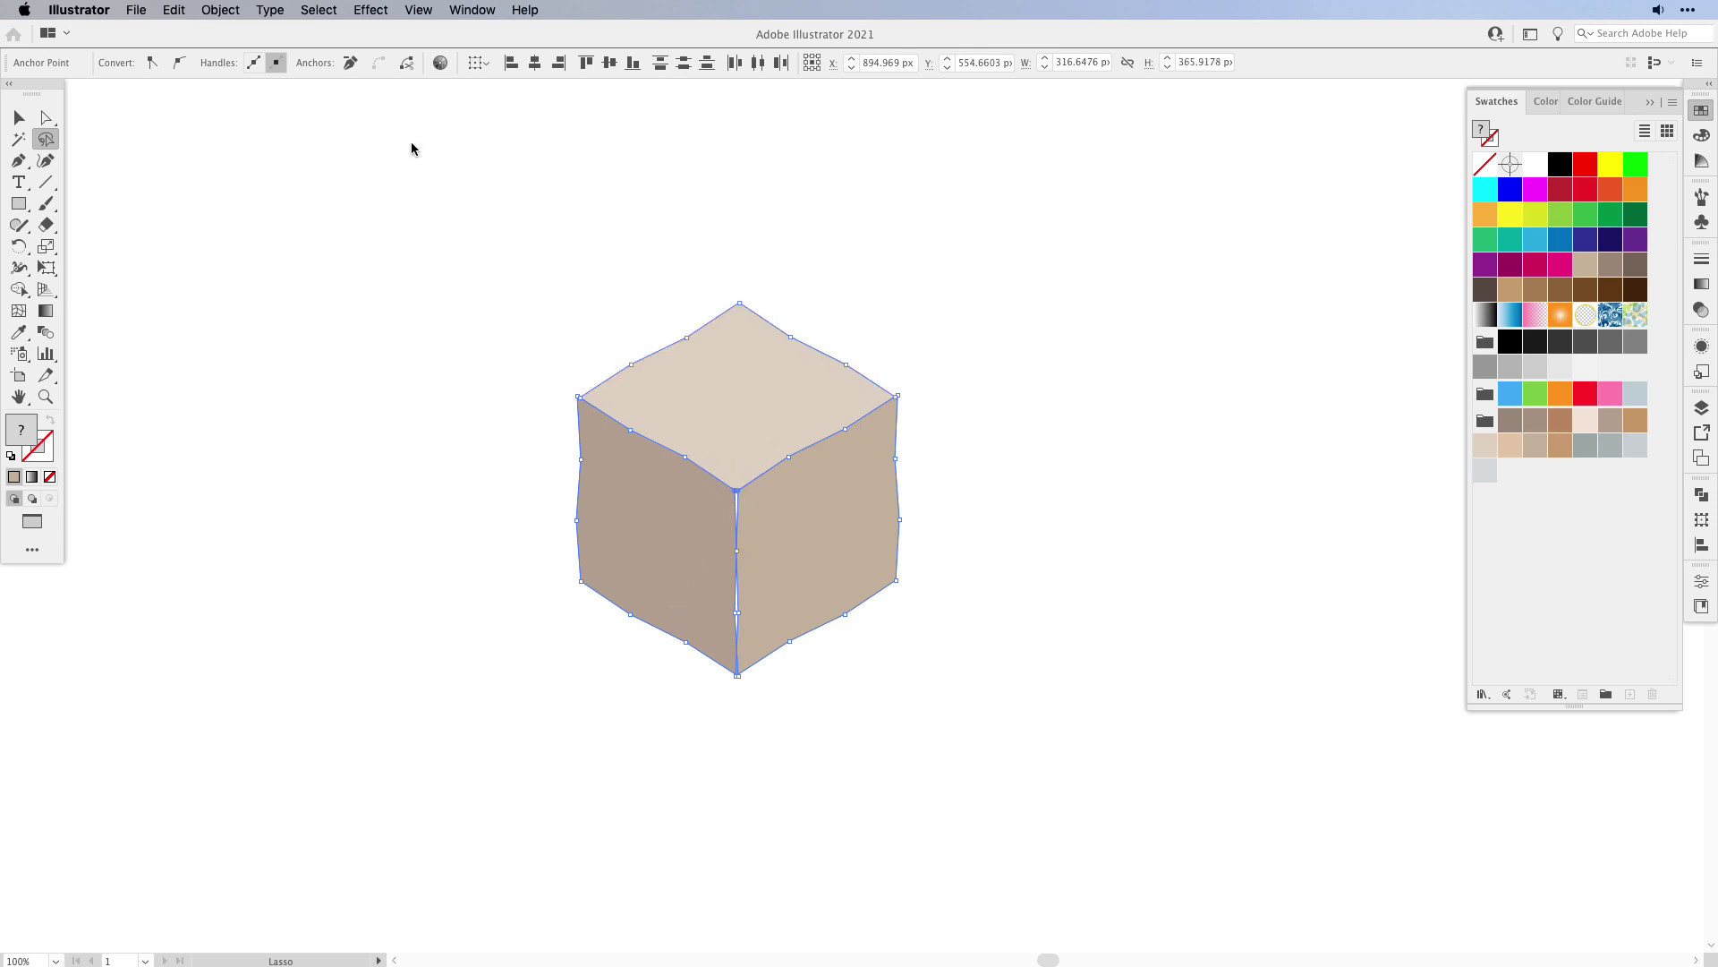
click(221, 10)
mouse_move(337, 416)
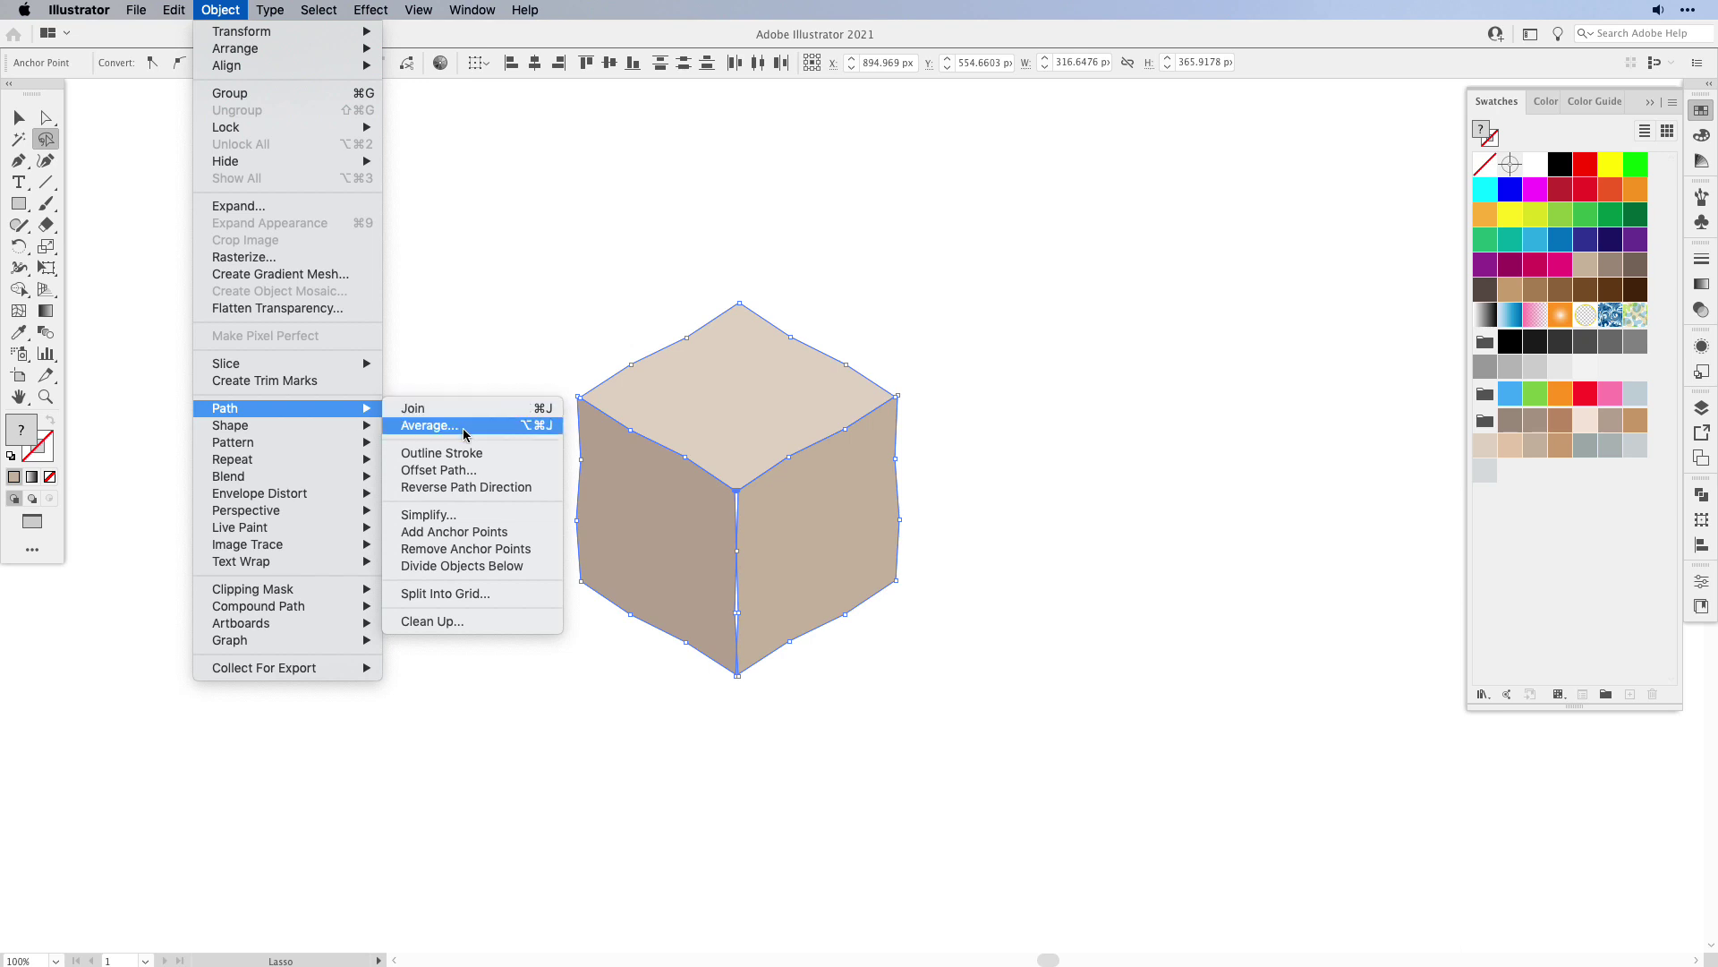
click(462, 425)
click(421, 395)
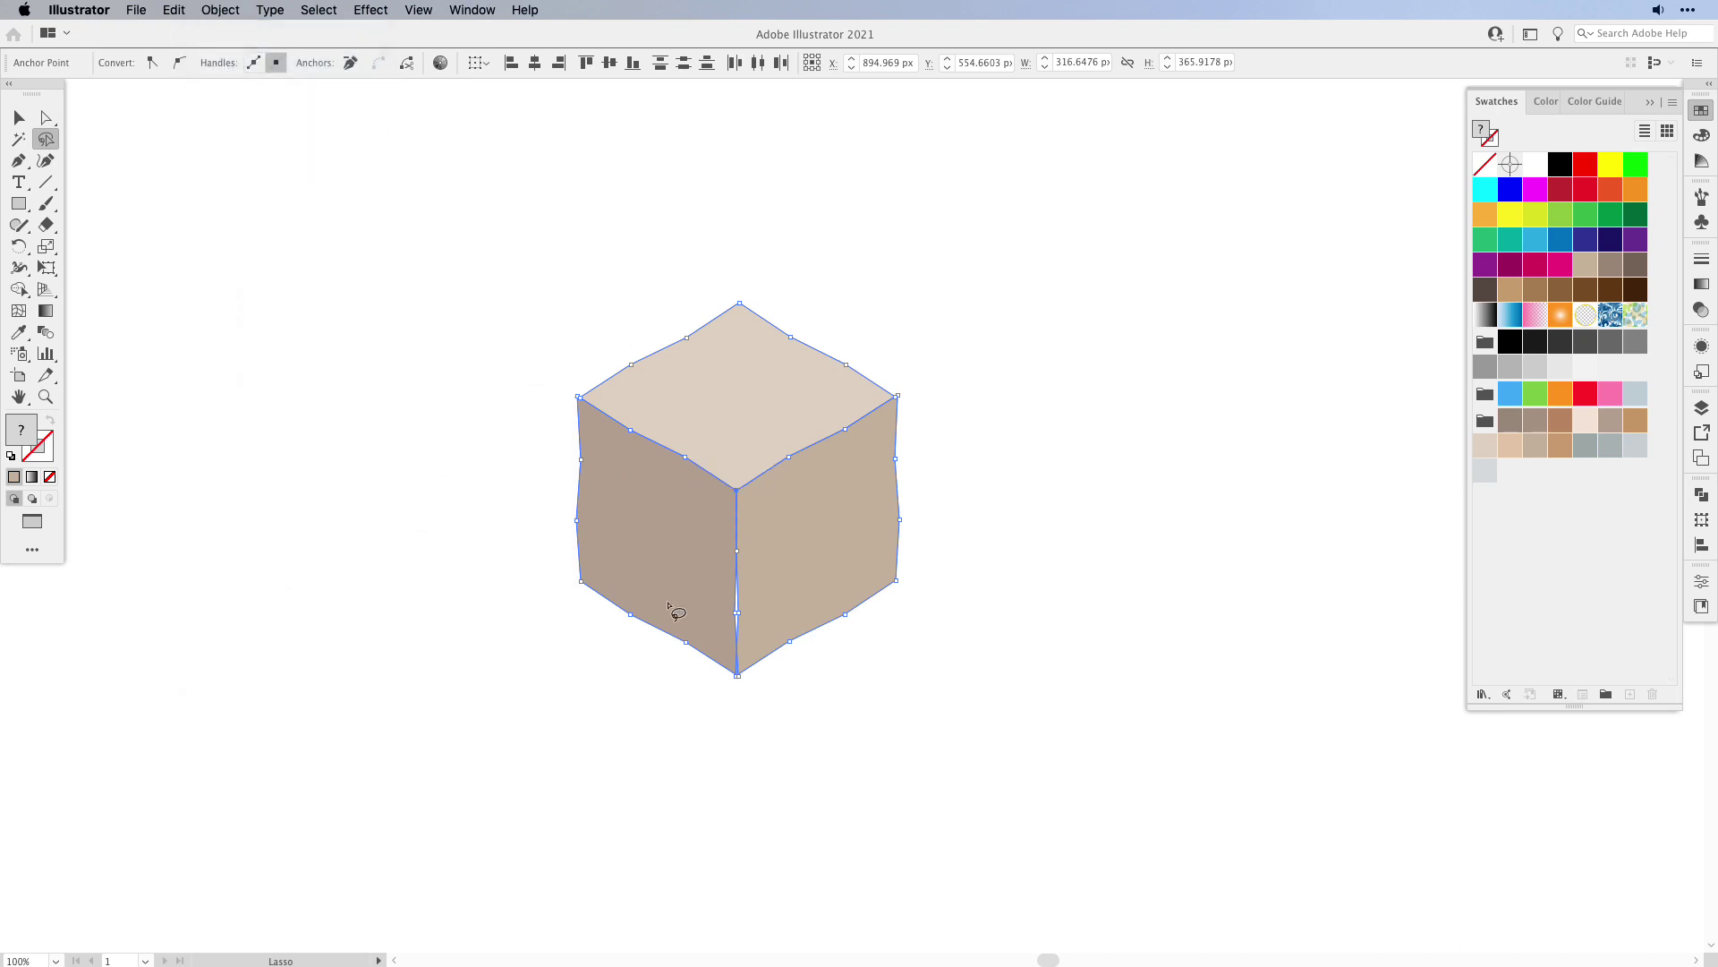
- Average the lower mid-edge anchor points on the vertical seam between the left and right faces on both axes
drag(736, 601, 736, 611)
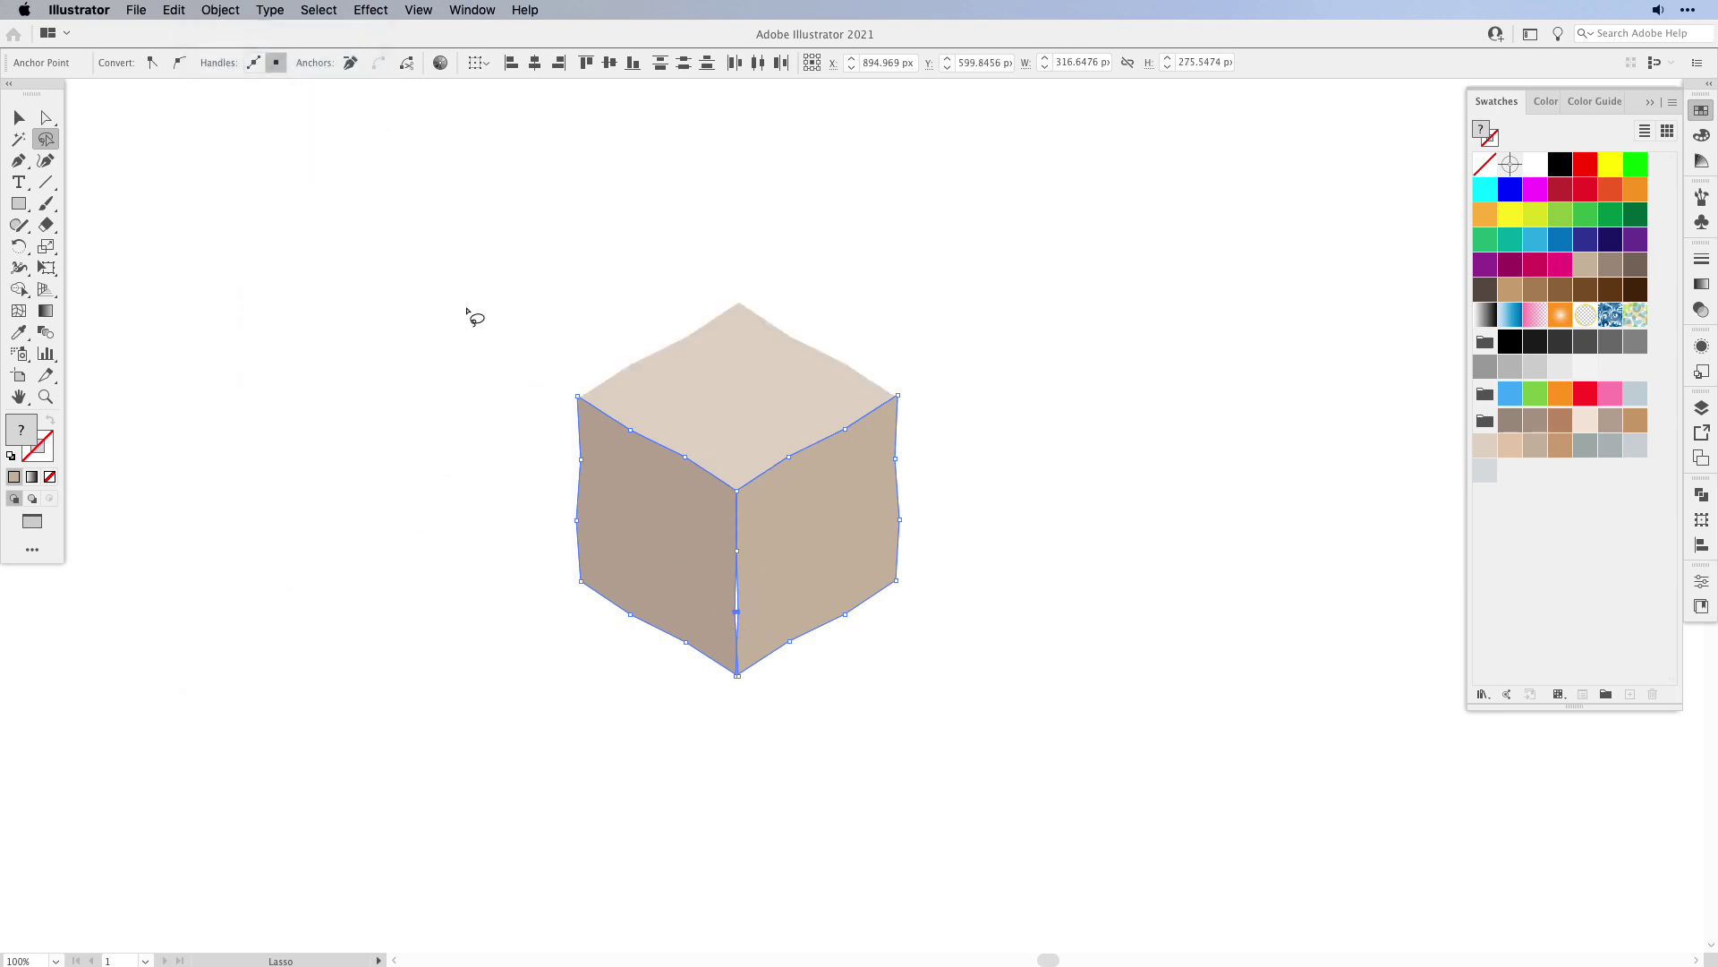
click(220, 10)
mouse_move(298, 411)
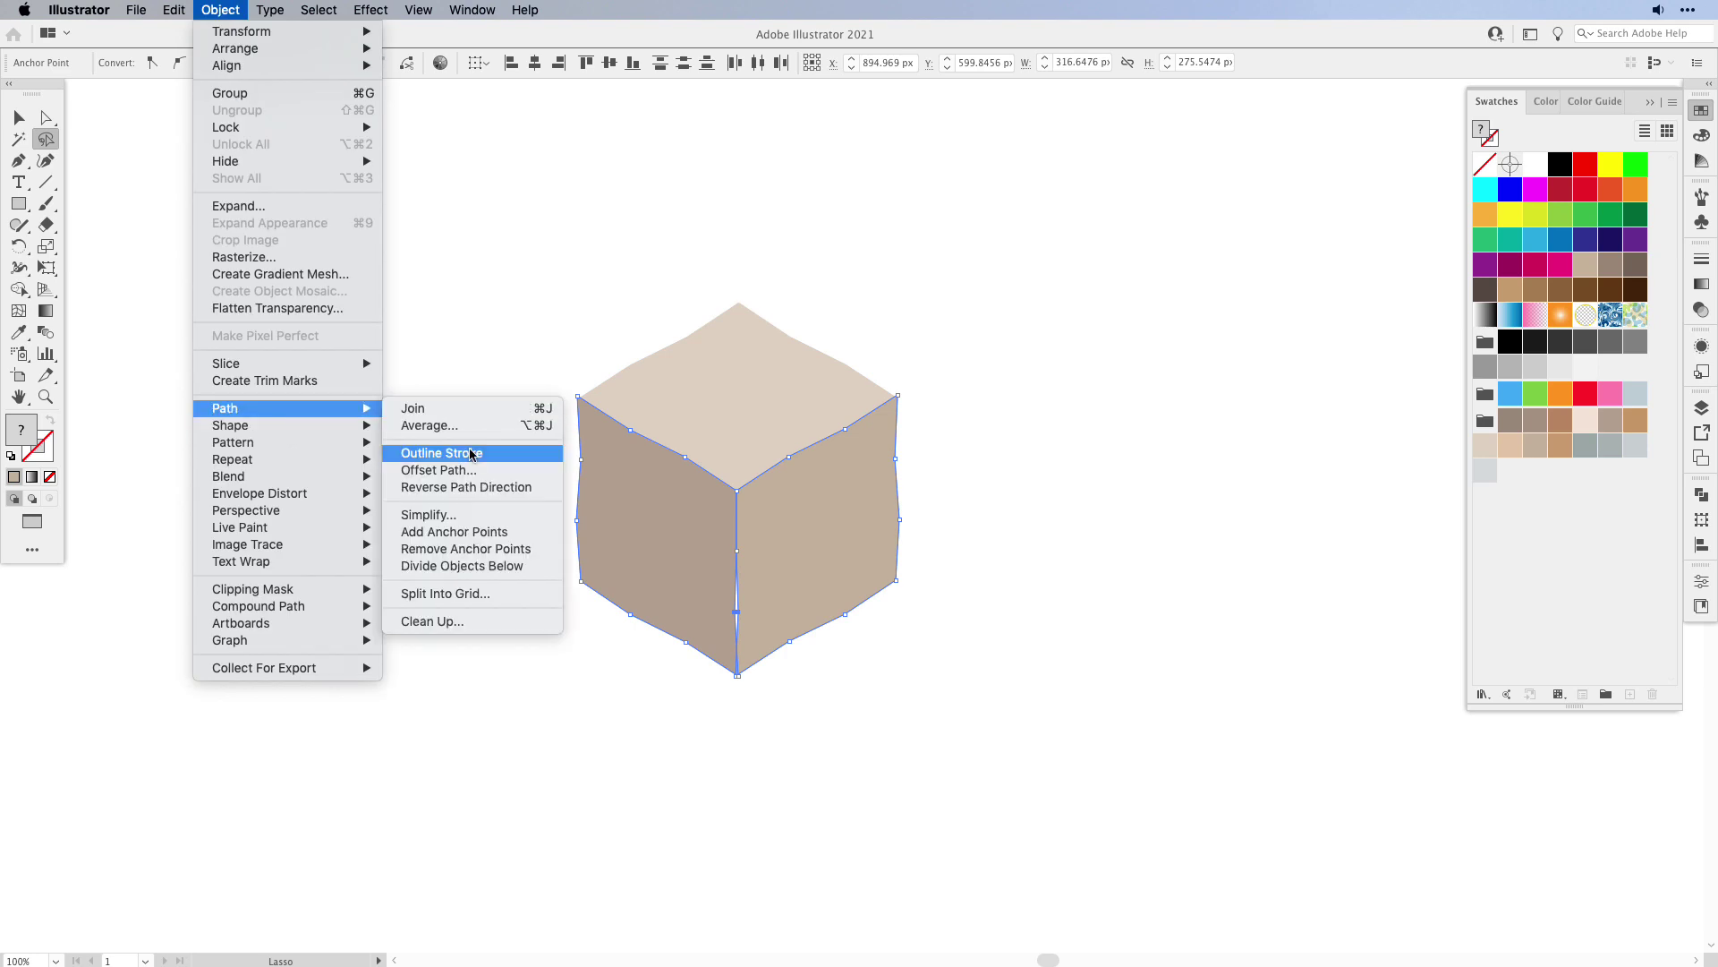
click(482, 427)
click(420, 395)
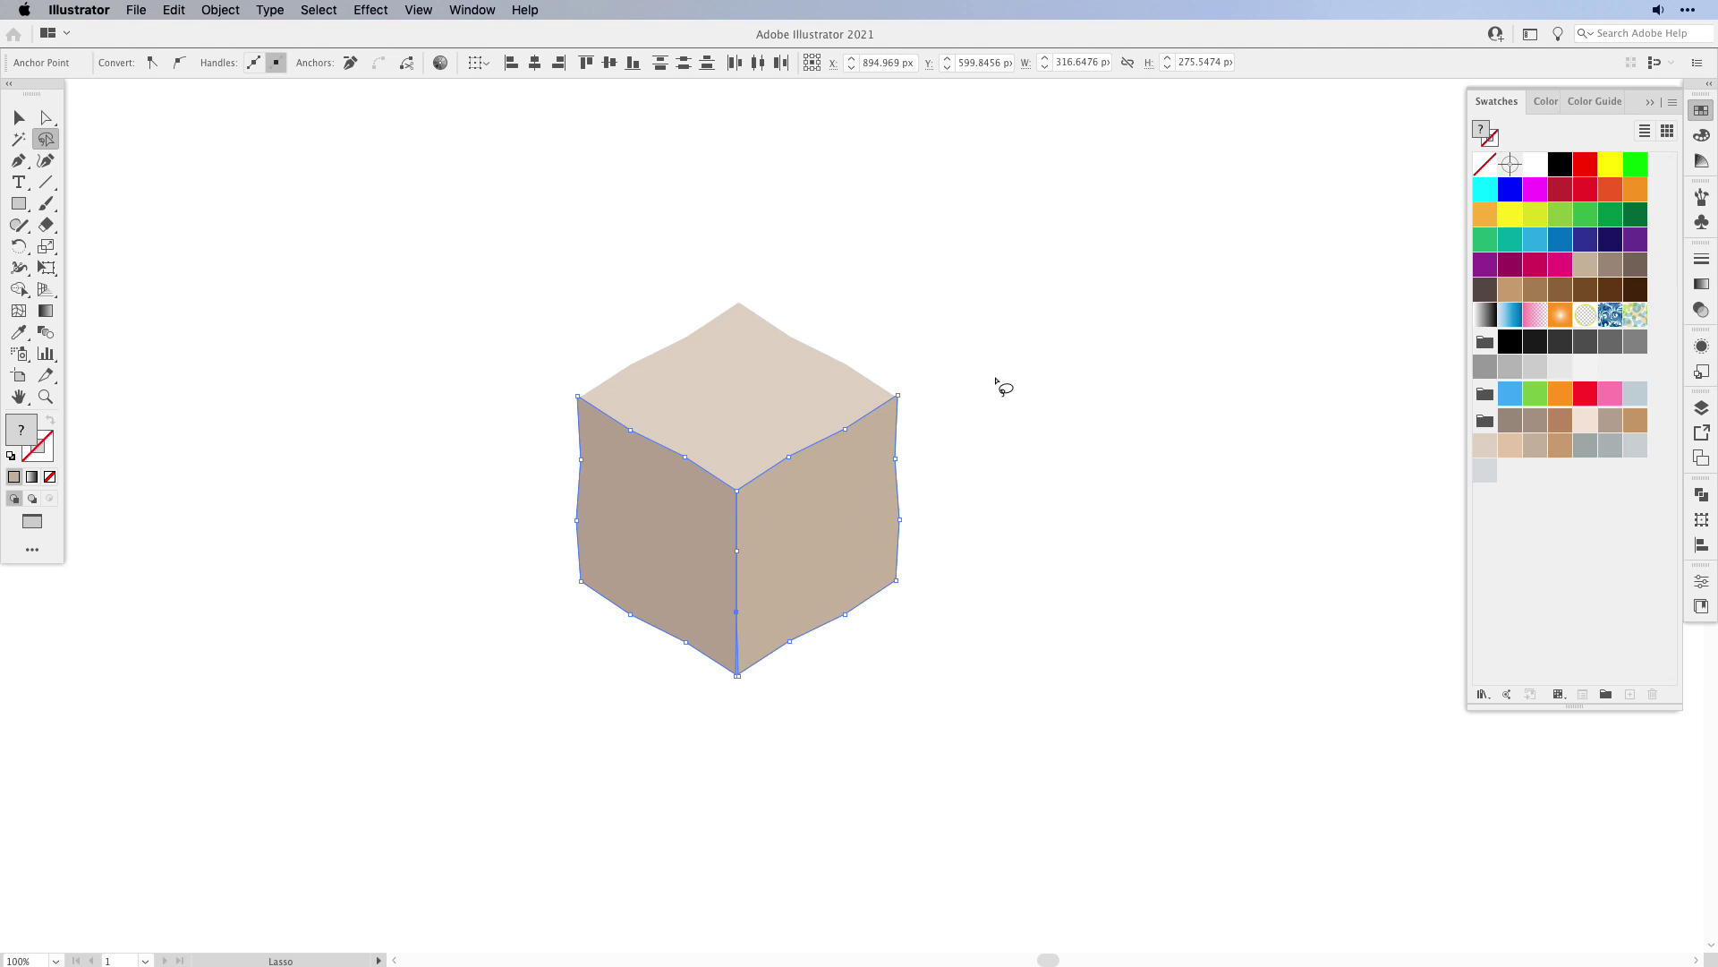
- Average each pair of mid-edge anchor points along the seam between the top and right faces on both axes
drag(855, 412, 819, 452)
key(super)
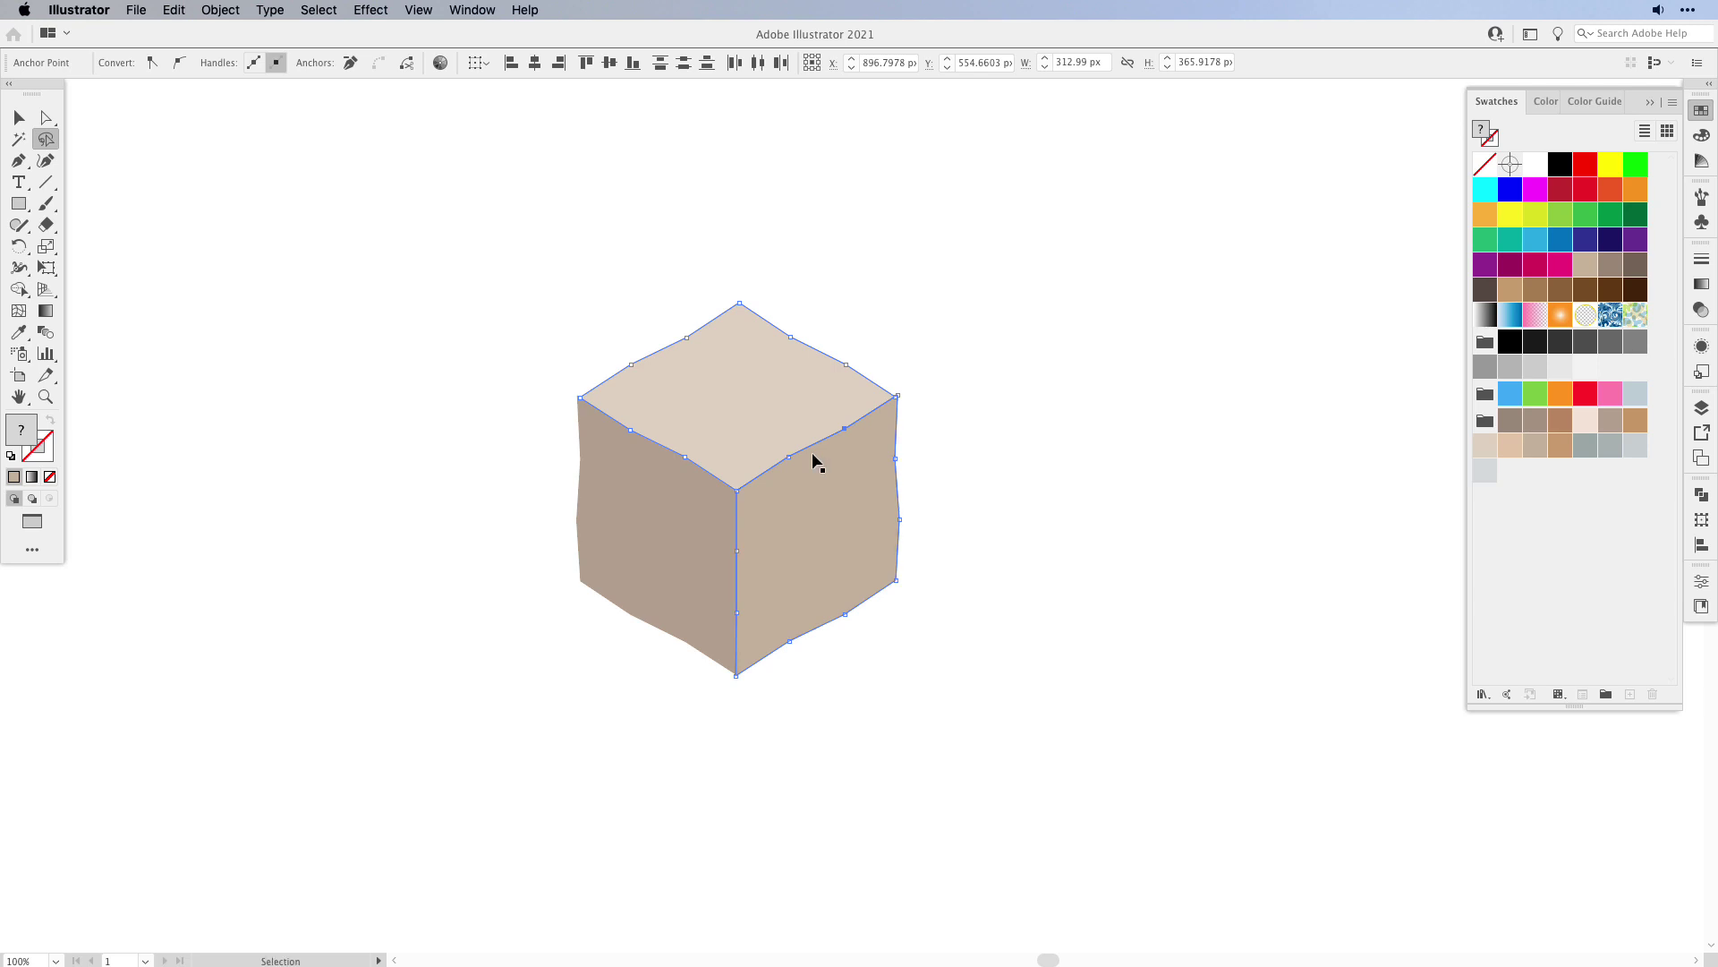
key(super+alt+j)
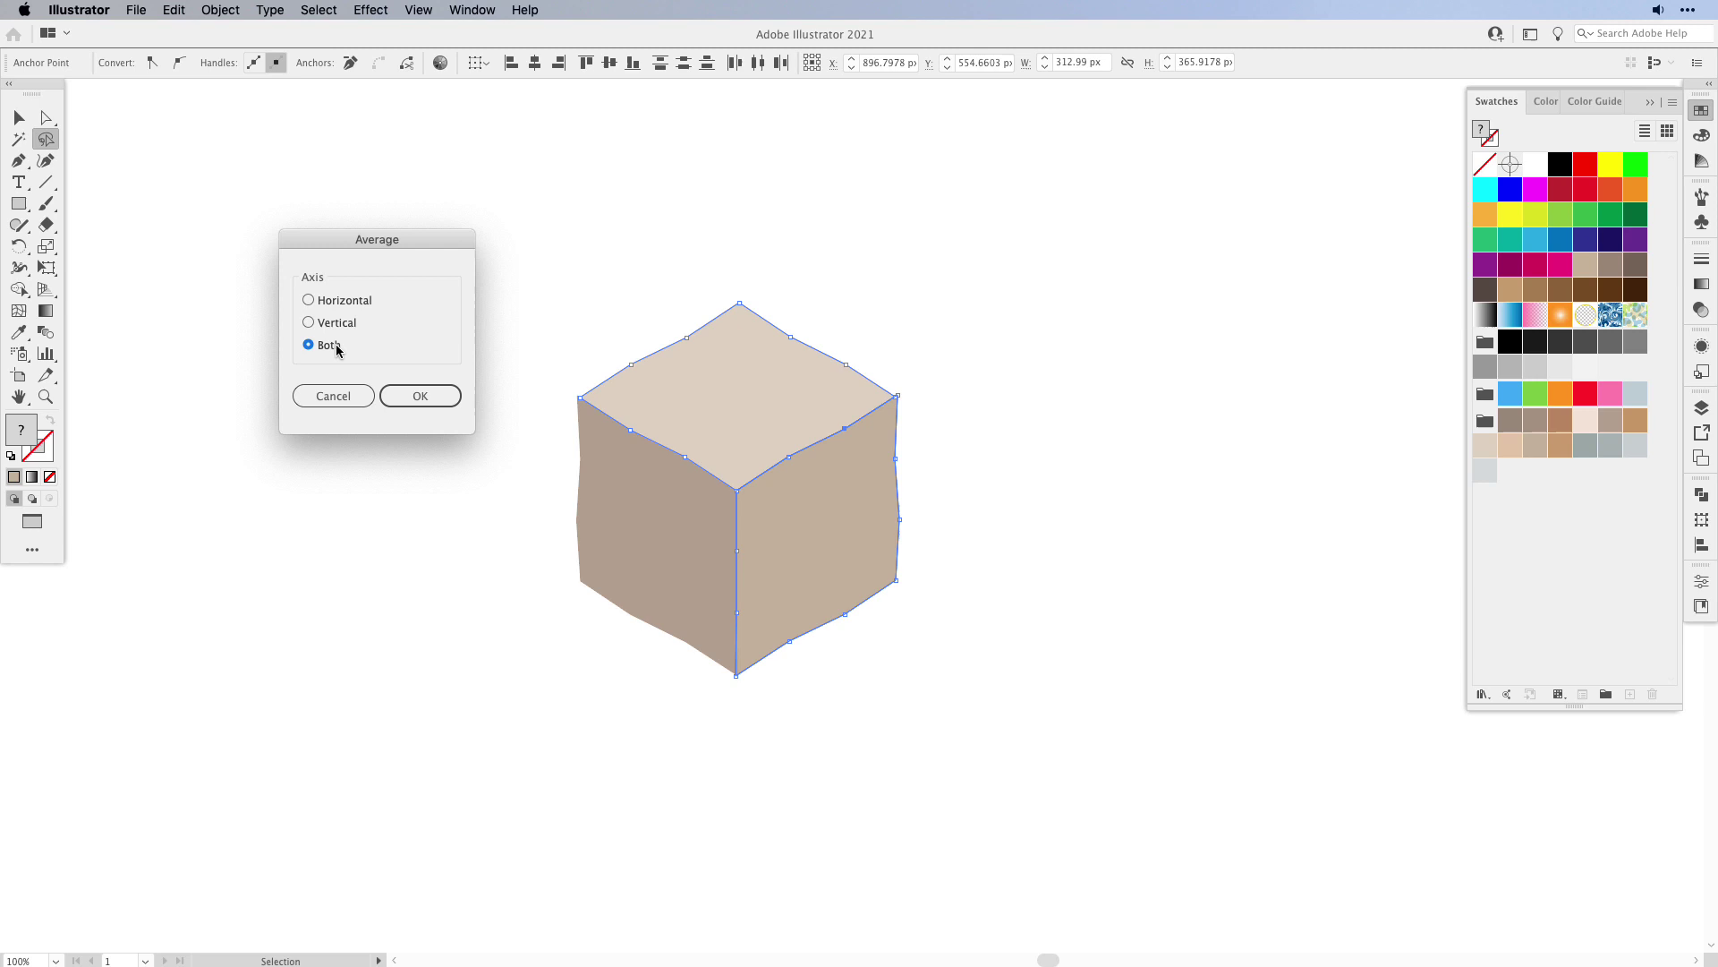
click(420, 396)
drag(787, 442, 779, 442)
key(super+alt+j)
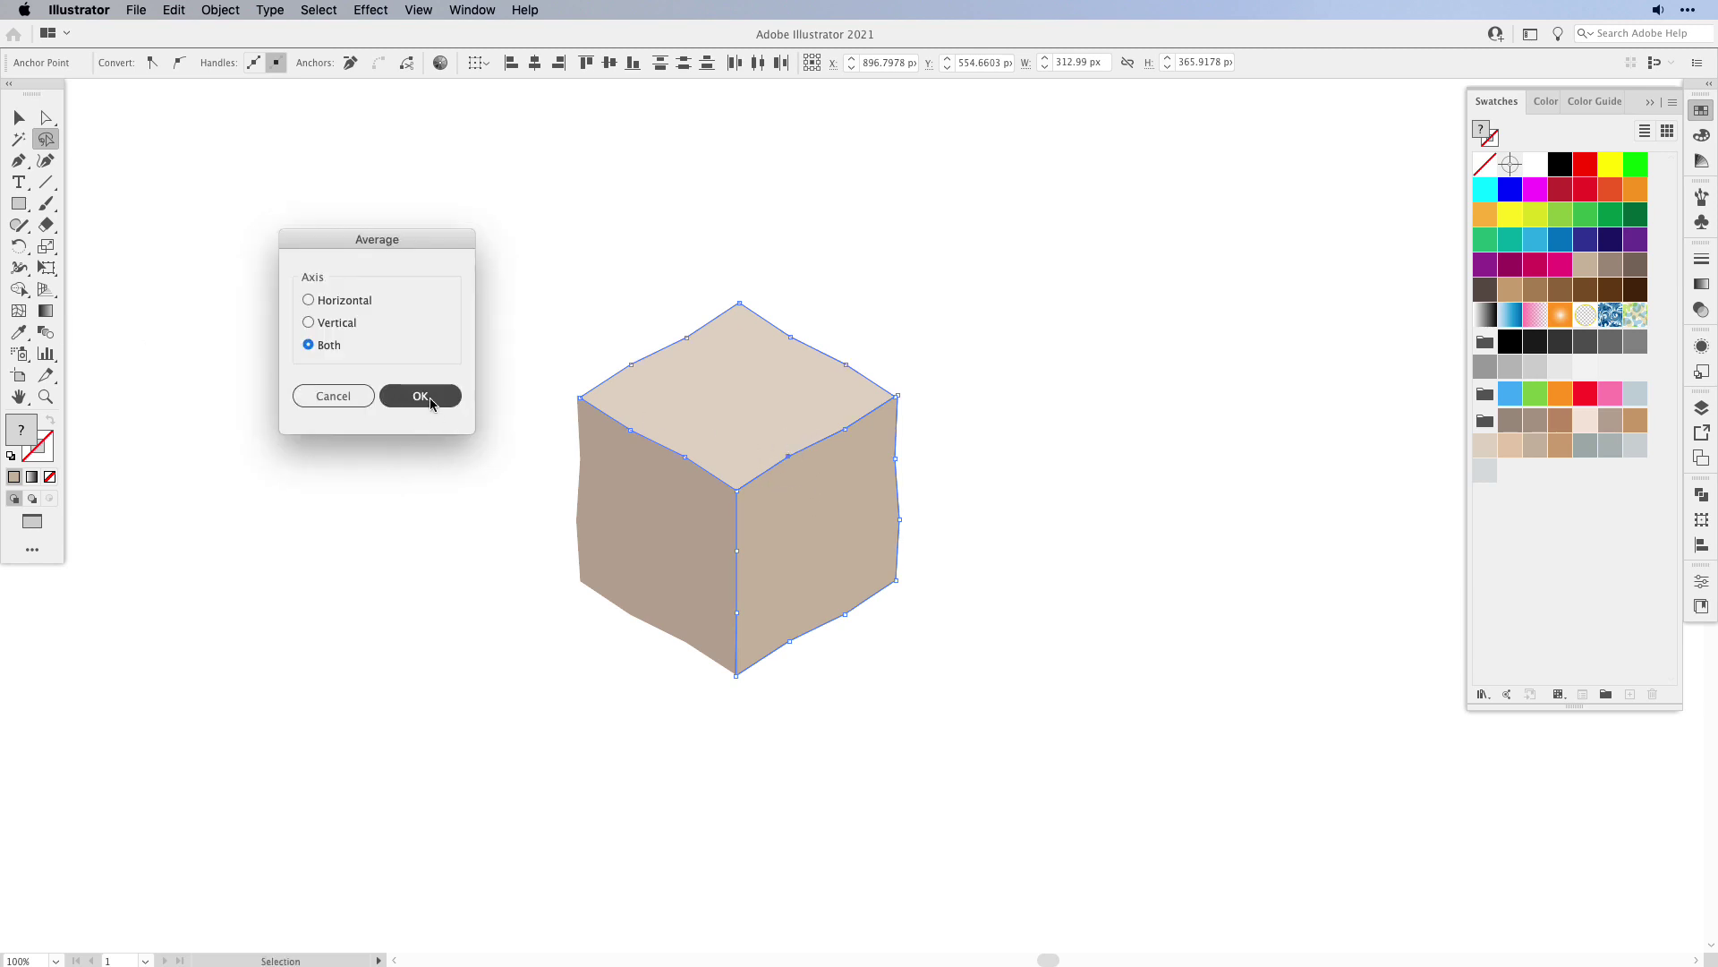
key(Return)
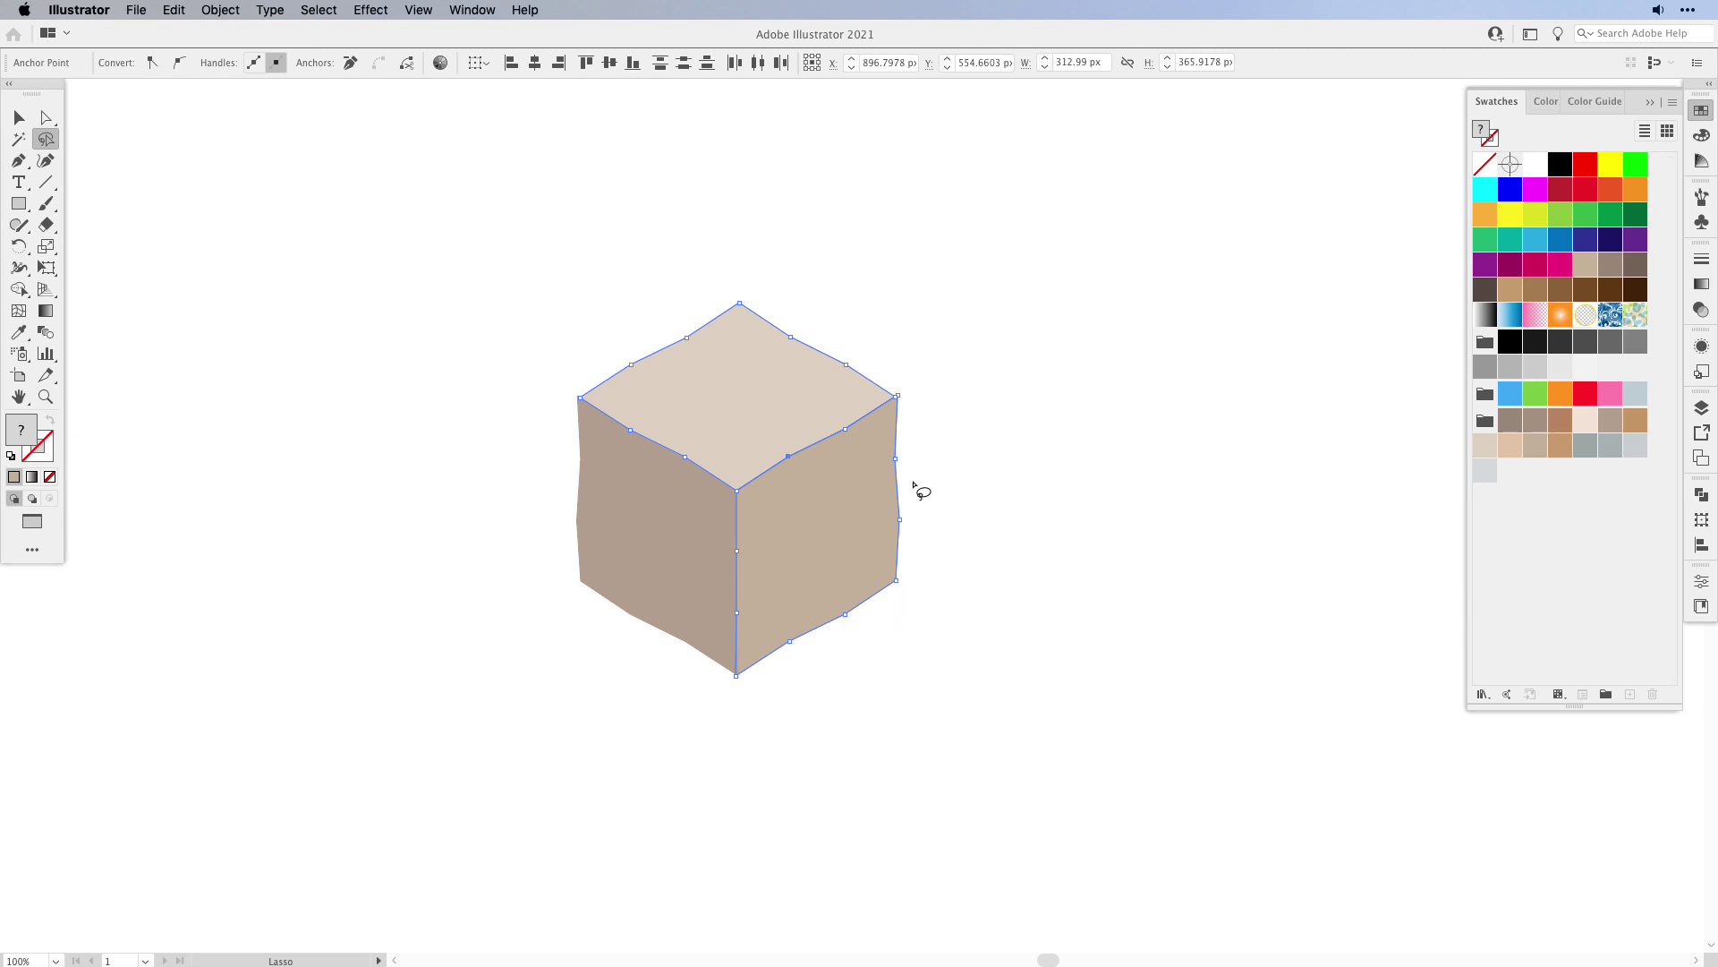
- Average the mid-edge anchor pairs along the seam between the top and left faces on both axes, then deselect the cube
mouse_move(692, 441)
mouse_down()
mouse_move(633, 413)
mouse_move(620, 455)
mouse_move(603, 422)
mouse_up()
key(super+alt+j)
click(409, 393)
key(super+alt+j)
click(419, 396)
key(v)
click(1090, 544)
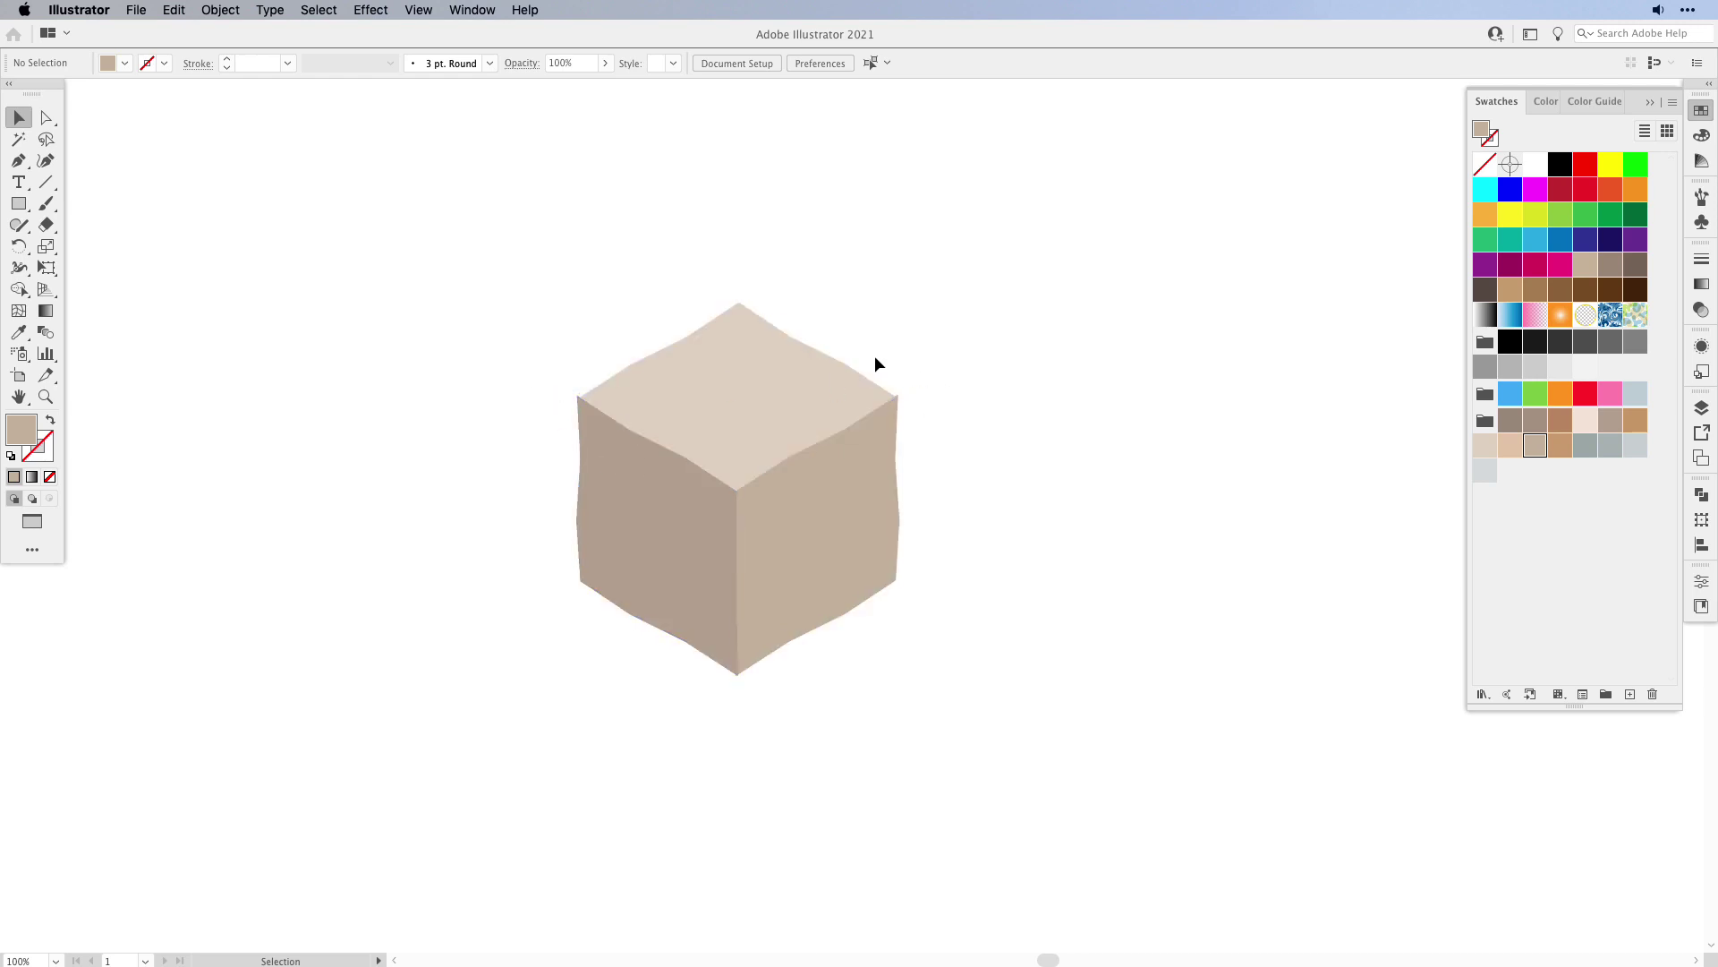
- Average the overlapping anchor points at the top face's left and right corners with the neighbouring side faces on both axes
click(45, 139)
drag(577, 376, 603, 412)
key(alt+super+j)
click(421, 395)
drag(954, 383, 888, 407)
key(alt+super+j)
click(420, 395)
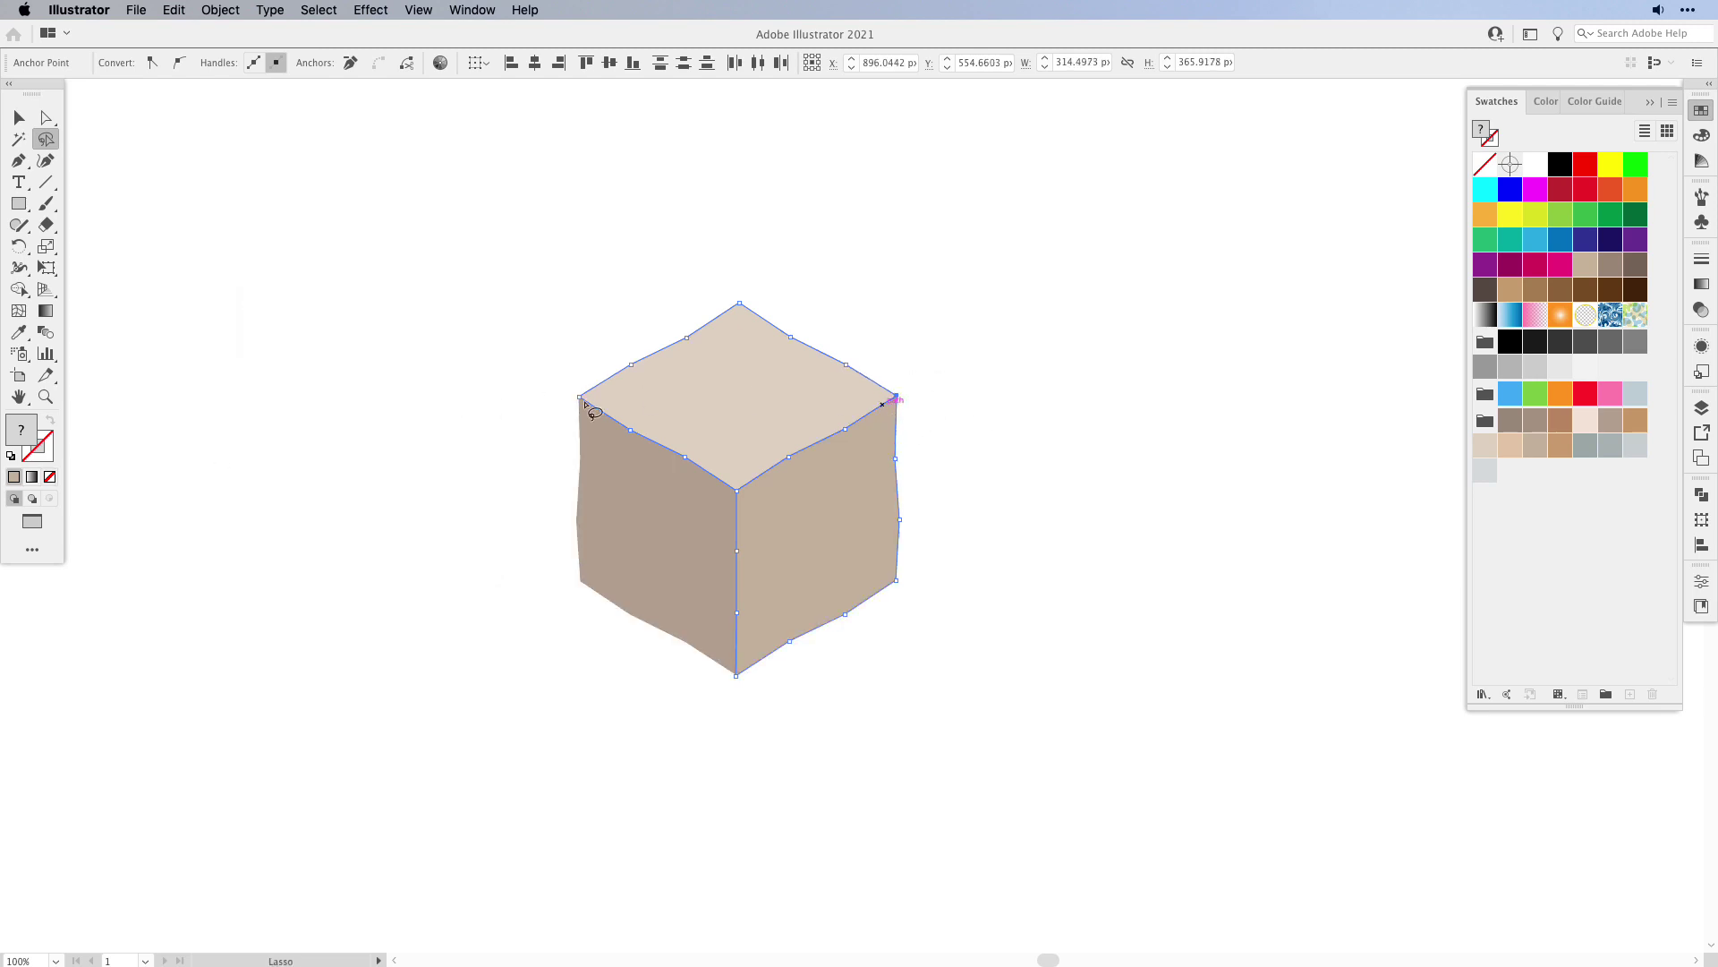
- Average the anchor points at the bottom corner shared by the left and right faces on both axes and deselect
mouse_move(729, 716)
mouse_down()
mouse_move(752, 706)
mouse_move(740, 671)
mouse_move(710, 690)
mouse_up()
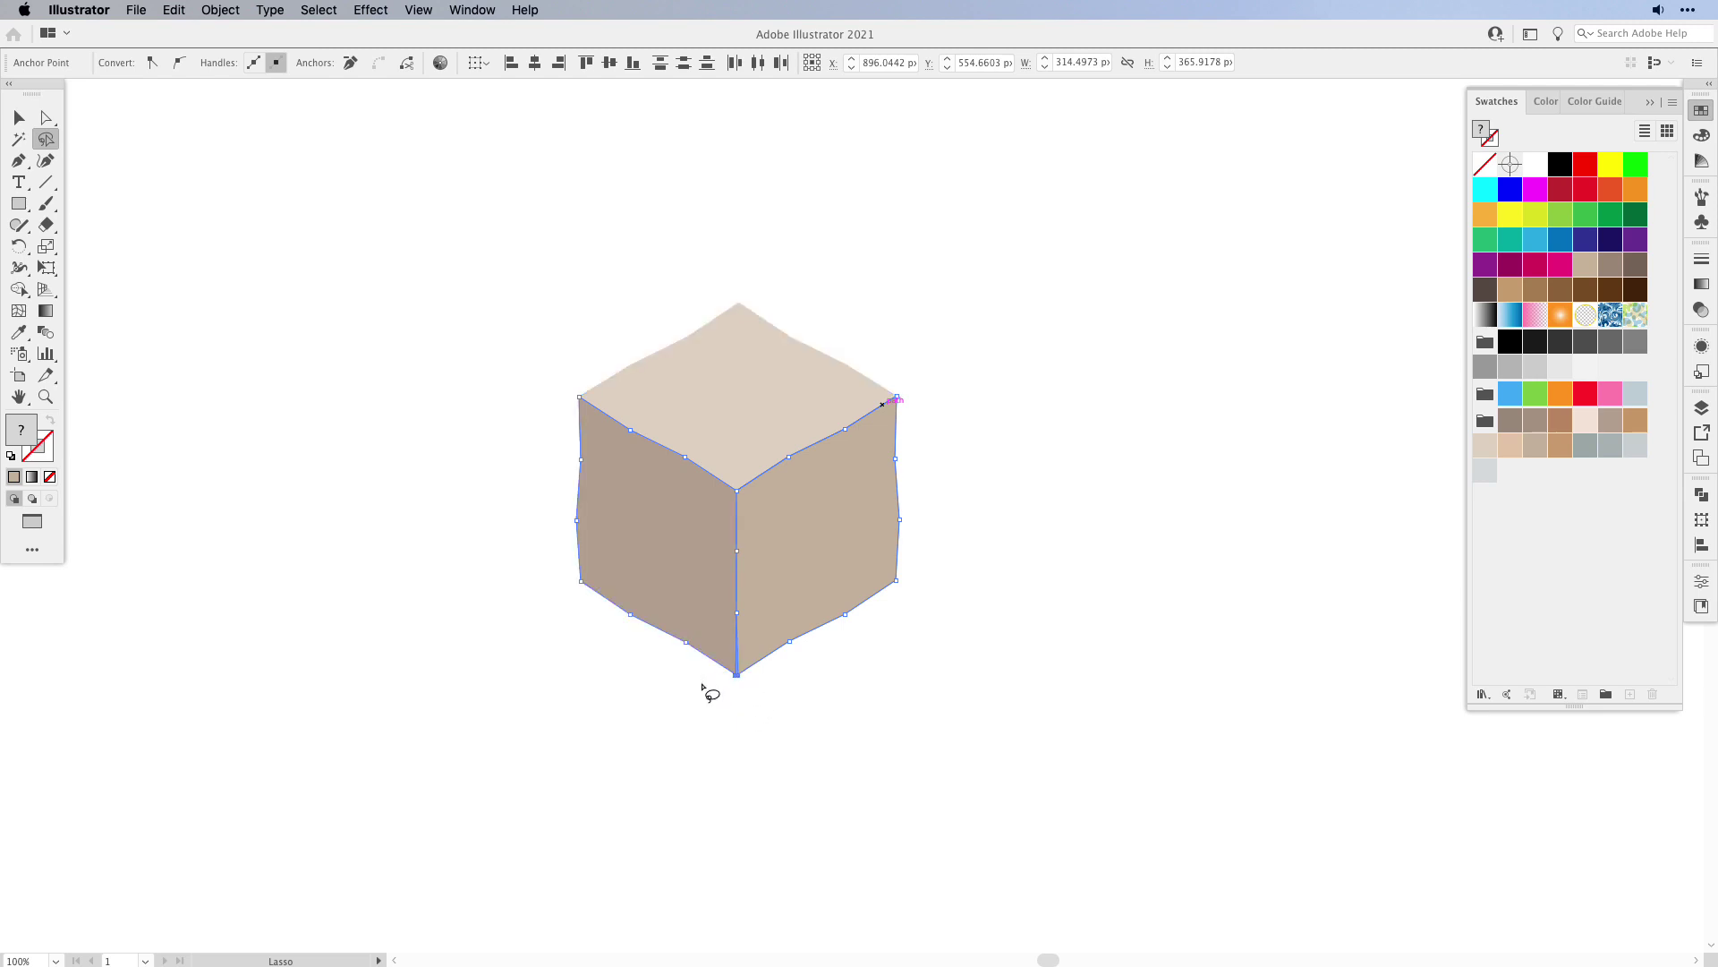
key(alt+super+j)
click(421, 395)
key(a)
click(1059, 652)
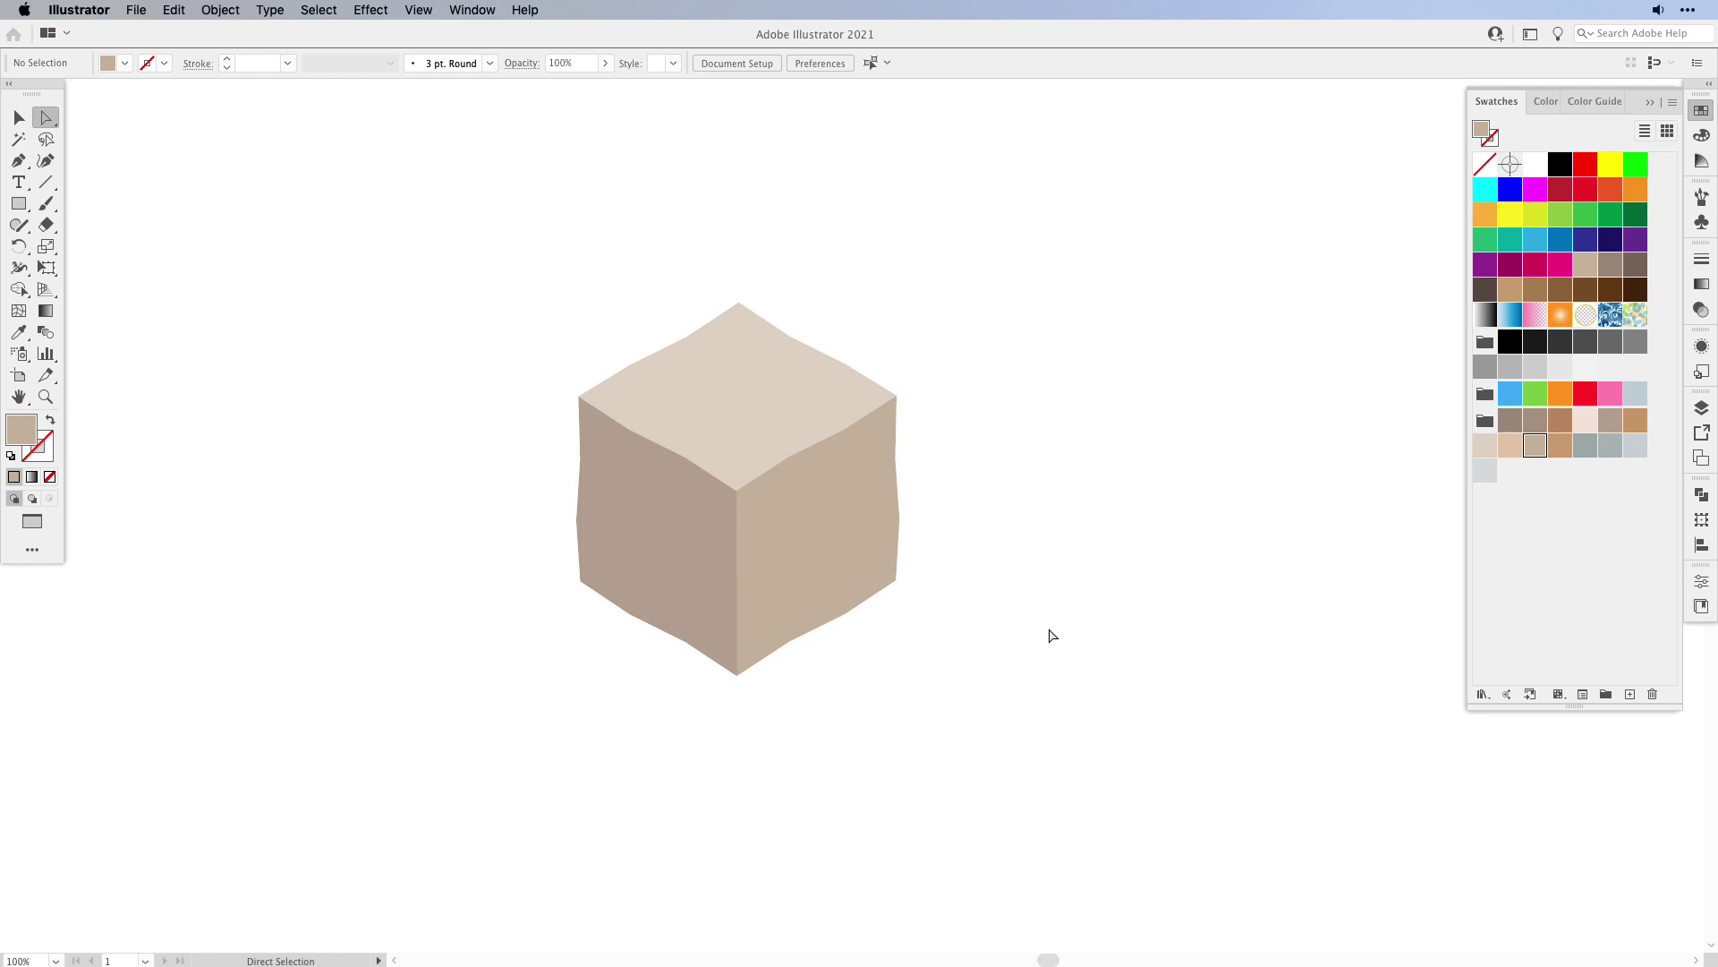
key(v)
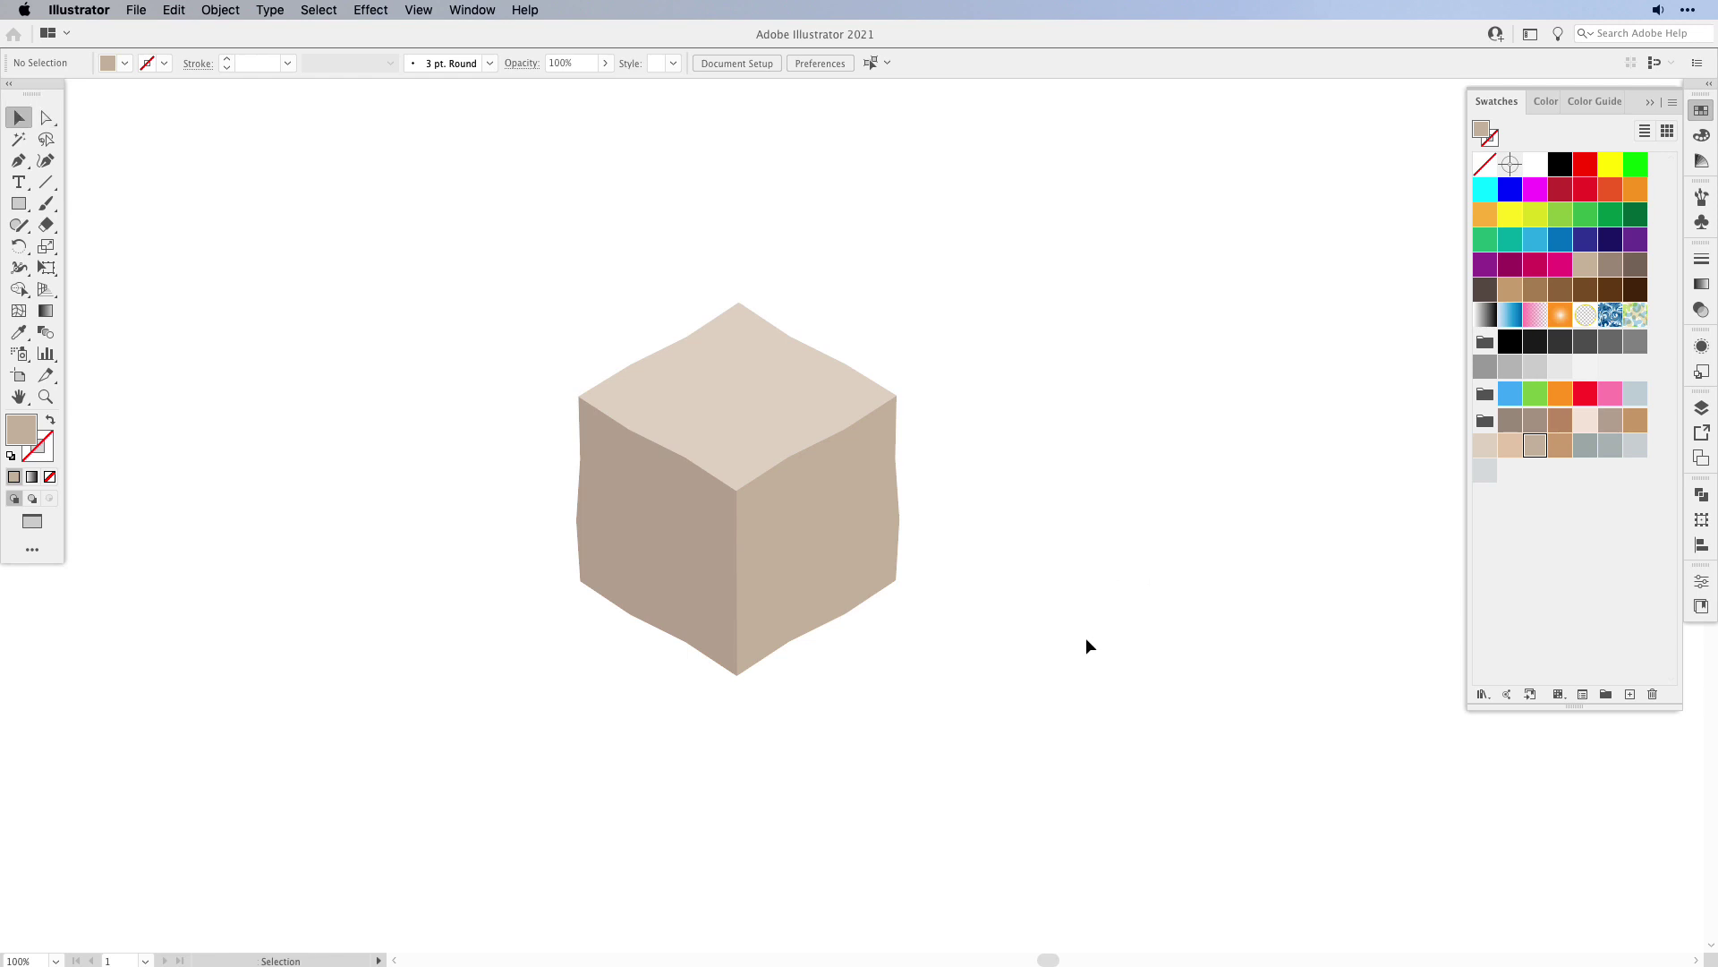
- Place a duplicate of the finished cube to the left of the original and deselect it
drag(475, 234, 963, 709)
drag(954, 544, 363, 551)
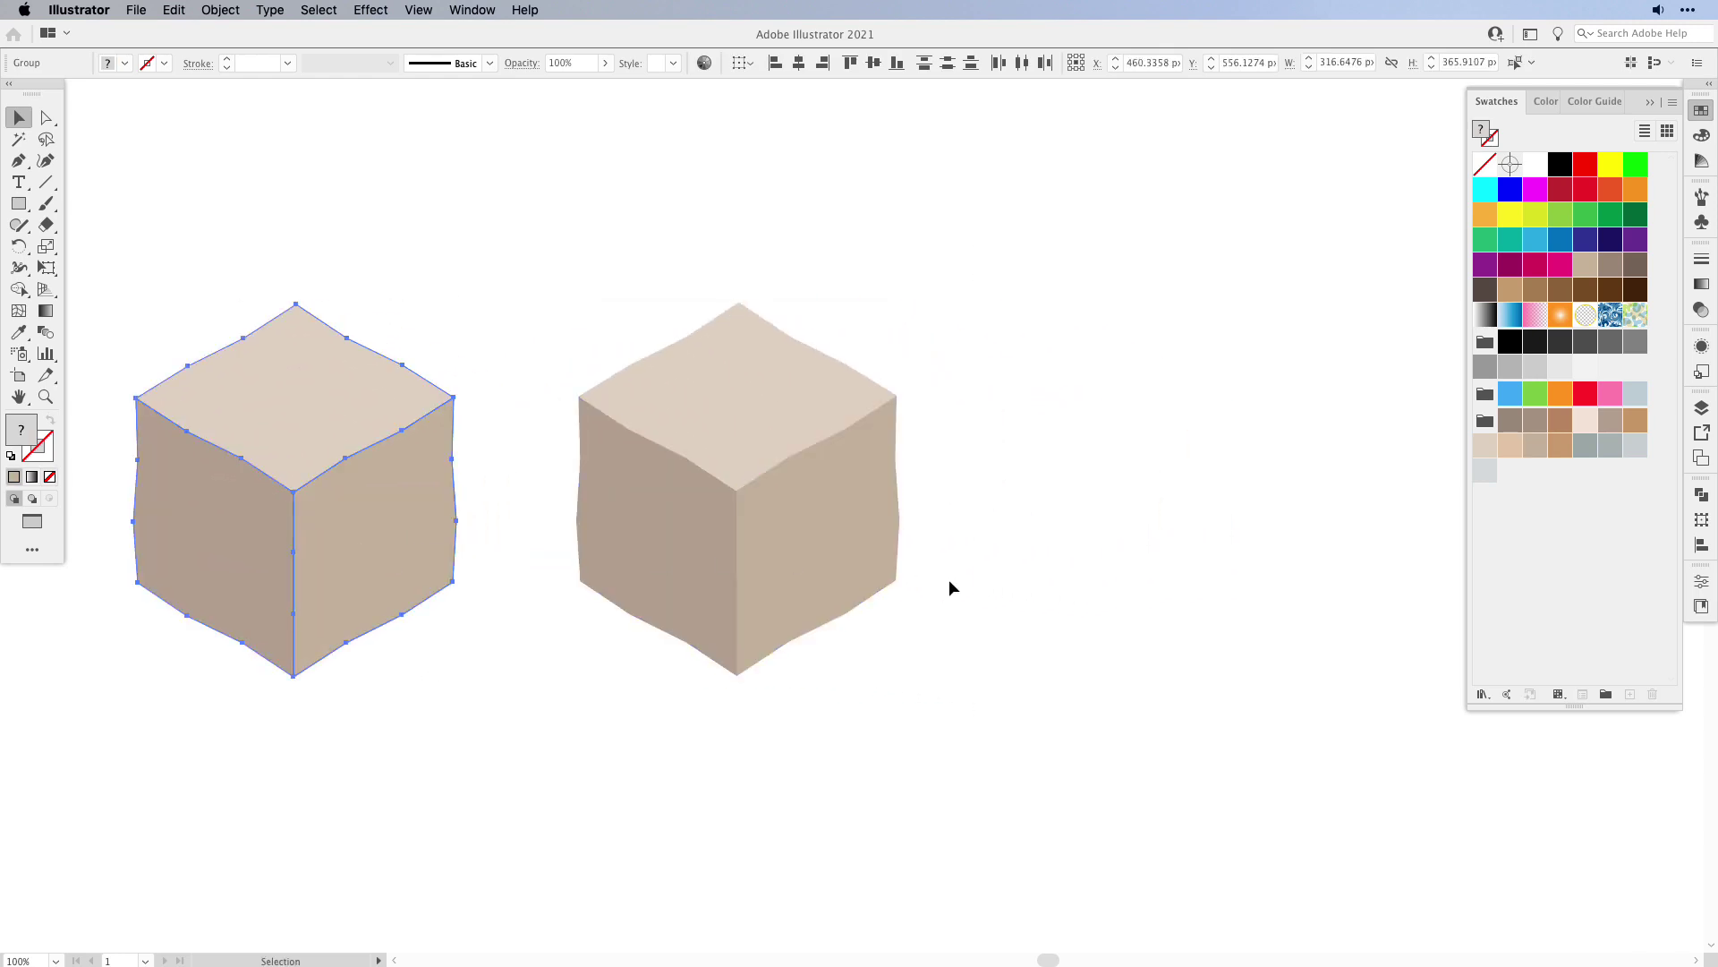
key(super+equal)
drag(1262, 568, 464, 557)
click(896, 185)
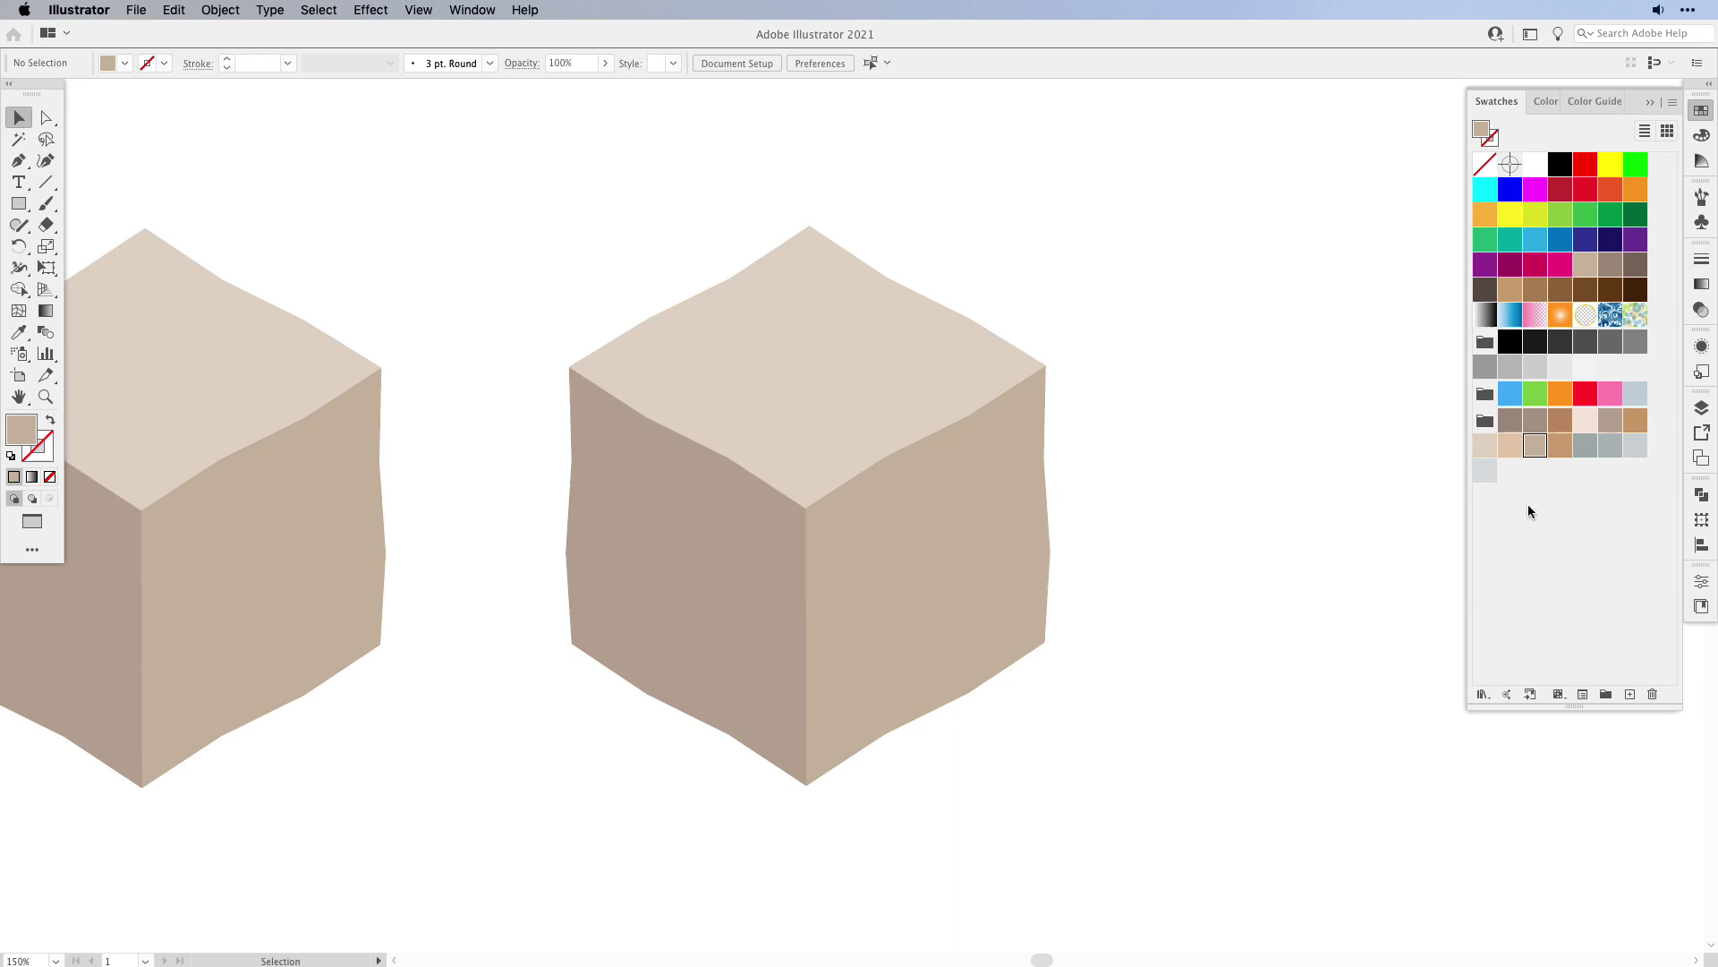
- Draw a thin, bent crack highlight filled with pale pinkish beige on the upper-left edge of the right cube's top face
click(1586, 424)
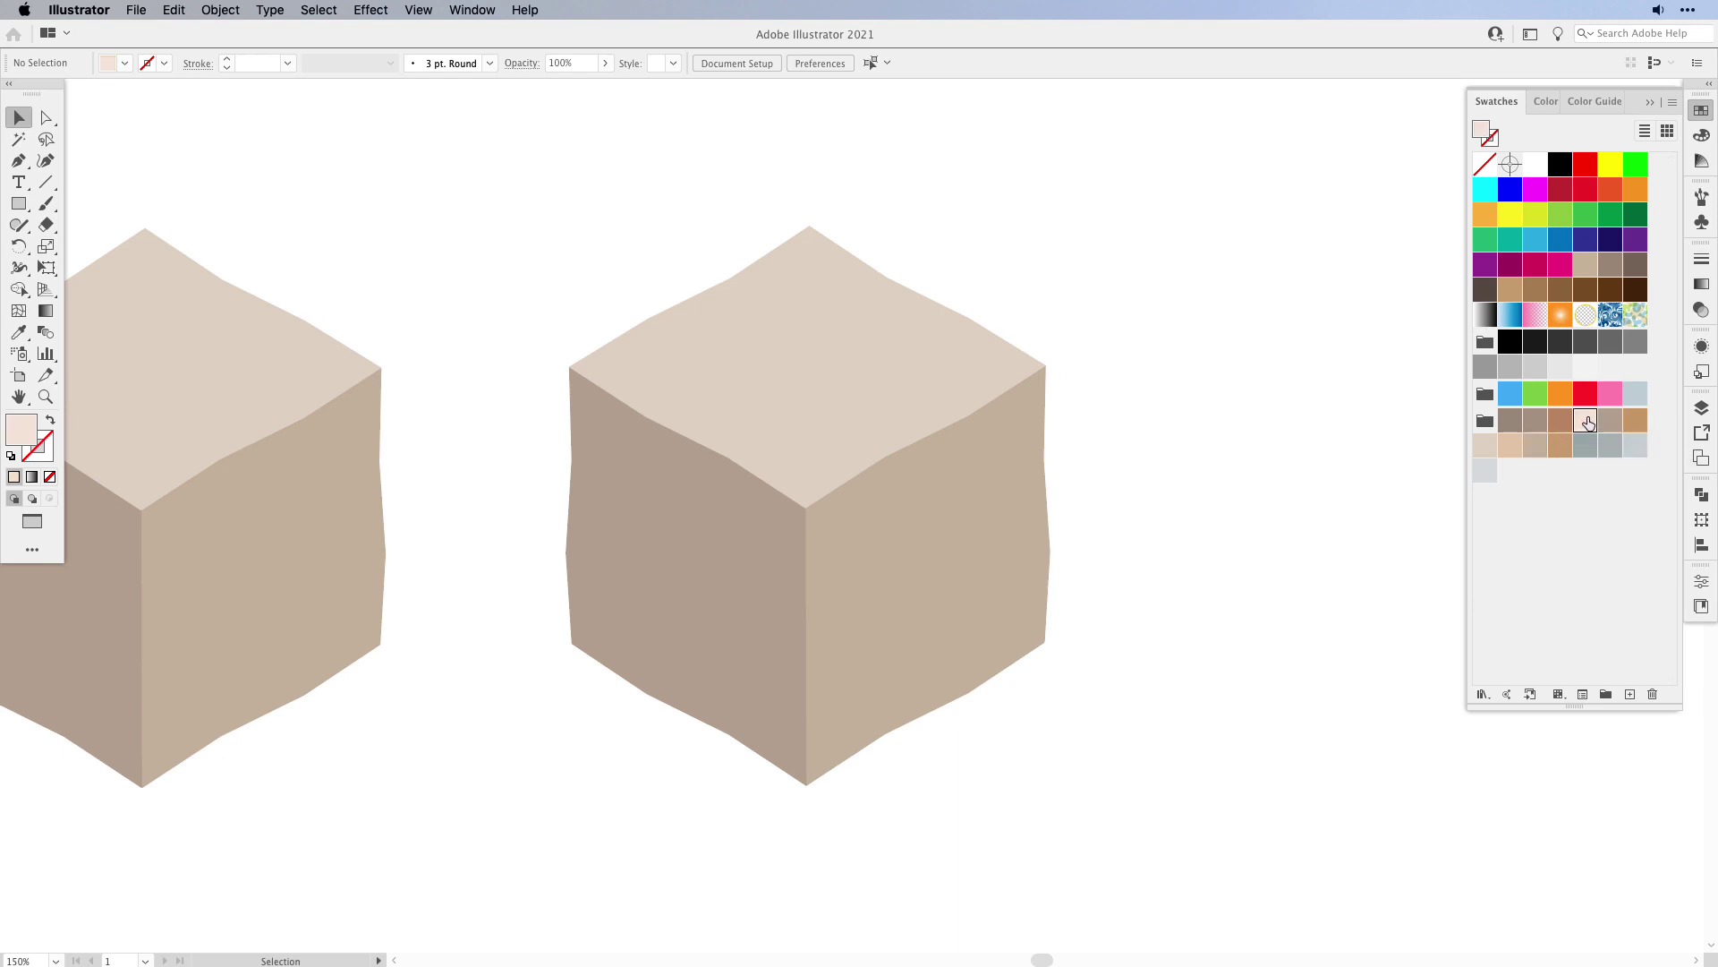
click(19, 160)
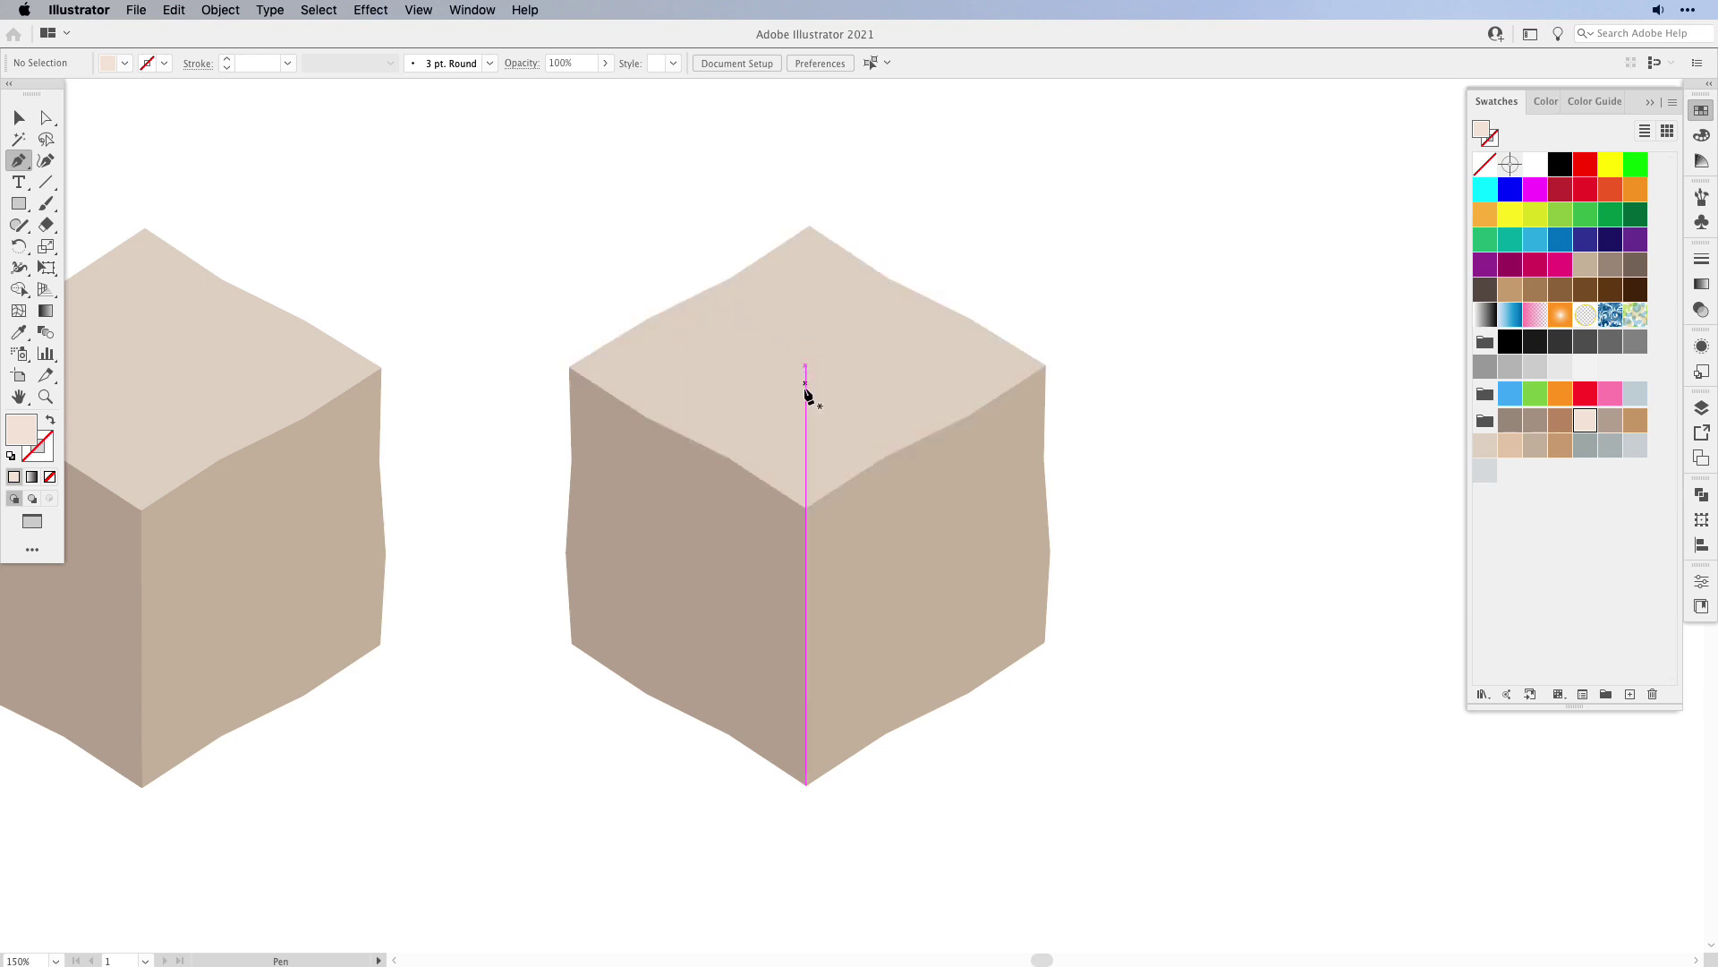
click(700, 294)
click(749, 300)
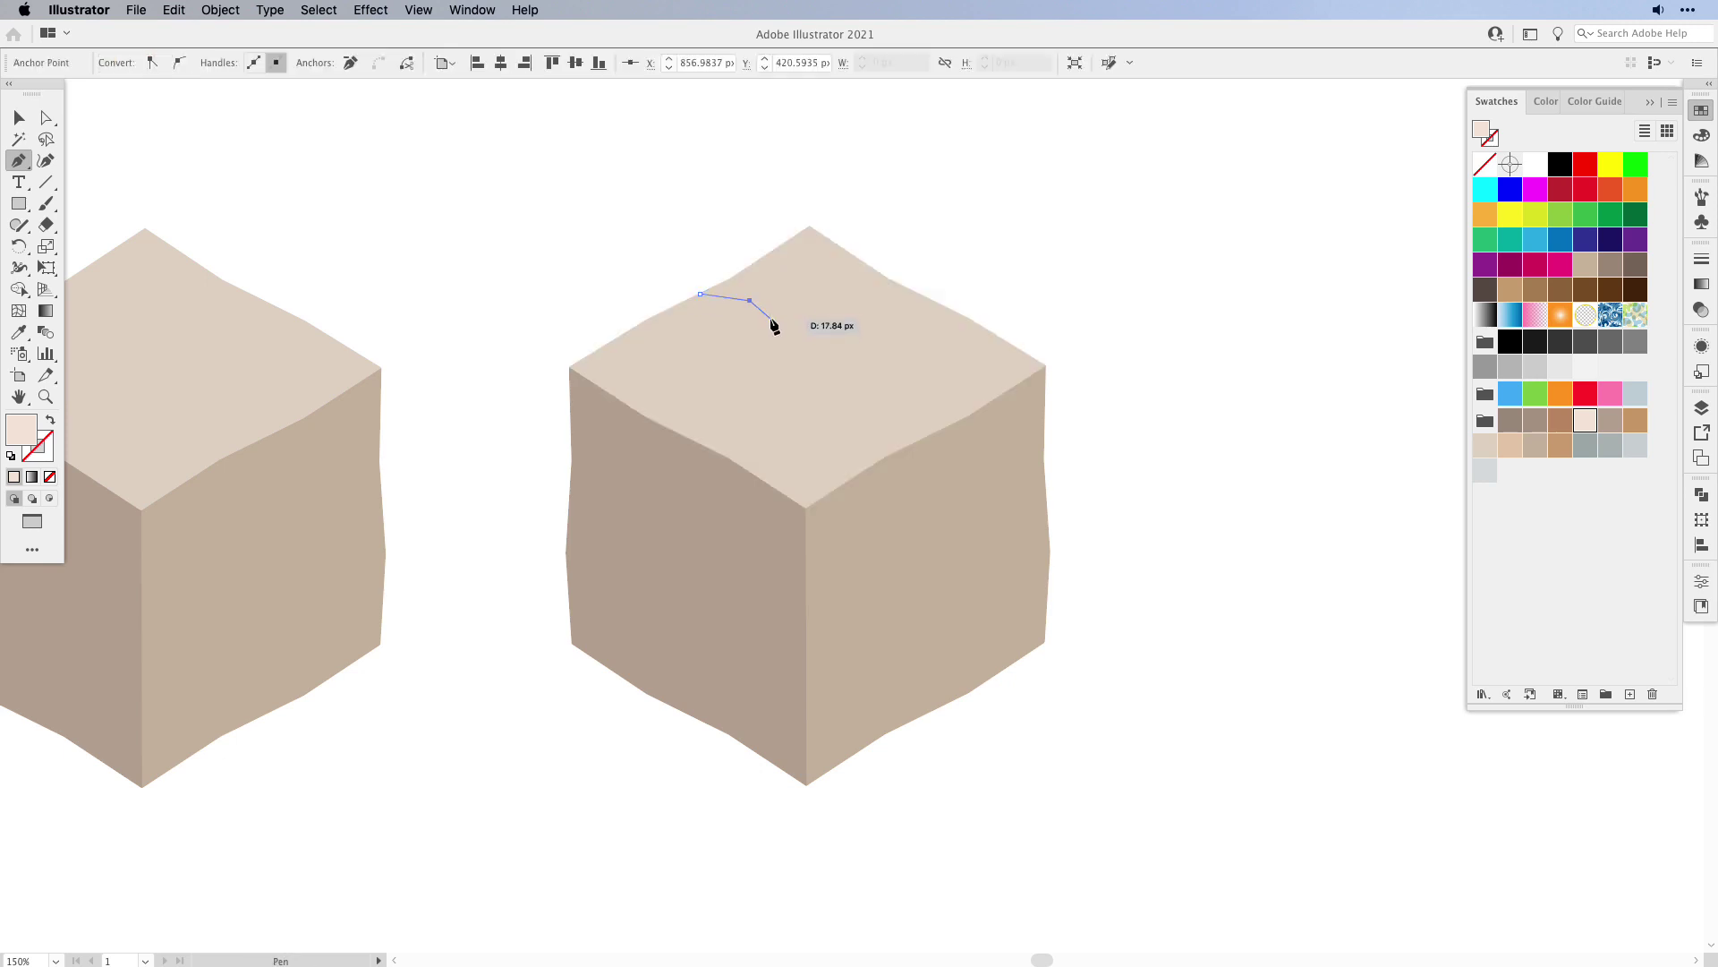
click(748, 306)
click(691, 297)
click(700, 293)
super+click(713, 245)
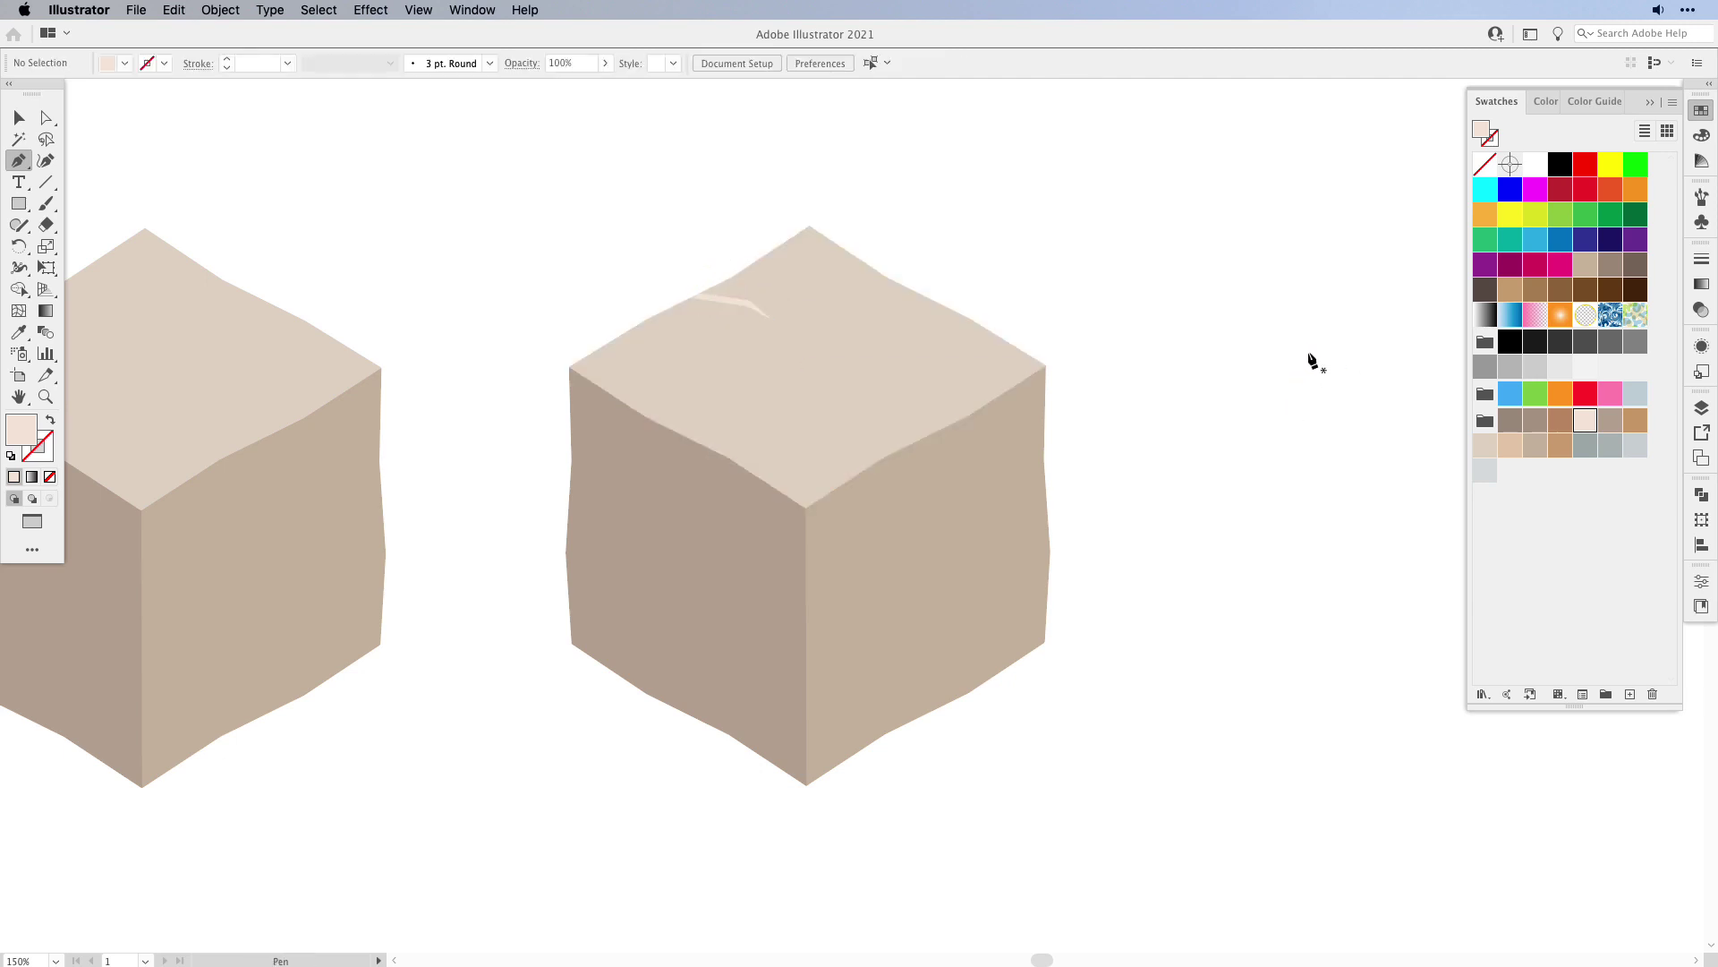
- Lengthen the pale crack highlight by moving its pointed tip farther into the top face
key(a)
drag(773, 324, 798, 335)
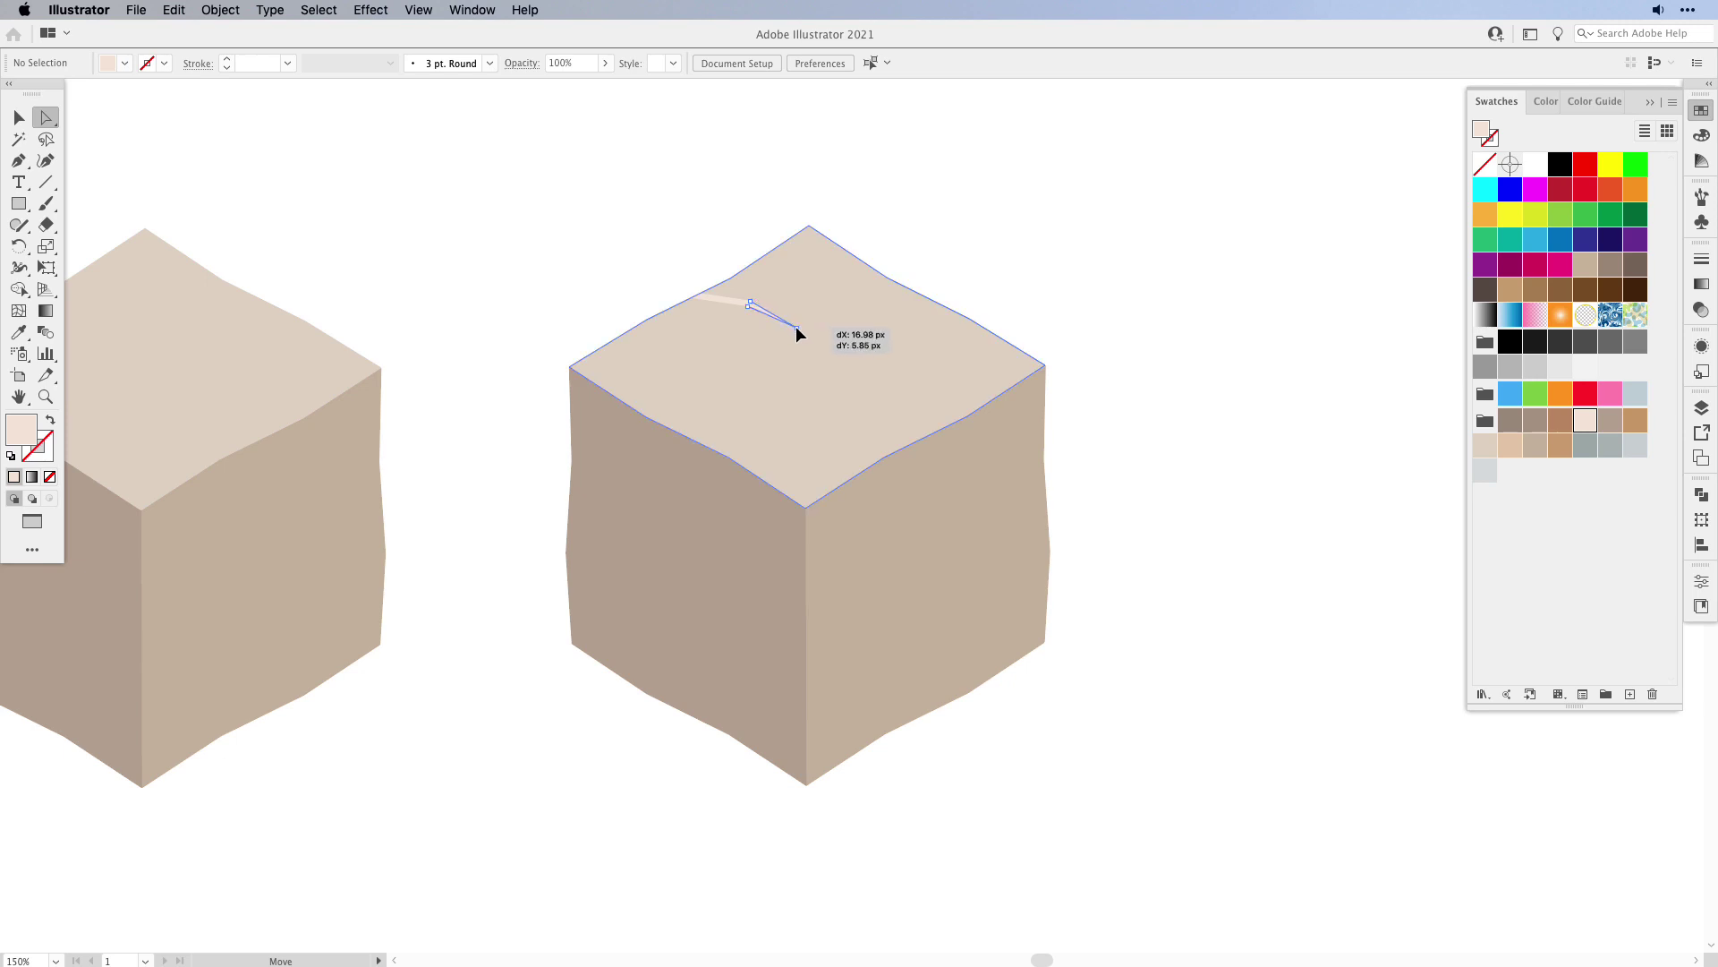
click(1141, 309)
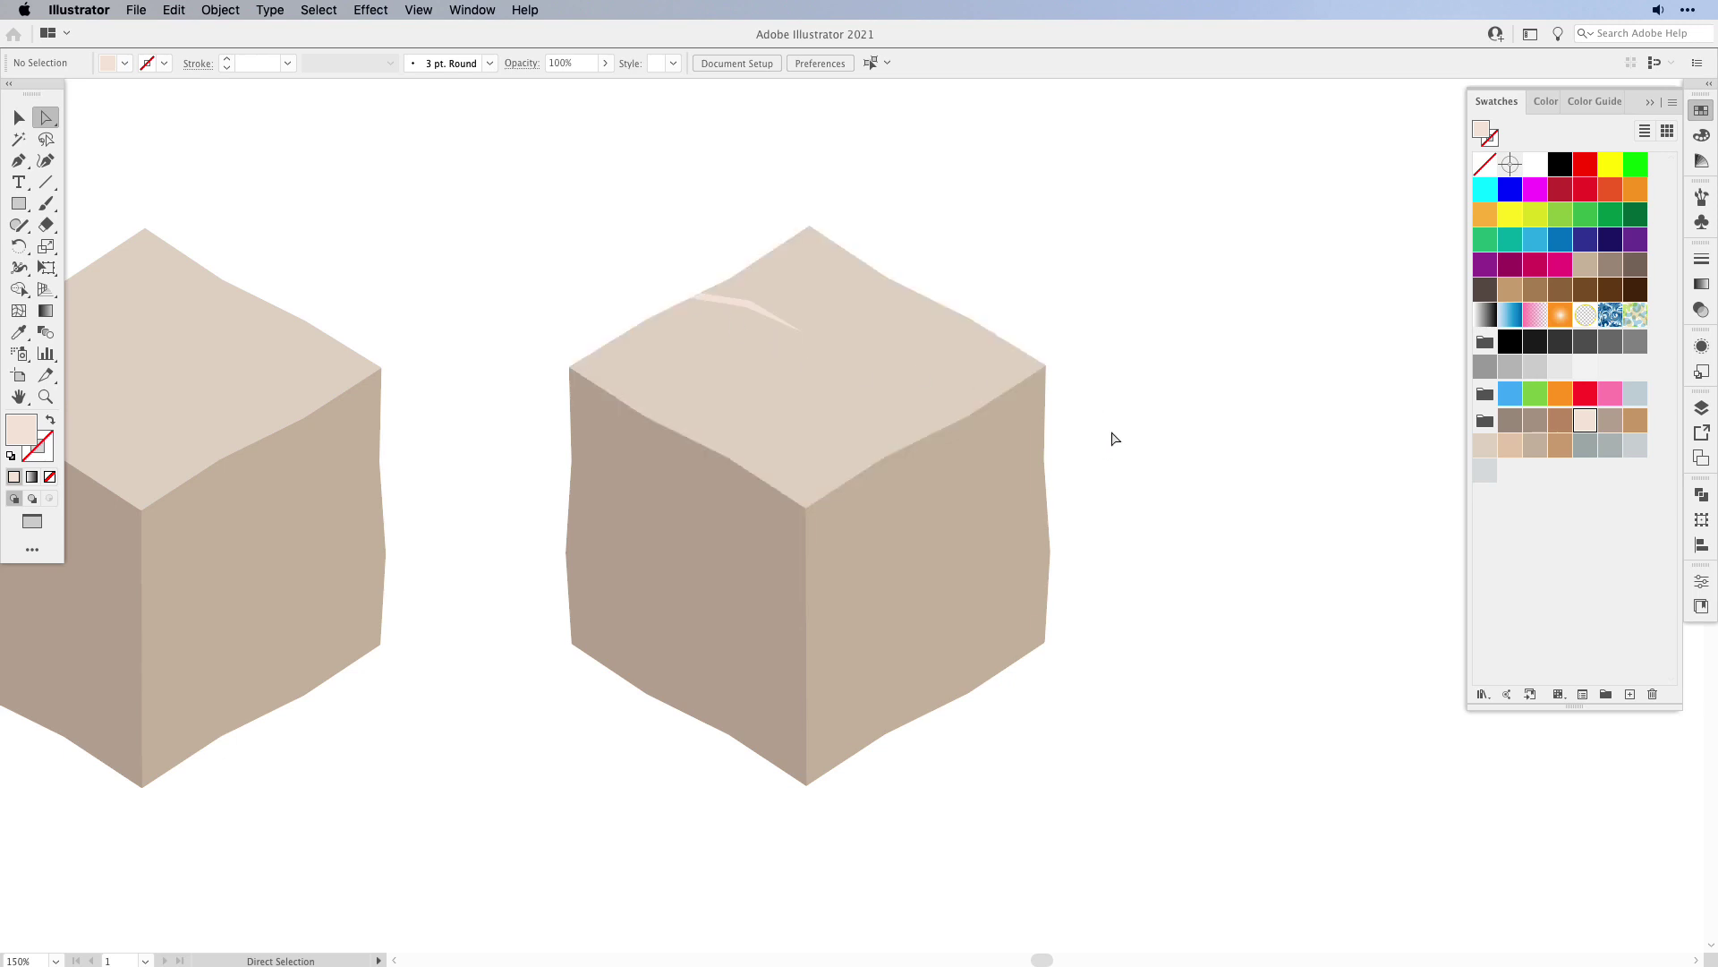
- Draw a grayish brown shadow shape about 75 px wide and 22 px high along the lower side of the crack highlight
click(1509, 420)
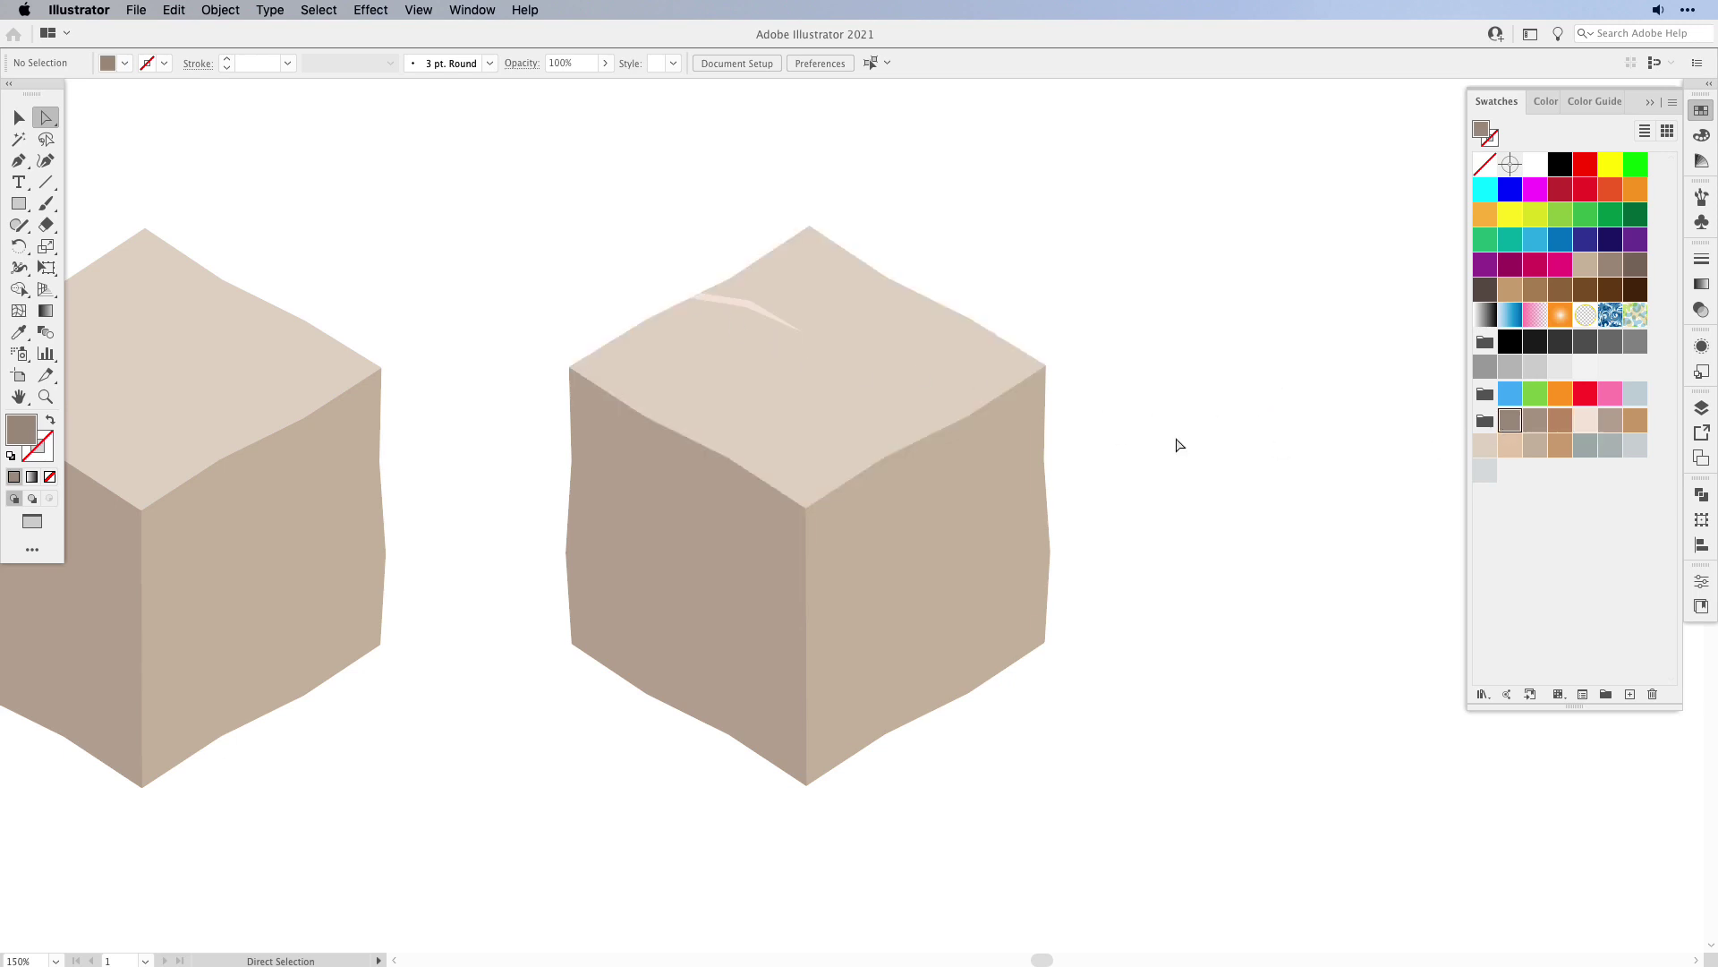
key(p)
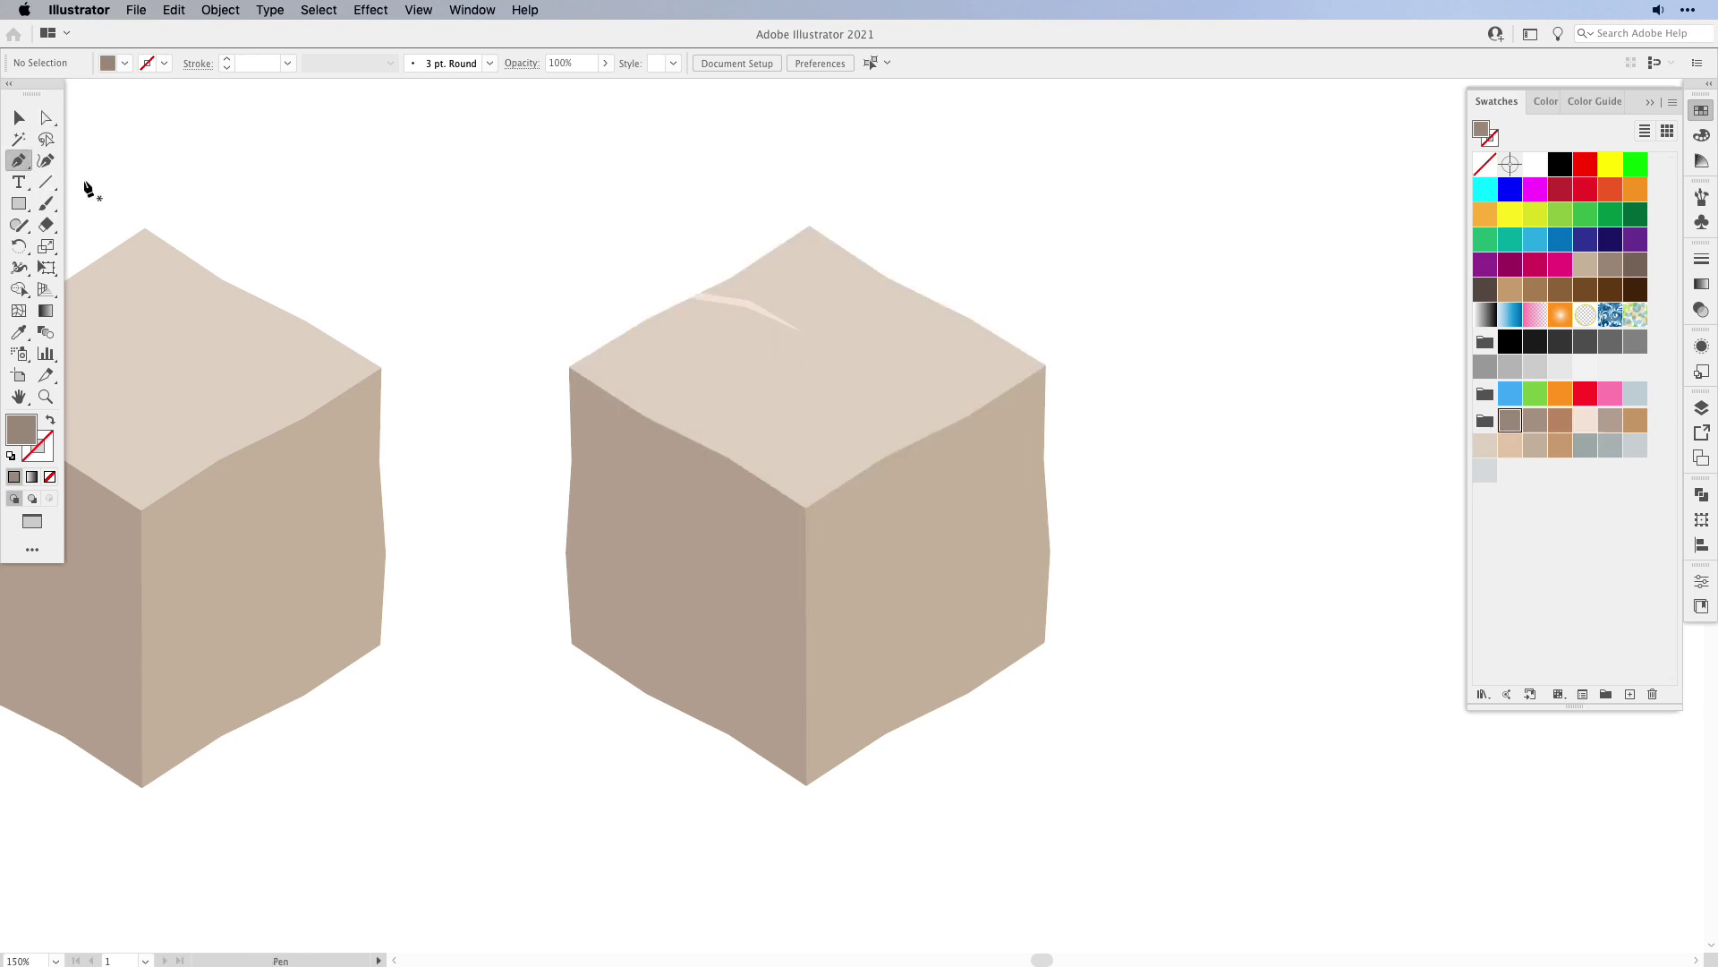
click(689, 297)
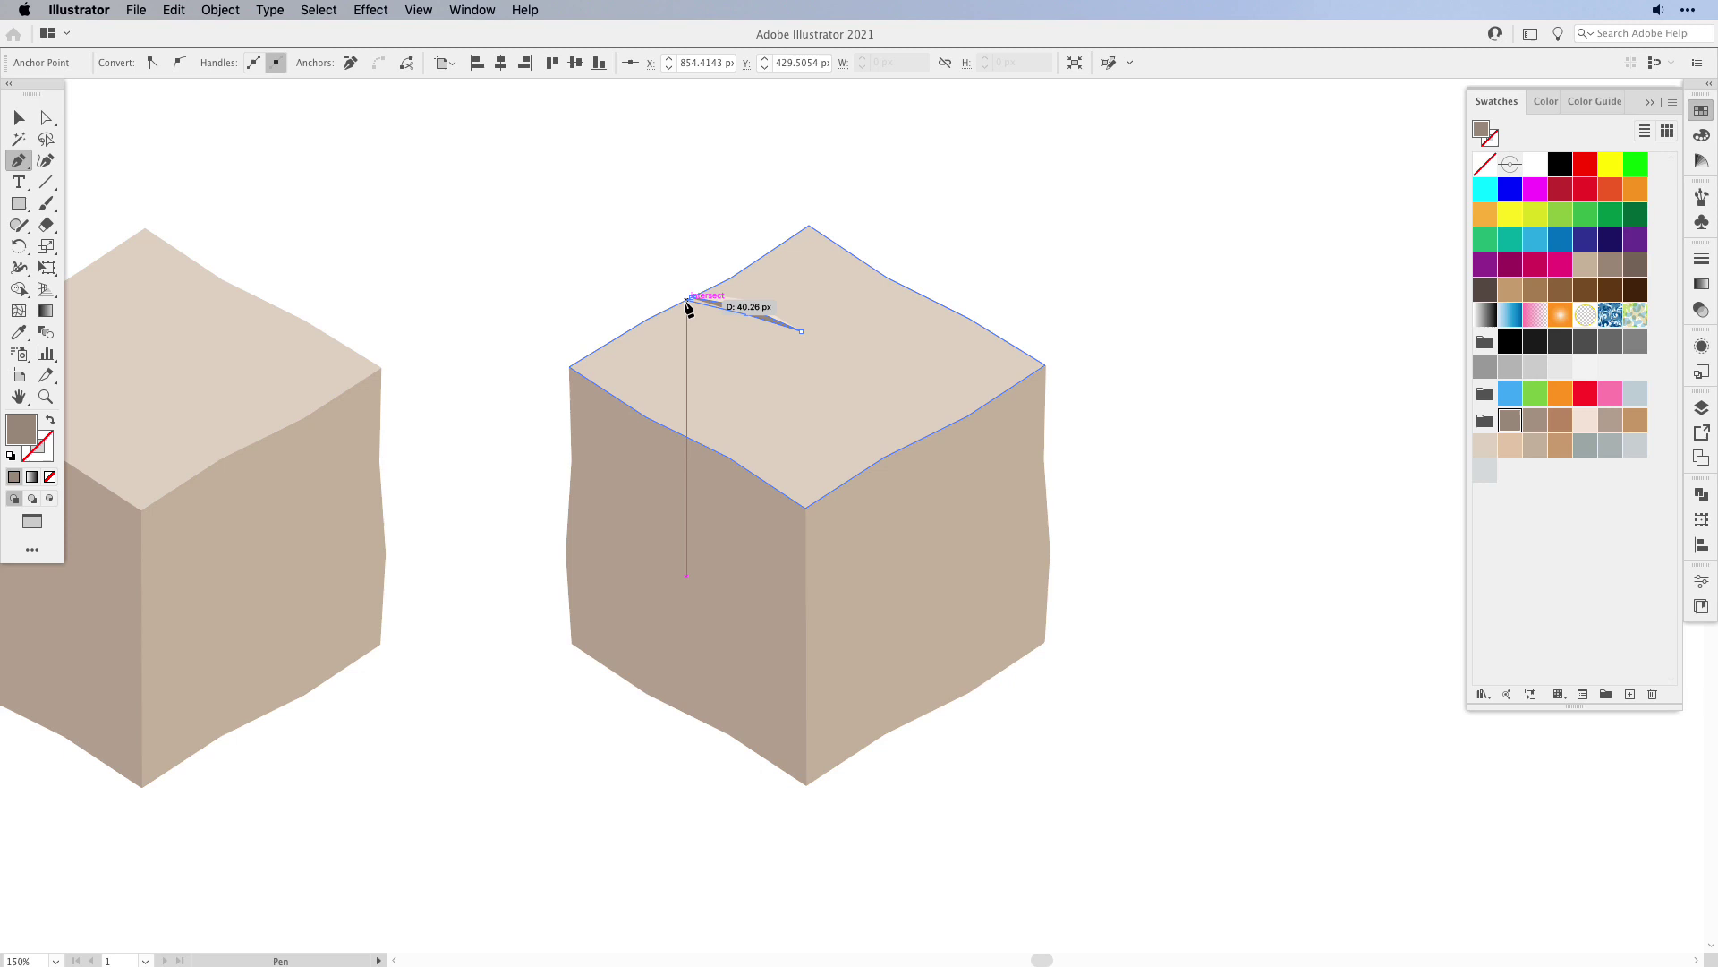
click(686, 302)
scroll(717, 295, up, 5)
key(a)
click(859, 428)
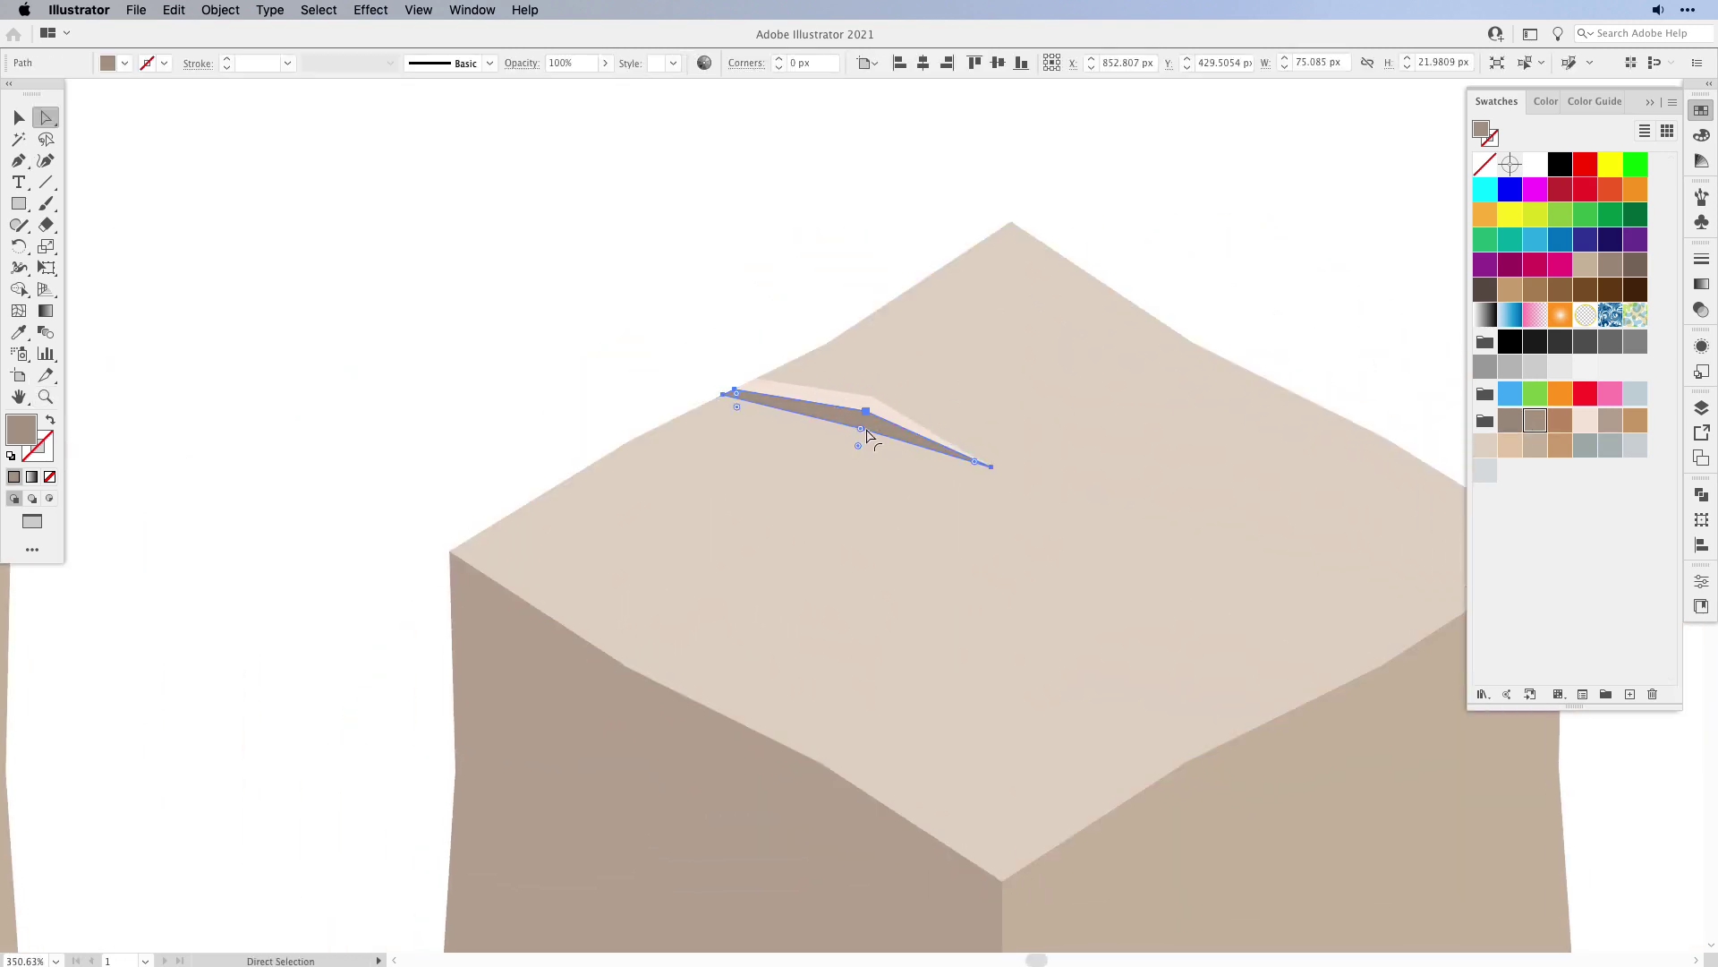
- Add an anchor point midway along the shadow shape's lower edge and hide the corner widgets
key(p)
click(858, 428)
key(a)
click(421, 11)
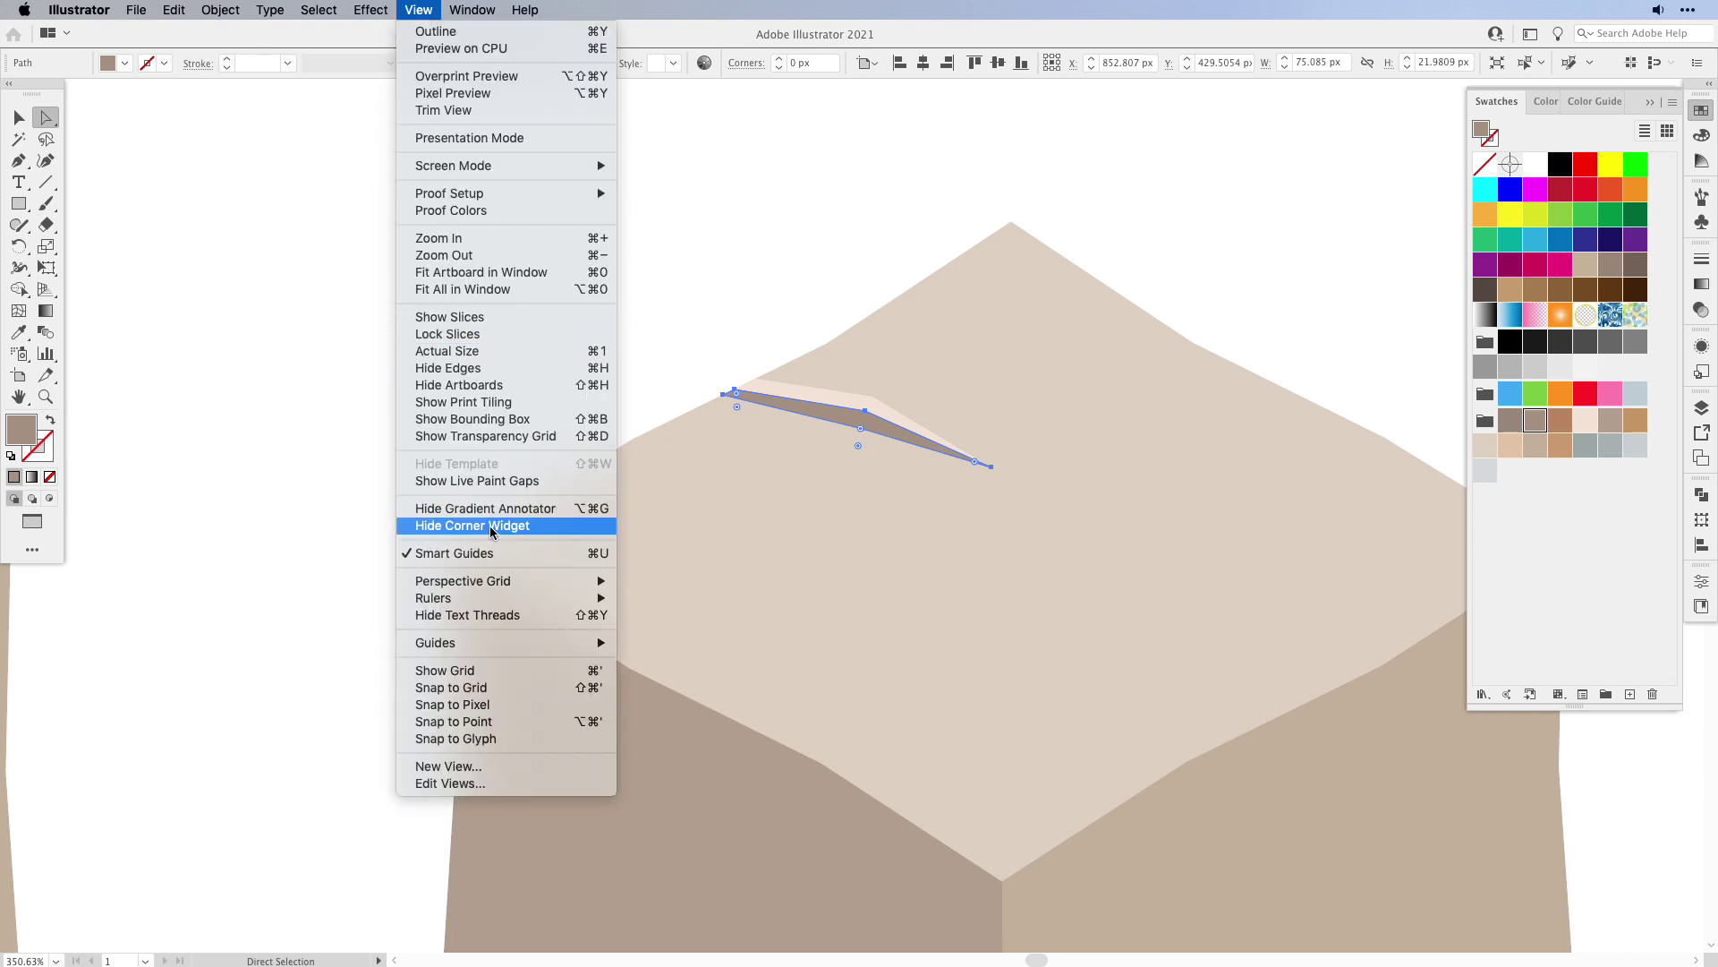
click(492, 528)
- Thin the crack by moving the shadow's lower middle anchor upward and nudging the highlight's upper bend inward, then deselect
drag(865, 432, 860, 415)
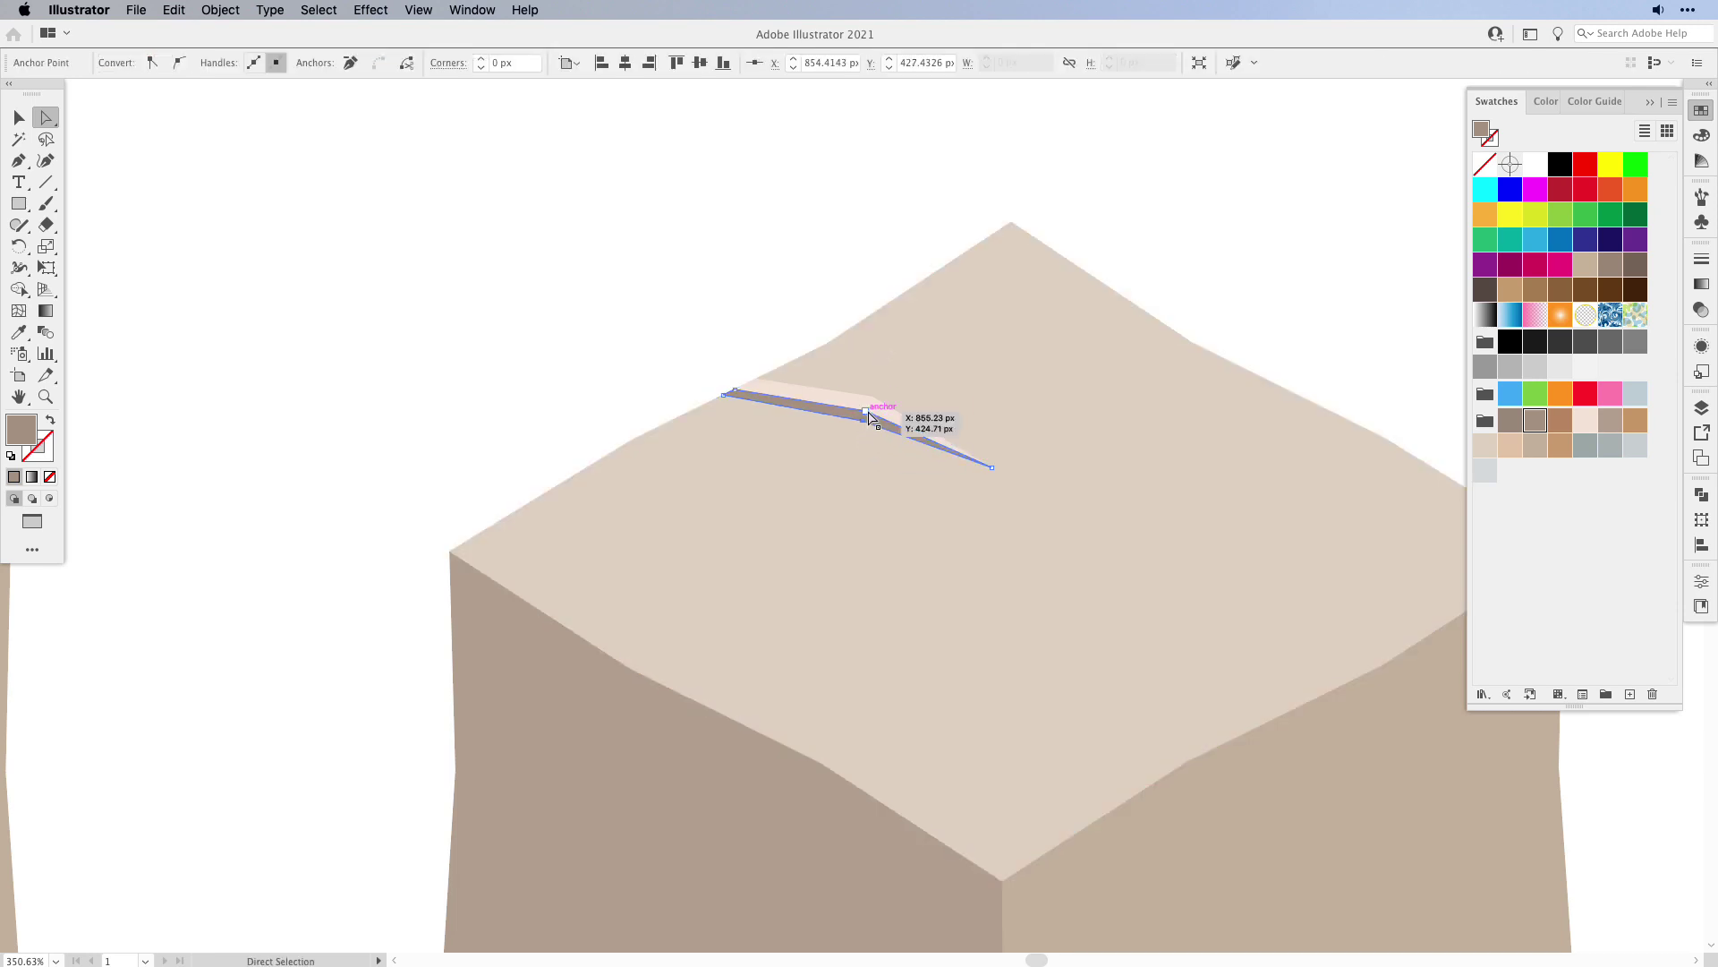
click(752, 287)
drag(875, 397, 871, 399)
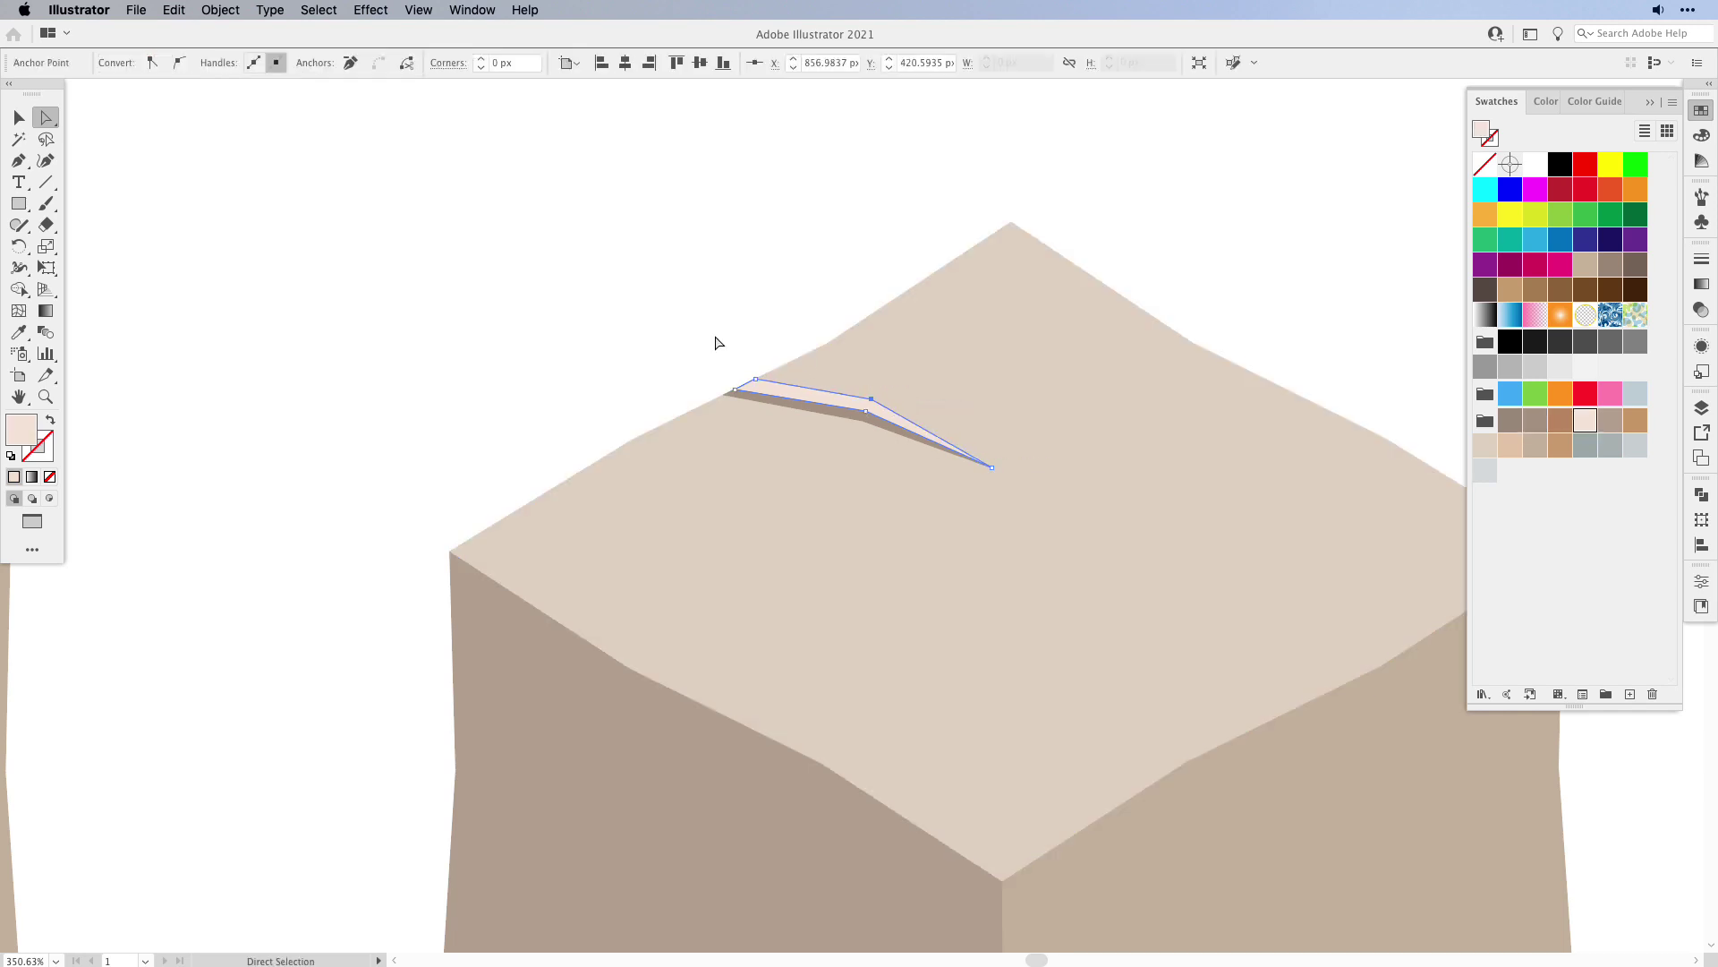
click(596, 337)
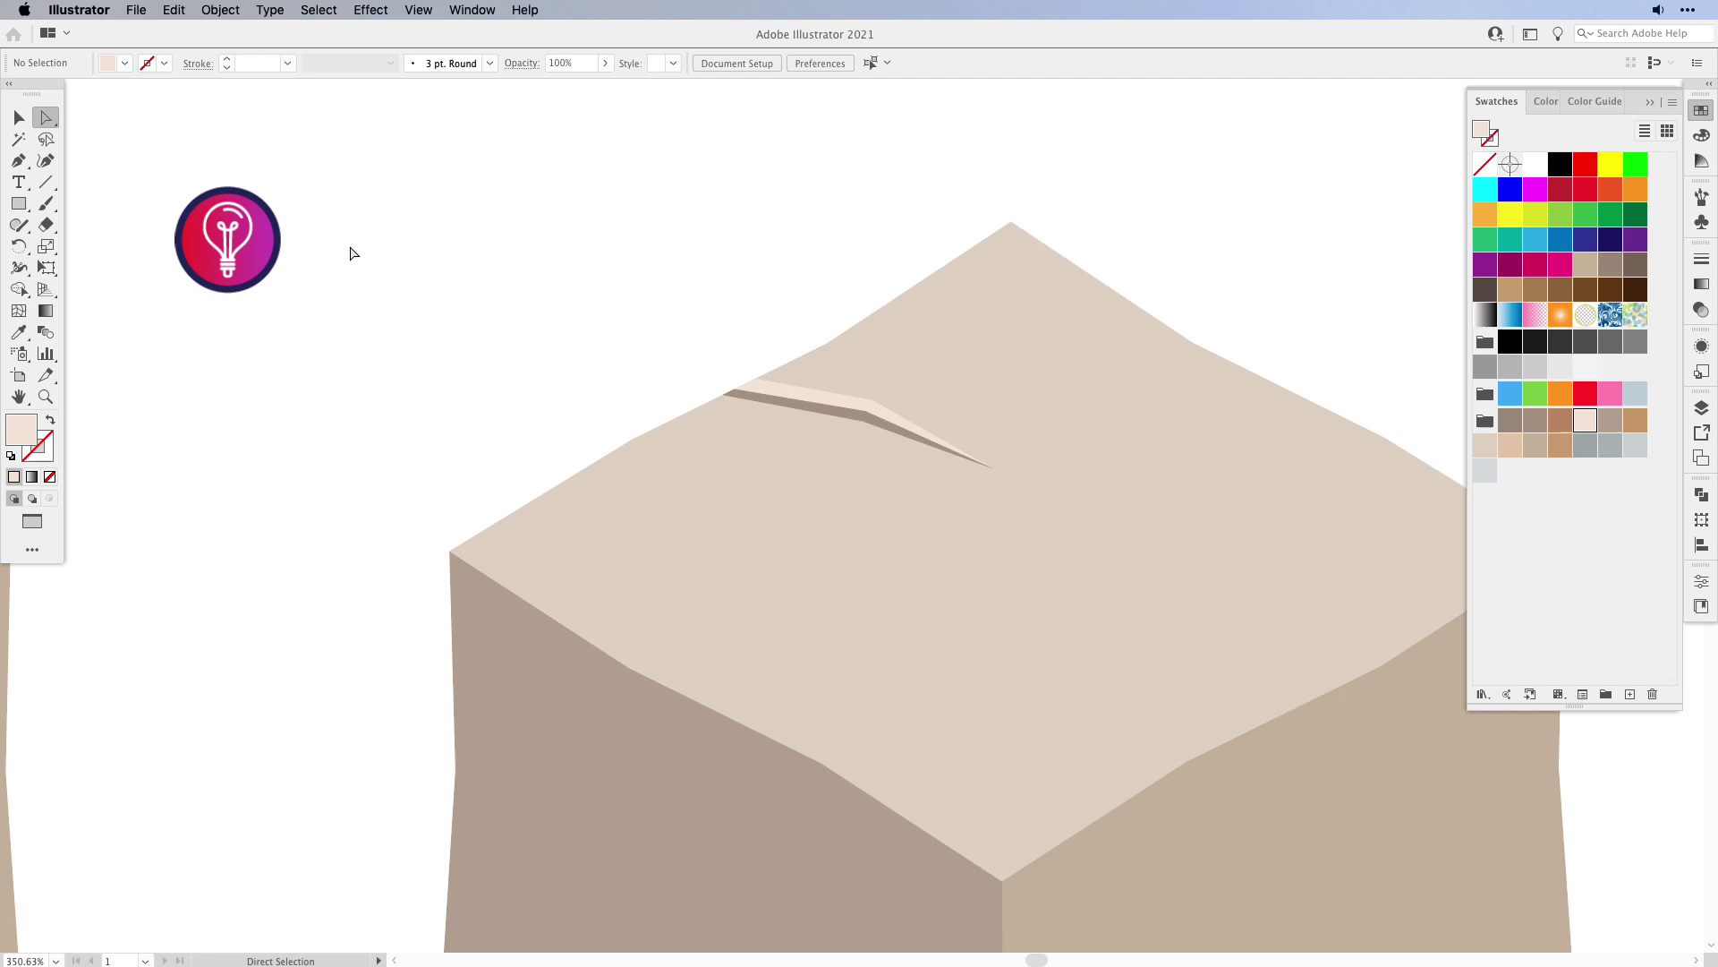
- Open the application preferences
click(94, 11)
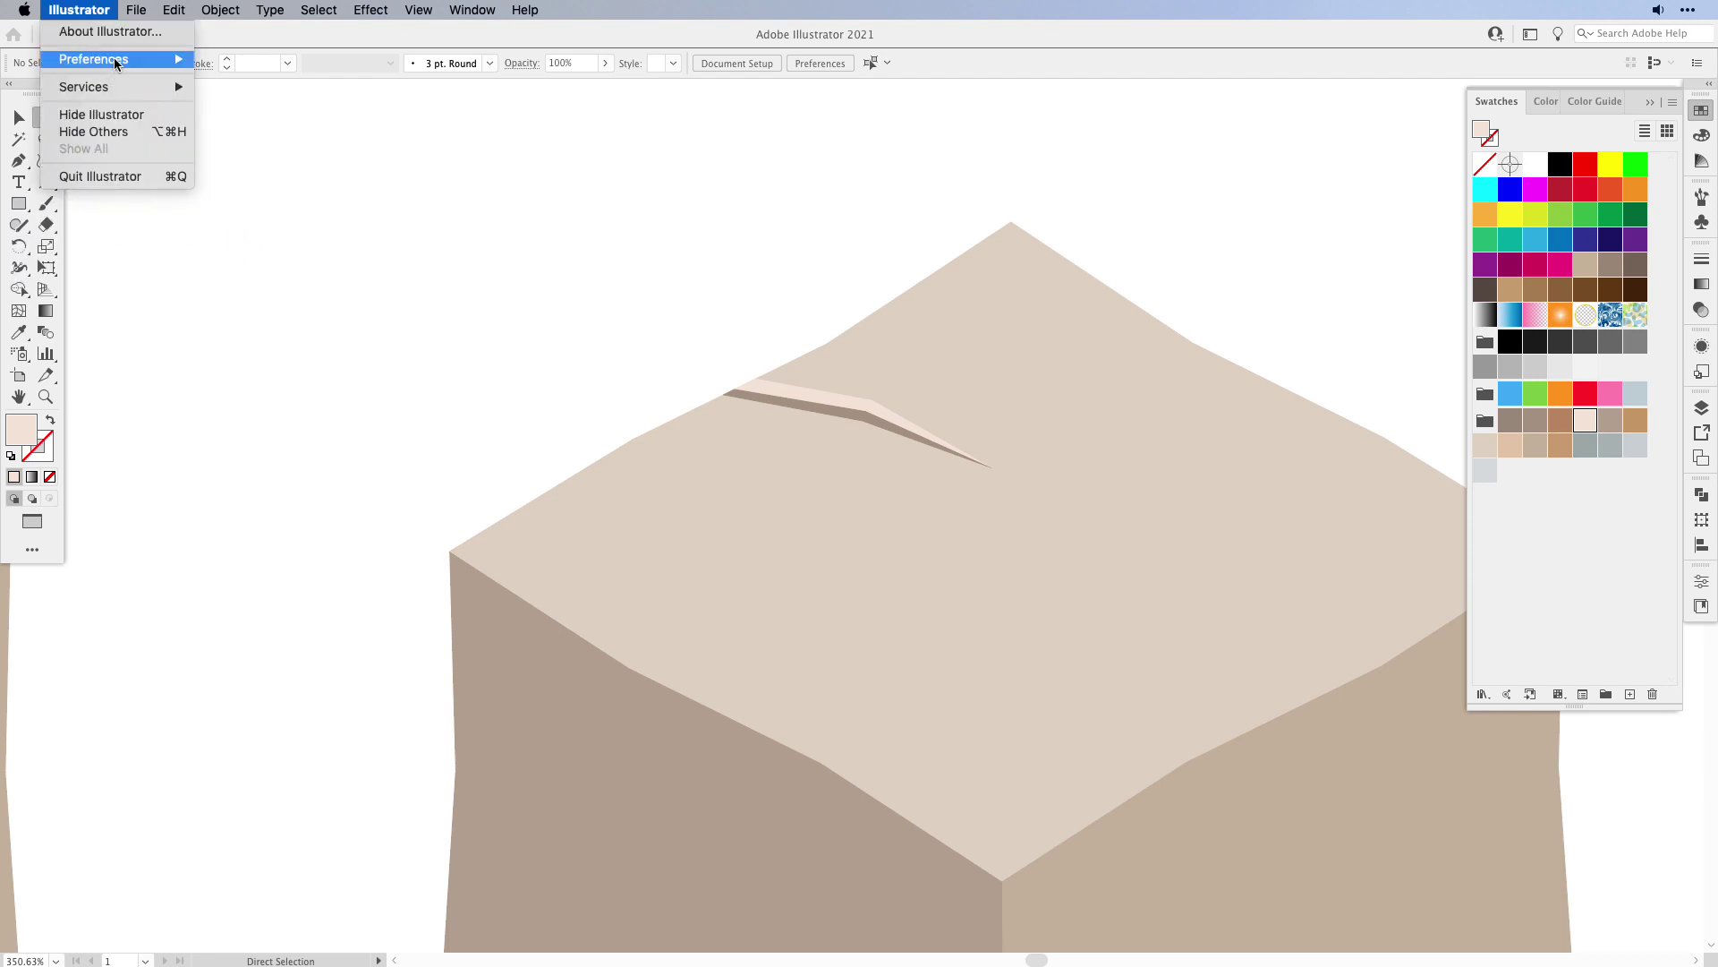
mouse_move(145, 59)
click(253, 61)
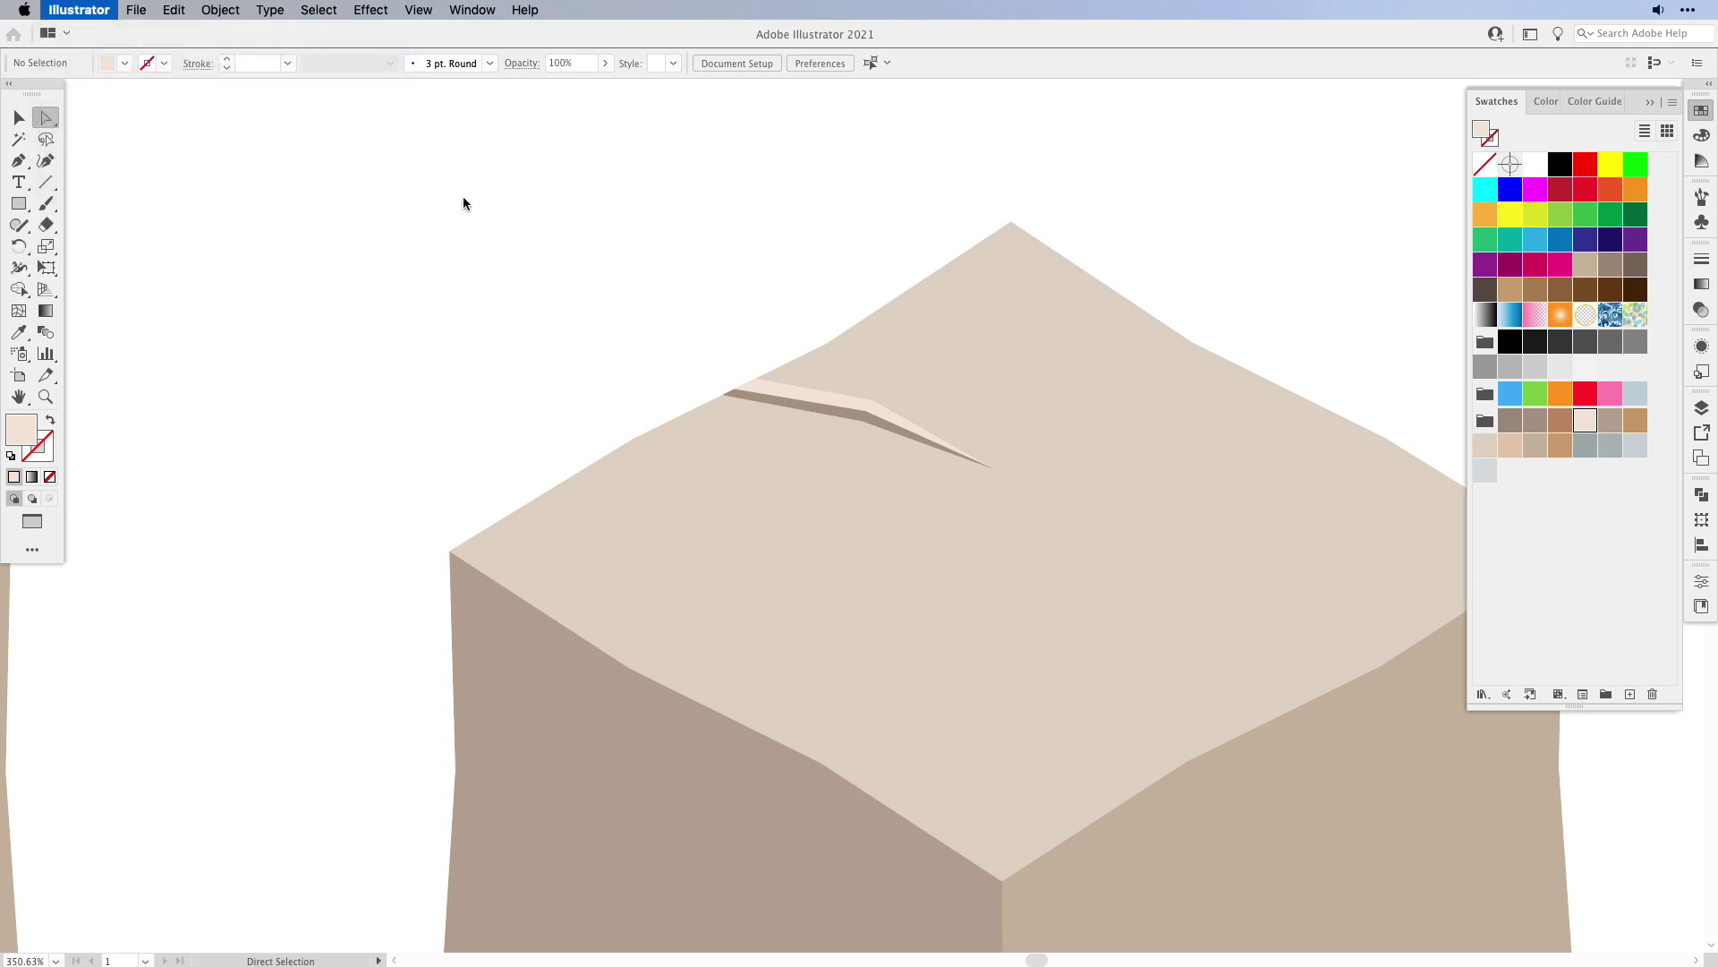
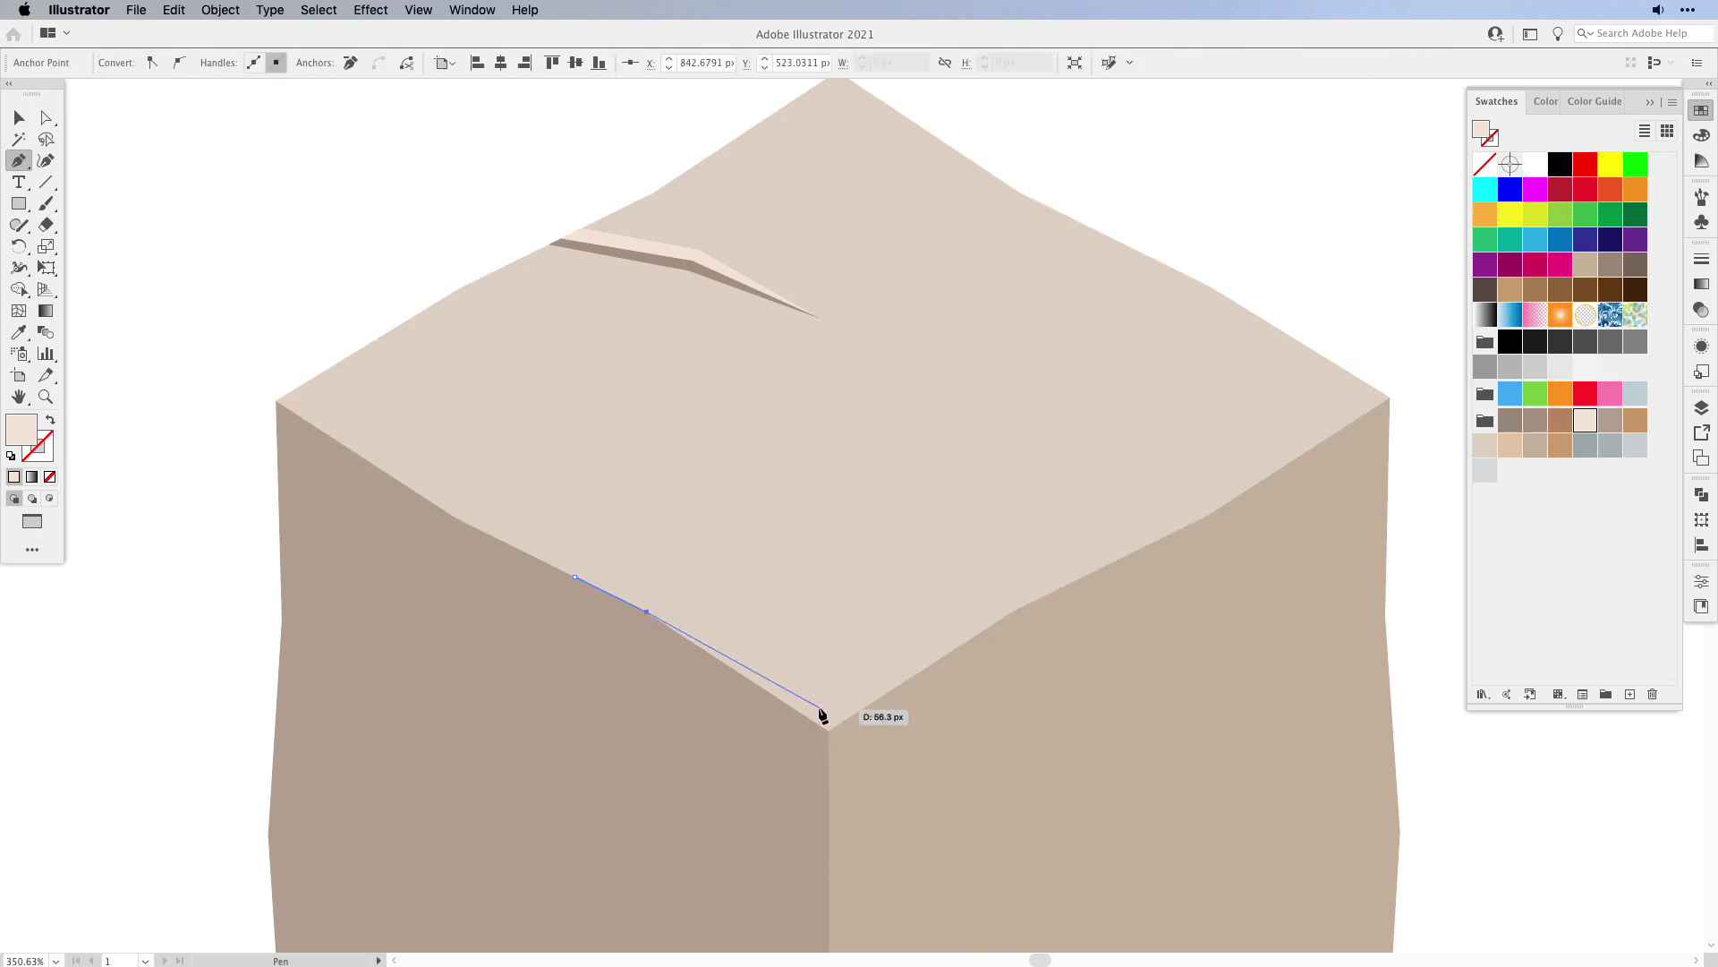
- Complete the light cream highlight strip along the top face's front corner, following both lower edges and returning just inside them, then deselect
click(828, 730)
click(1009, 614)
click(1055, 590)
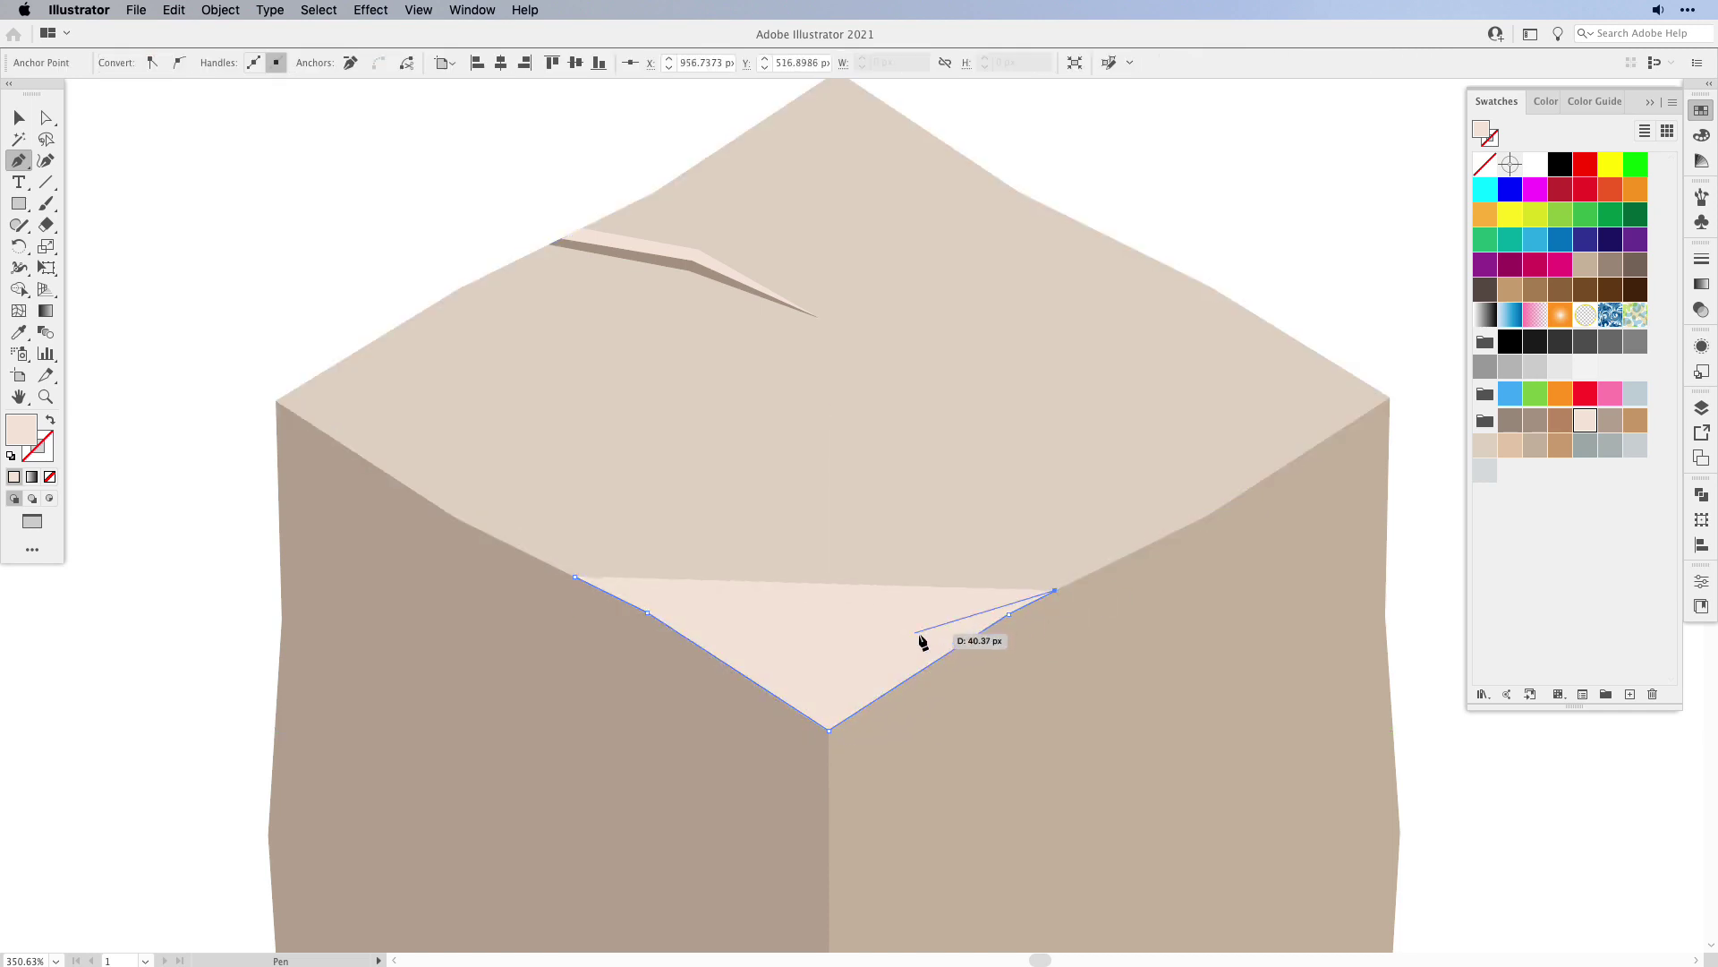
click(983, 615)
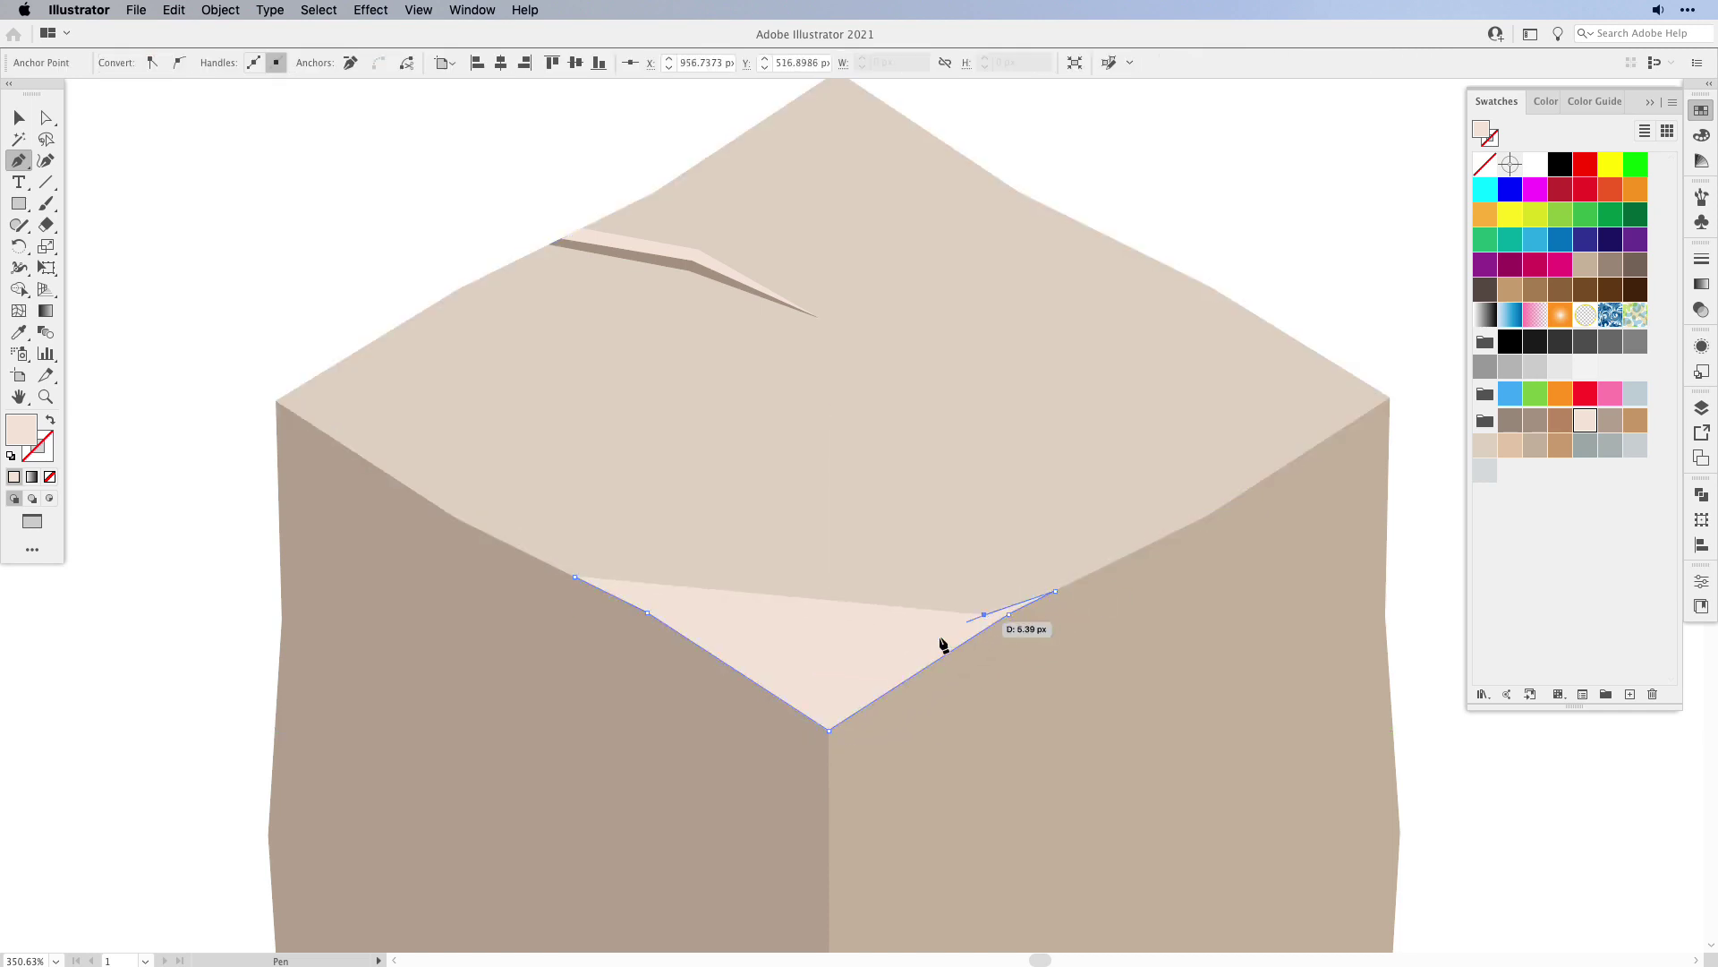
click(832, 714)
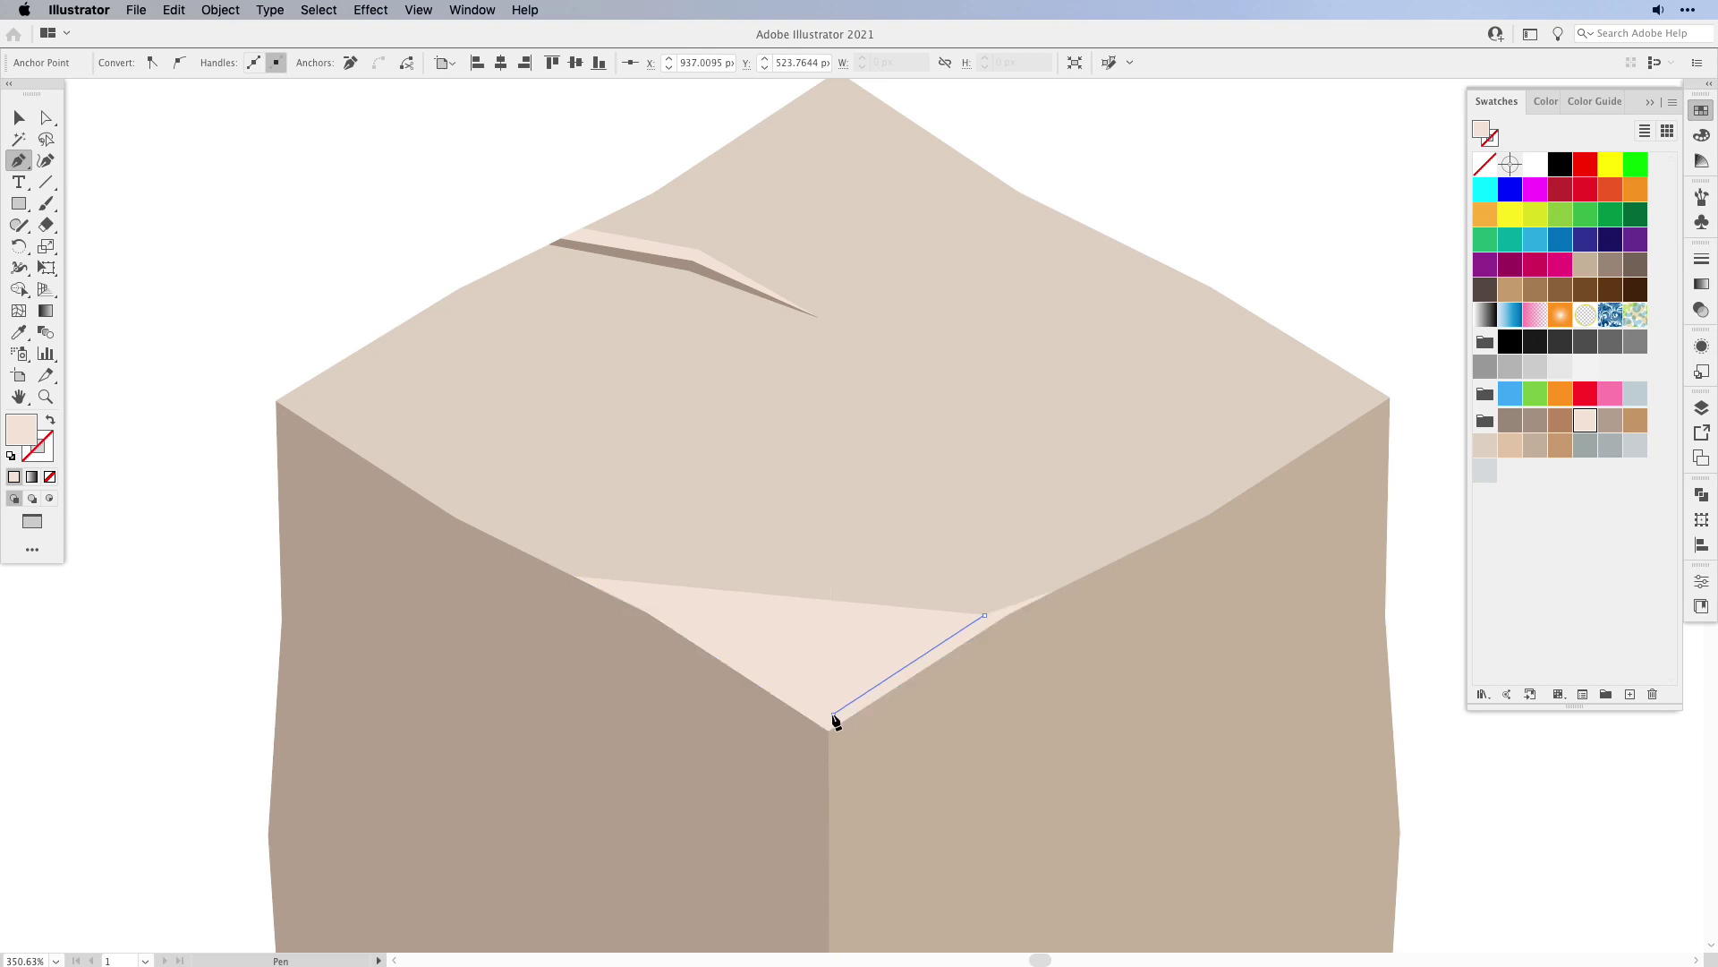
click(662, 610)
key(super+shift+a)
- Lasso the cube's front corner anchors, including the highlight's outer tip, nudge them slightly downward together, and deselect
click(46, 140)
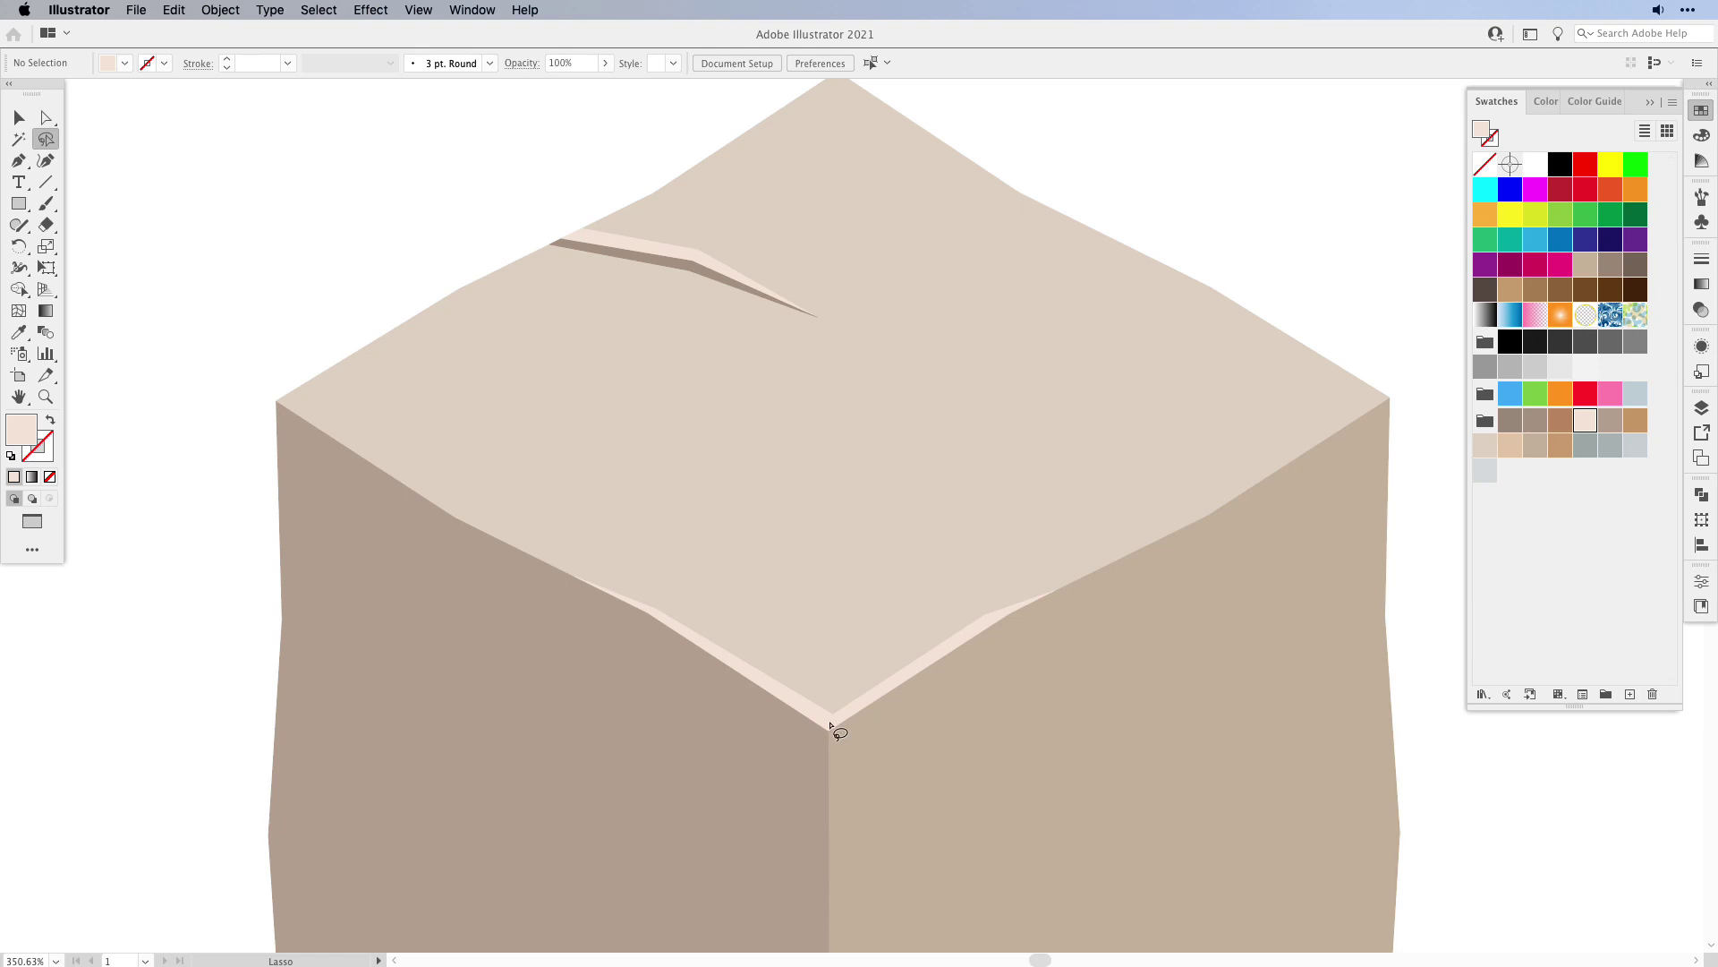
drag(832, 725, 781, 836)
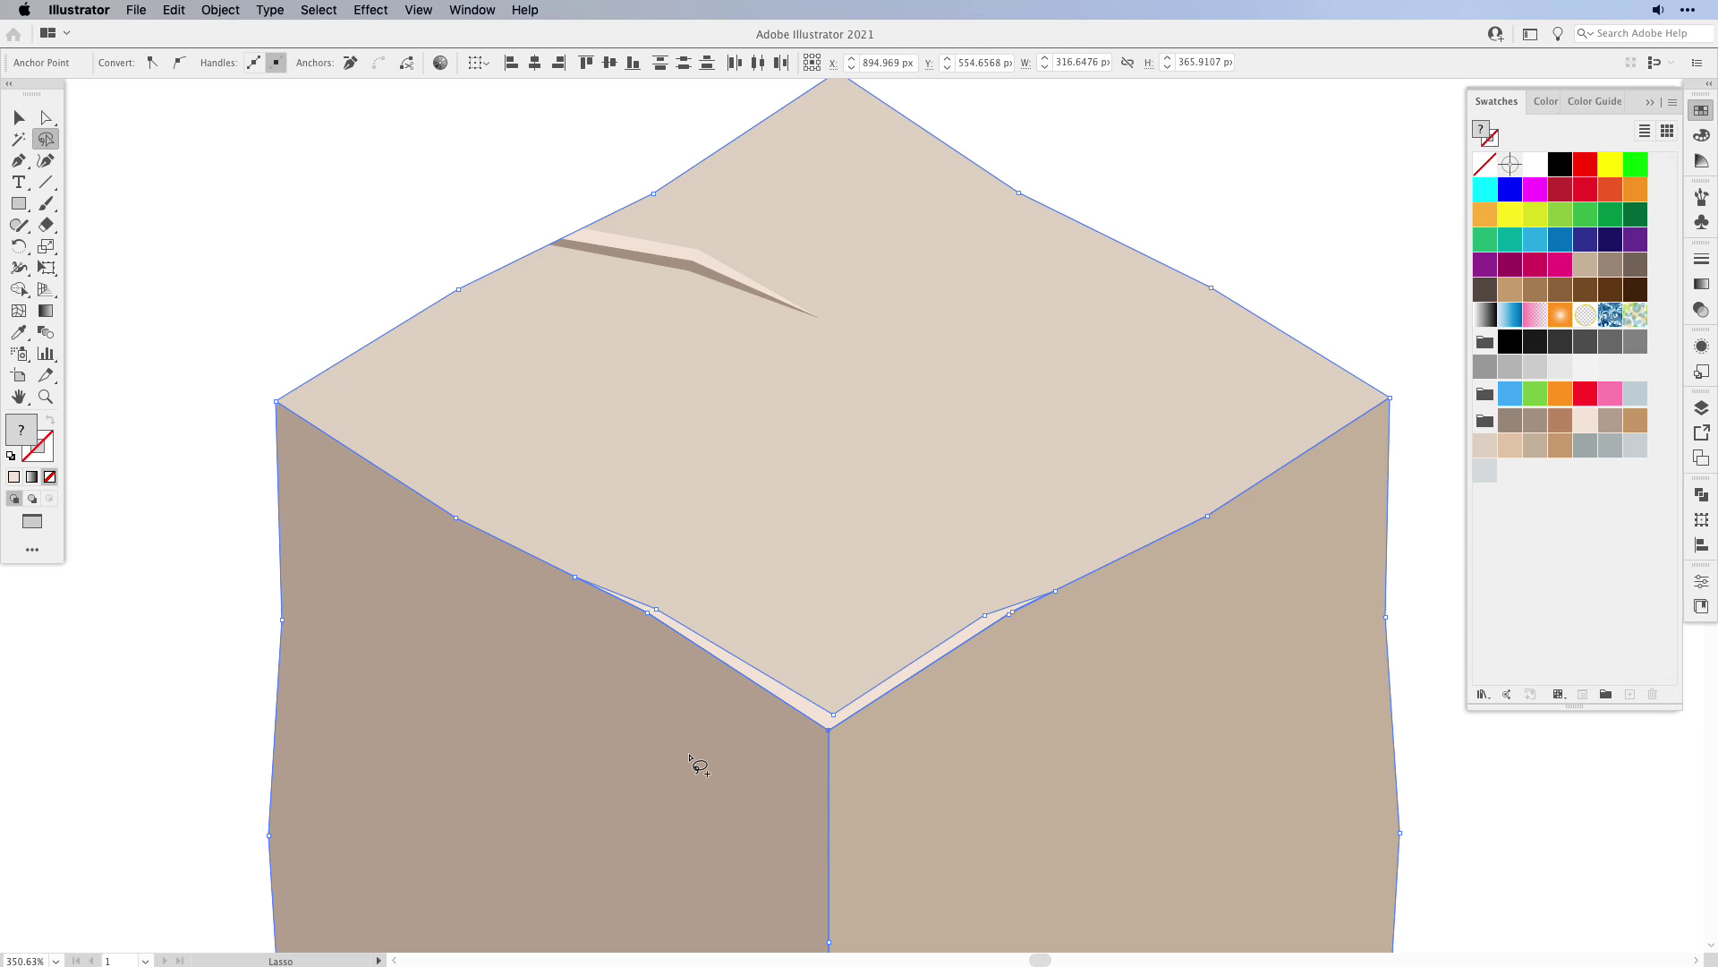
key(Down)
key(Down)
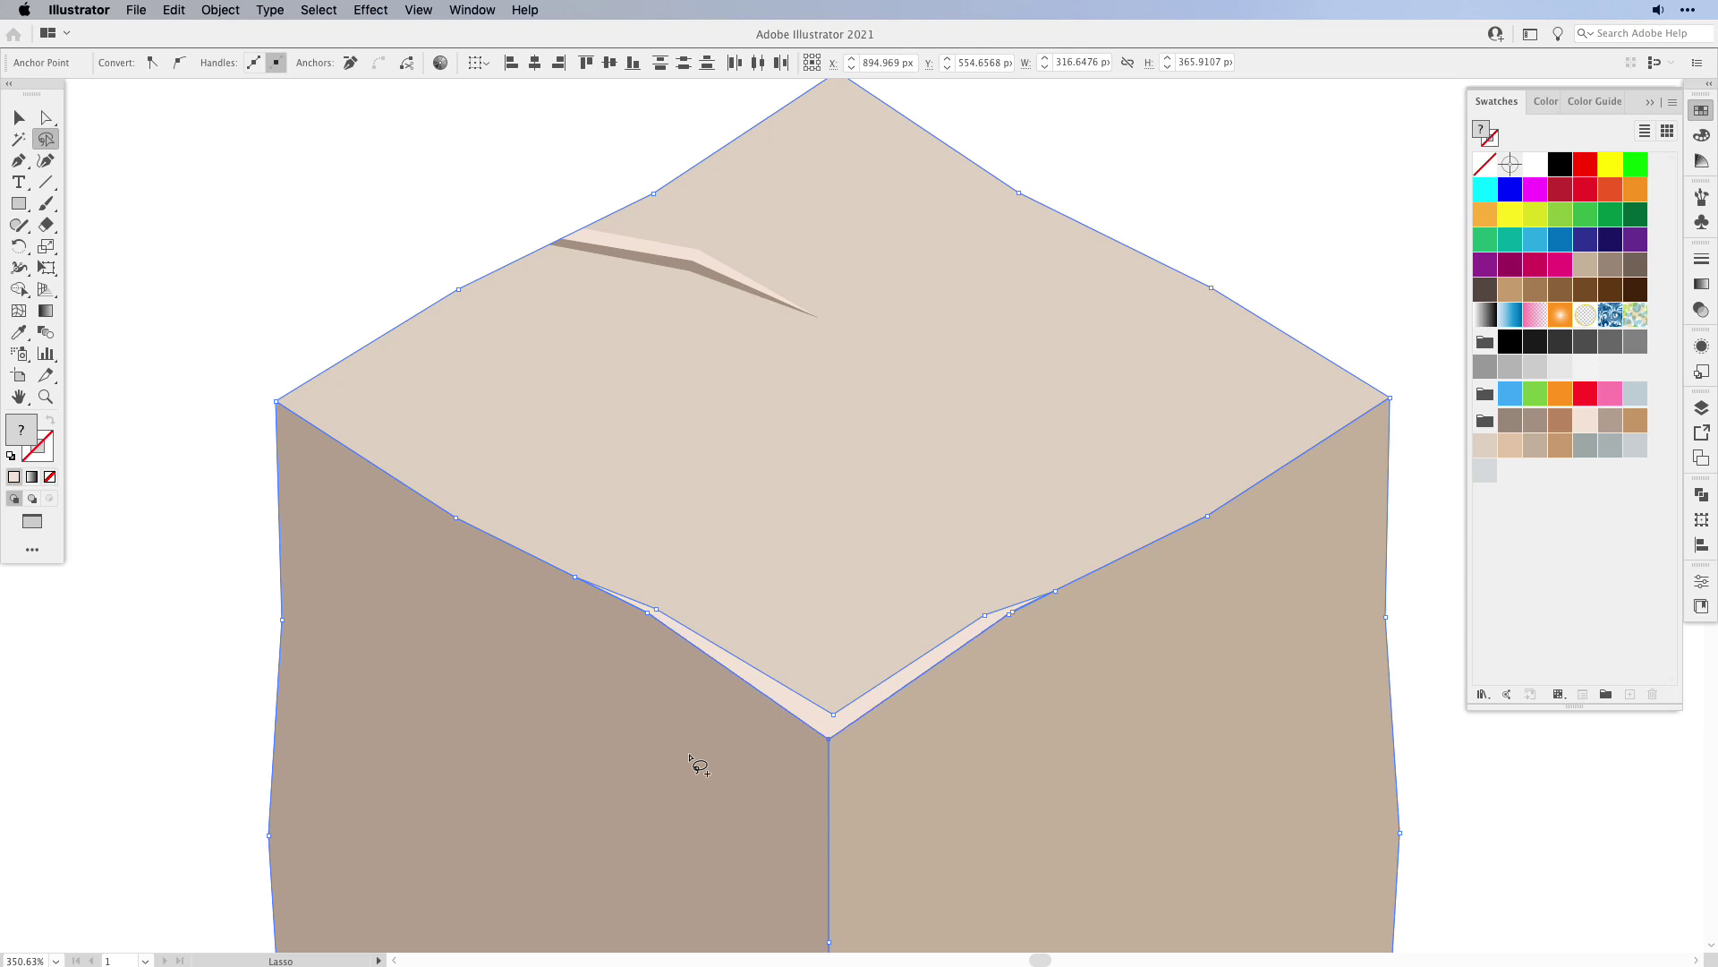
key(Down)
key(v)
key(super+shift+a)
- Draw an unfilled grayish brown crack line about 152 px wide and 71 px high, descending across the left face to the front edge
key(super+minus)
key(super+minus)
drag(917, 680, 837, 571)
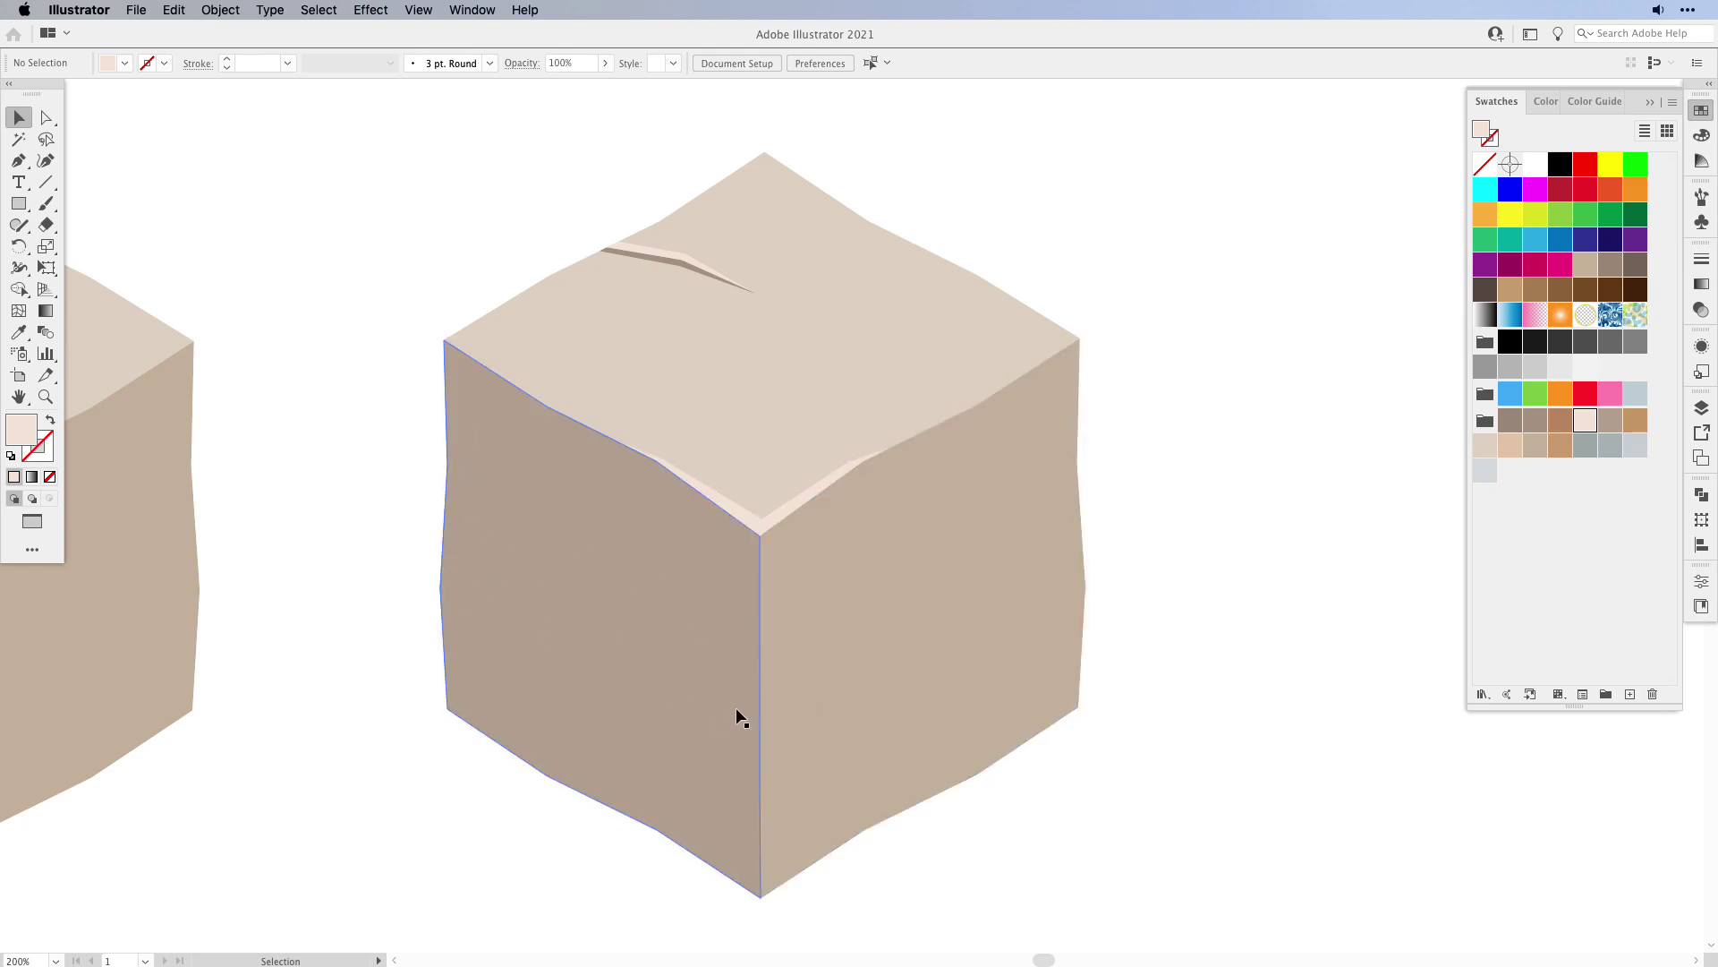
key(super+equal)
drag(891, 665, 1049, 635)
click(1535, 420)
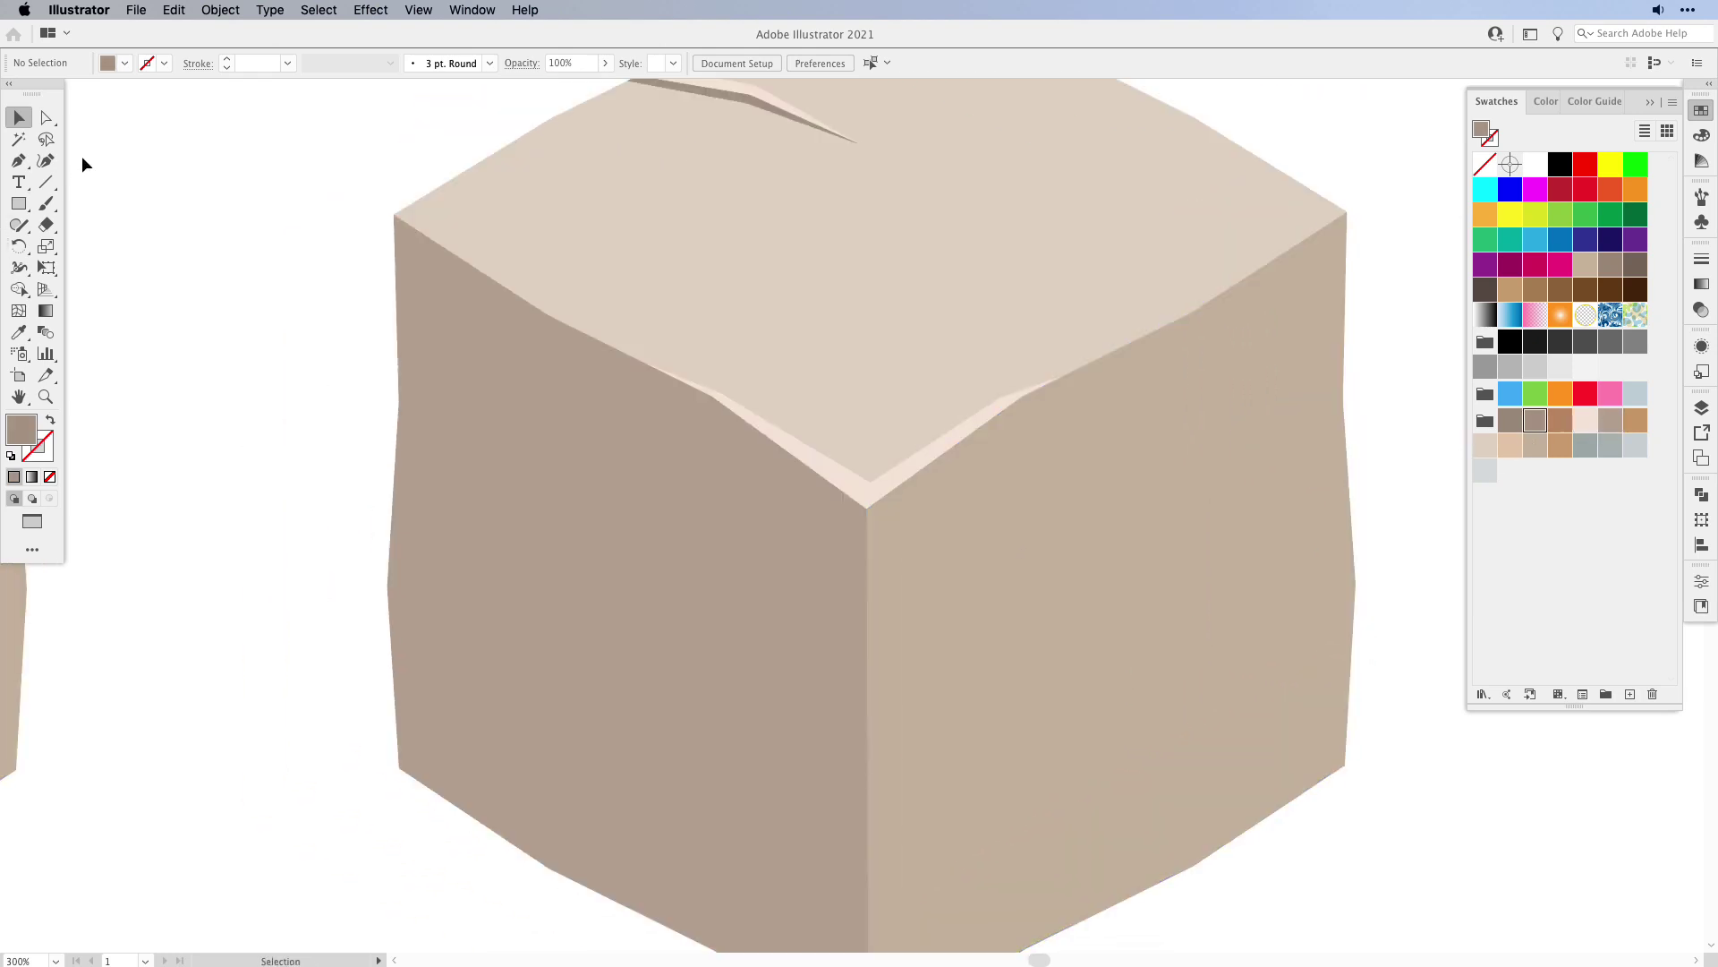
click(19, 160)
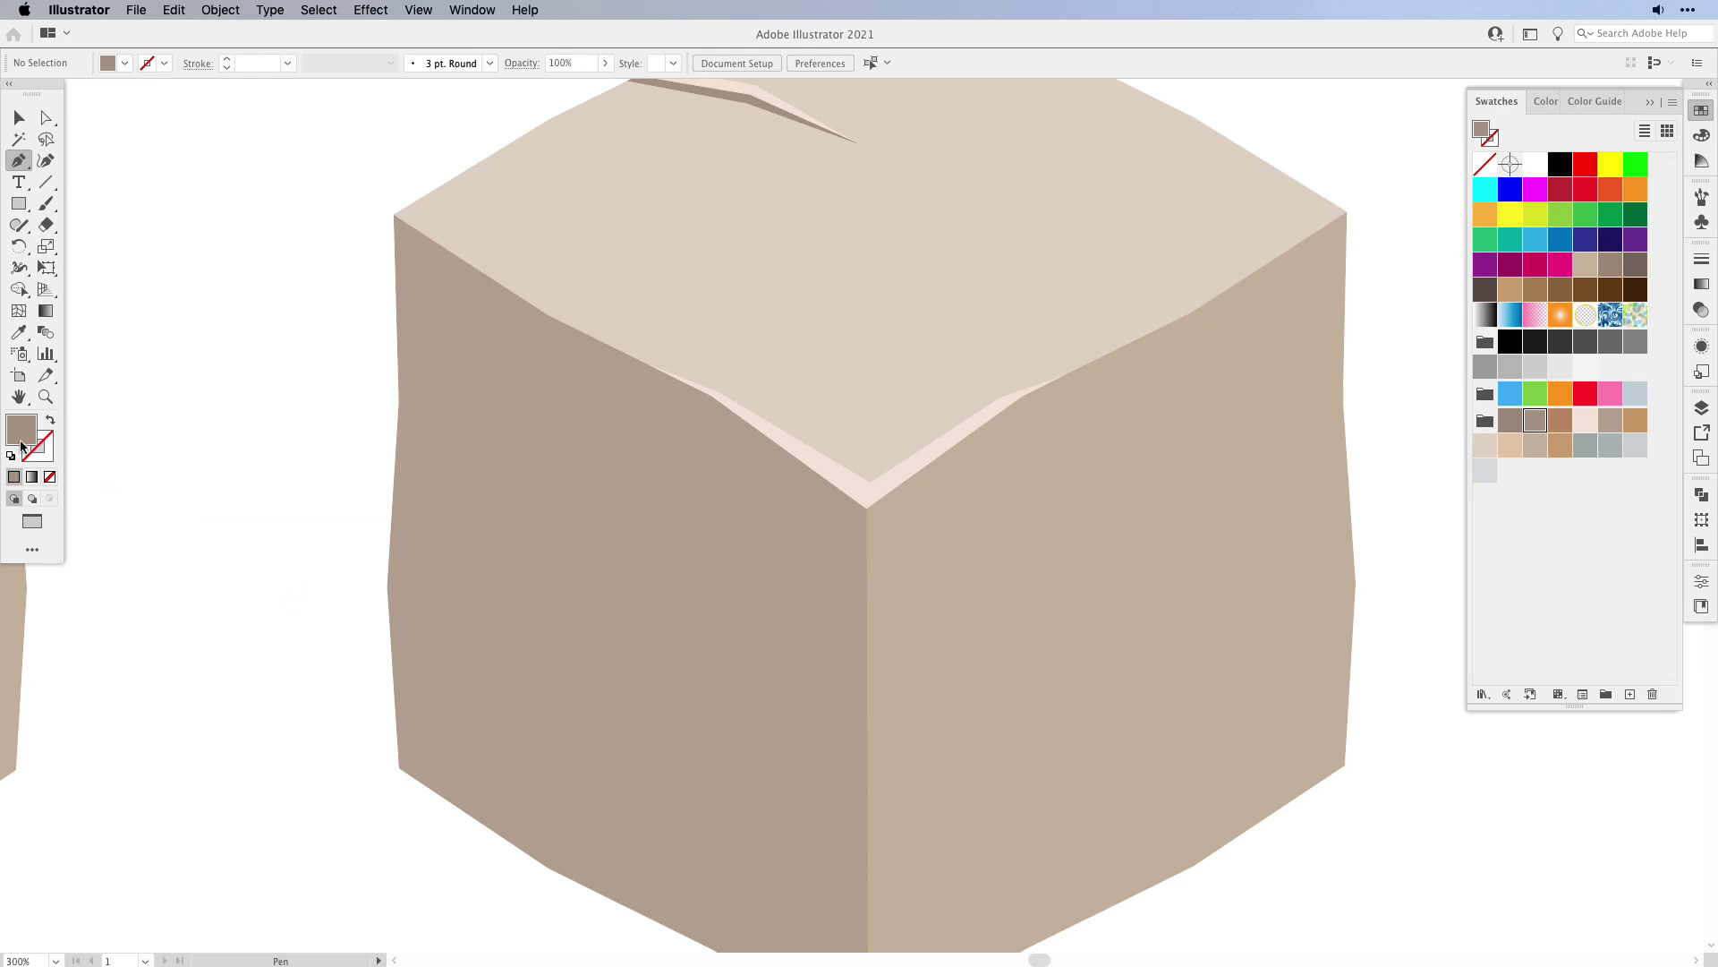
click(51, 423)
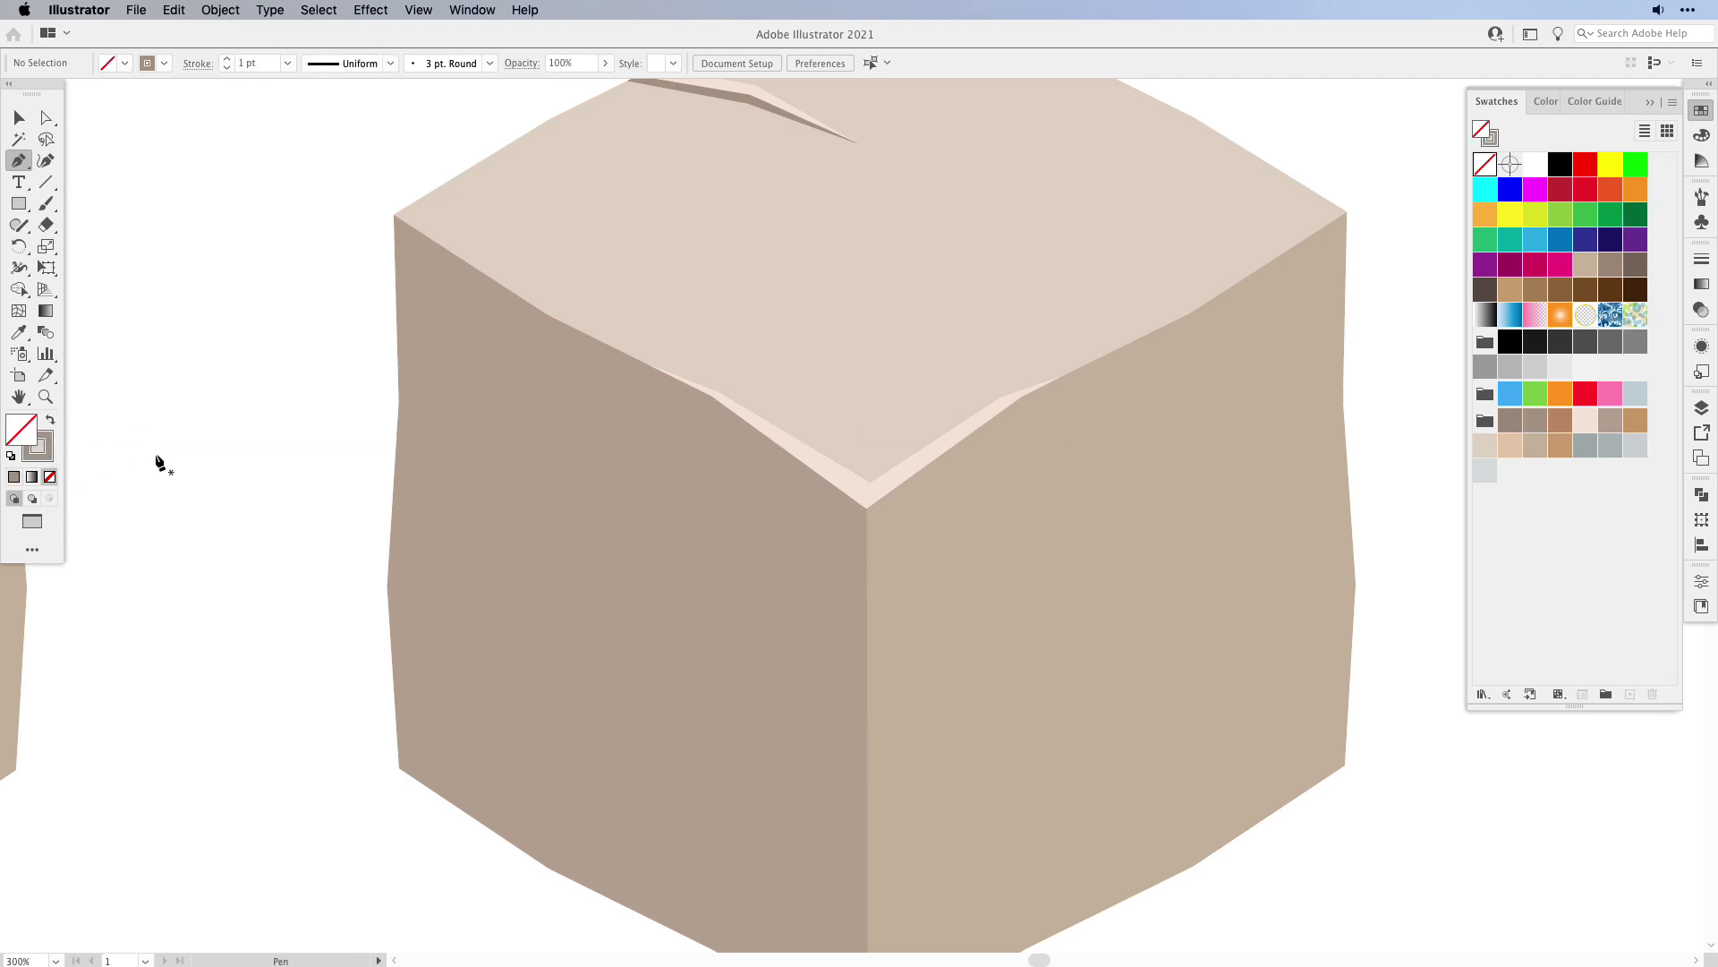
click(404, 533)
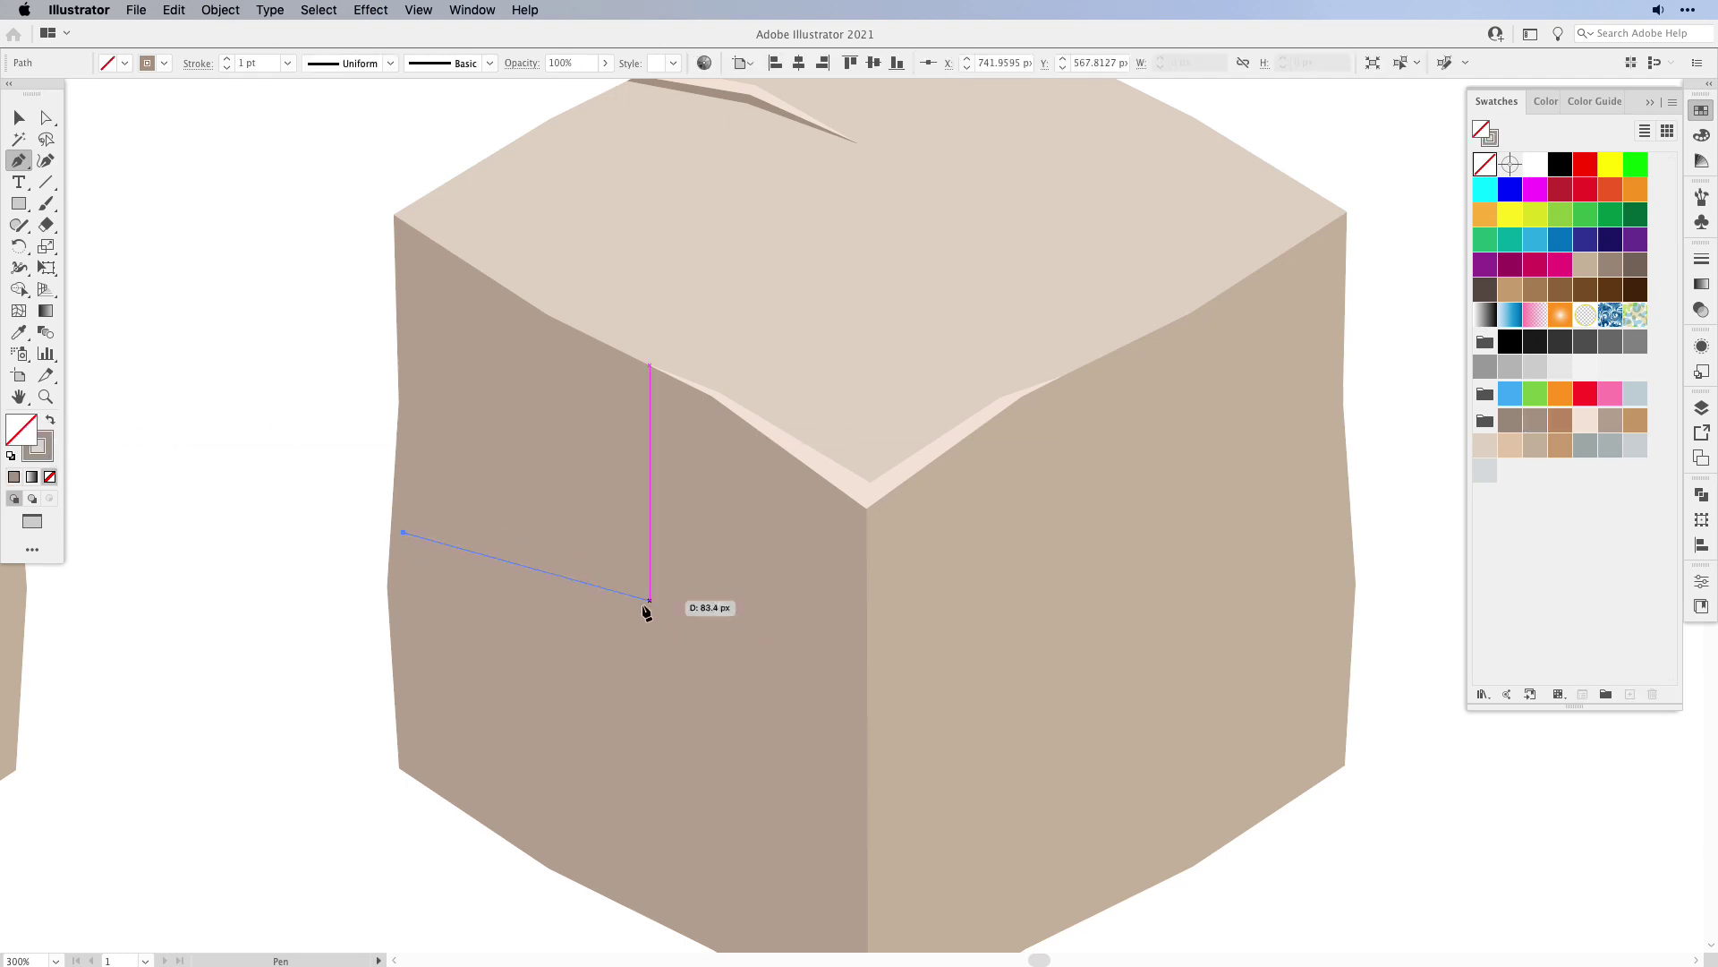
click(623, 599)
click(771, 685)
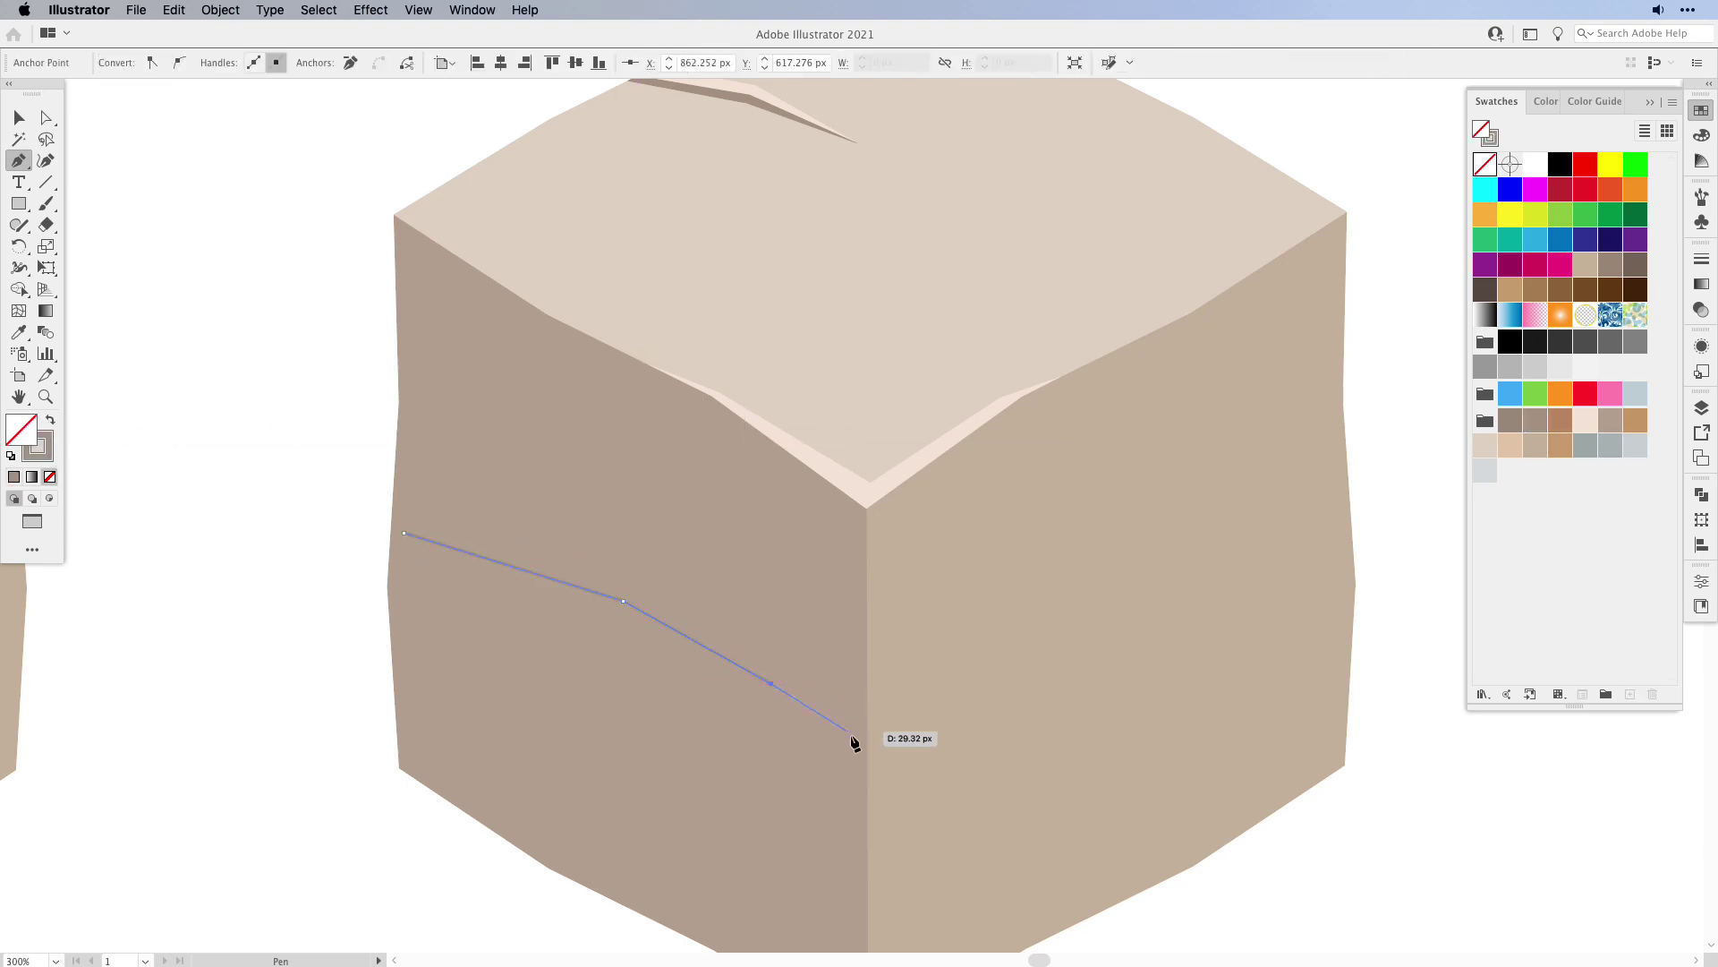
click(868, 750)
- Widen the crack line at its first bend to about 6.3 px with the Width tool so its ends taper, then deselect
click(19, 268)
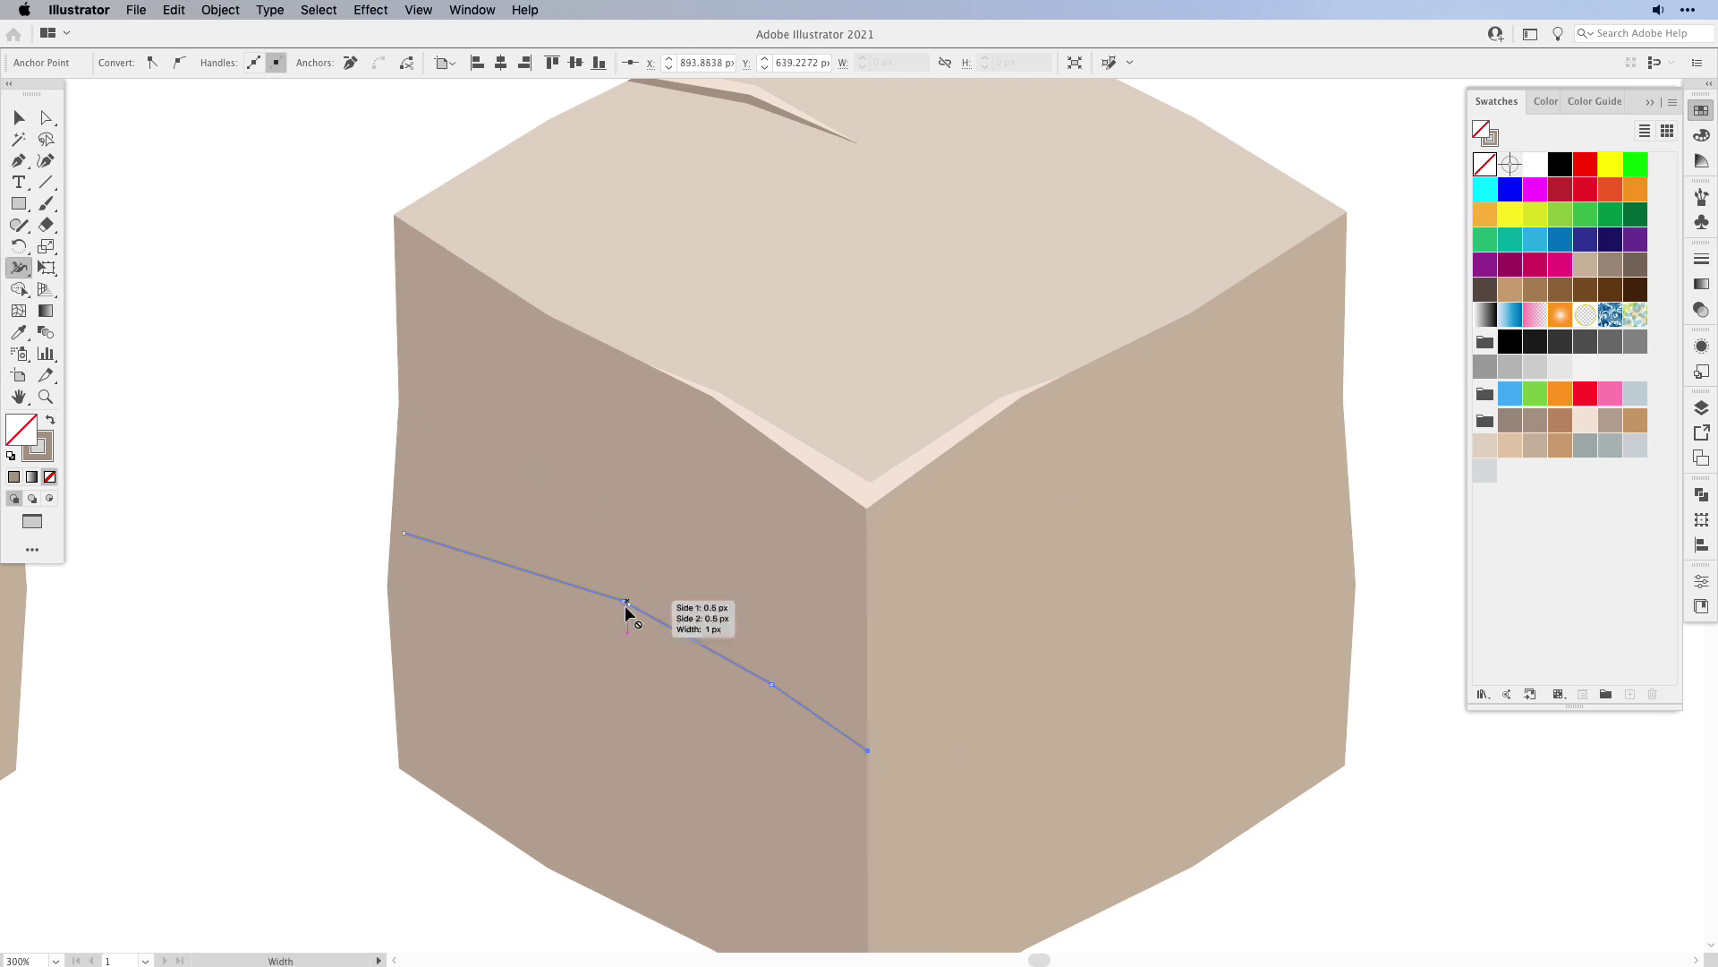
drag(628, 603, 626, 591)
key(v)
click(331, 717)
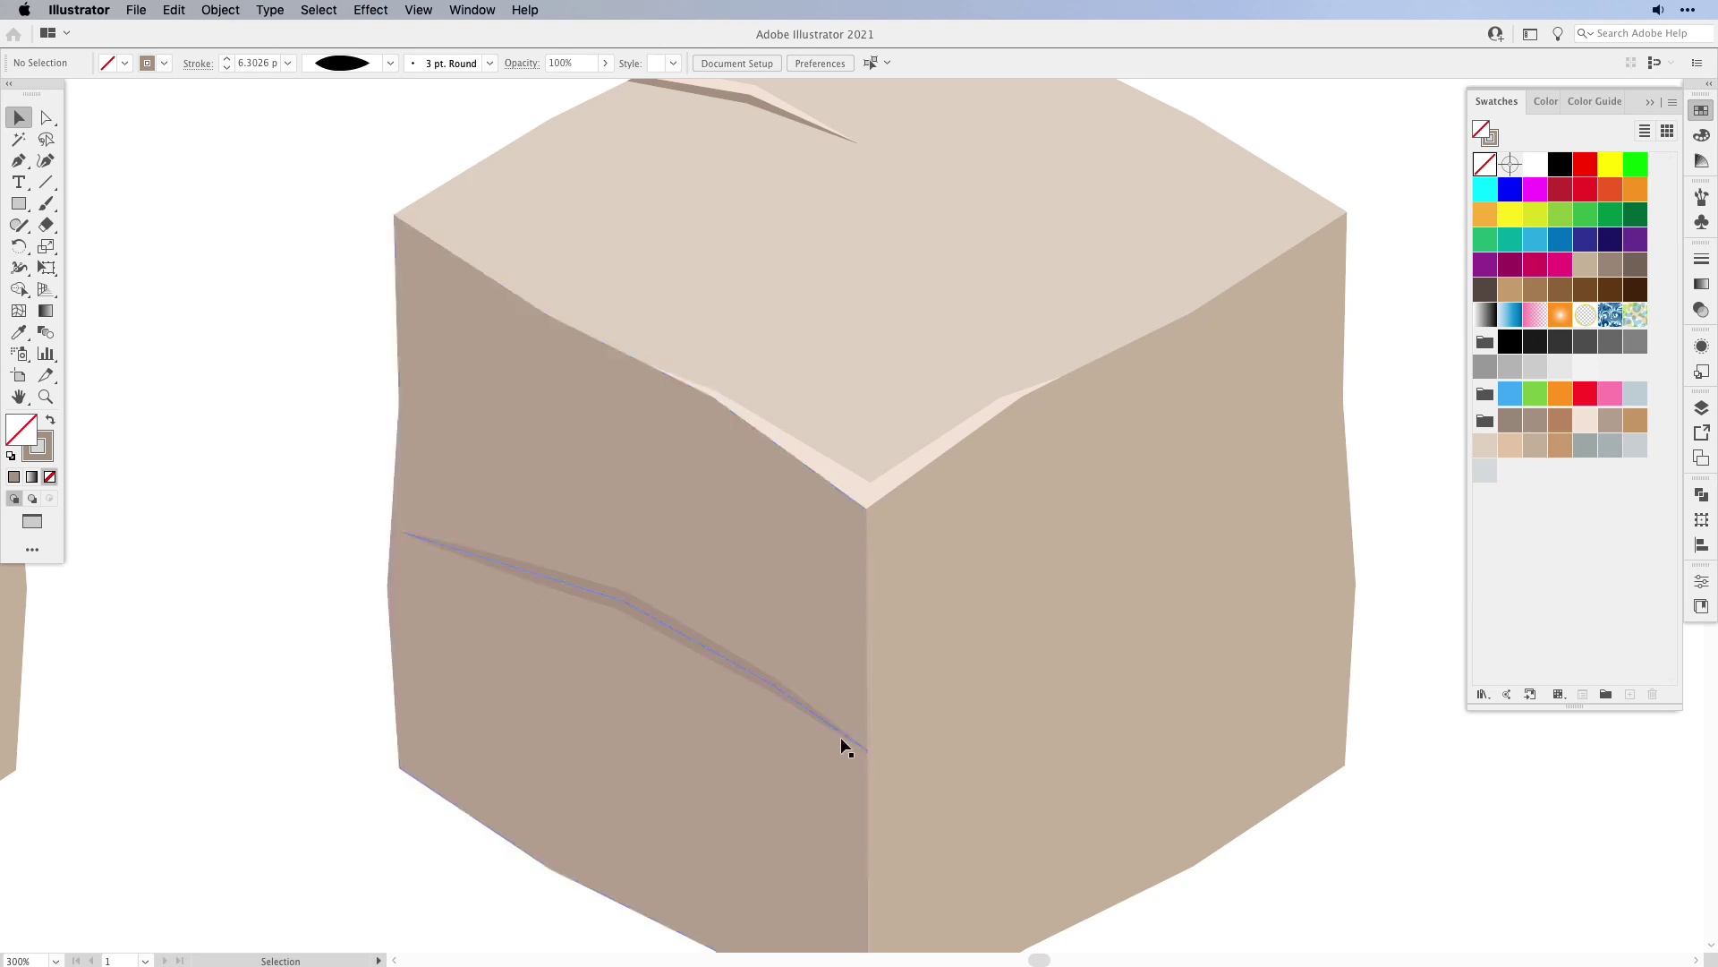
- Draw a beige highlight line about 150 px wide and 70 px high just below the dark crack, following its bends
key(x)
click(1535, 448)
click(18, 161)
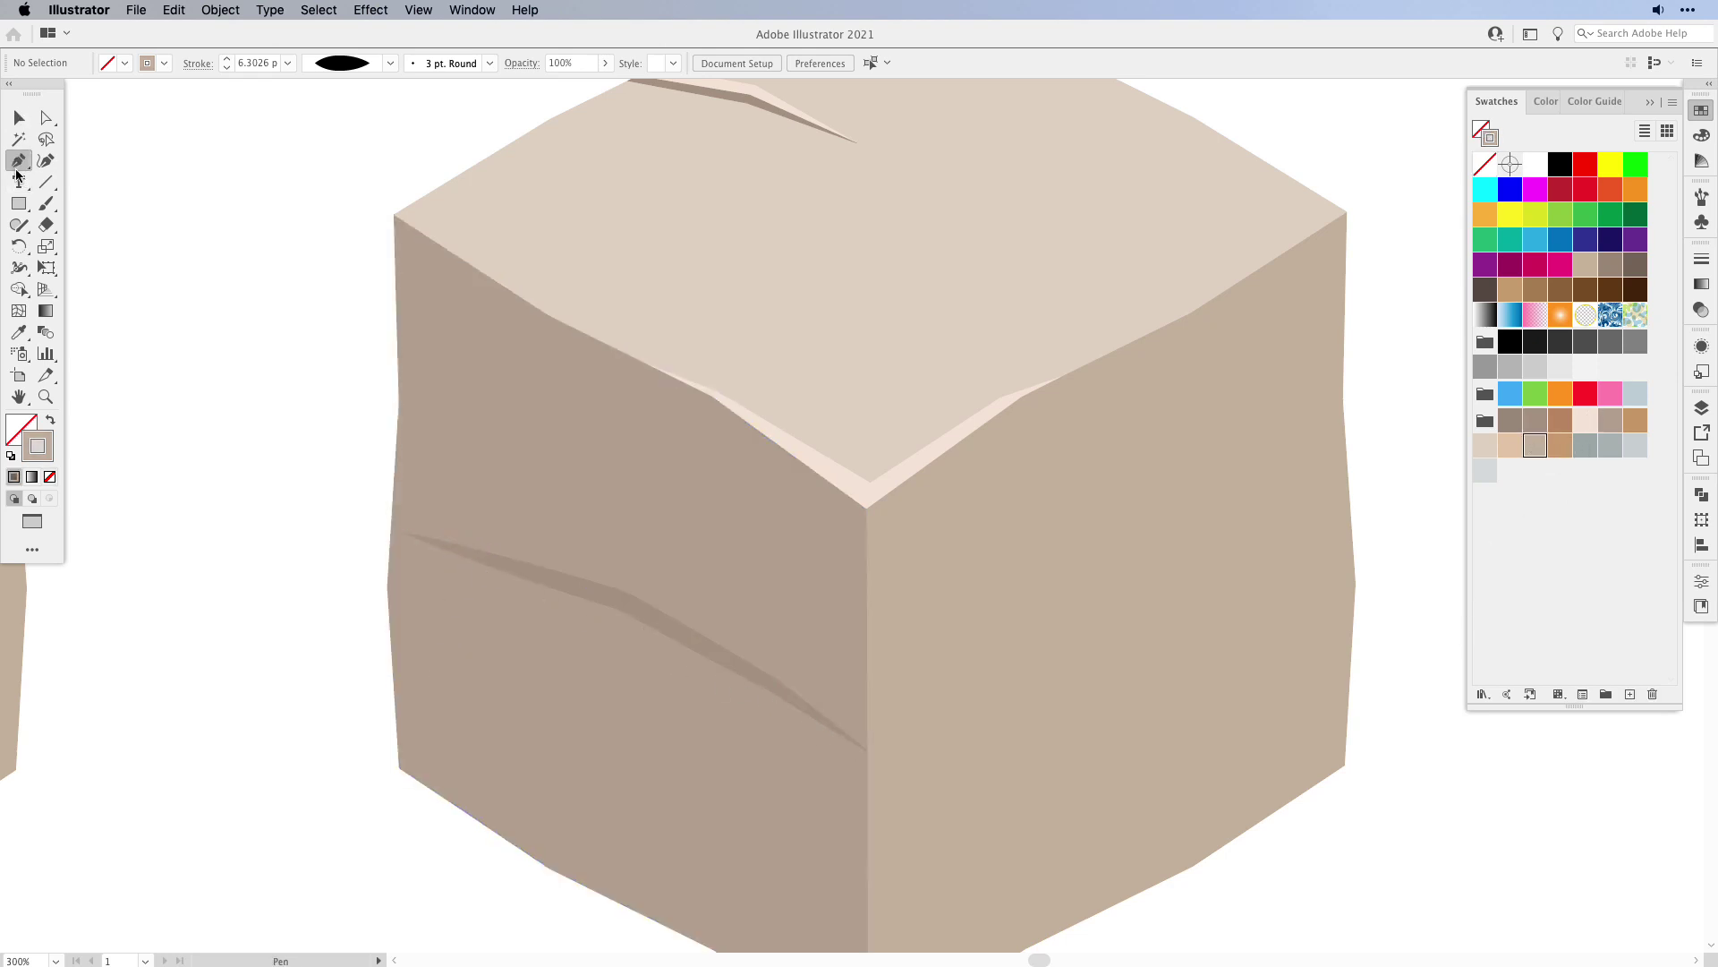
click(404, 543)
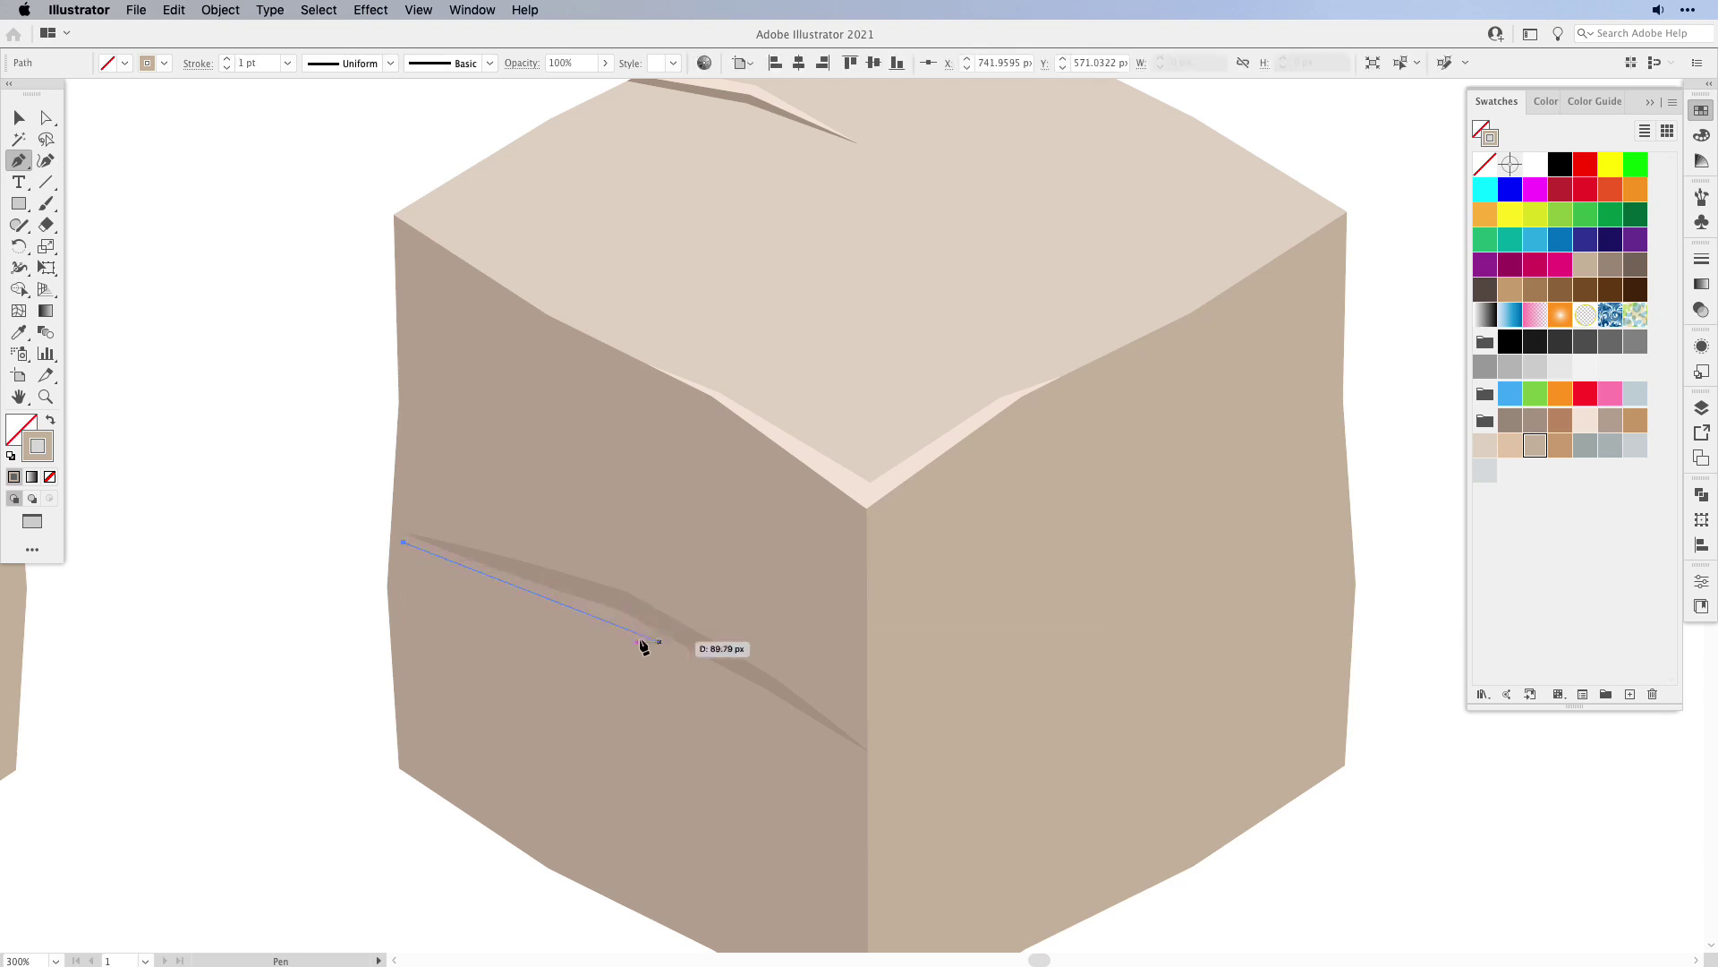
click(616, 618)
click(771, 698)
click(863, 754)
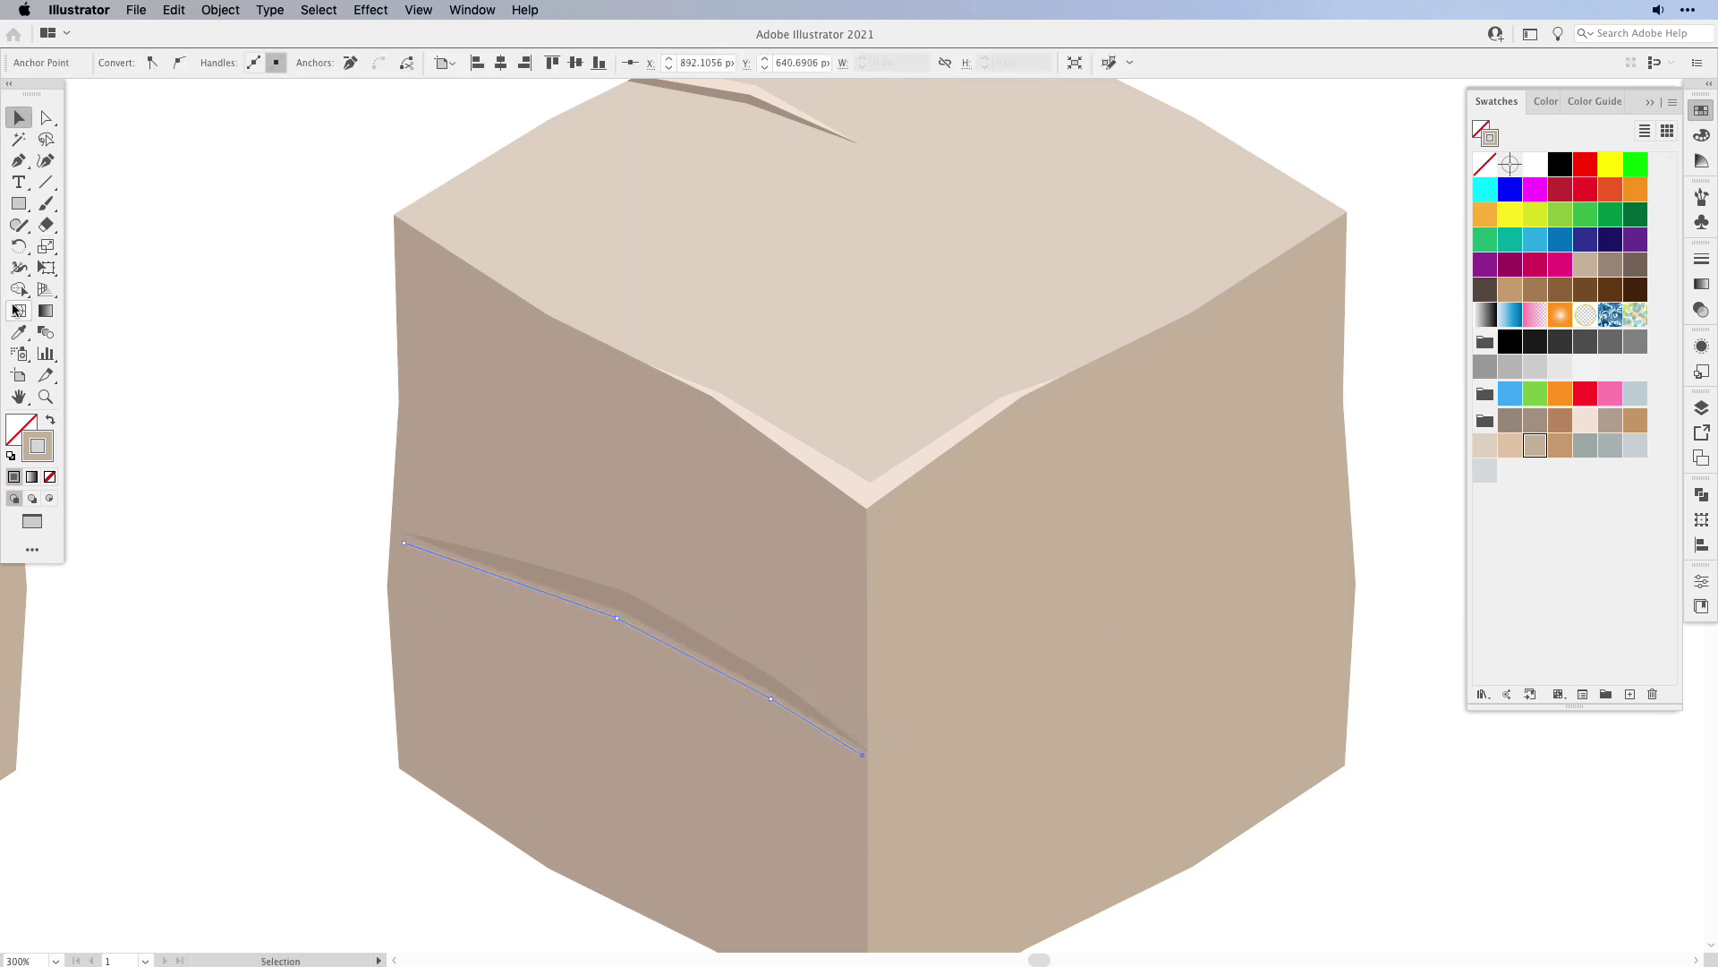
- Widen the beige highlight line at its first bend to about 2 px with the Width tool and nudge it toward the crack
click(18, 267)
drag(615, 621, 621, 619)
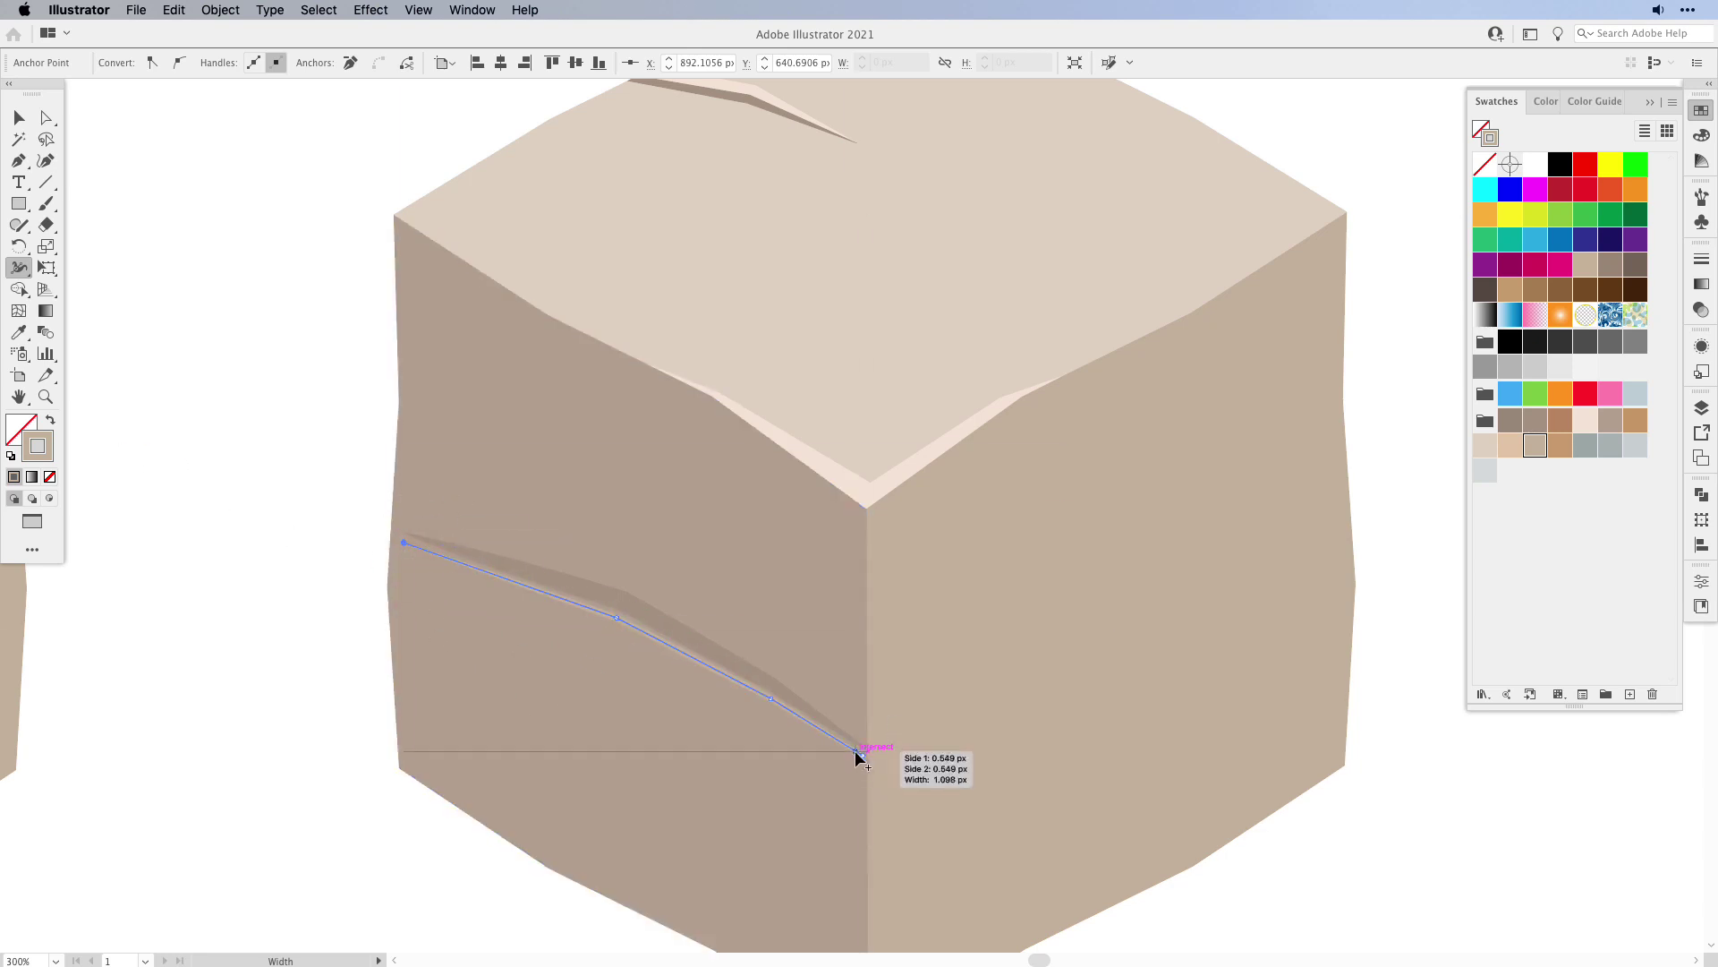
key(v)
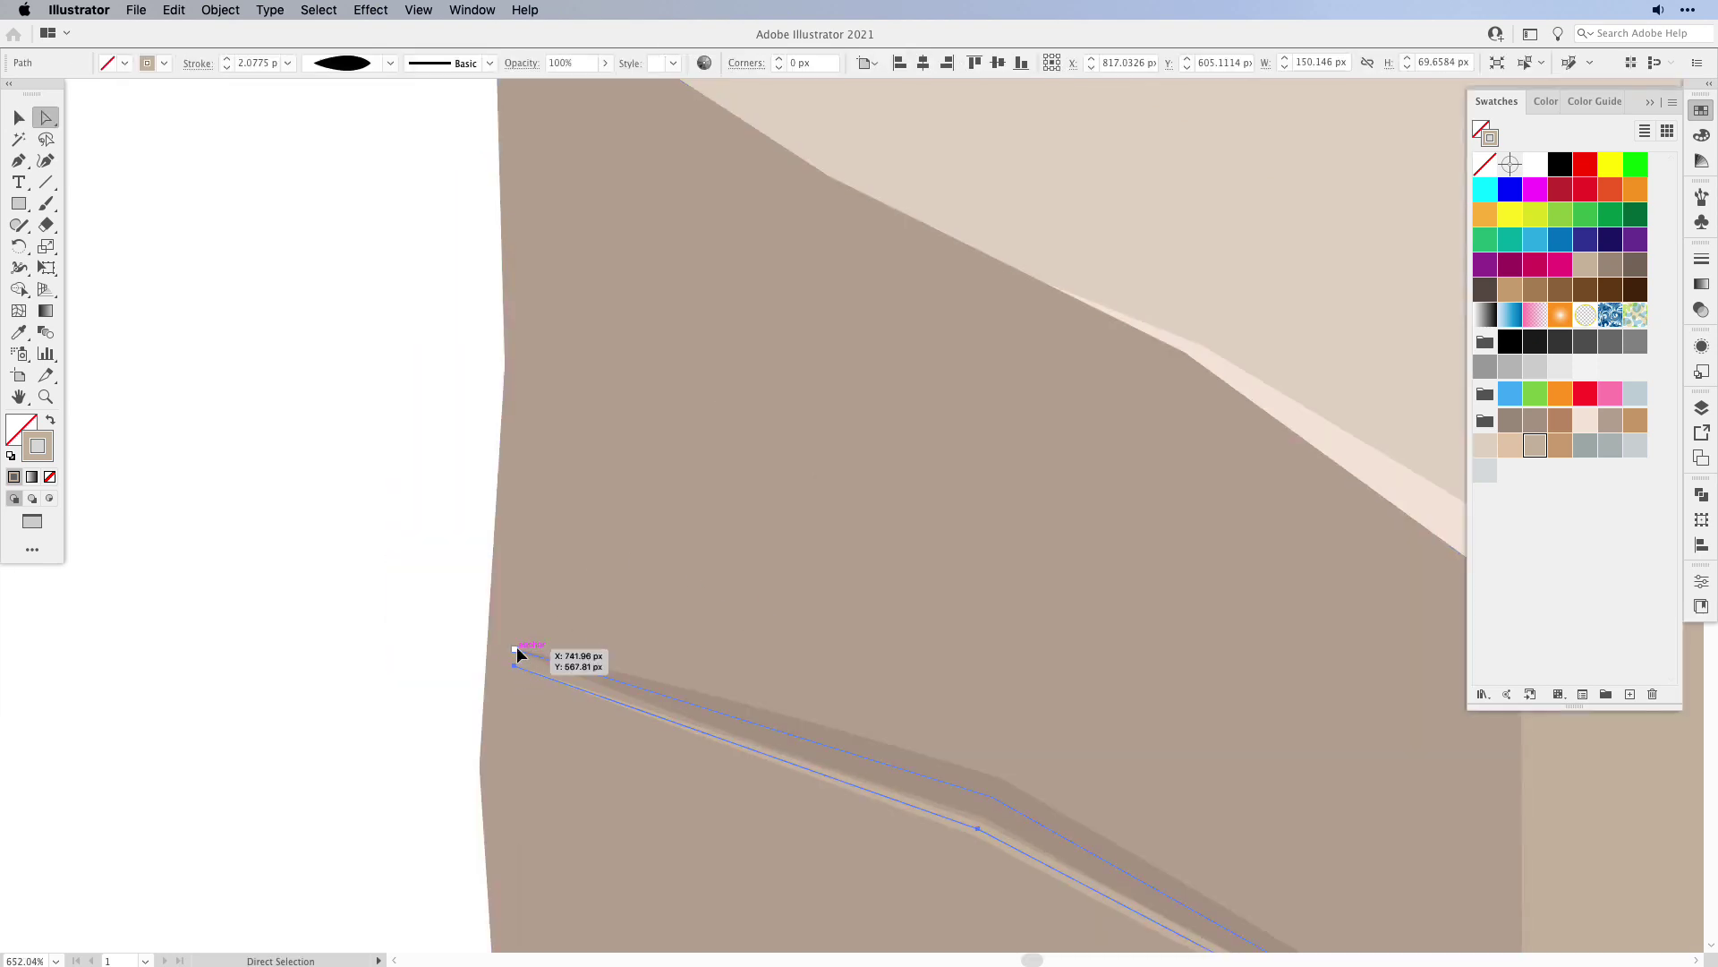
- Average the left end anchors of the dark crack and its highlight line on both axes, then deselect
click(514, 649)
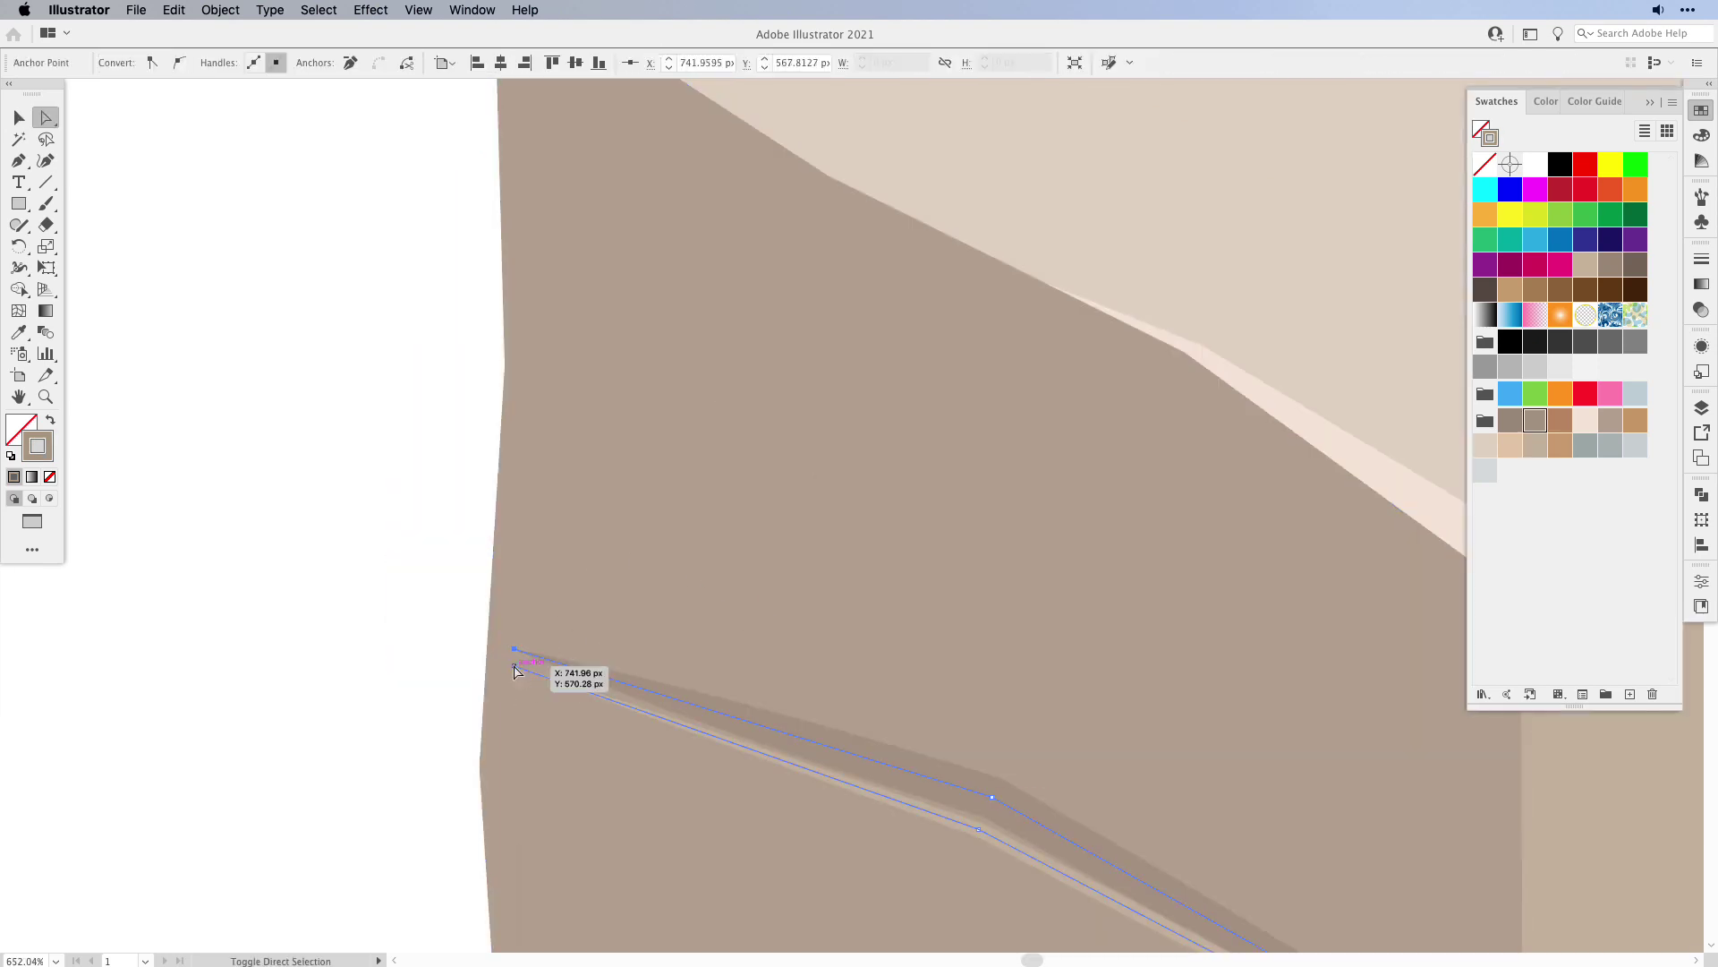
drag(516, 671, 515, 668)
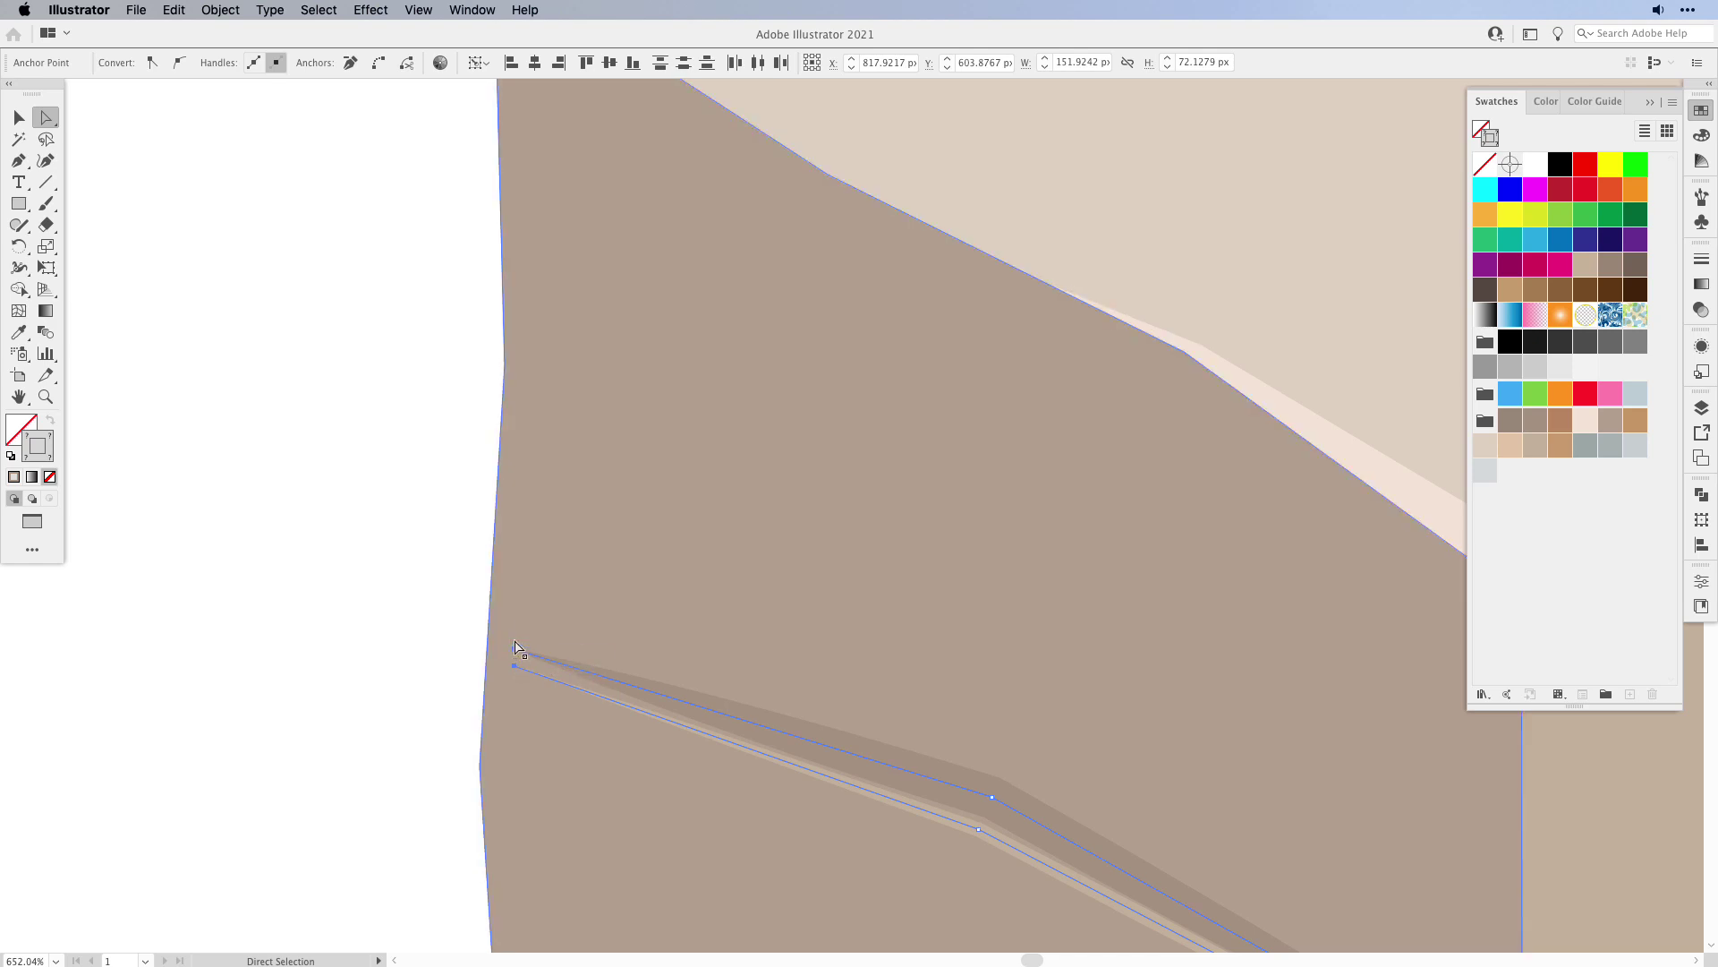
key(alt+super+j)
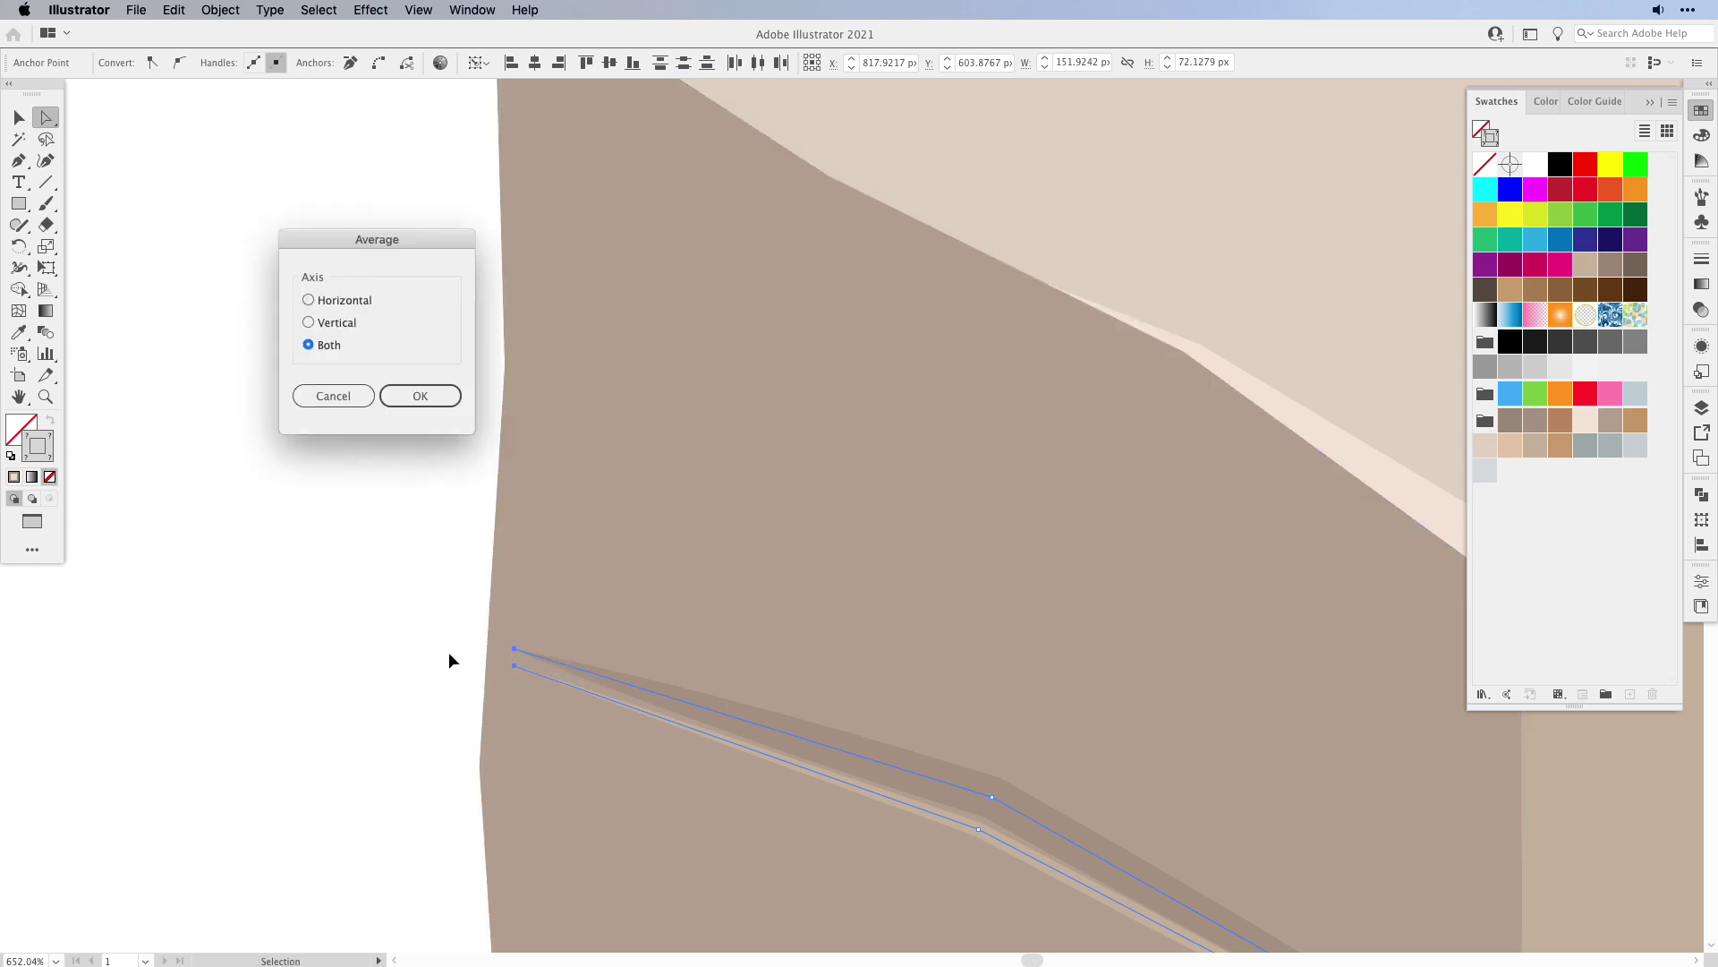
click(415, 399)
click(349, 644)
- Average the crack and highlight lines' right end anchors on both axes, then raise the highlight's first bend toward the crack and deselect
scroll(994, 602, down, 5)
scroll(994, 602, right, 5)
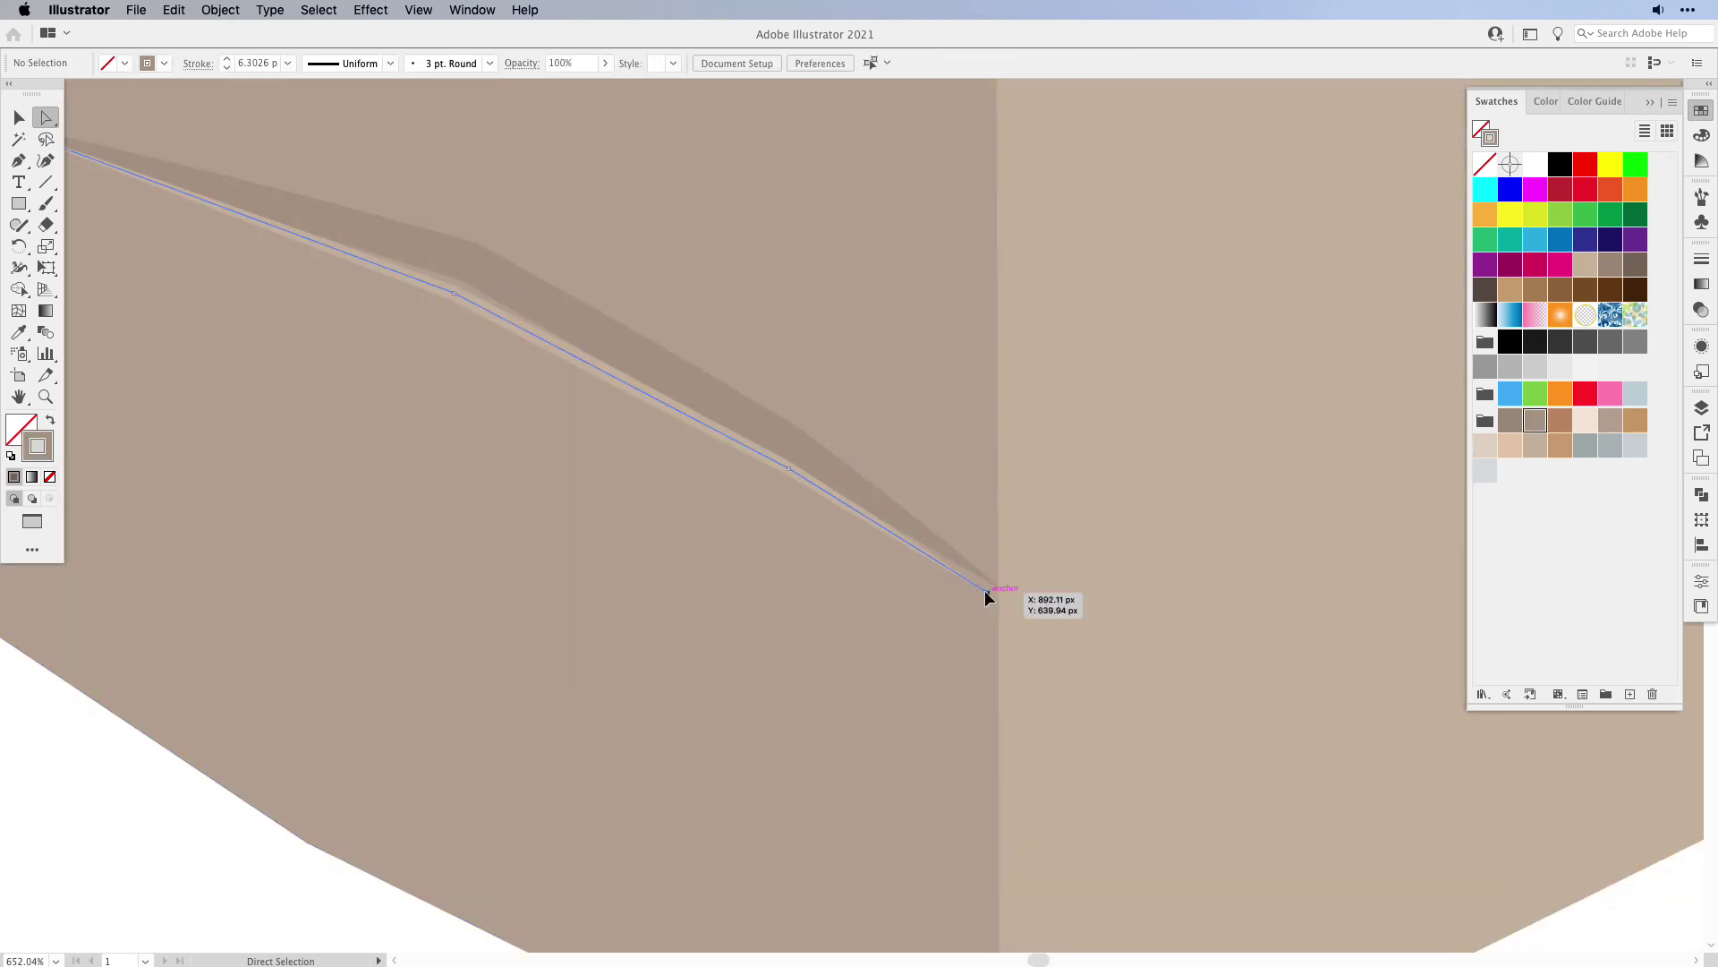
click(985, 592)
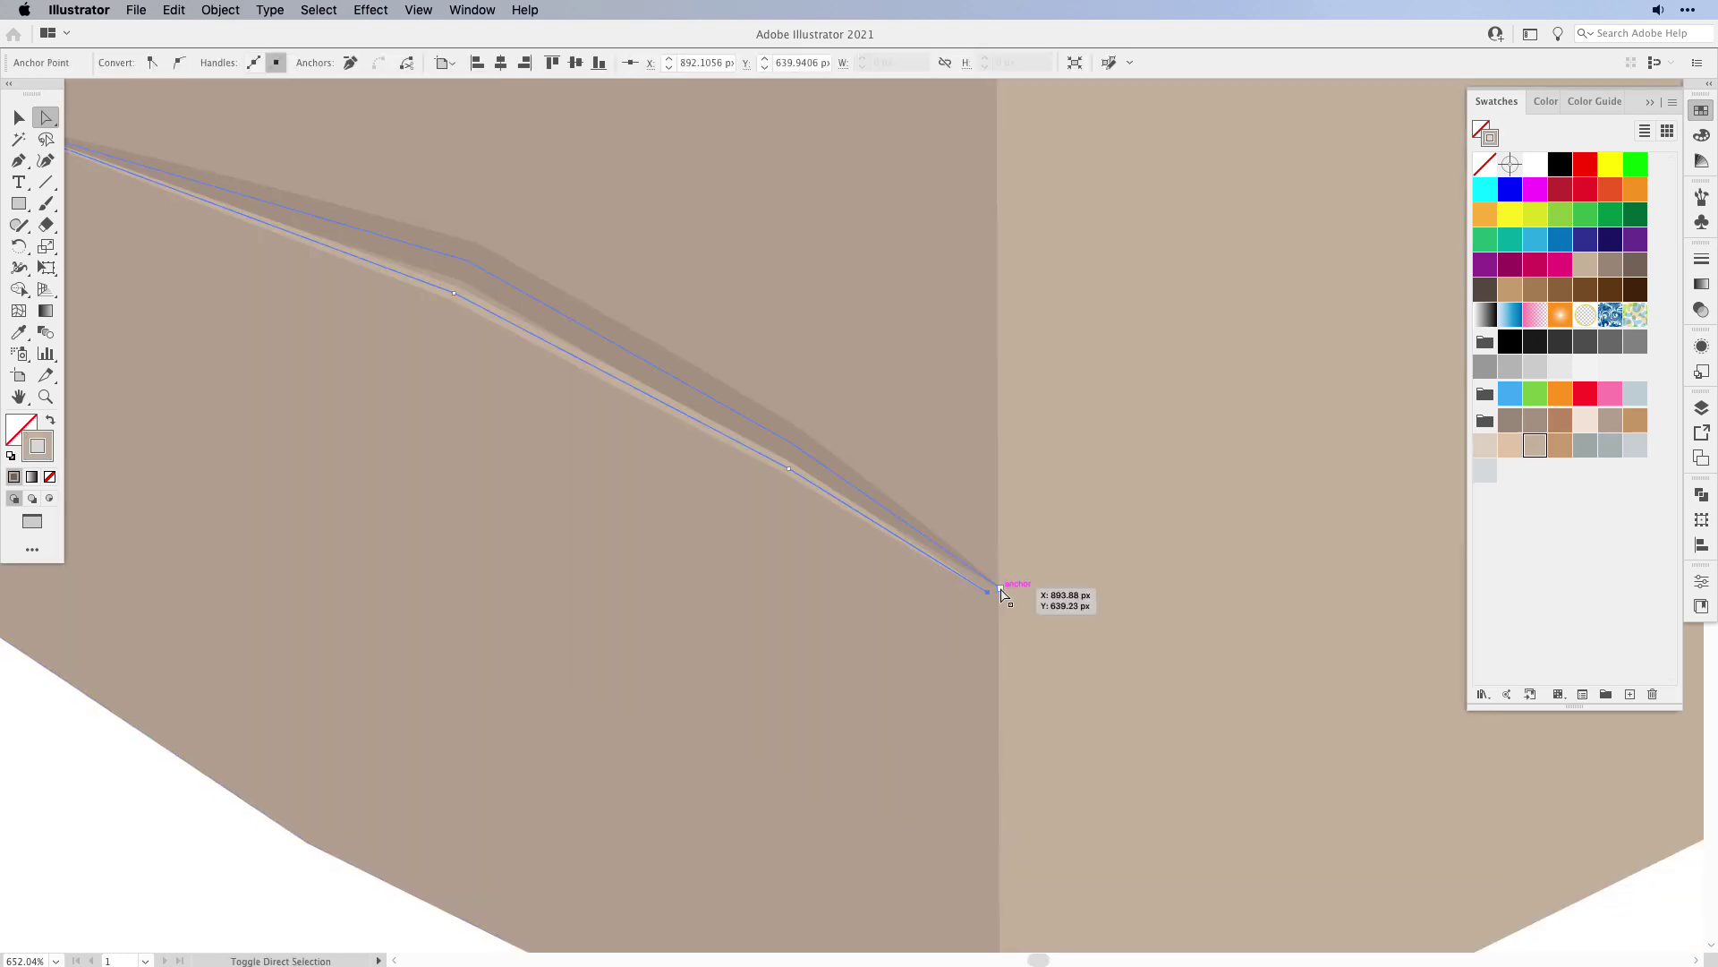
shift+click(1001, 591)
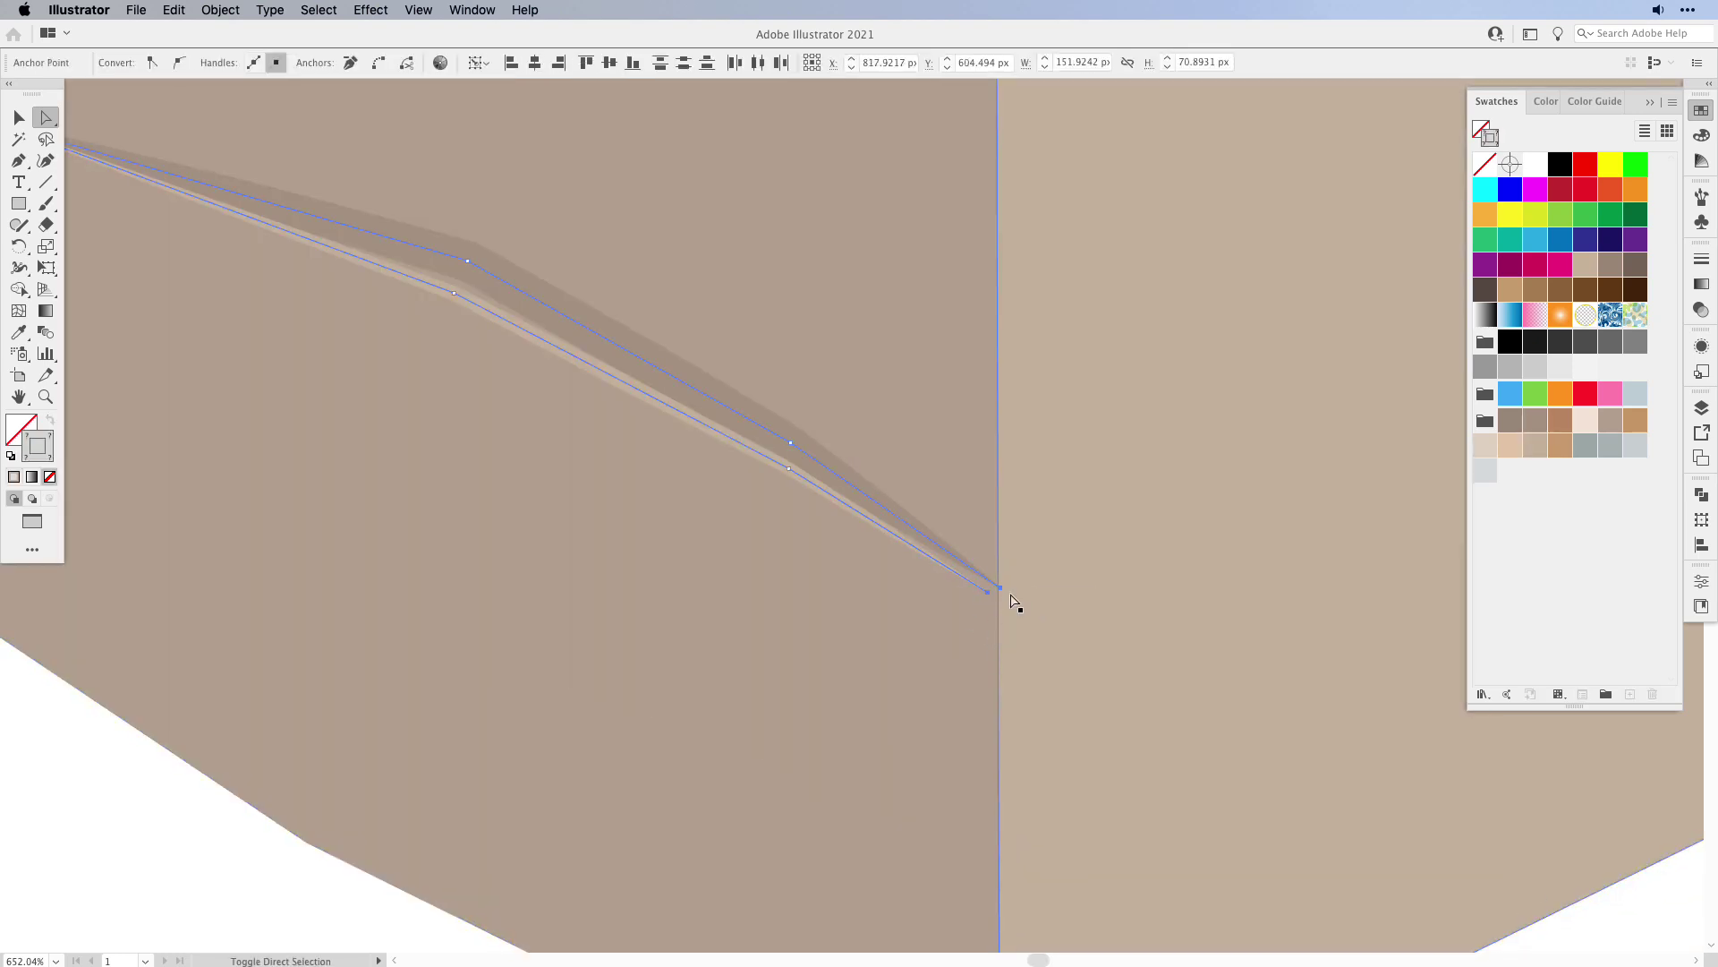
key(super+alt+j)
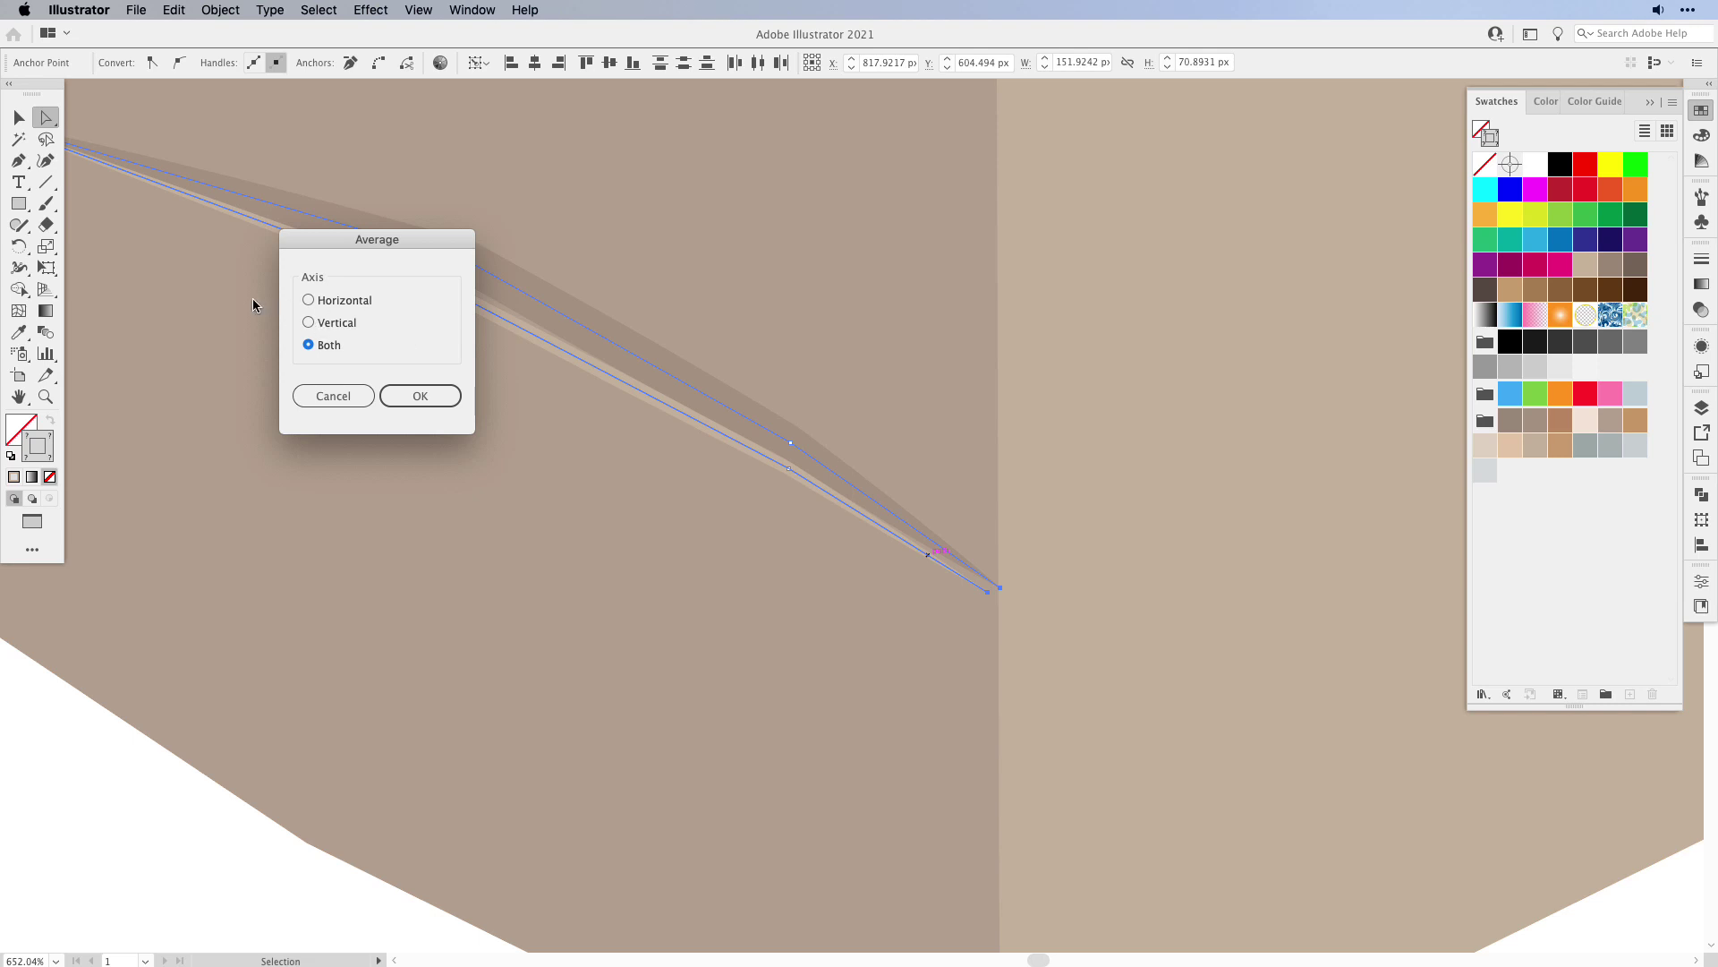
click(426, 400)
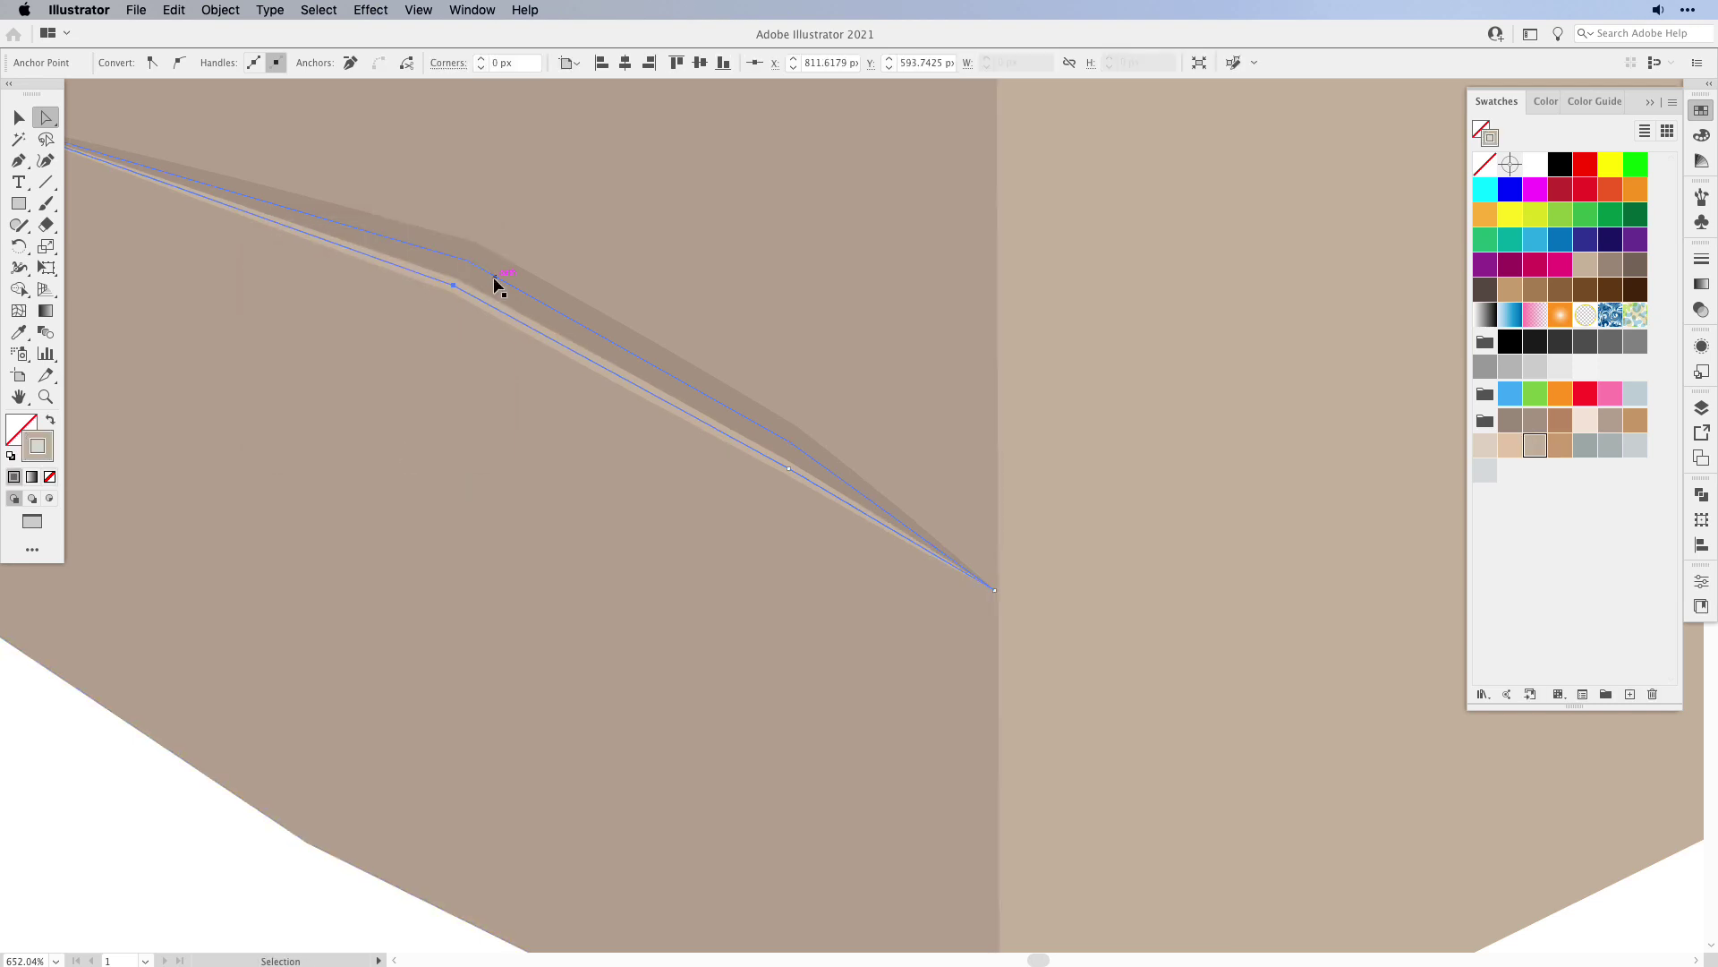
key(super+minus)
key(super+minus)
key(super+minus)
click(570, 569)
drag(1101, 712, 749, 678)
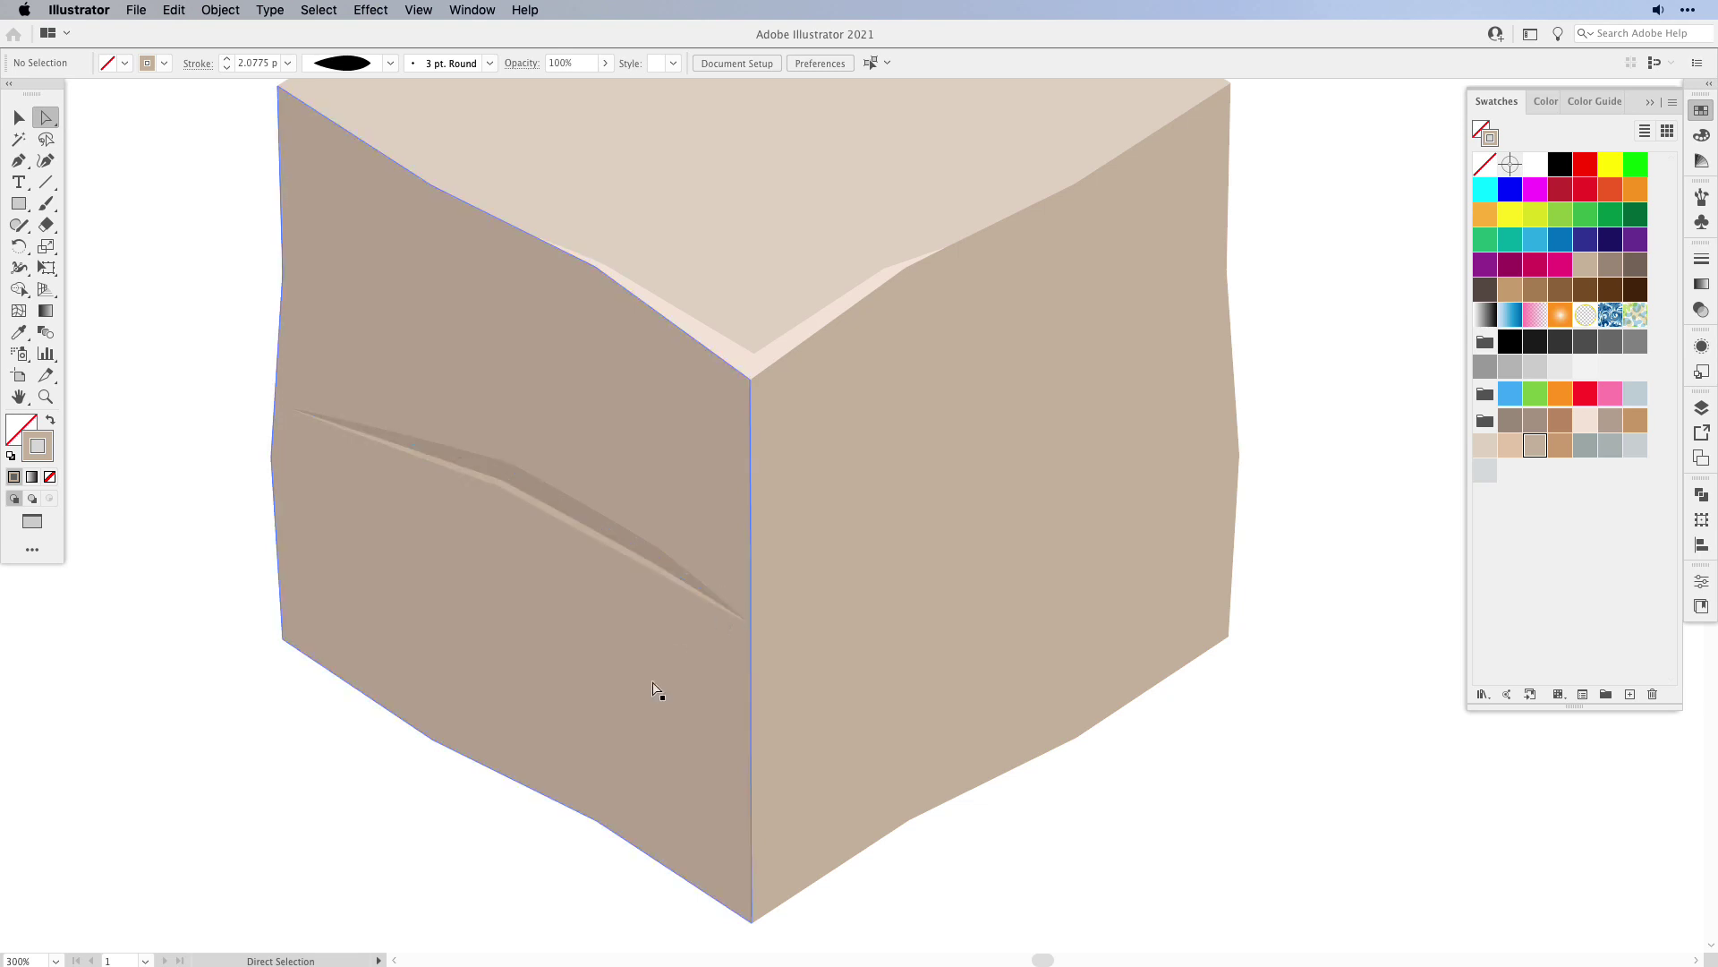
- Draw a four-point shape filled with the dark crack's colour, extending the crack's right end over the front edge onto the right face
click(560, 497)
click(305, 668)
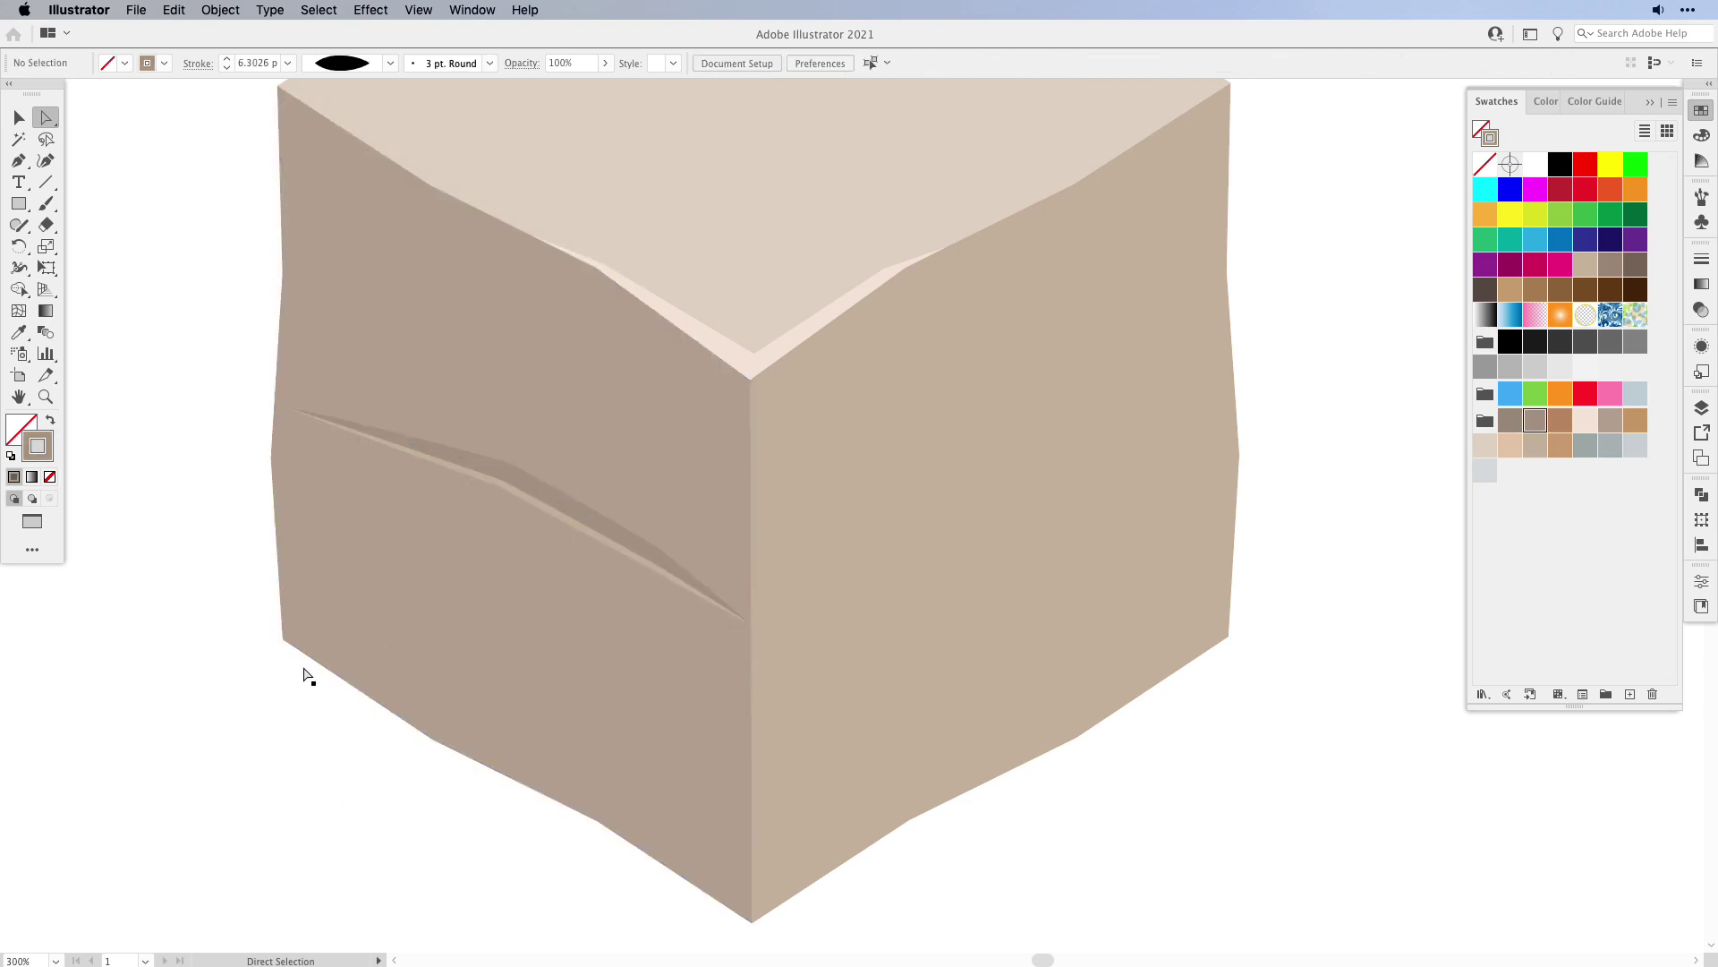
click(50, 422)
click(18, 160)
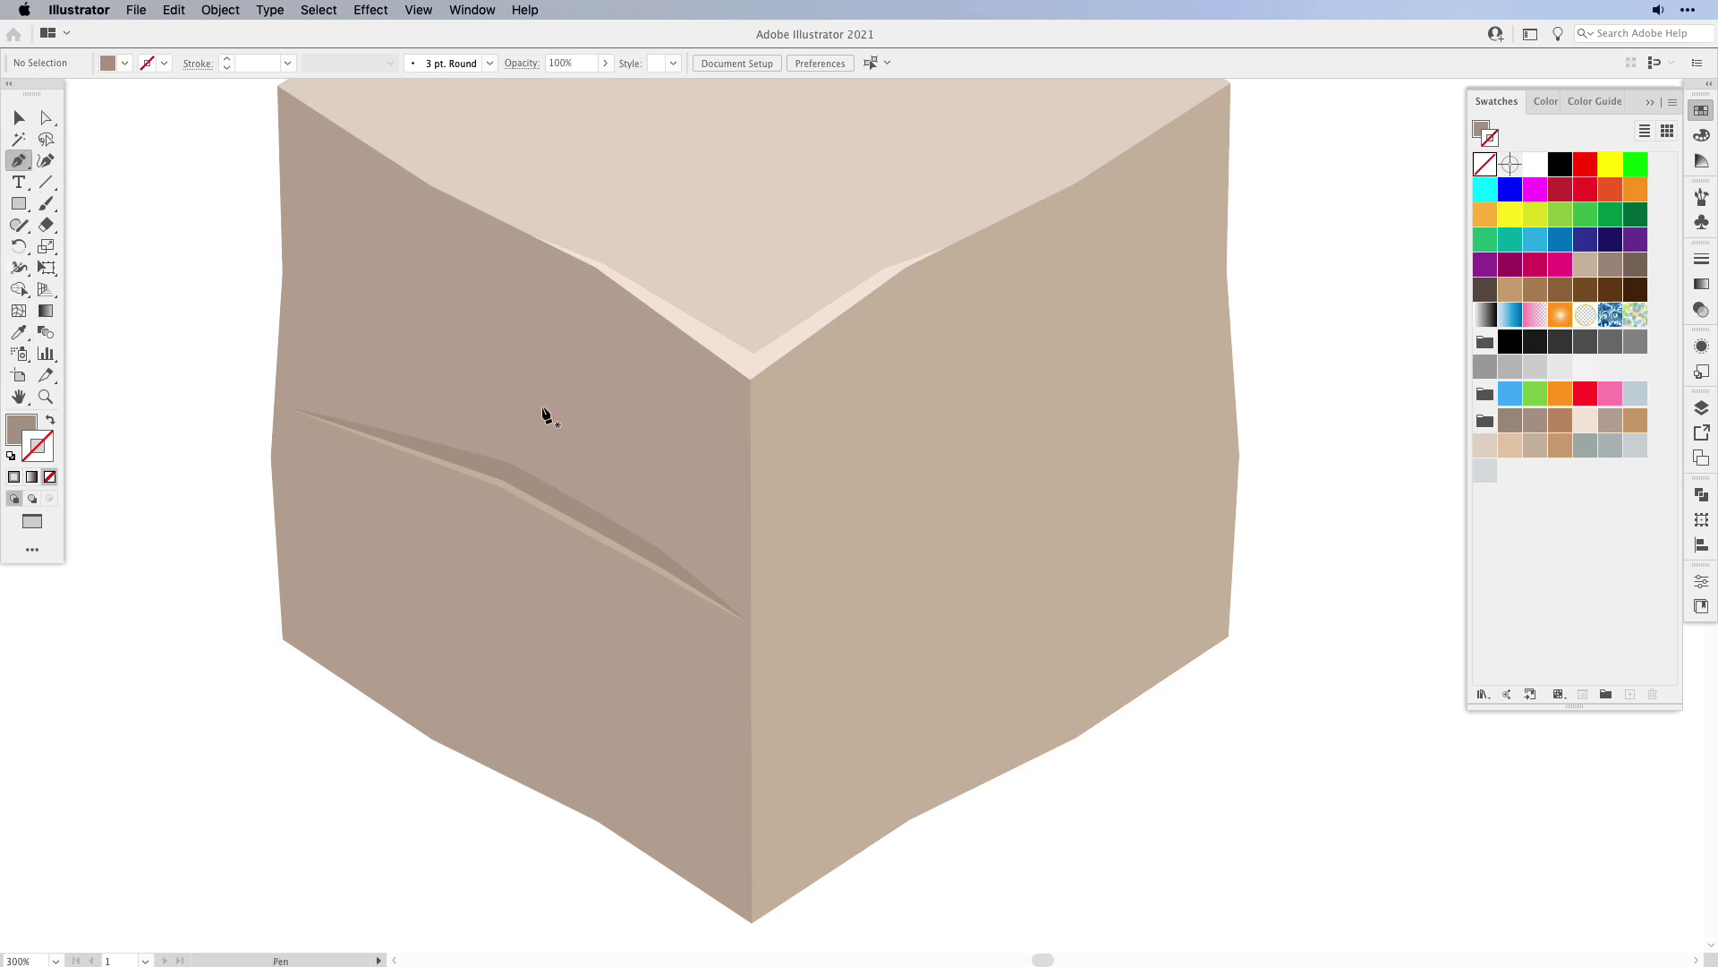
key(super+equal)
key(super+equal)
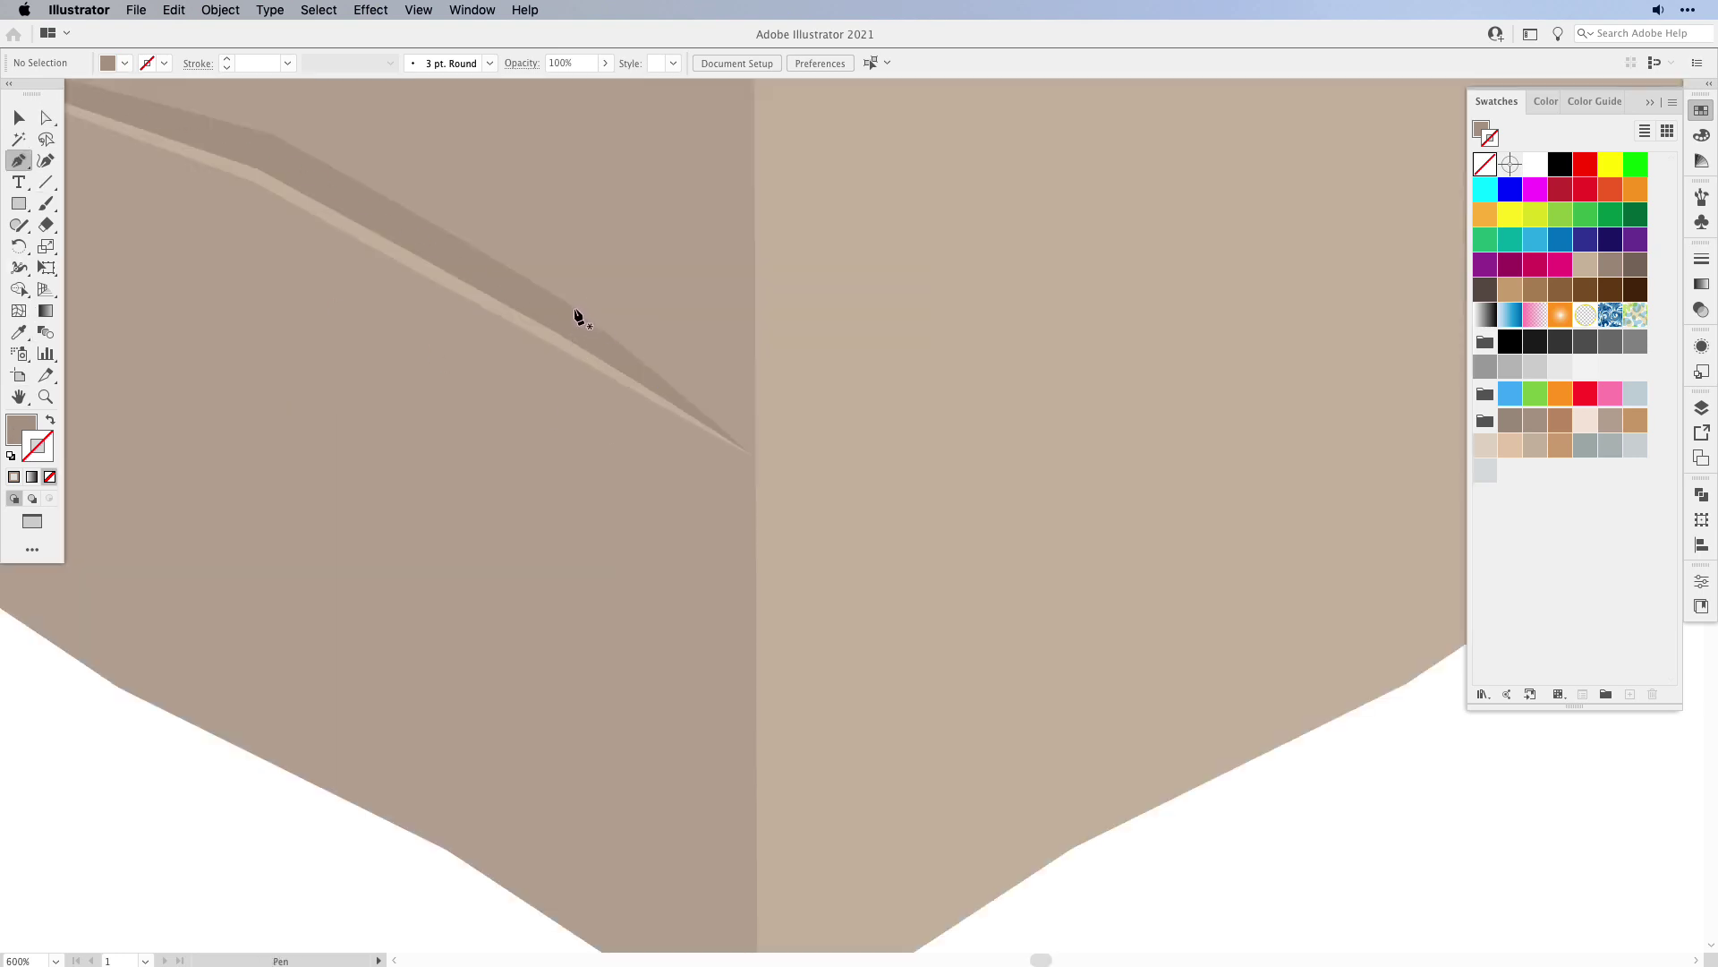
click(574, 310)
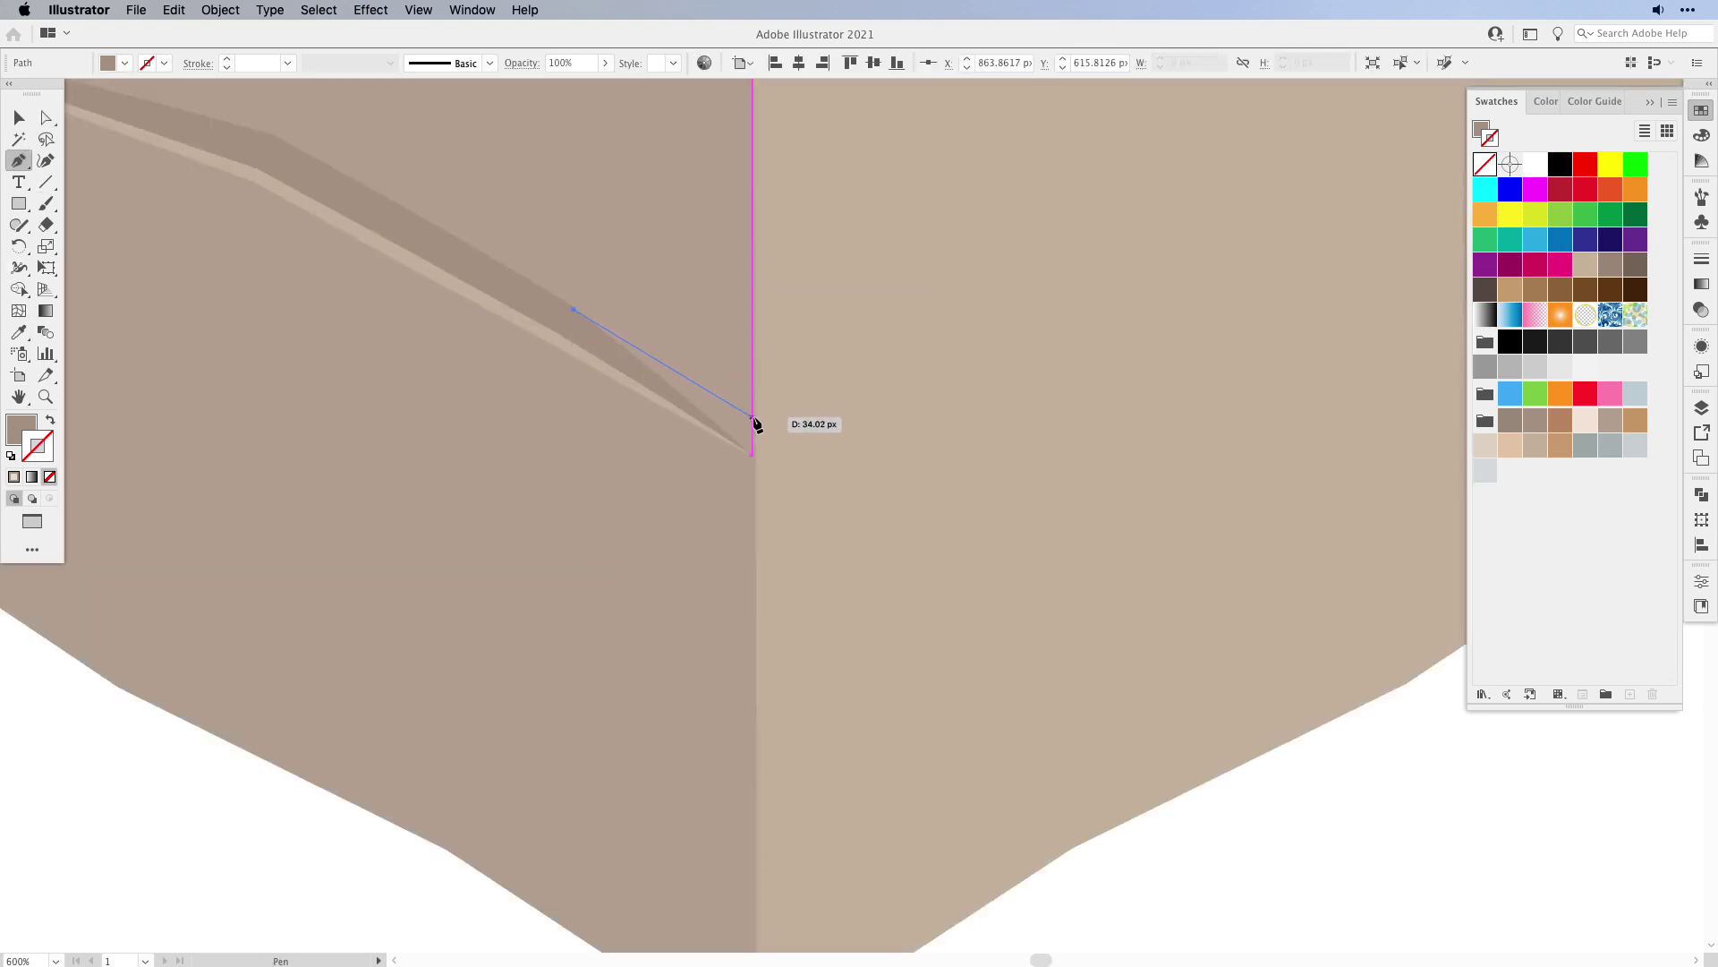
click(755, 413)
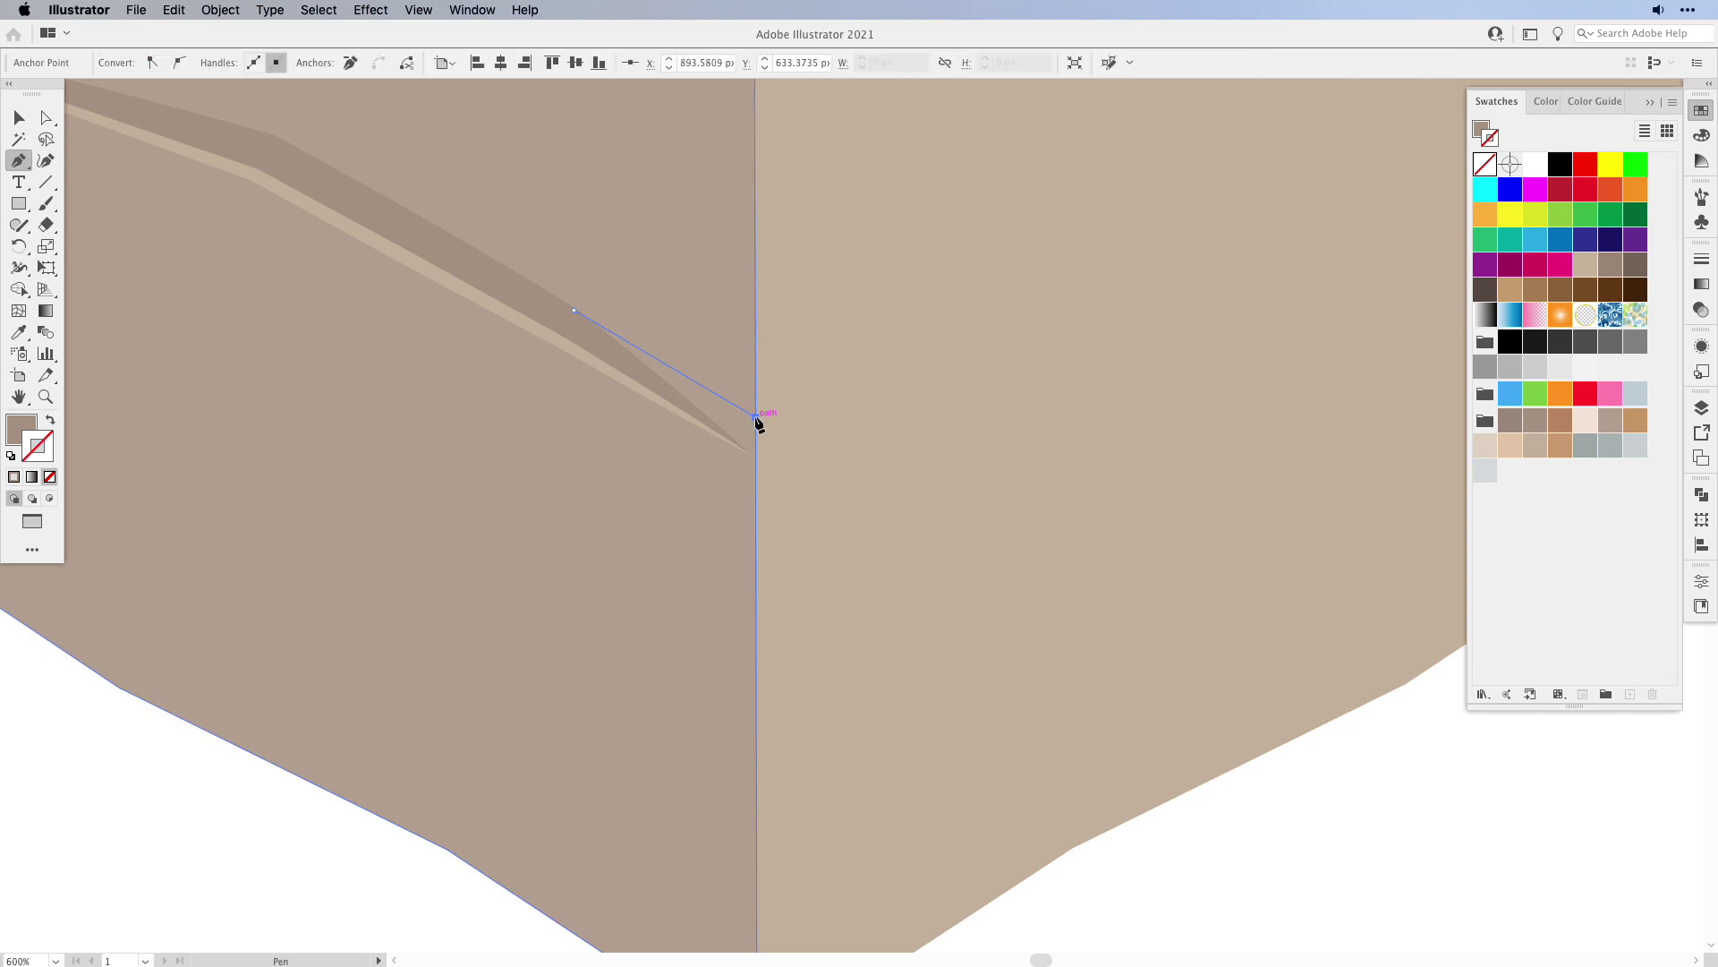
click(822, 395)
click(758, 455)
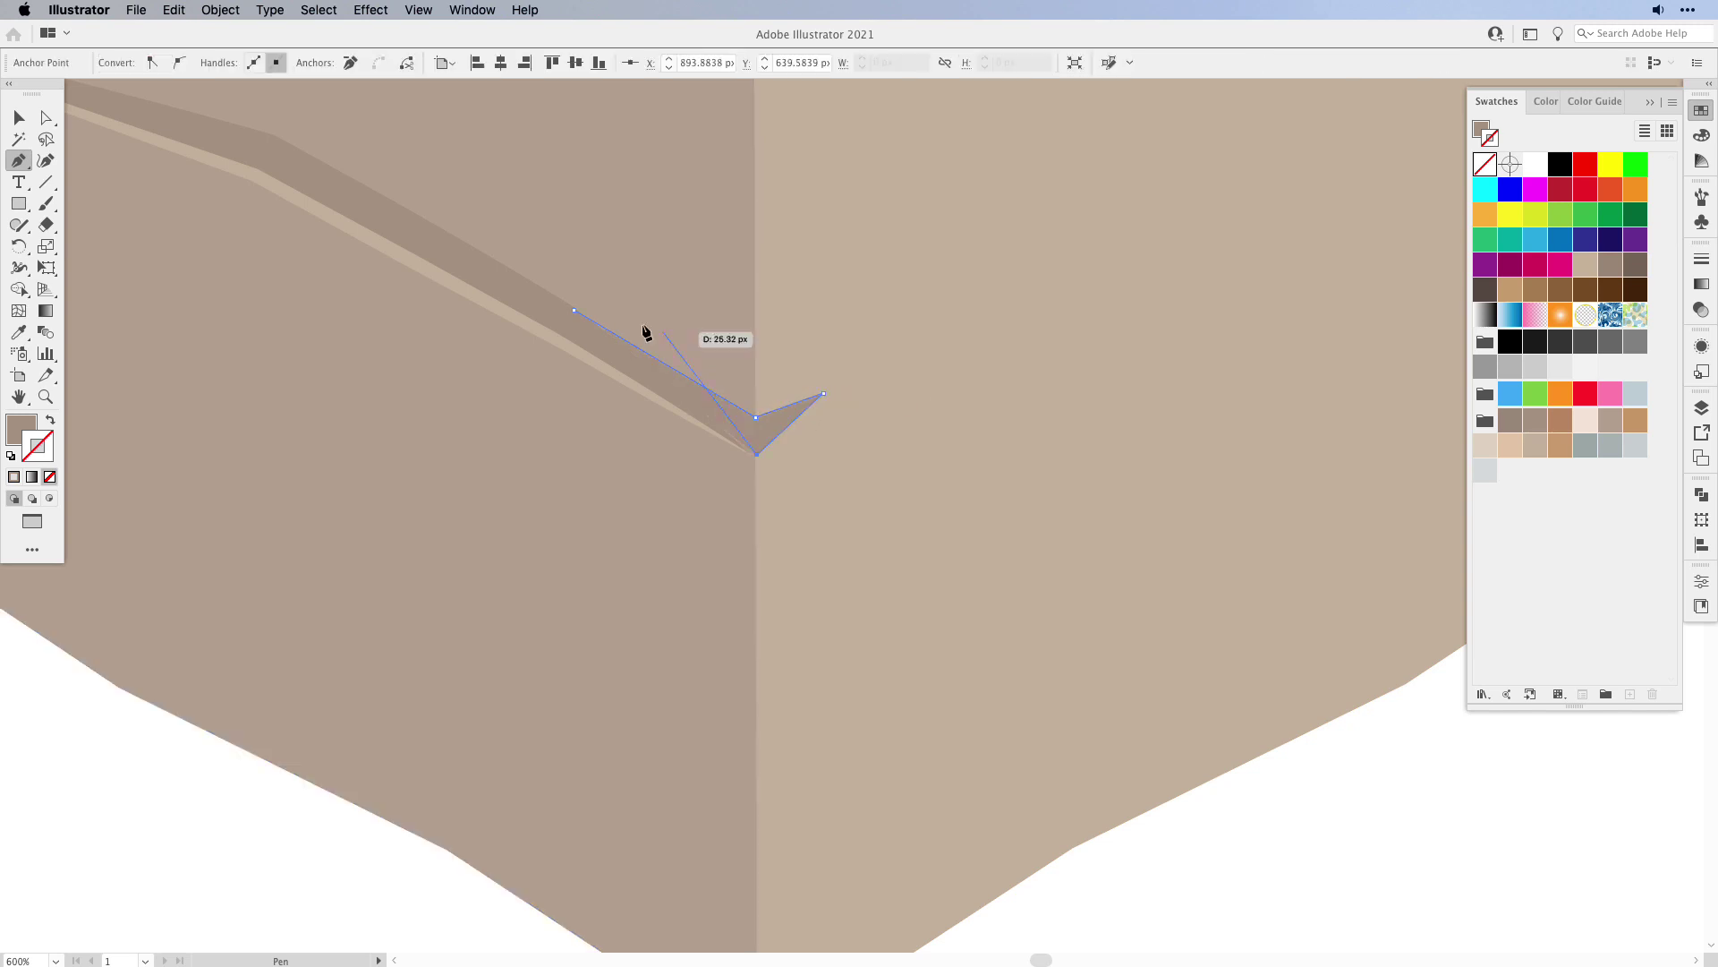
click(574, 309)
key(a)
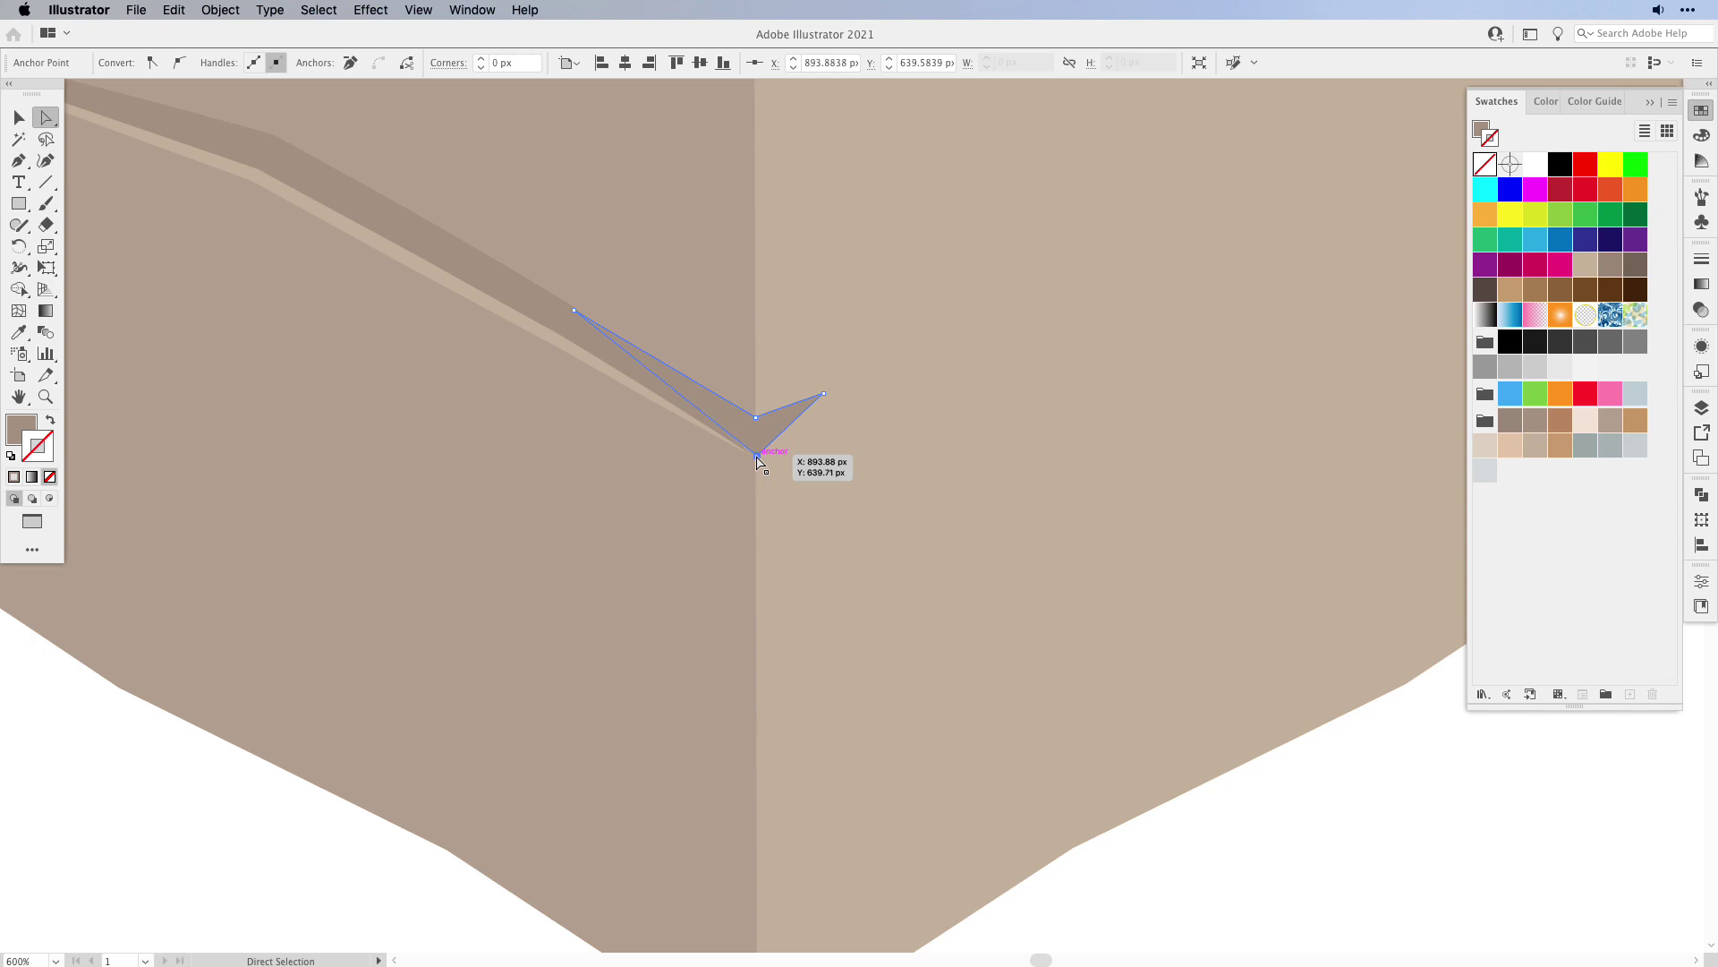
- Lower the bottom anchor of the crack extension slightly along the cube's front vertical edge, then deselect
drag(757, 458, 757, 463)
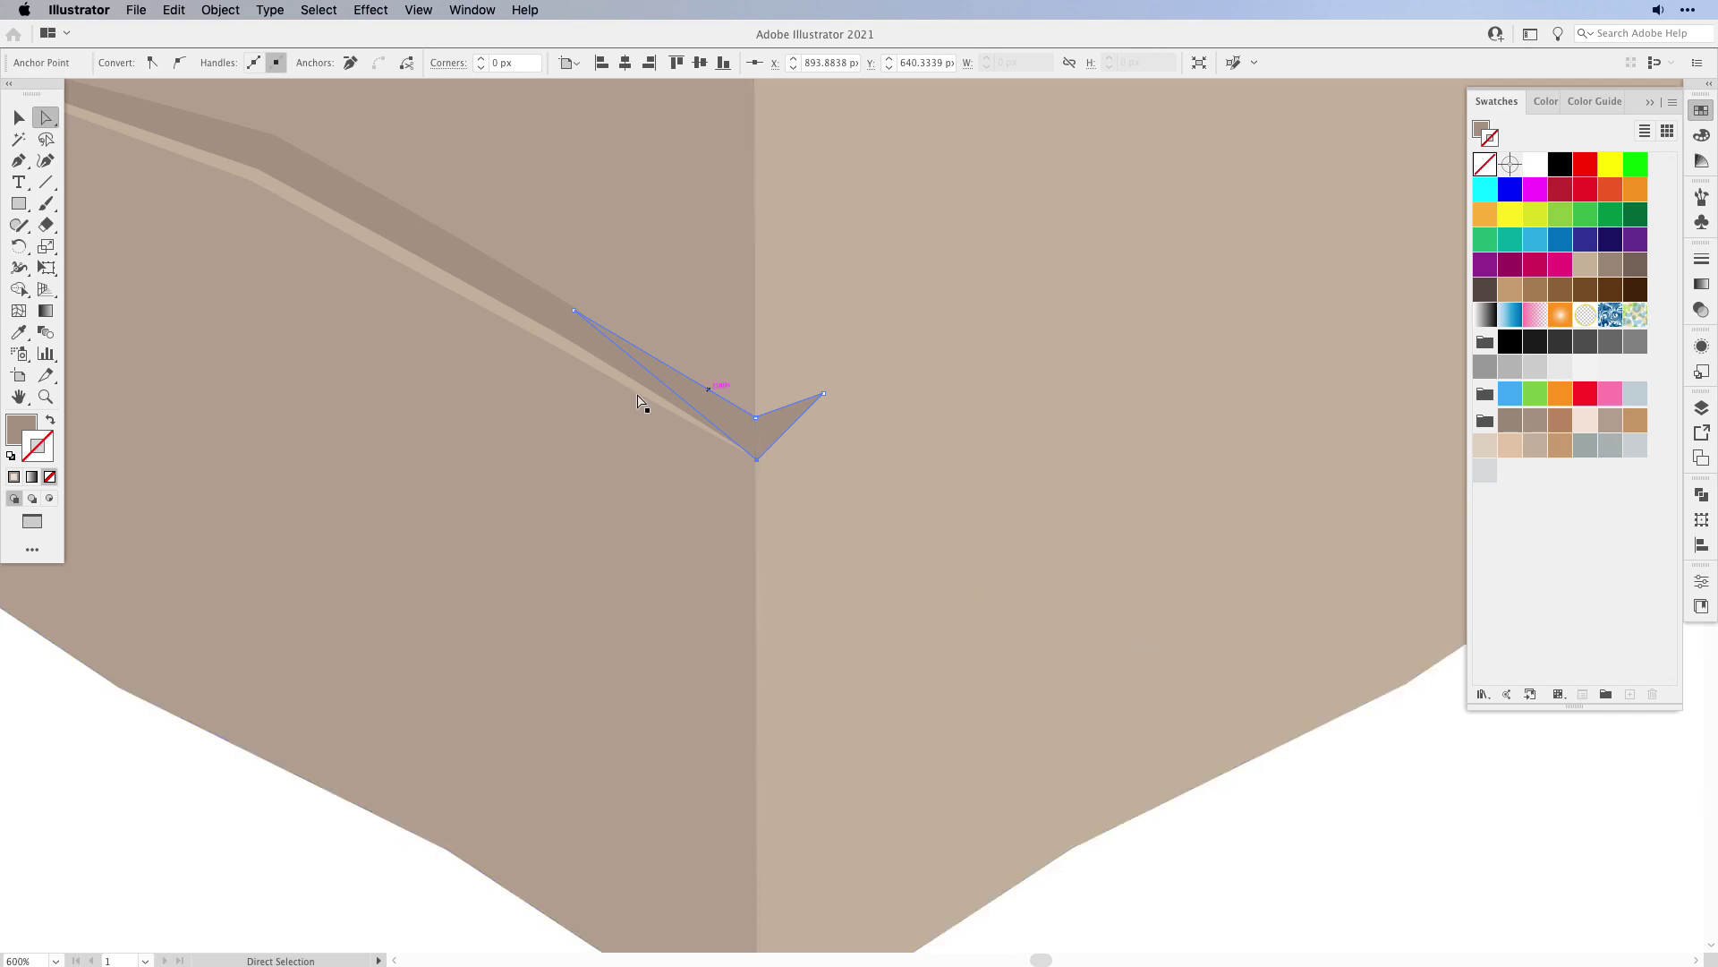
click(1207, 813)
key(super+minus)
key(super+minus)
key(super+minus)
key(super+minus)
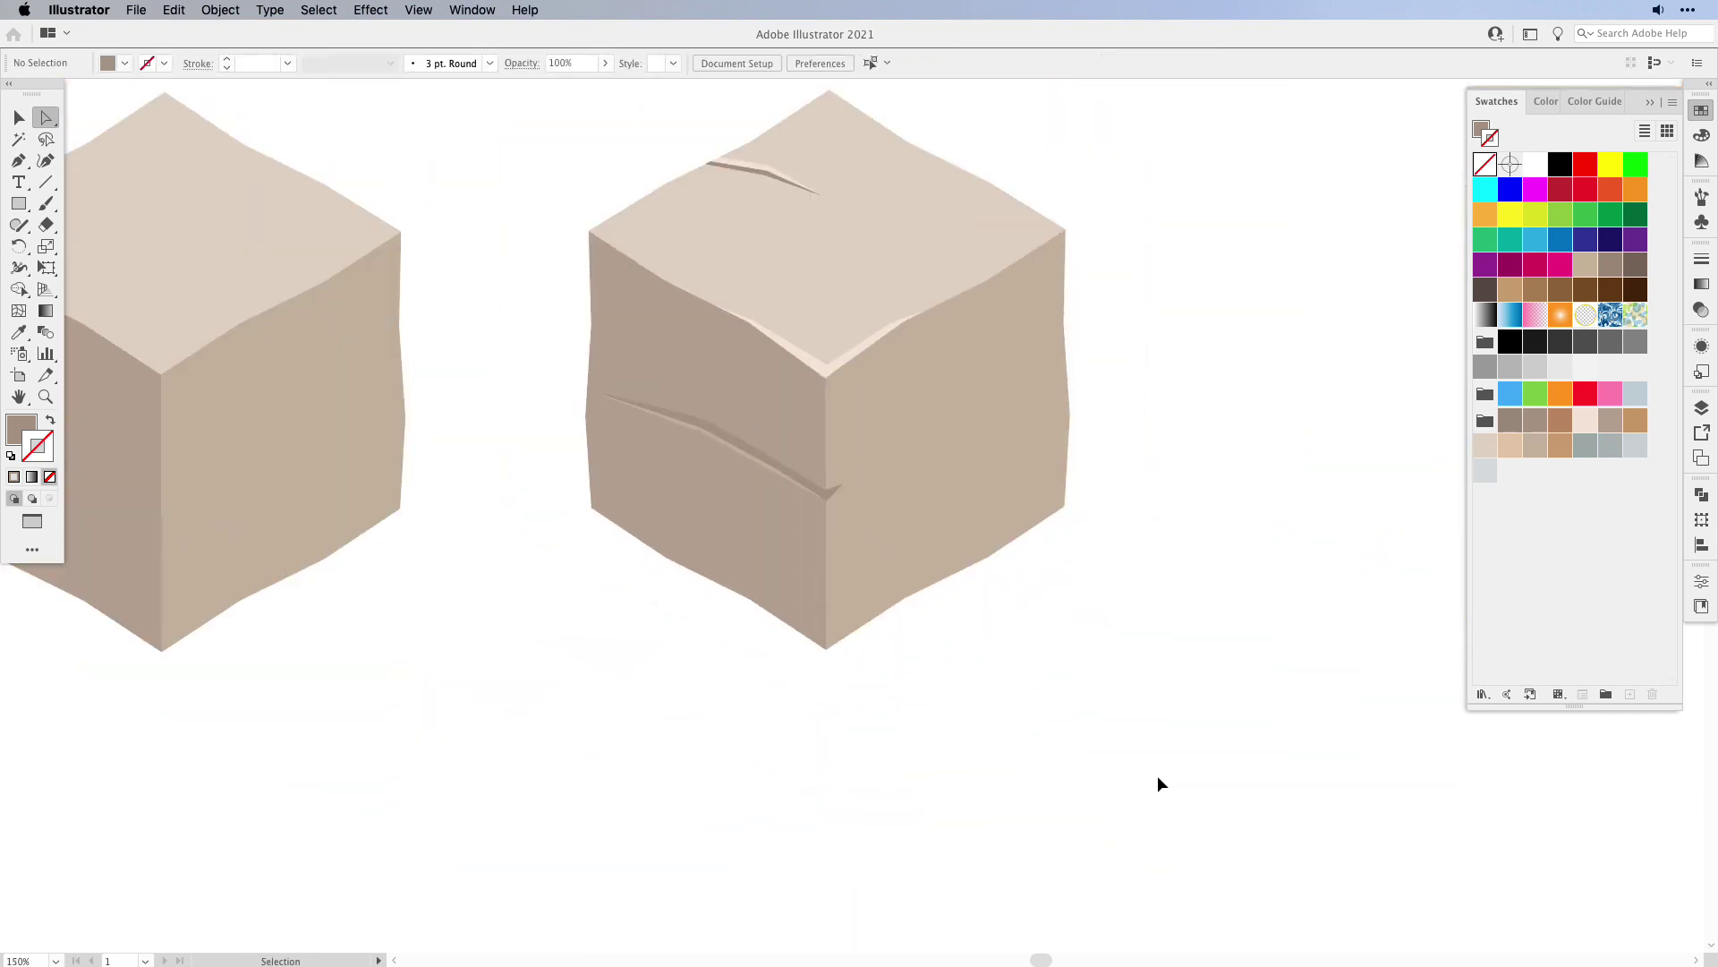
- Draw a narrow triangular crack in the dark crack colour, rising from the lower edge of the right face
drag(592, 422, 497, 517)
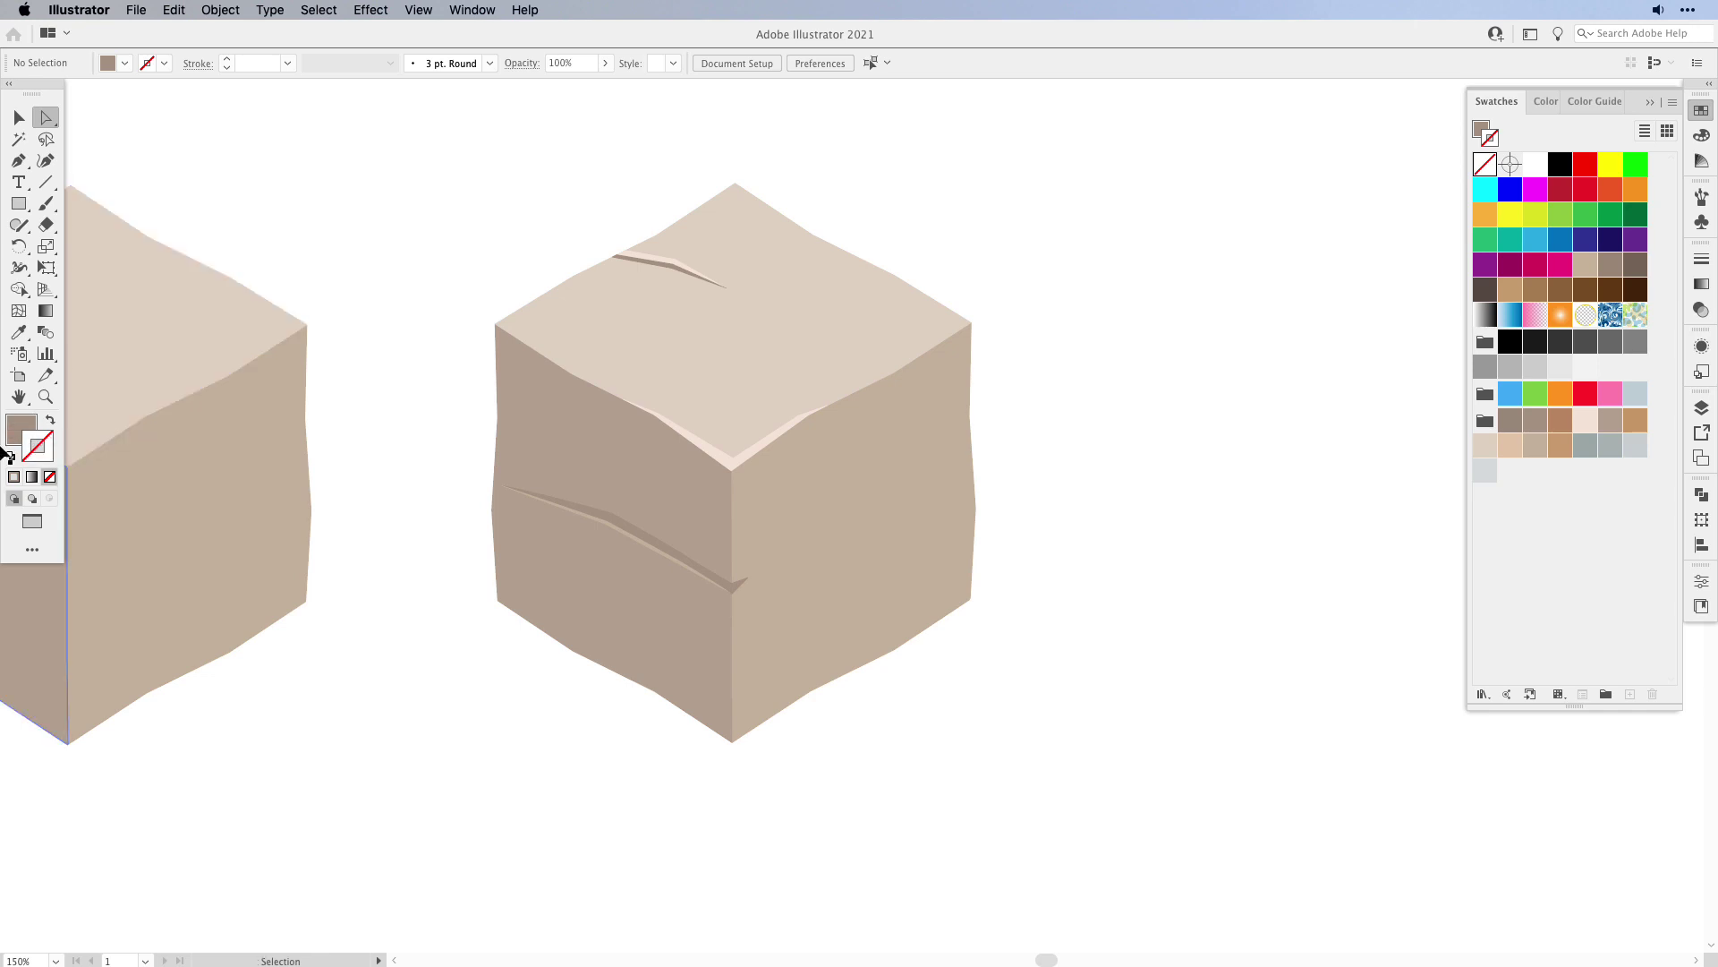
key(super+equal)
key(super+equal)
key(p)
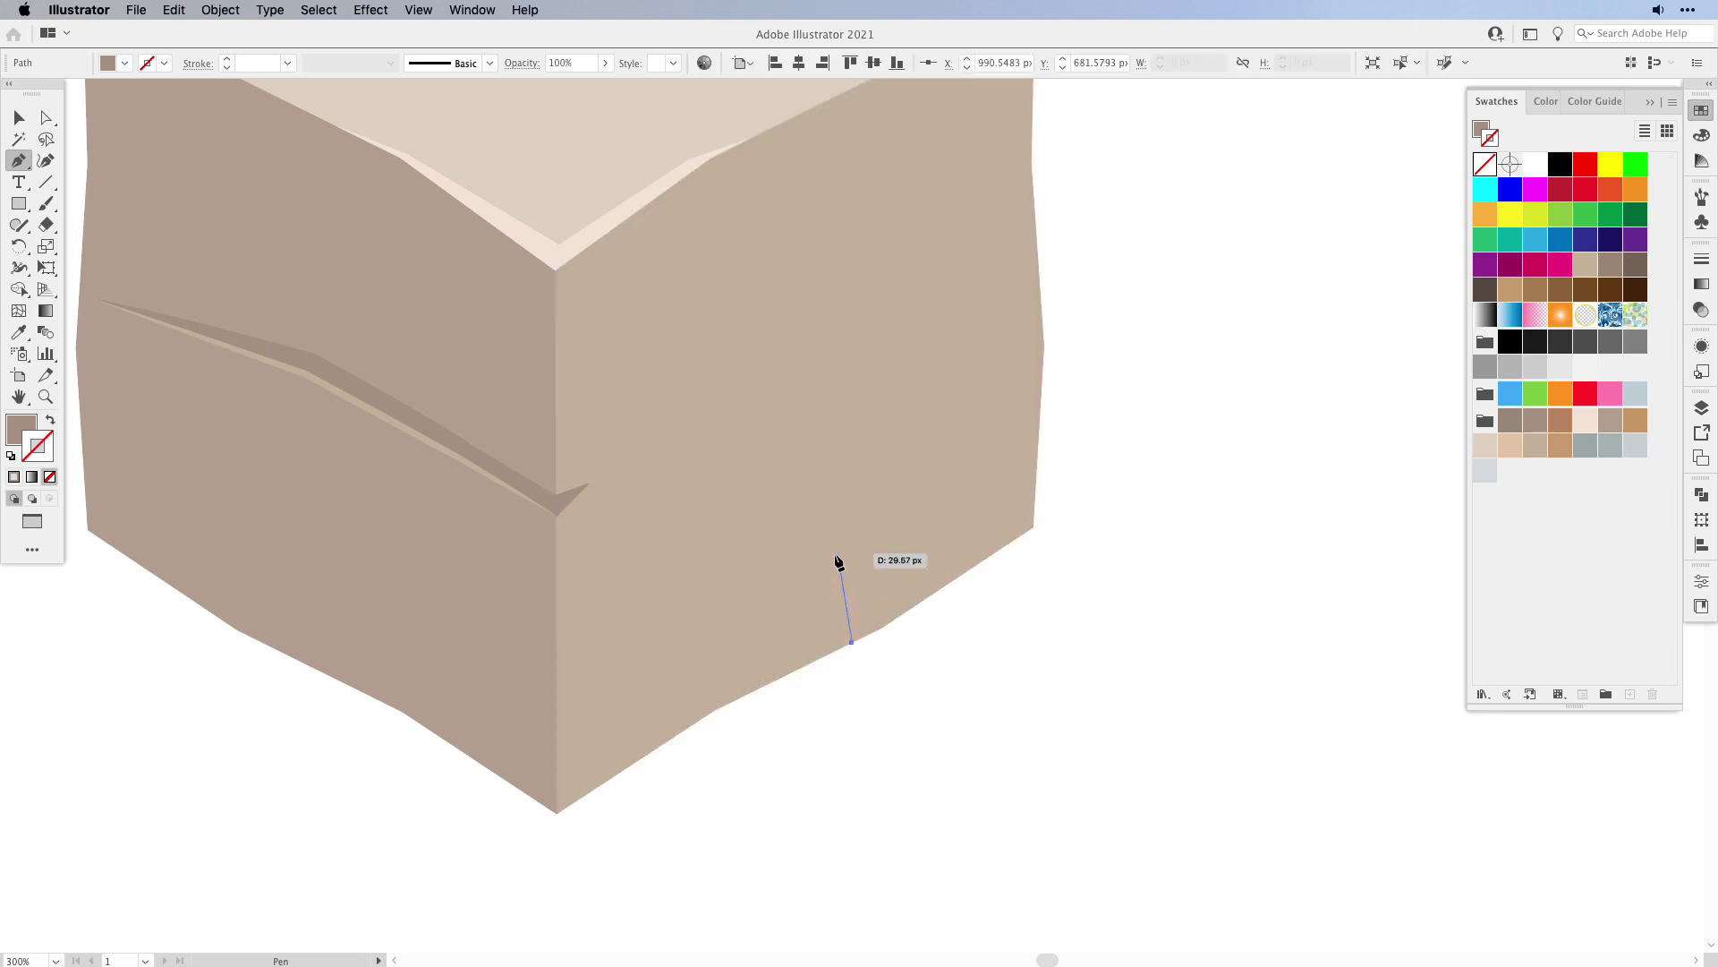
click(832, 538)
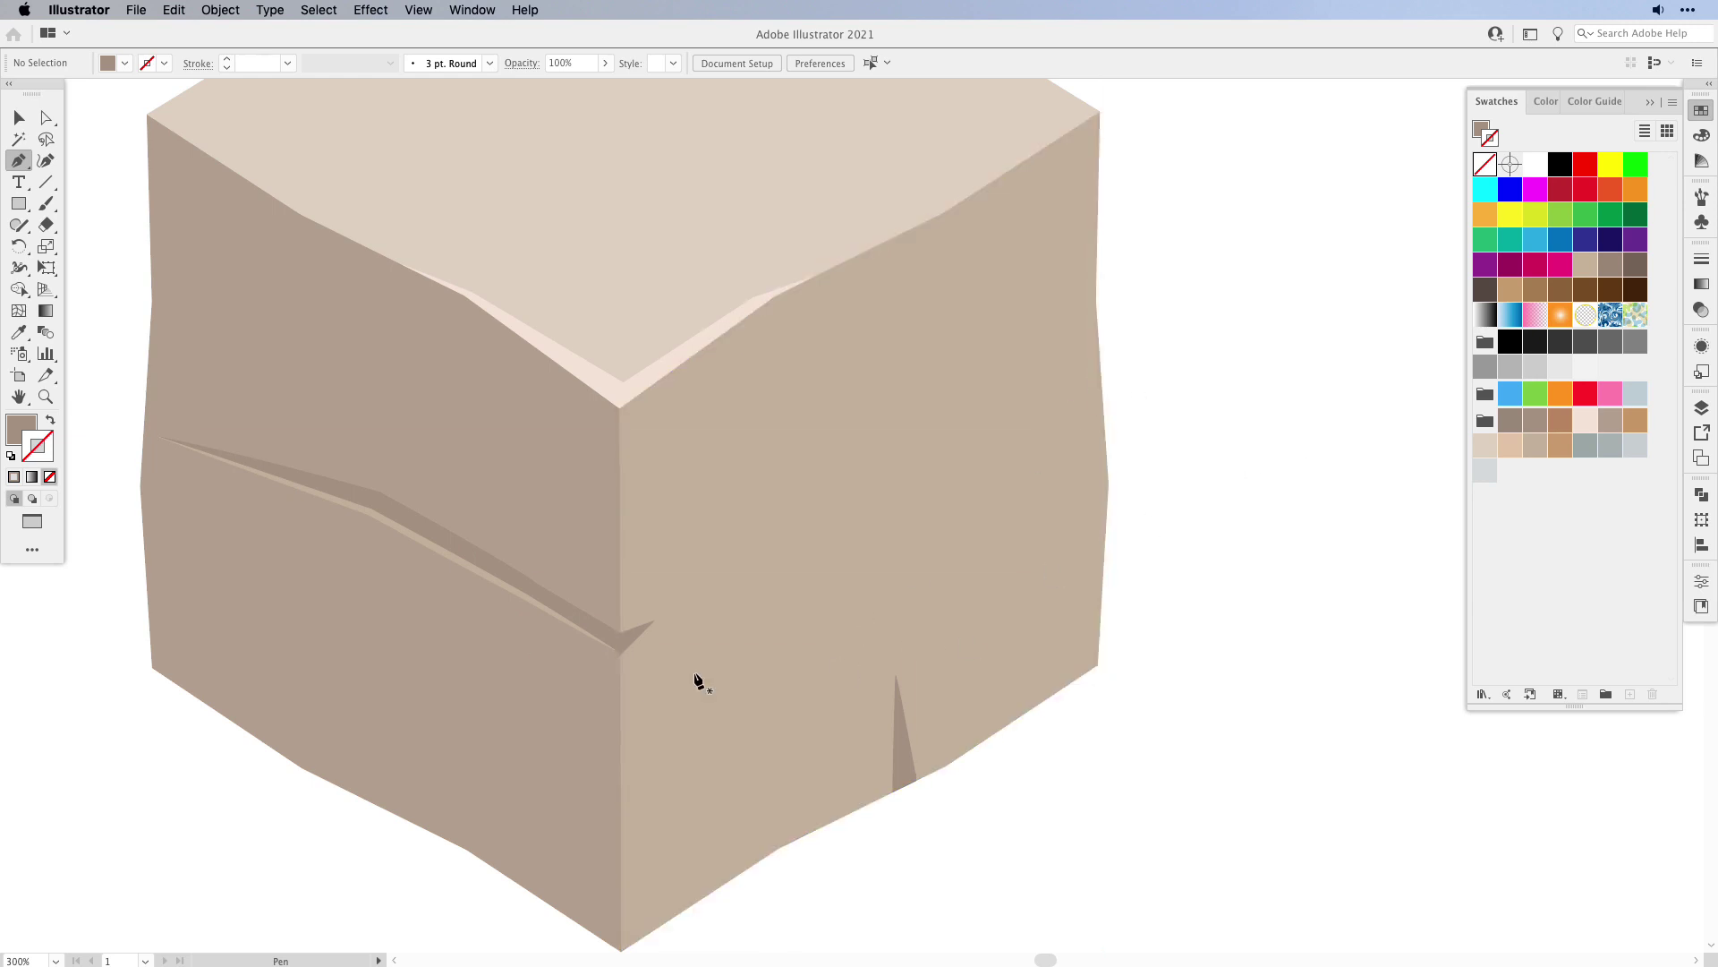
- Draw a long triangular dark crack running from the right face's outer edge inward toward its centre, then deselect
click(1103, 416)
click(879, 543)
click(1105, 441)
click(1102, 416)
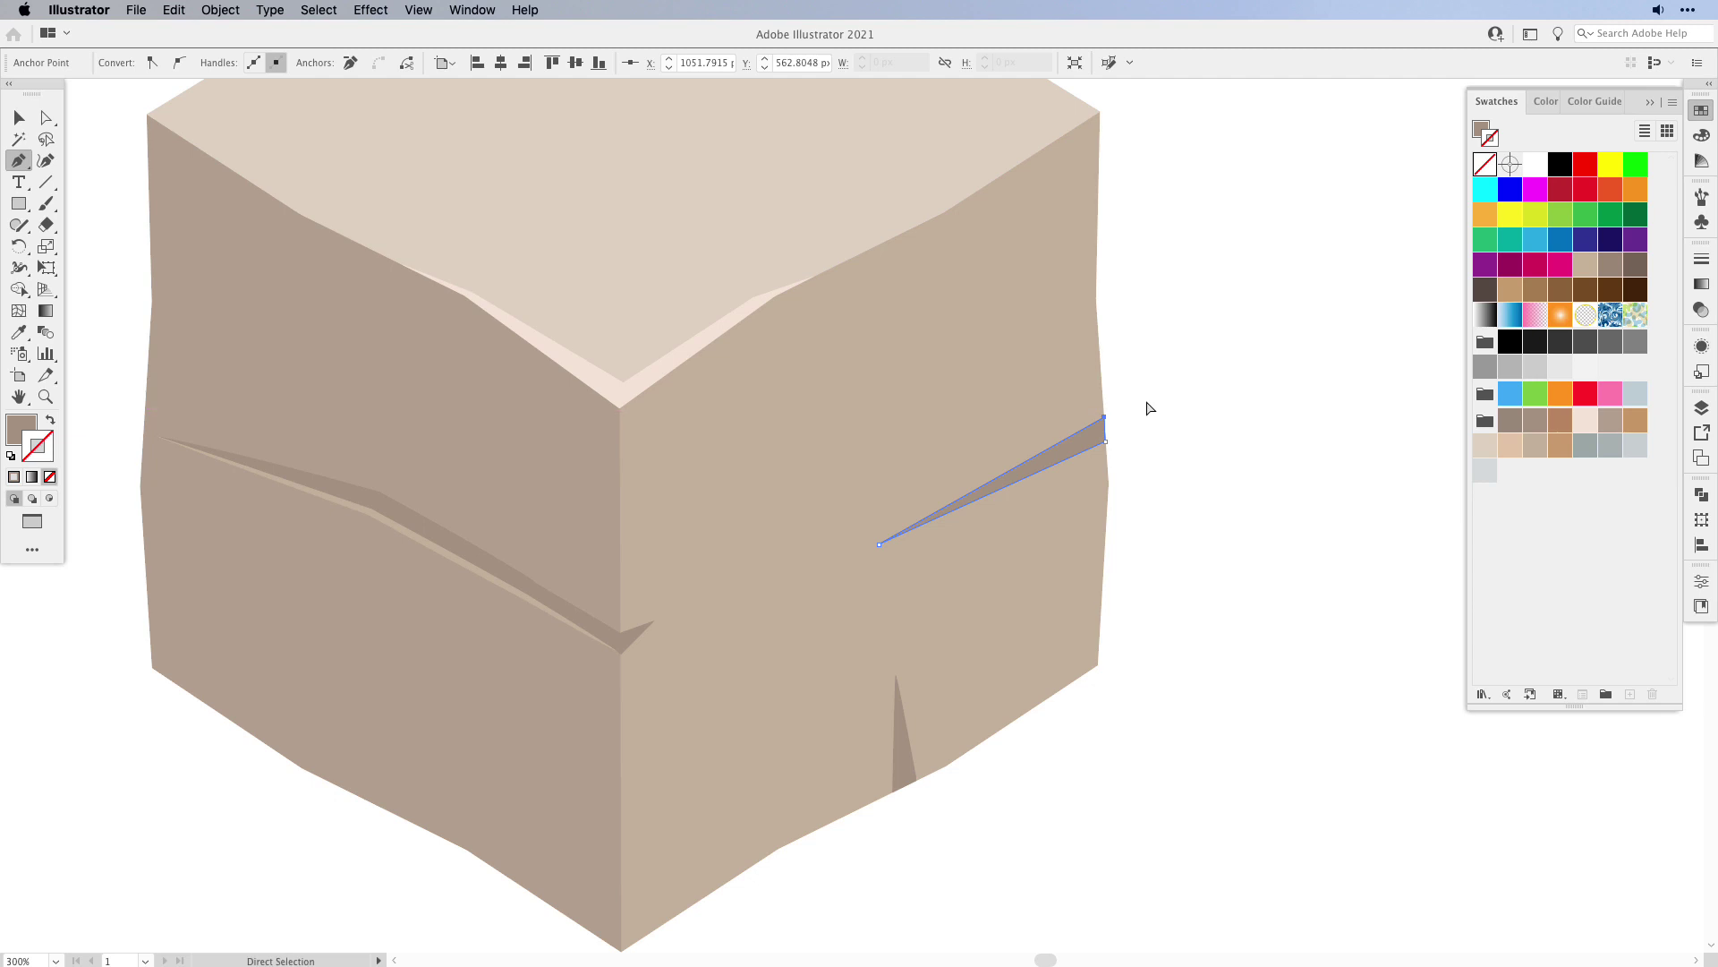
super+click(1147, 408)
- Draw a thin triangular highlight directly below the outer-edge crack, filled with the pale colour of the front corner highlight
key(a)
click(644, 390)
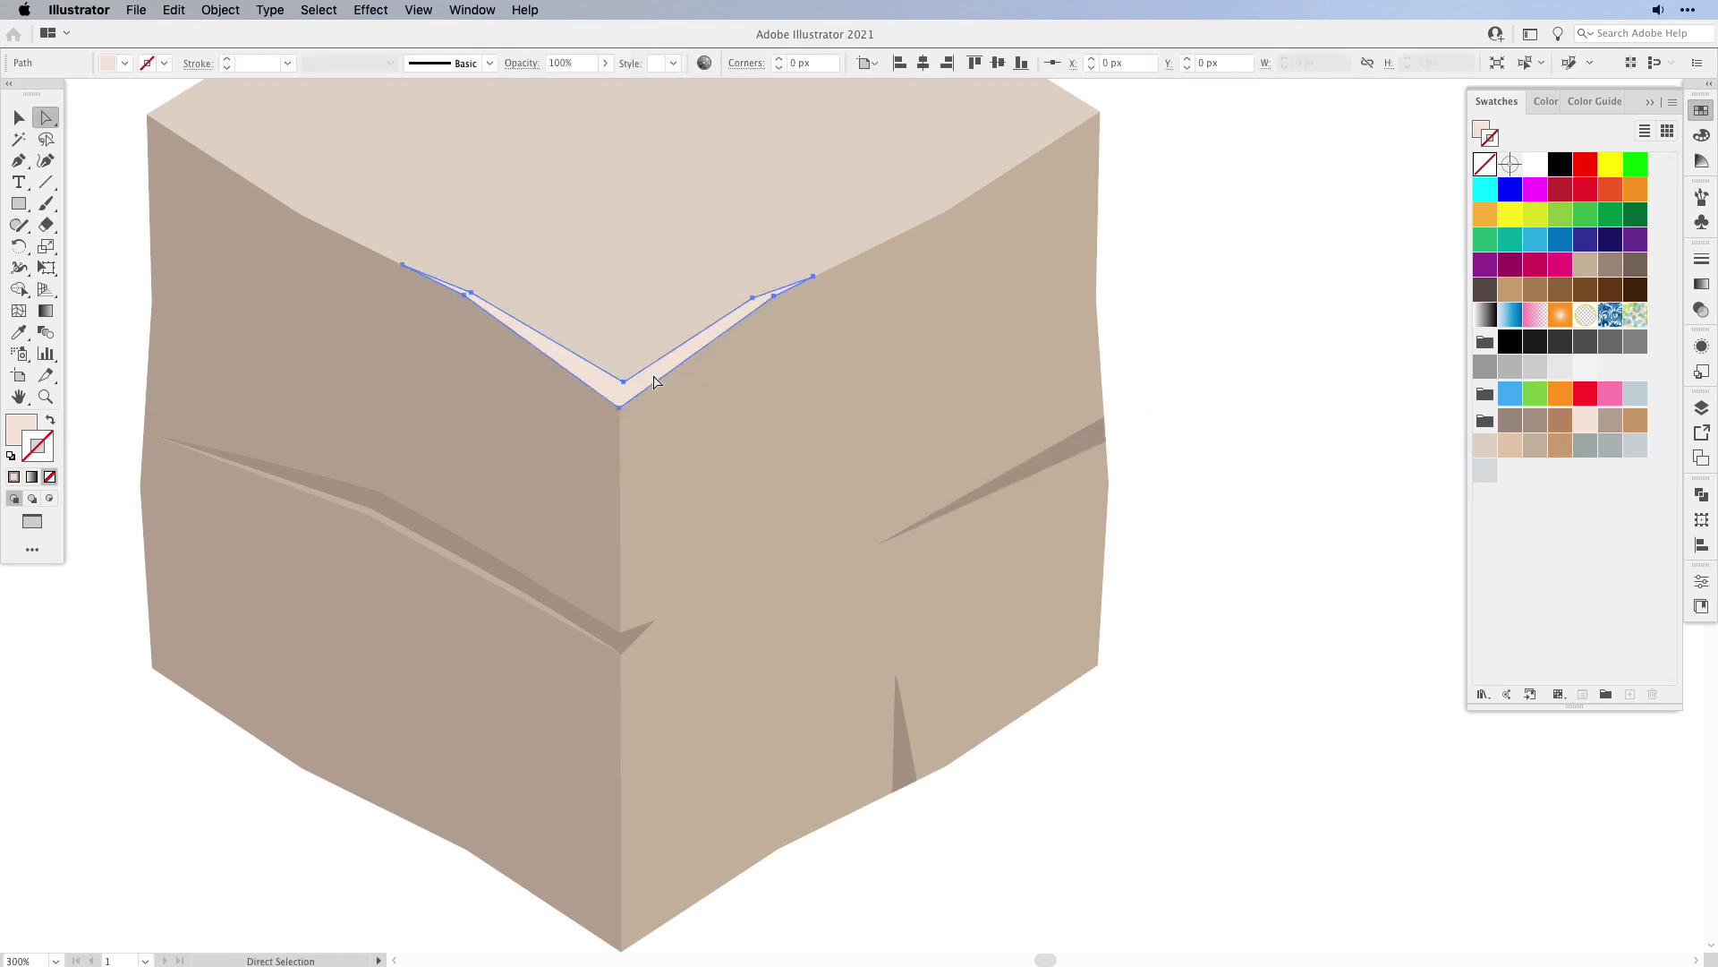
key(p)
super+click(1143, 405)
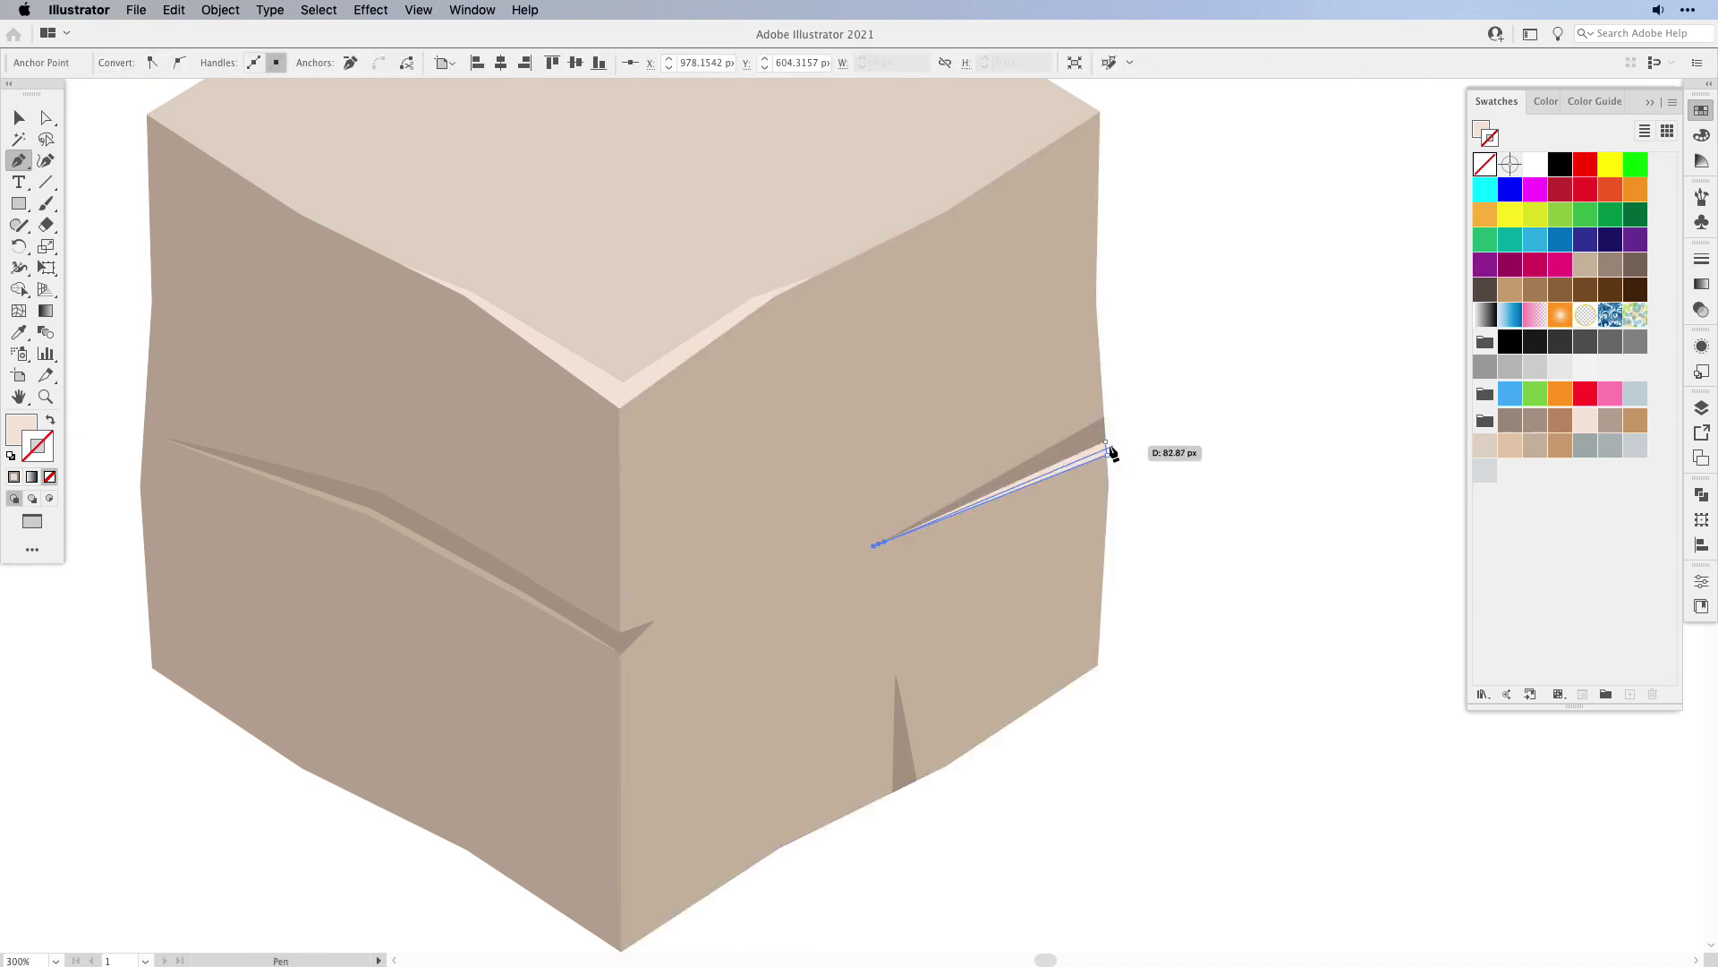
key(super+minus)
key(super+minus)
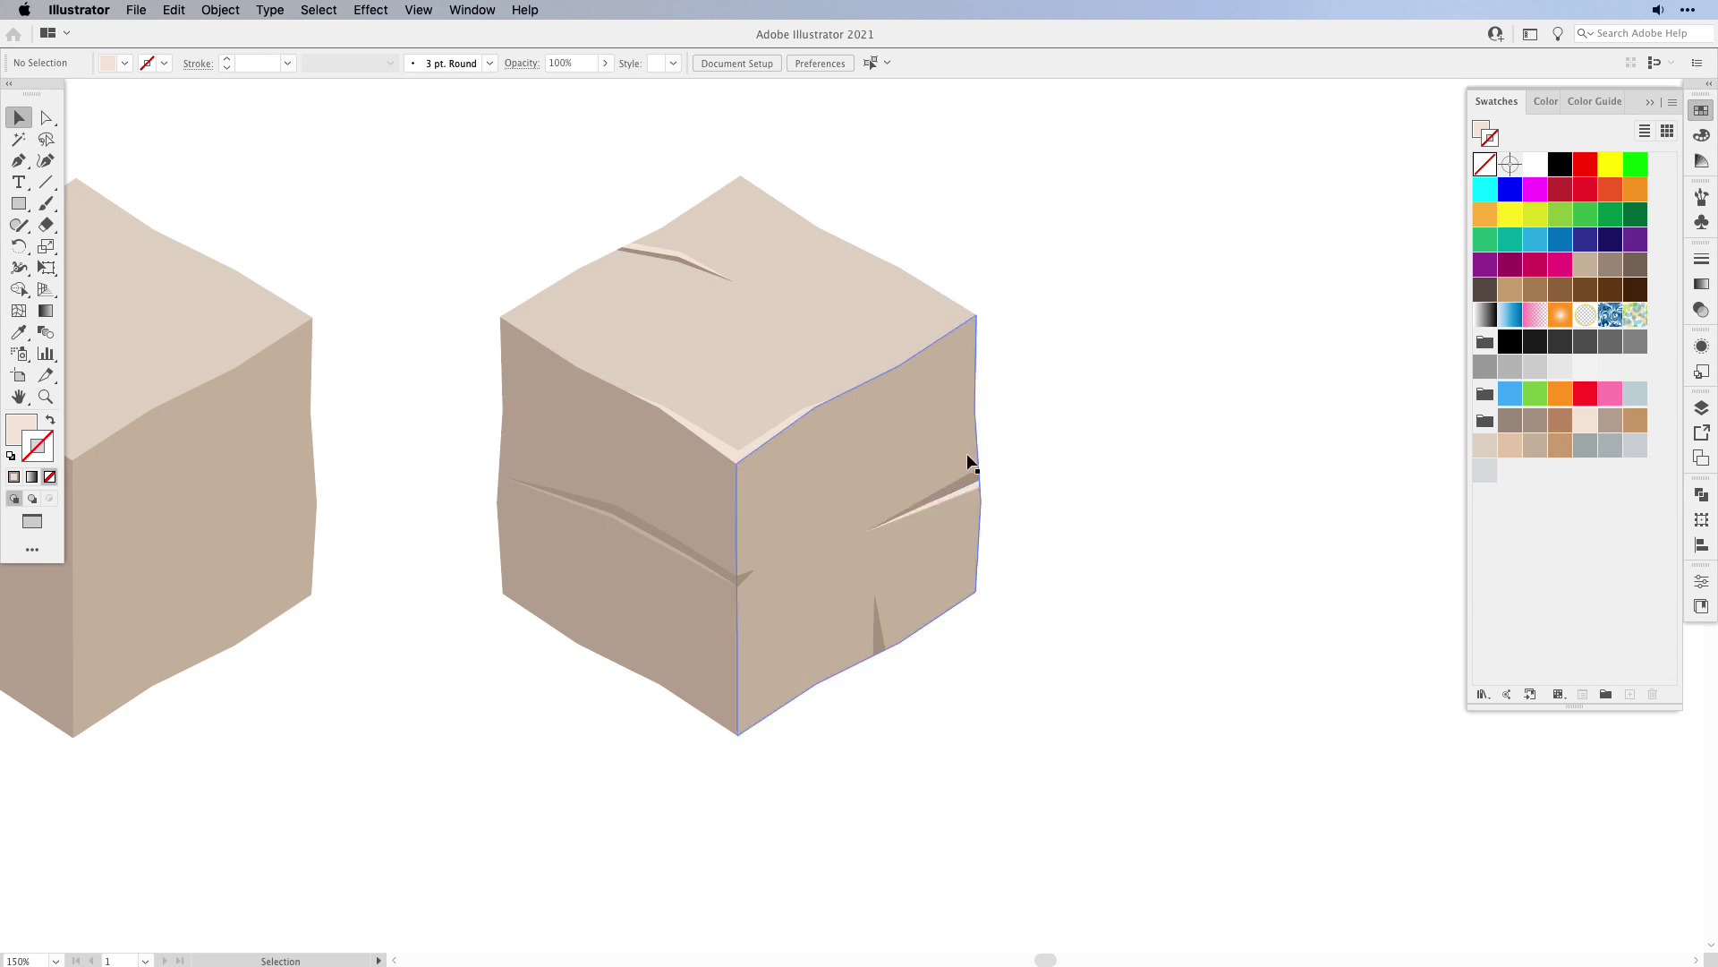
- Select both the outer-edge crack and its pale highlight on the right face and lock them
key(z)
drag(913, 395, 1124, 793)
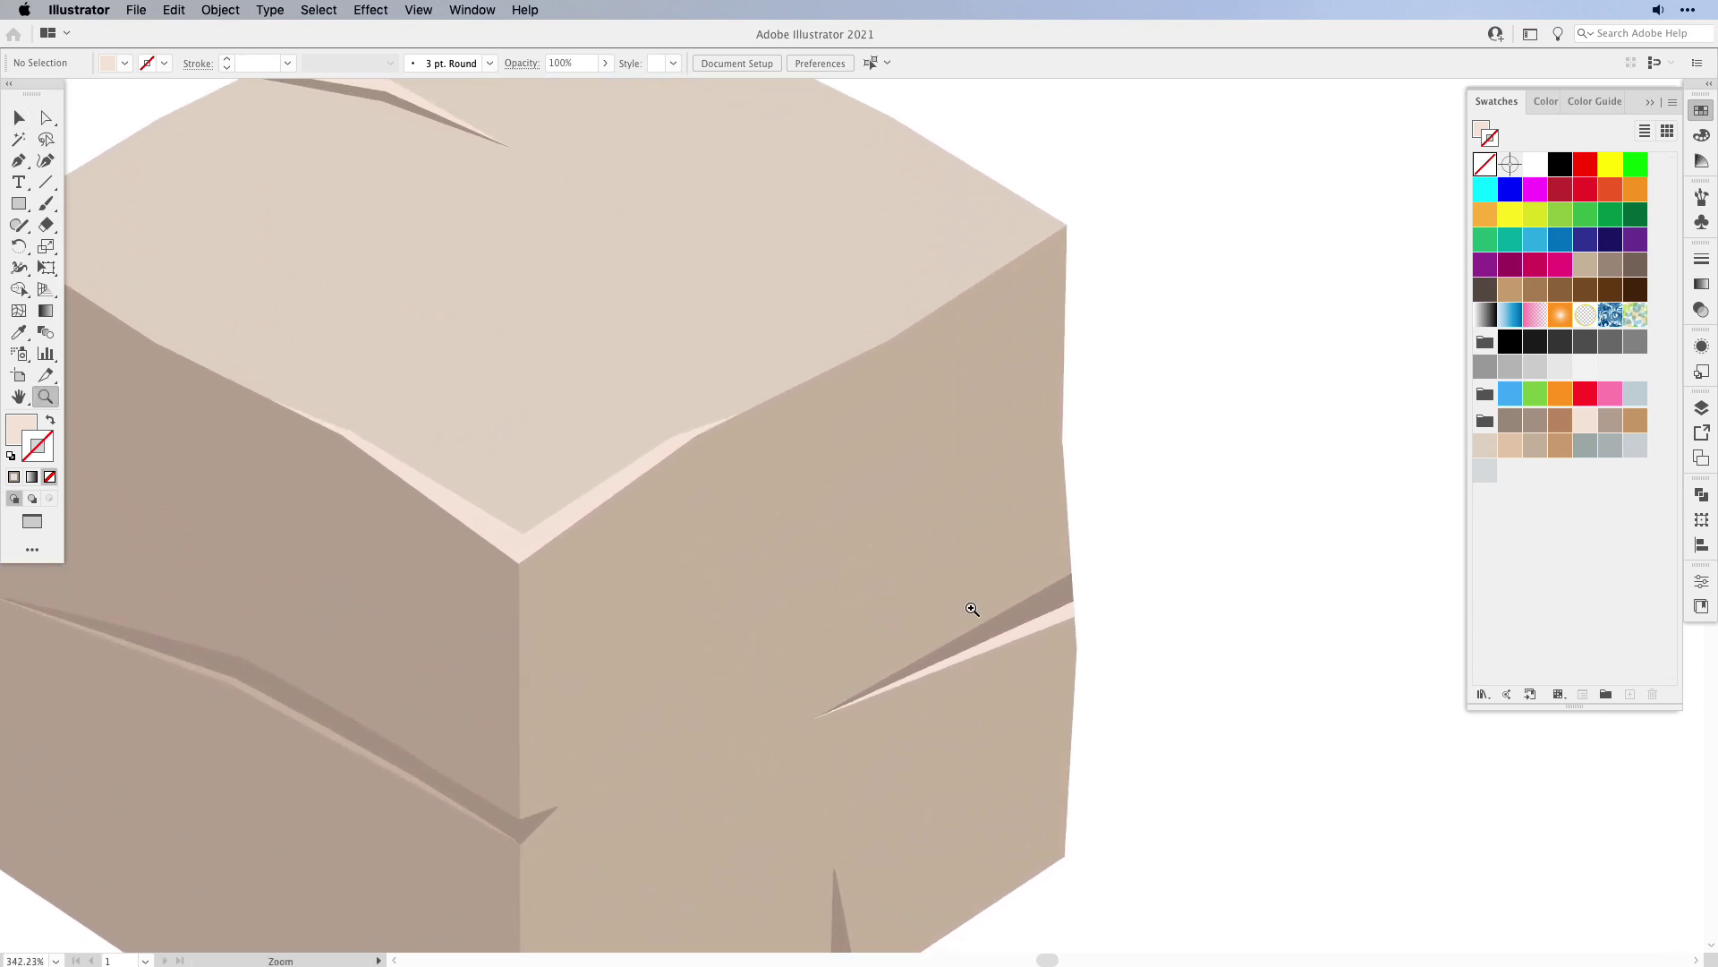
drag(972, 609, 1182, 579)
key(v)
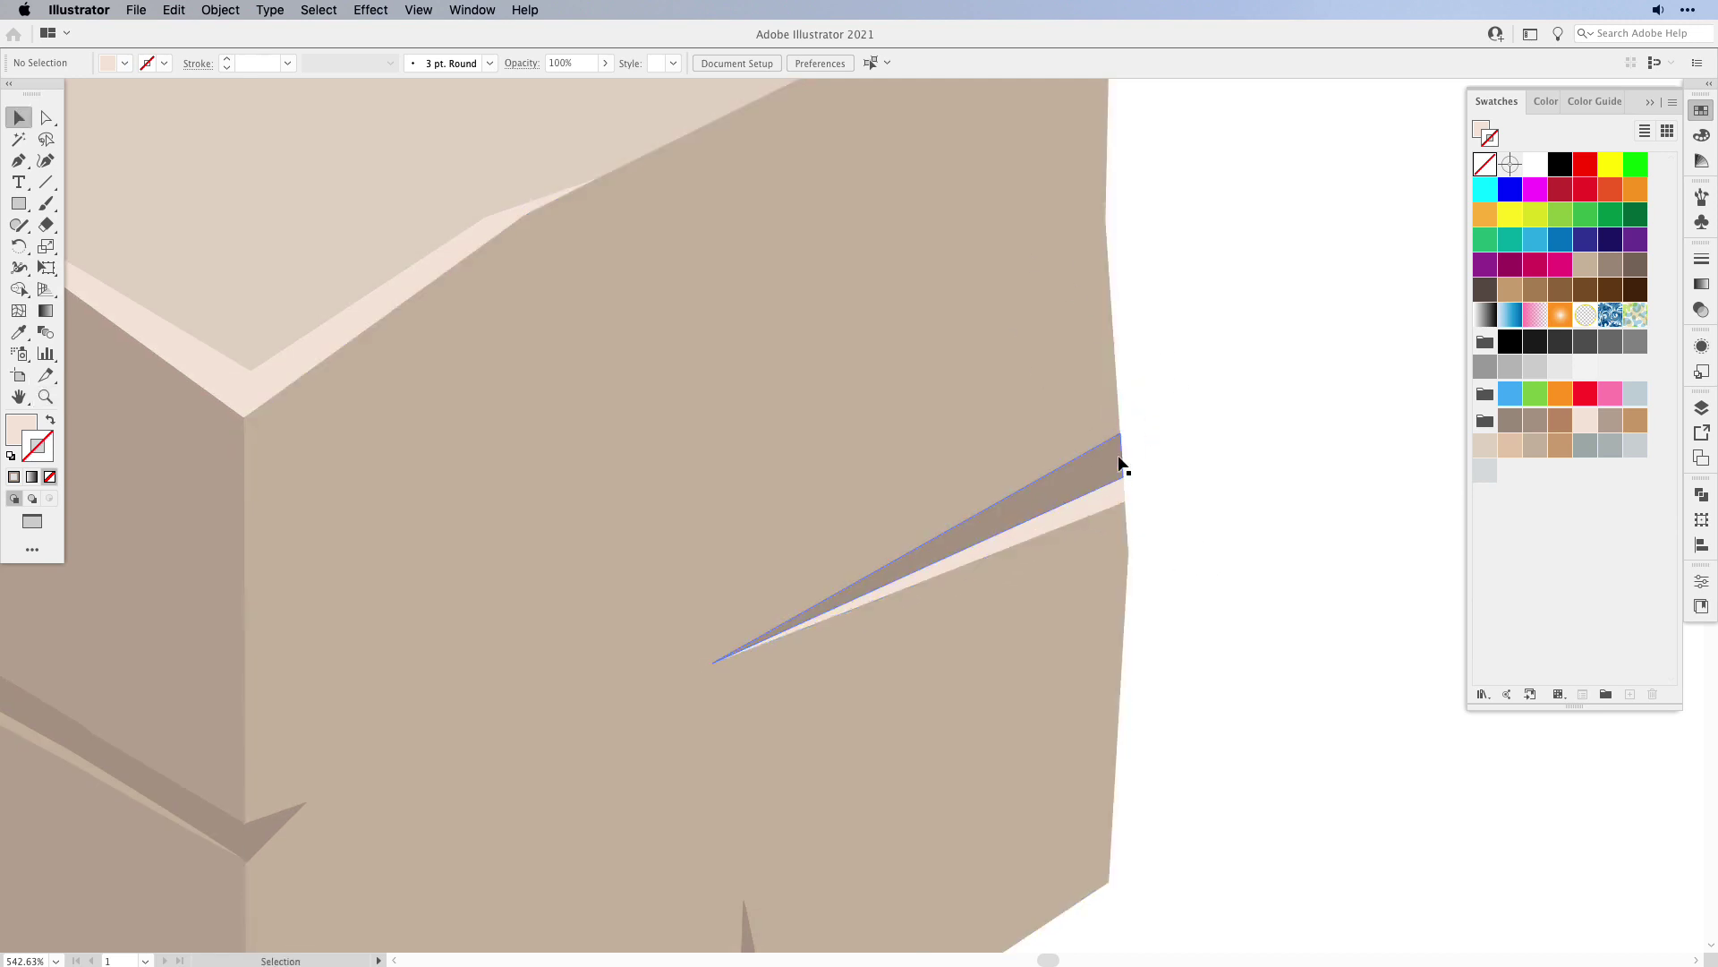
click(1099, 484)
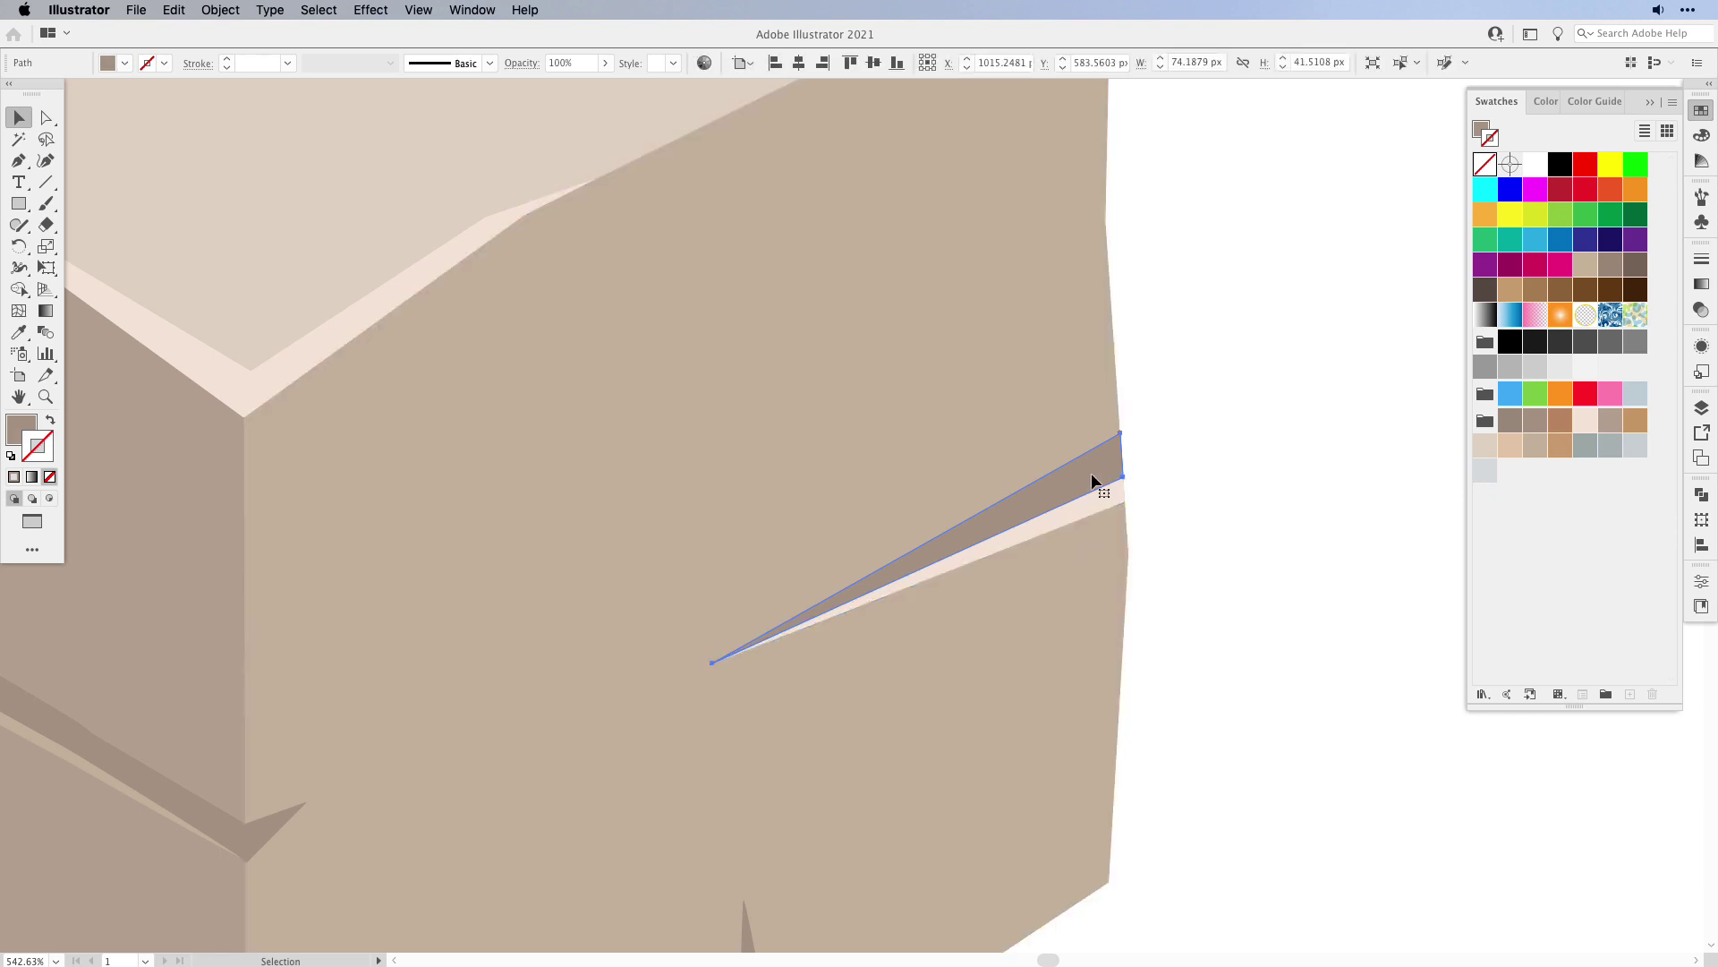
click(1190, 523)
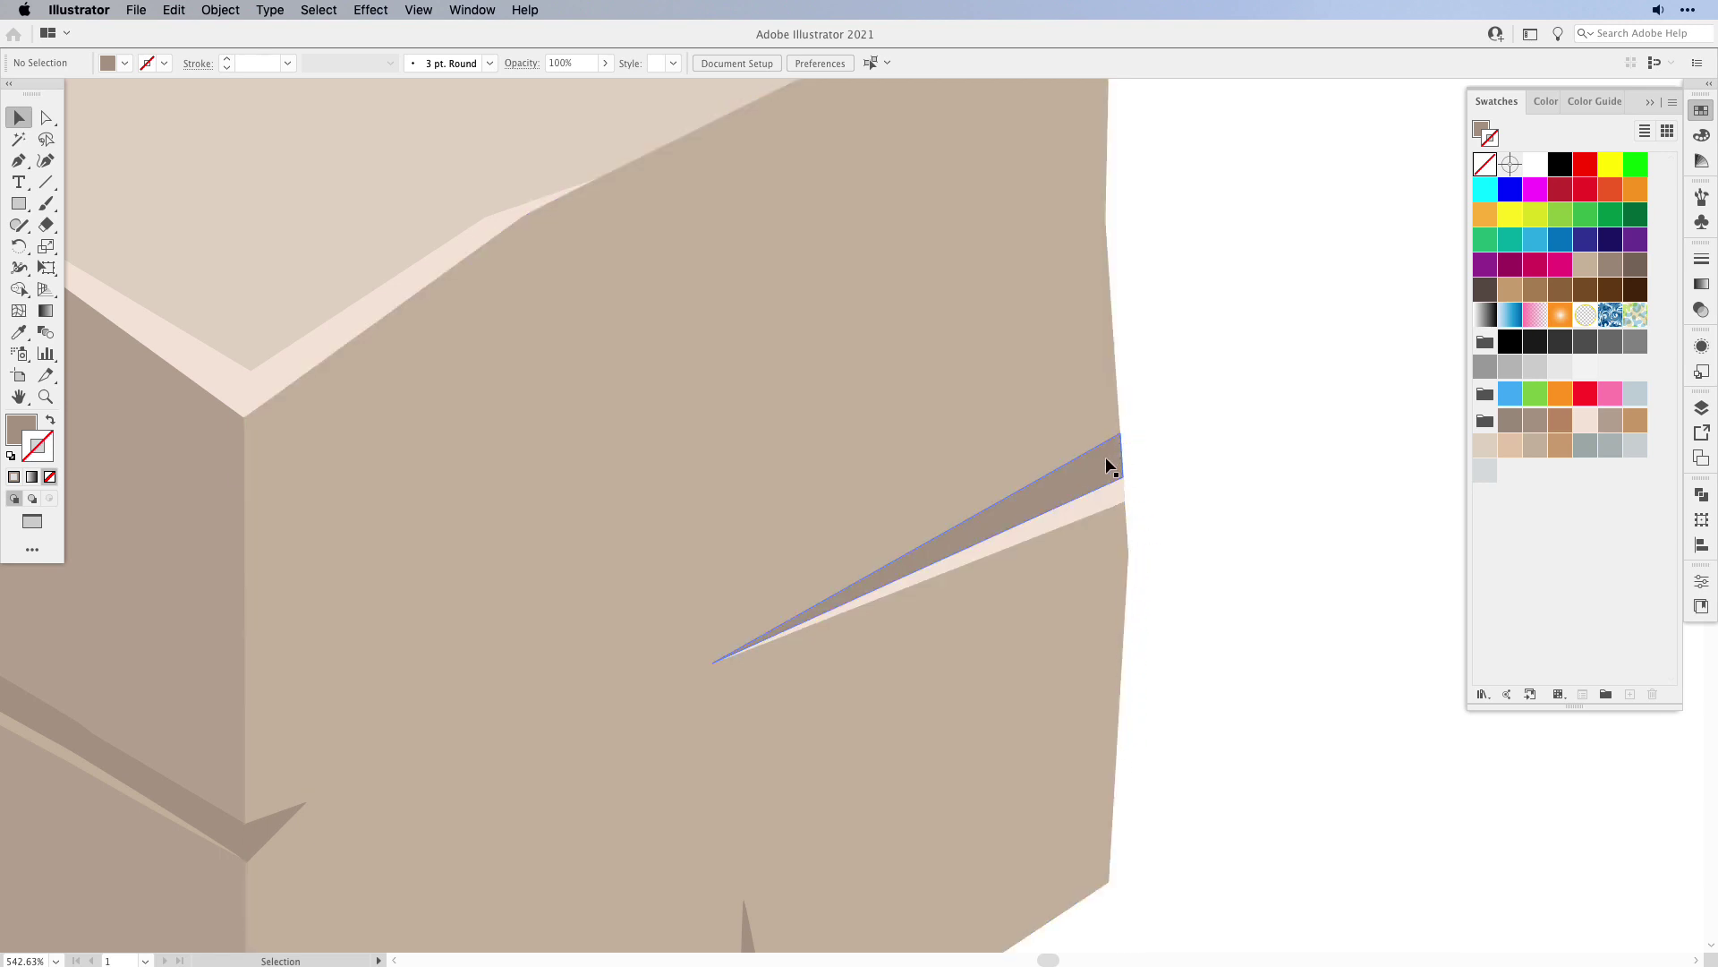
click(1116, 495)
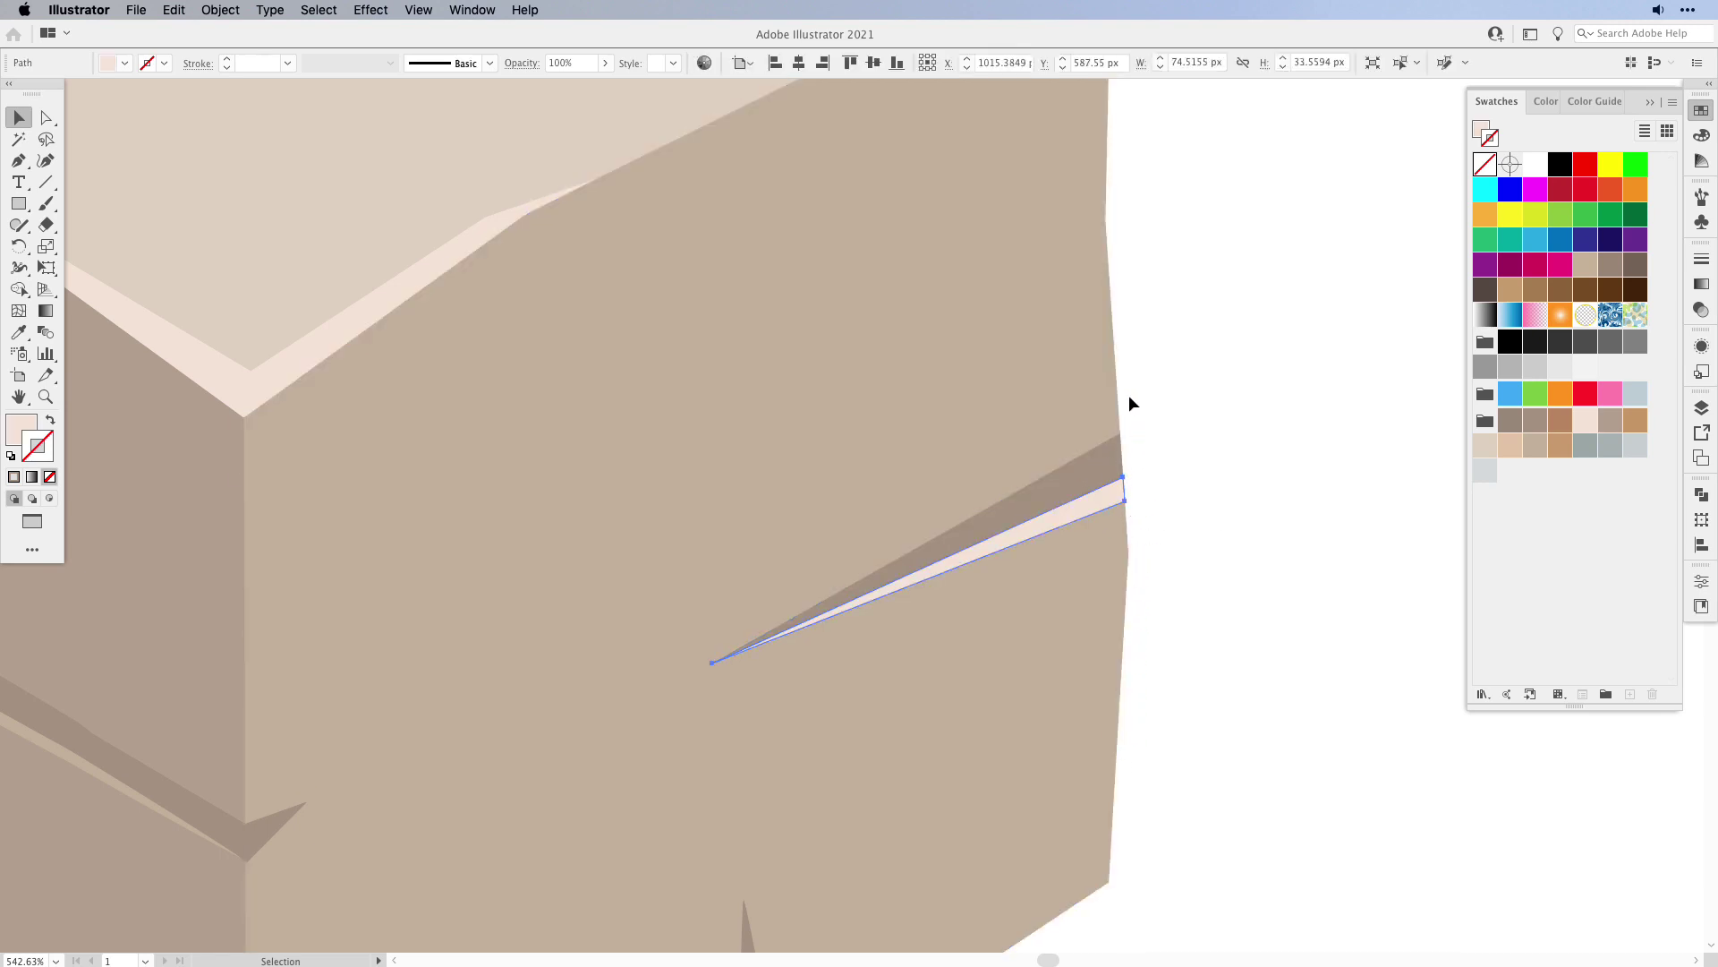
shift+click(1082, 467)
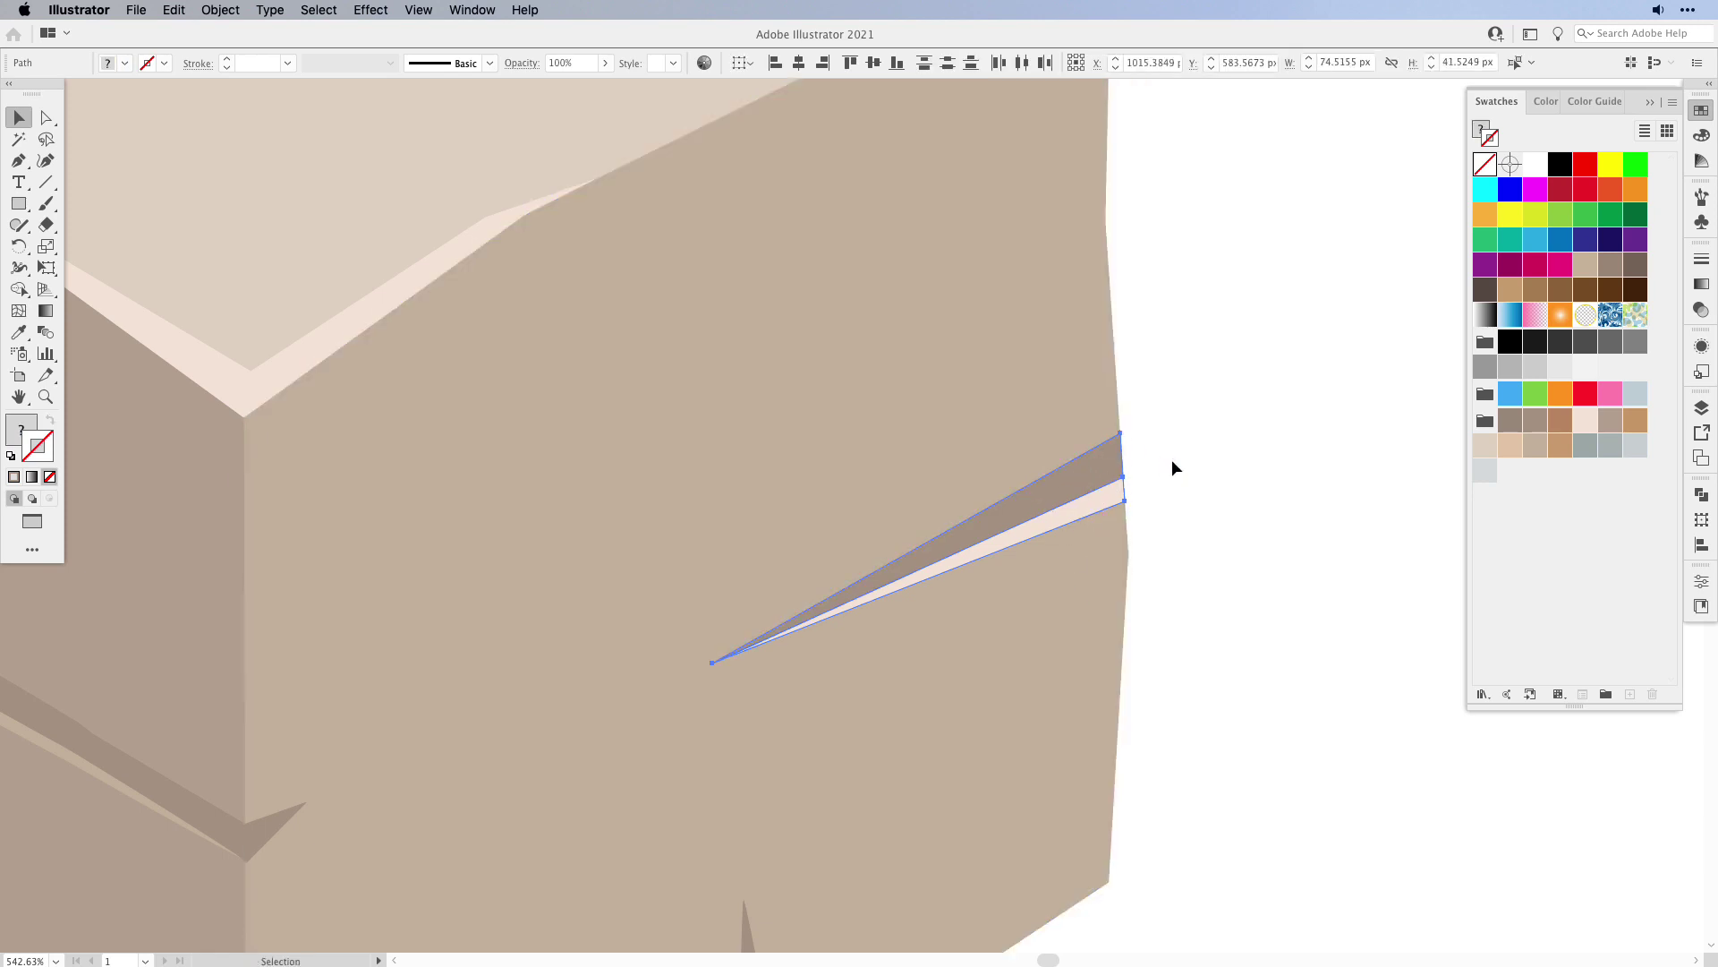
click(220, 10)
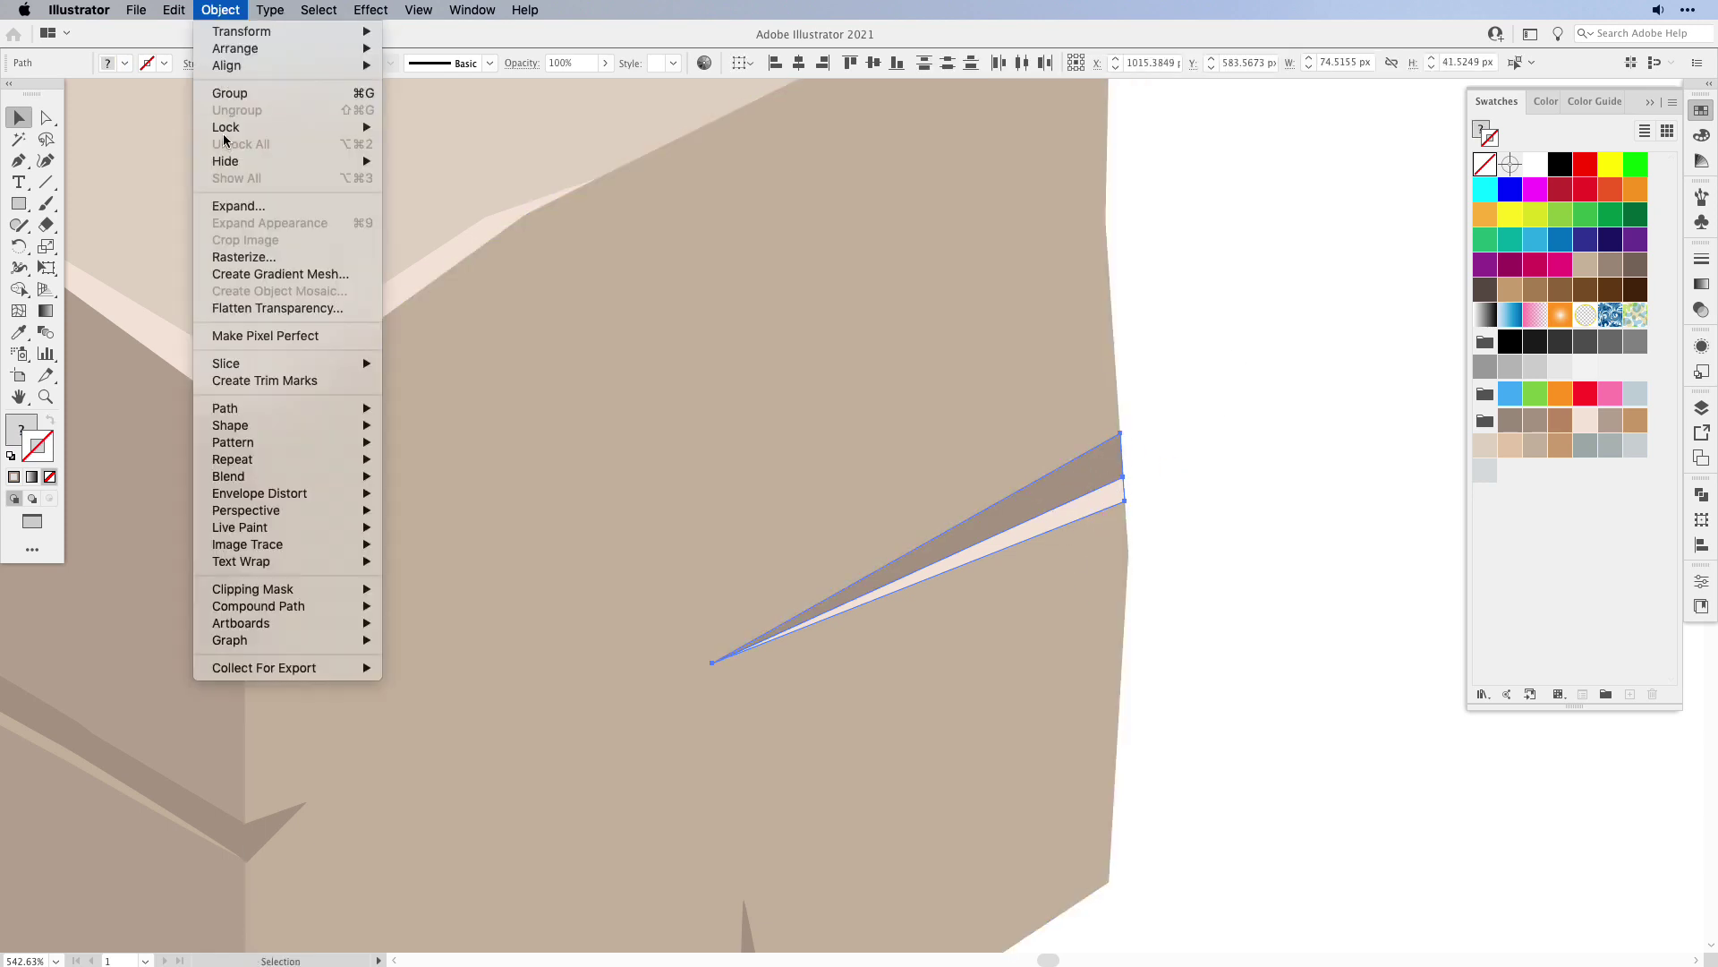
mouse_move(225, 127)
click(428, 126)
- Add anchor points to the right face's outer edge where the crack and highlight corners meet it
click(1115, 389)
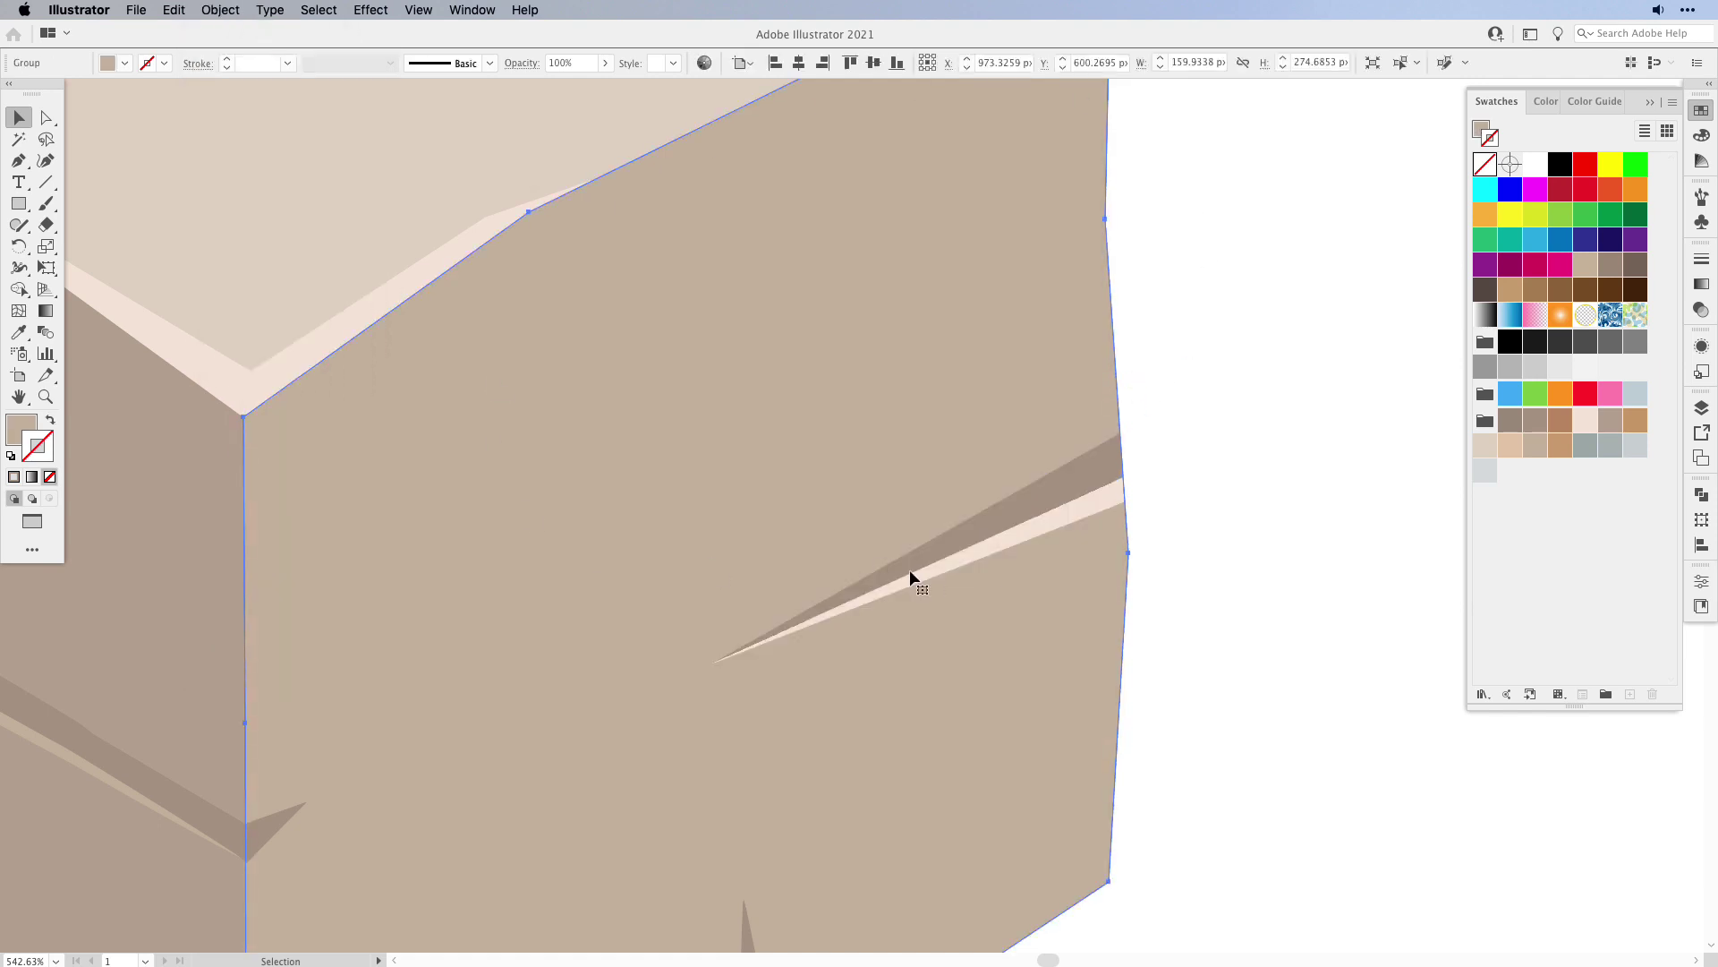
key(p)
key(super+=)
key(super+=)
key(super+=)
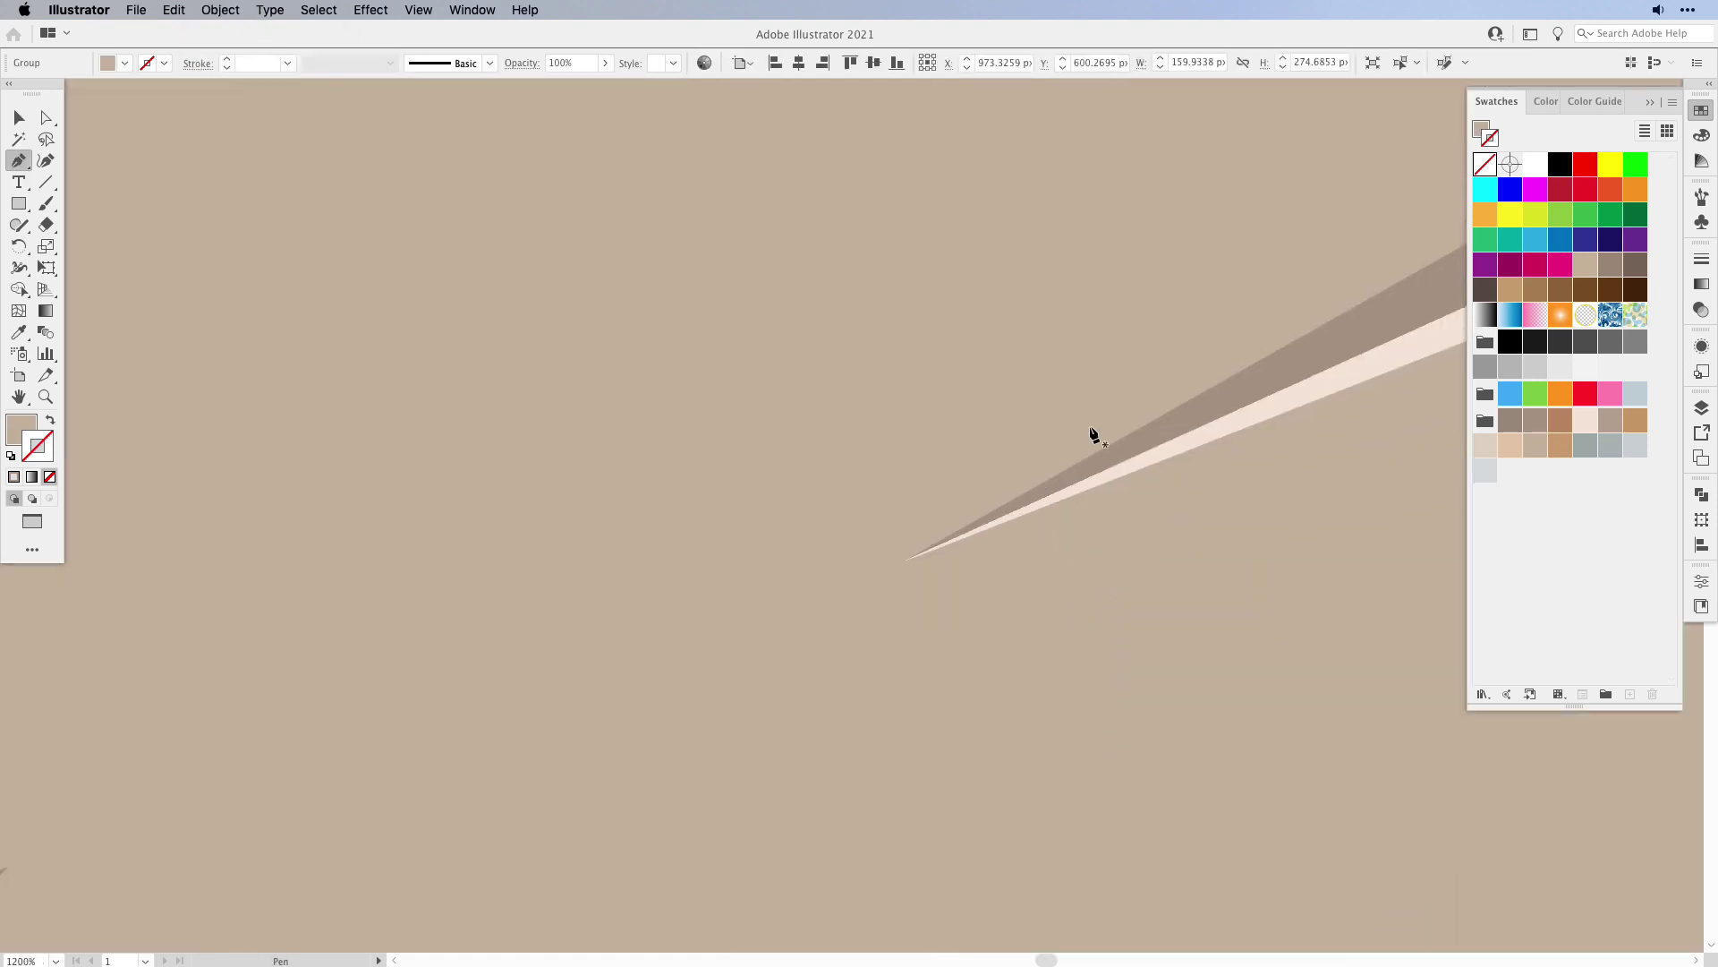
drag(1262, 341, 346, 698)
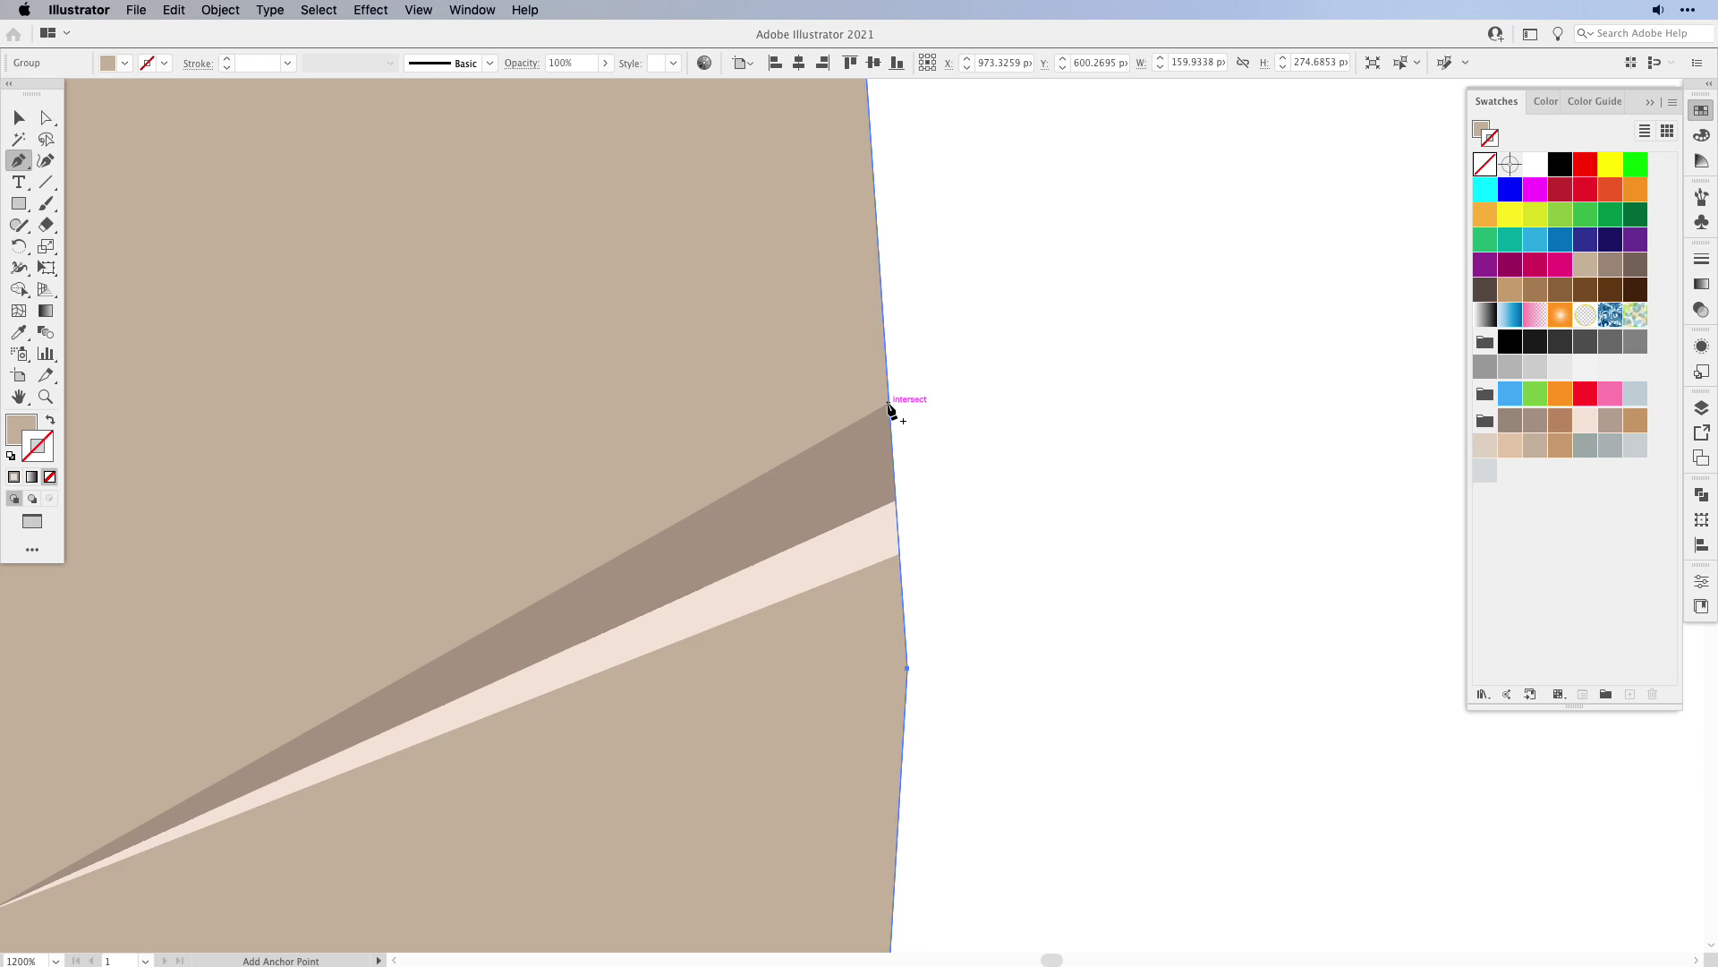
click(889, 405)
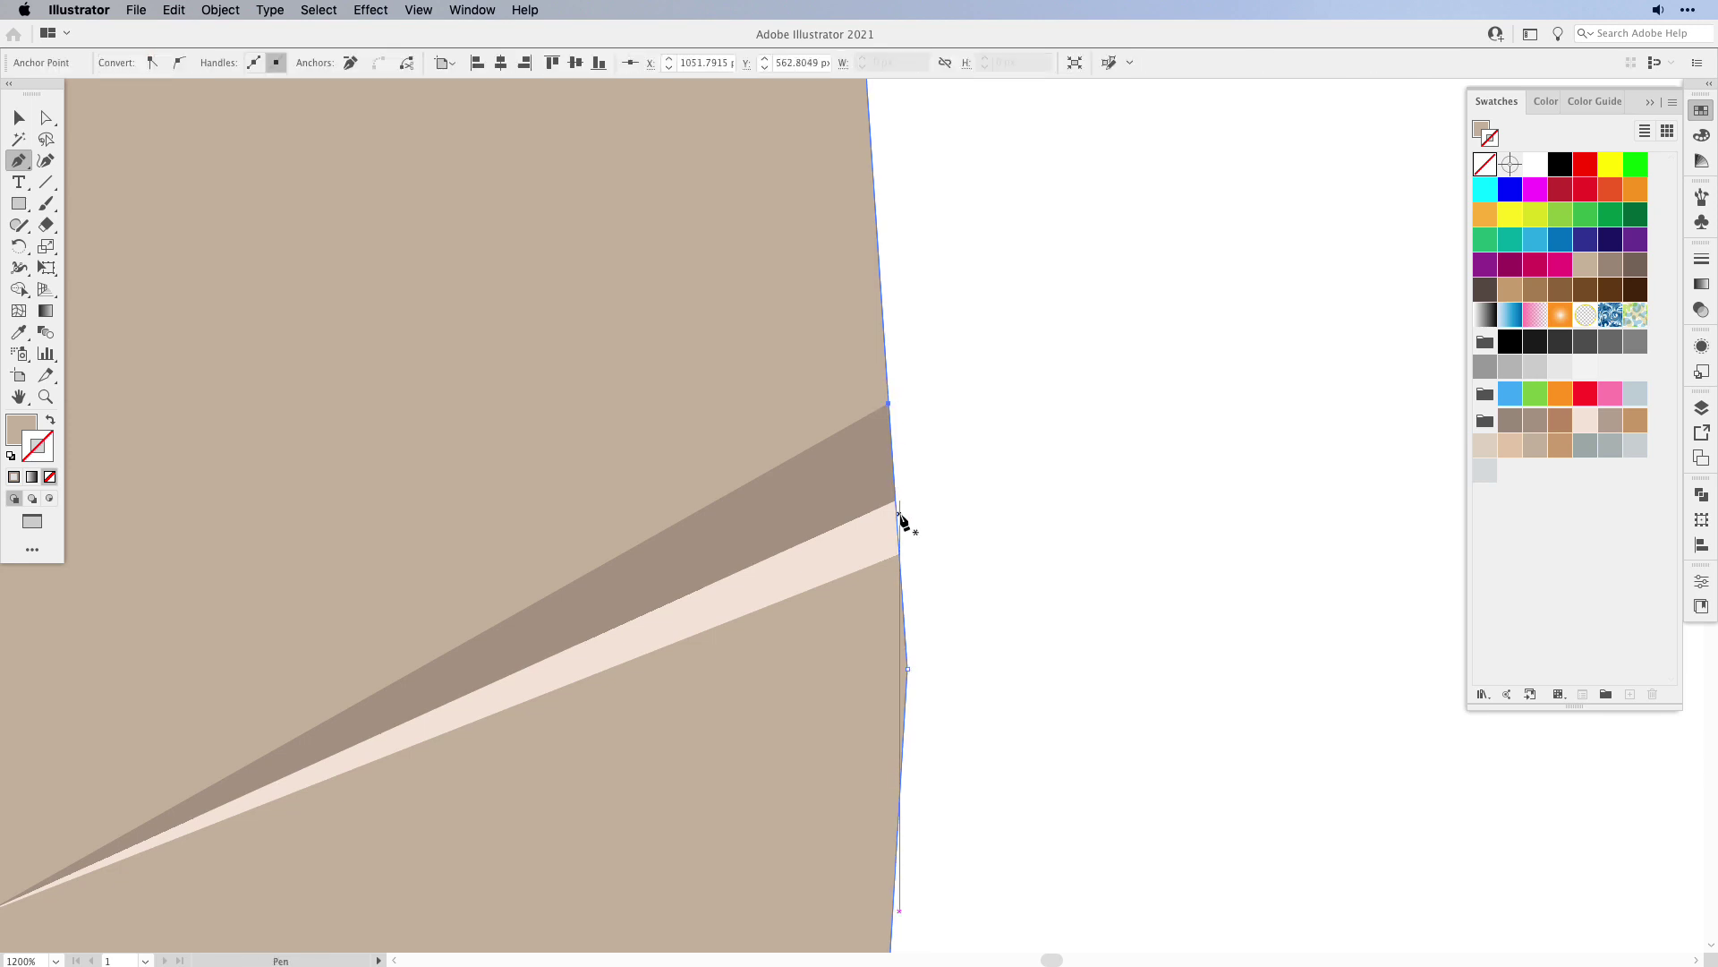
click(896, 500)
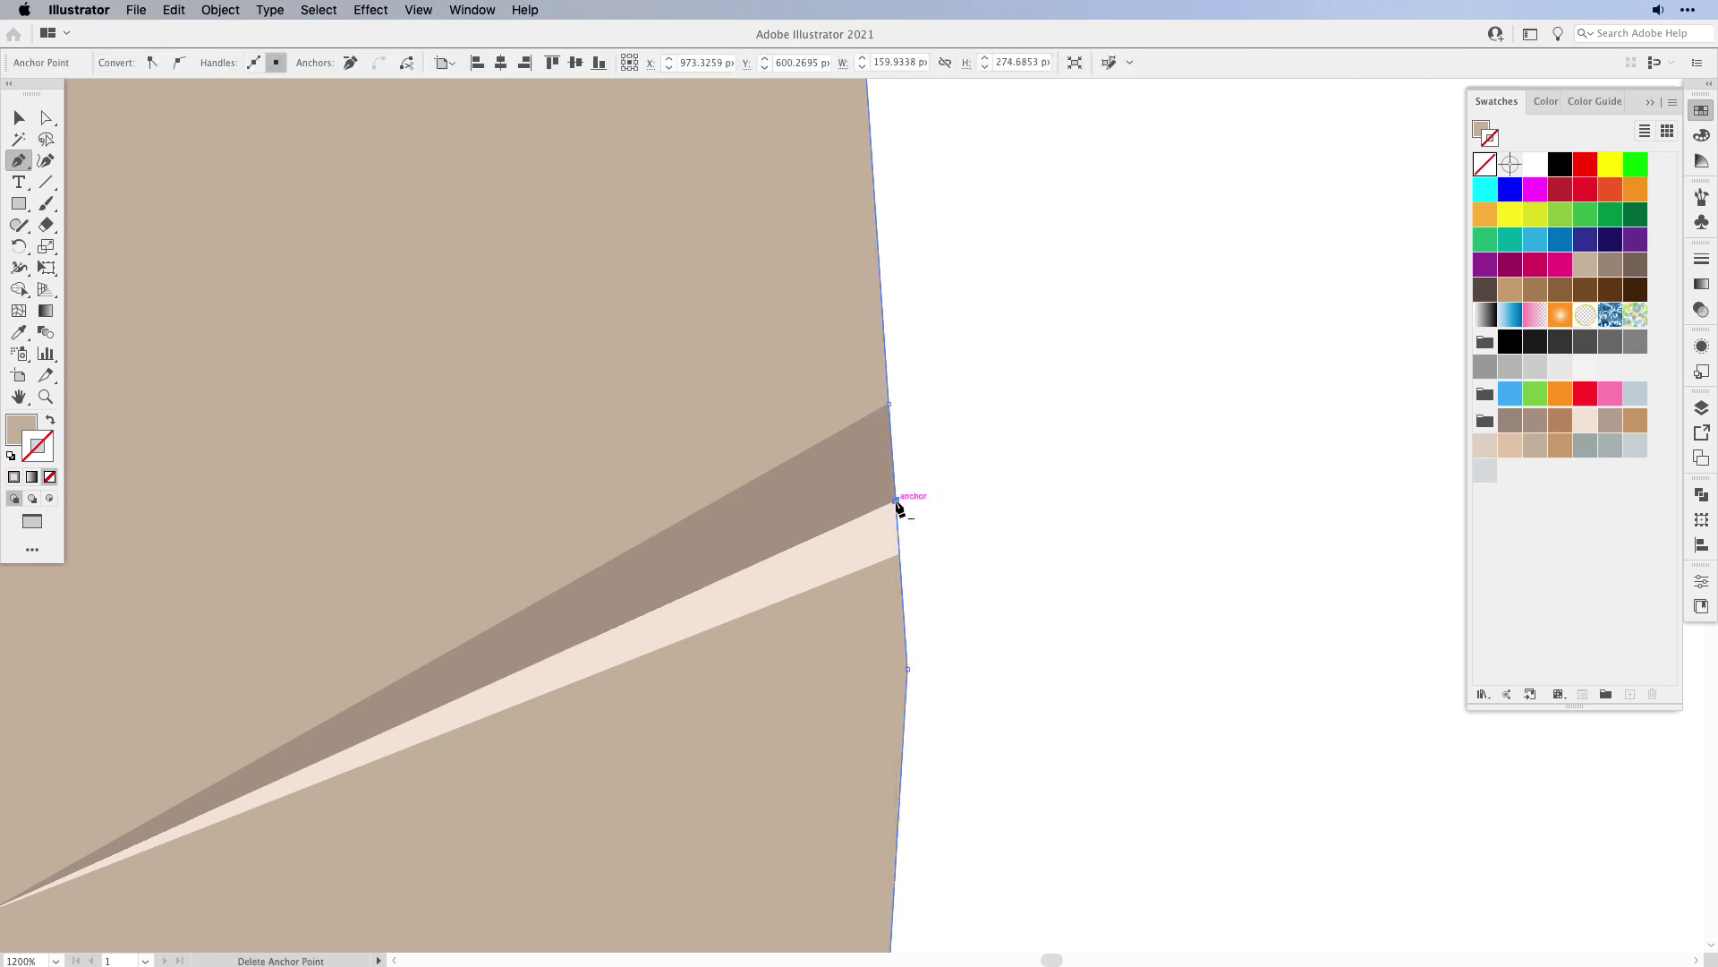
- Unlock all locked objects and clear the selection
key(a)
key(super+shift+a)
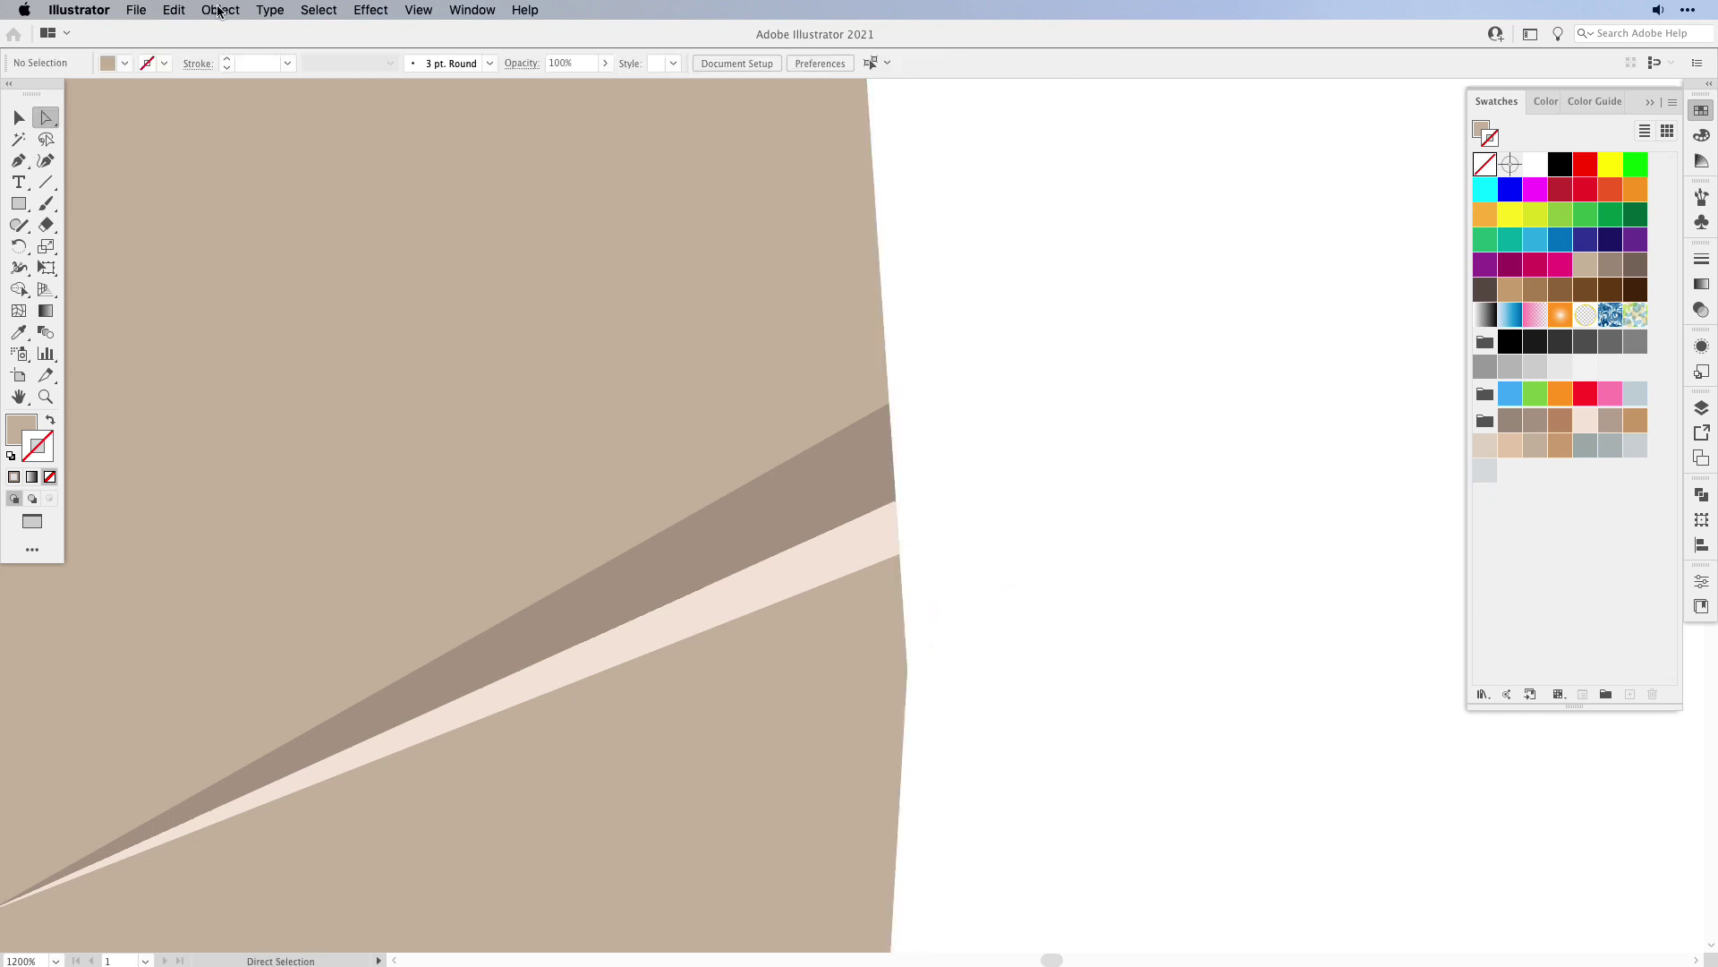
click(220, 9)
click(242, 144)
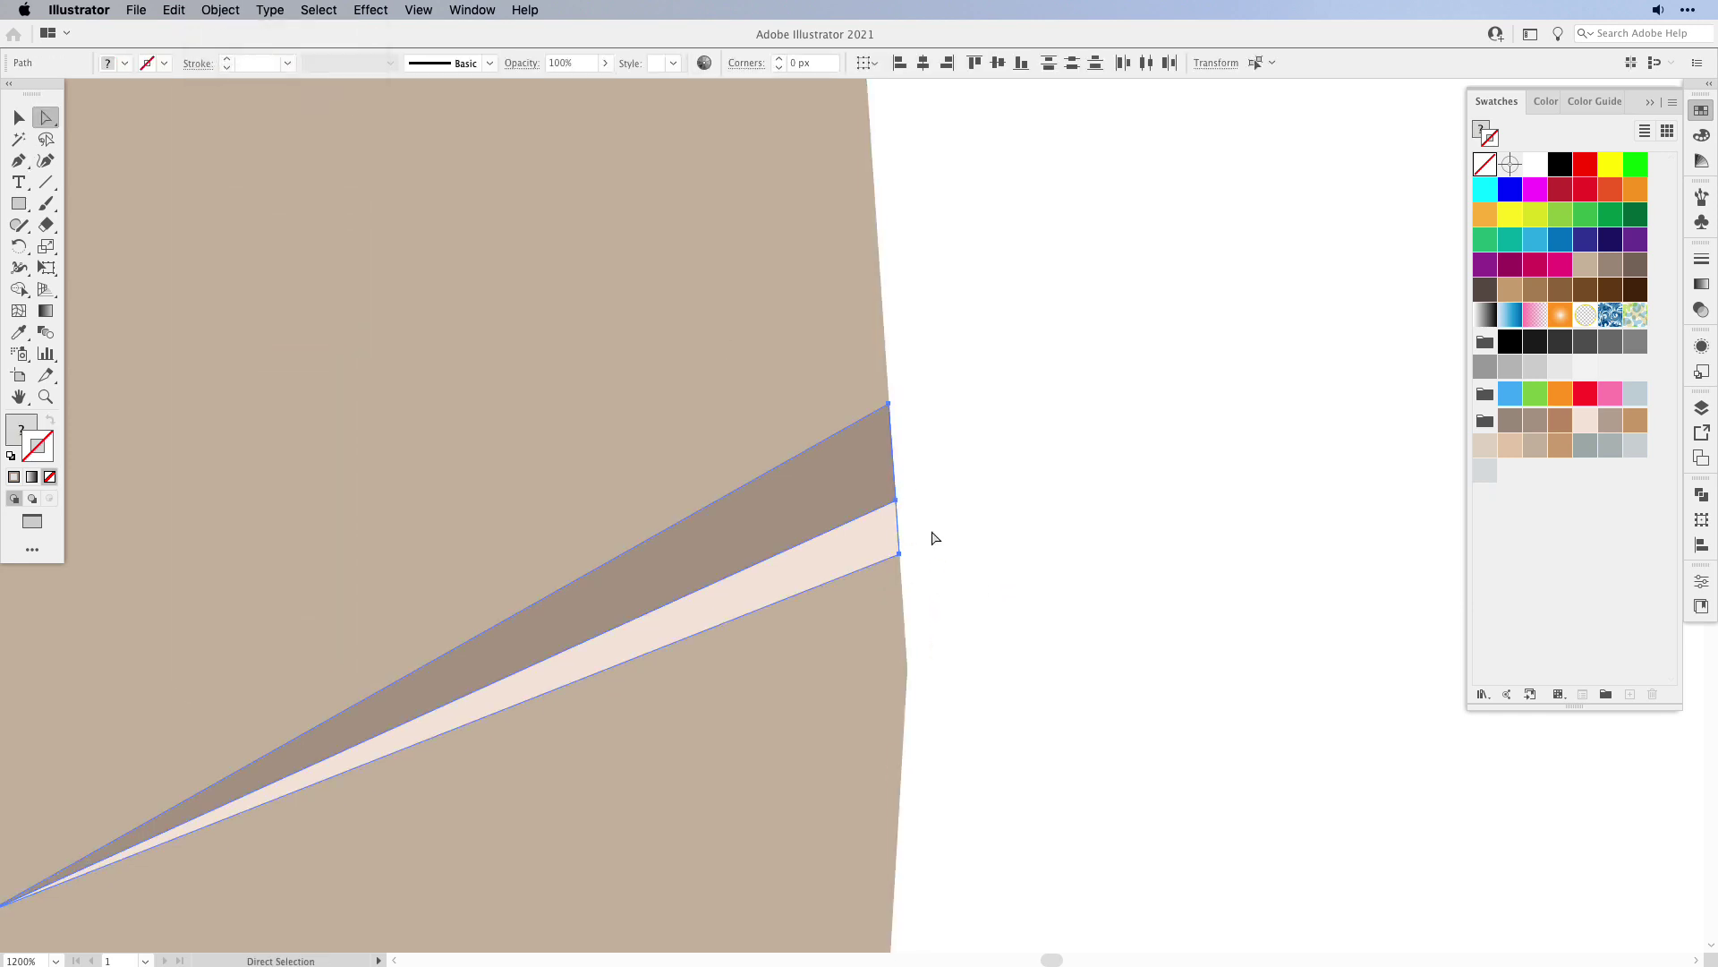
click(956, 511)
- Lasso the overlapping anchors where crack, highlight and face edge meet, and move them inward to notch the outline
key(q)
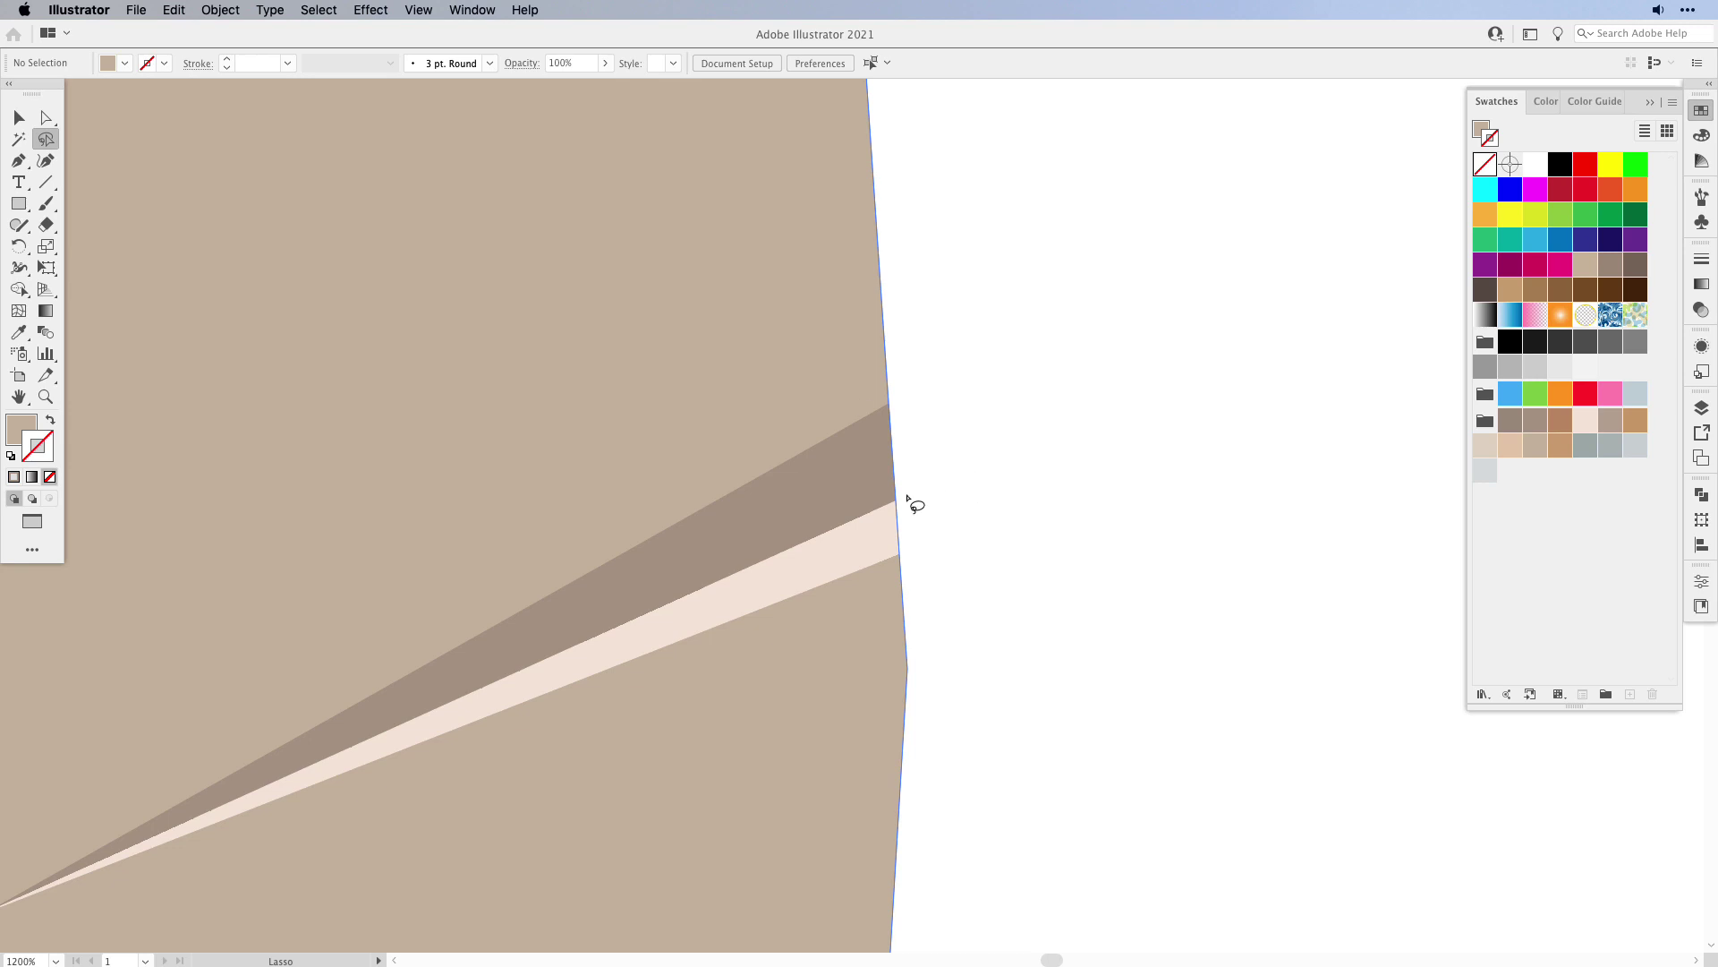
mouse_move(932, 487)
mouse_down()
mouse_move(873, 519)
mouse_move(923, 522)
mouse_move(936, 489)
mouse_up()
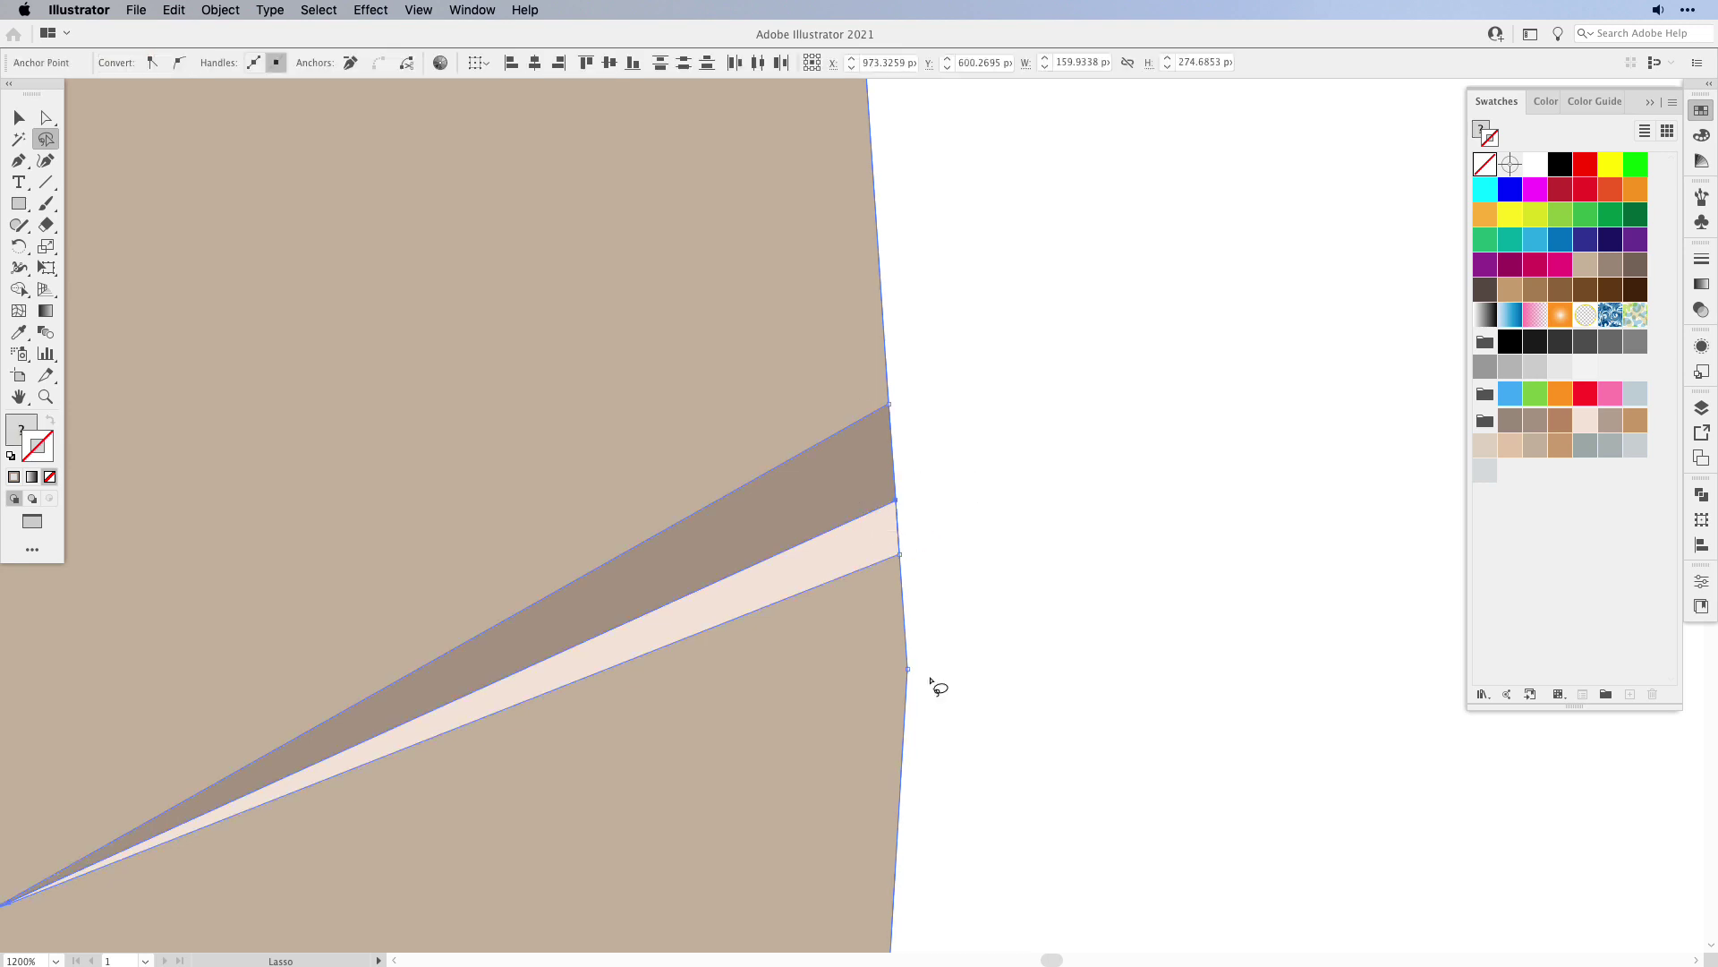
key(a)
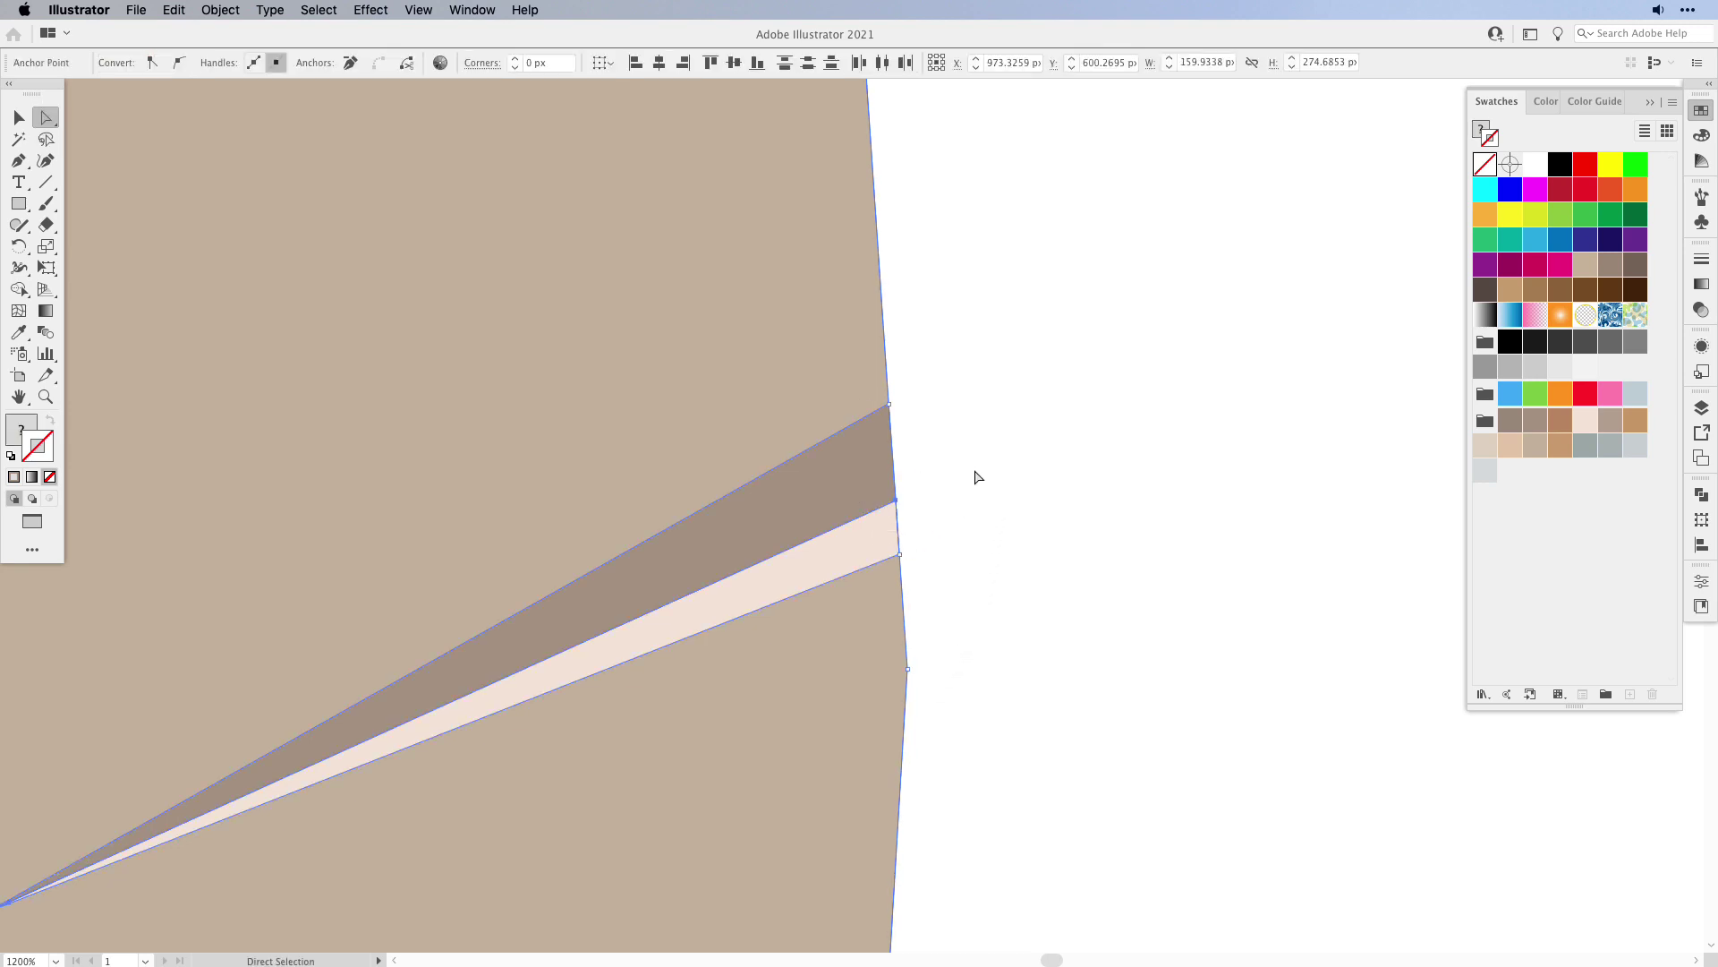
drag(897, 508, 863, 514)
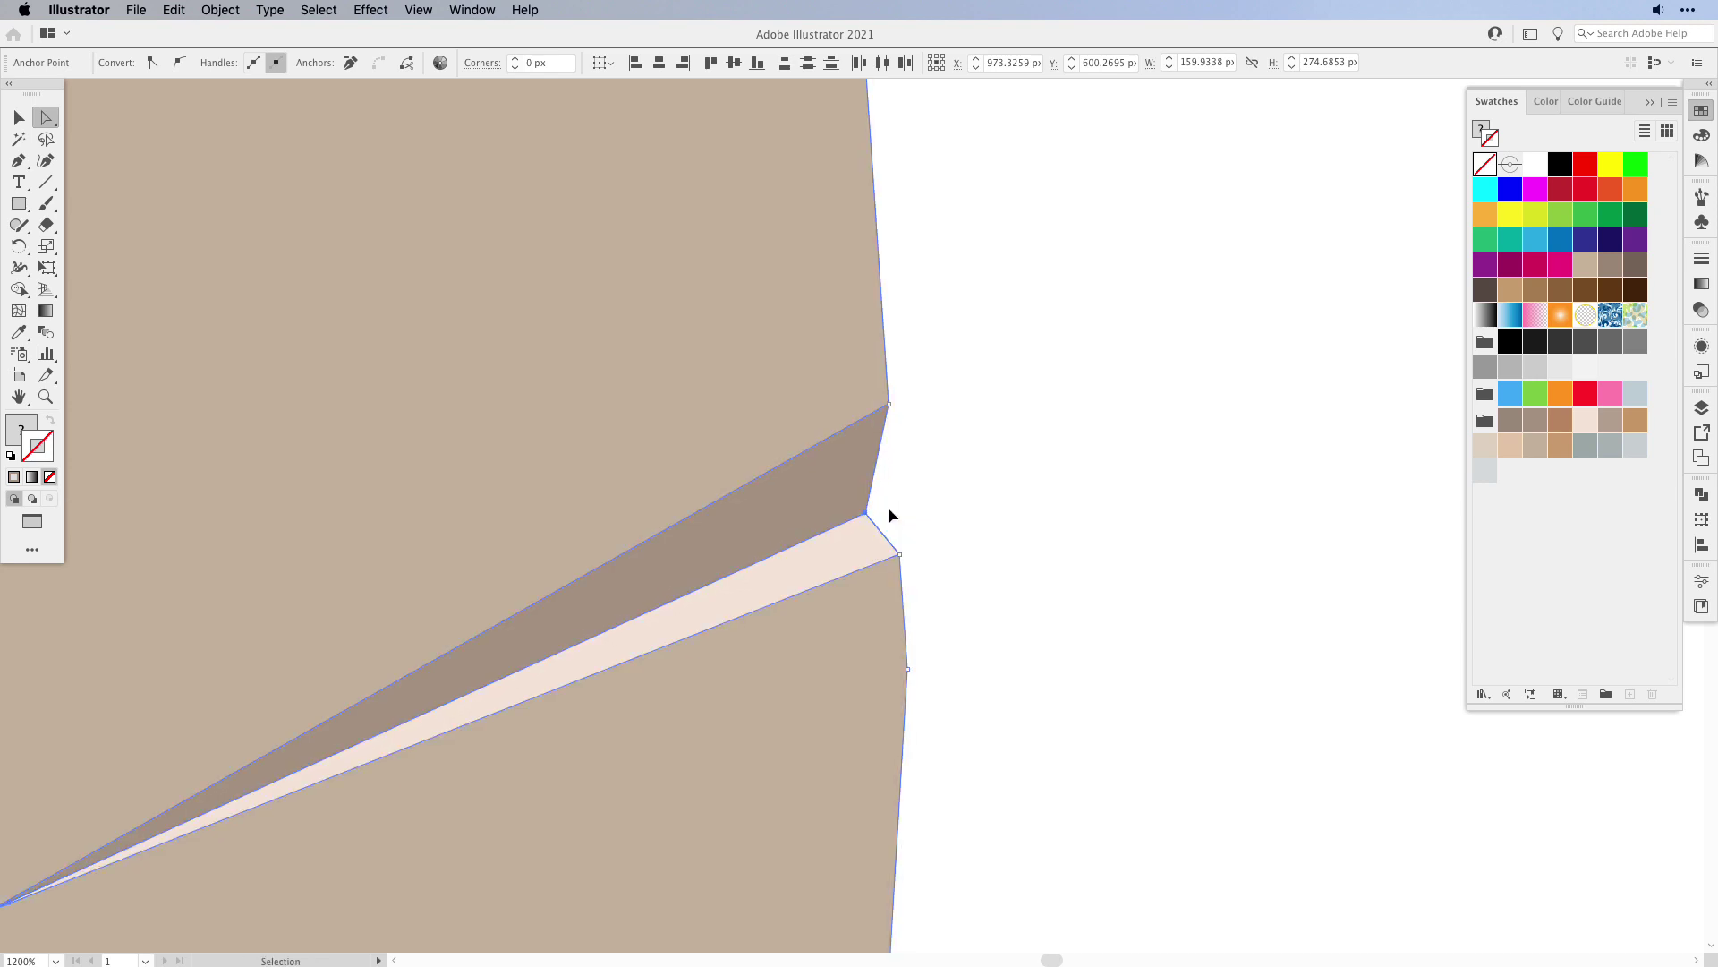
- Pull the crack's upper outer corner, together with the matching right face anchor, up and outward, then deselect
key(super+minus)
key(super+minus)
key(super+minus)
key(super+minus)
key(super+minus)
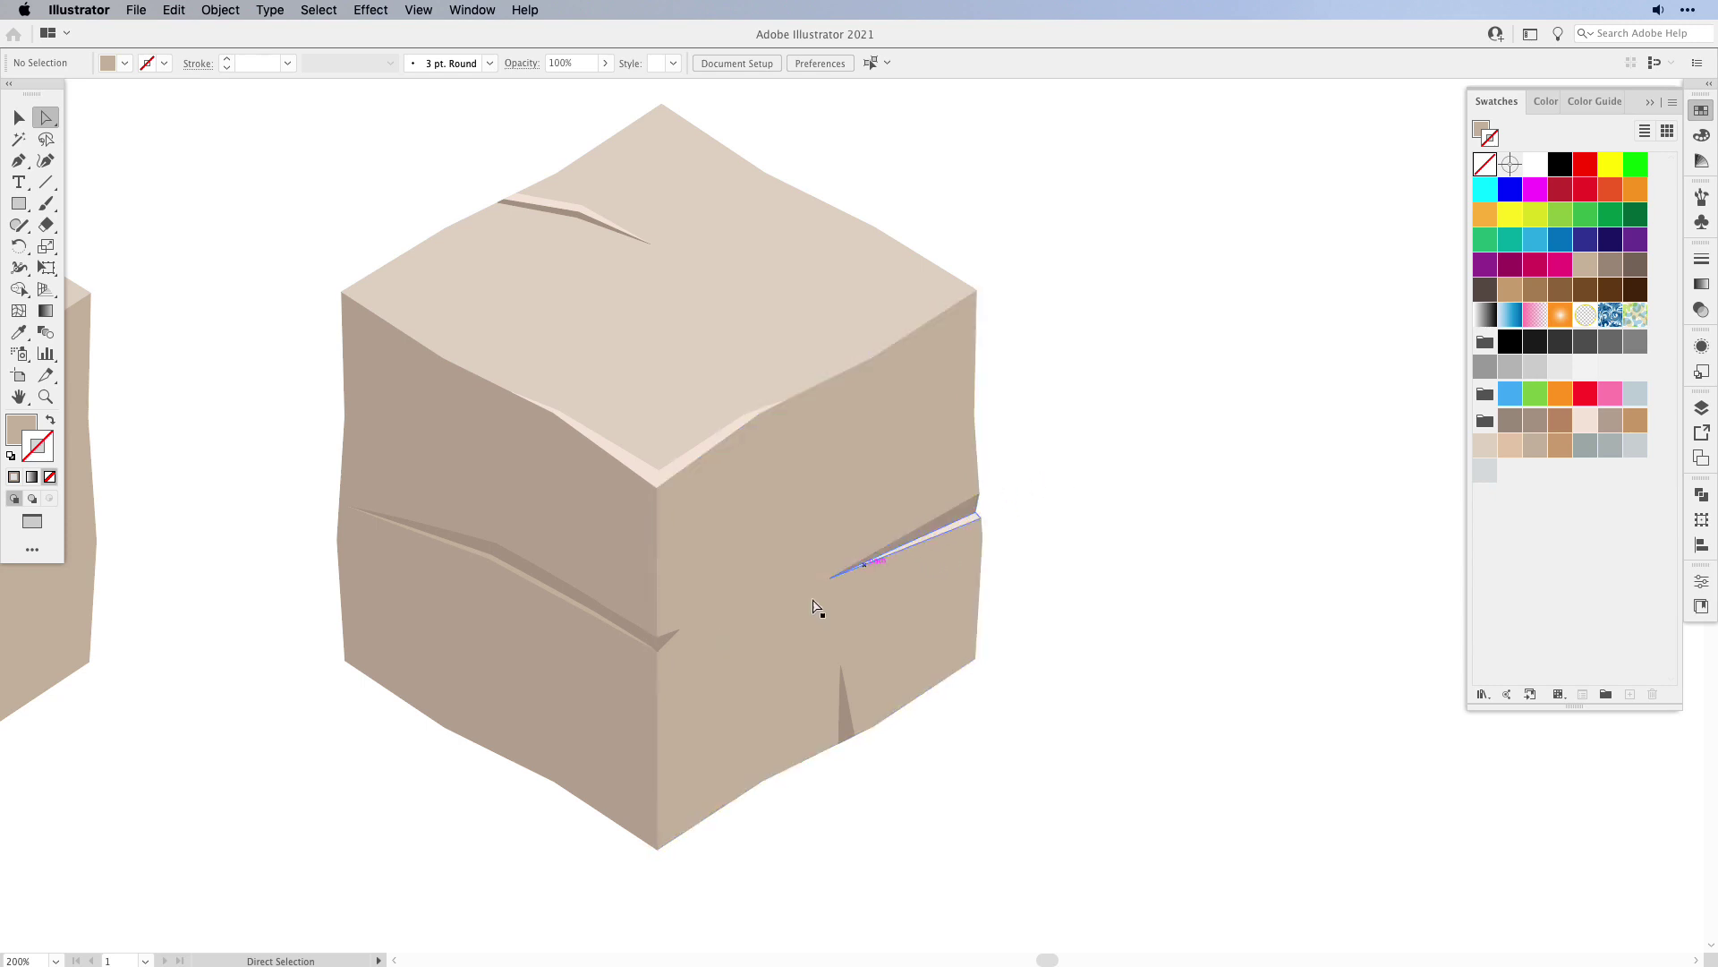
click(981, 494)
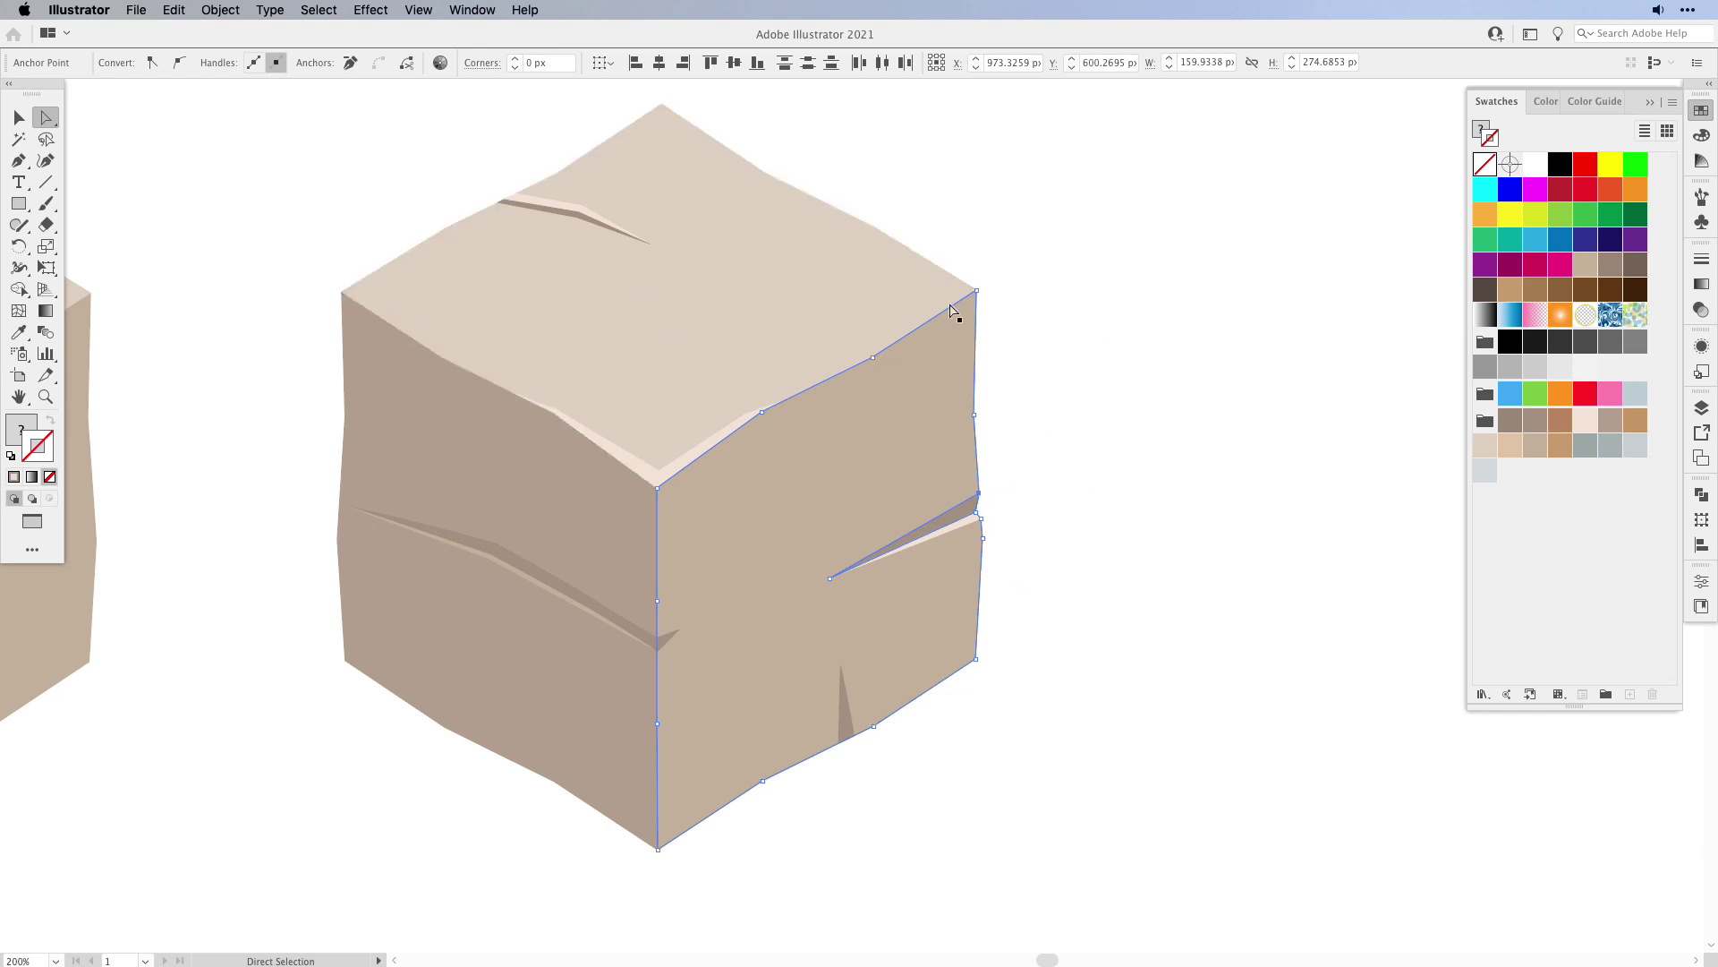
drag(979, 493, 987, 483)
click(1118, 438)
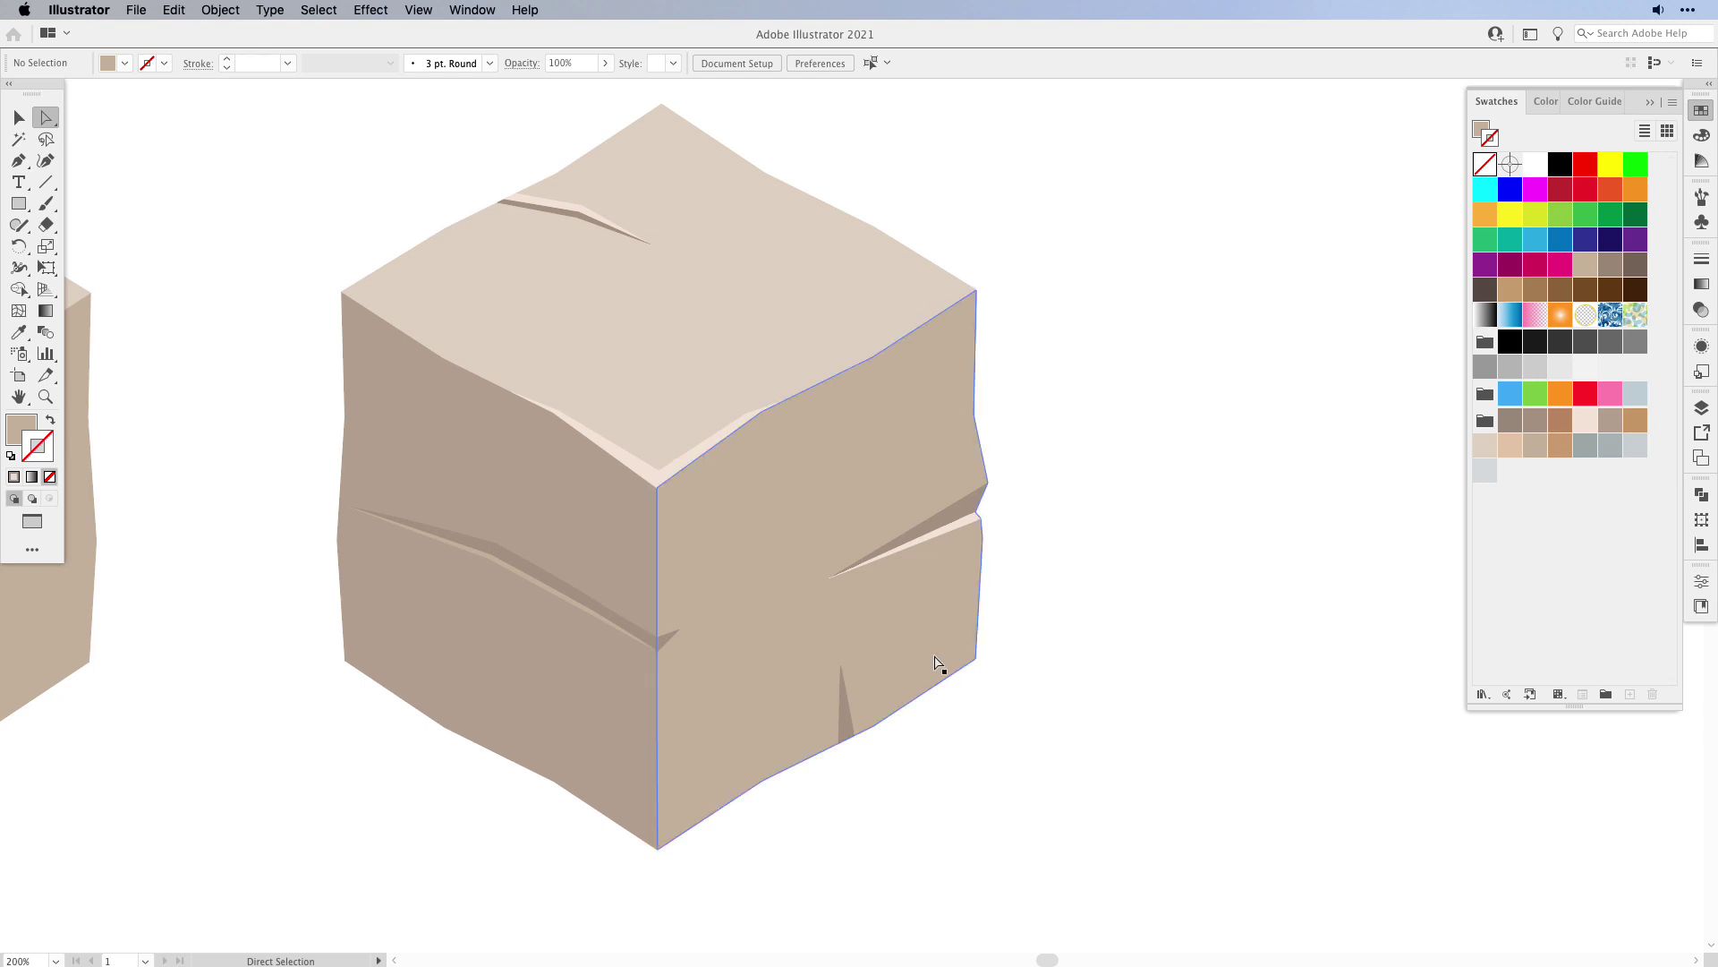
- Readjust the crack's upper outer corner and move the right face's anchor above it outward and up
drag(969, 503, 981, 488)
drag(976, 415, 991, 404)
click(899, 660)
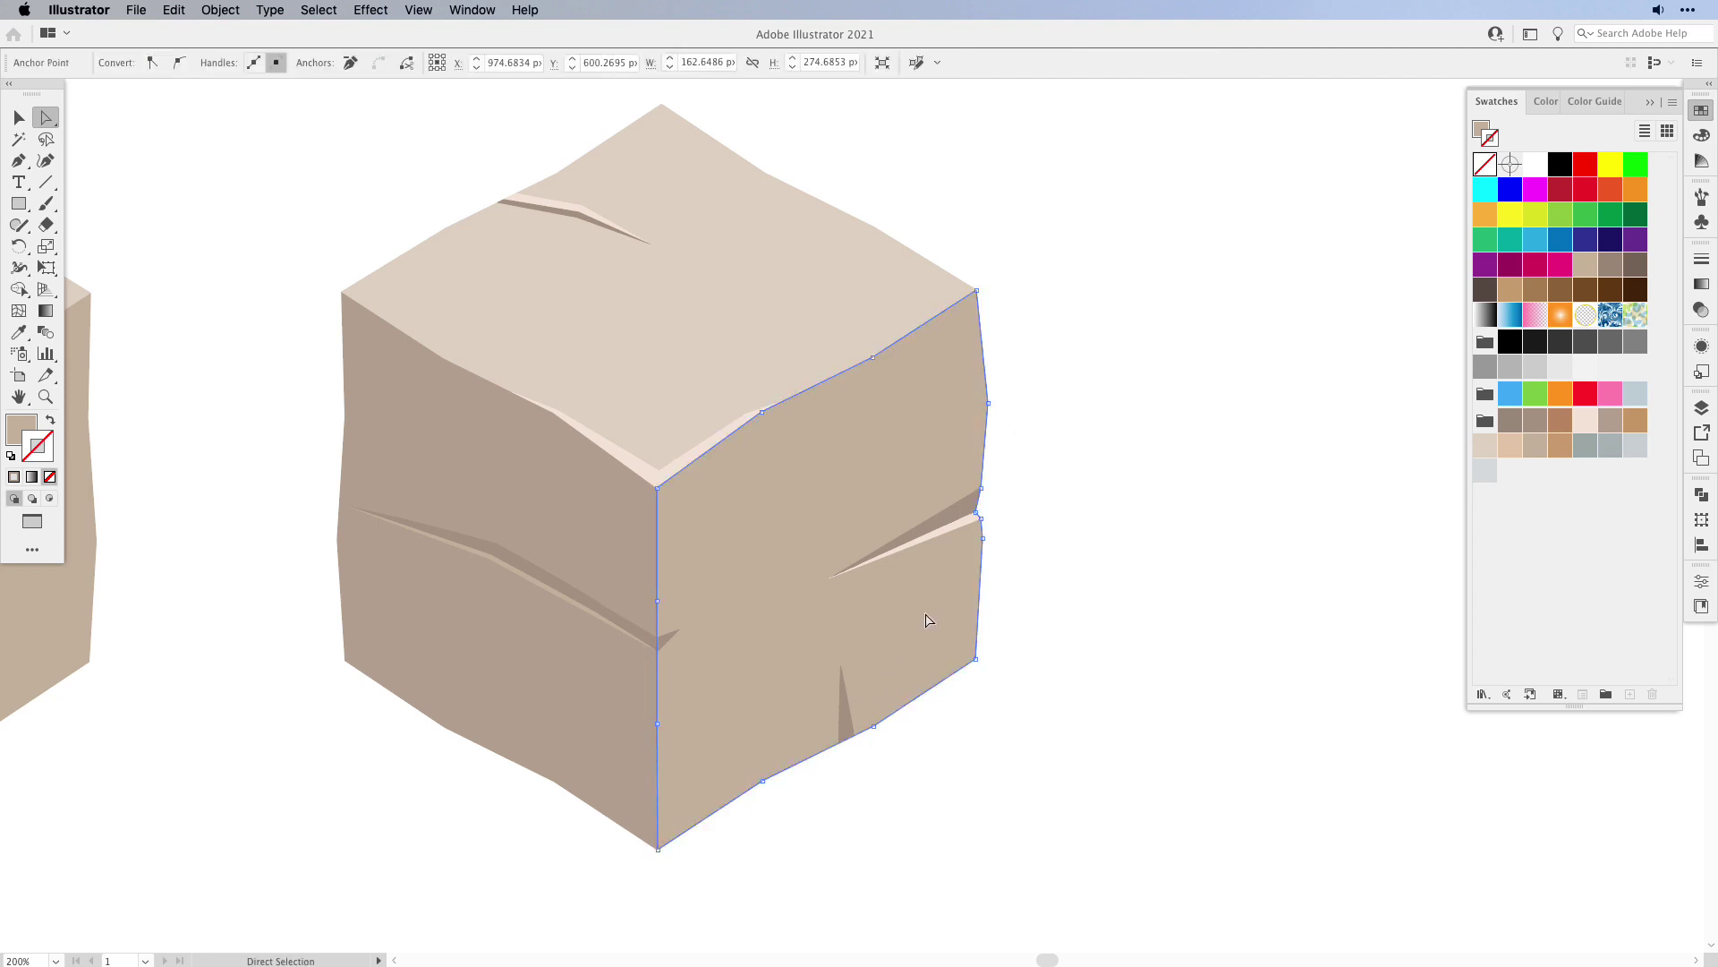
click(761, 779)
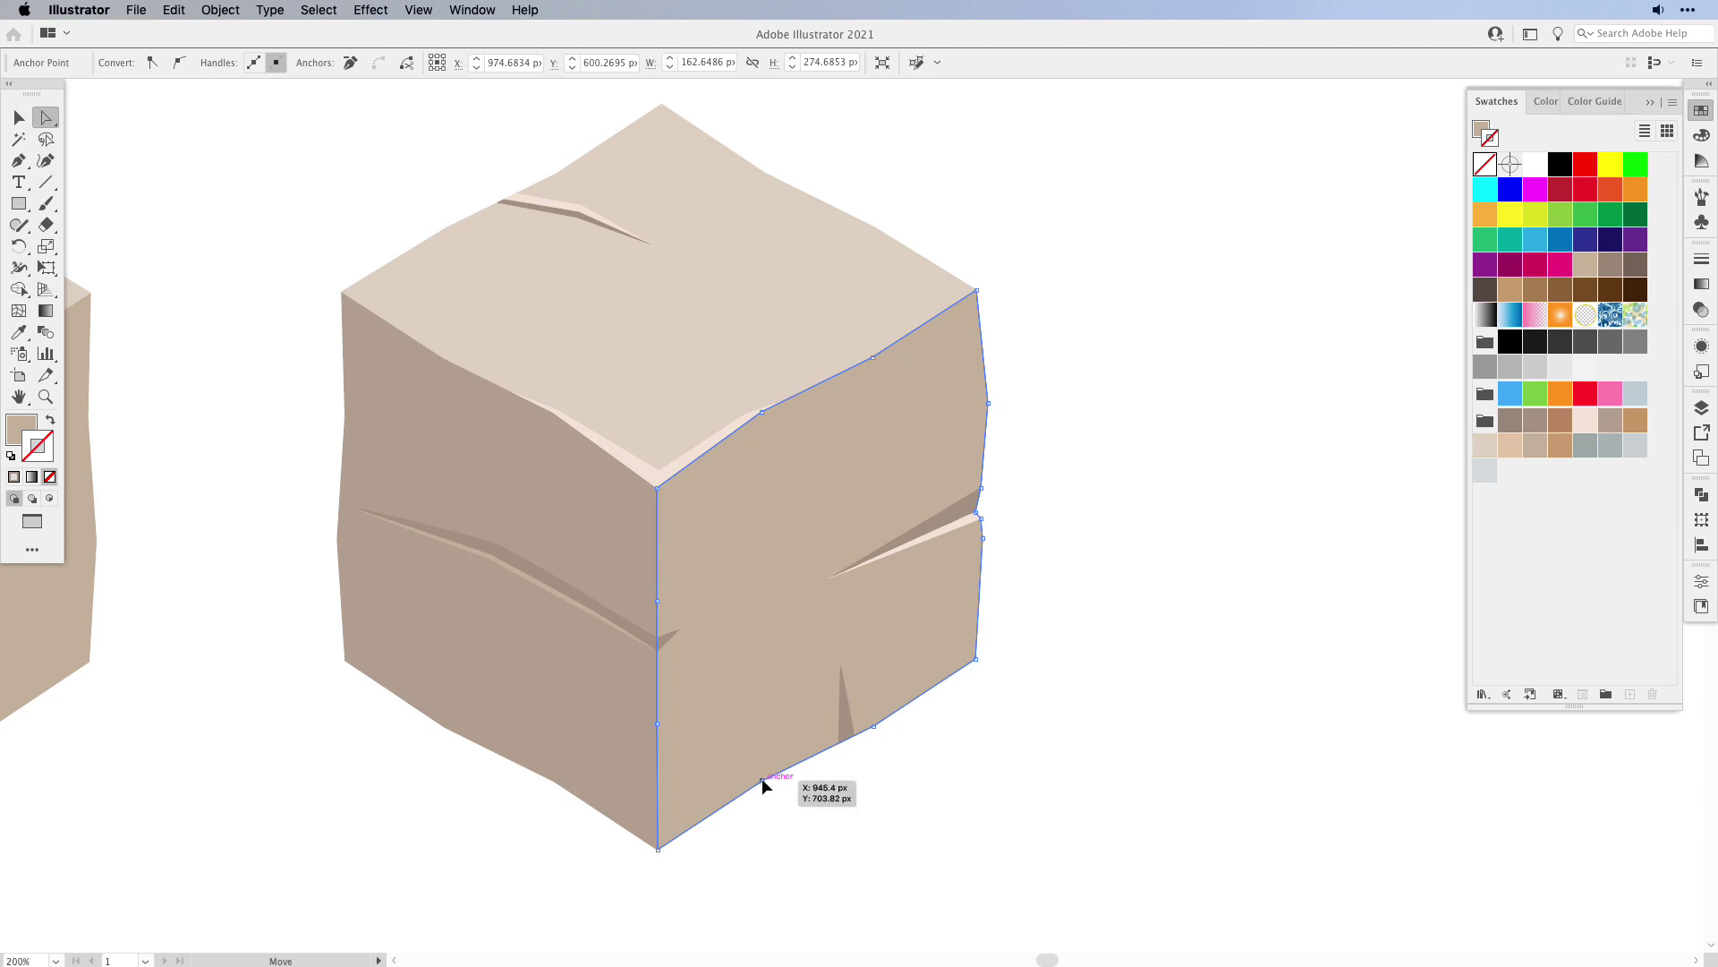
- Add two anchor points to the left face's bottom edge between its last bend and the front corner
click(586, 793)
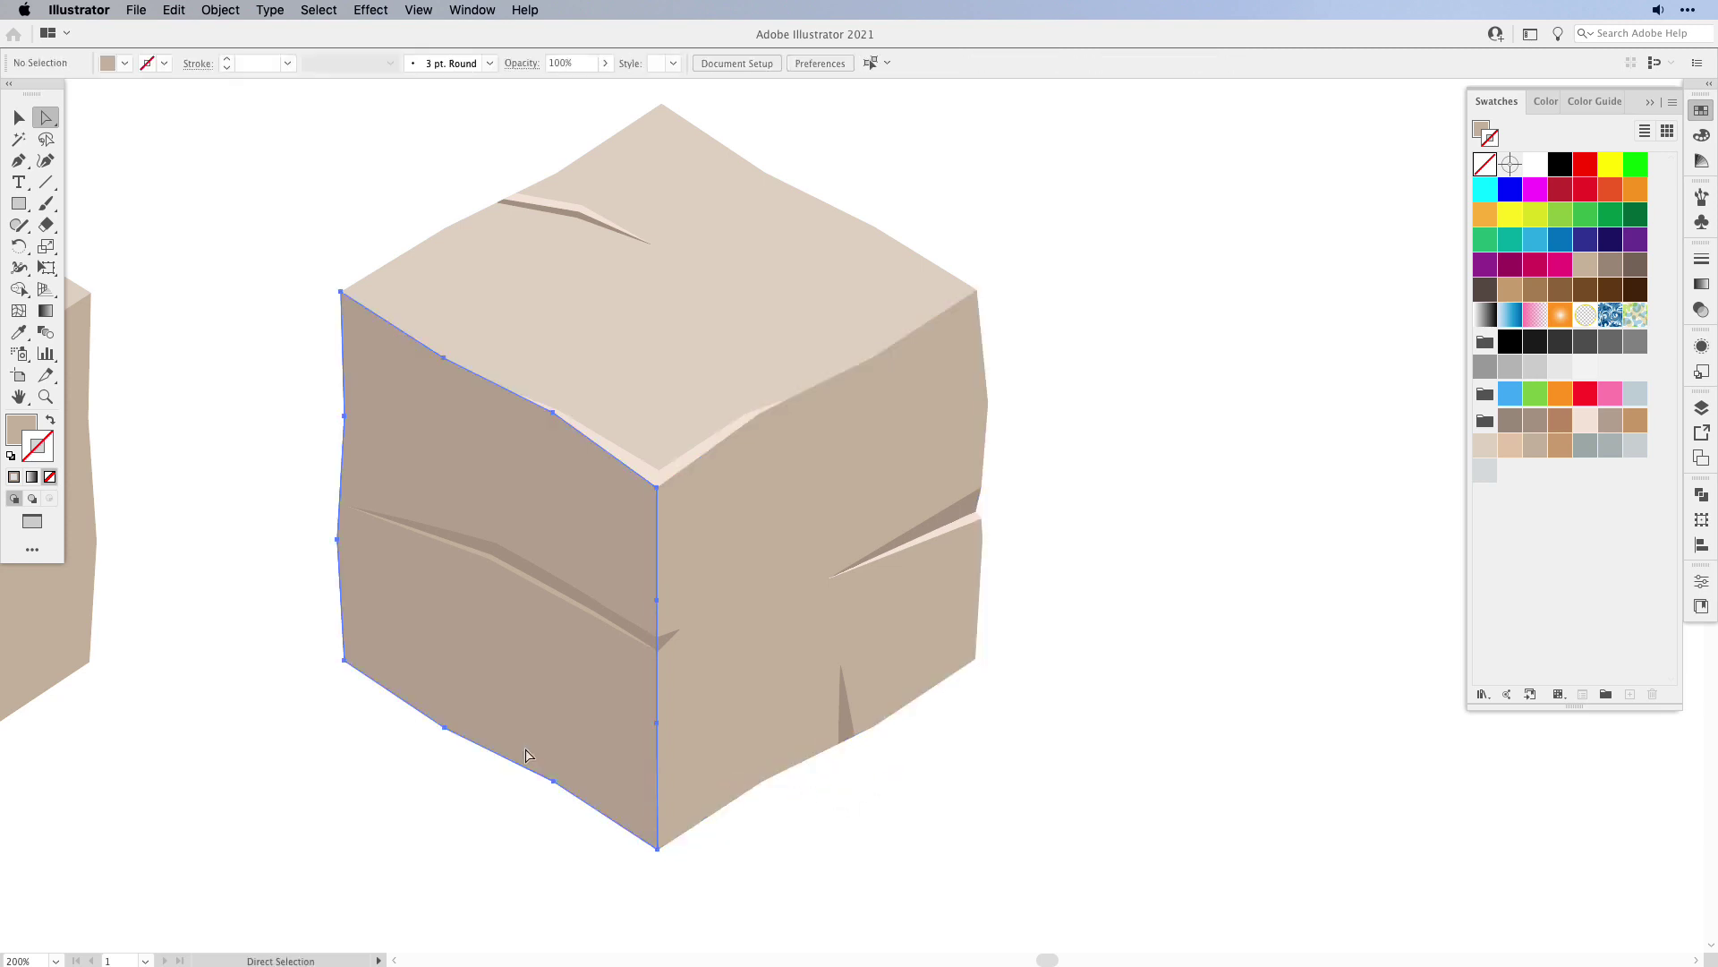
key(p)
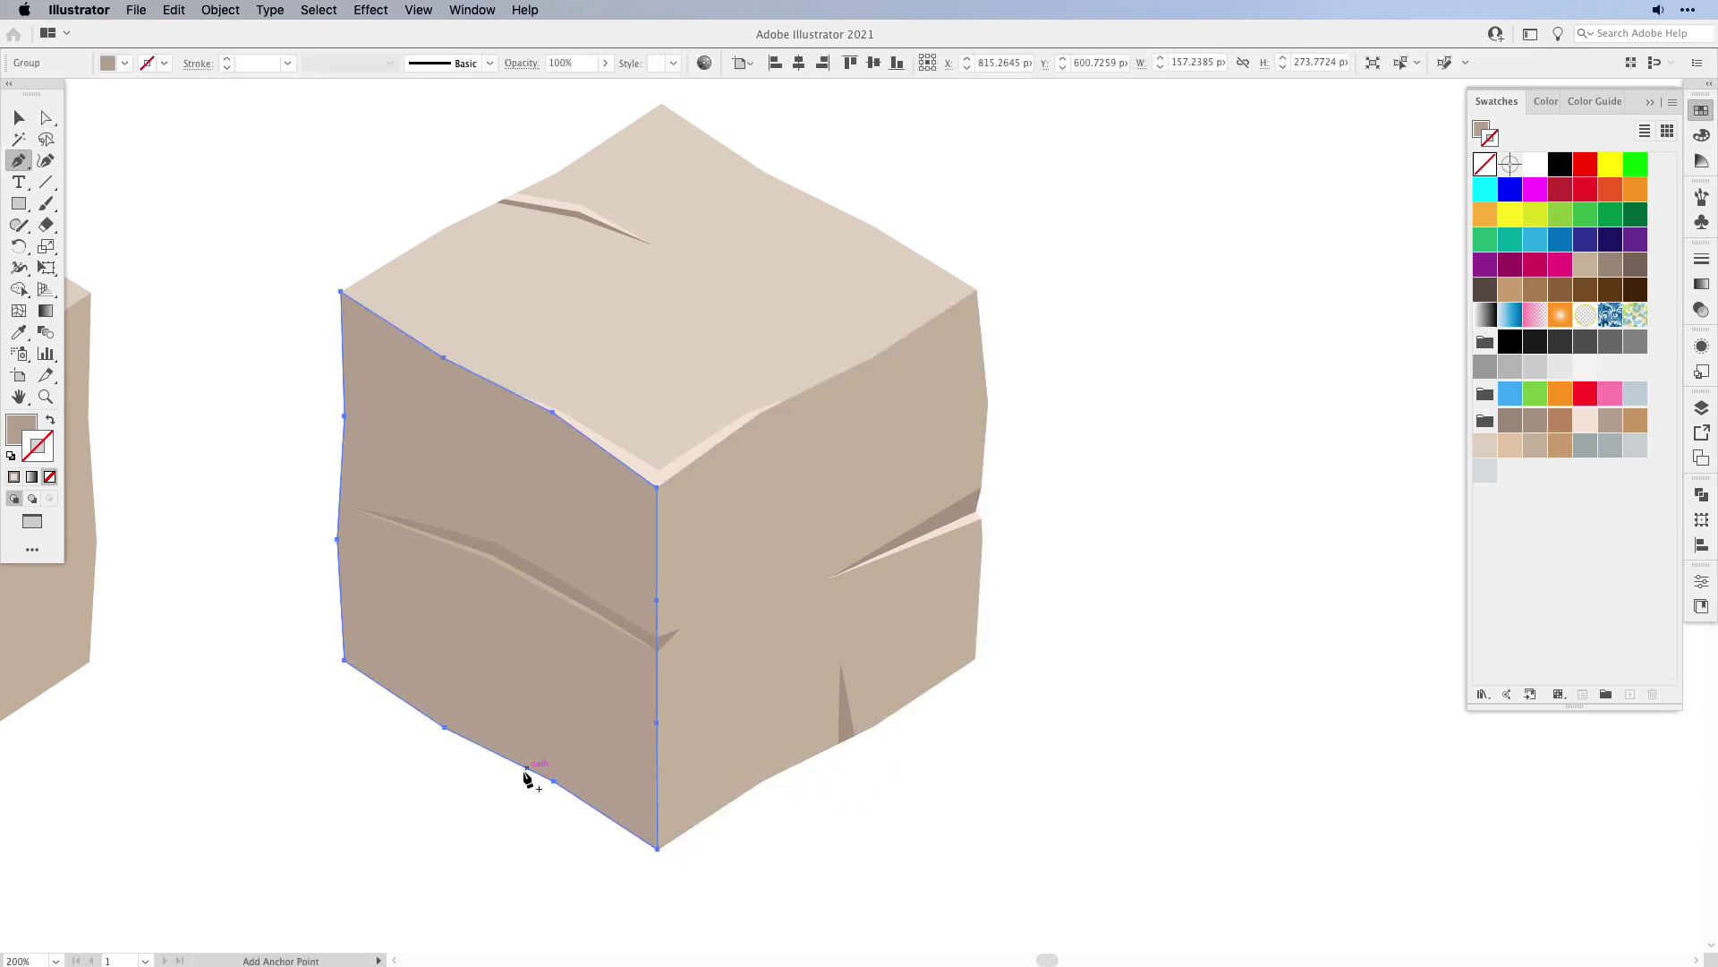
click(577, 797)
click(603, 814)
key(a)
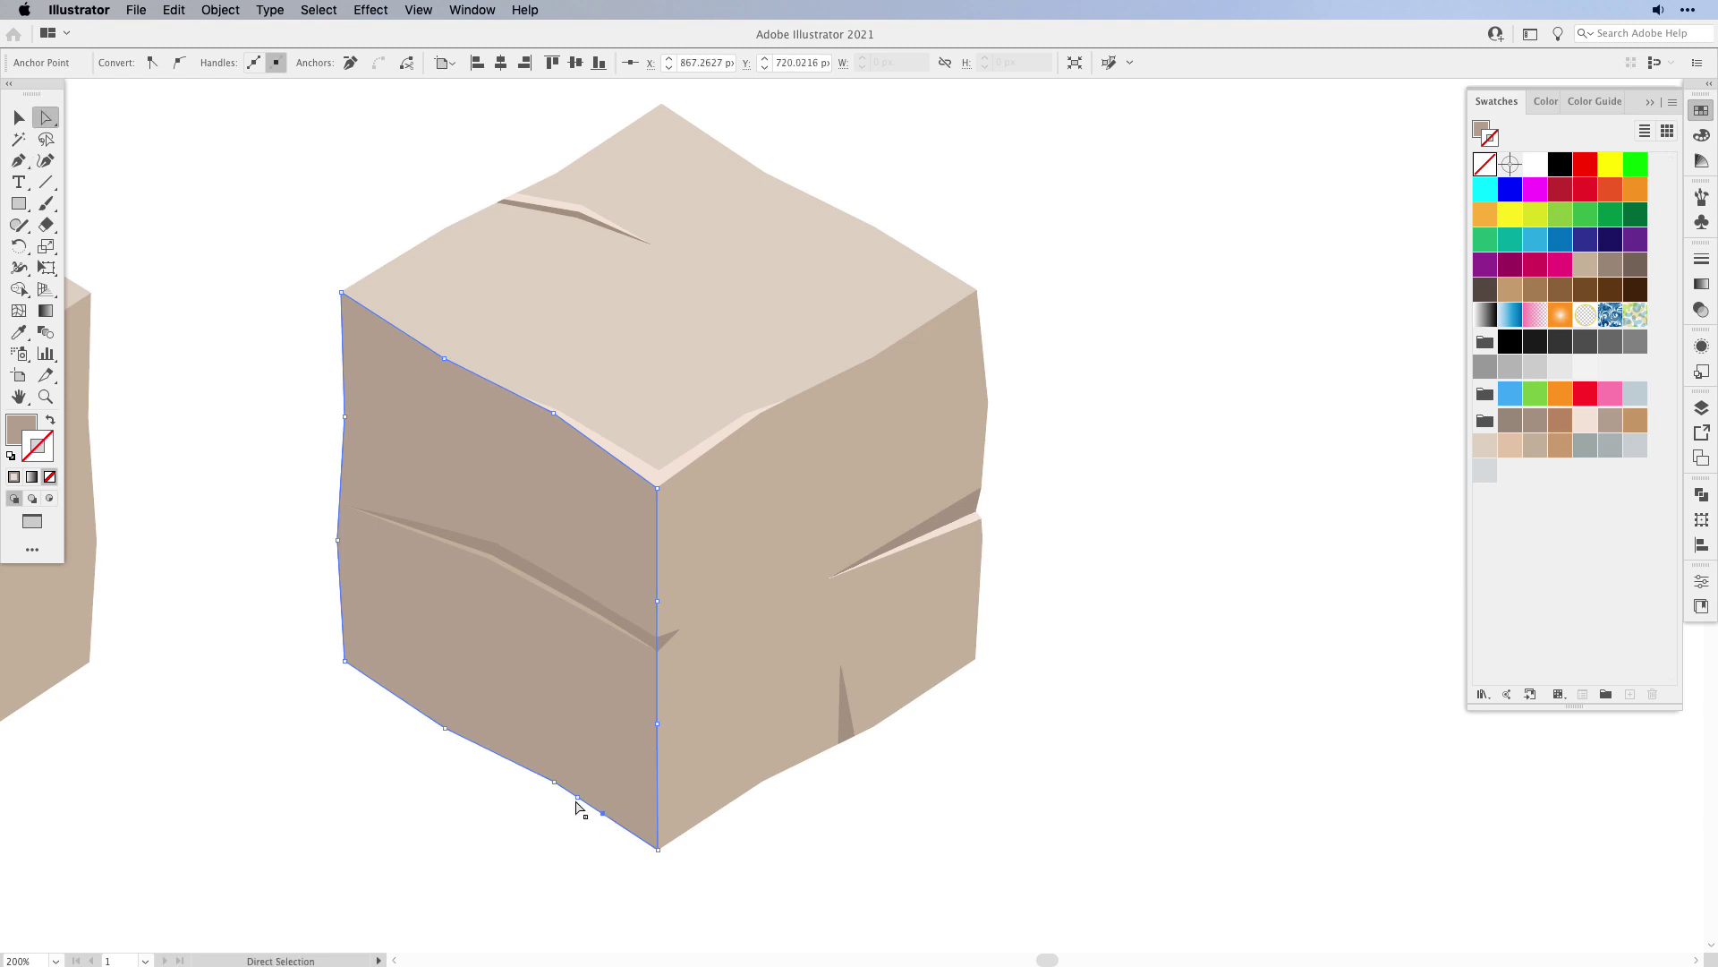
- Move the added anchor on the left face's bottom edge slightly up and inward to notch the outline, then deselect
drag(577, 797, 582, 790)
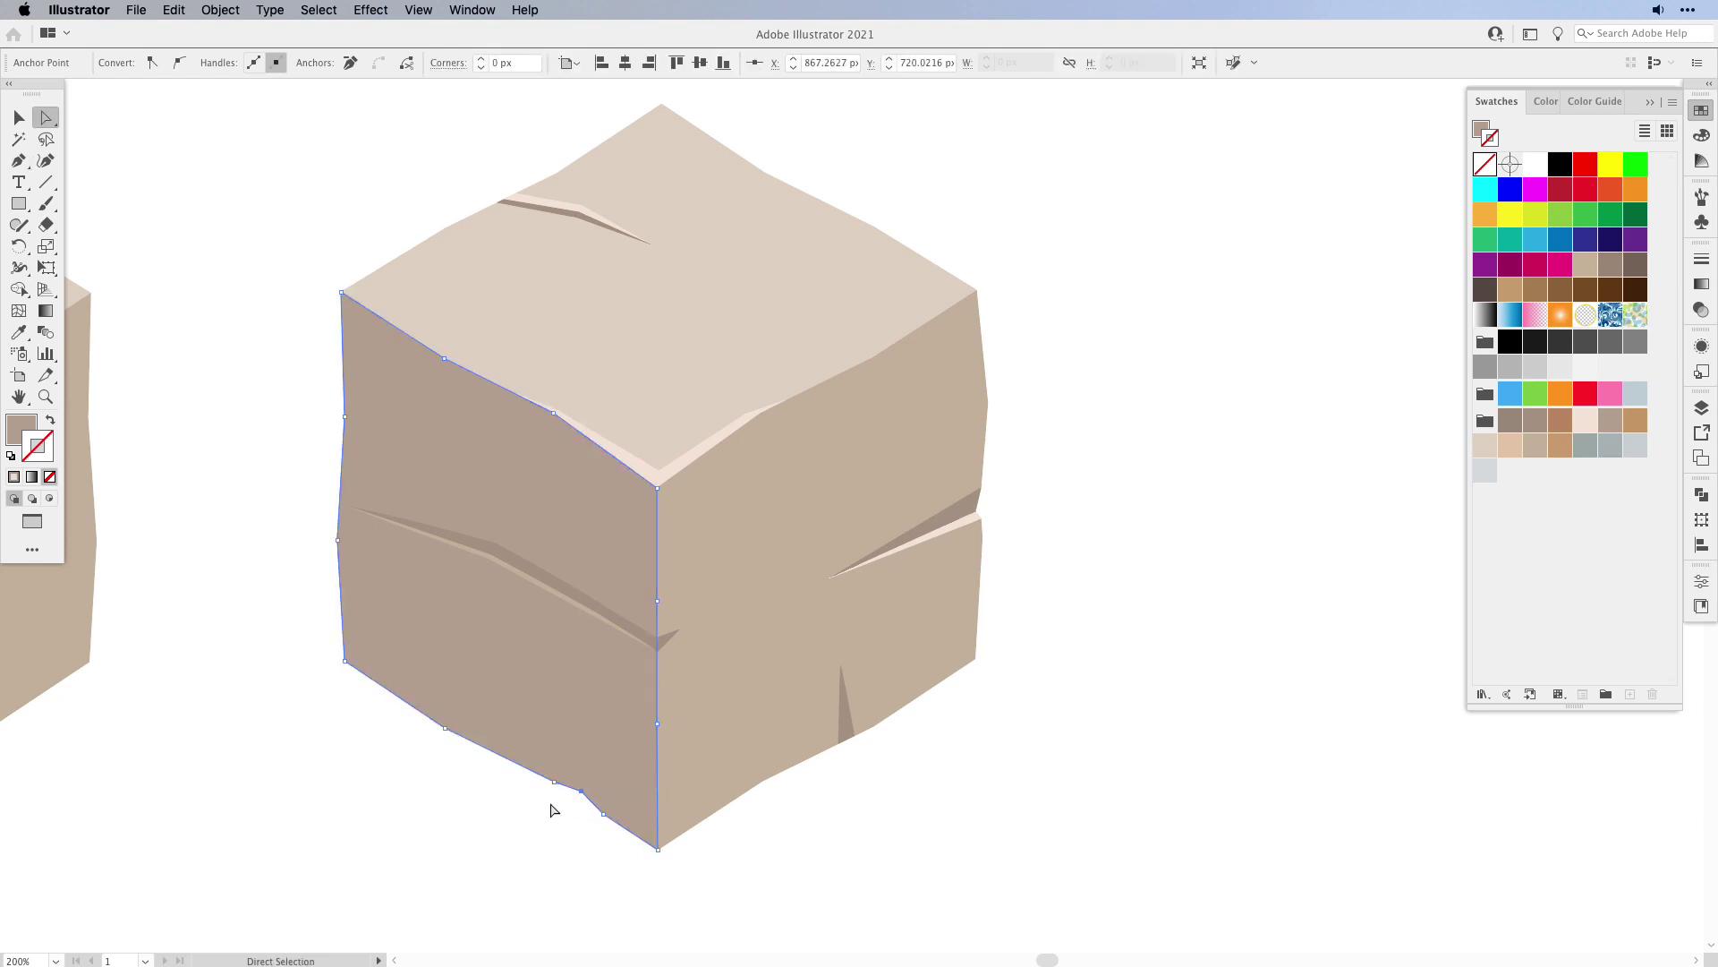
click(422, 777)
- Reuse the bottom crack's dark brown fill and draw a thin shadow sliver along the right face's bottom edge from the front corner
click(844, 723)
click(816, 820)
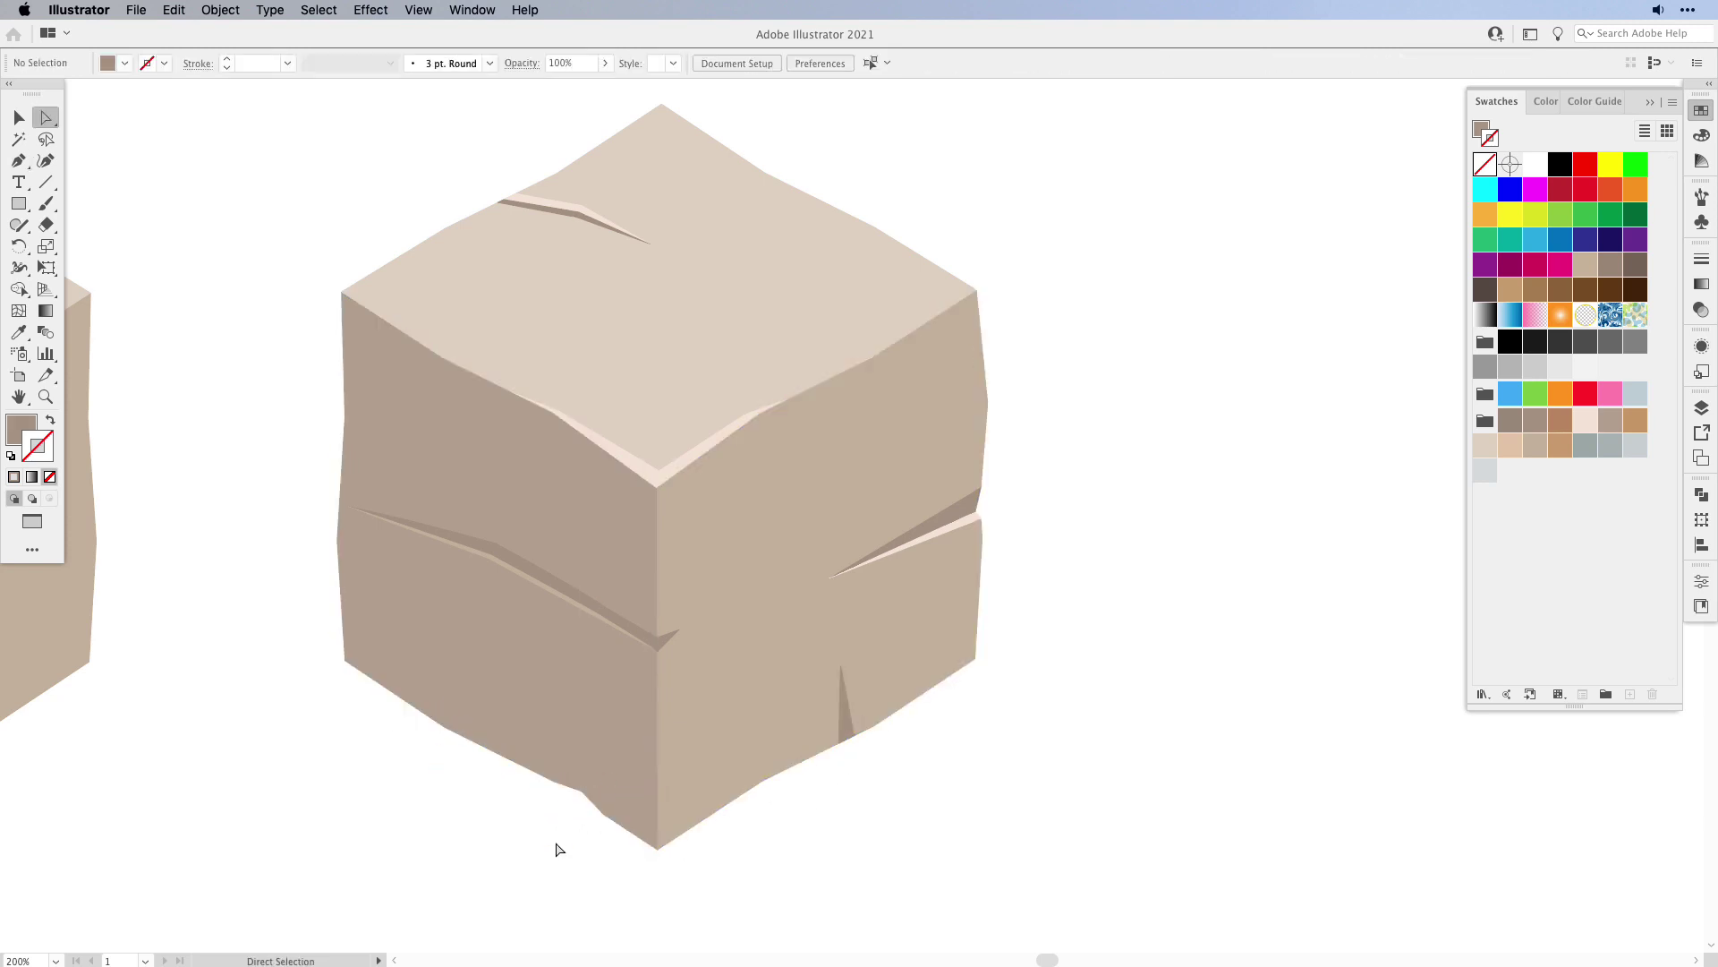
key(p)
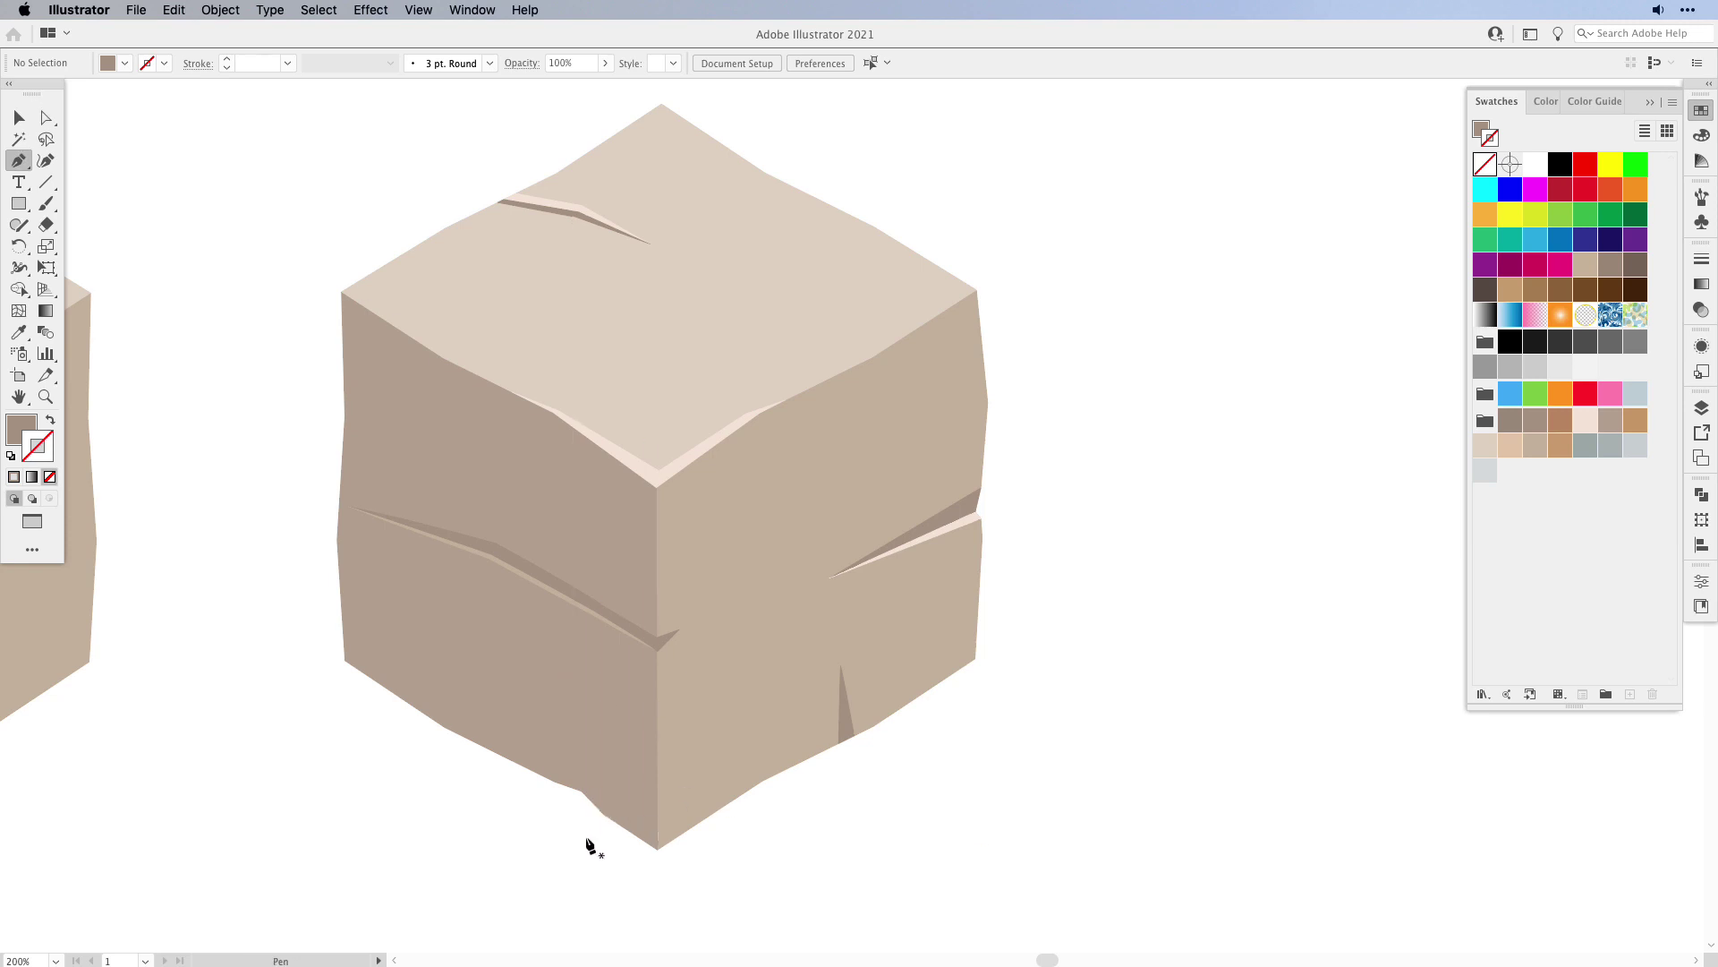
click(658, 850)
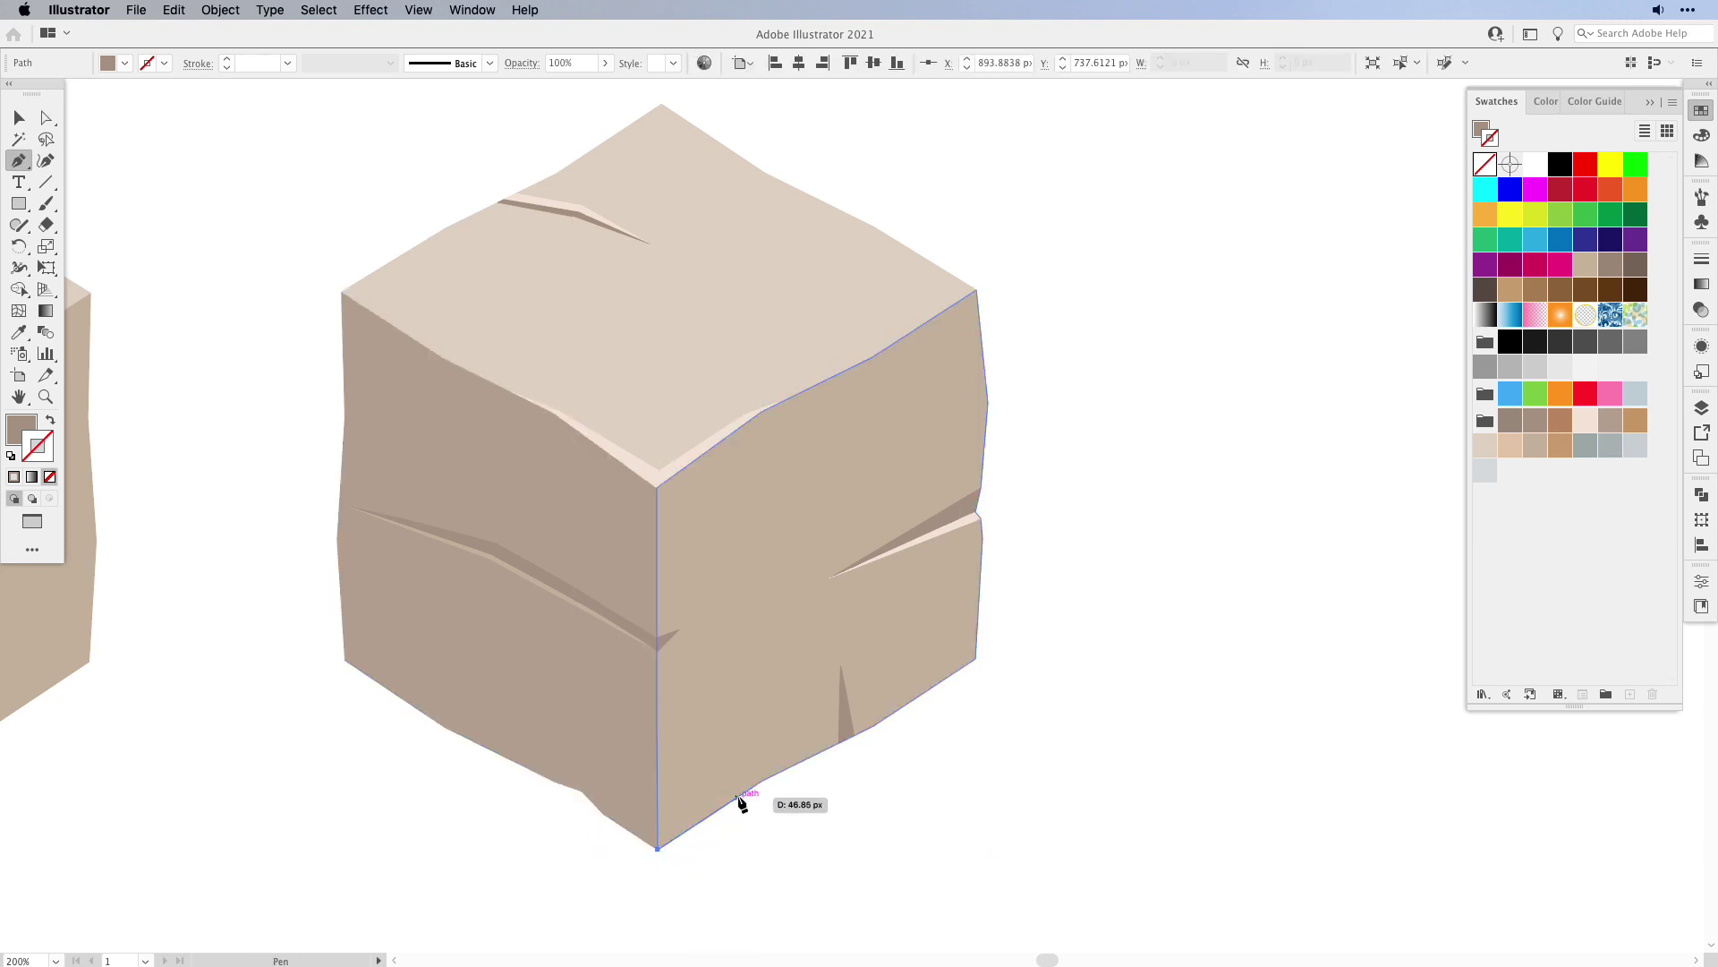
click(741, 794)
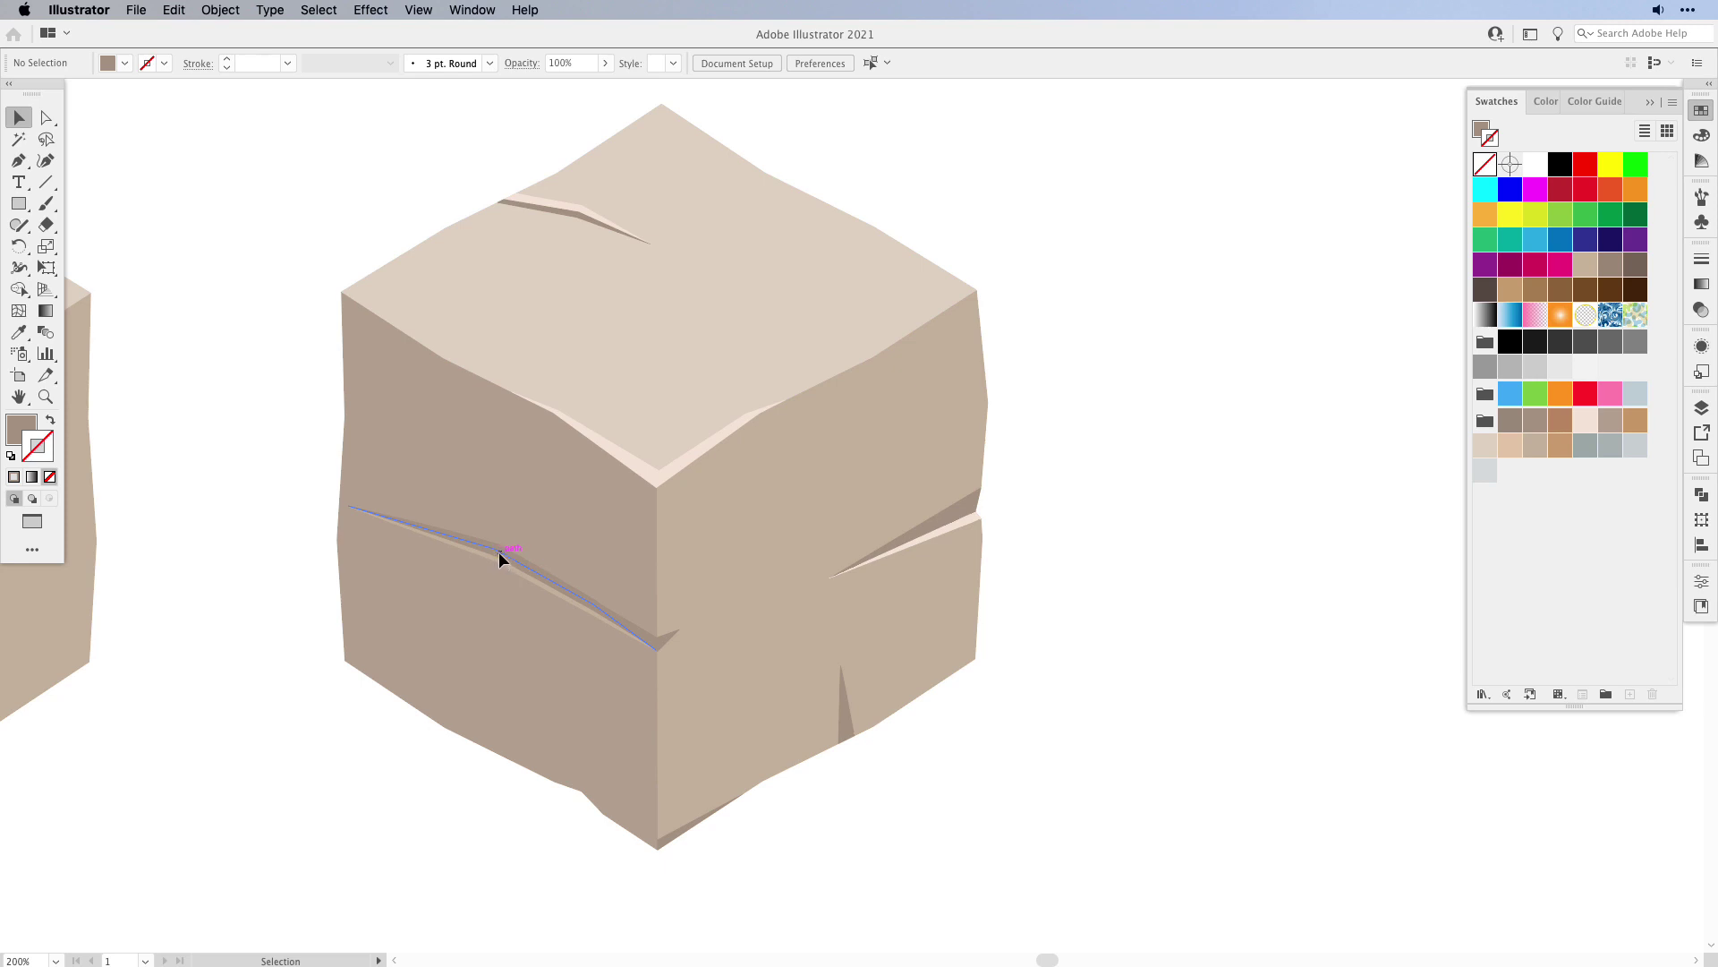
- Convert the long crack stroke on the left face into an outlined shape with Outline Stroke, then deselect
key(v)
click(498, 551)
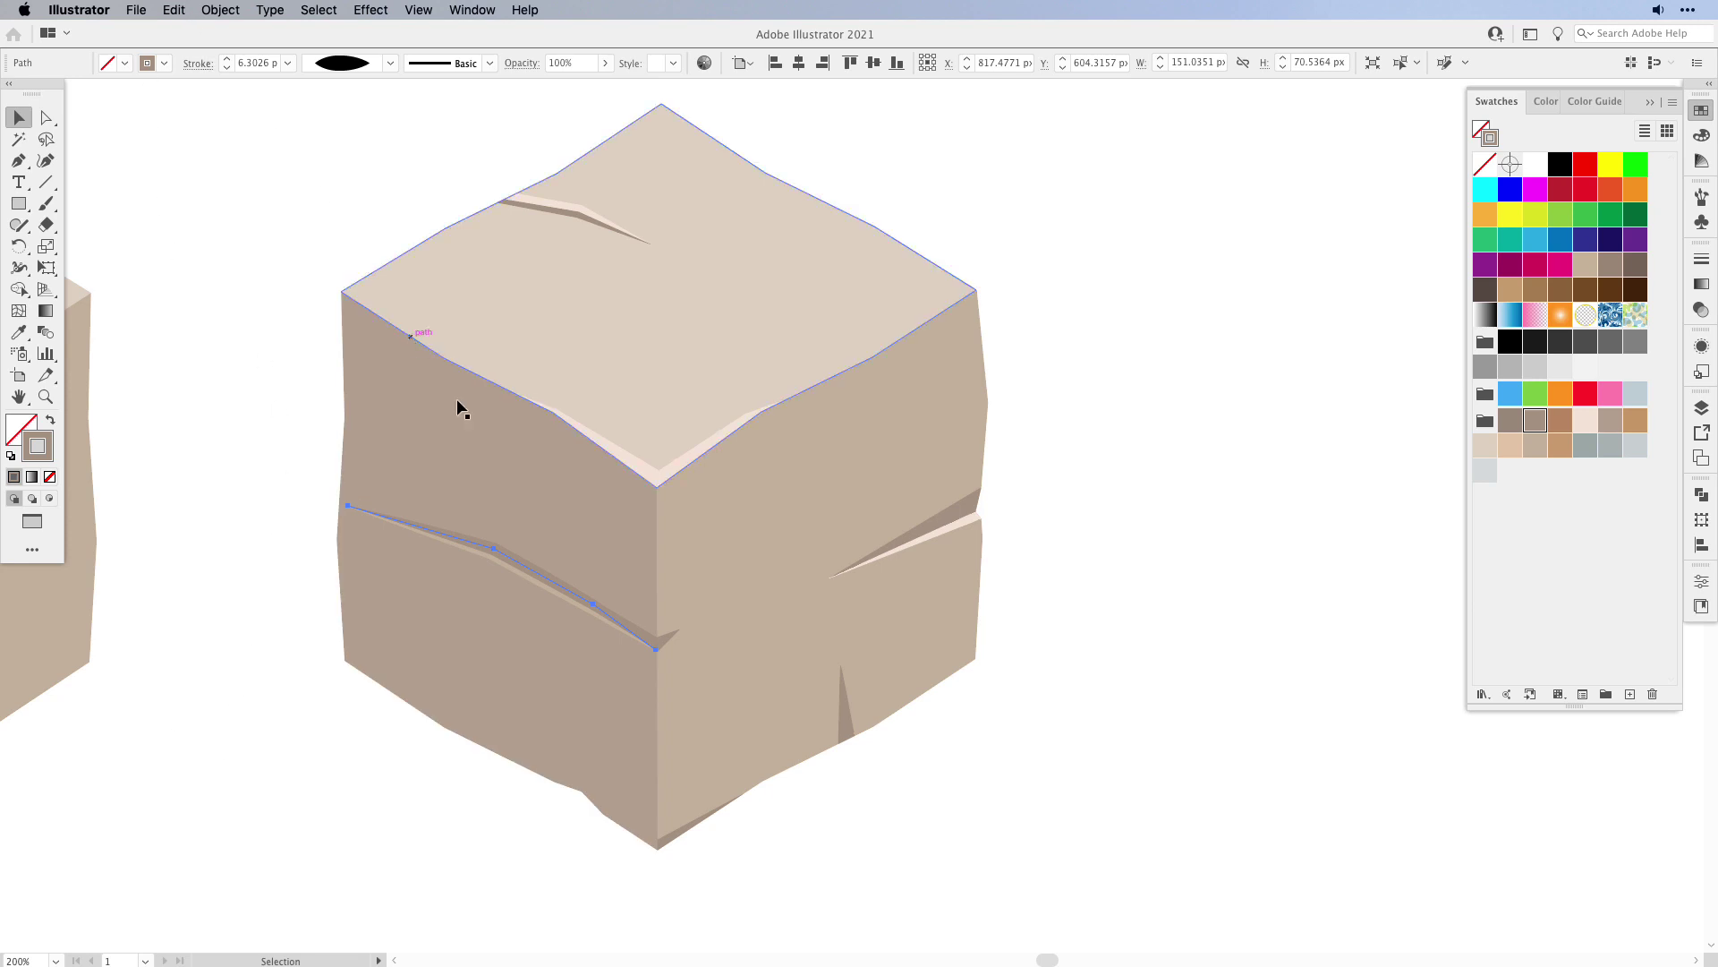
click(214, 10)
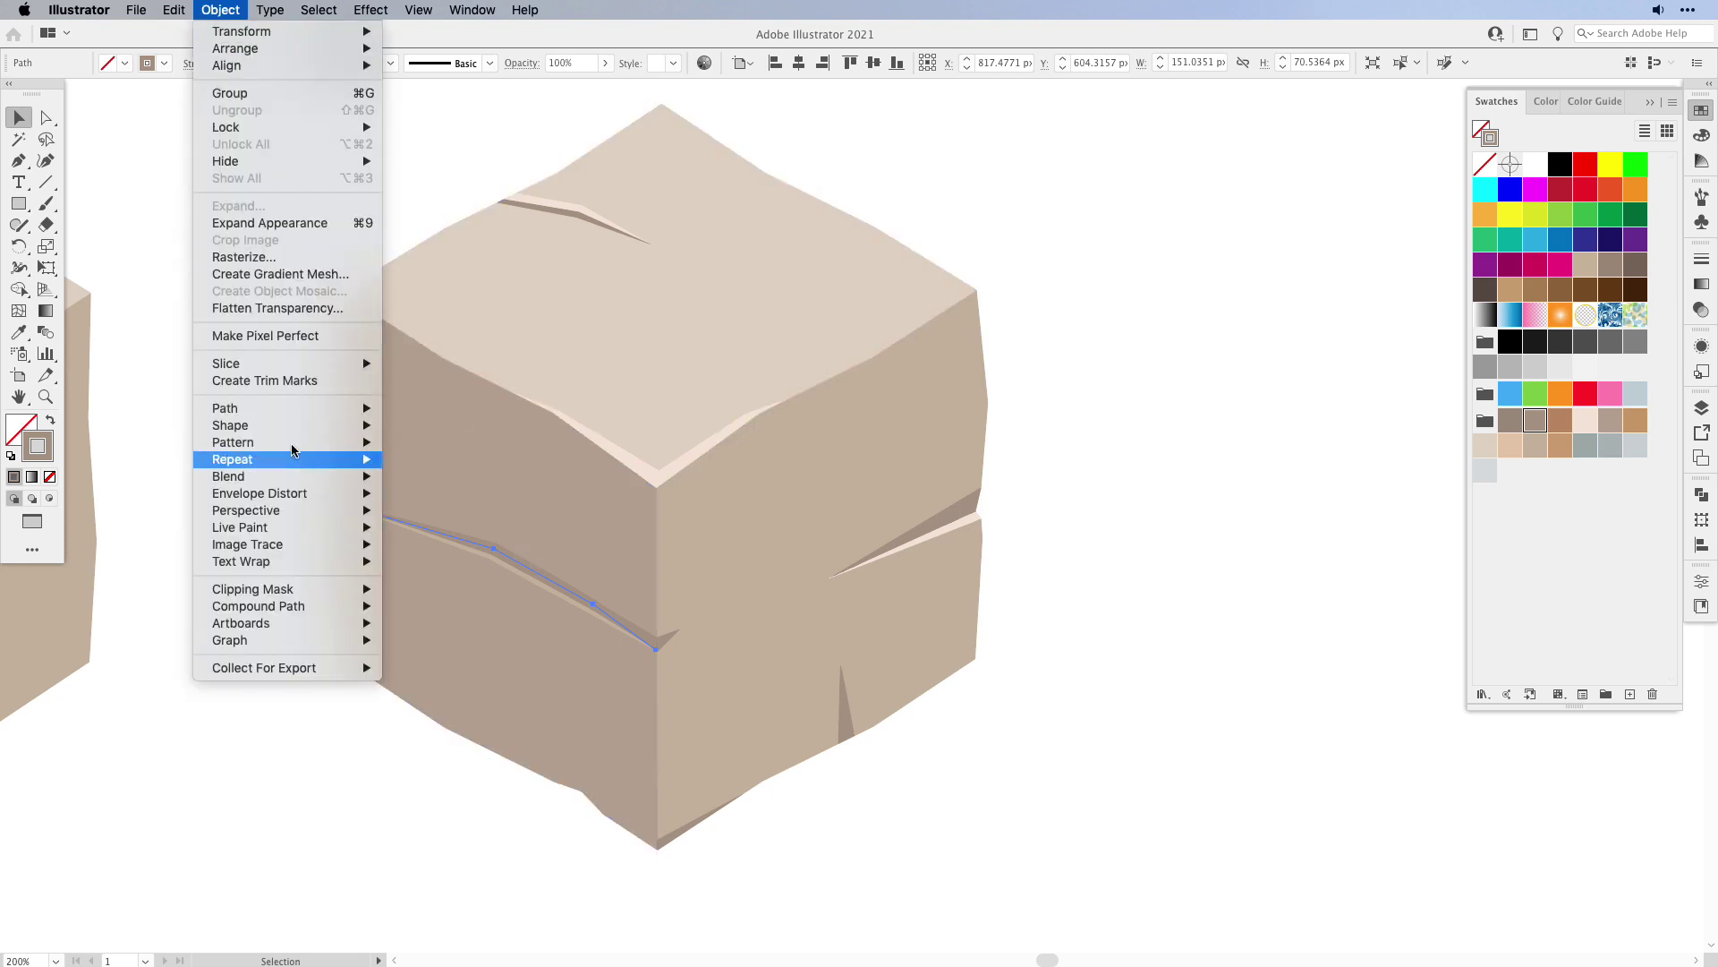
mouse_move(300, 412)
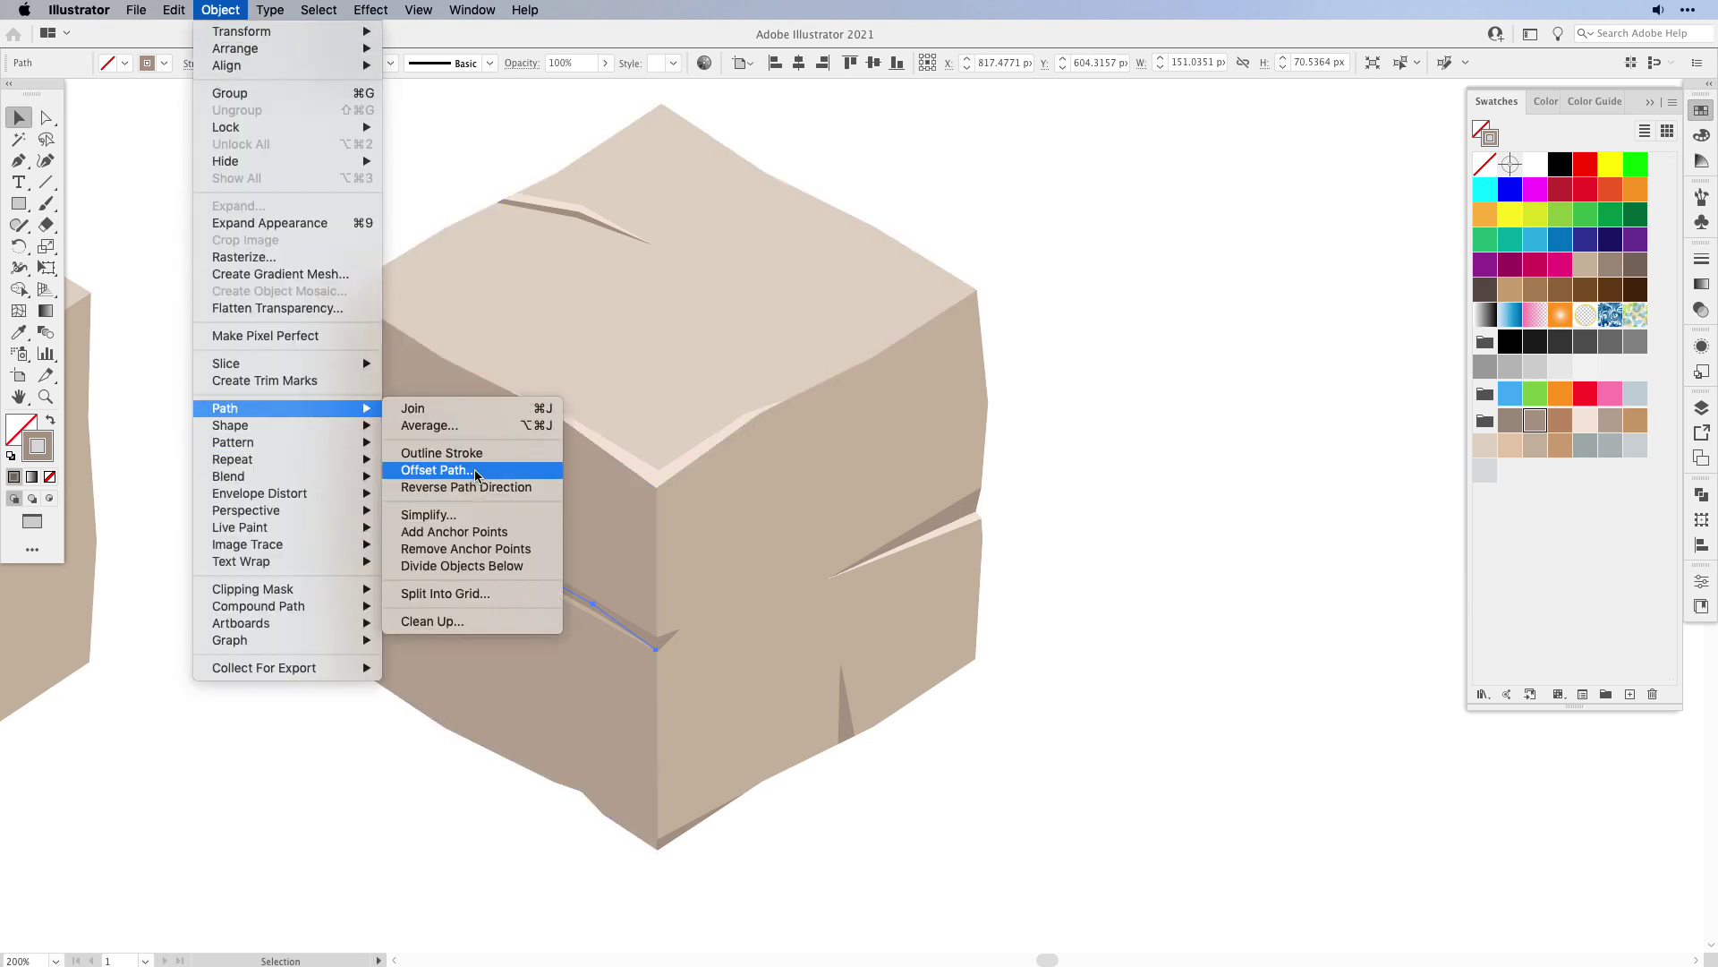
click(442, 453)
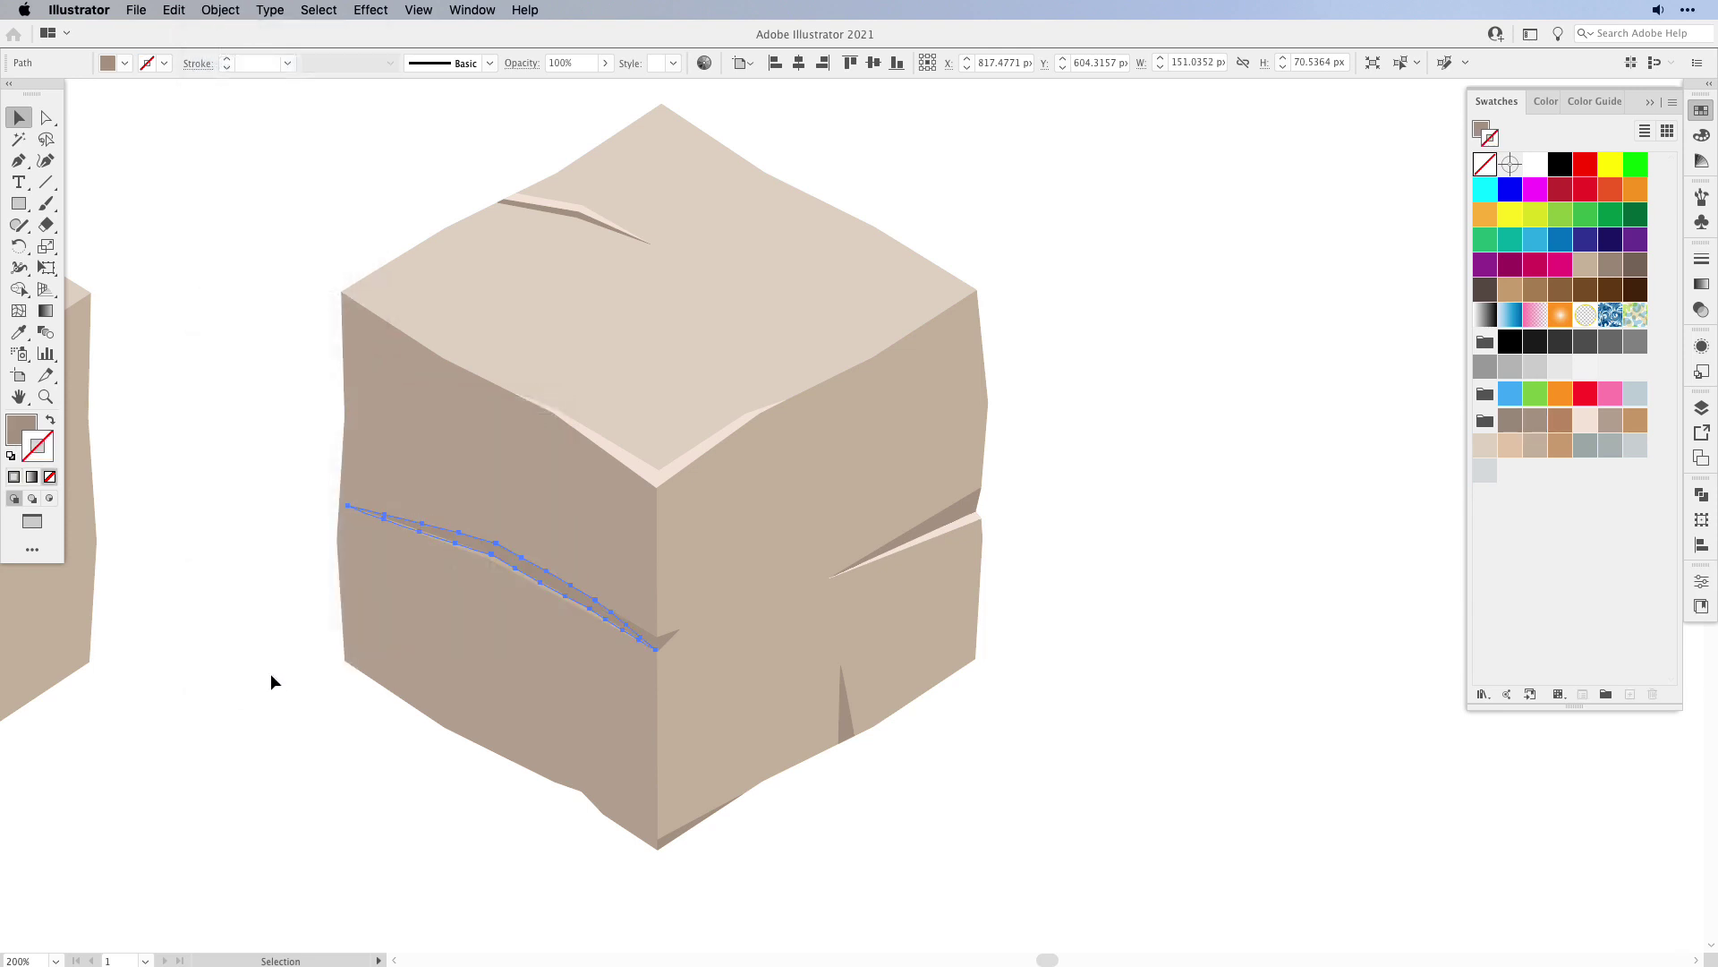
click(658, 634)
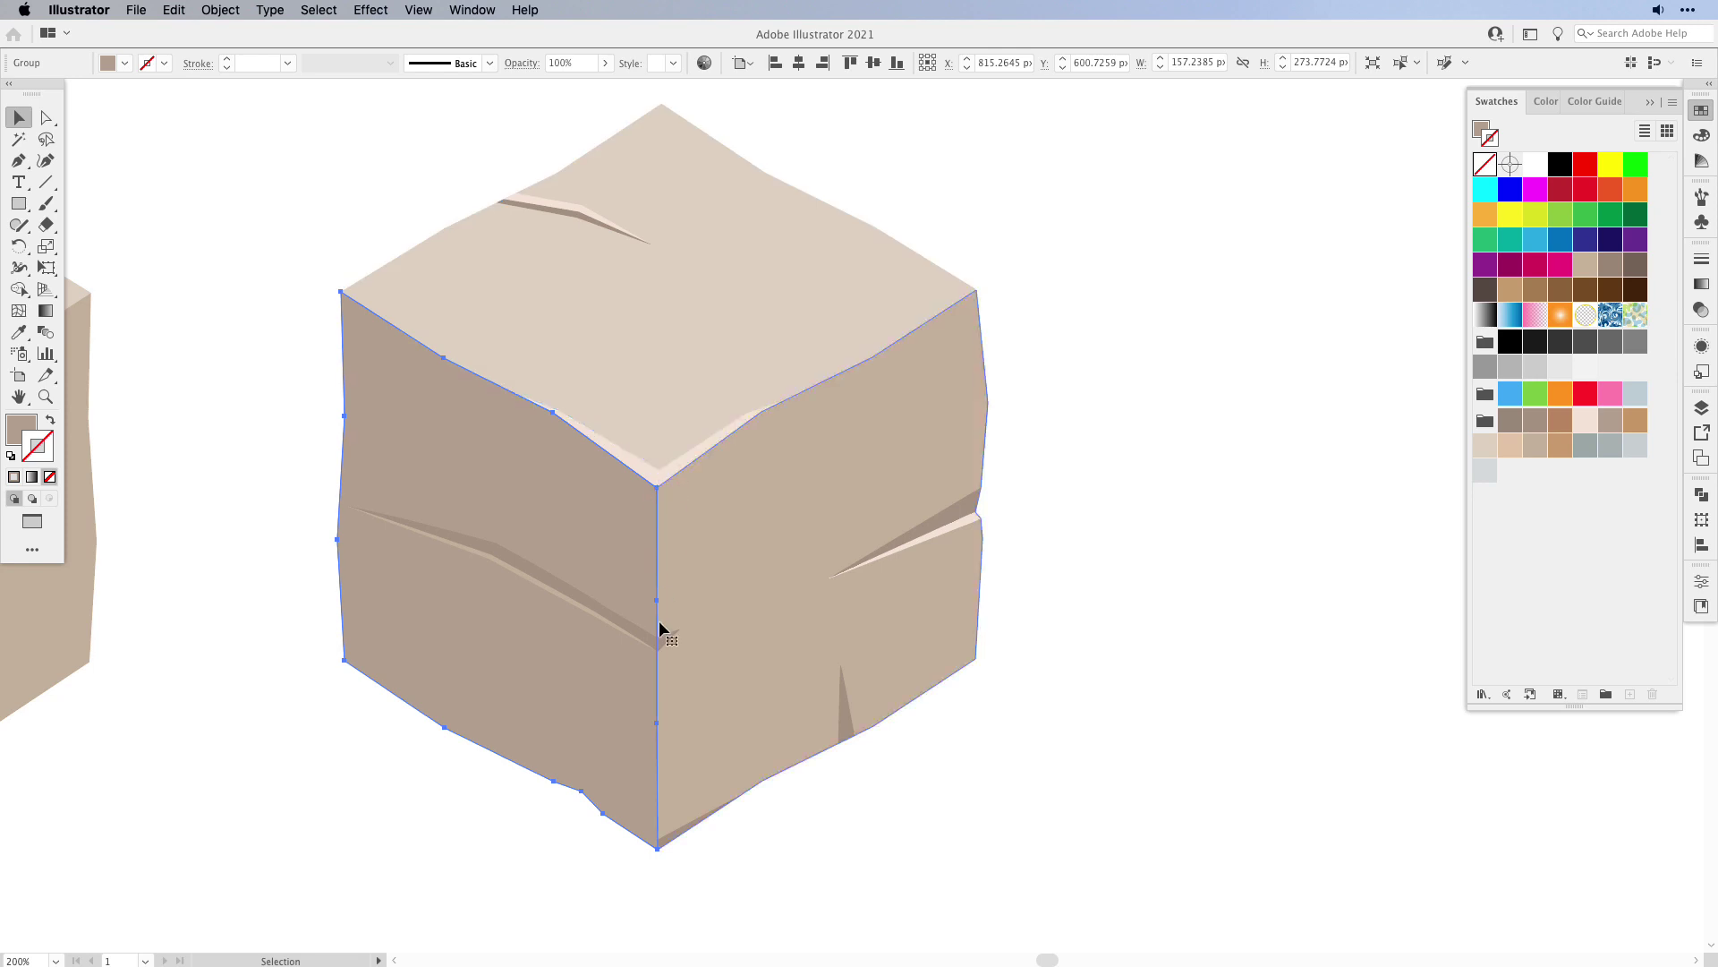
click(478, 857)
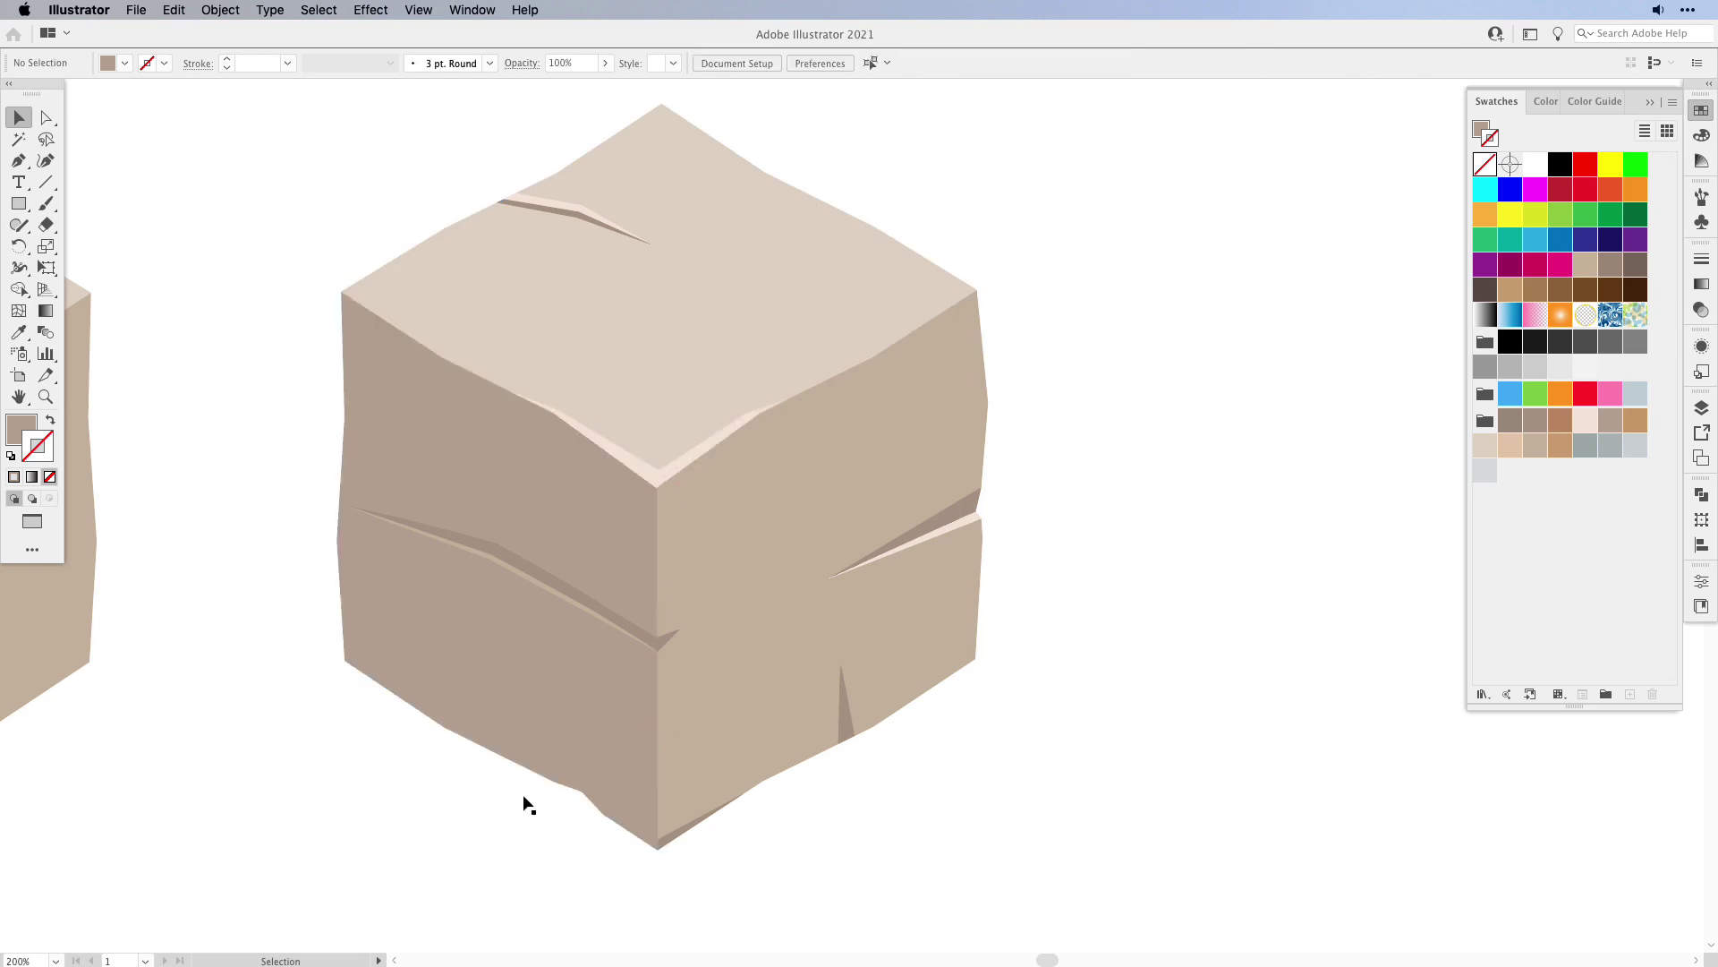
- Lasso the overlapping front edge anchors just above the crack and move them outward onto the right face
click(46, 140)
mouse_move(656, 584)
mouse_down()
mouse_move(667, 598)
mouse_move(668, 572)
mouse_up()
key(a)
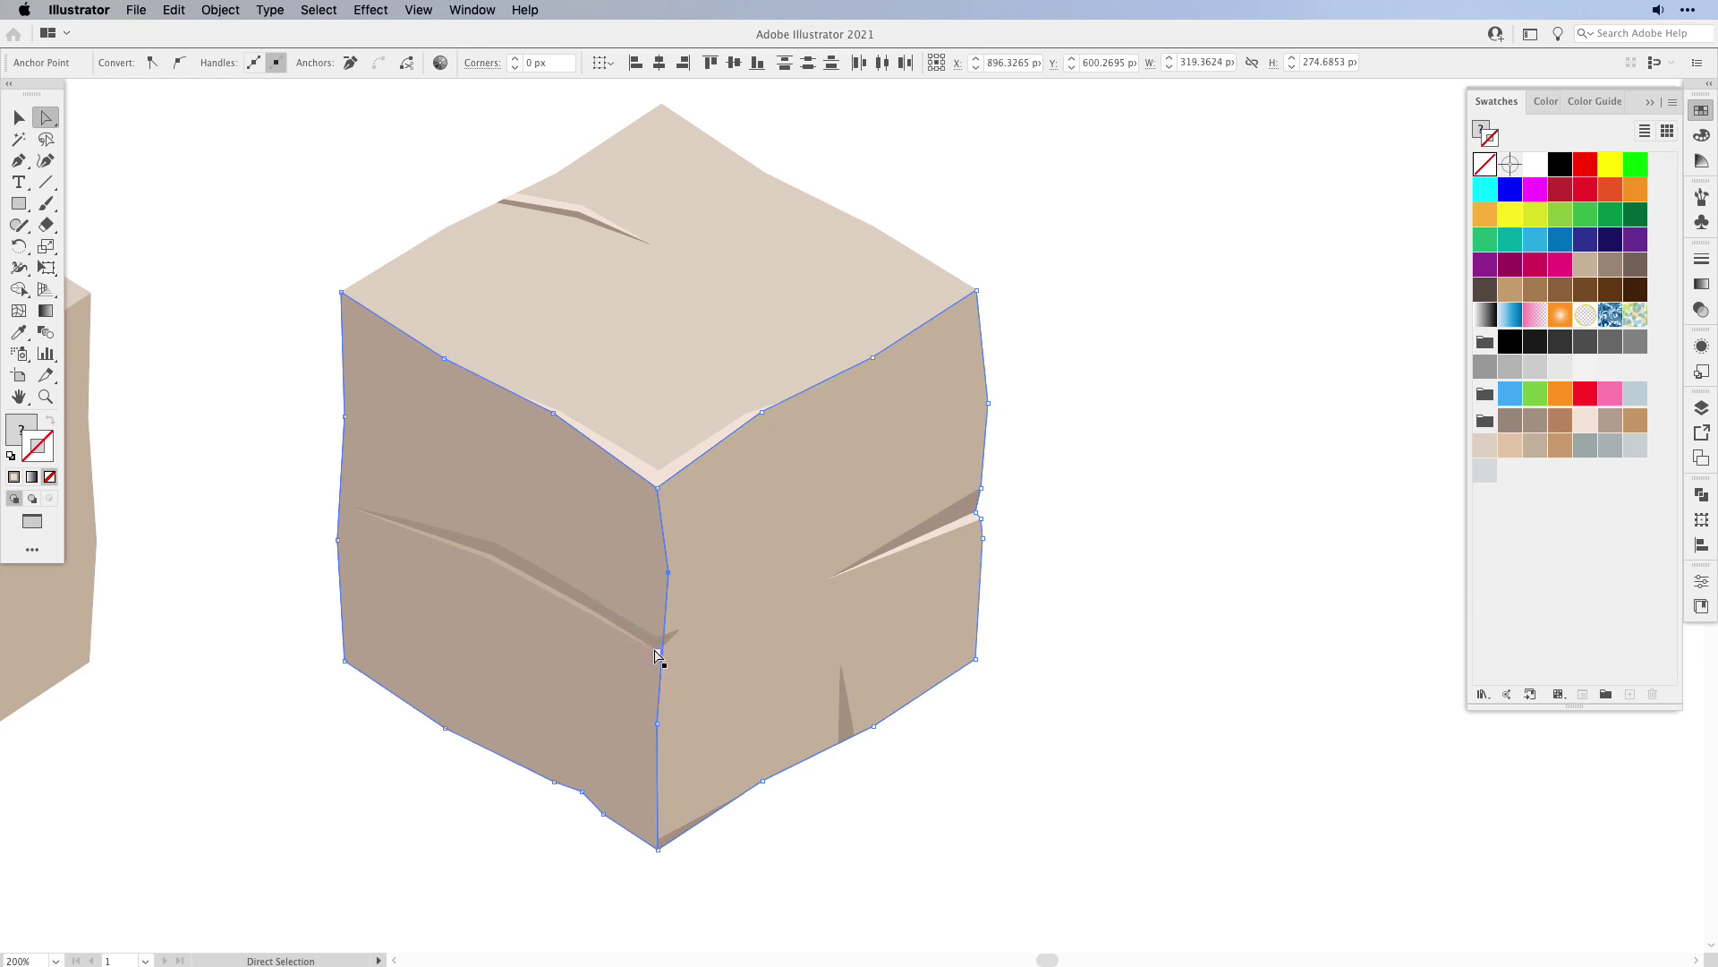
- Lower the crack's bottom corner at the front edge and adjust an anchor of the left face's crack where they meet
drag(796, 584, 792, 610)
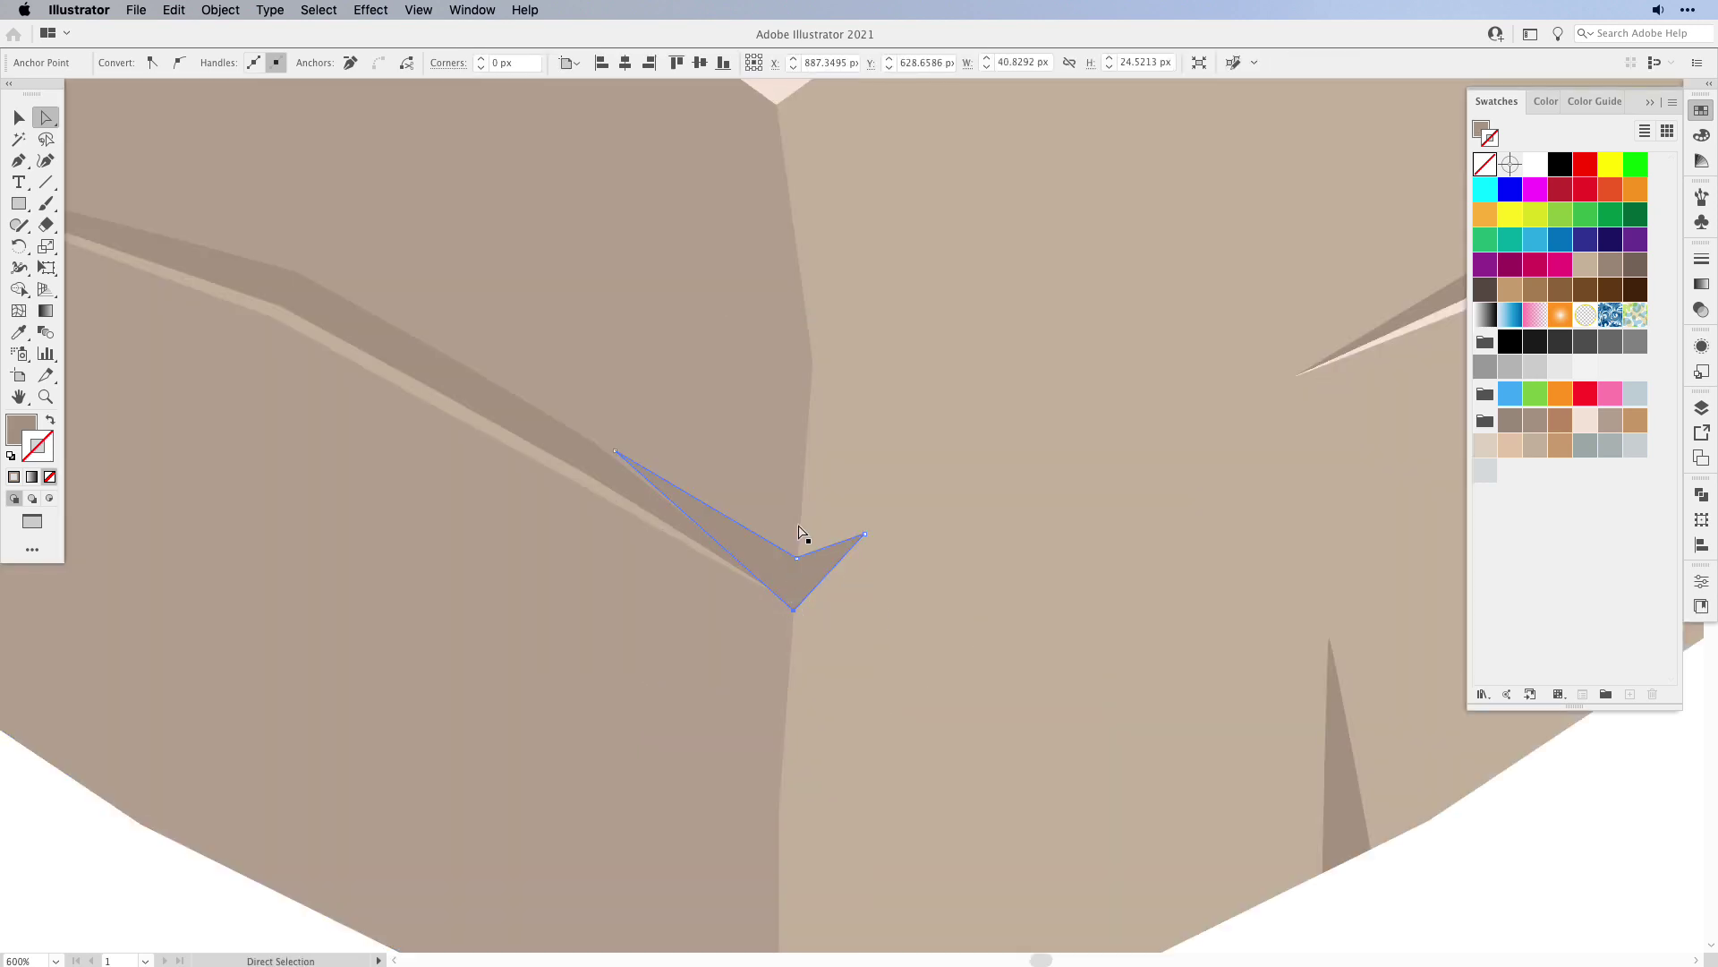
drag(615, 452, 595, 444)
click(511, 414)
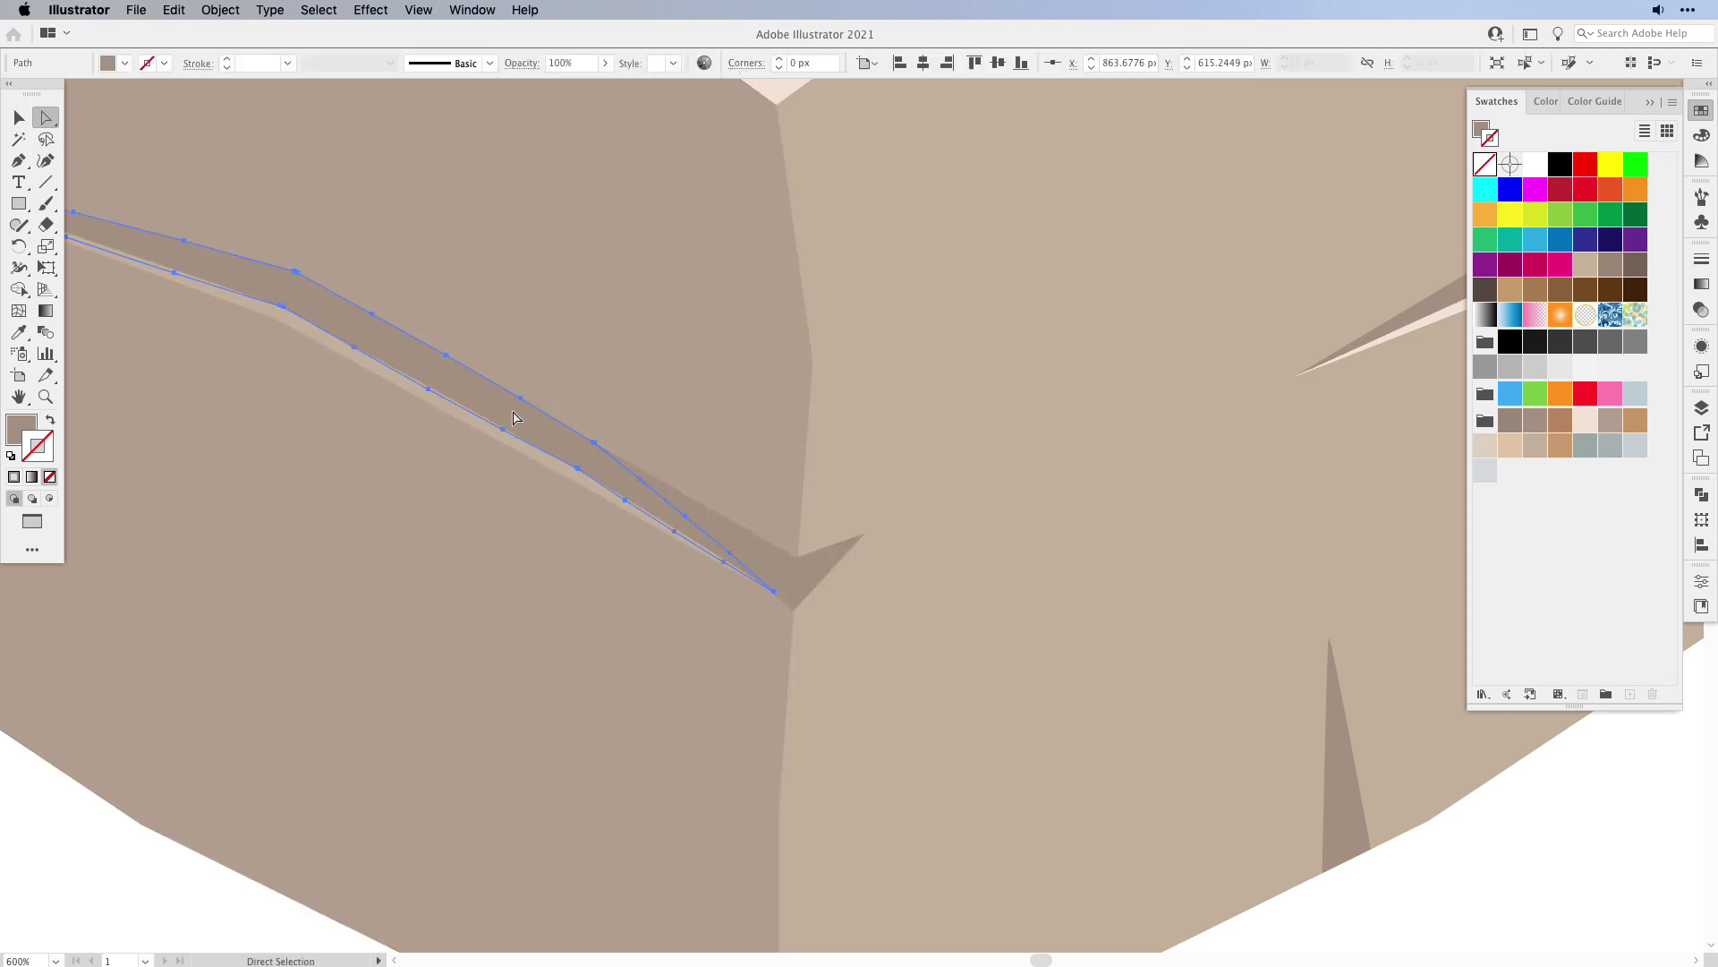
click(170, 915)
- Add an anchor point to the upper part of the left face's outer edge and pull it outward into a bump
key(super+minus)
key(super+minus)
key(super+minus)
key(super+minus)
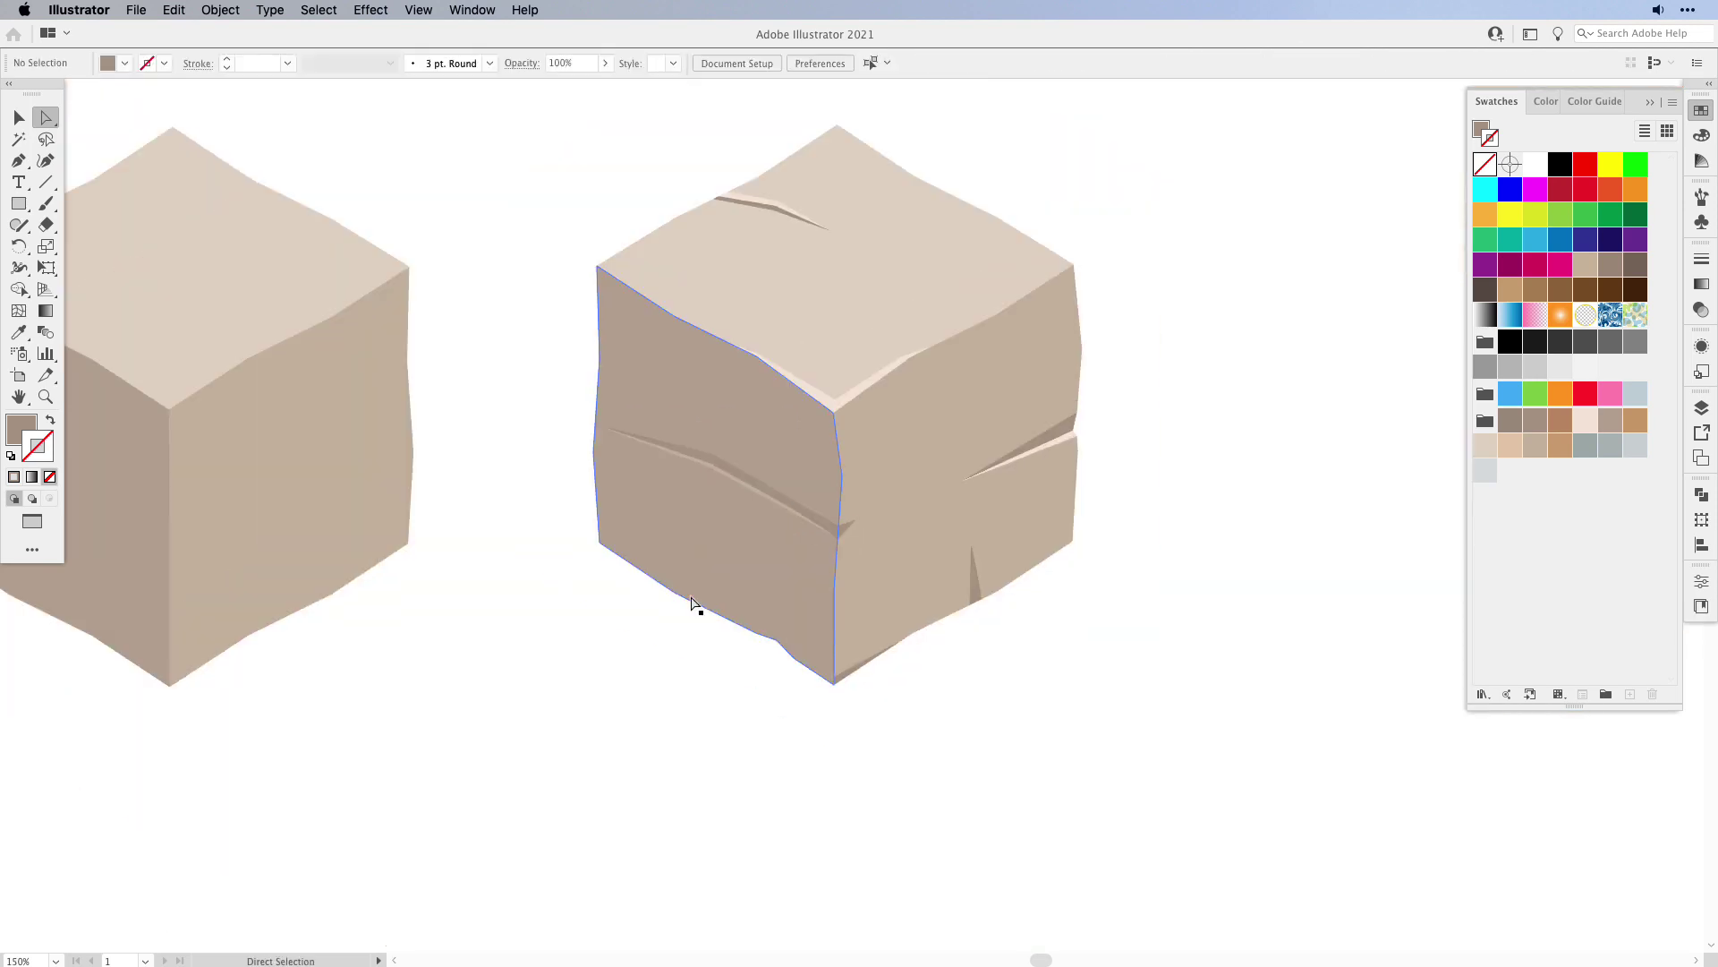
drag(898, 755, 831, 833)
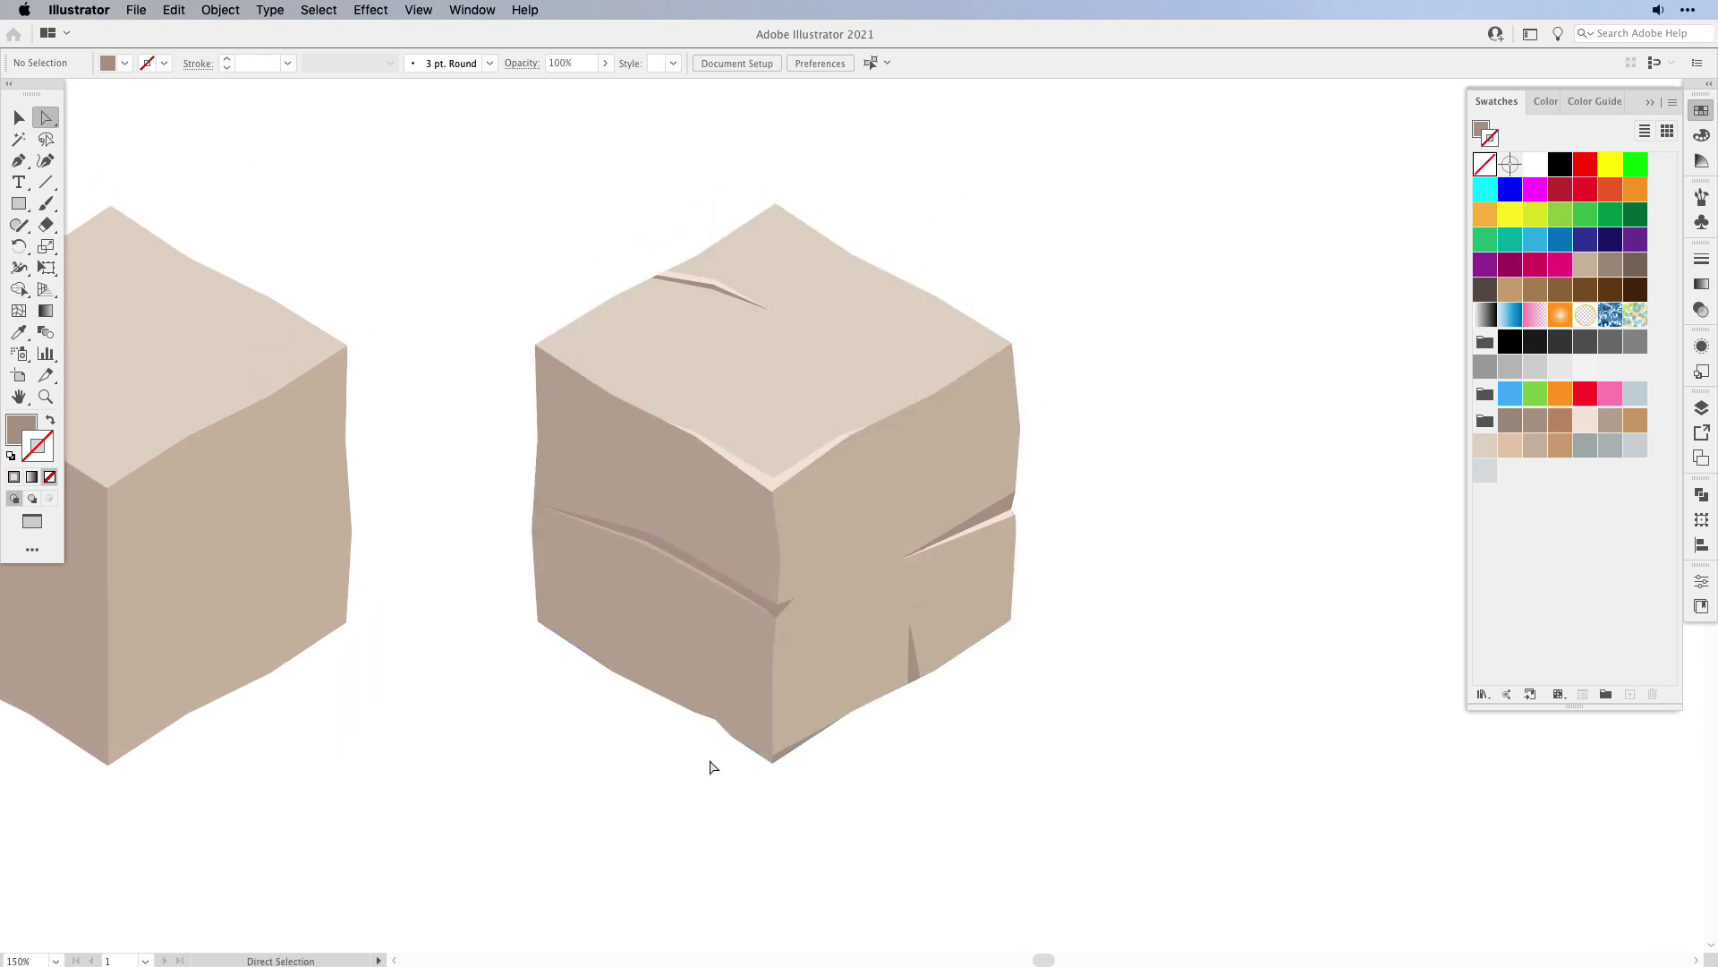
click(569, 642)
key(p)
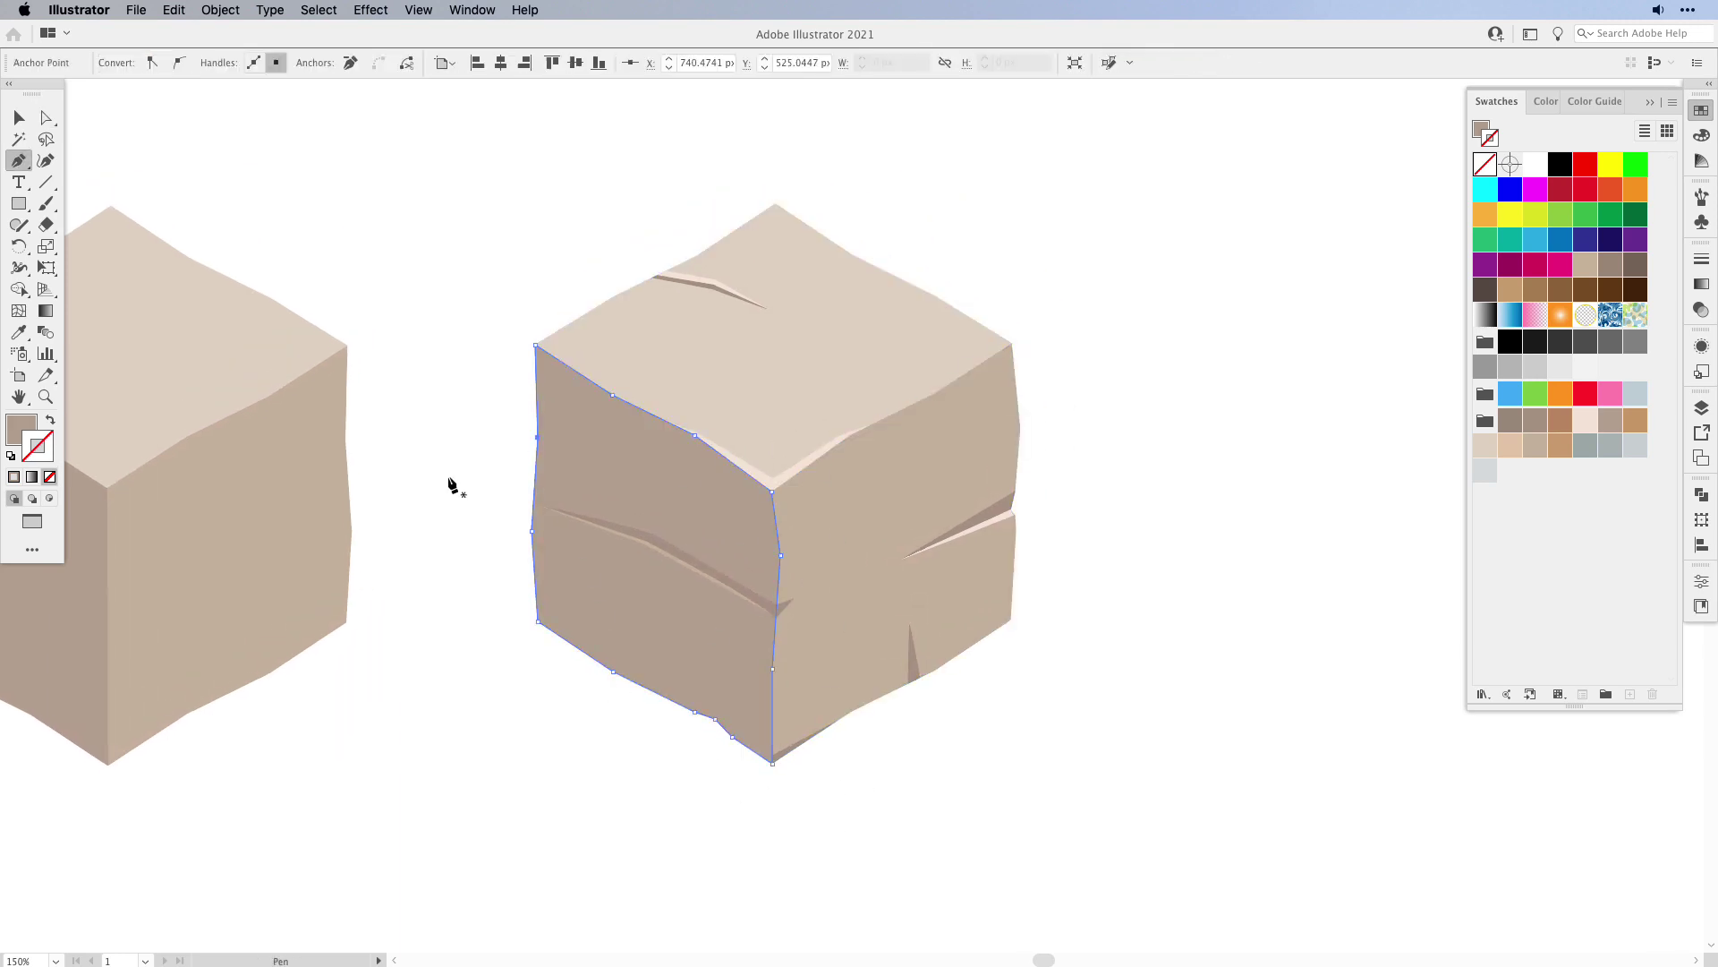
click(537, 390)
key(a)
drag(537, 390, 528, 388)
click(464, 598)
- Add an anchor point to the top face's back left edge near the back corner and nudge it outward
click(727, 255)
key(p)
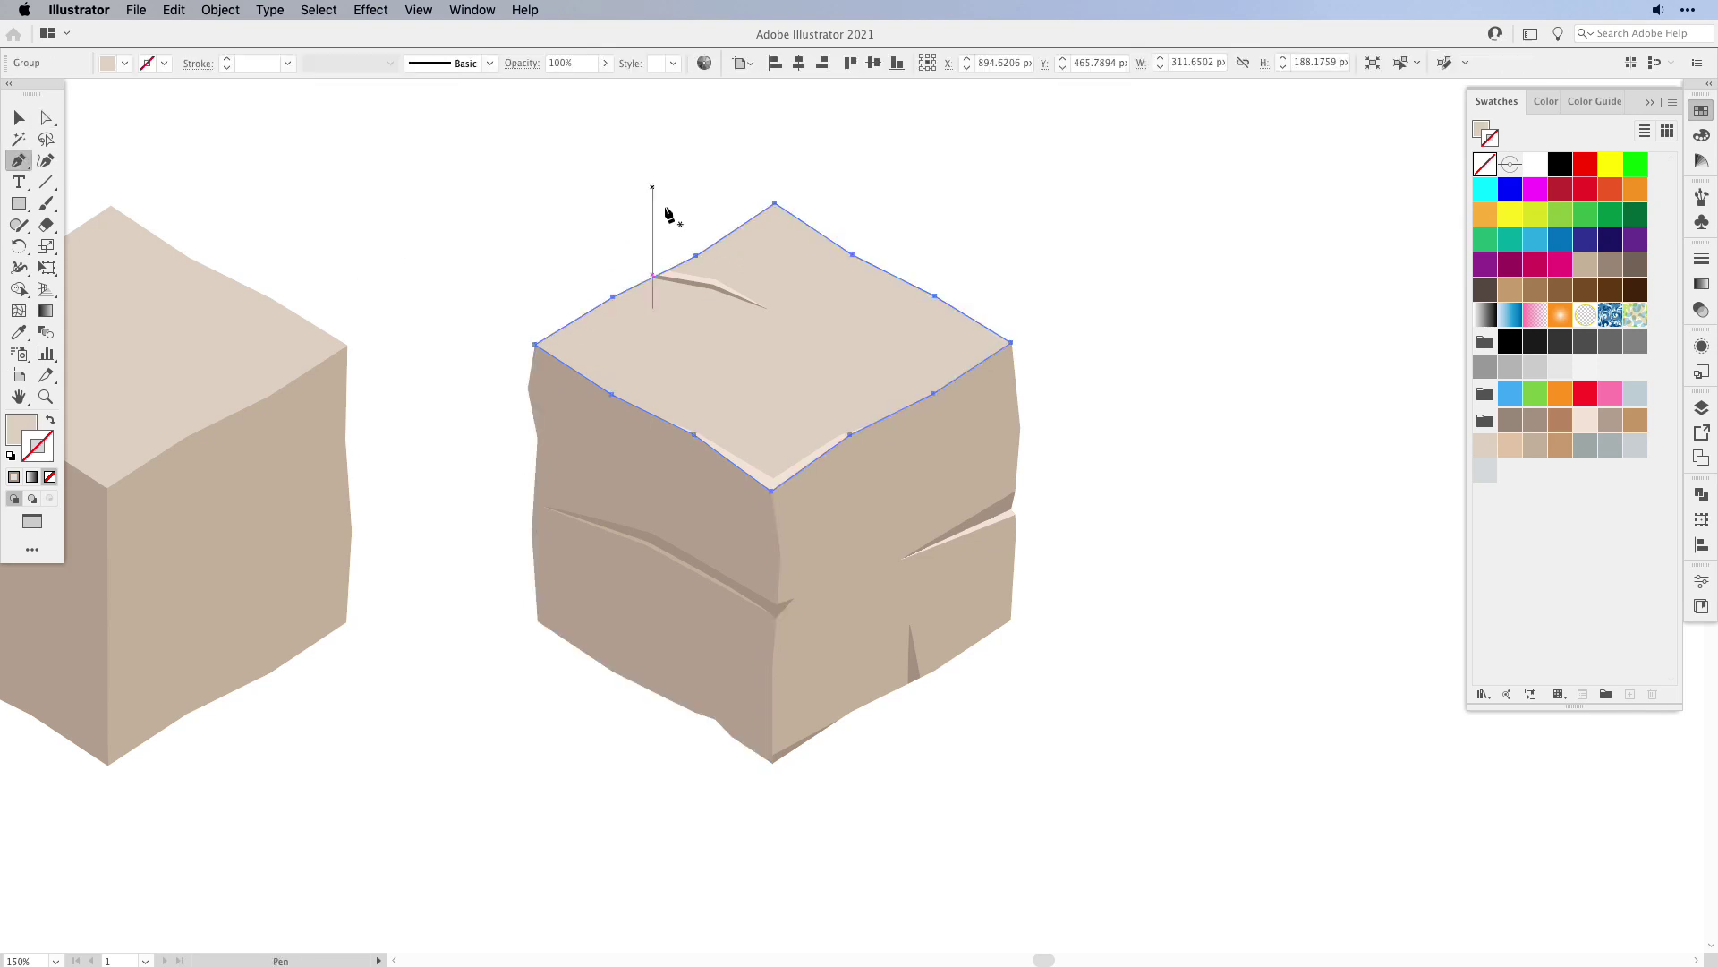
click(735, 232)
key(a)
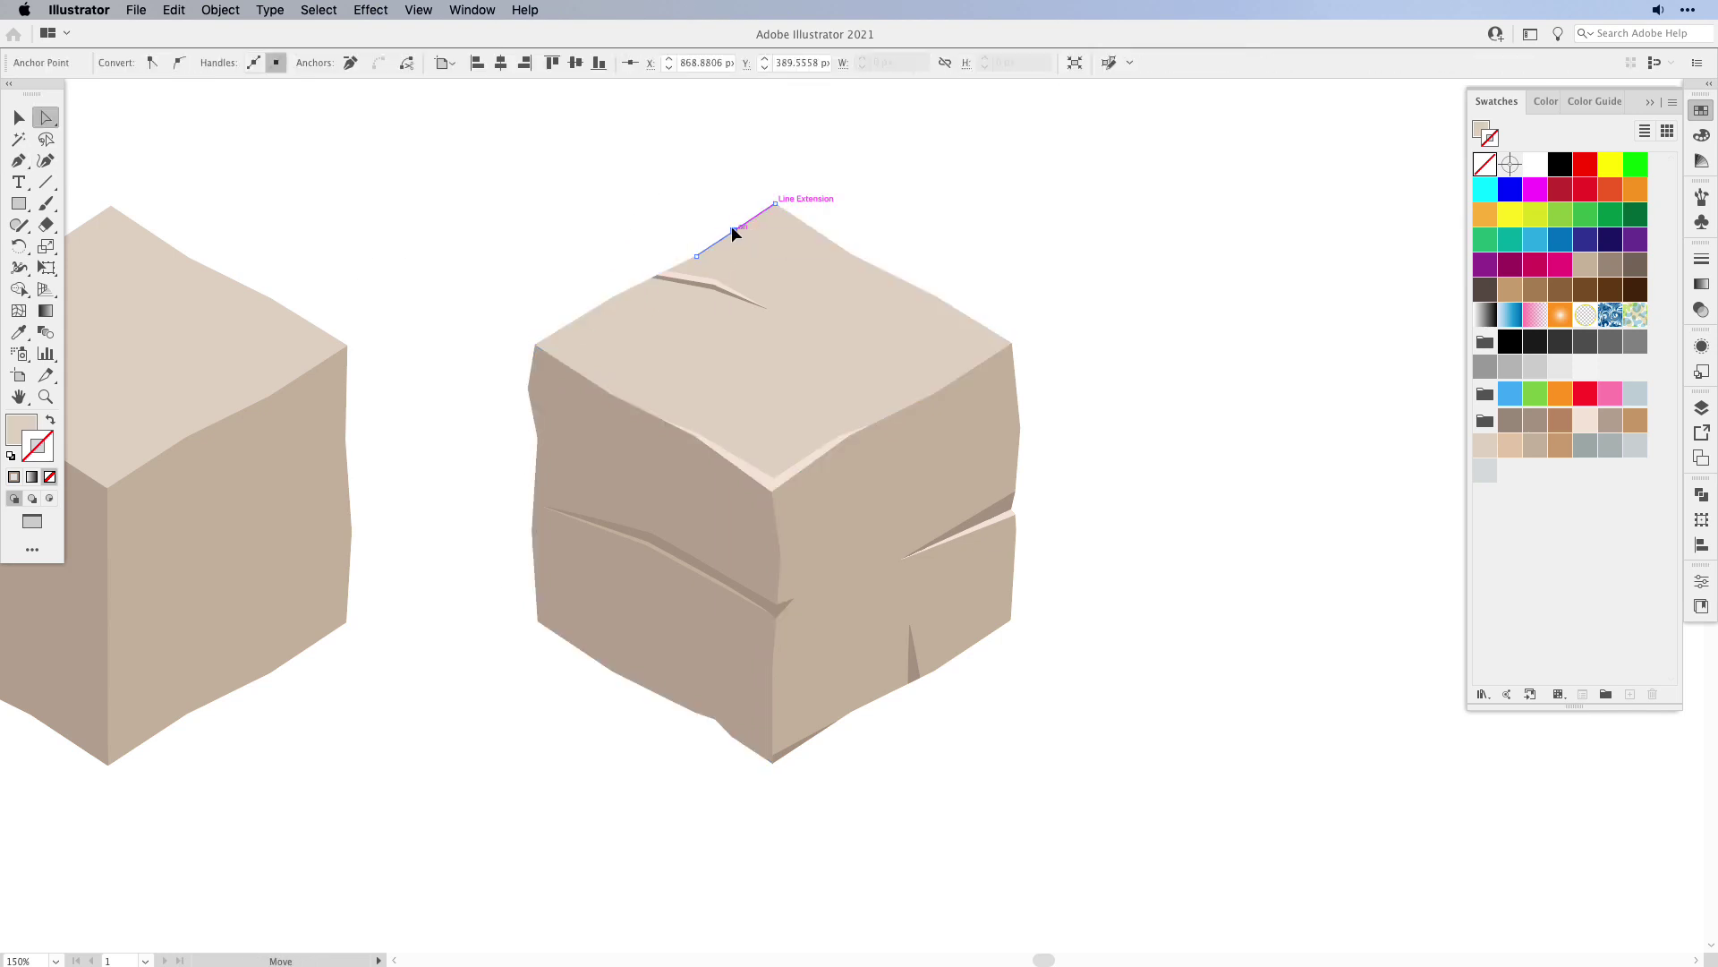
drag(732, 232, 725, 231)
click(1233, 546)
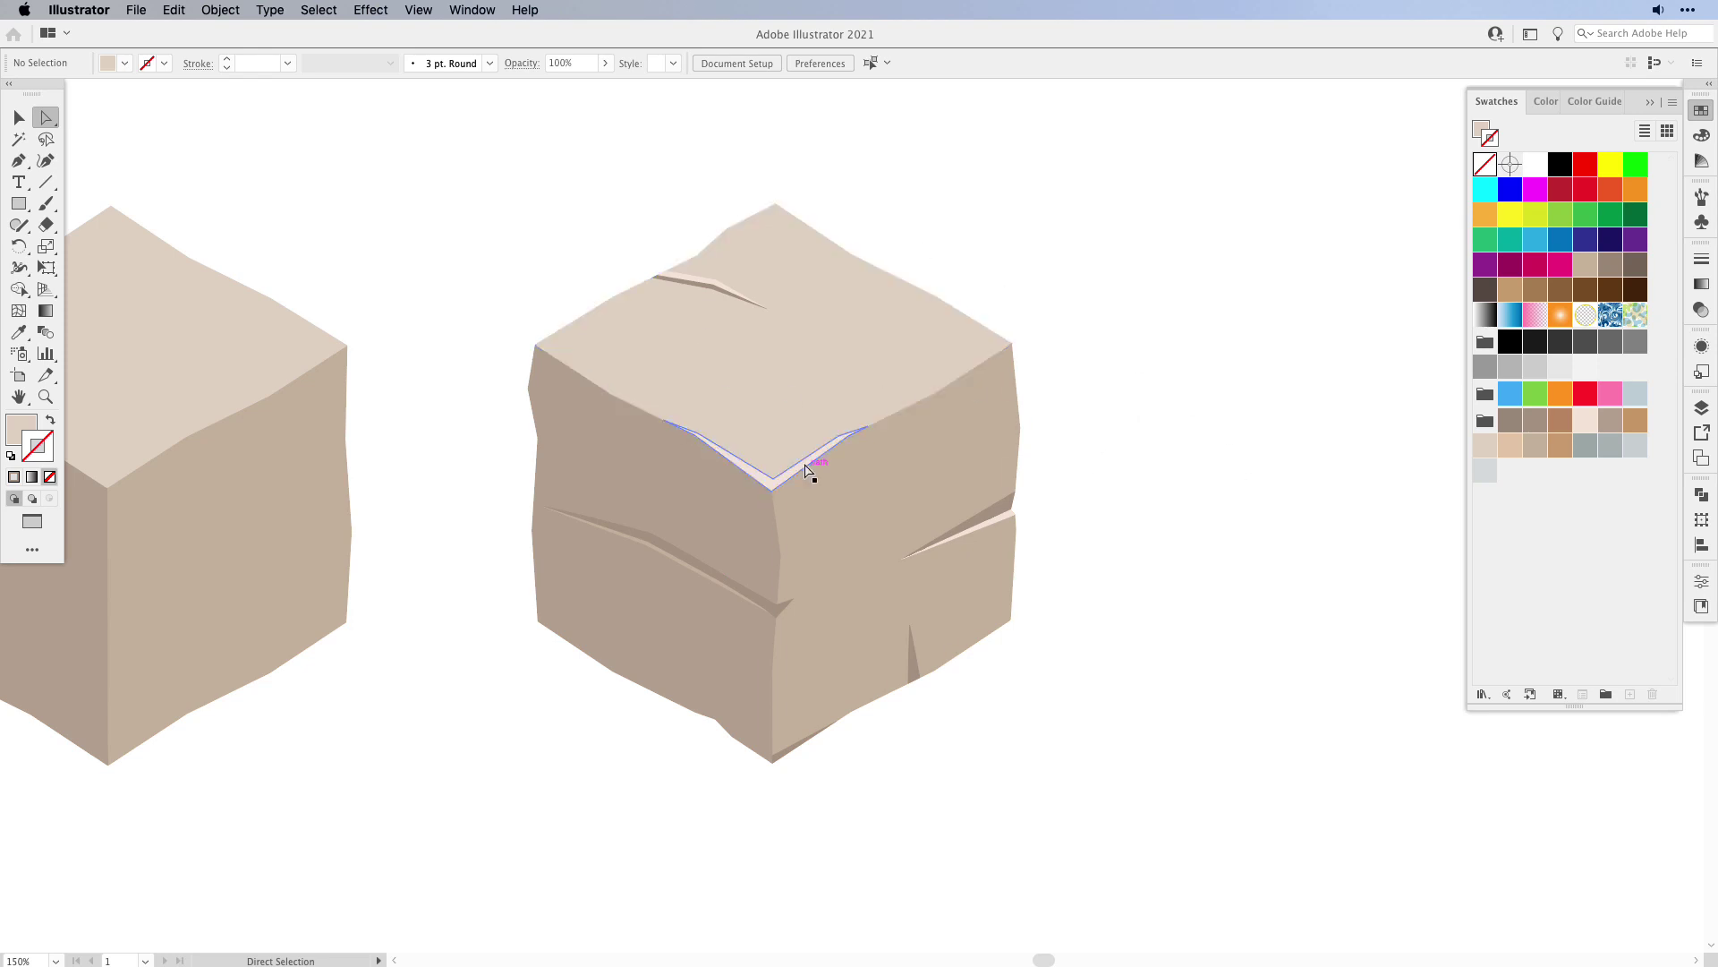
- Move the whole cracked cube further away from the plain cube and group all its parts
drag(808, 467, 873, 431)
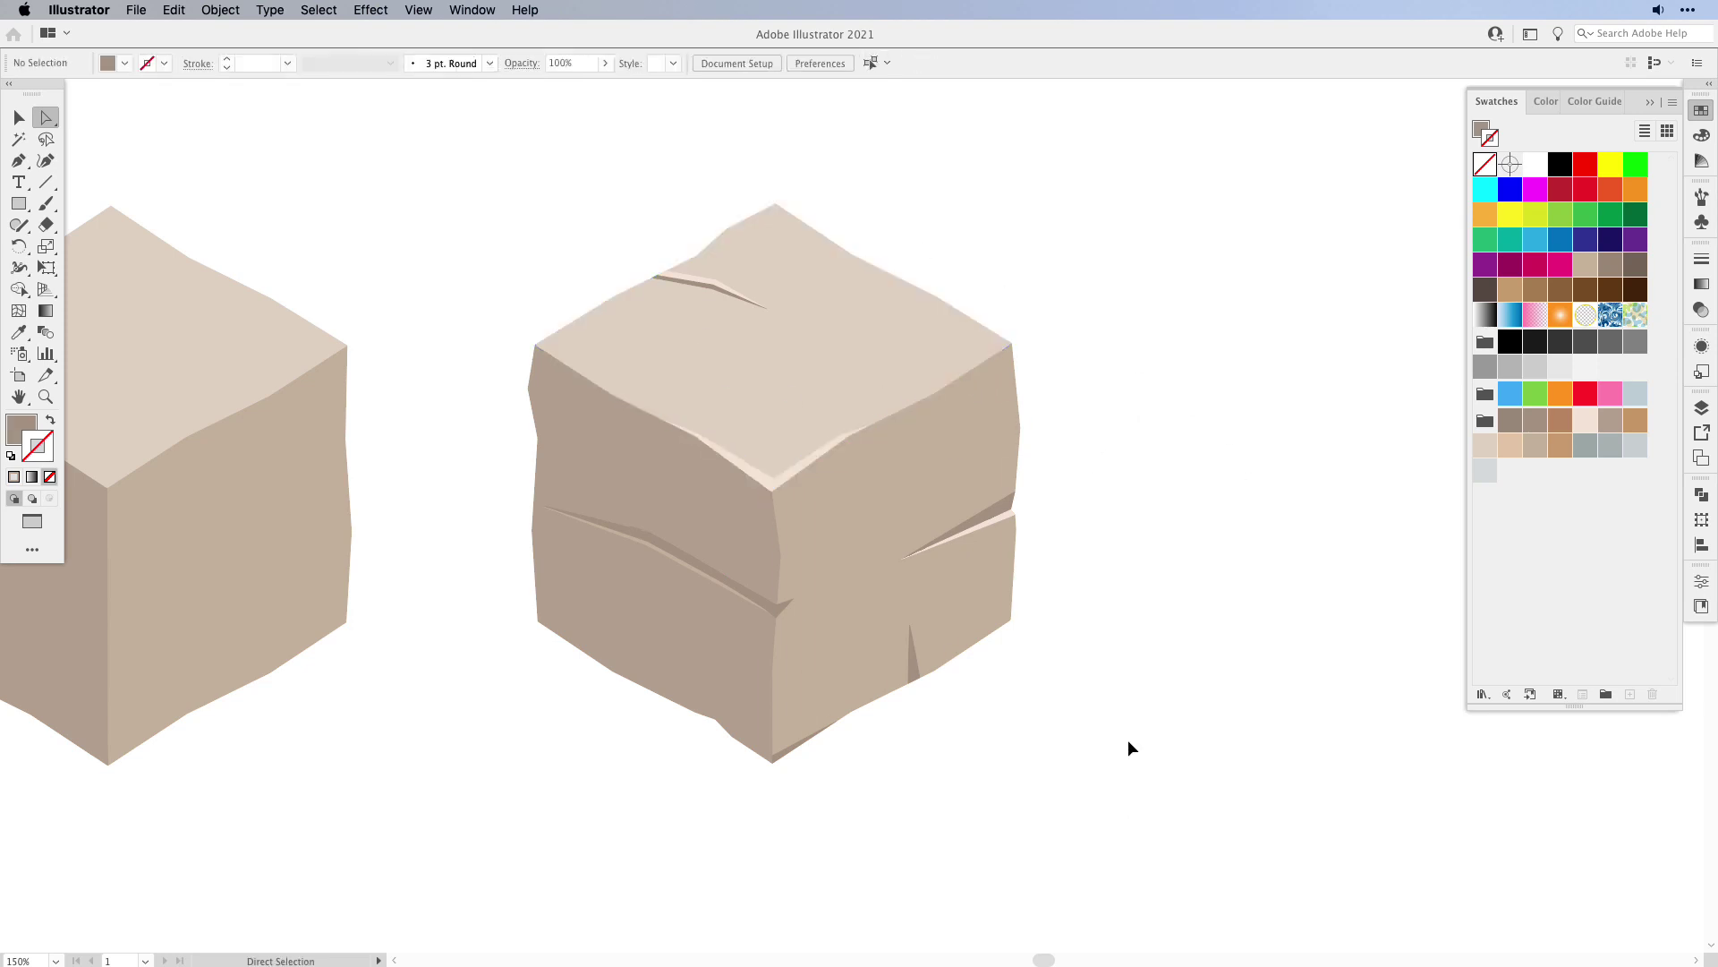
key(super+minus)
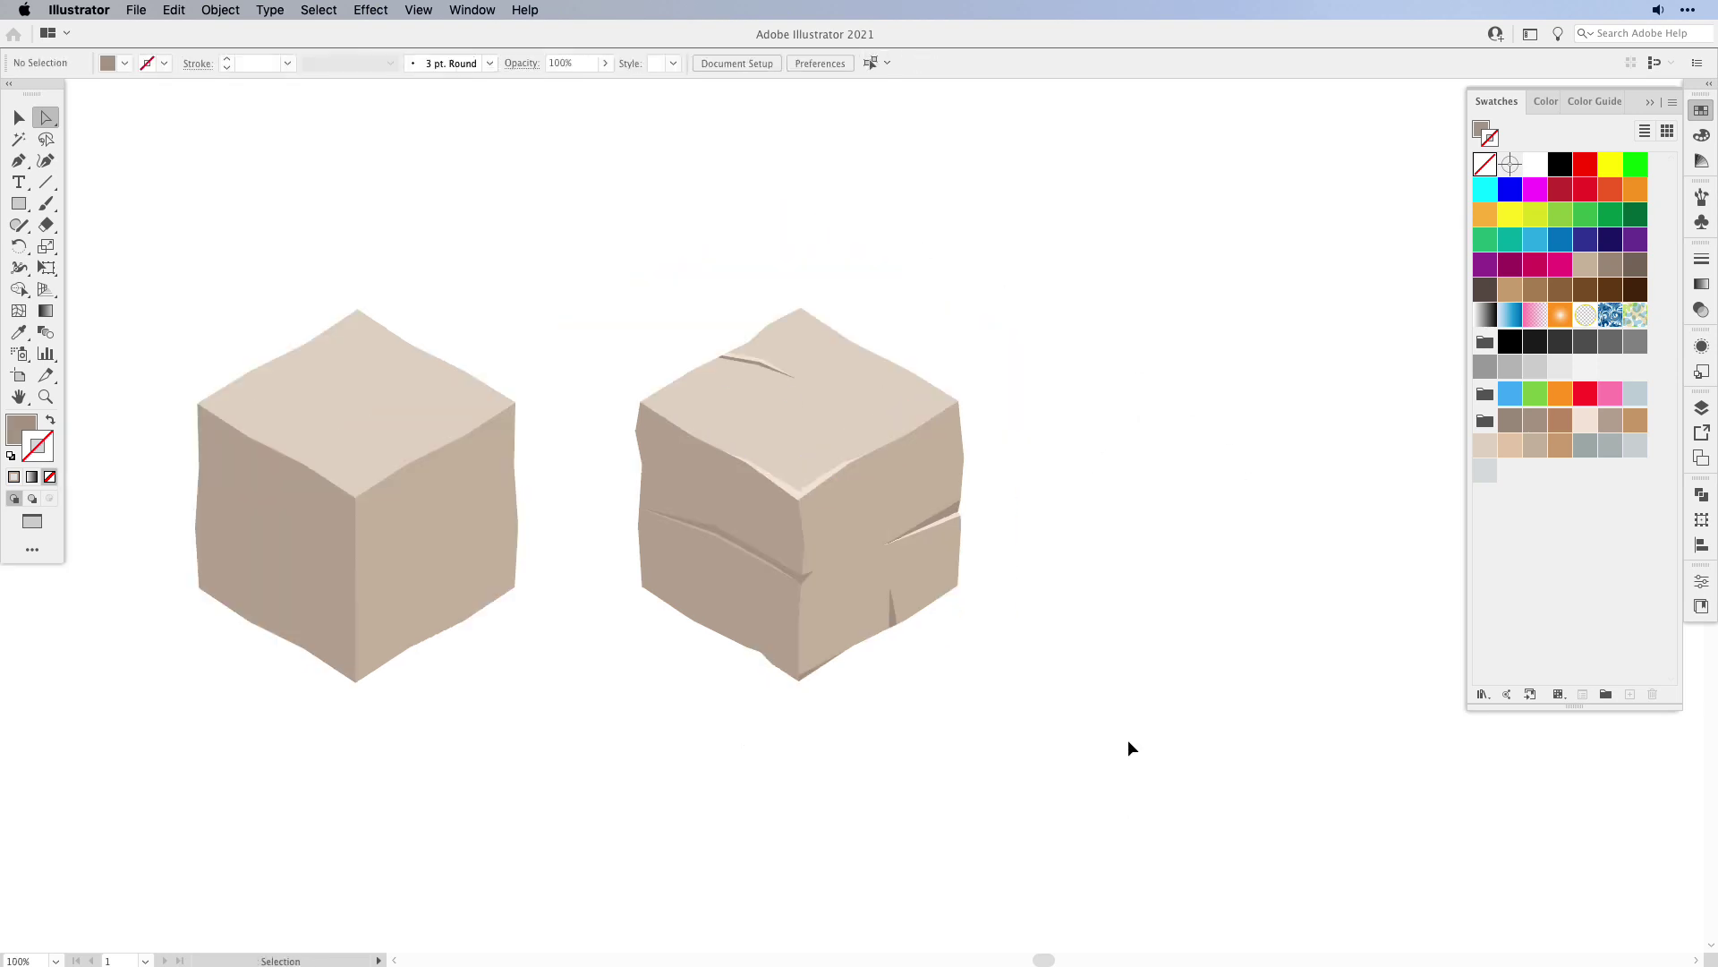
key(v)
drag(580, 246, 997, 722)
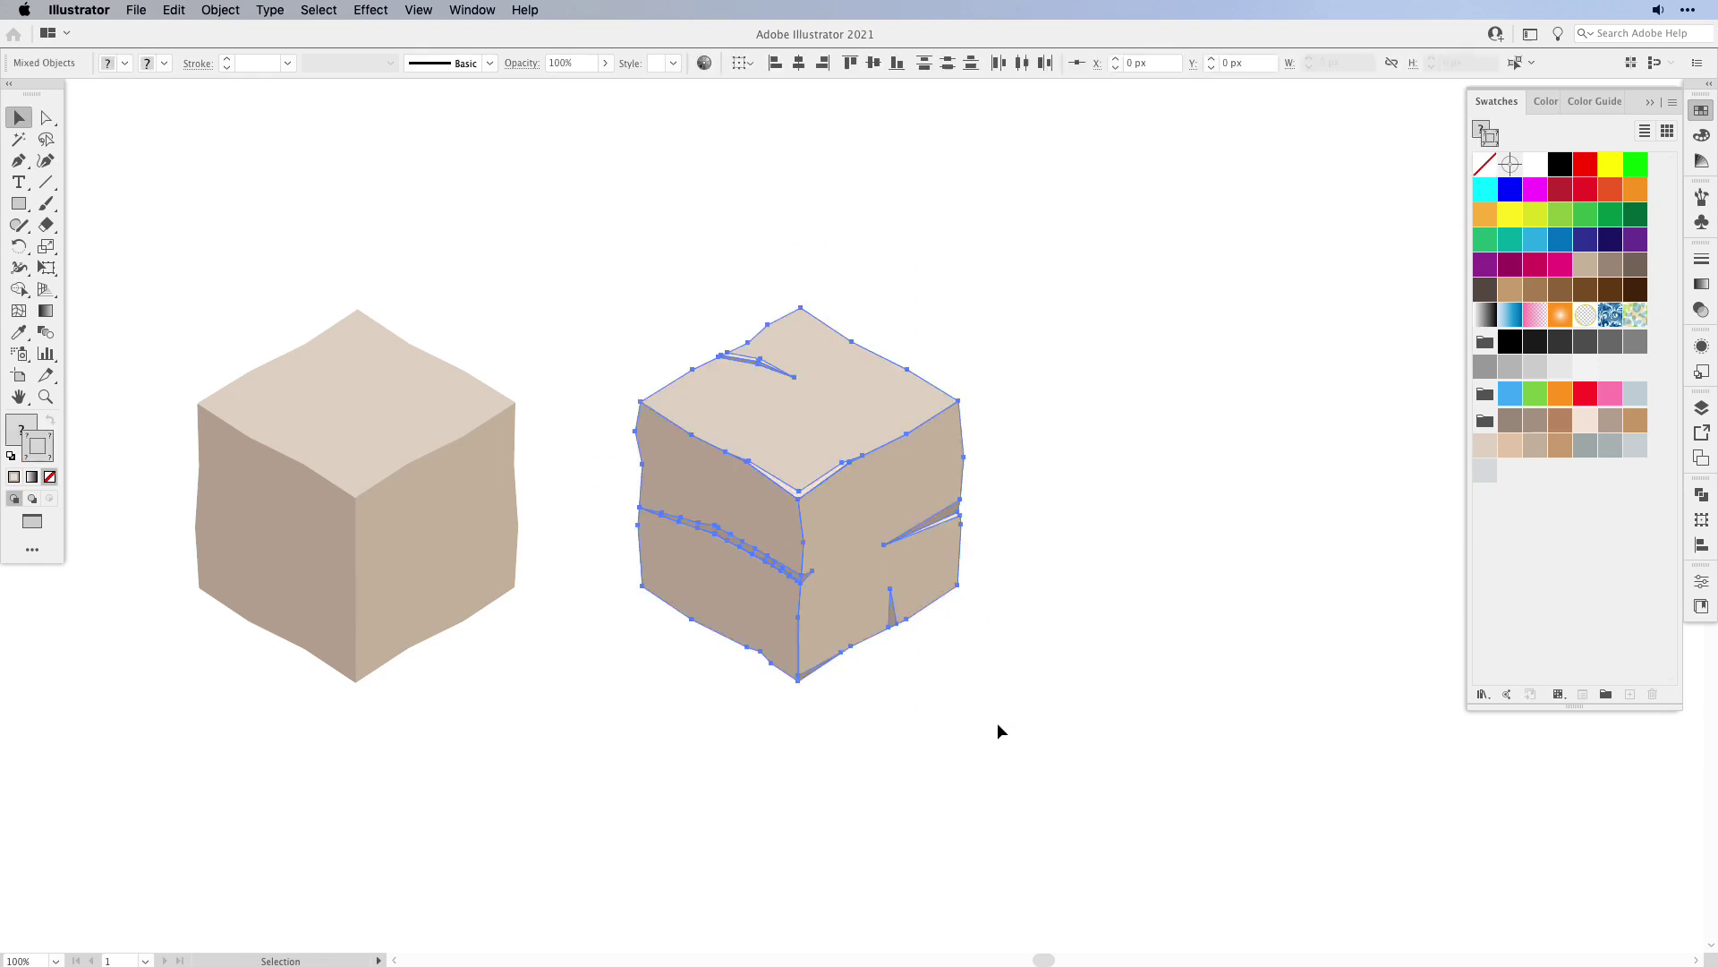
drag(830, 595, 1270, 609)
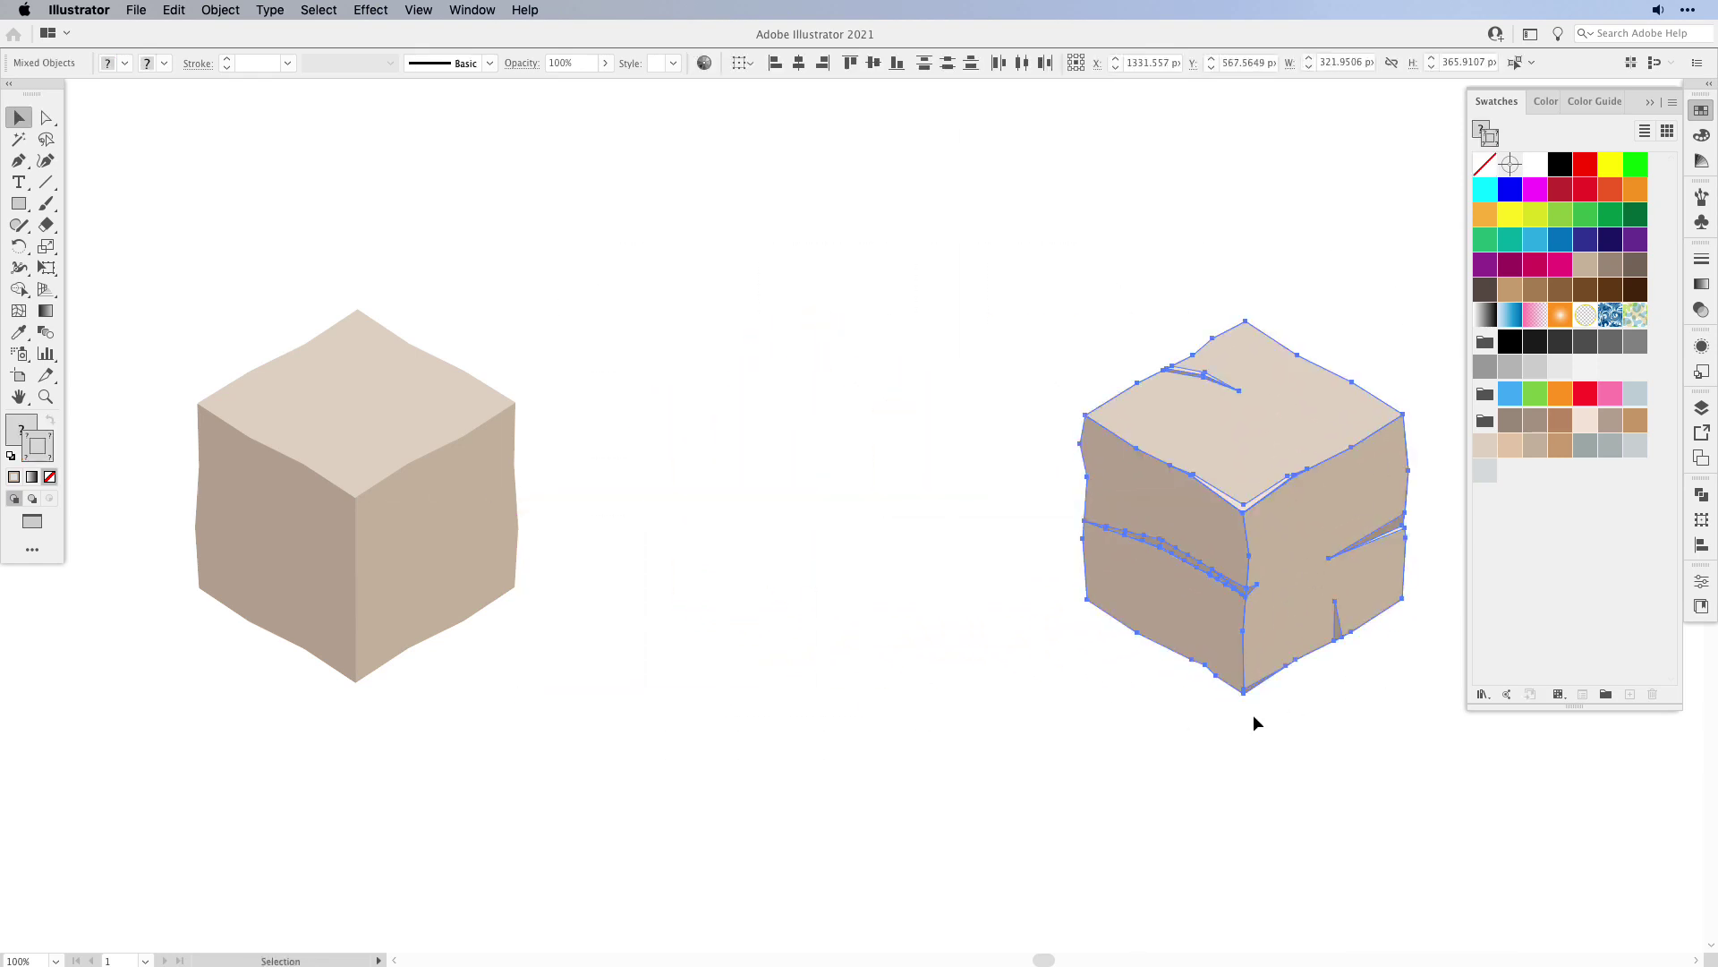
click(223, 14)
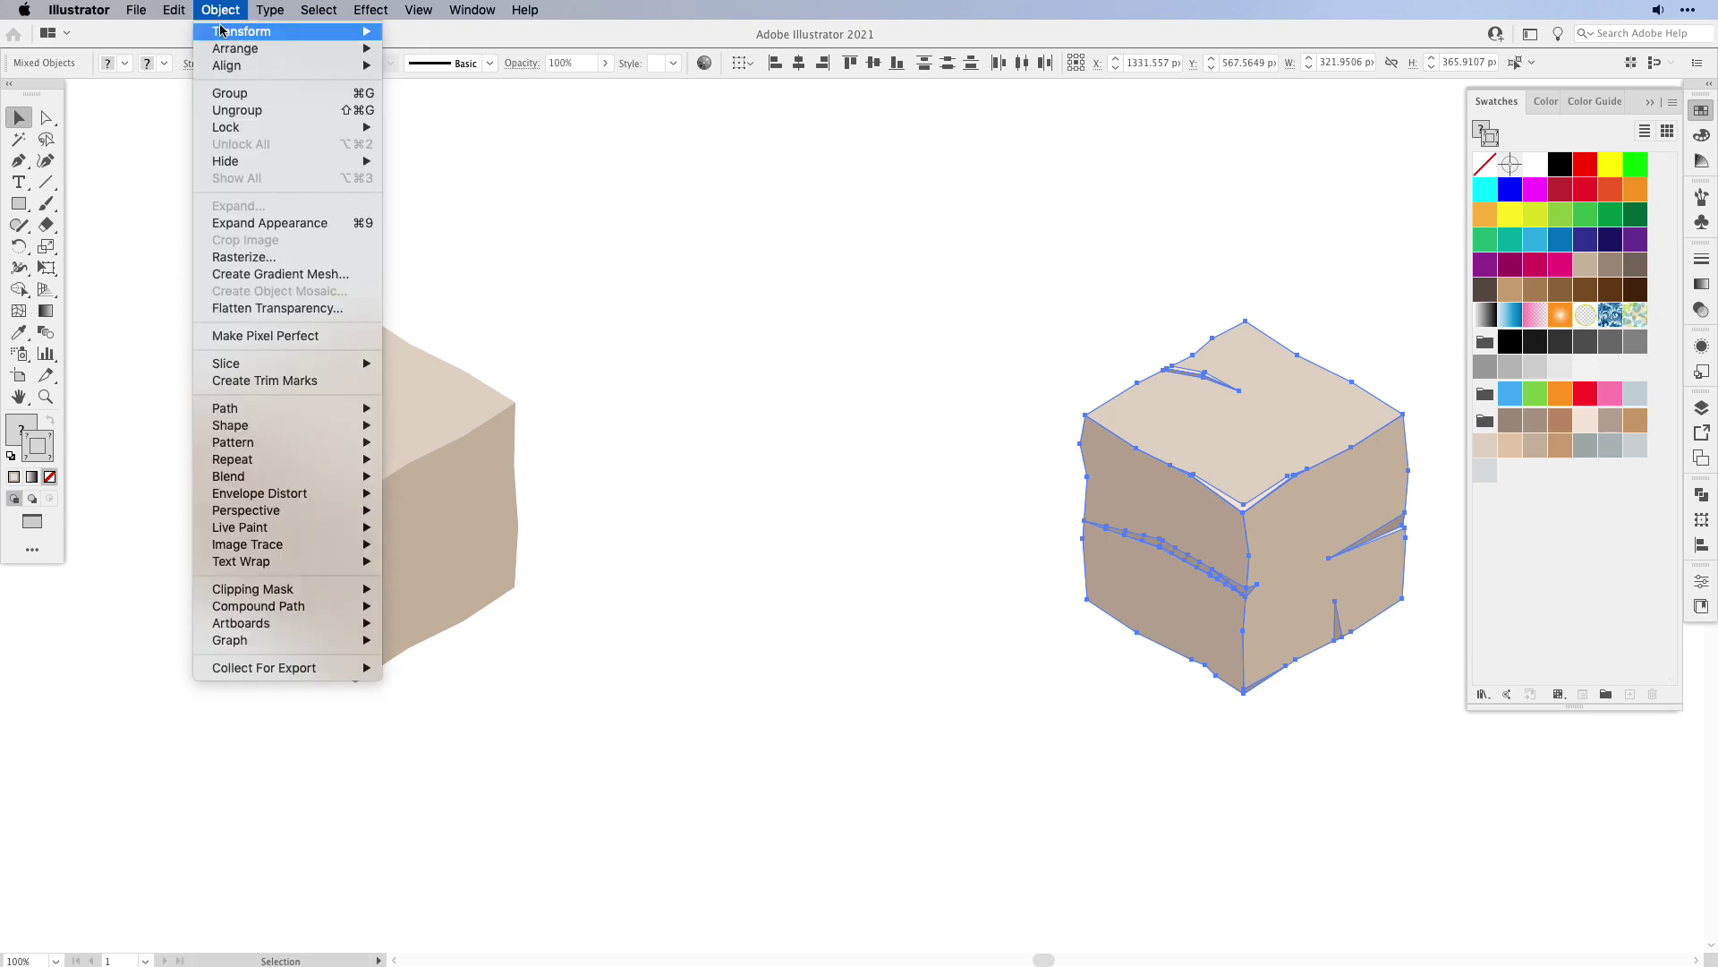
click(249, 93)
click(857, 488)
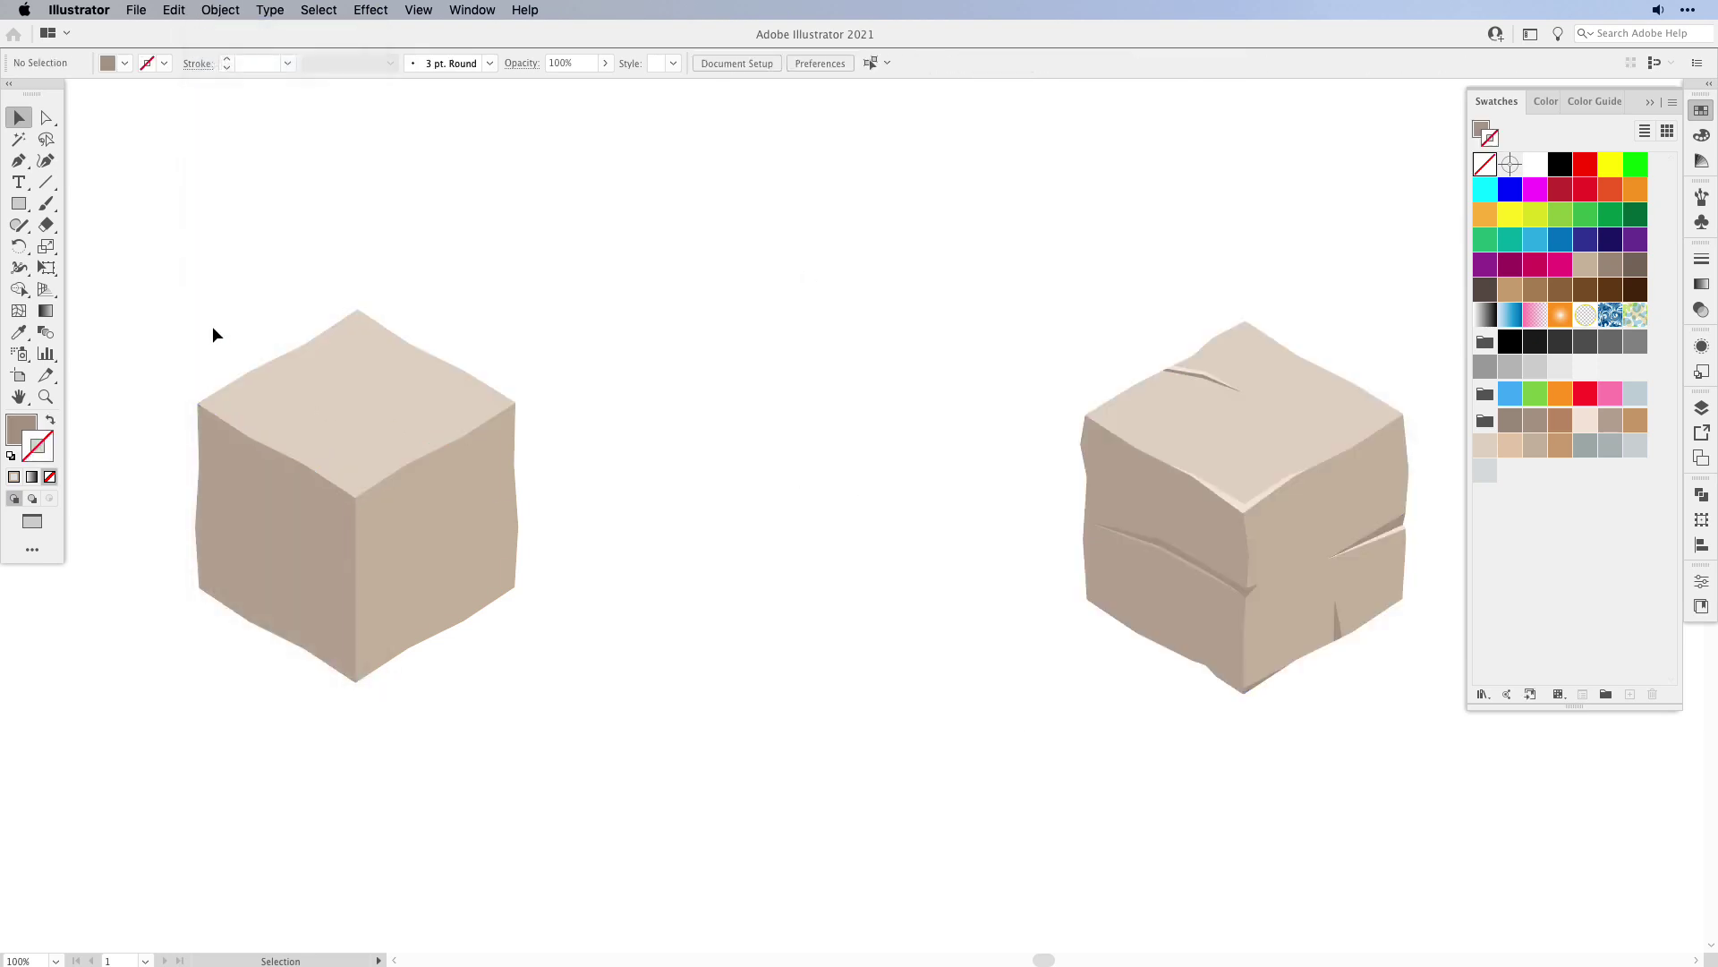
- Move the plain cube closer to the cracked cube, then deselect
drag(134, 265, 668, 757)
drag(472, 584, 735, 591)
click(884, 641)
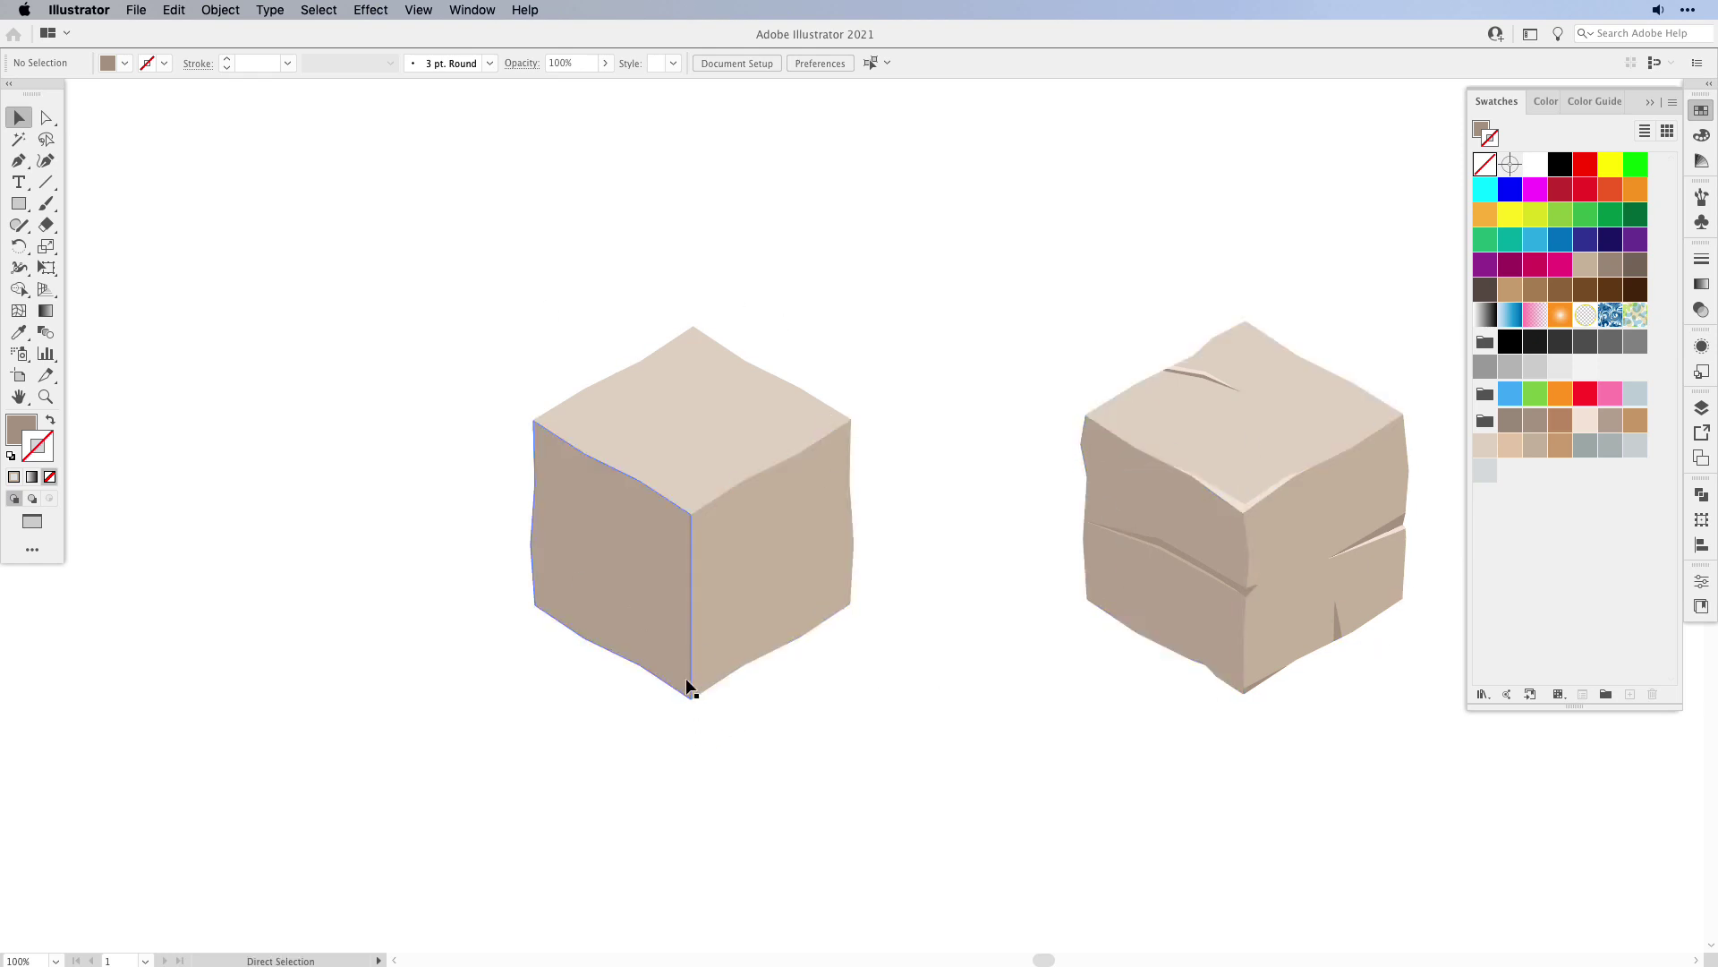
- Draw a V-shaped highlight with a light pink fill and no stroke across the back corner of the plain cube's top face
click(1181, 367)
click(1150, 324)
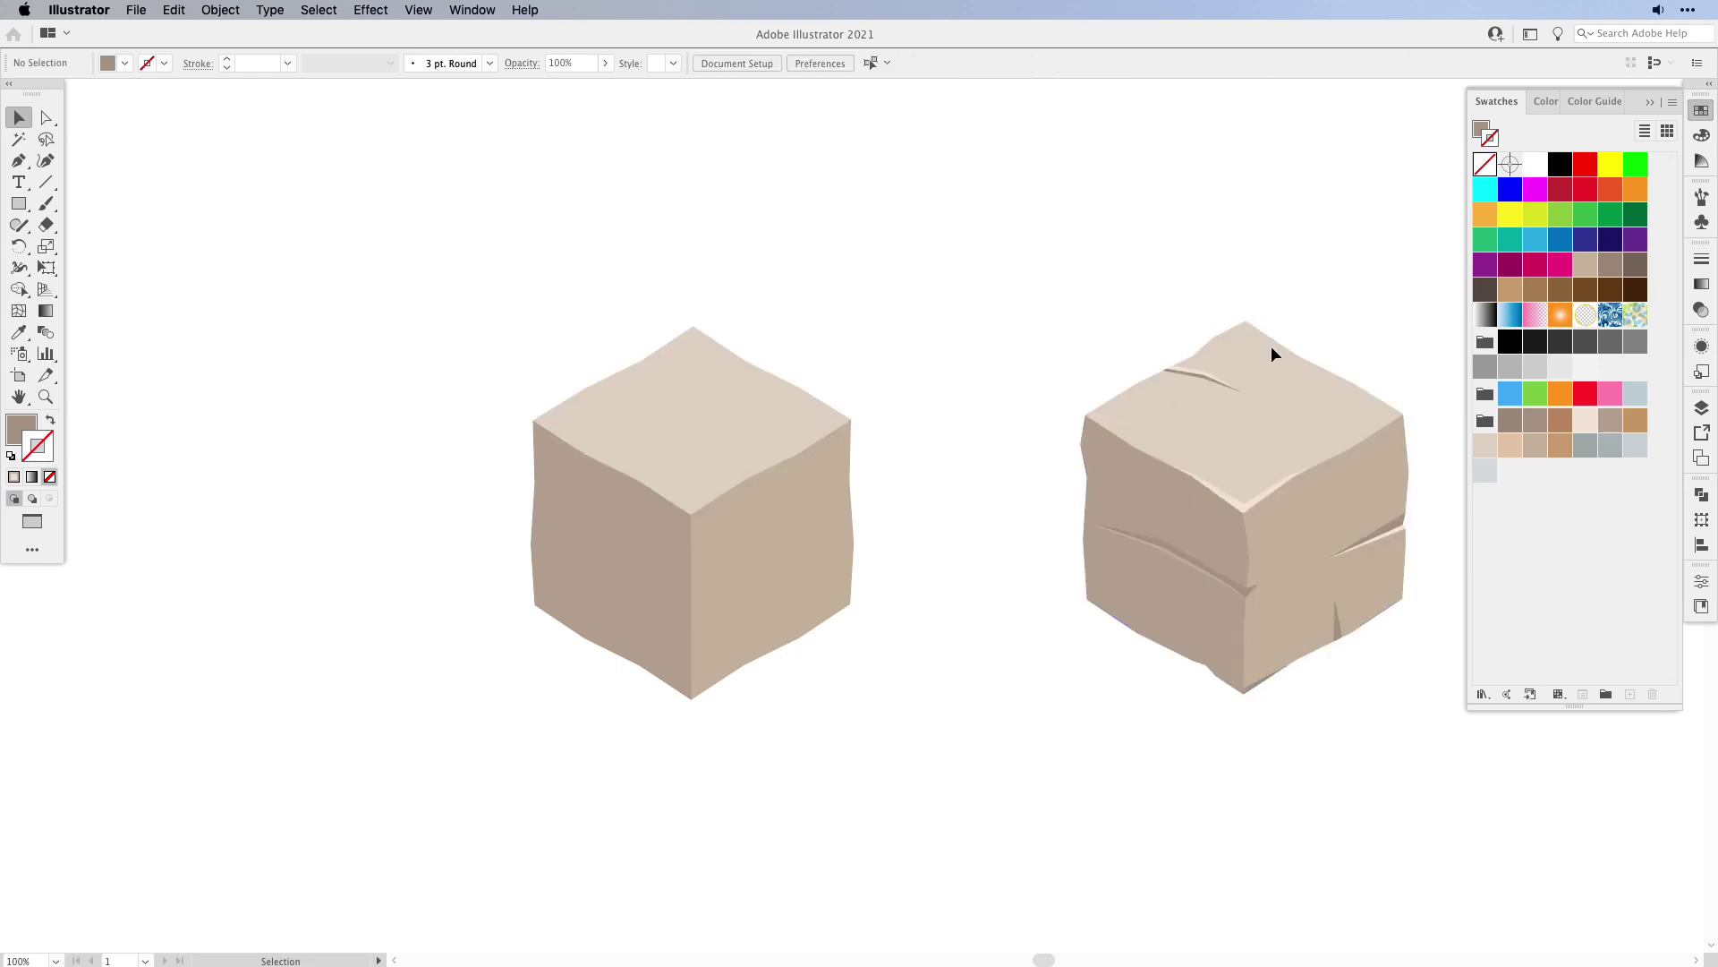
click(1580, 420)
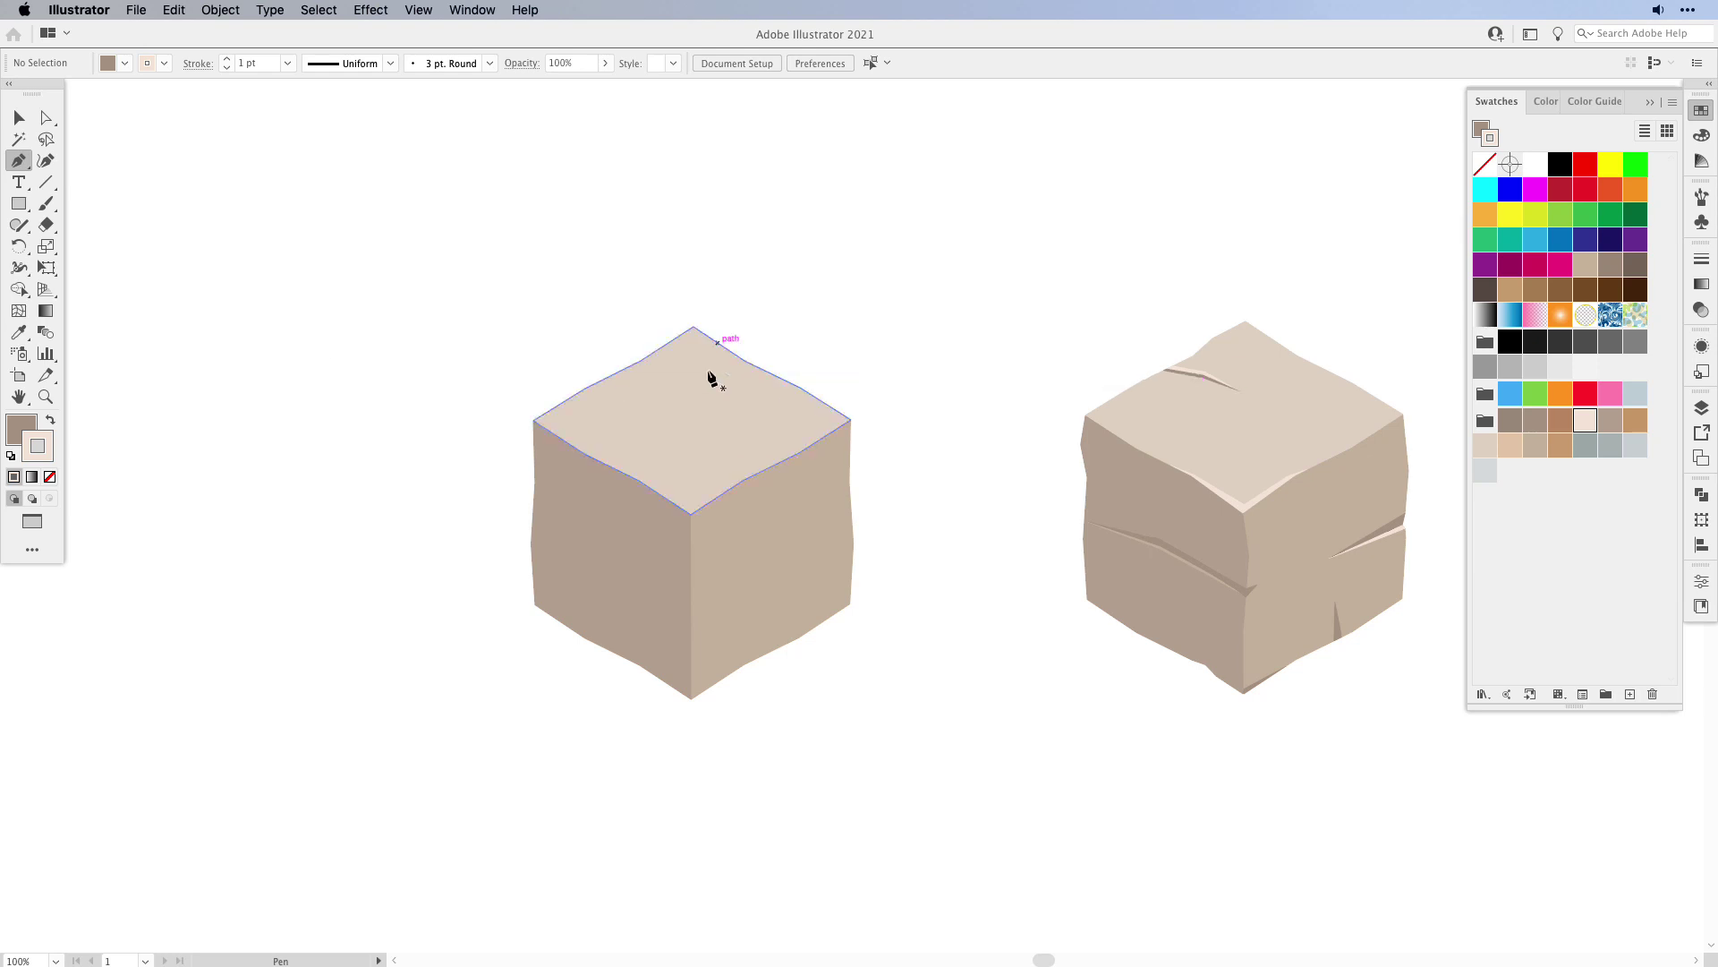
click(643, 362)
click(666, 380)
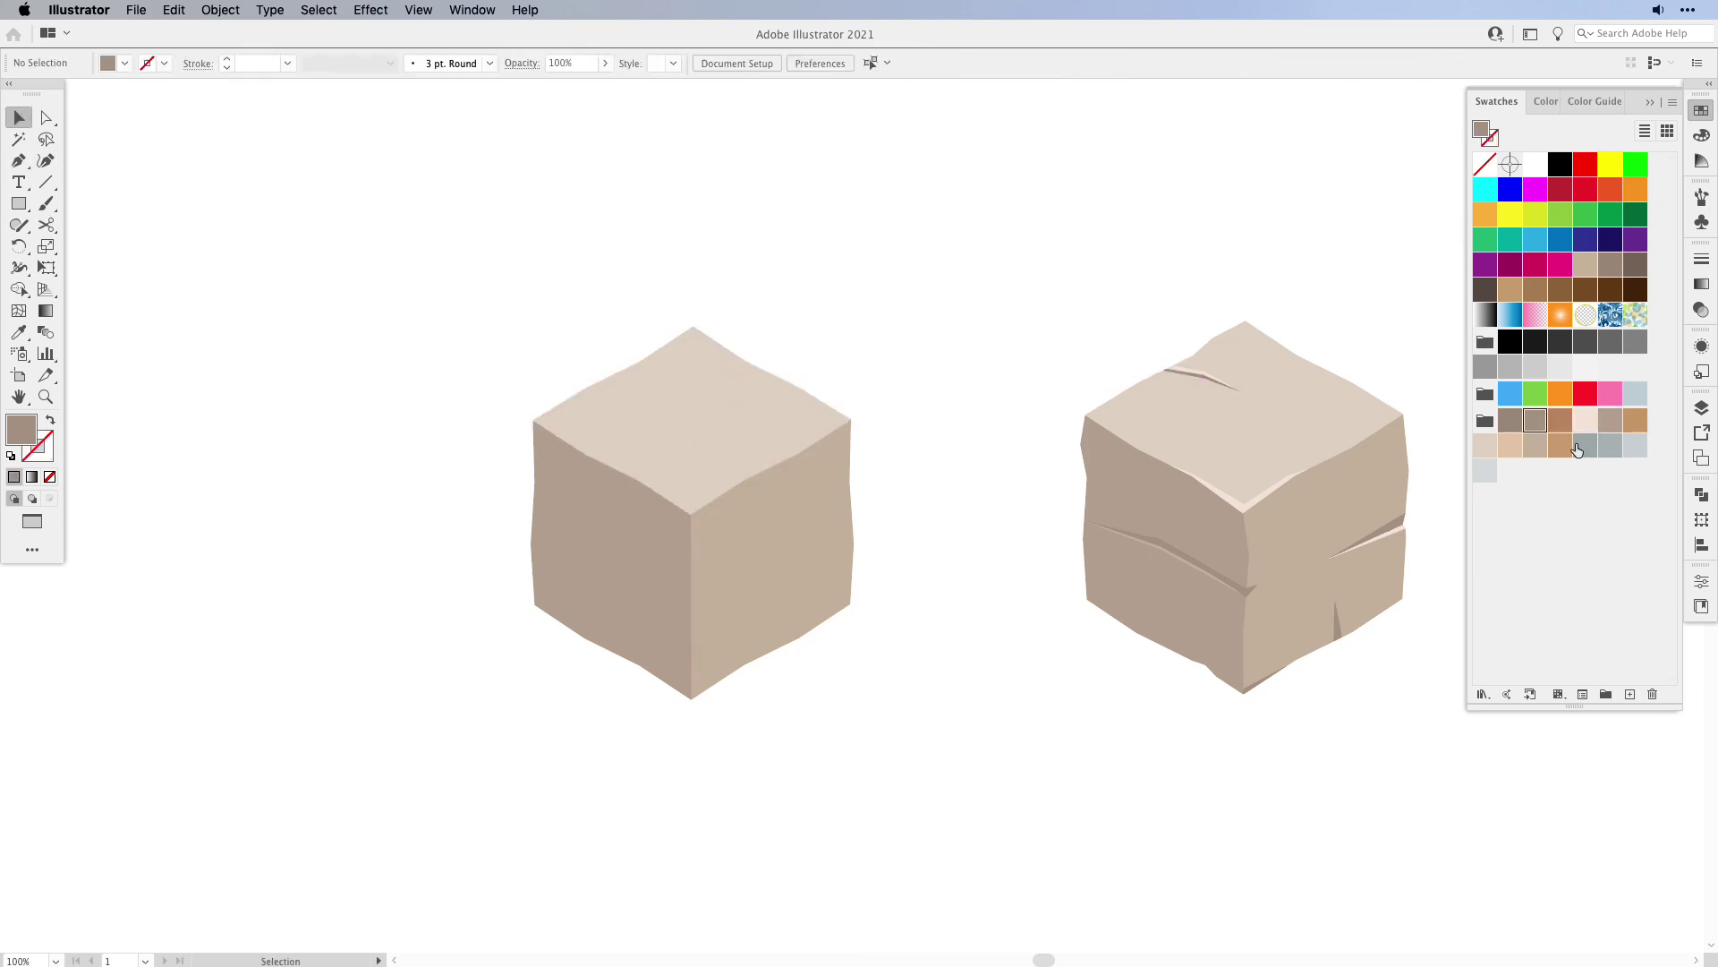
click(1579, 428)
key(p)
click(639, 361)
click(679, 391)
click(740, 358)
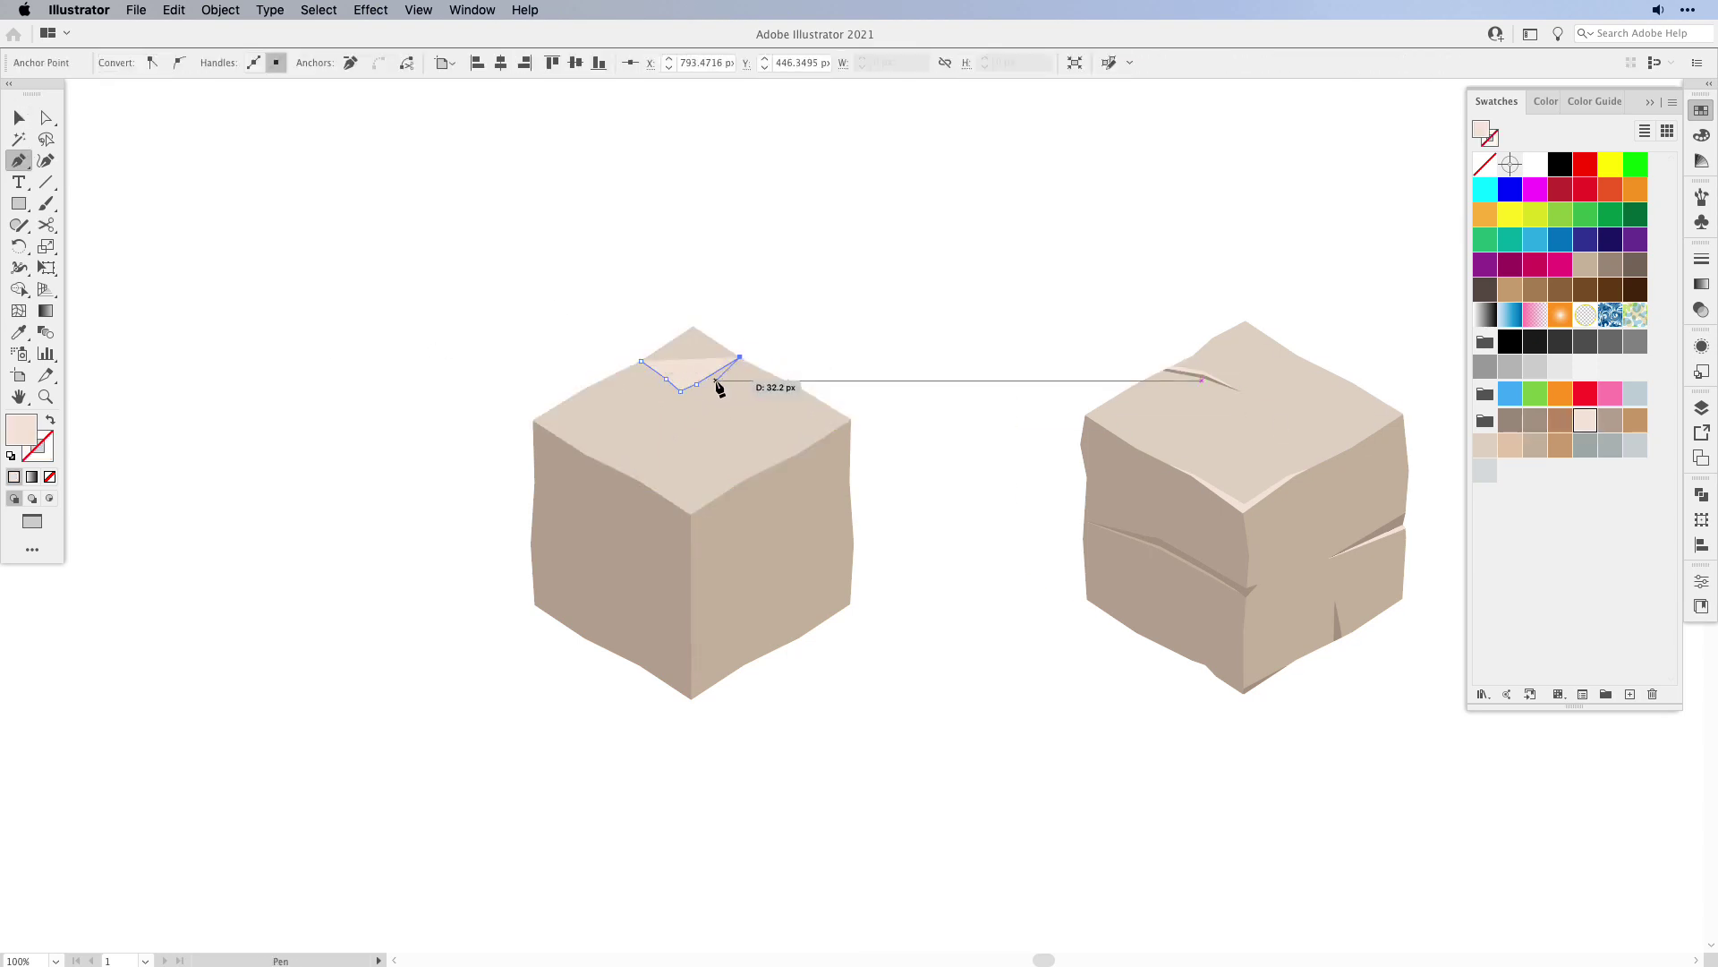
click(710, 384)
click(679, 395)
click(640, 360)
key(a)
key(super+shift+a)
- Pick up the cracked cube's dark brown fill and trace a shadow's lower outline beneath the highlight, from one face edge to the other
click(1200, 378)
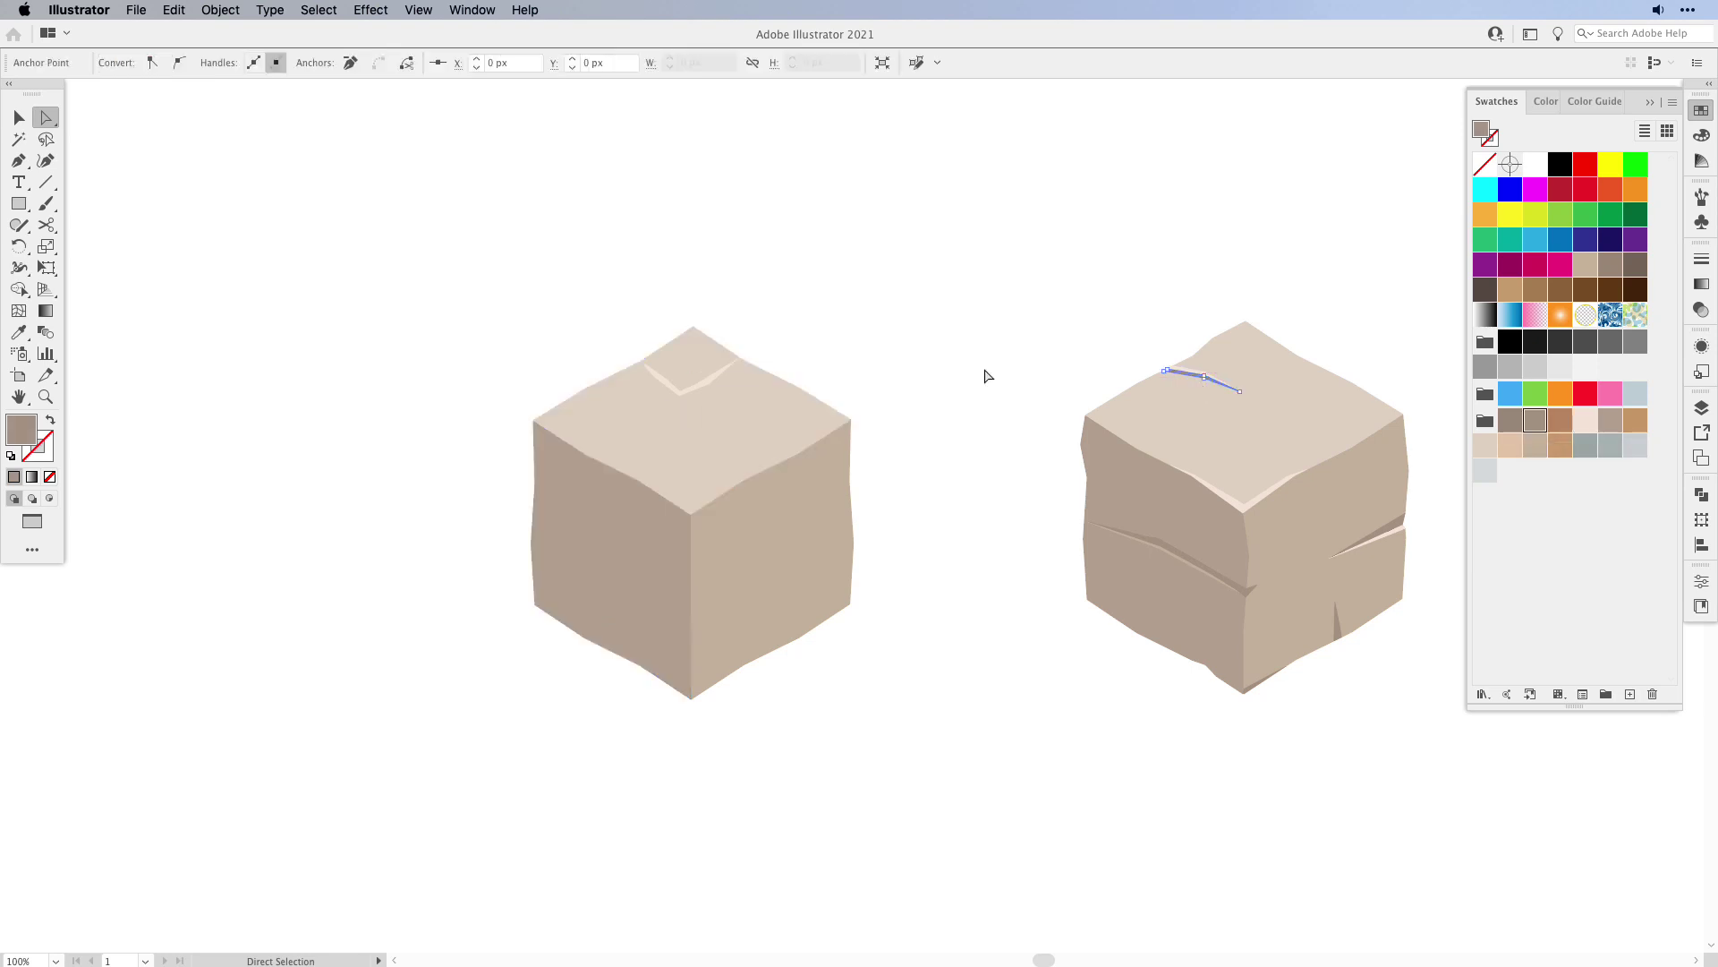
click(986, 376)
key(p)
key(super+plus)
key(super+plus)
key(super+plus)
drag(597, 475, 1051, 776)
click(673, 356)
click(700, 400)
click(781, 469)
click(876, 431)
click(971, 345)
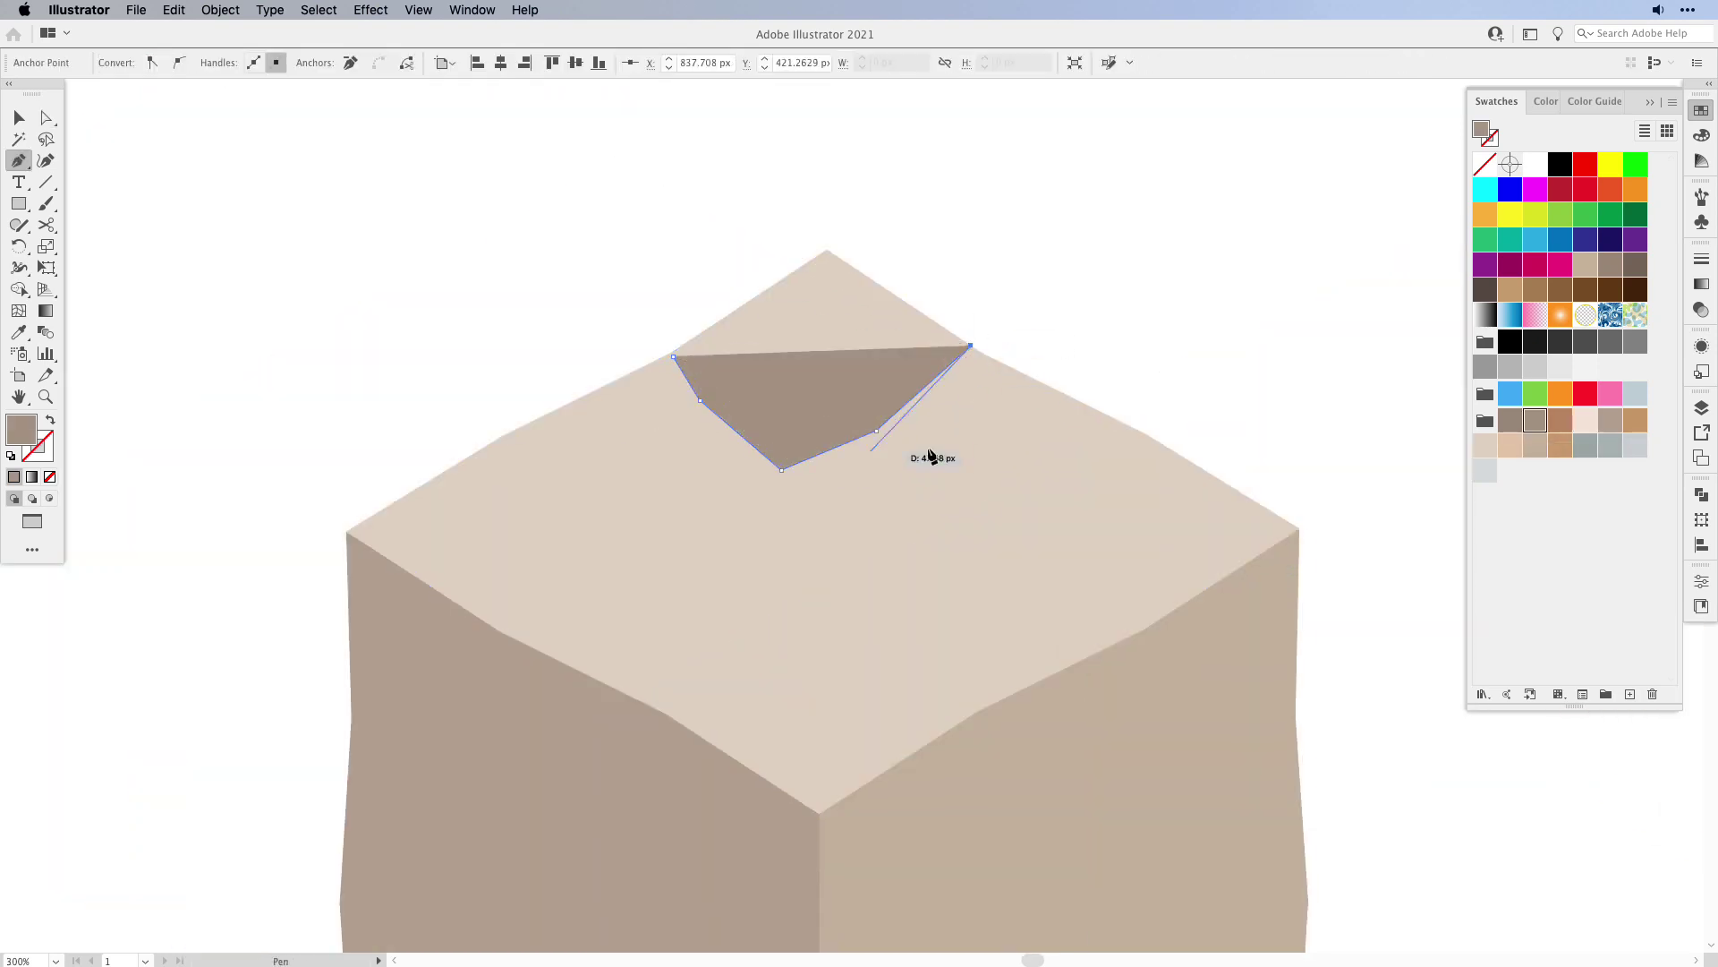
- Close the shadow shape by tracing its upper outline back beneath the highlight, and keep the dark brown as its fill
key(shift+x)
click(874, 423)
click(785, 457)
click(705, 400)
click(674, 356)
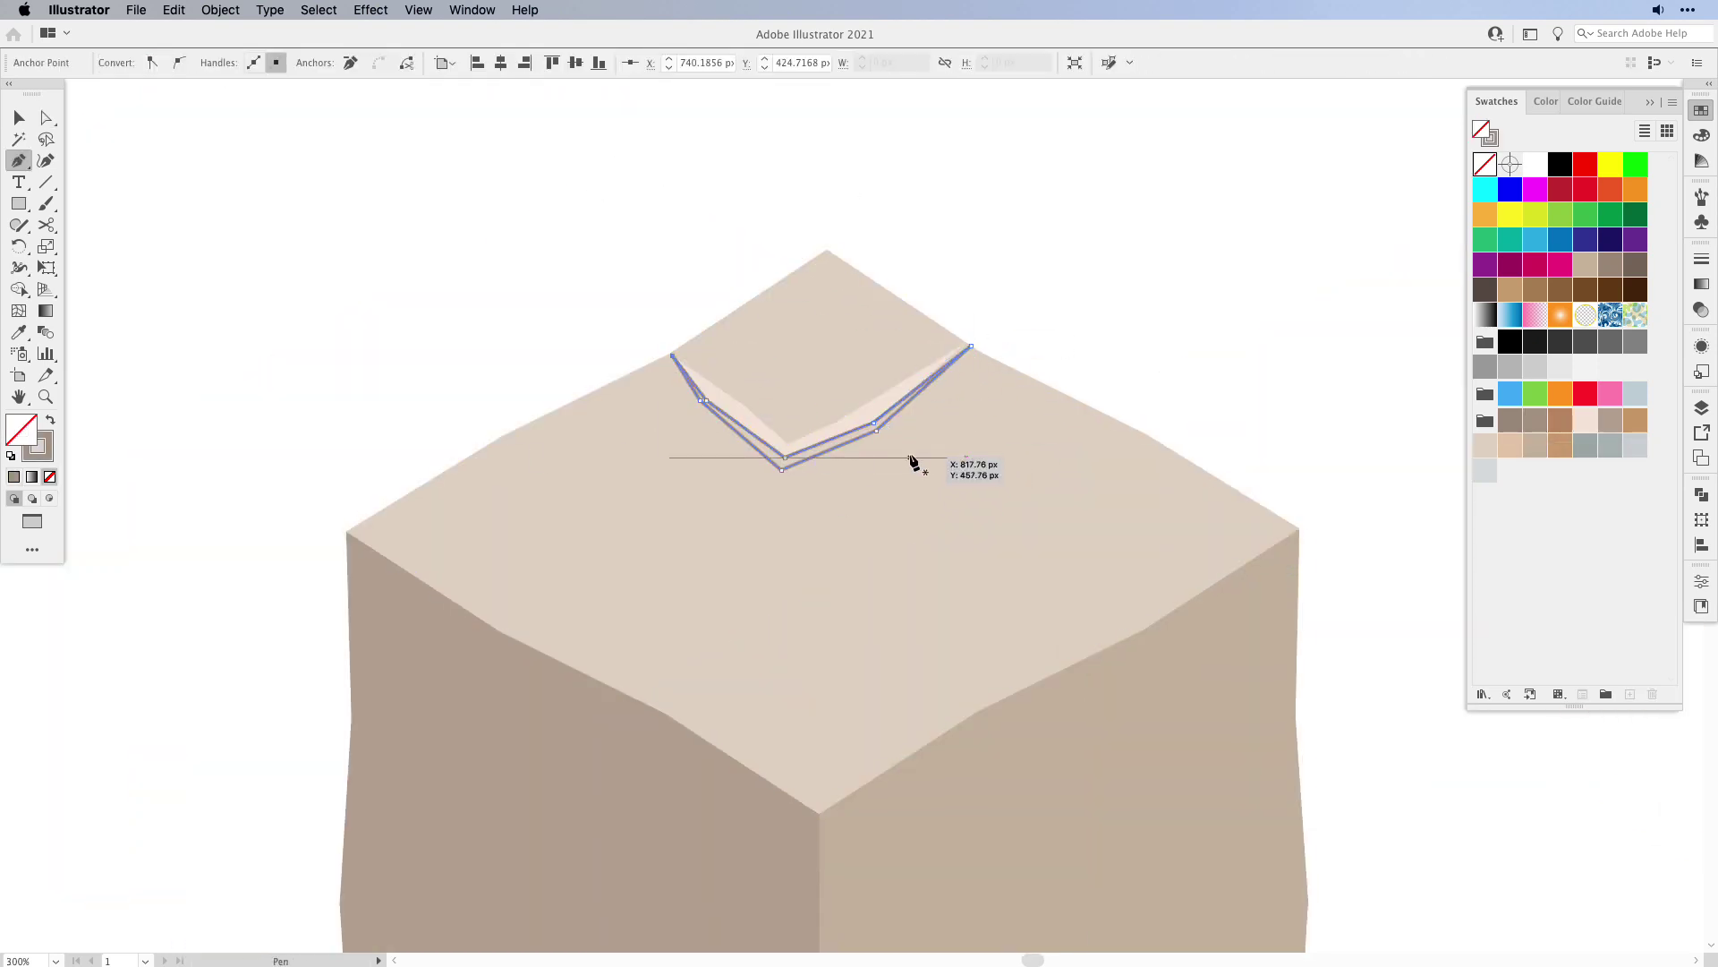
key(shift+x)
key(v)
key(super+shift+a)
- Move the highlight's two inner side anchors outward to make the light strip thinner, then deselect
key(a)
click(754, 417)
drag(741, 405, 715, 400)
drag(838, 422, 871, 416)
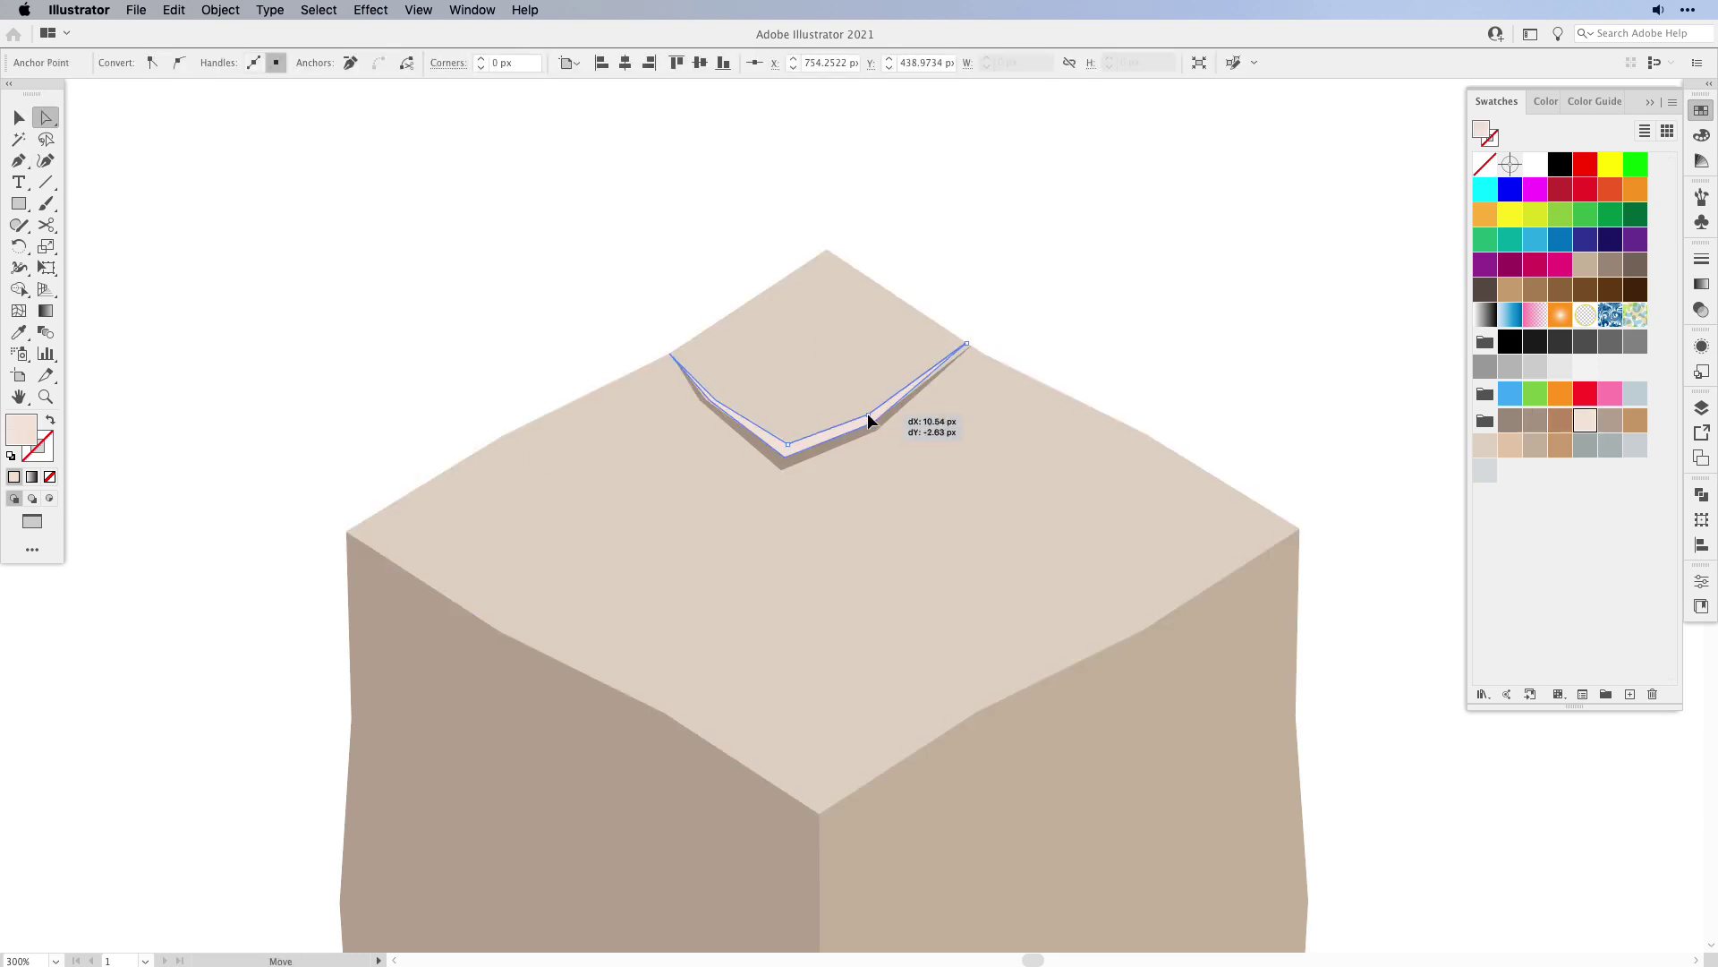
key(super+shift+a)
- Average the right end anchors of the highlight and shadow so both shapes meet at one point
click(965, 343)
shift+click(970, 346)
key(super+alt+j)
key(Return)
key(super+shift+a)
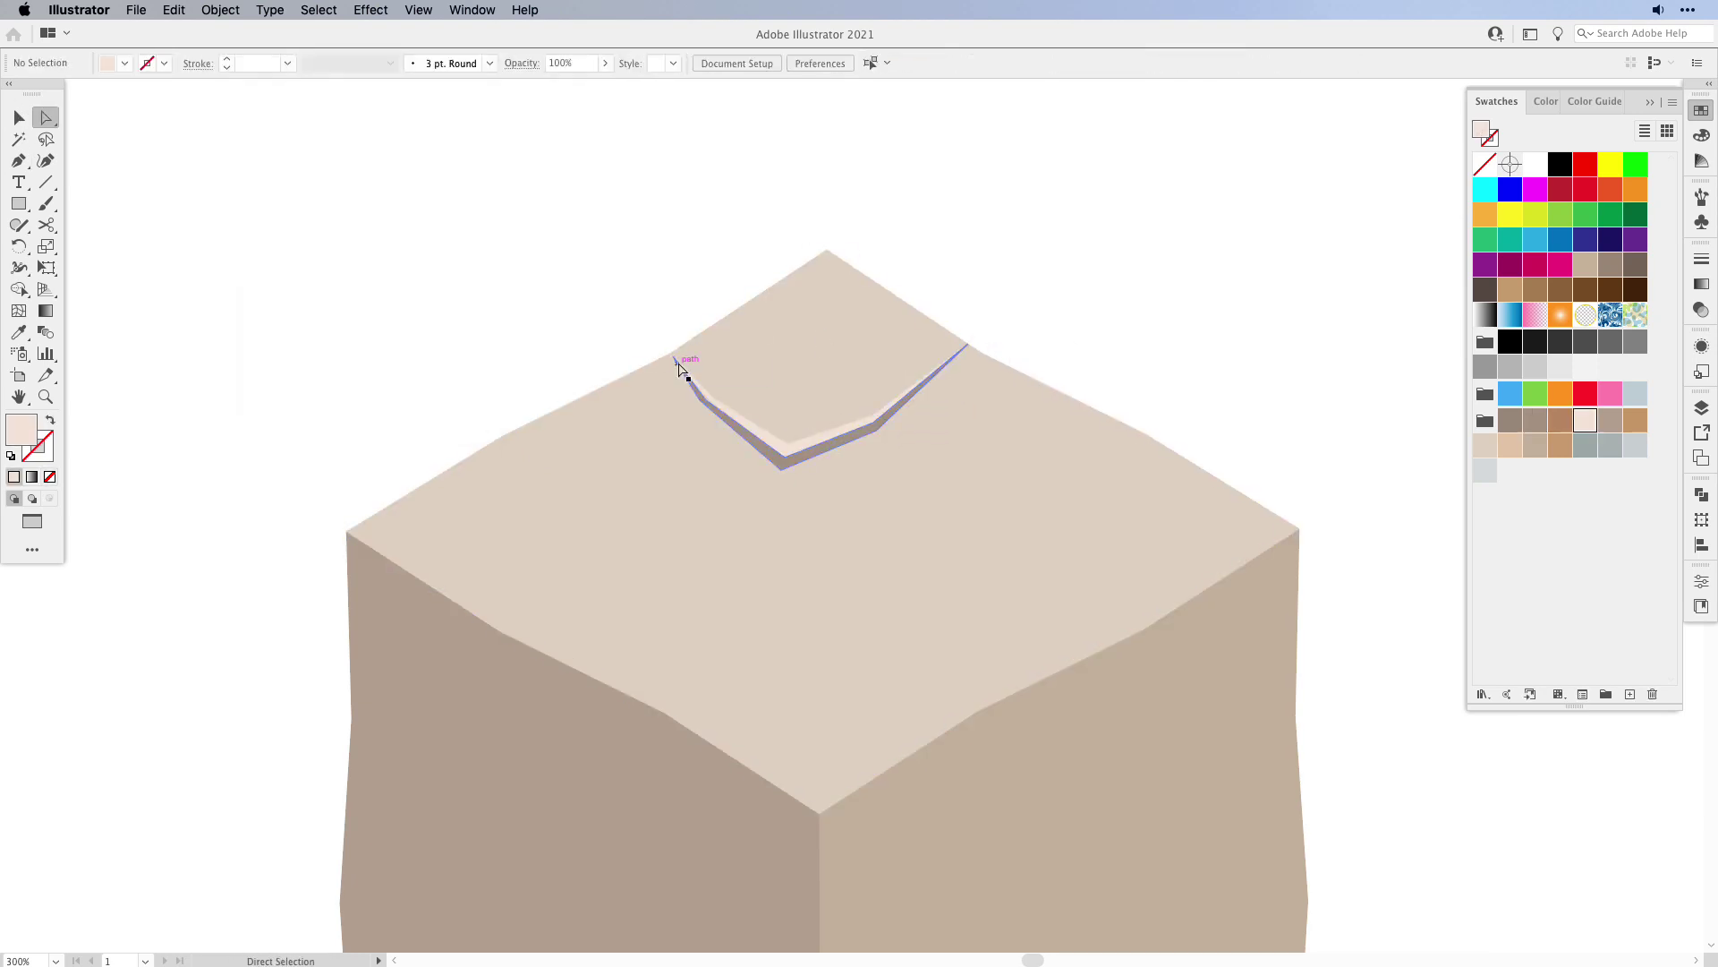
- Bring the left end anchors of the highlight and shadow together on the top face's edge, then deselect
click(673, 356)
shift+click(670, 354)
click(686, 304)
click(767, 456)
key(q)
key(a)
click(674, 356)
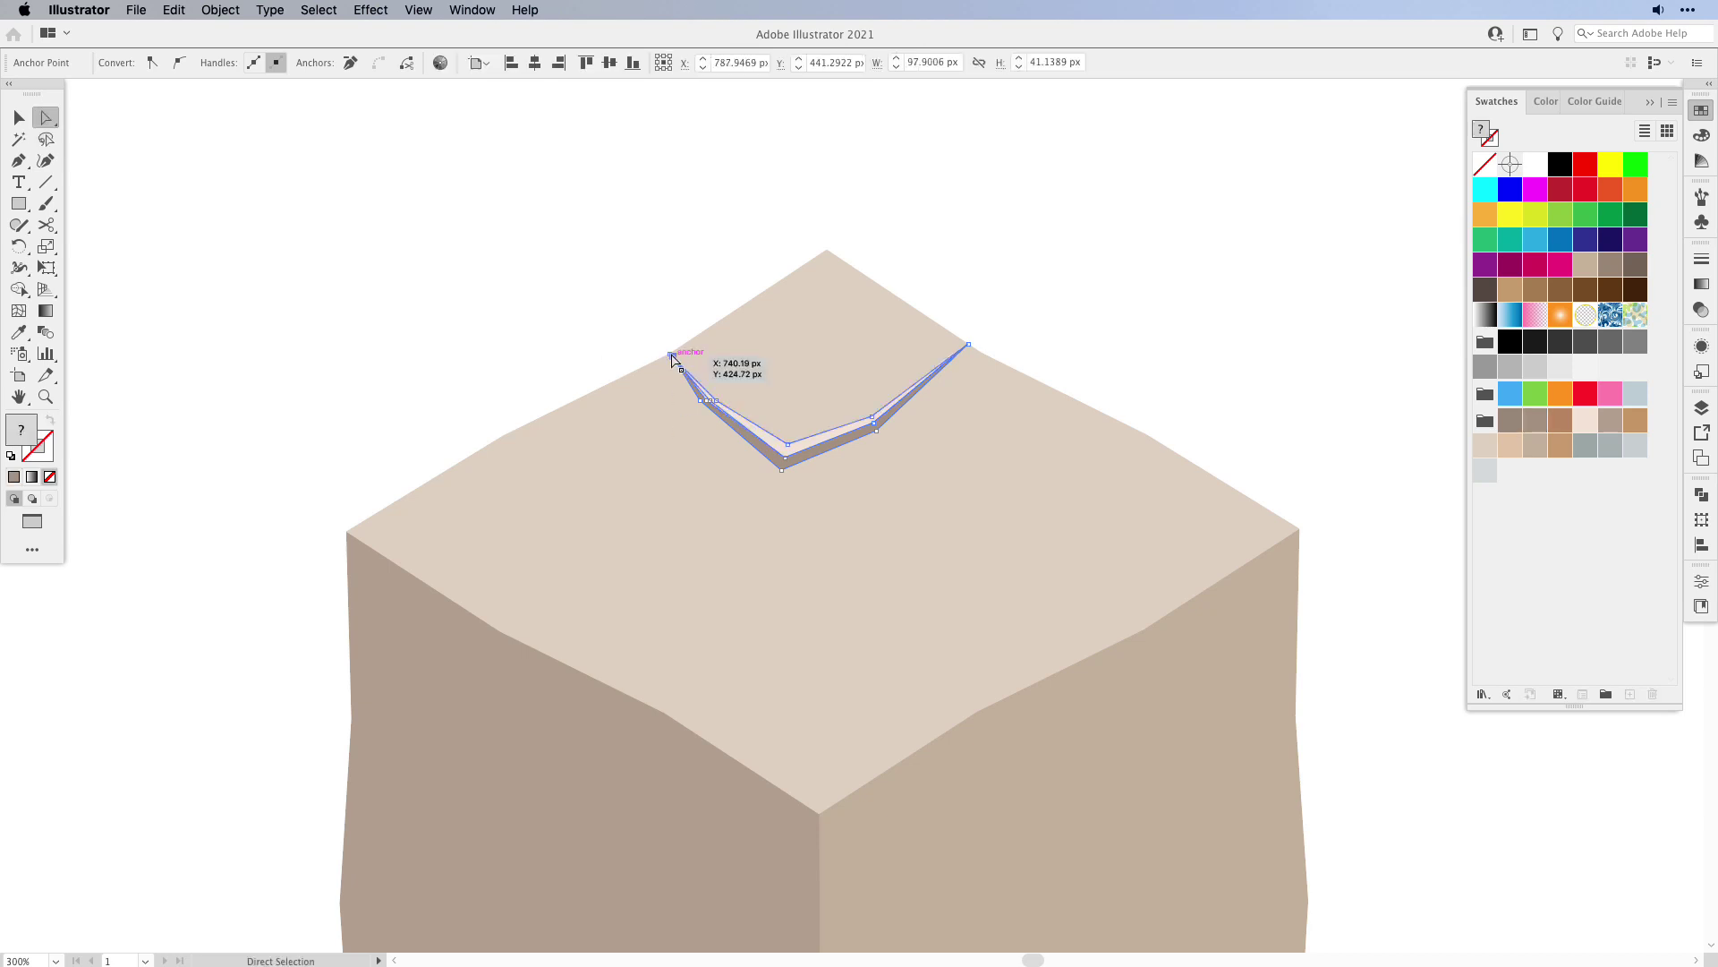
shift+click(673, 356)
key(super+shift+a)
- Start a dark brown crack shape using the chip shadow's fill, running from the top face over its front right edge onto the right face
drag(1187, 767, 993, 539)
click(661, 210)
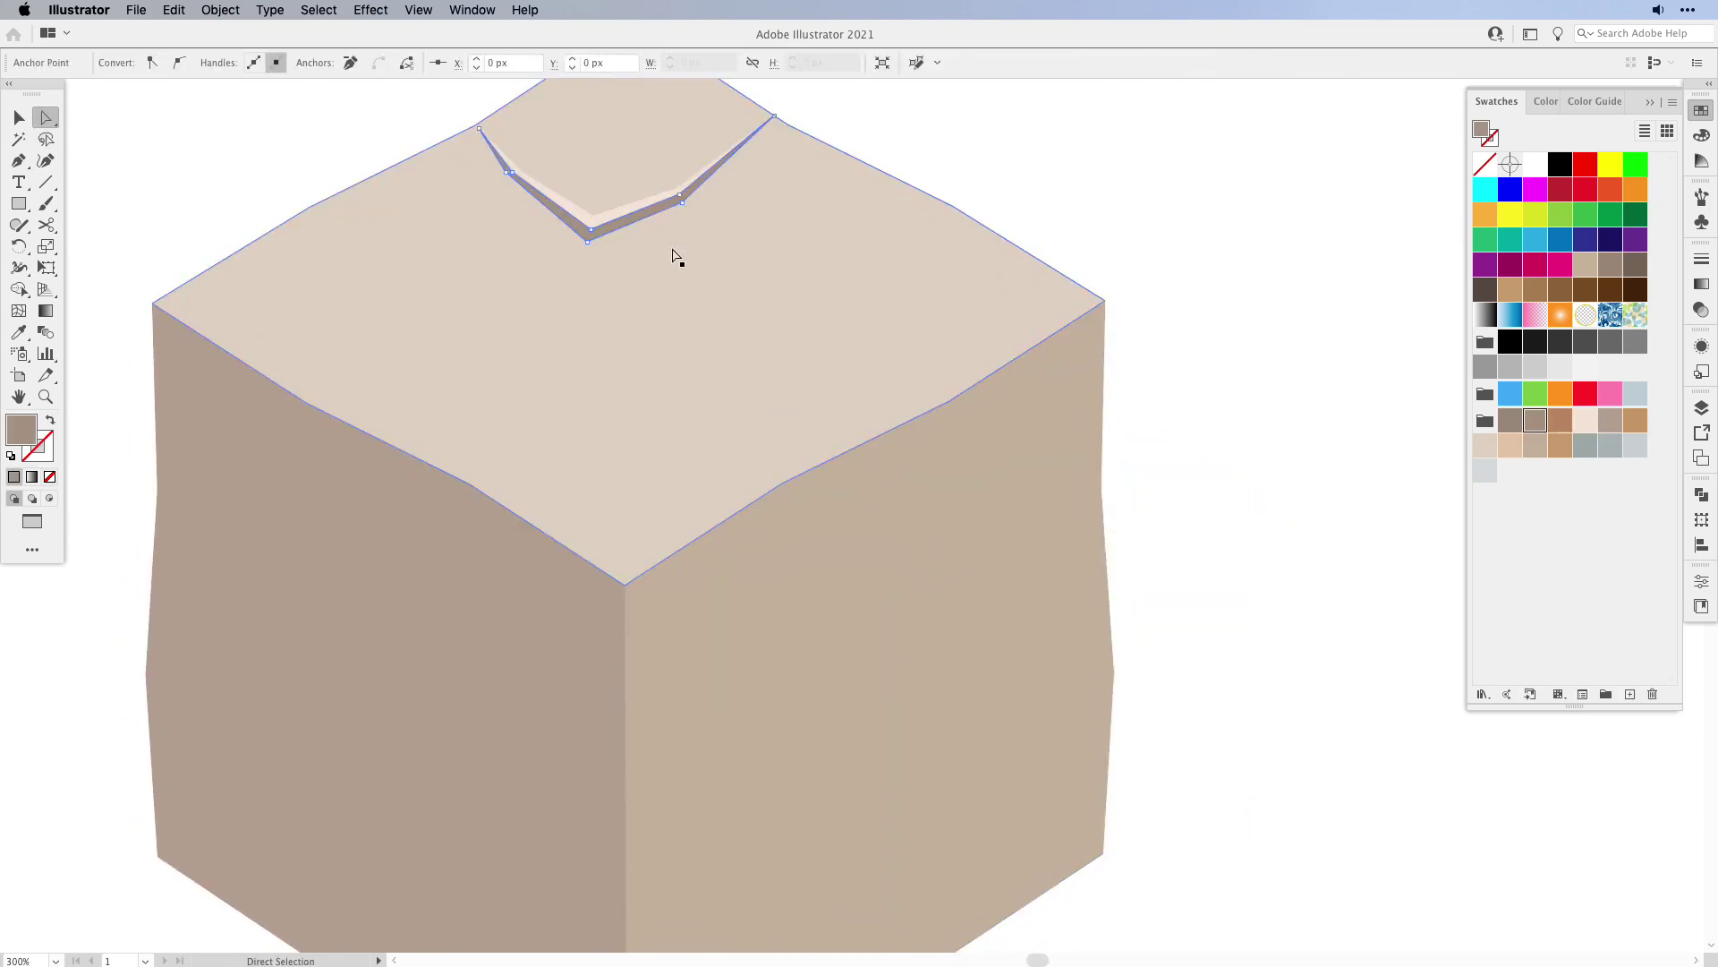
key(super+shift+a)
key(p)
click(730, 369)
click(781, 393)
click(822, 416)
click(852, 448)
click(849, 504)
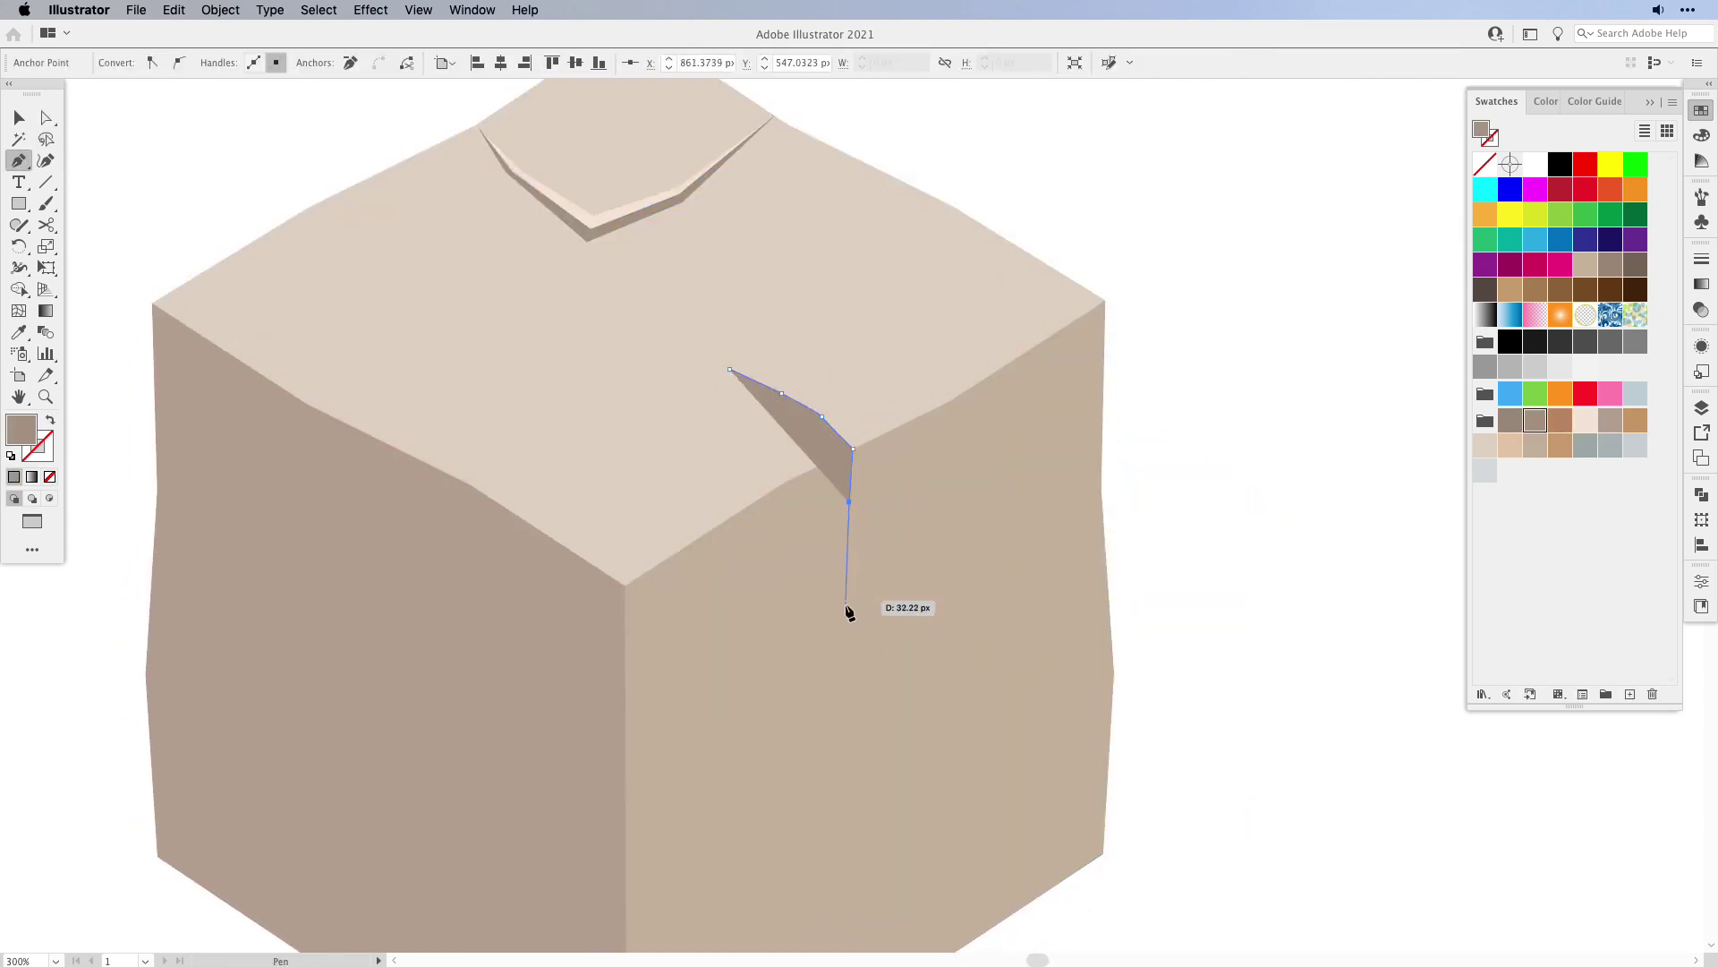
- Taper the crack to a point down the right face, close it back along its inner side to the start, and deselect
click(847, 607)
click(841, 506)
click(846, 452)
click(821, 416)
click(730, 369)
key(a)
key(super+shift+a)
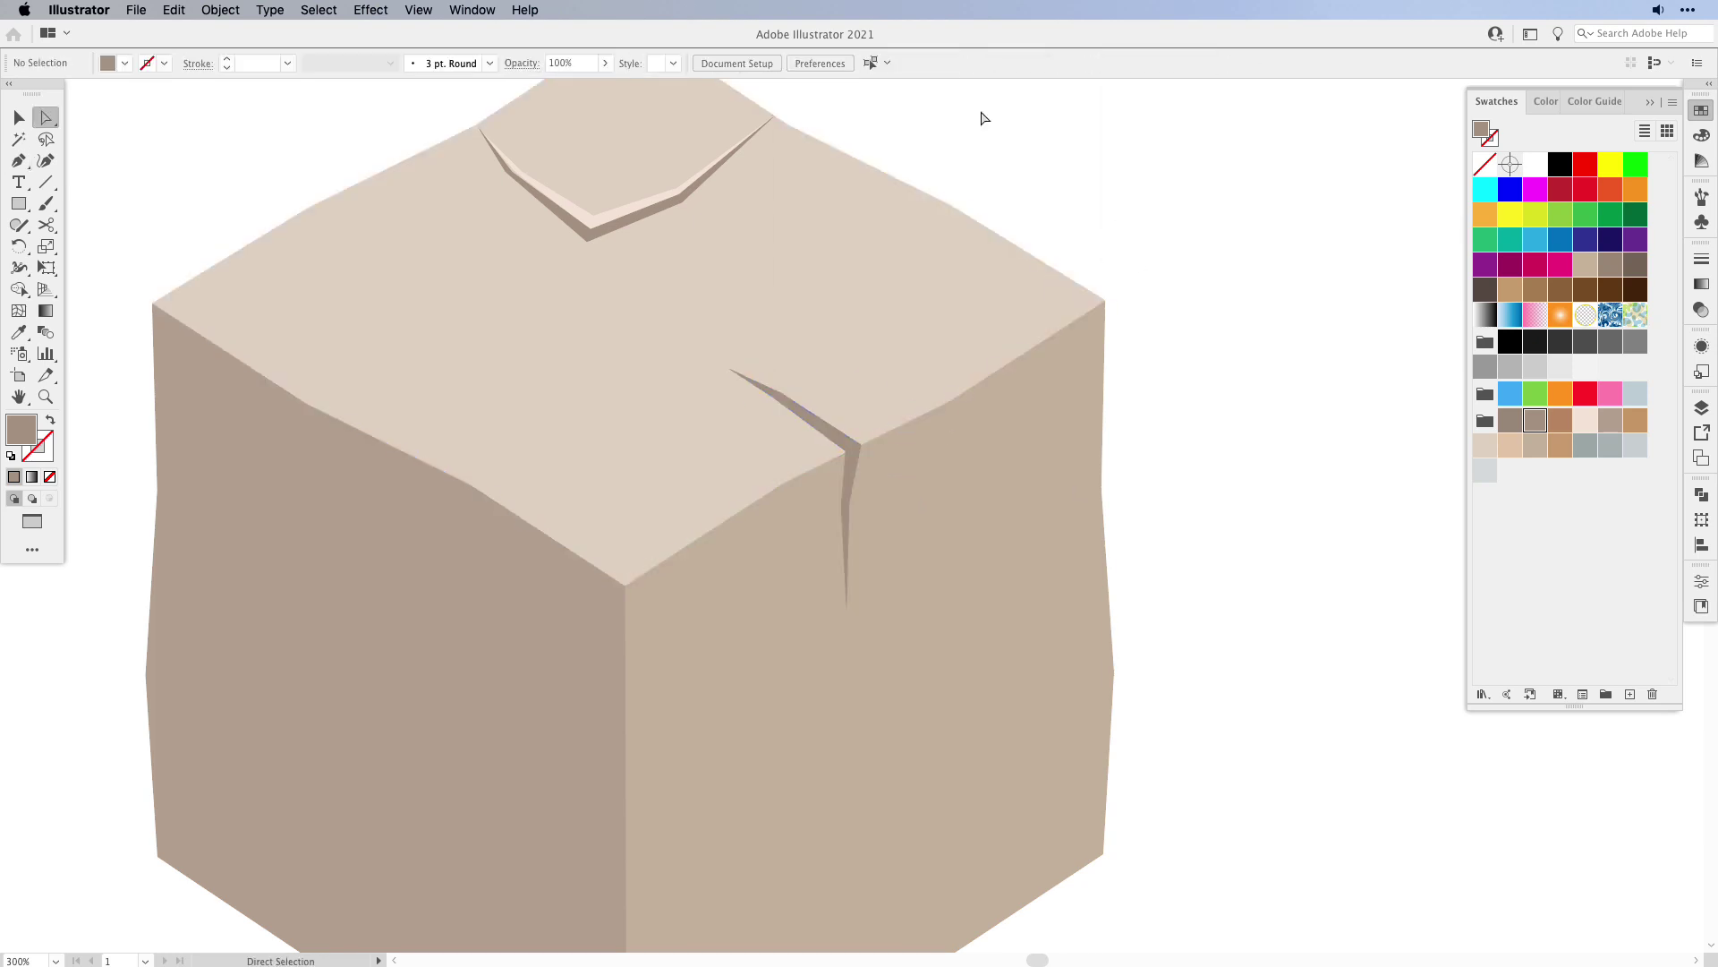
- Draw a thin highlight with the chip's light fill along the inner side of the crack on the top and right faces
click(605, 217)
key(super+shift+a)
key(p)
click(742, 377)
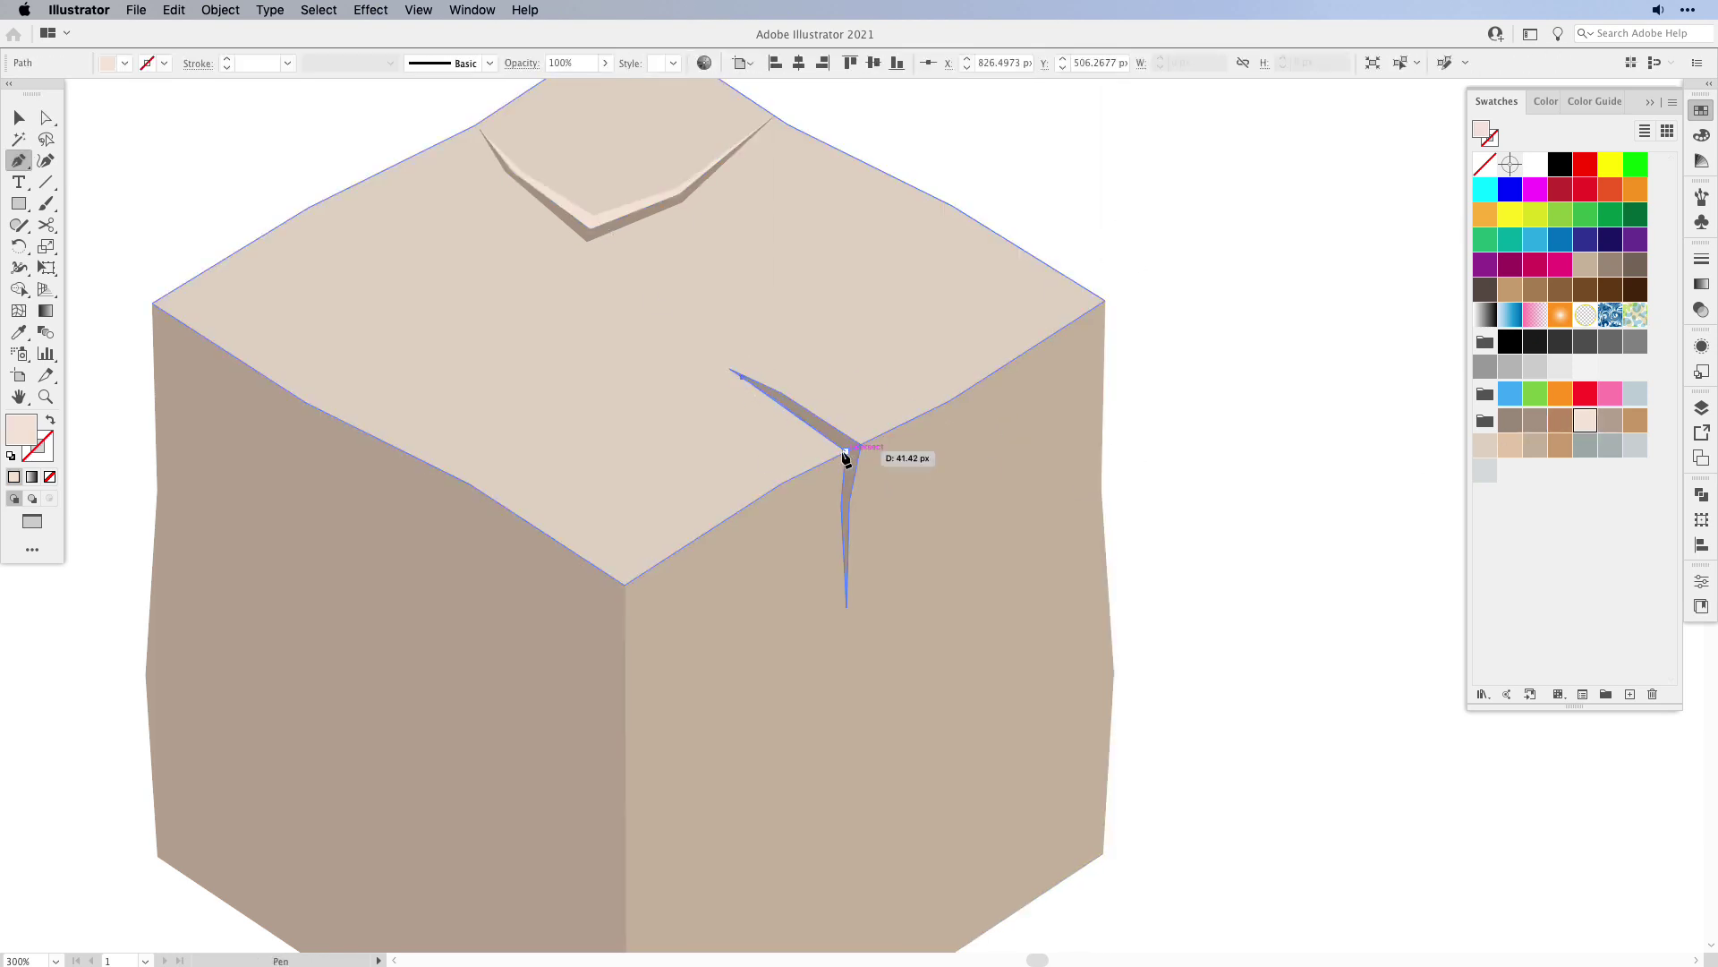
click(846, 452)
click(841, 505)
click(844, 556)
click(836, 500)
click(841, 453)
click(742, 377)
key(a)
key(super+shift+a)
- Adjust the crack highlight's anchors, extending its lower tip down to the crack's lower point, and deselect
key(super+minus)
key(super+minus)
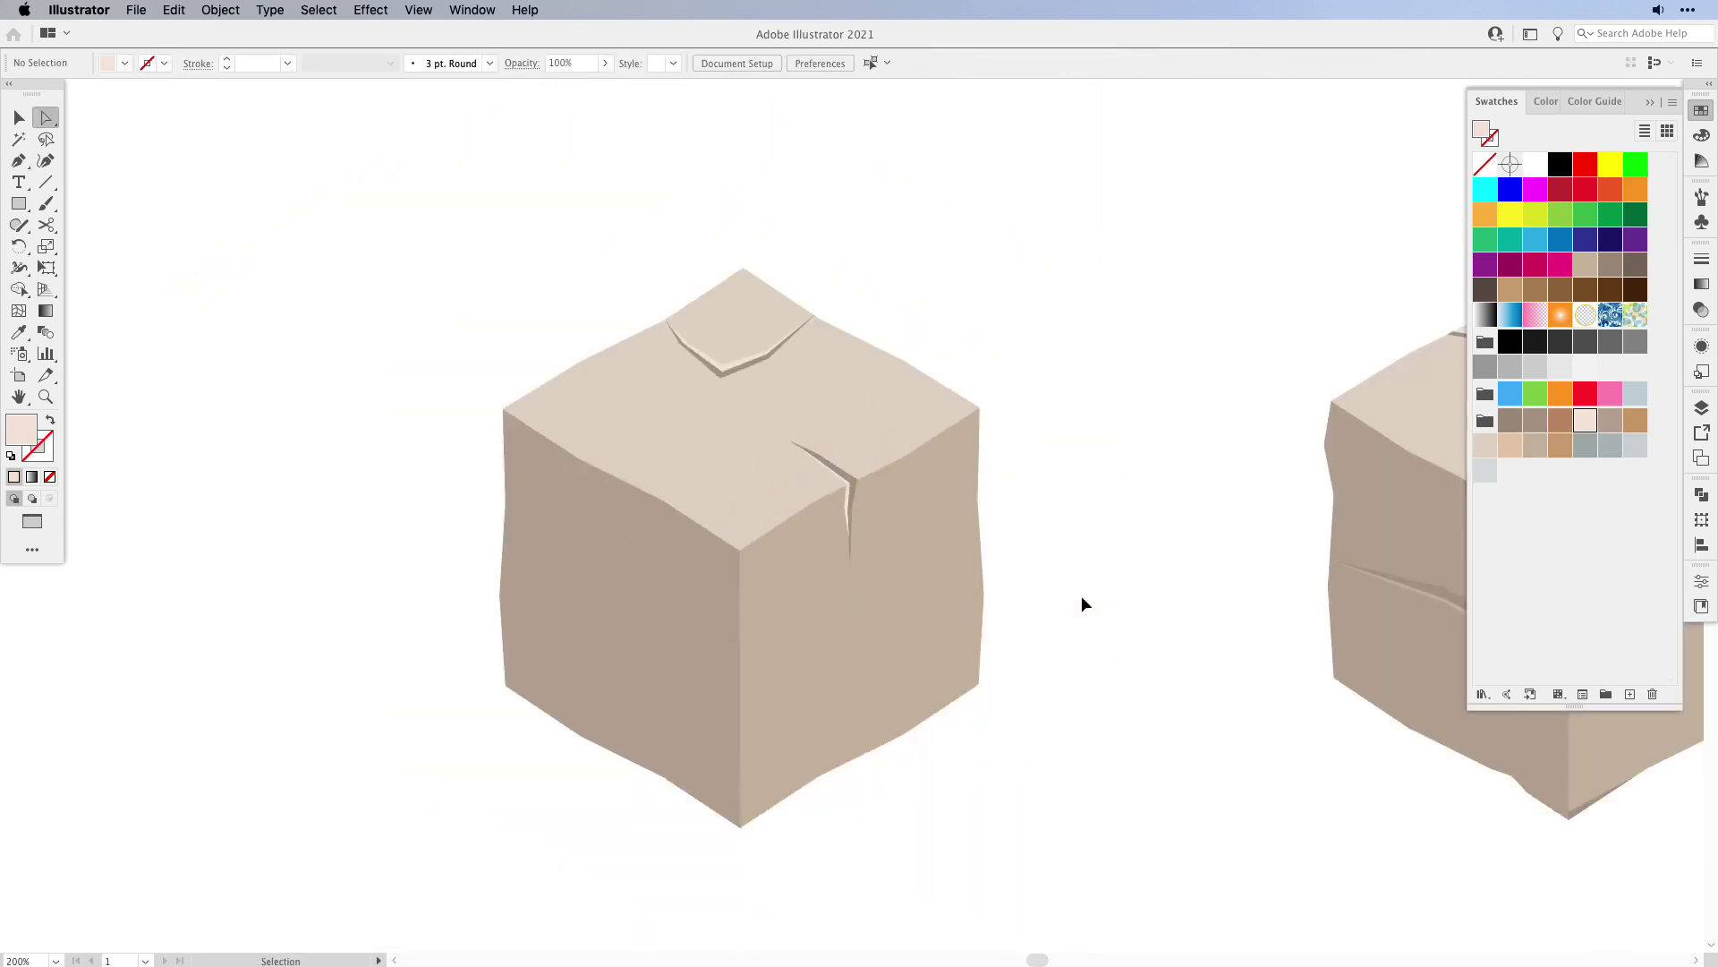
key(super+space)
drag(811, 443, 985, 653)
drag(939, 683, 945, 680)
drag(954, 791, 959, 883)
key(super+shift+a)
key(super+minus)
key(super+minus)
key(super+minus)
drag(1180, 798, 1170, 675)
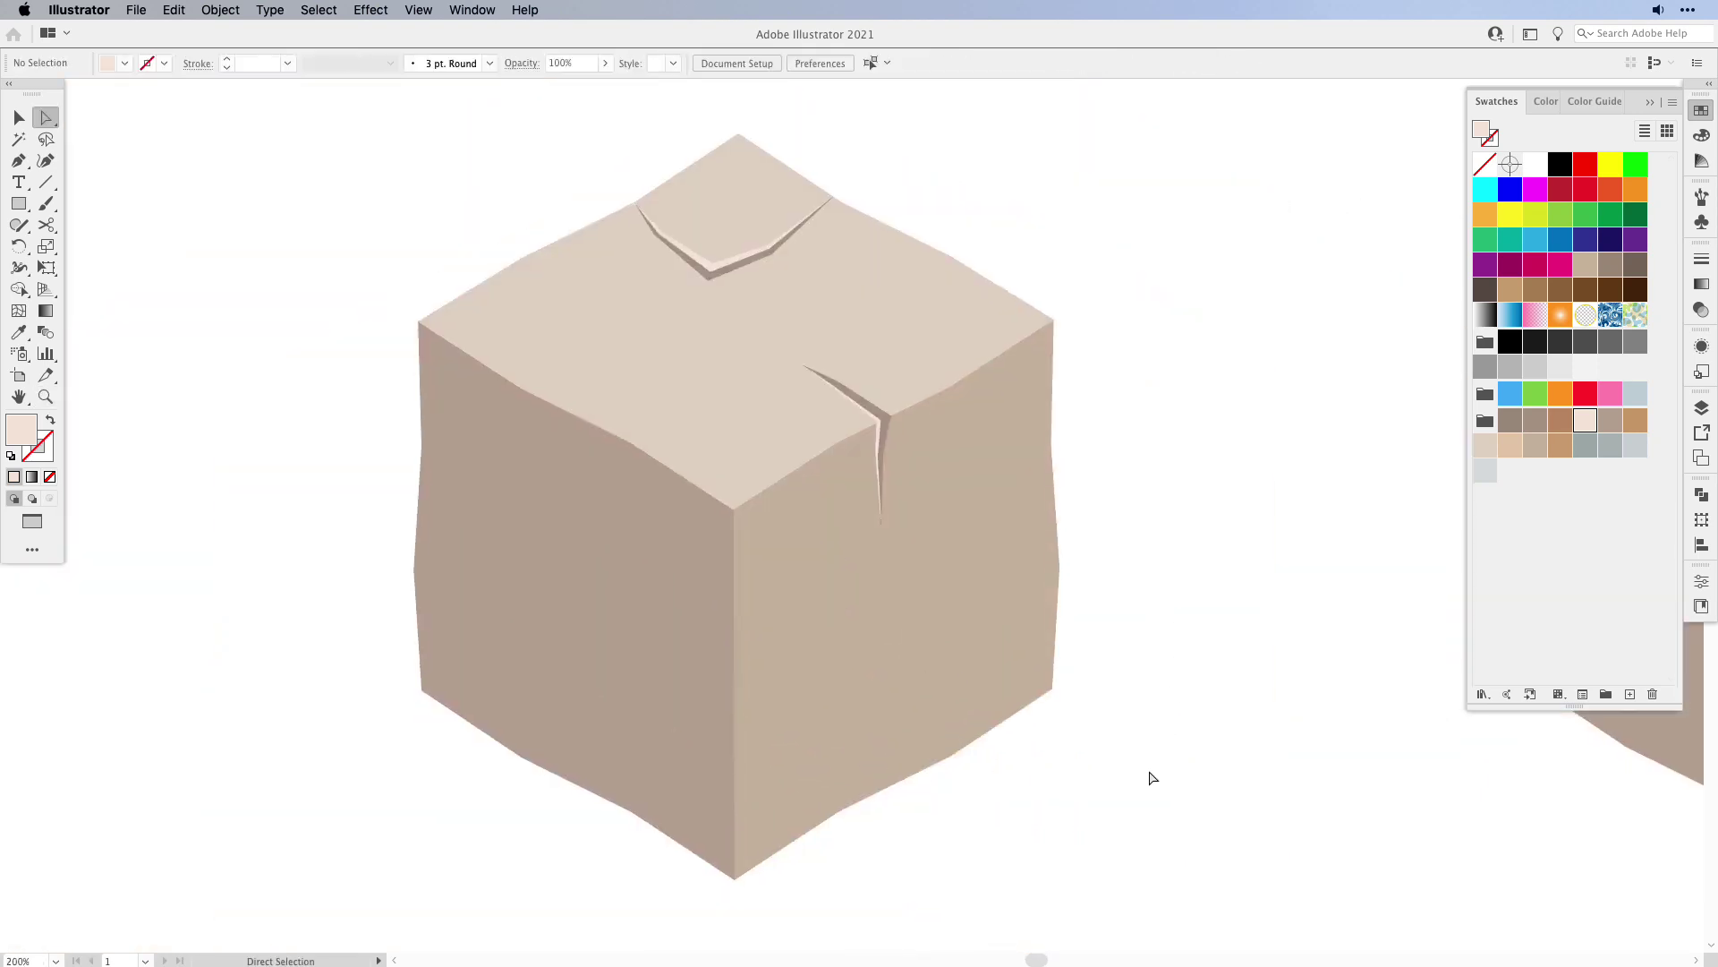
- Copy the outer-edge crack's shadow and highlight from the finished cube's right face and paste them at the new cube's outer right edge
drag(1099, 580, 536, 569)
key(super+minus)
key(v)
double_click(1155, 495)
click(1396, 527)
shift+click(1395, 516)
key(super+c)
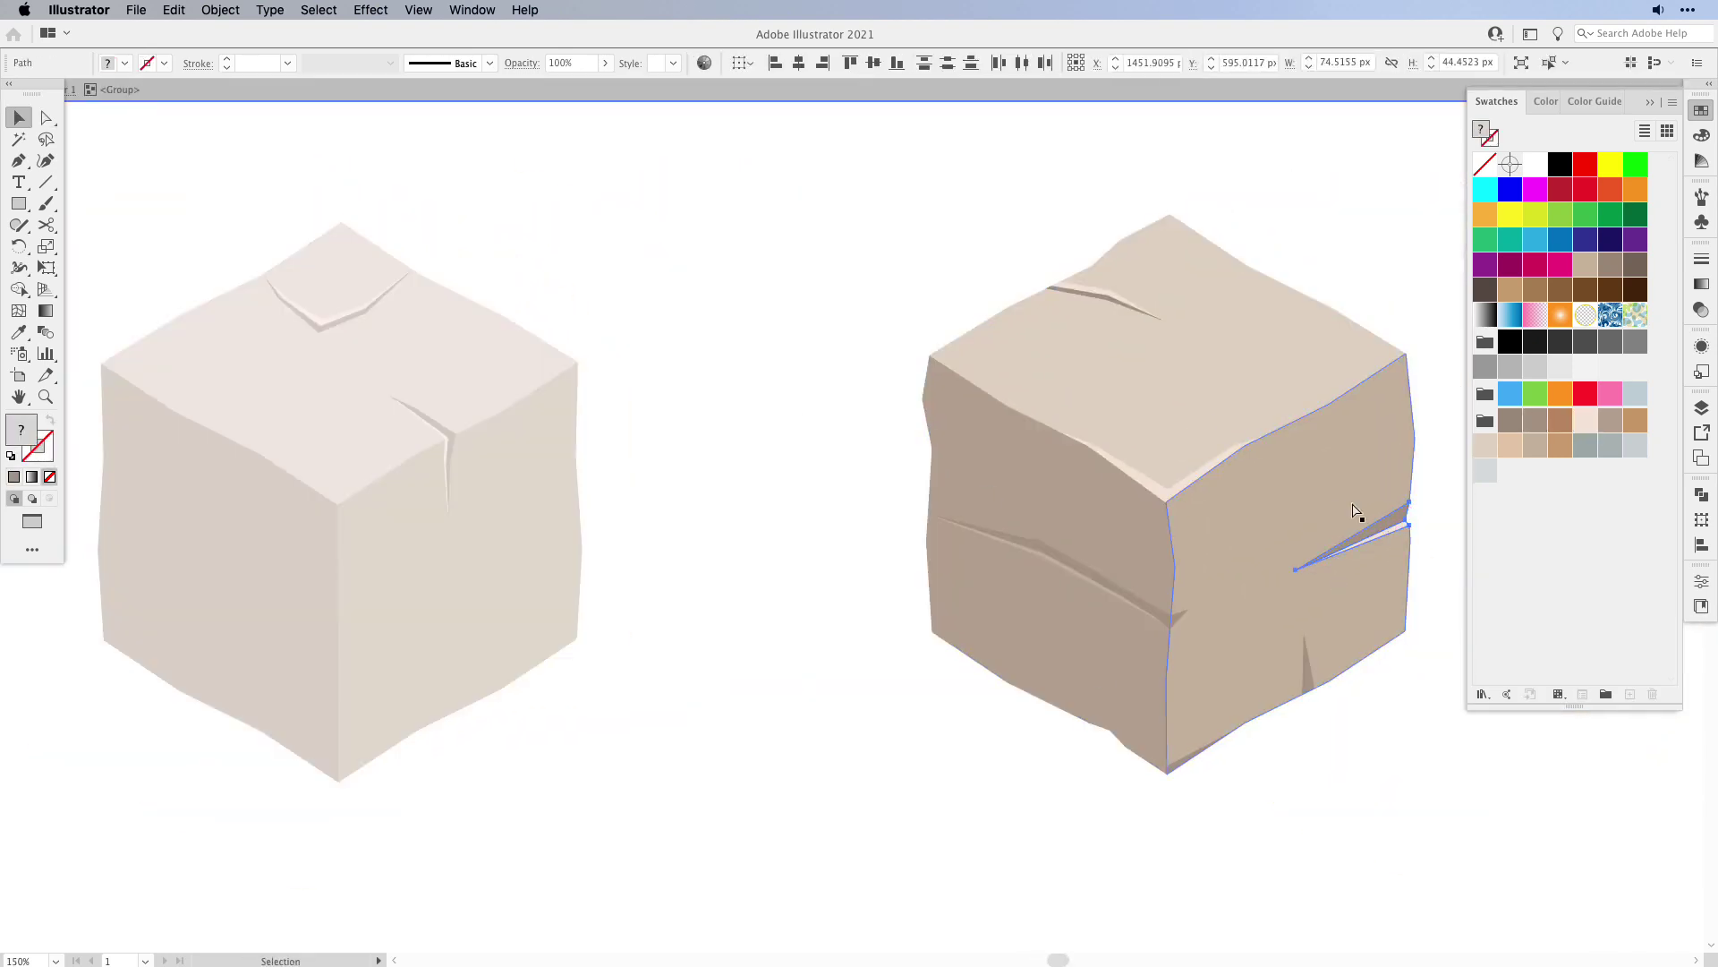
double_click(721, 614)
key(super+v)
drag(894, 501, 985, 351)
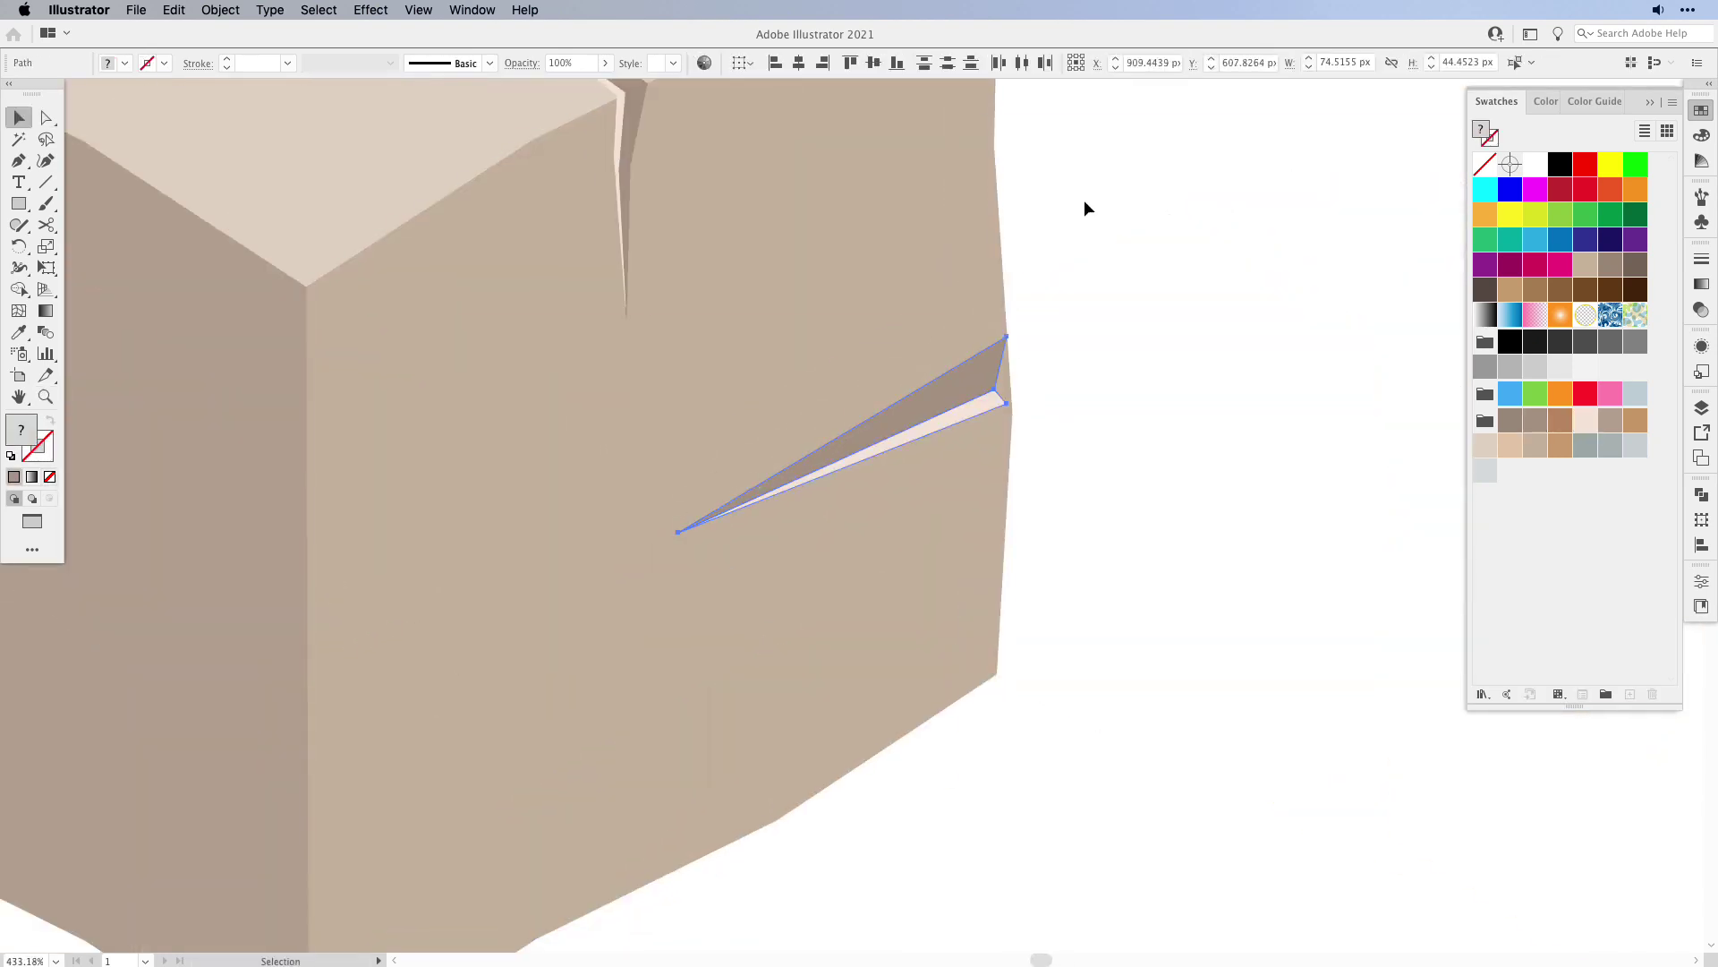
click(1083, 201)
- Add anchors to the right face's outer edge at the pasted crack and move one inward to cut a notch
click(981, 329)
key(p)
click(1011, 376)
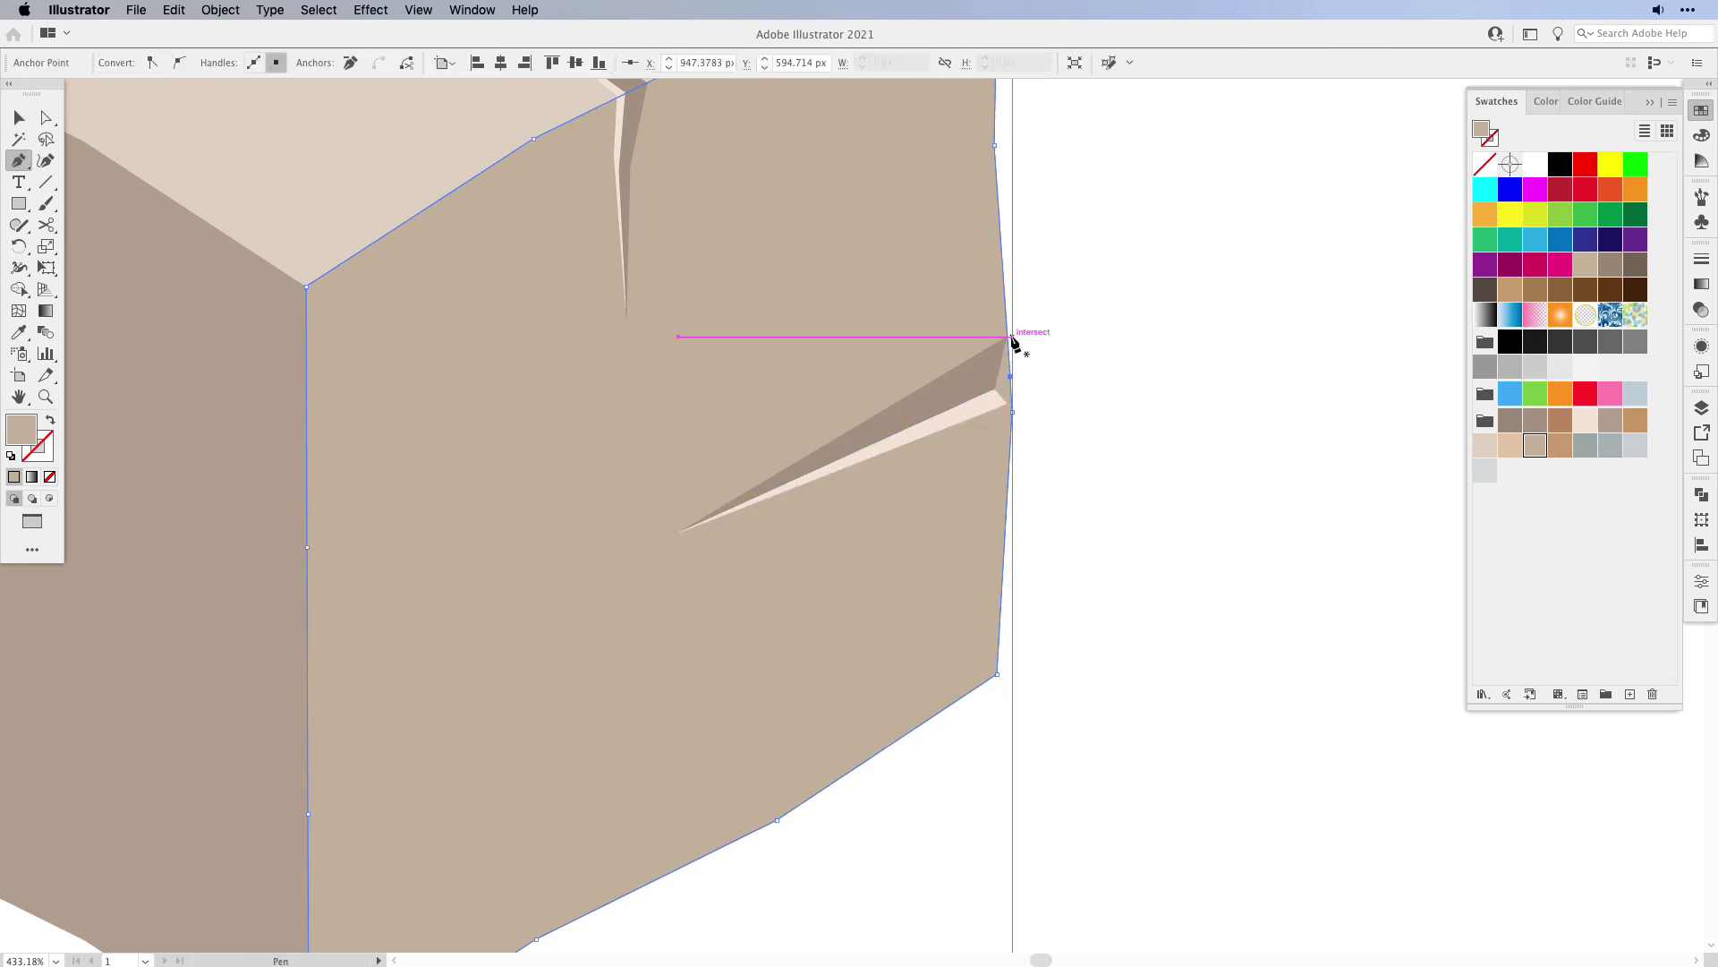
click(1006, 336)
key(a)
drag(1005, 338, 995, 389)
click(1032, 679)
- Draw a dark brown shadow sliver along the right face's lower edge, starting at the front bottom corner
drag(970, 617, 1210, 445)
click(1191, 215)
click(897, 819)
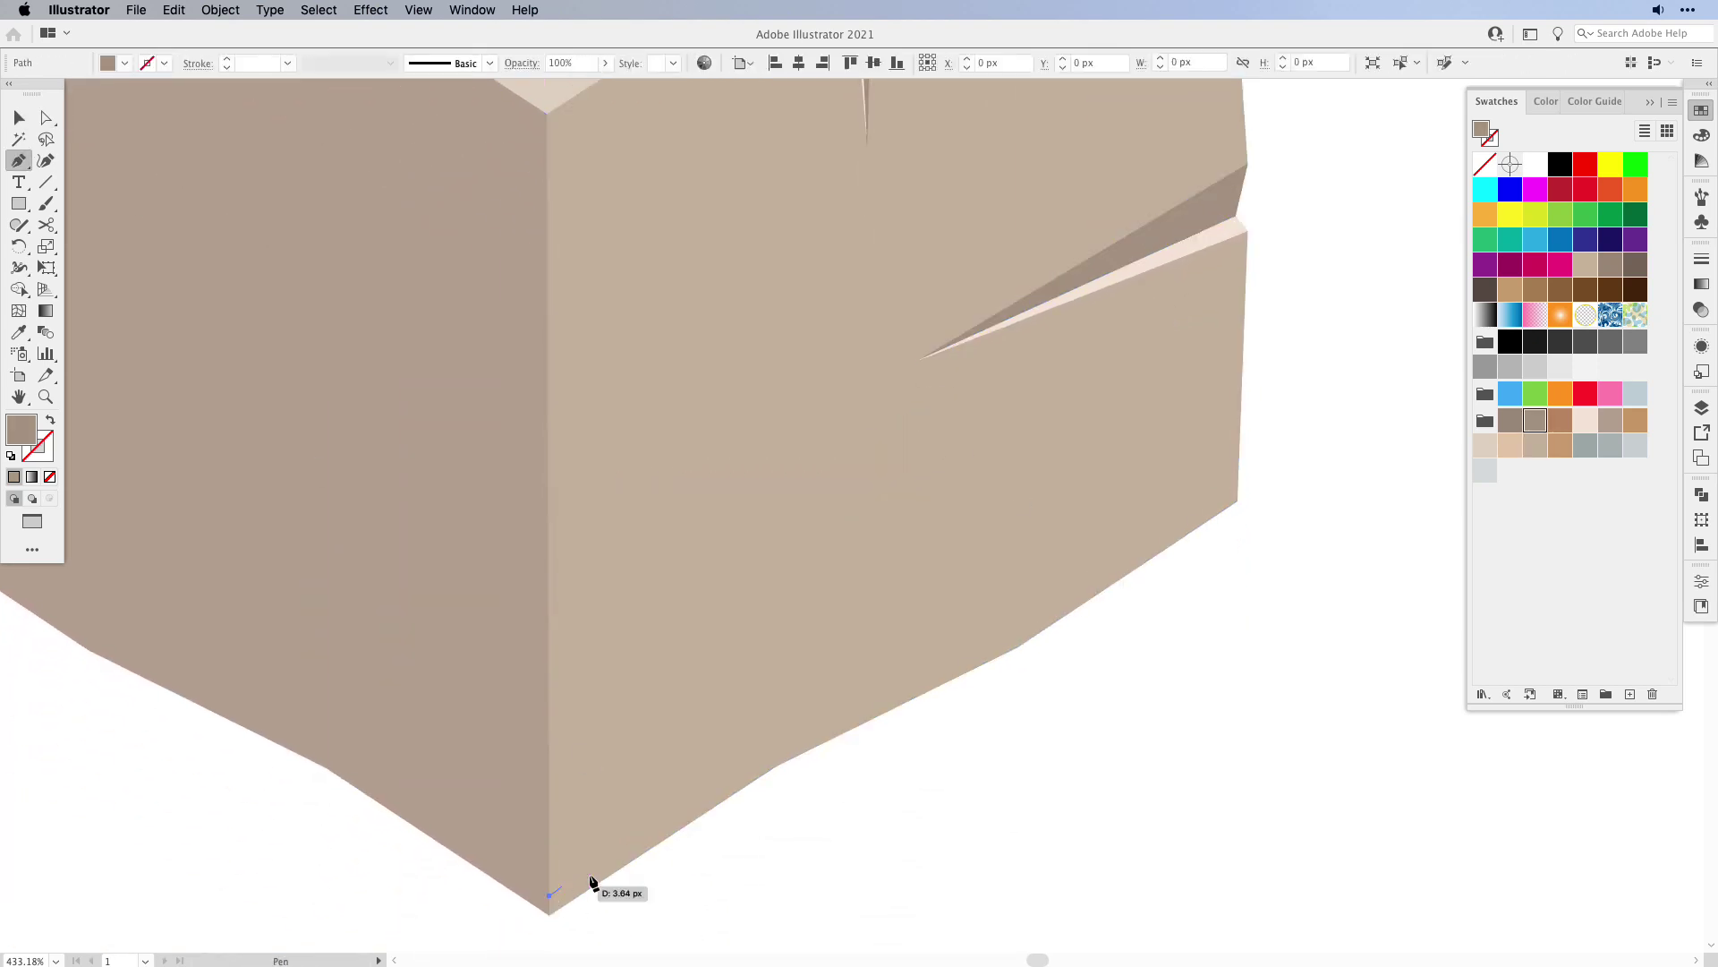
click(556, 901)
key(p)
- Draw a small dark brown triangular chip on the right face, halfway down the cube's front vertical edge
scroll(526, 709, up, 2)
scroll(526, 709, left, 3)
click(668, 465)
click(667, 505)
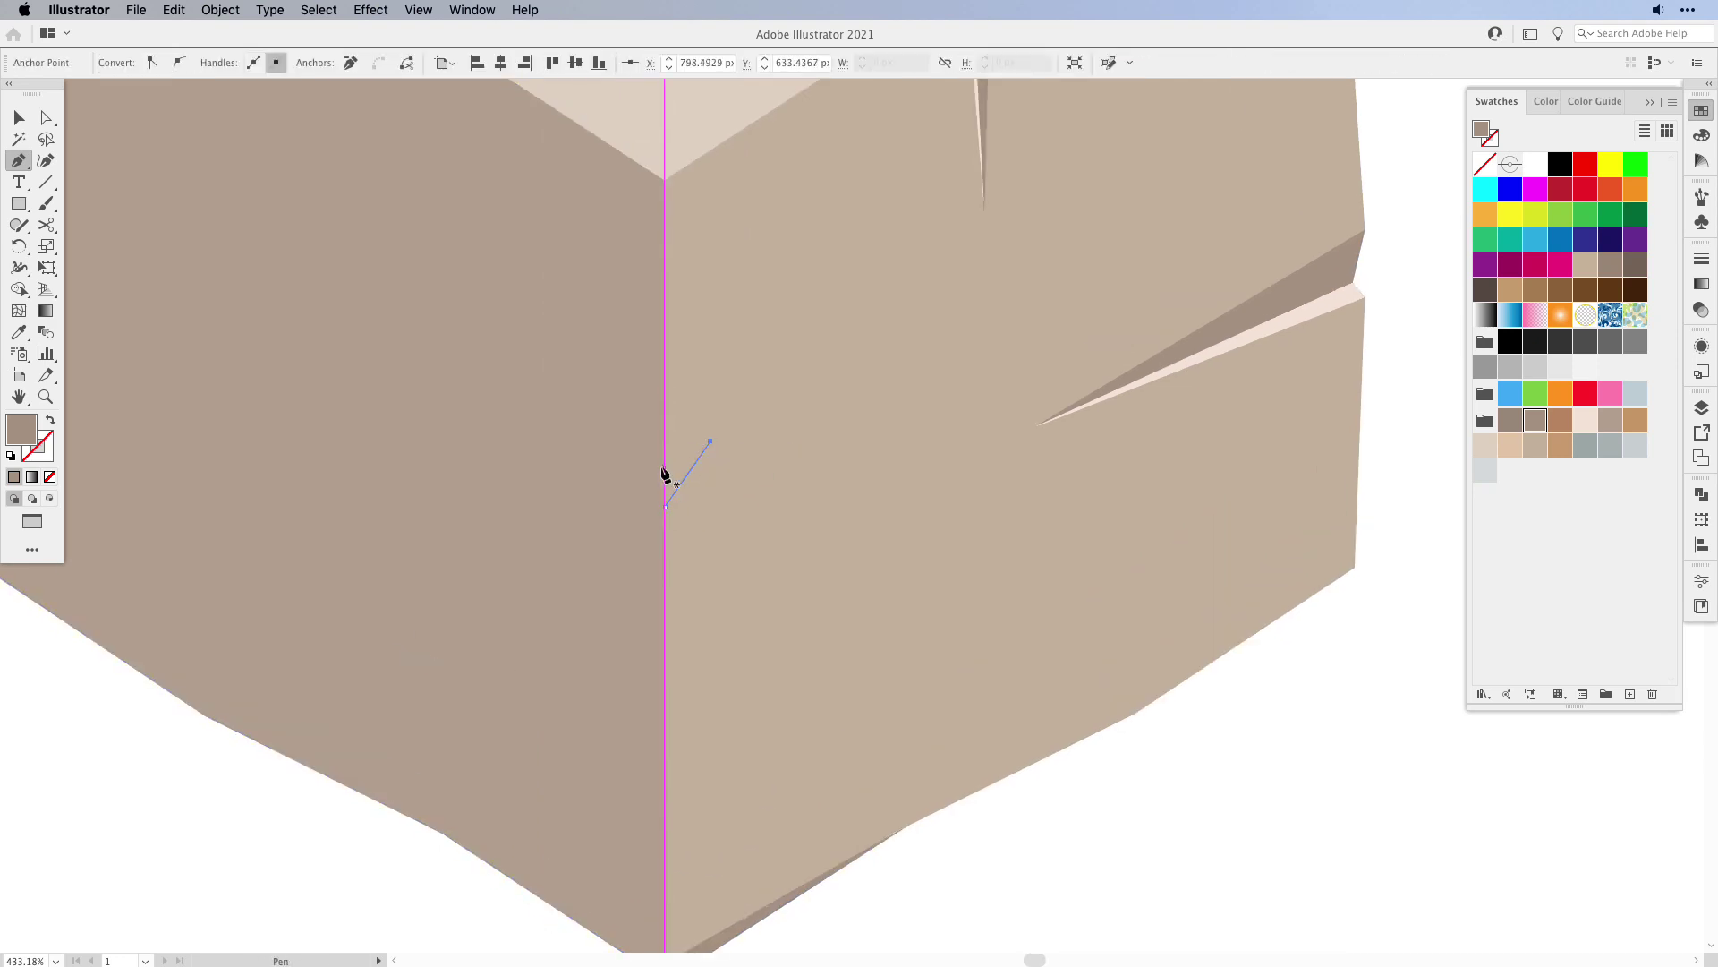
click(666, 465)
key(a)
click(666, 466)
key(super+shift+a)
- Draw a dark brown wedge-shaped crack from the left face's outer edge, tapering to a point inside the face
drag(373, 673, 445, 662)
scroll(445, 662, up, 2)
scroll(444, 662, left, 3)
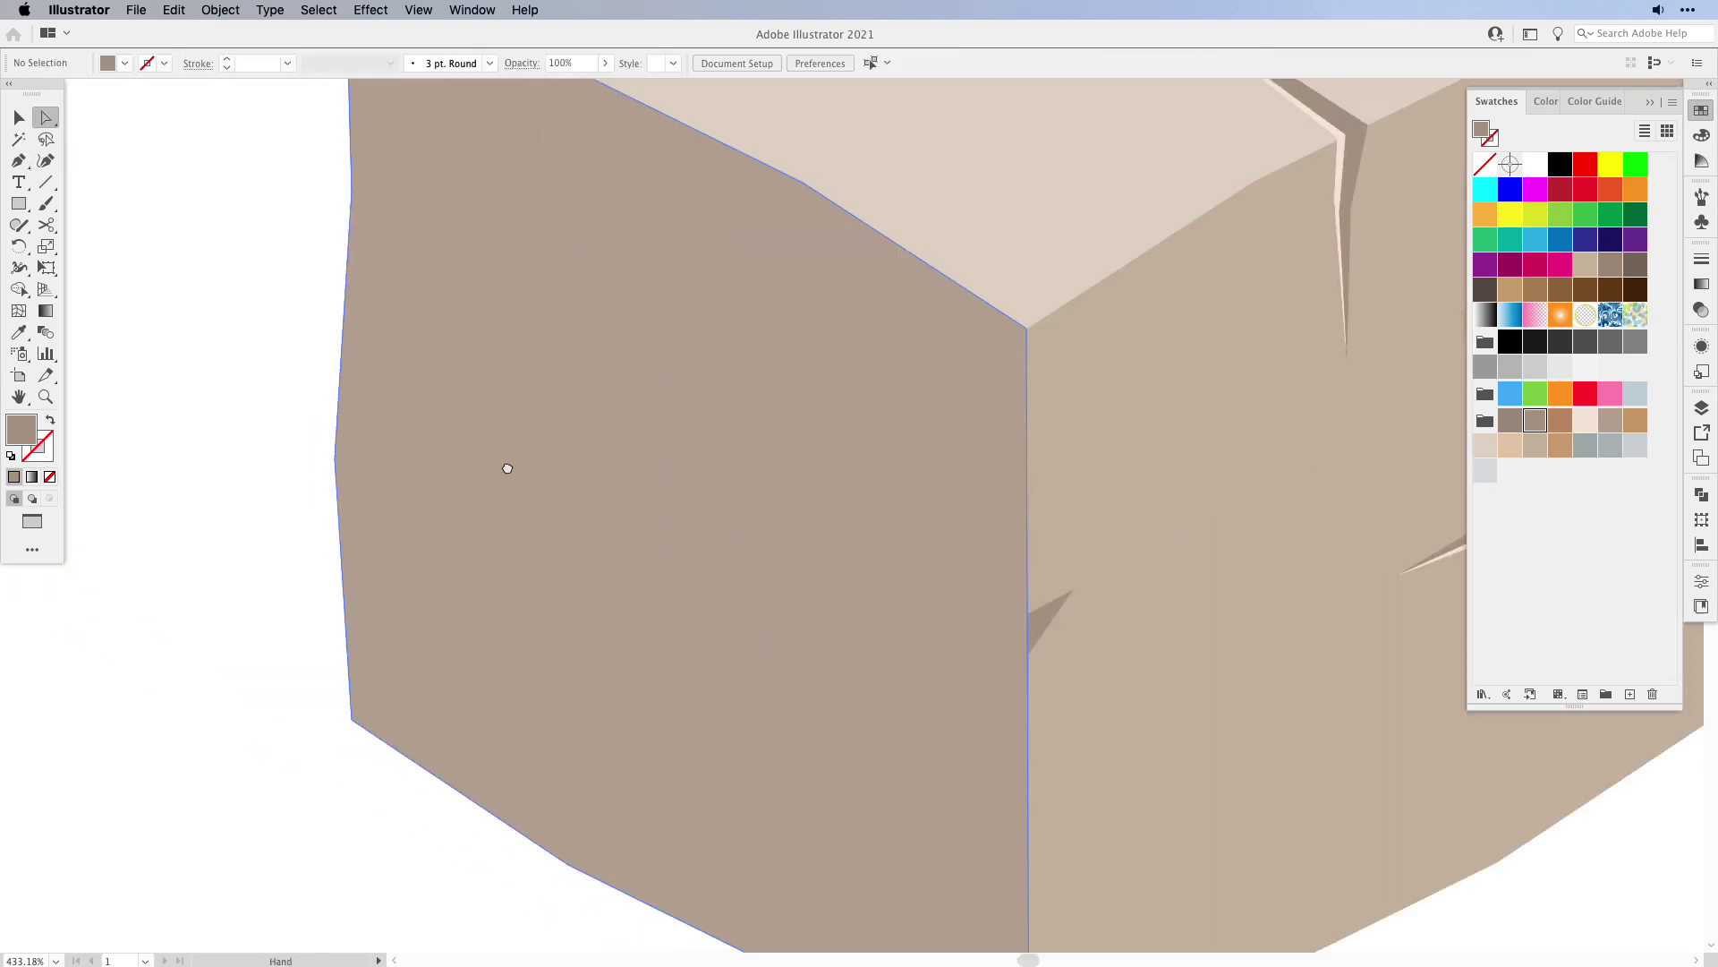
key(p)
click(345, 307)
click(581, 458)
click(343, 334)
super+click(295, 303)
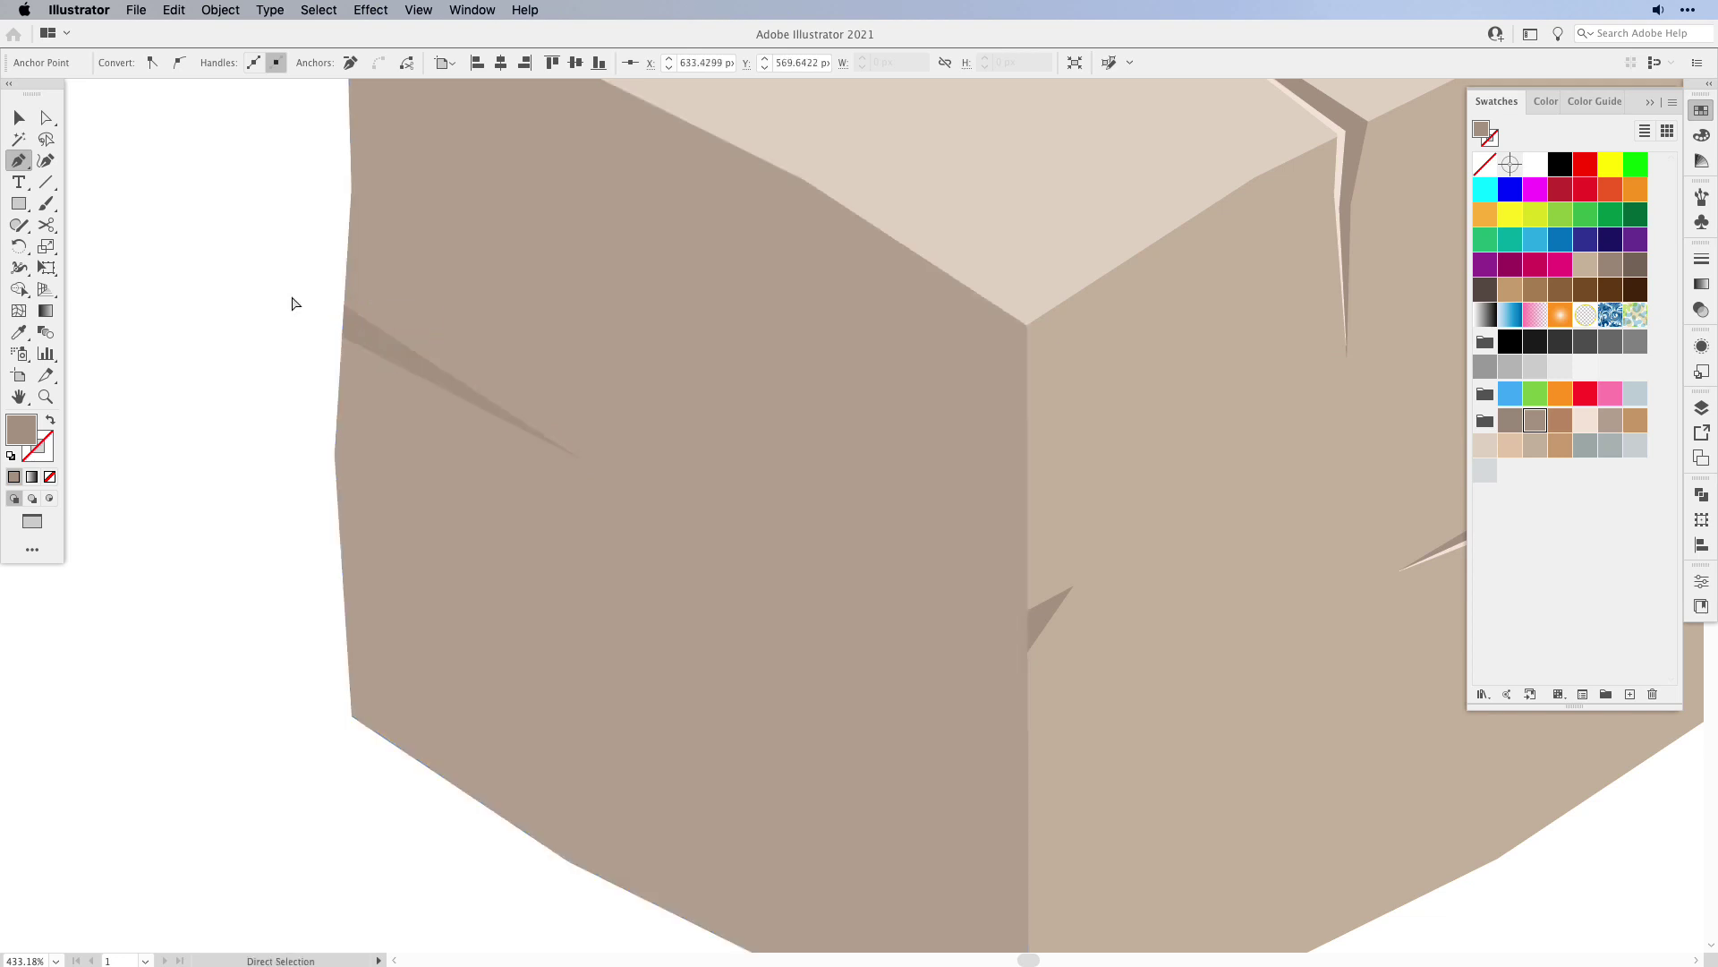
- Draw a light beige highlight wedge beneath the left face's crack and adjust its outer end anchor
mouse_move(1225, 431)
mouse_down()
mouse_move(1183, 550)
mouse_move(1239, 421)
mouse_up()
click(1535, 445)
click(354, 344)
click(591, 450)
click(356, 328)
click(354, 344)
key(a)
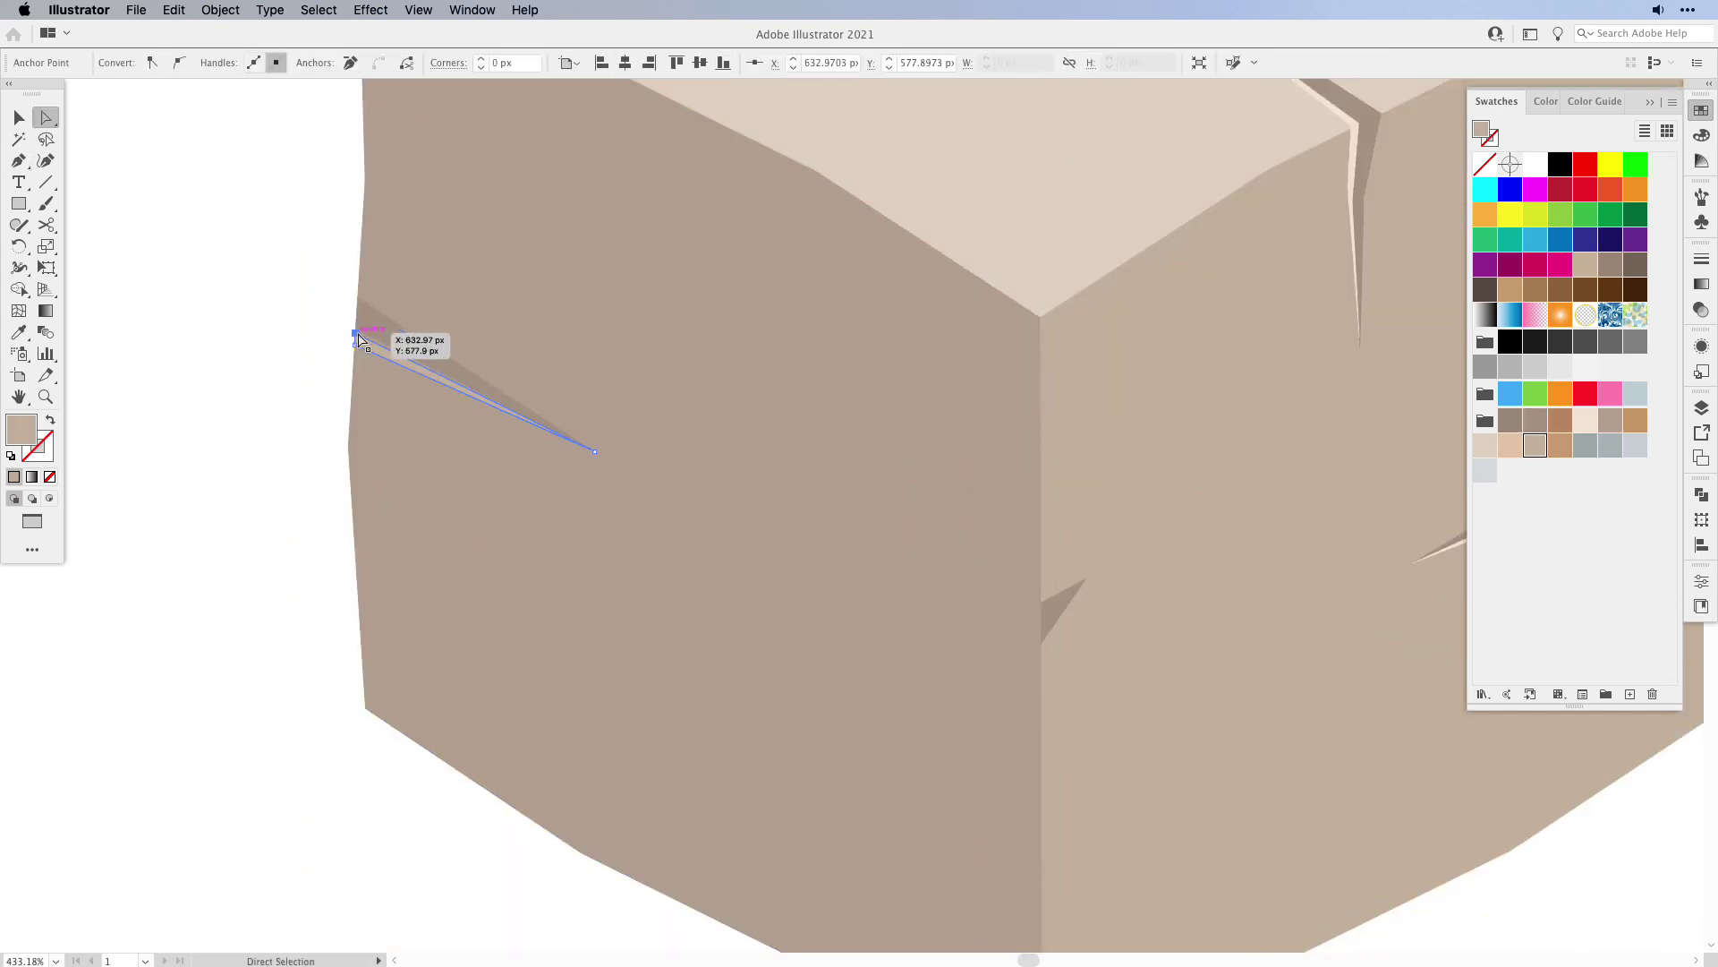
click(231, 401)
click(386, 348)
shift+click(394, 337)
mouse_move(394, 336)
mouse_down()
mouse_move(411, 336)
mouse_move(363, 322)
mouse_move(376, 344)
mouse_up()
click(363, 425)
- Try to notch the left face's outer edge by adding anchors where the crack begins, and undo the changes
key(p)
click(358, 292)
click(356, 323)
click(355, 342)
key(a)
click(322, 331)
click(380, 310)
shift+click(403, 356)
click(360, 293)
key(super+z)
key(super+z)
key(super+z)
key(super+z)
key(super+z)
key(super+z)
key(super+z)
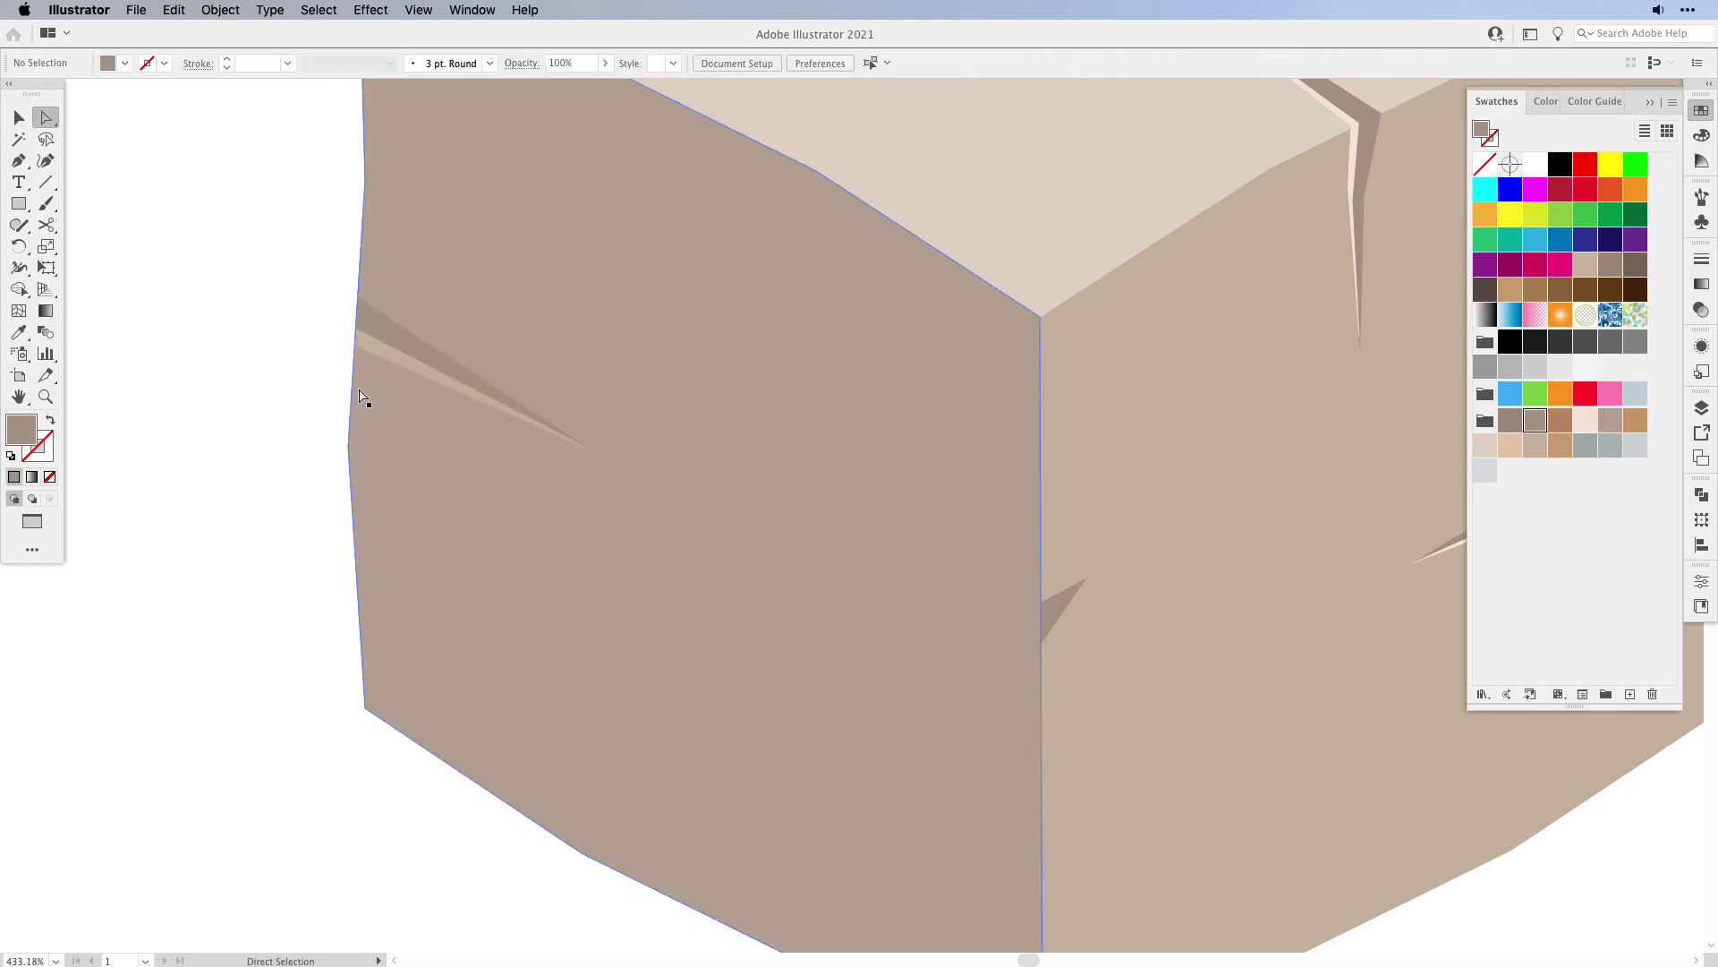
- With the left face's crack shadow and highlight locked, add an anchor to the face's outer edge where they meet
click(377, 332)
shift+click(383, 349)
key(super+2)
click(376, 511)
key(p)
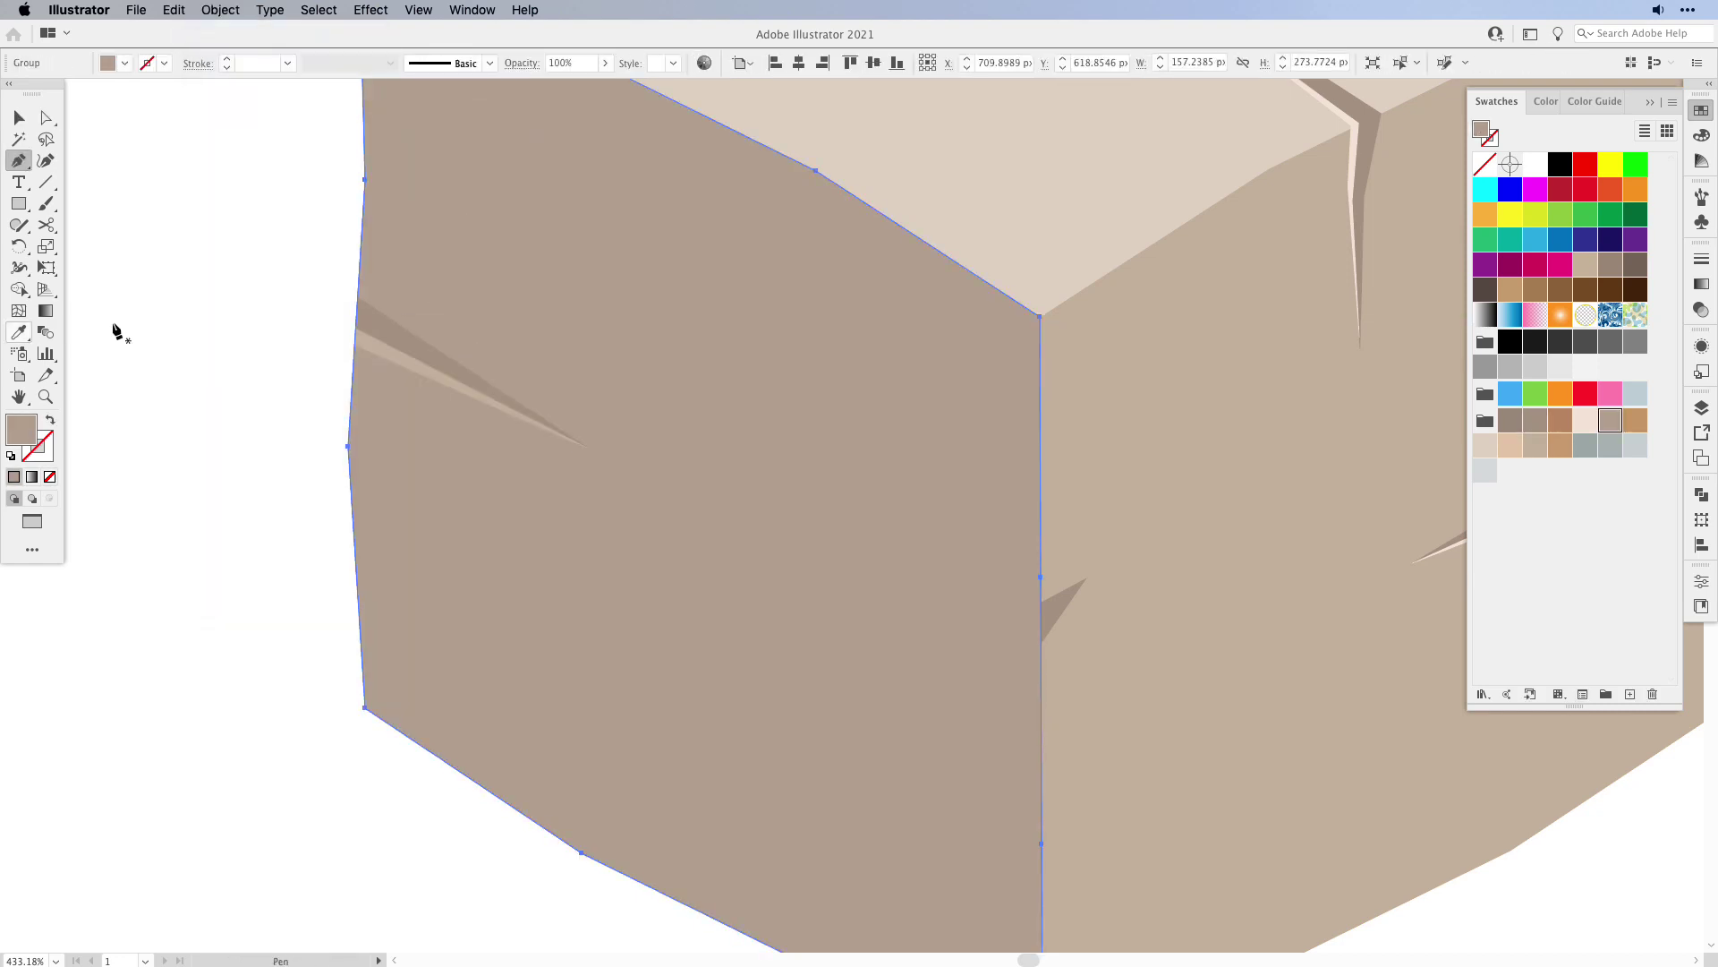
click(356, 331)
key(a)
key(super+2)
- Lasso the anchors where the left face's outline meets its crack, average them on both axes, and deselect
click(46, 139)
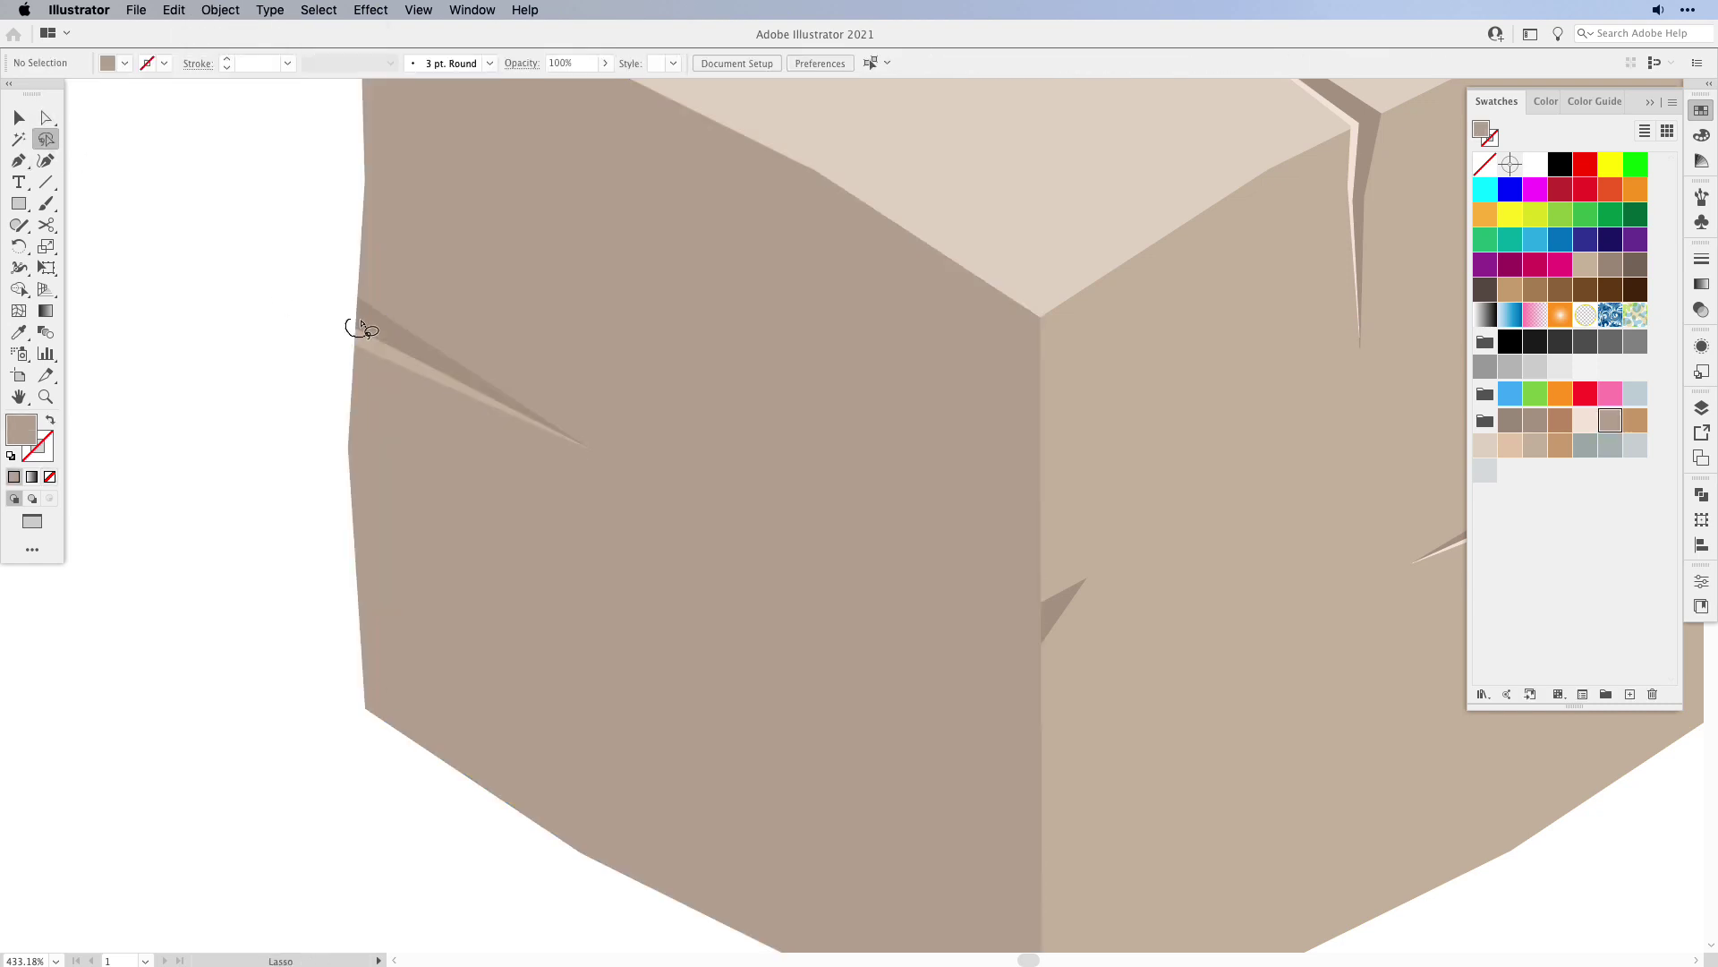
drag(348, 319, 351, 324)
key(a)
drag(356, 330, 343, 350)
click(269, 313)
click(48, 138)
key(super+alt+j)
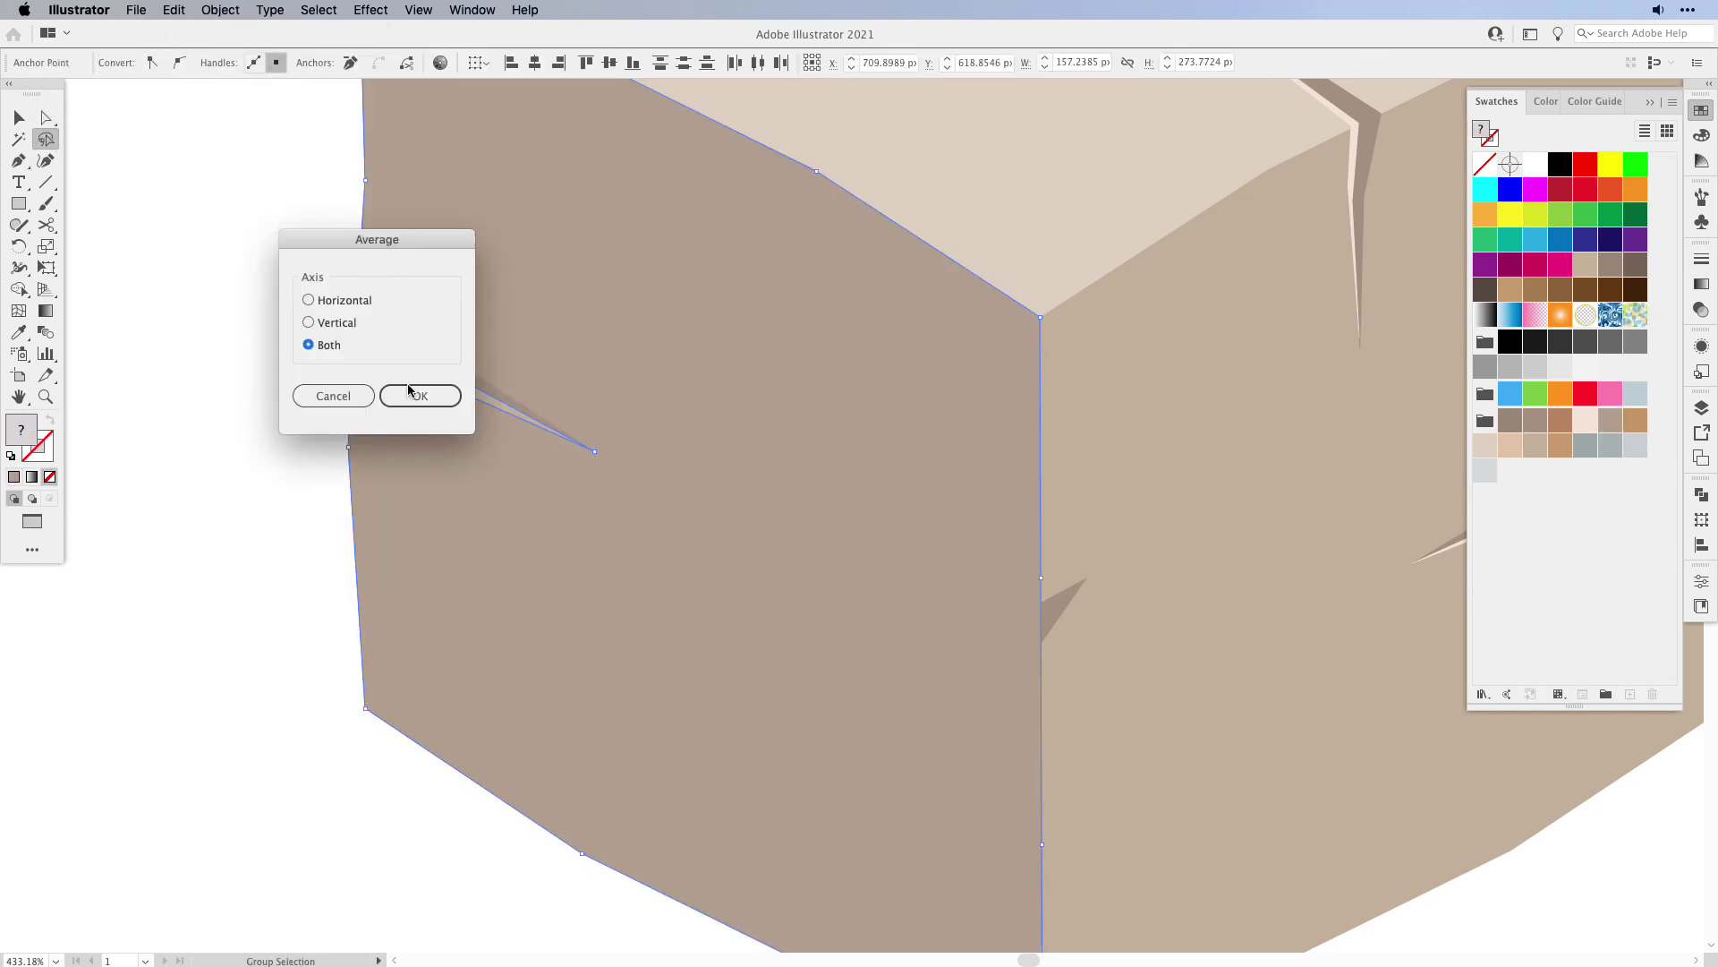
click(413, 391)
key(a)
click(242, 545)
- Add anchors along the left face's lower edge and shift them to form an uneven, notched outline
key(super+minus)
key(super+minus)
key(super+minus)
key(super+minus)
drag(1276, 632, 814, 695)
click(304, 696)
key(p)
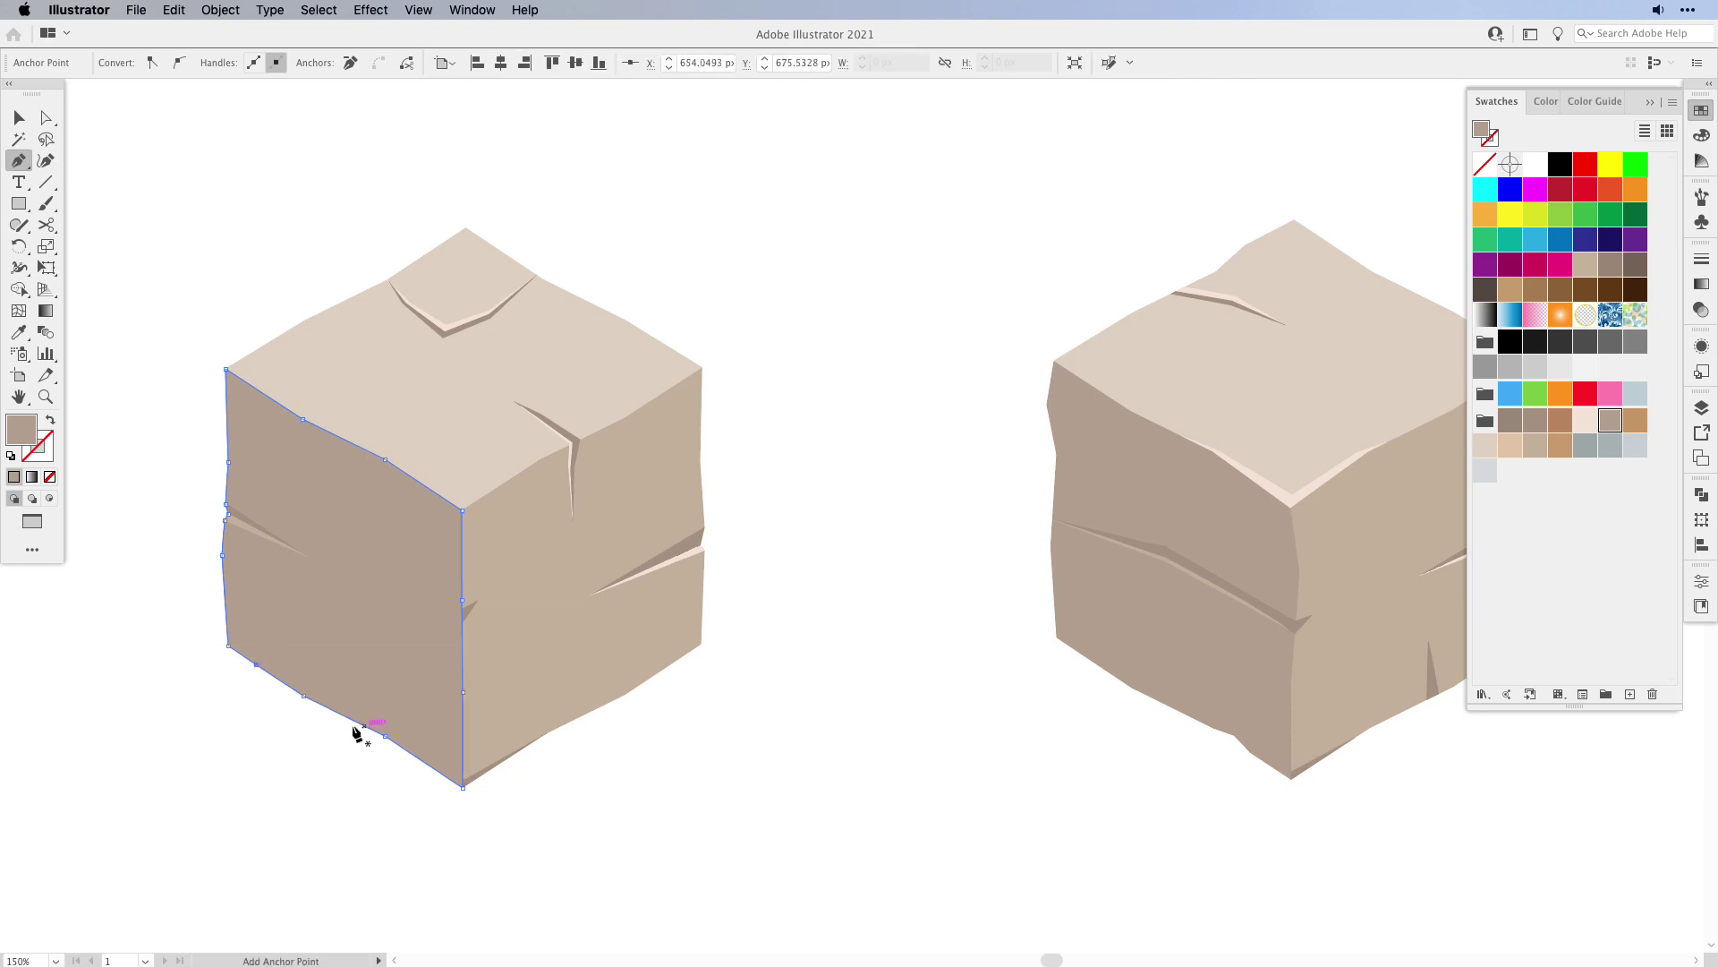
click(351, 719)
key(a)
click(840, 734)
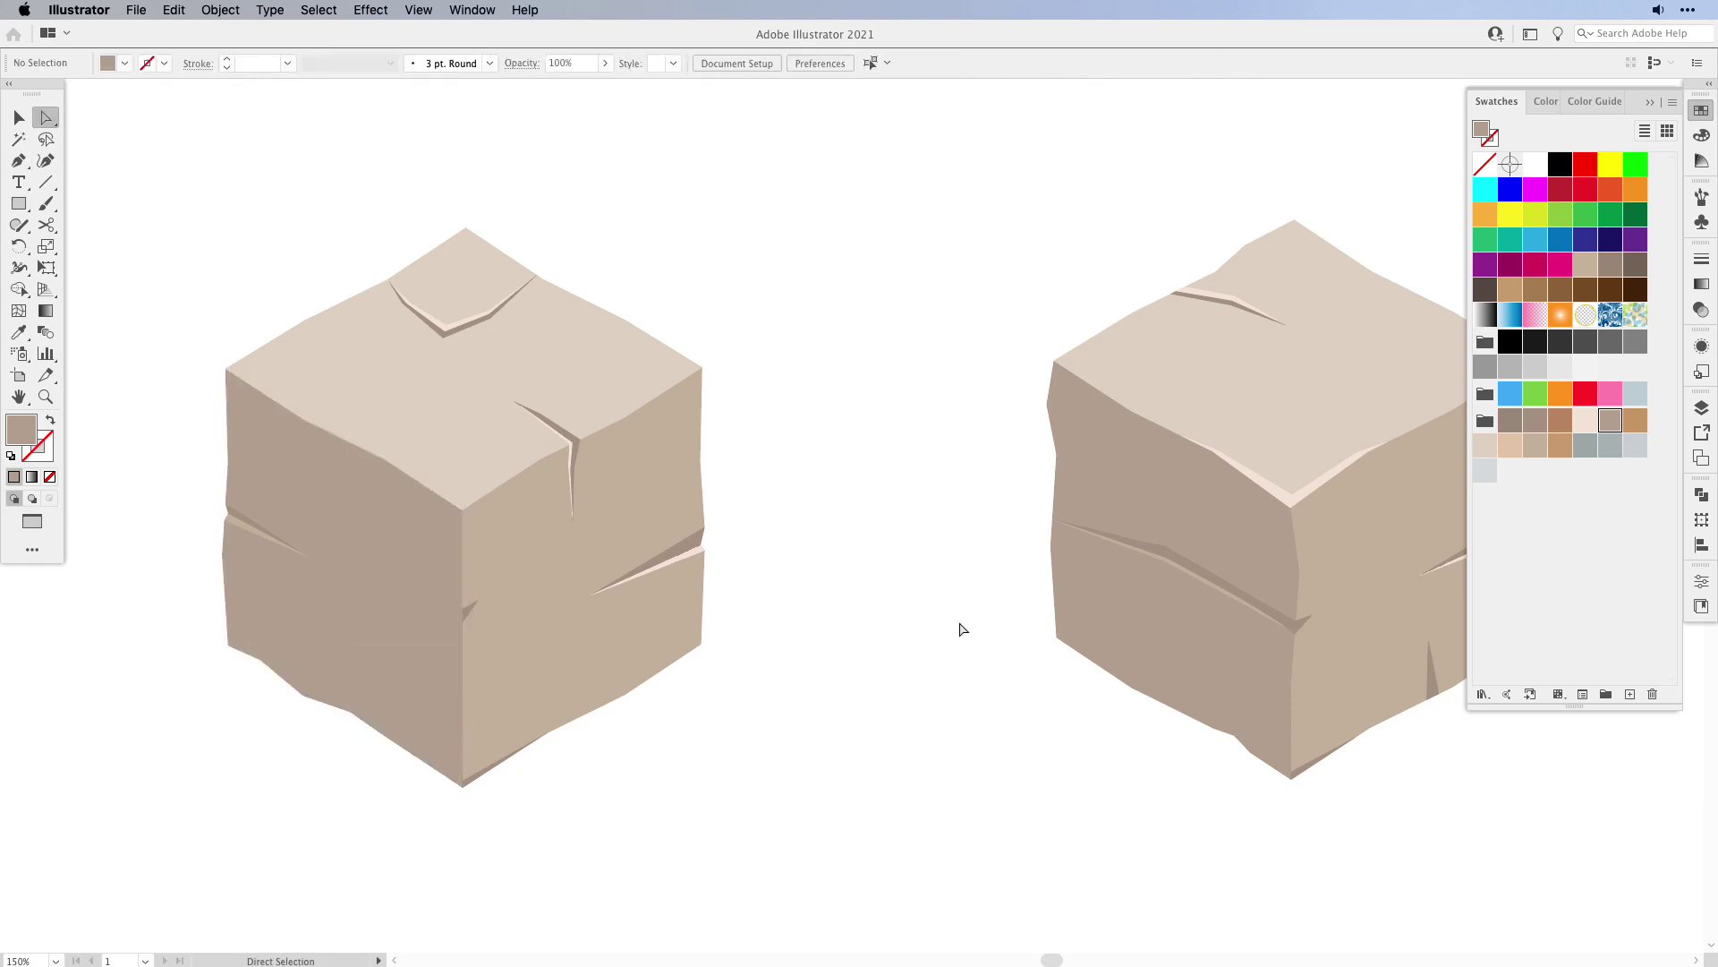
- Shift the anchor midway along the top face's rear left edge to make the outline more irregular
click(307, 322)
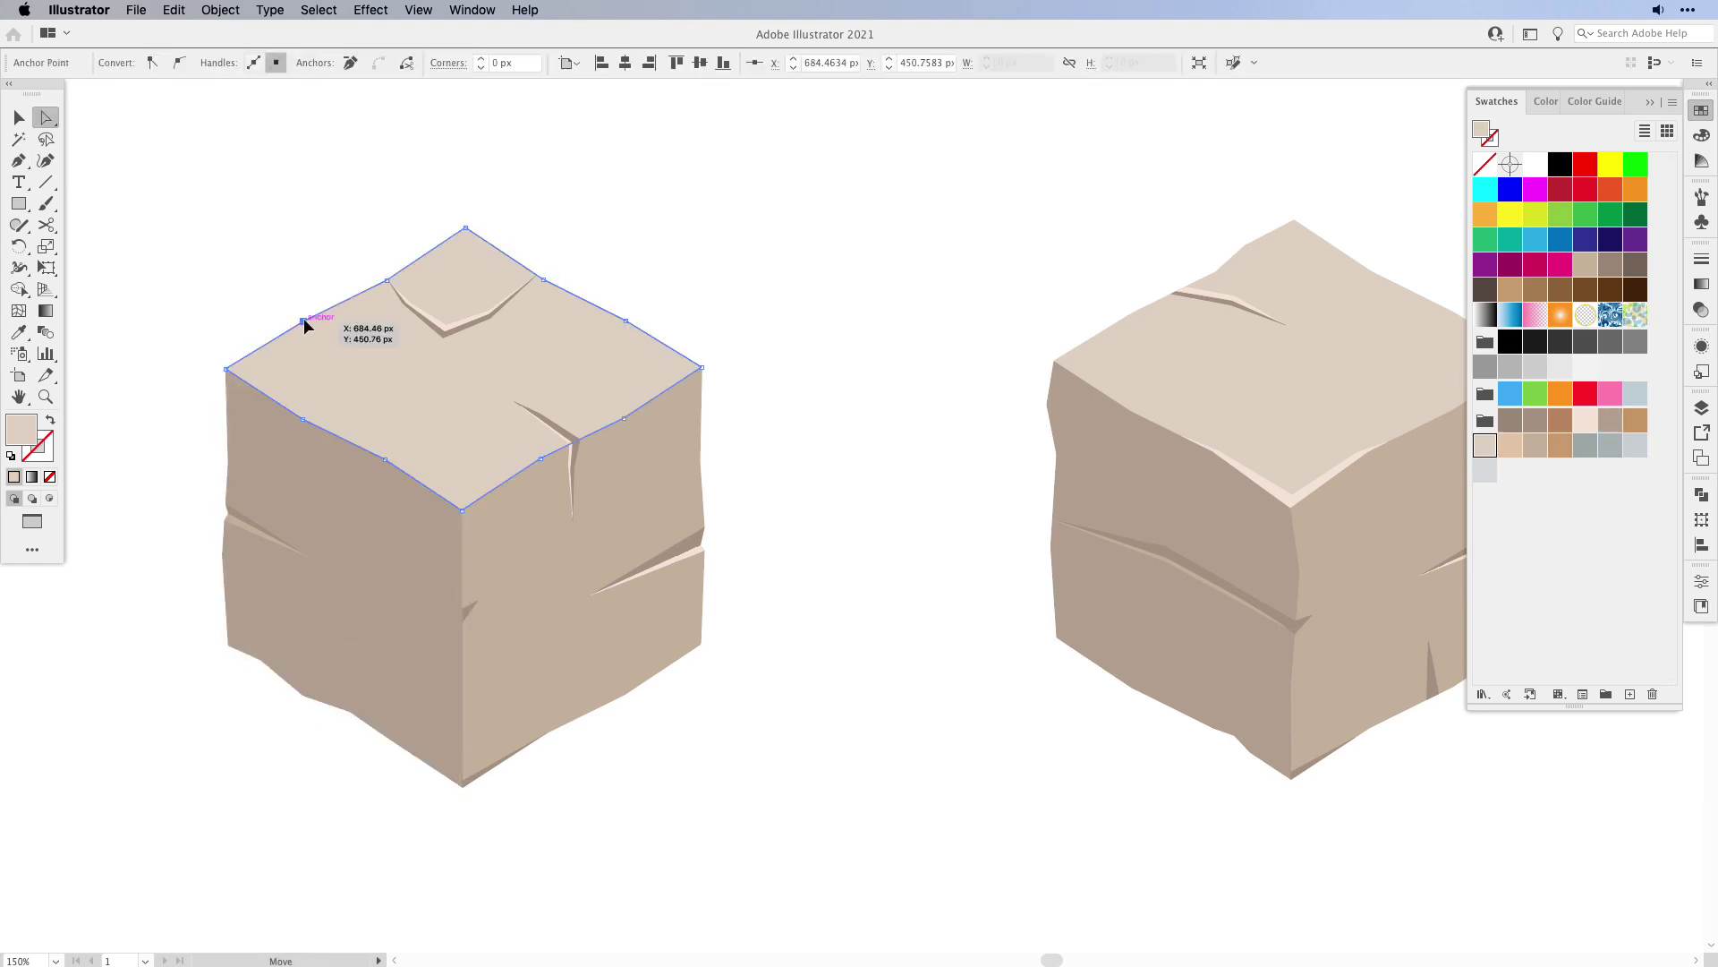
click(909, 391)
click(491, 583)
click(758, 588)
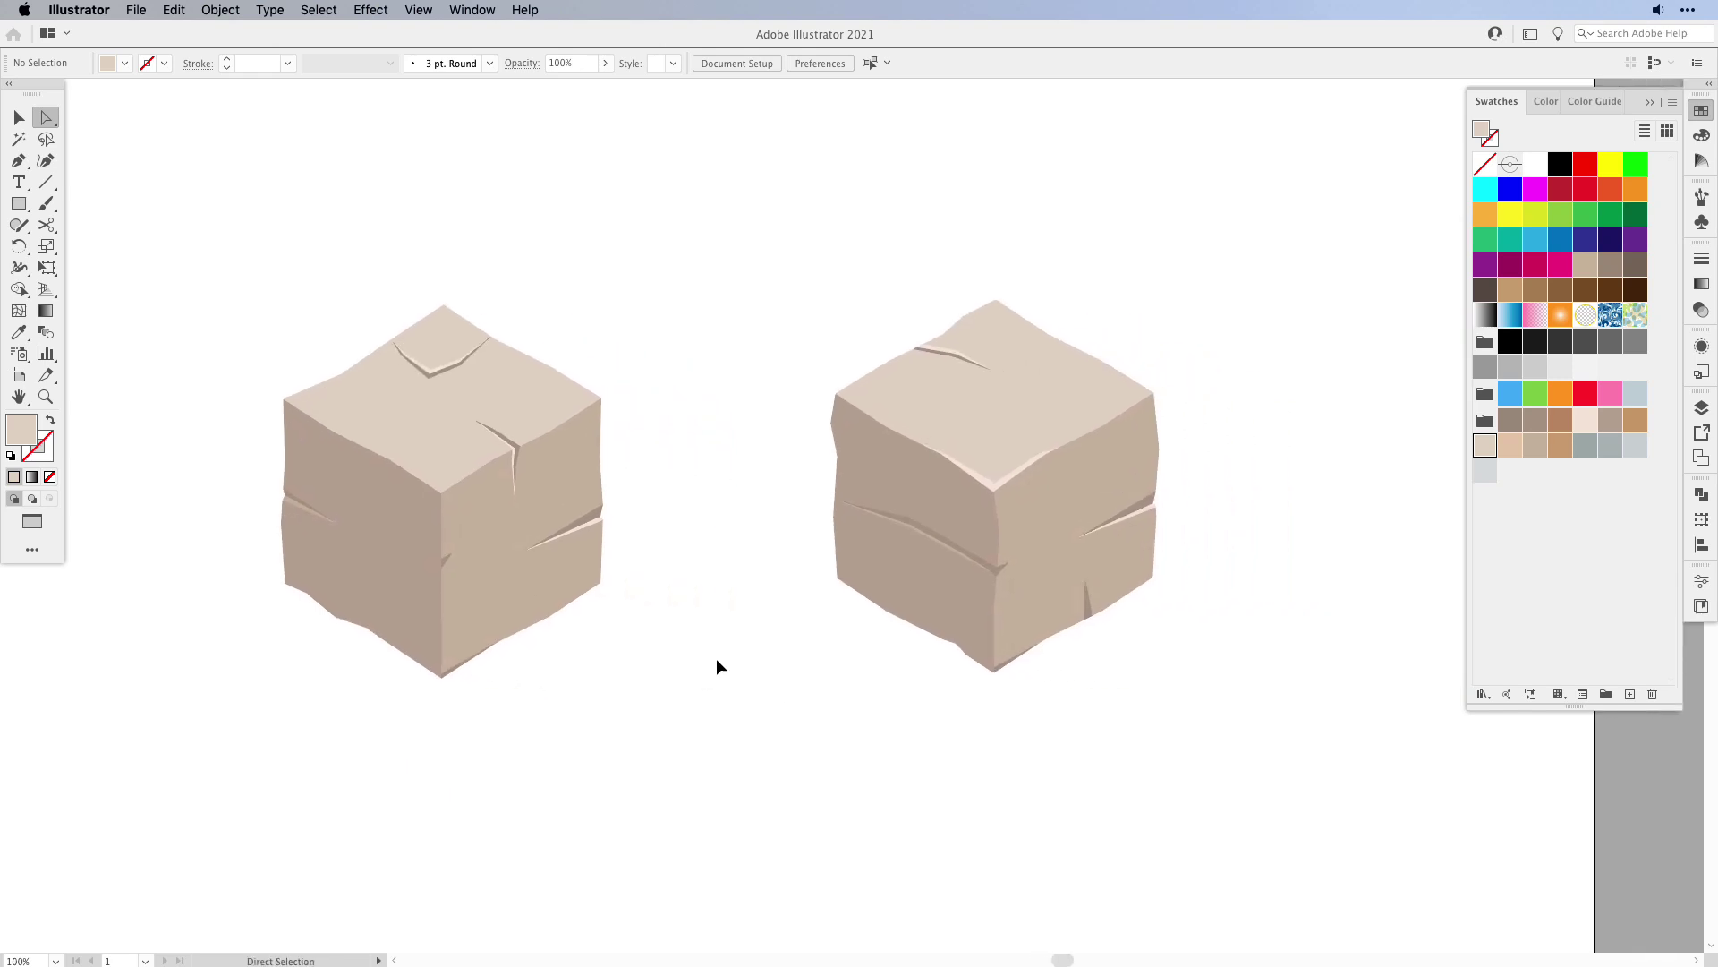
- Extend the dark chip on the left cube's front edge farther into the right face and undo the stretch of its lower corner
drag(716, 737, 862, 755)
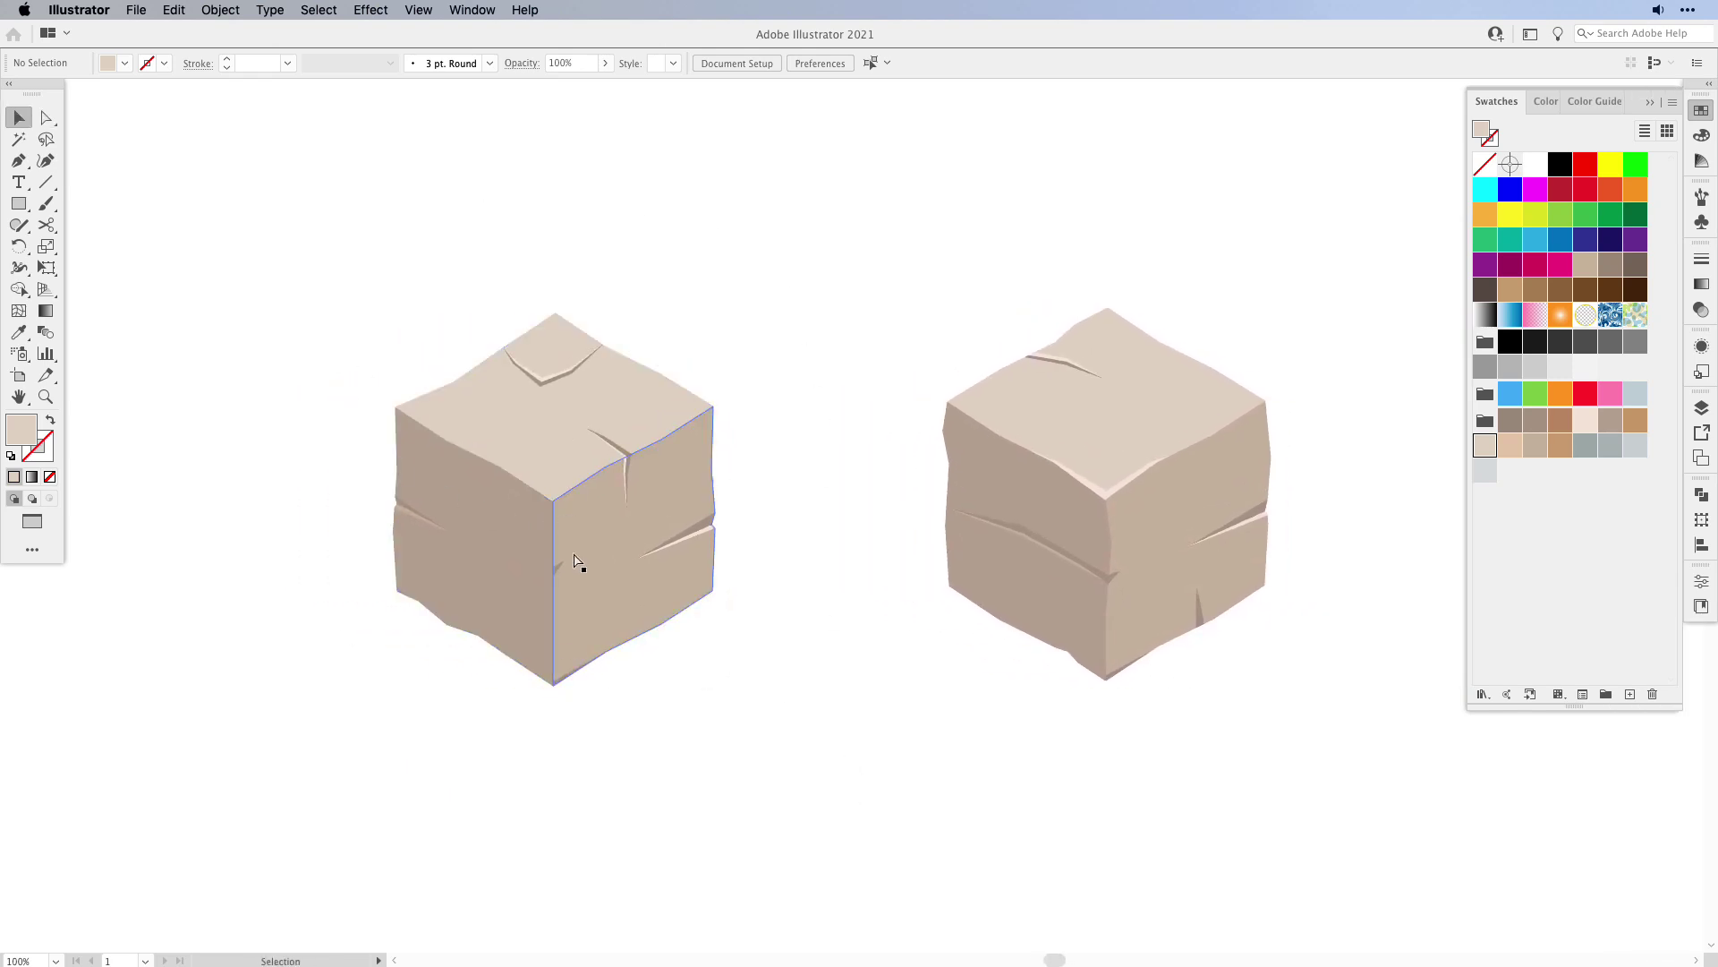
key(a)
mouse_move(562, 561)
mouse_down()
mouse_move(582, 558)
mouse_move(553, 588)
mouse_up()
click(661, 710)
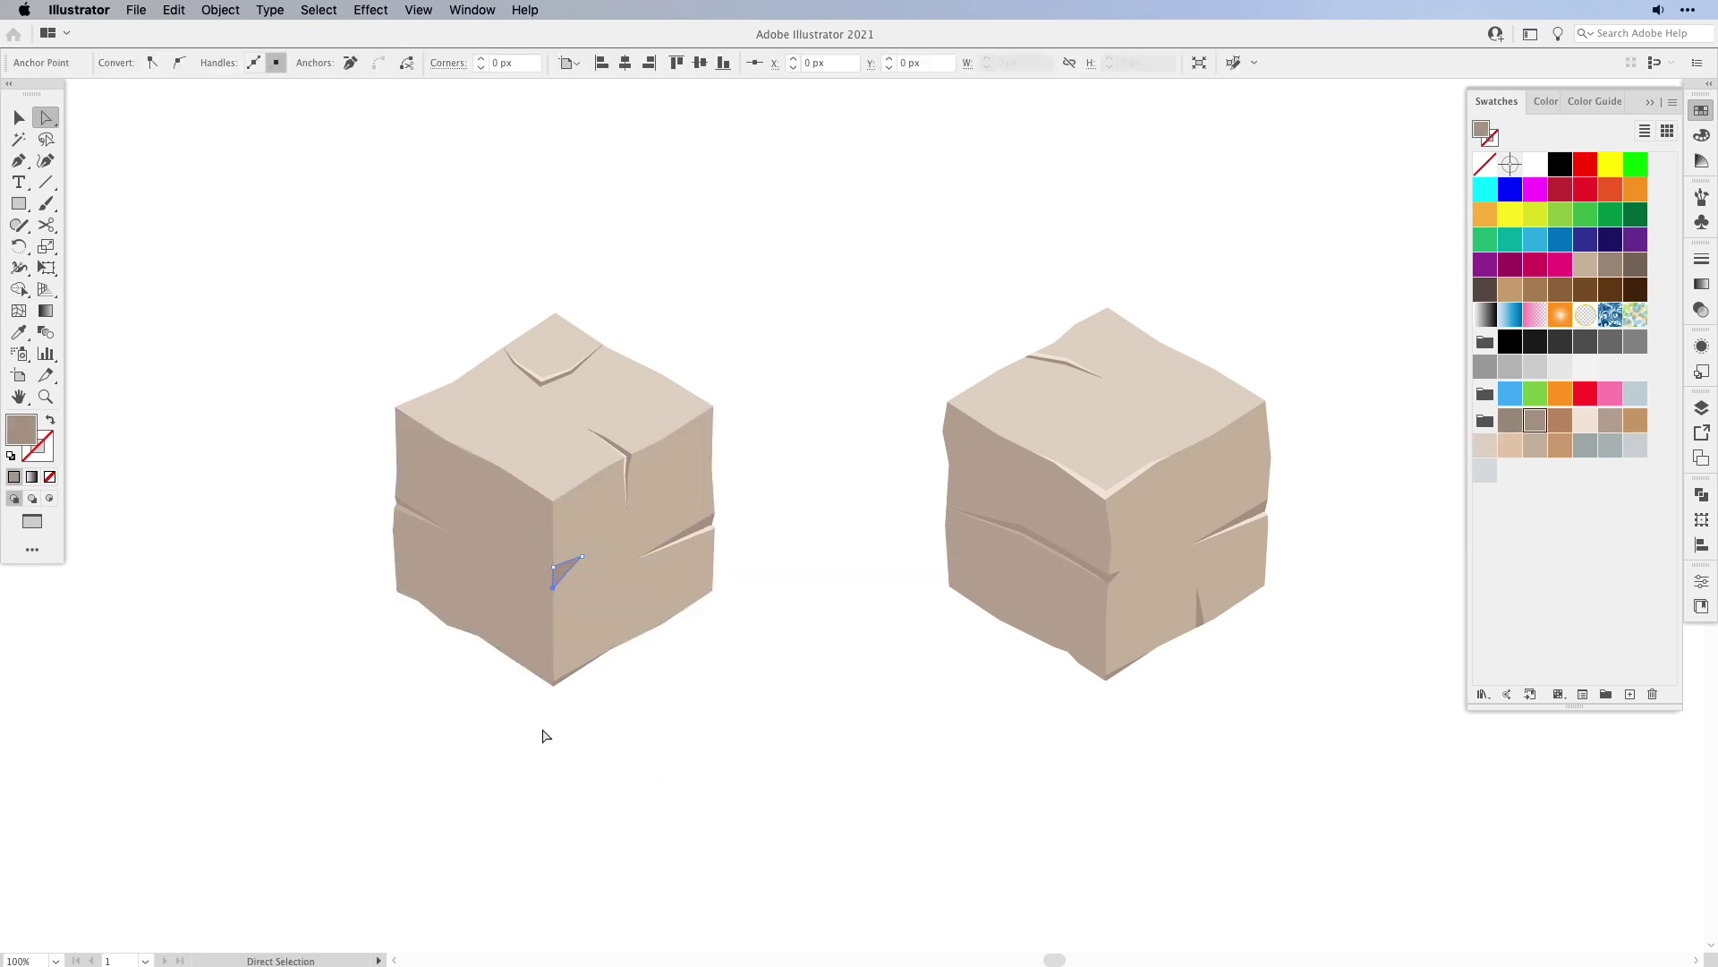
click(579, 713)
key(super+z)
click(636, 767)
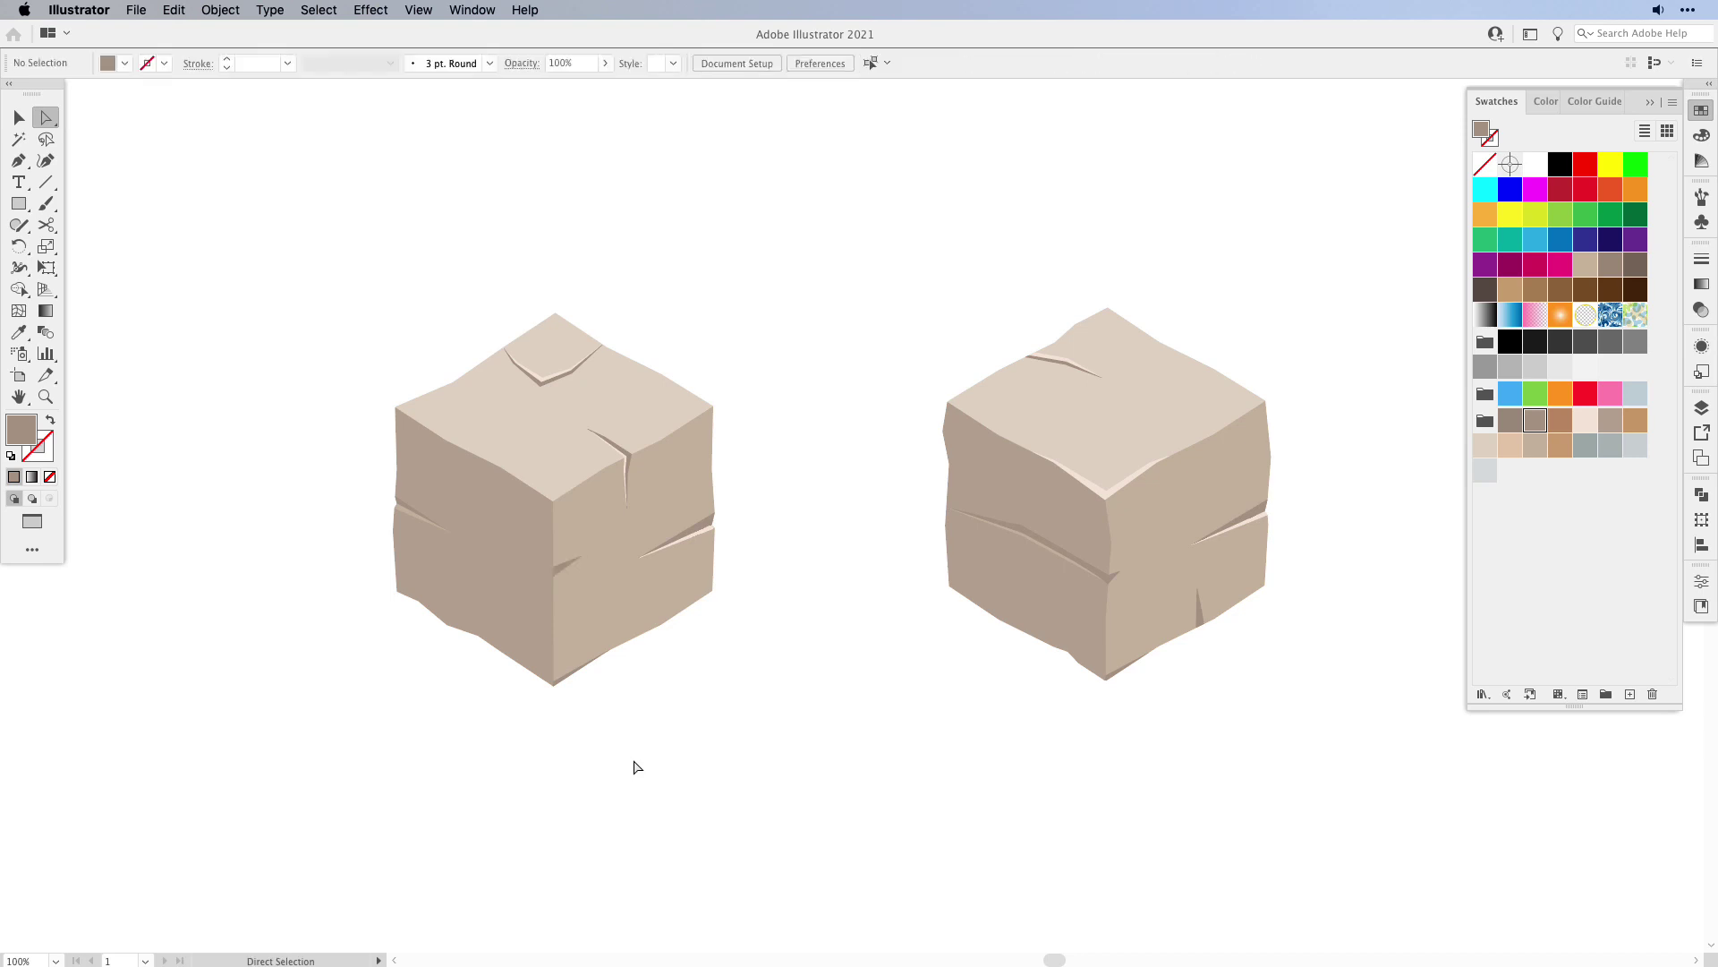
- Move the right cube so its left side fits against the left cube's right face
key(v)
click(1167, 586)
click(792, 286)
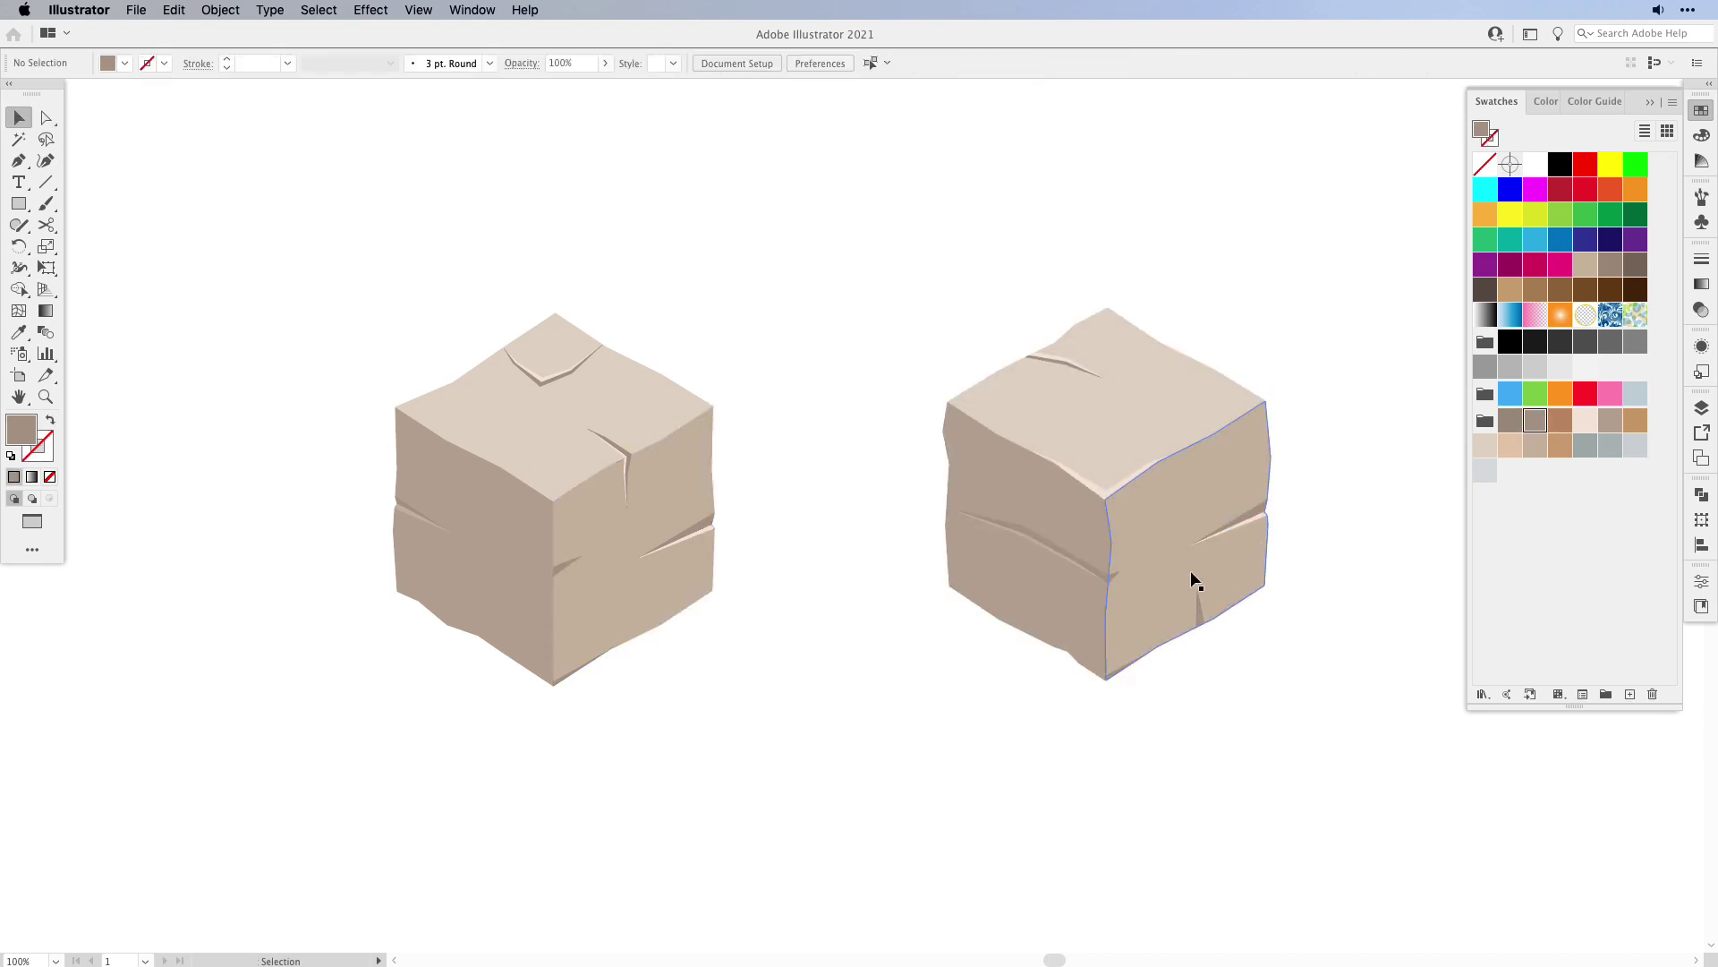
drag(1196, 580, 739, 617)
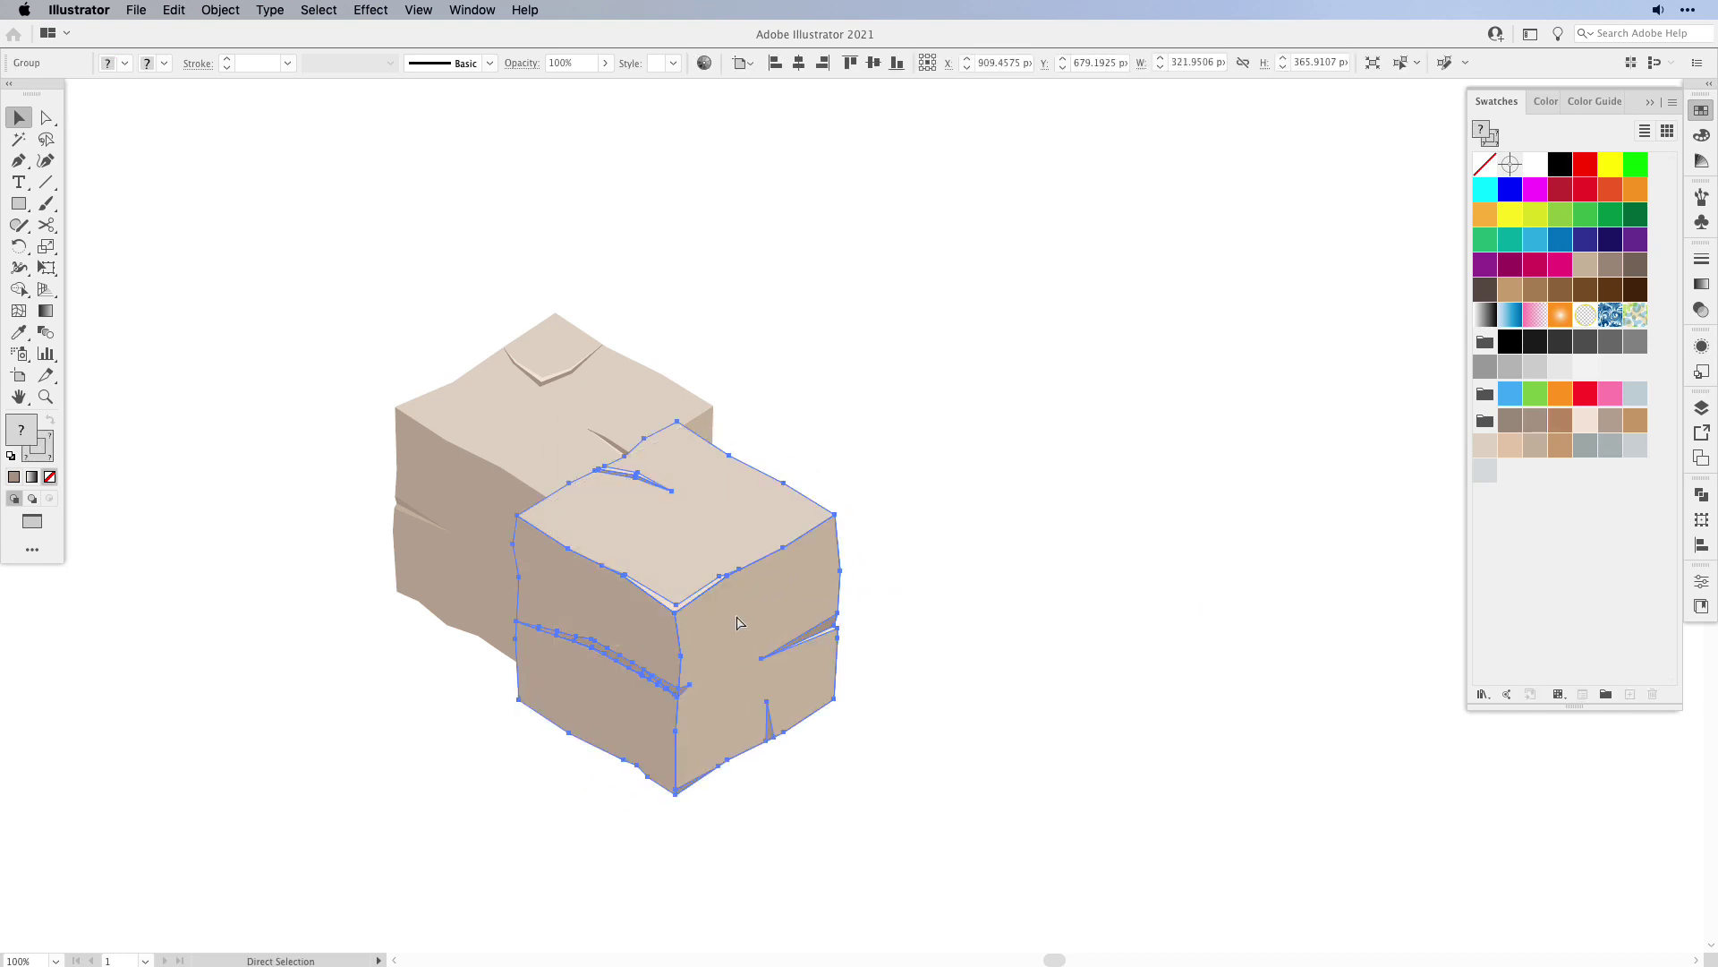
drag(639, 669, 677, 648)
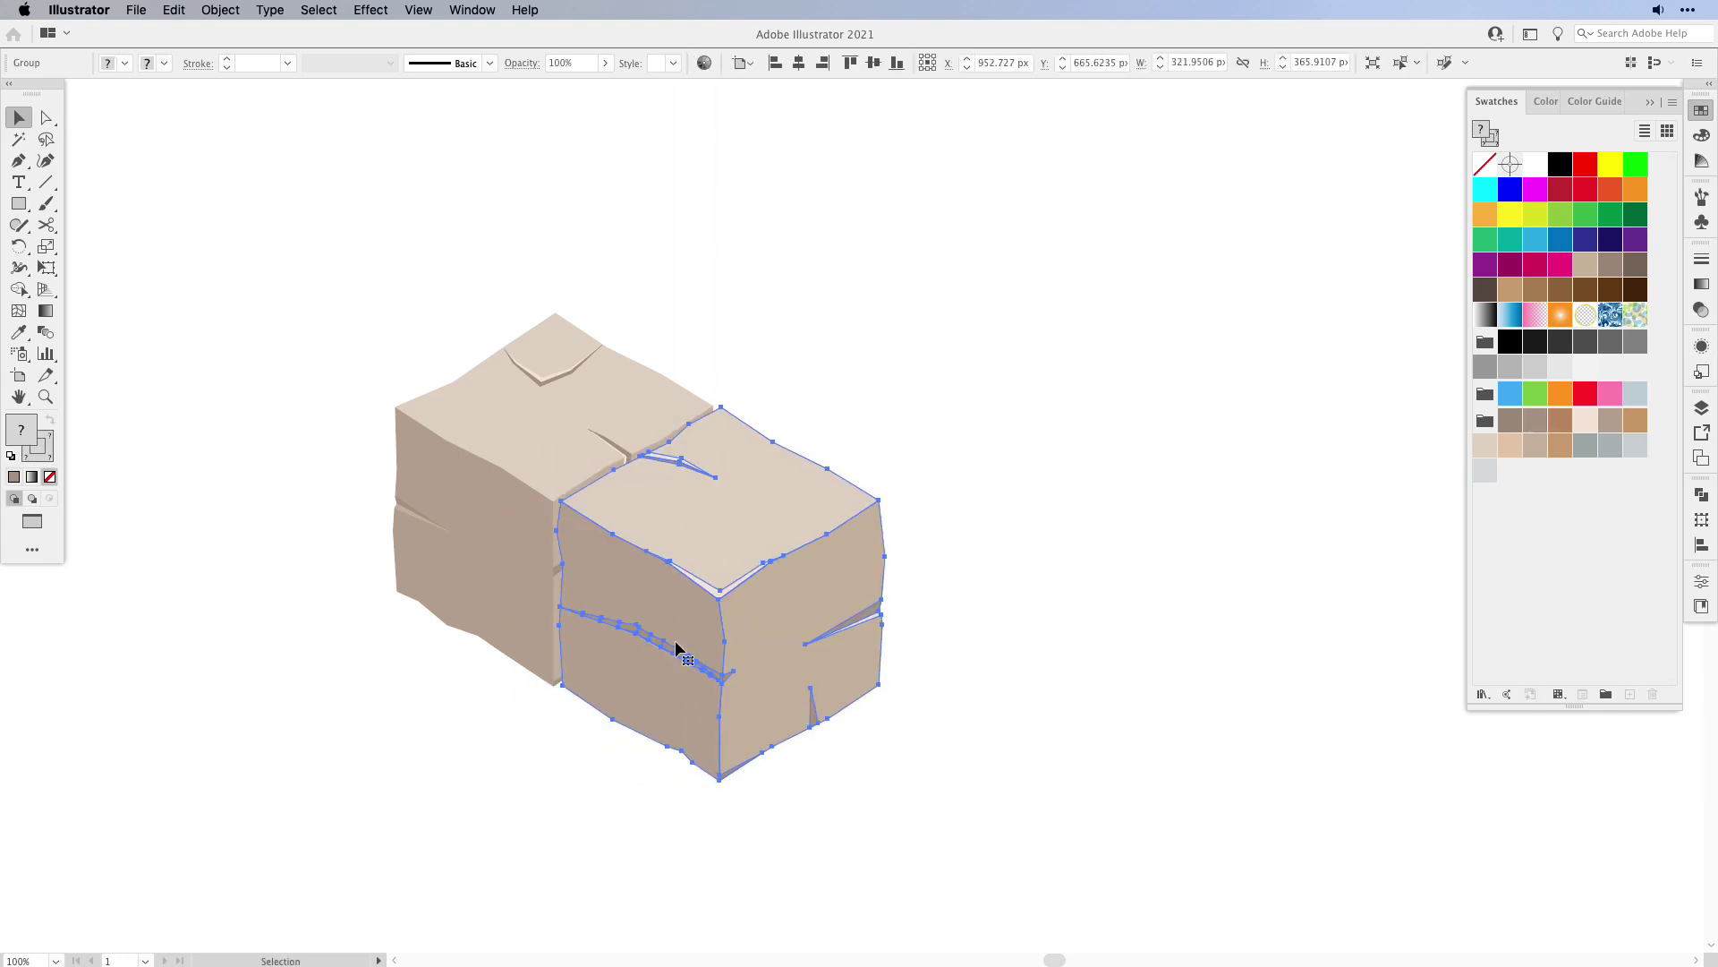
- Duplicate the first cube in front of the others, placing copies at the row's front end and on top of the middle cube
click(481, 535)
key(super+shift+bracketright)
drag(481, 590, 798, 804)
key(super+shift+bracketright)
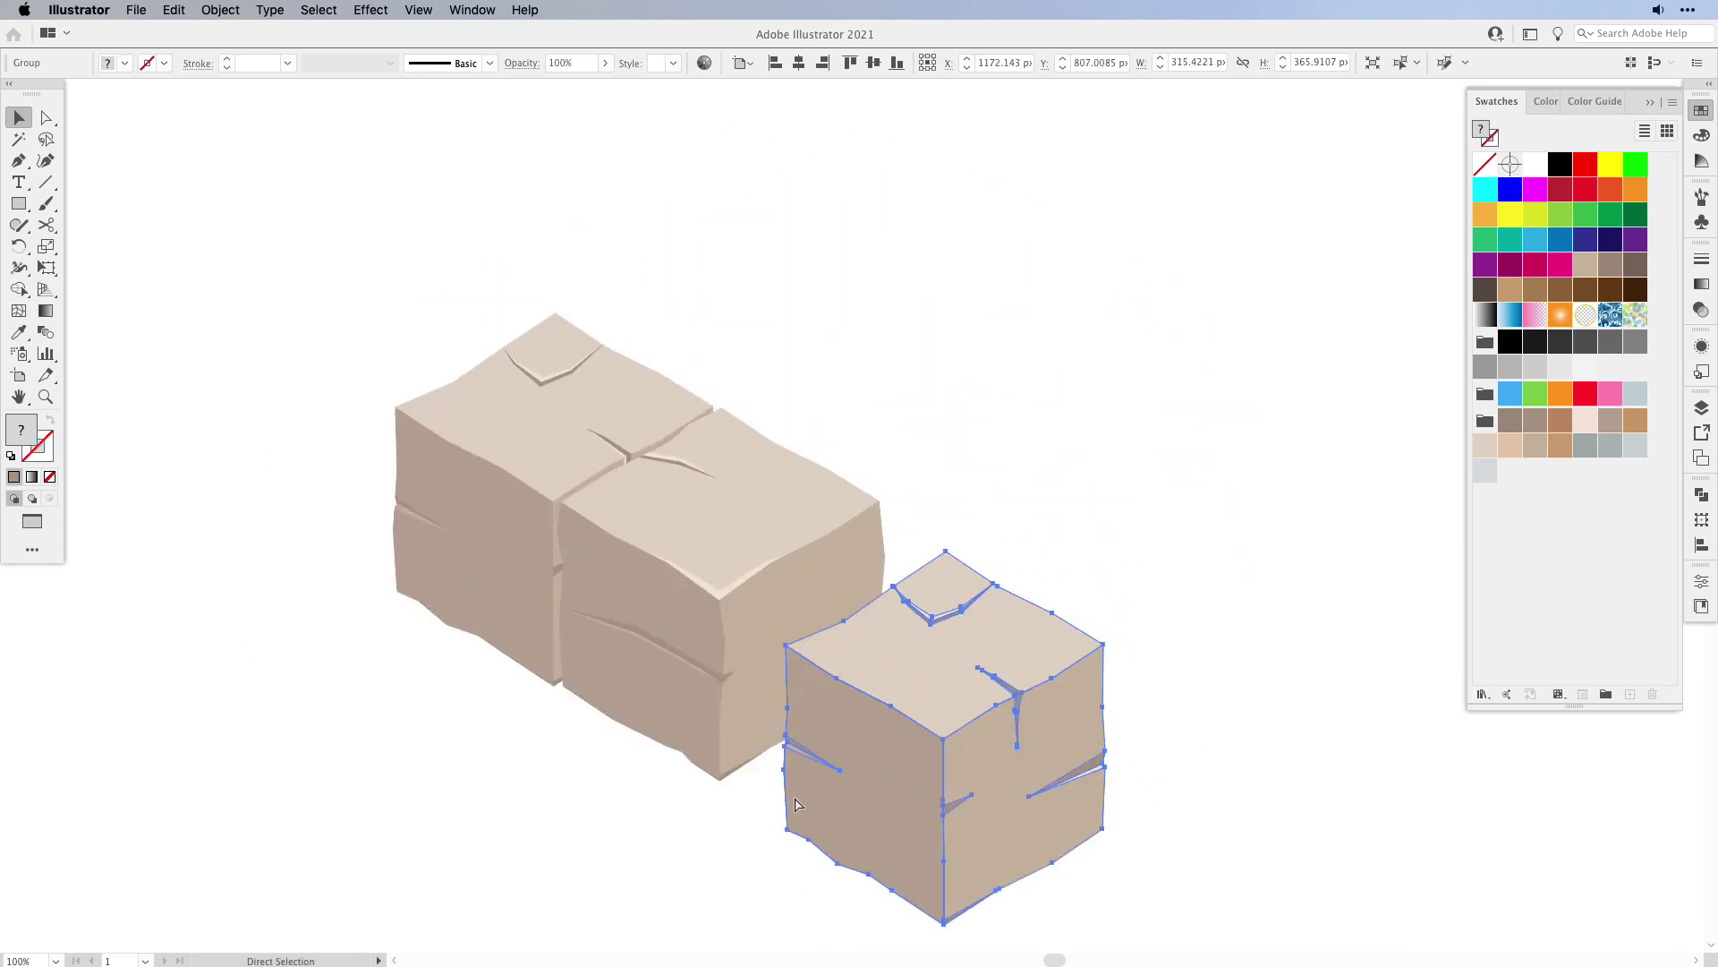
drag(947, 768, 781, 495)
- Duplicate the middle cube, bring the copy to the front, and stack it on the front end cube
drag(655, 685, 983, 522)
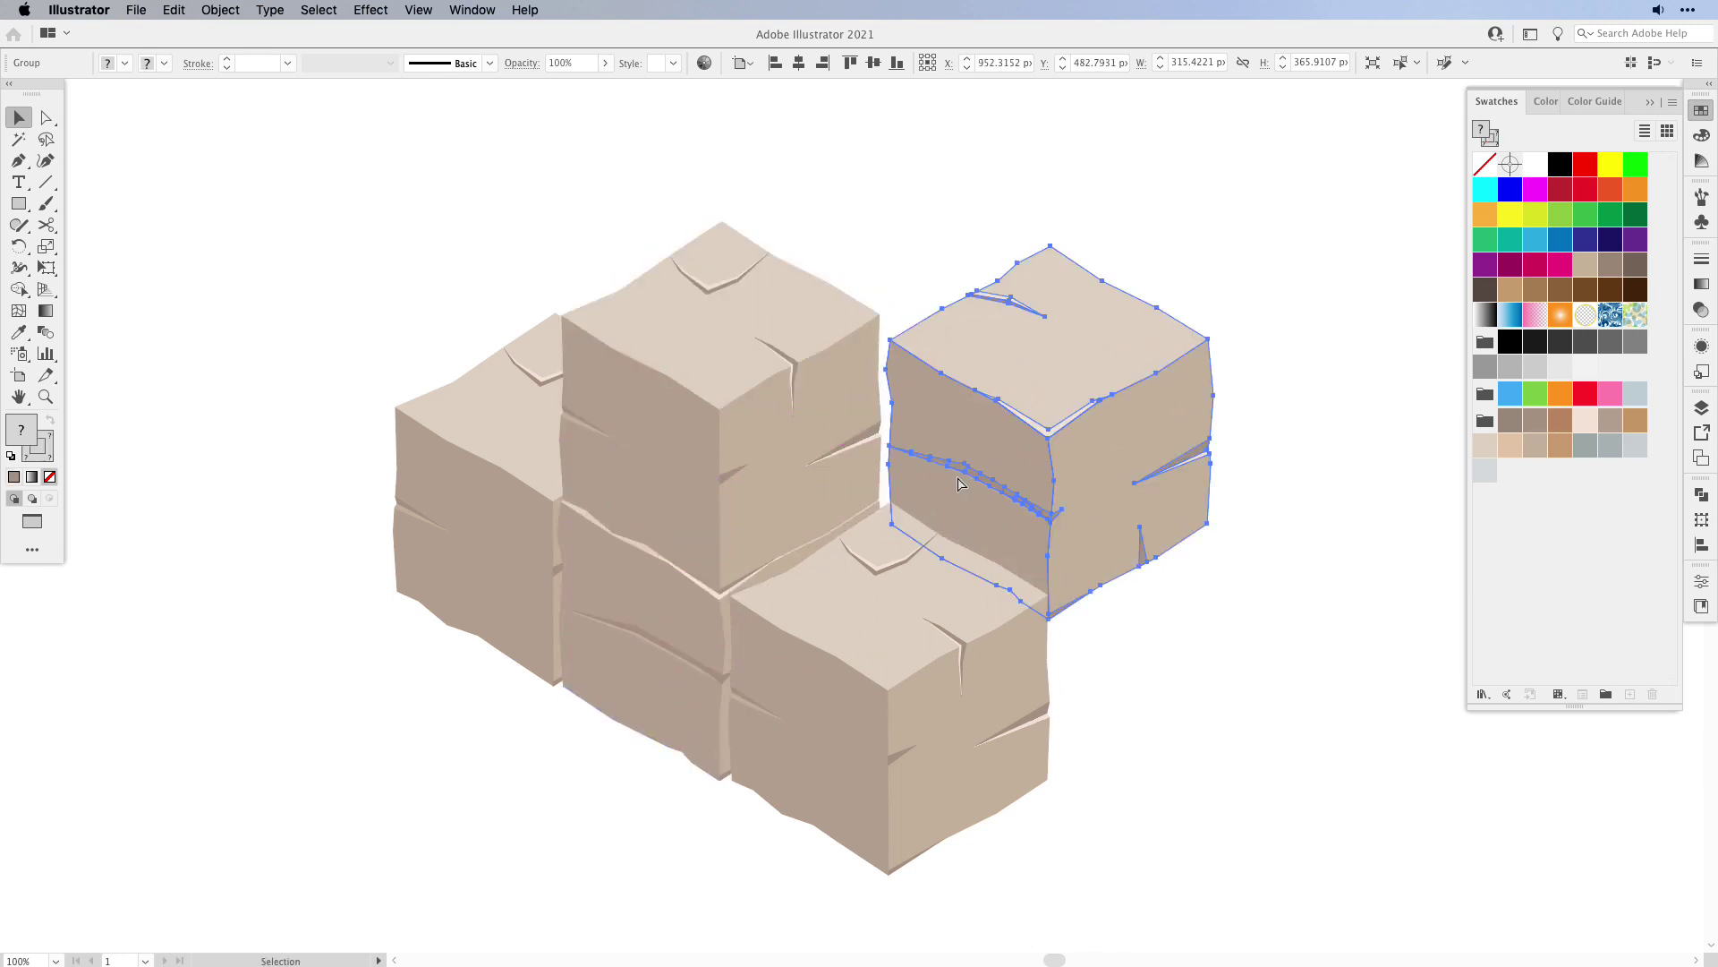
key(super+shift+bracketright)
drag(1117, 423, 965, 480)
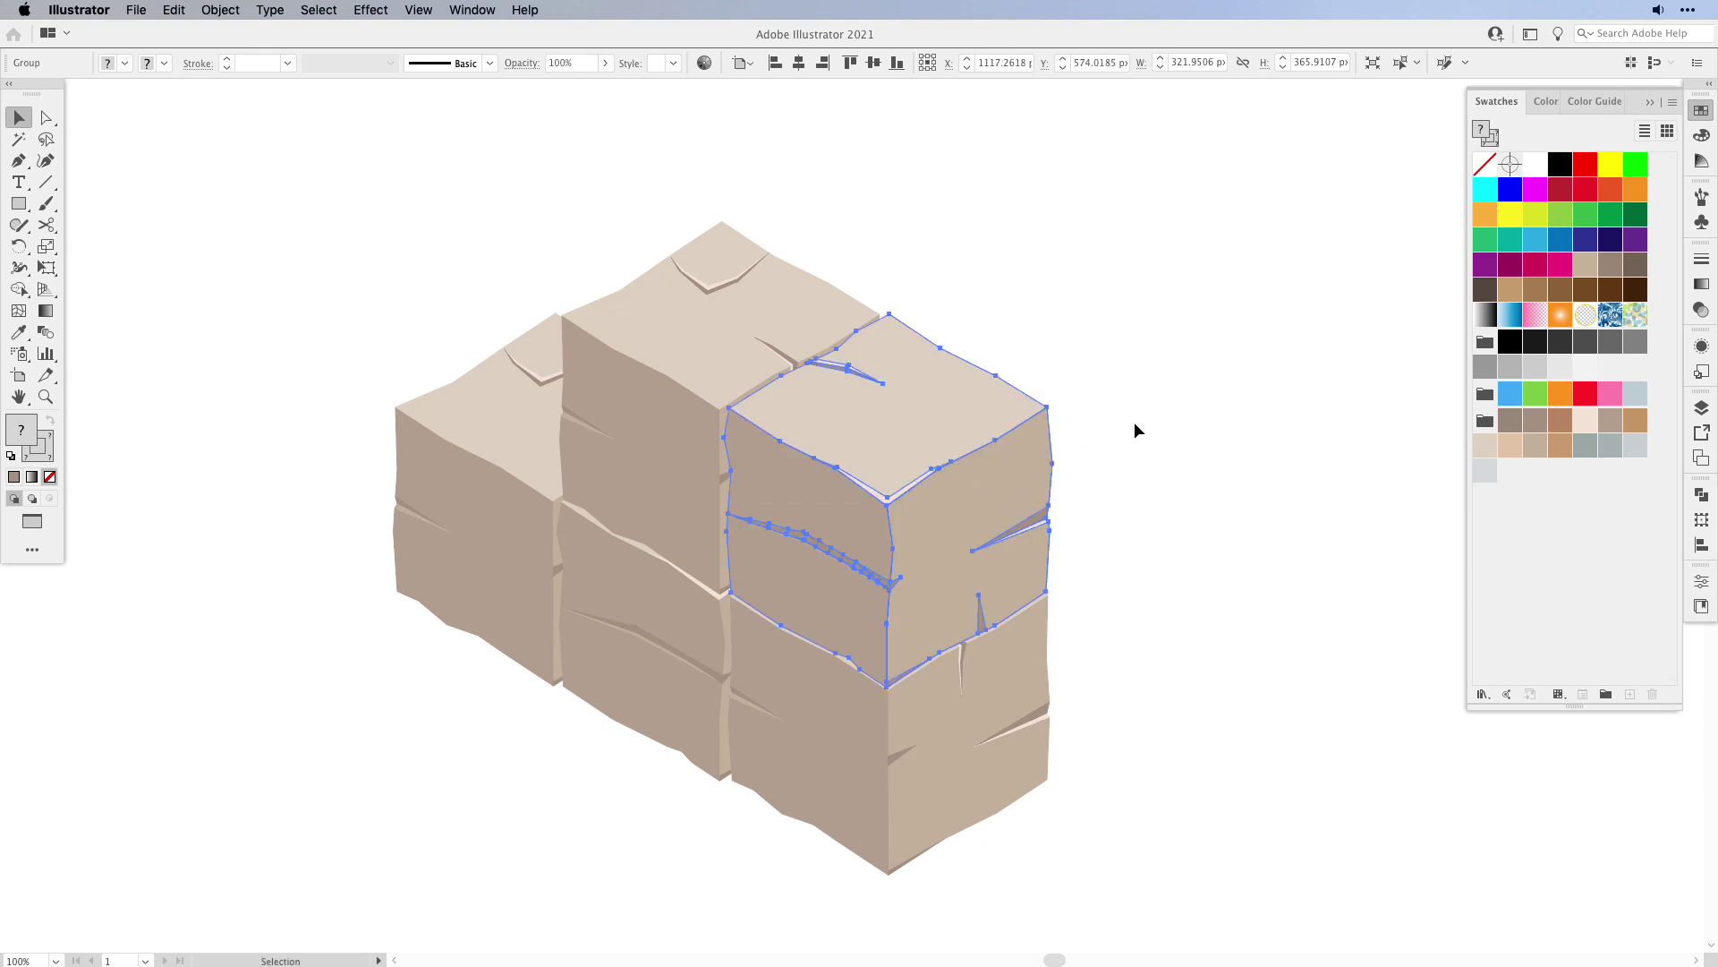
click(1132, 378)
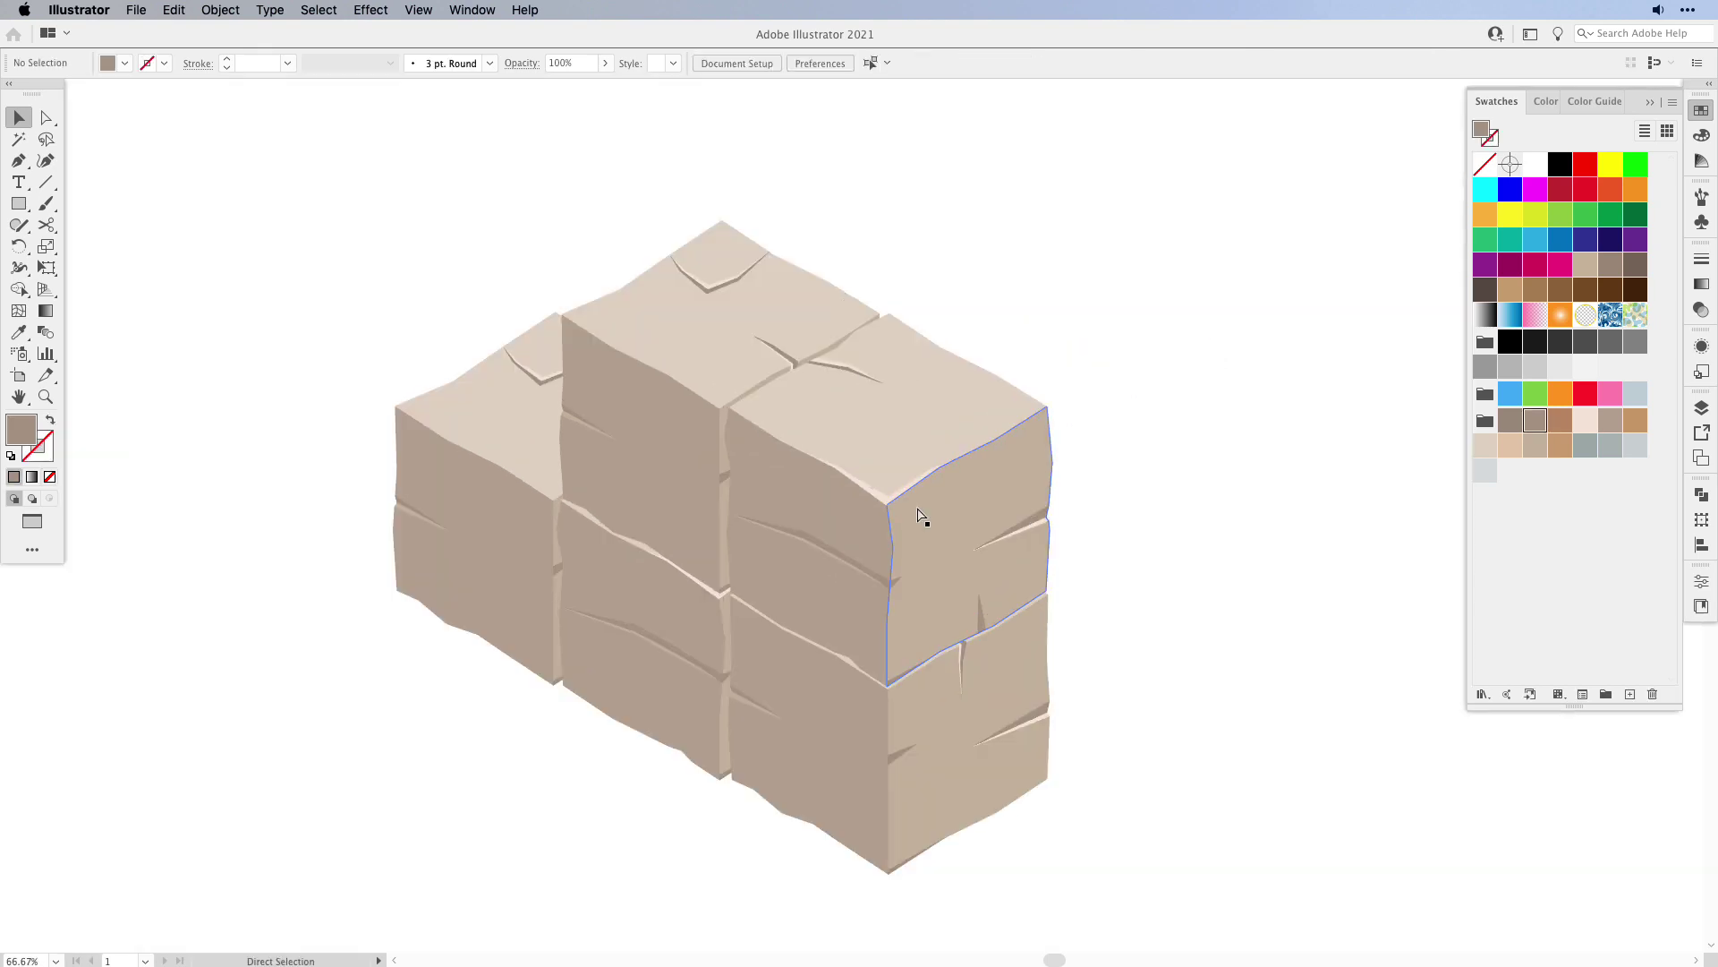
scroll(1281, 668, down, 1)
scroll(1281, 668, left, 1)
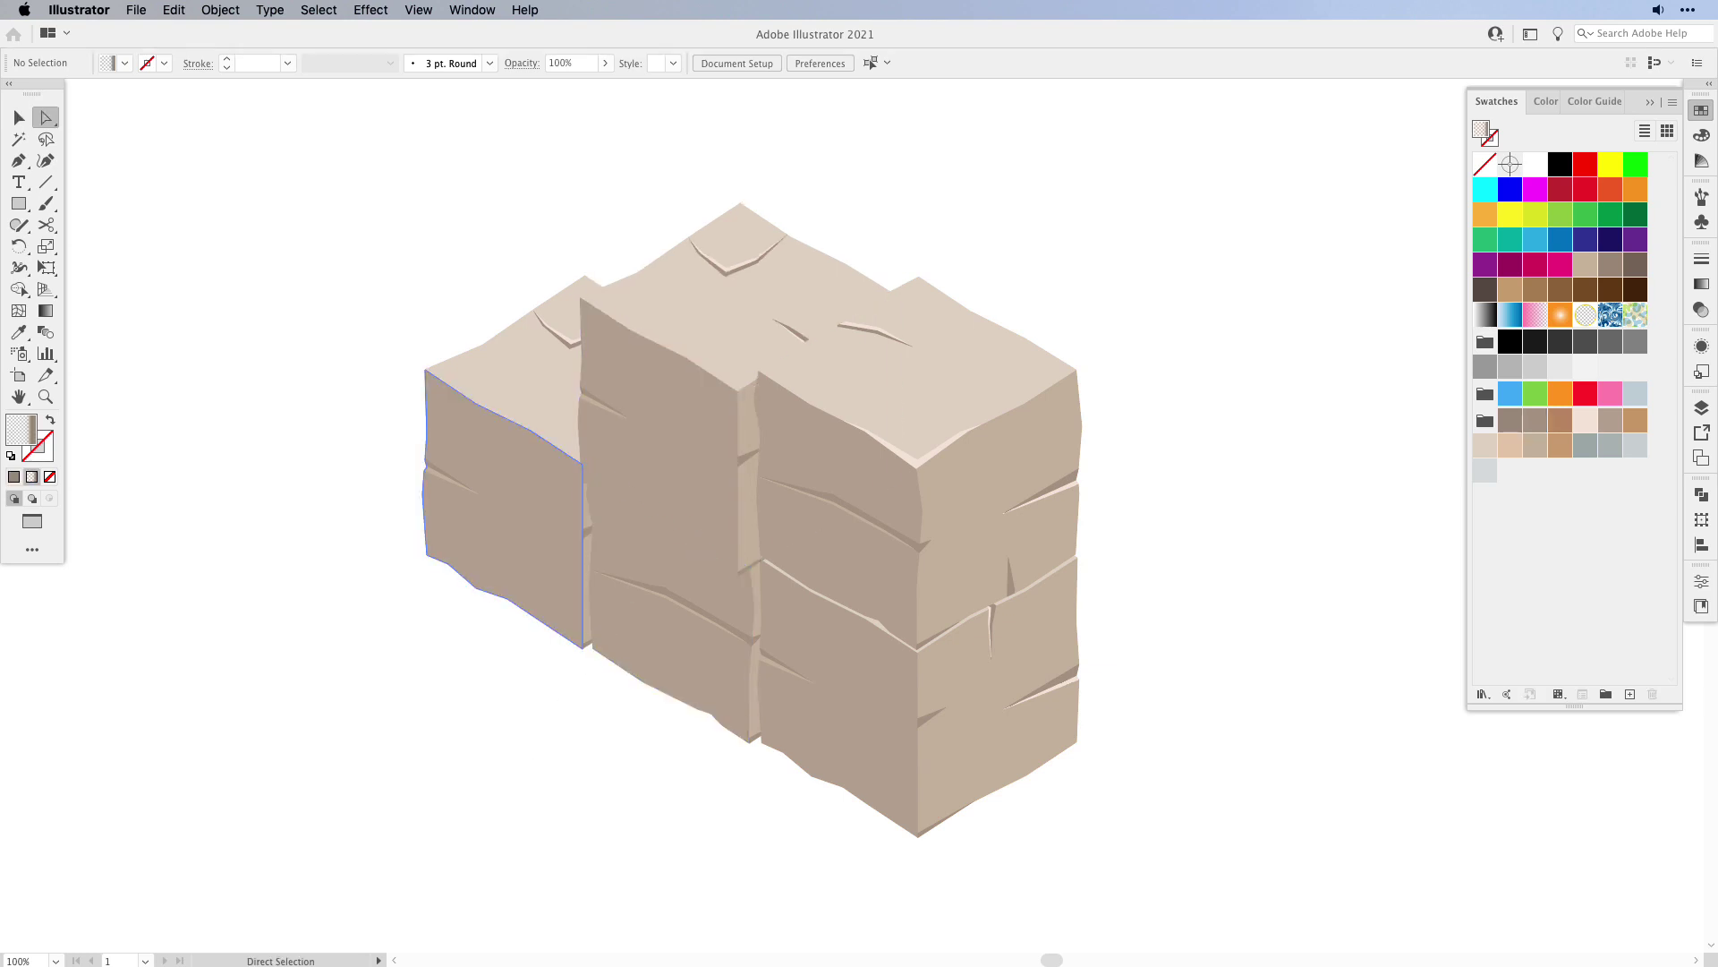
key(v)
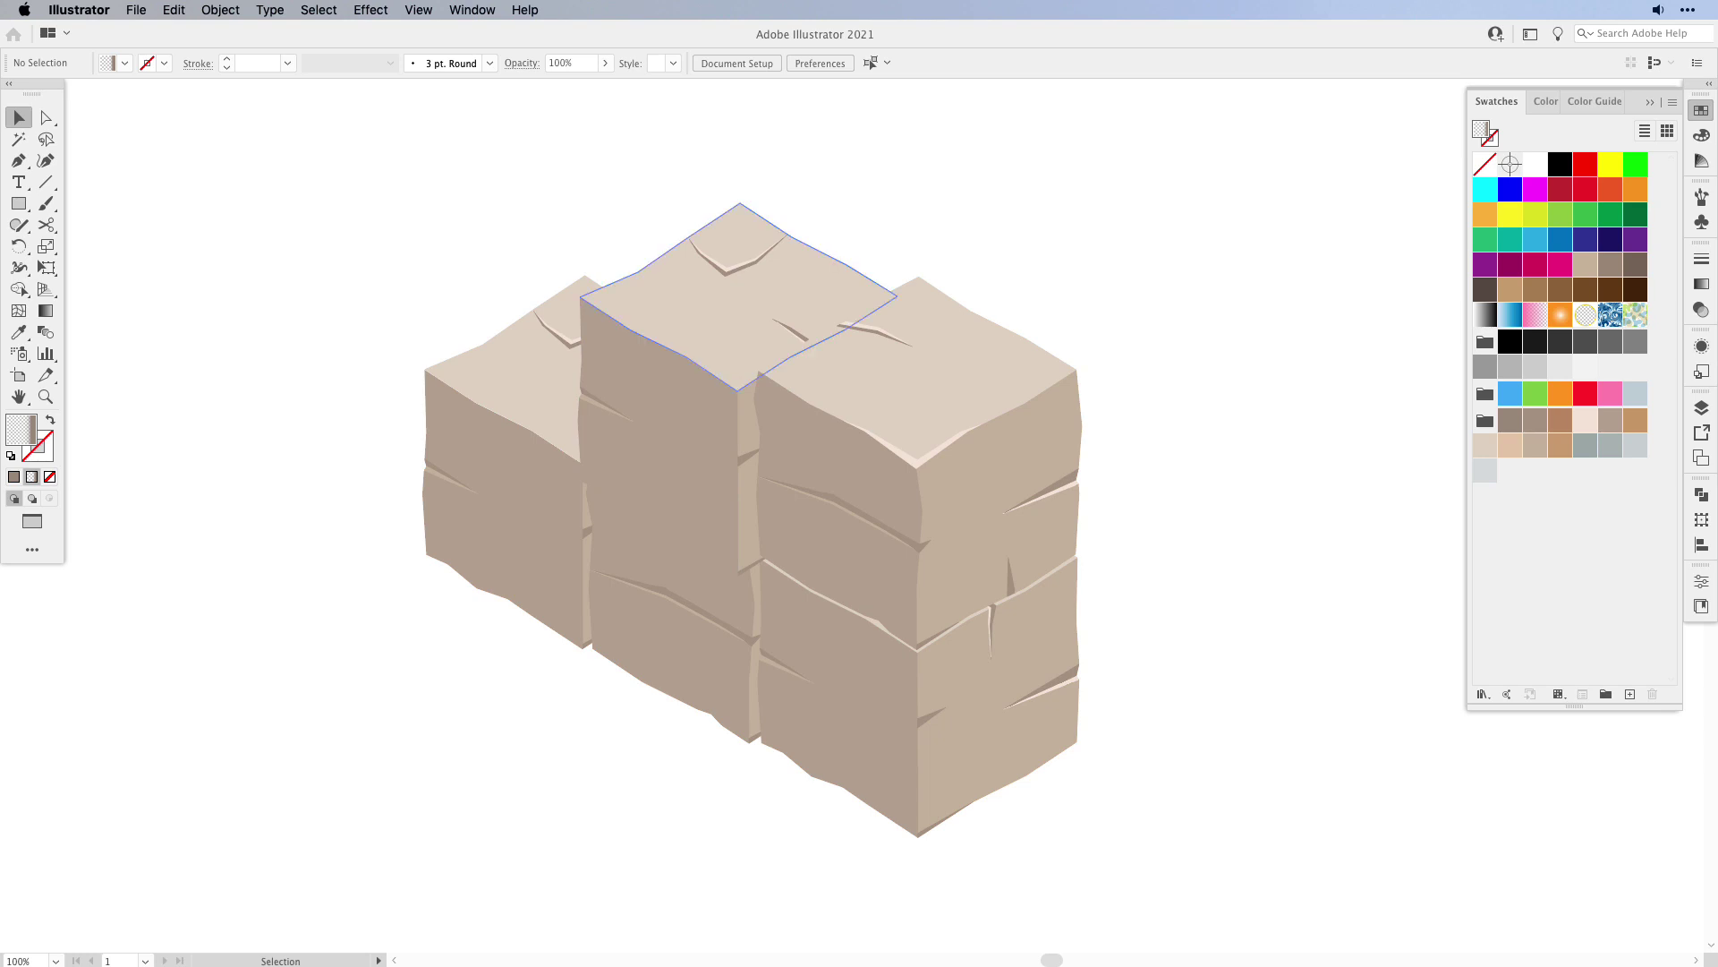
- Shift the upper middle cube slightly toward the front stack so it sits better on the cube below, and clear the selection
click(739, 313)
drag(750, 501, 716, 448)
key(super+shift+a)
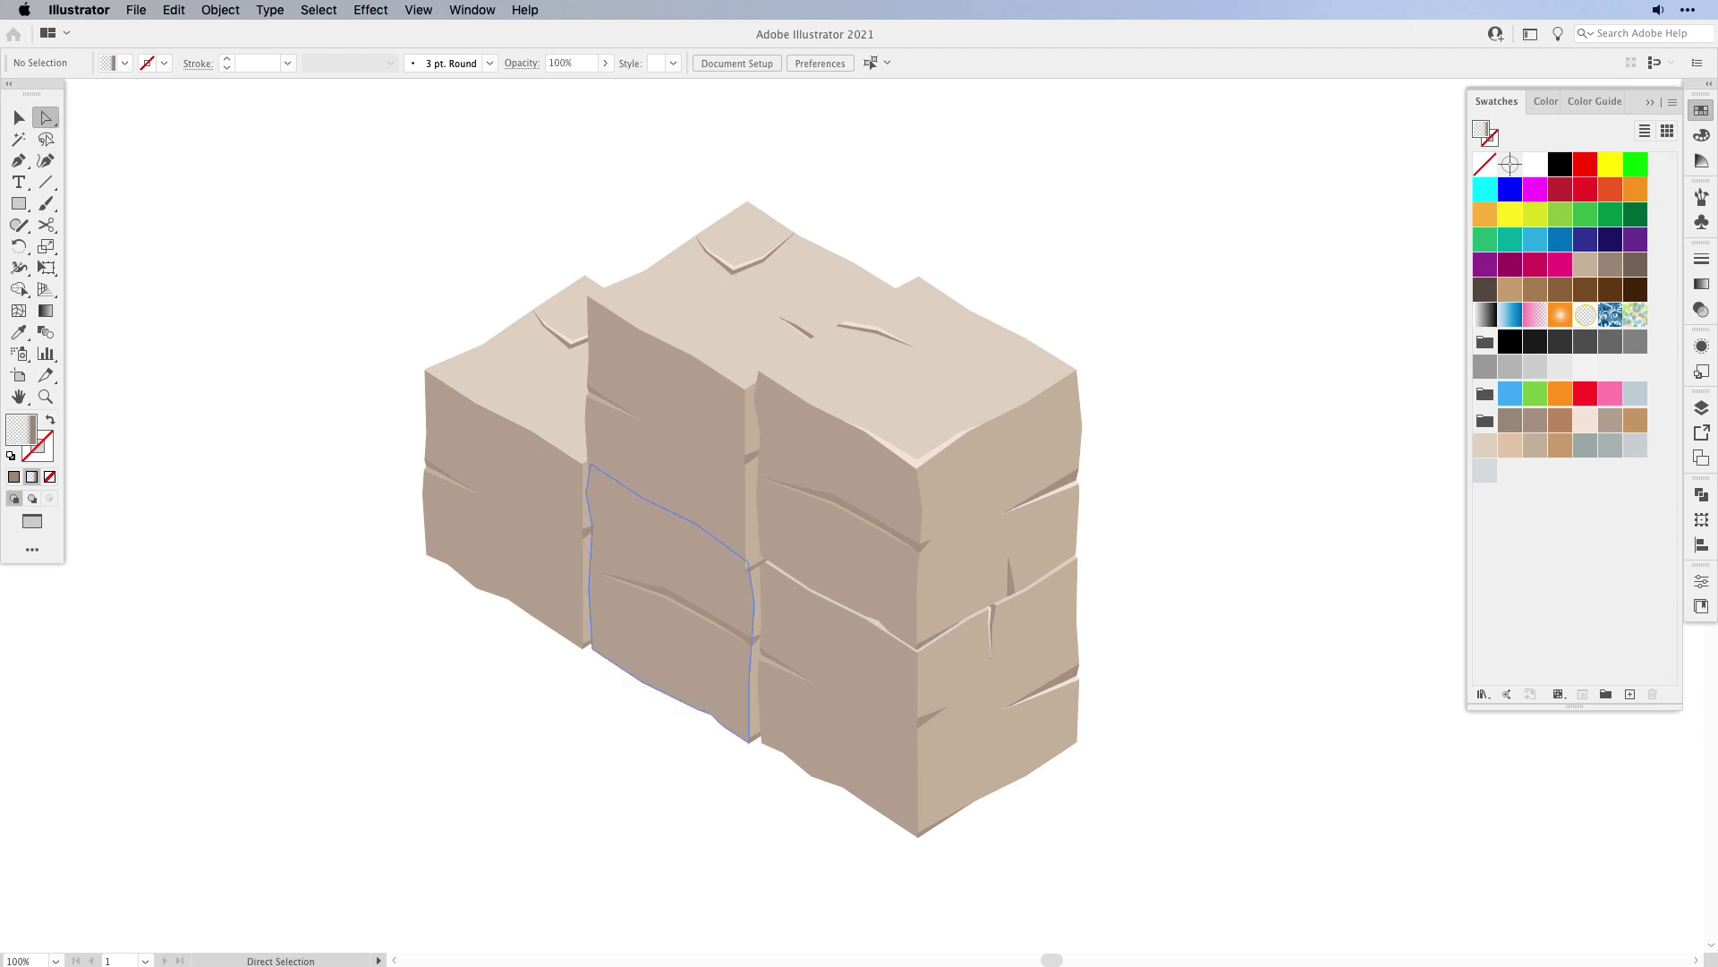
- Paste a copy of the lower middle cube's left face in front of it and fill the copy with the white-to-black linear gradient
click(669, 555)
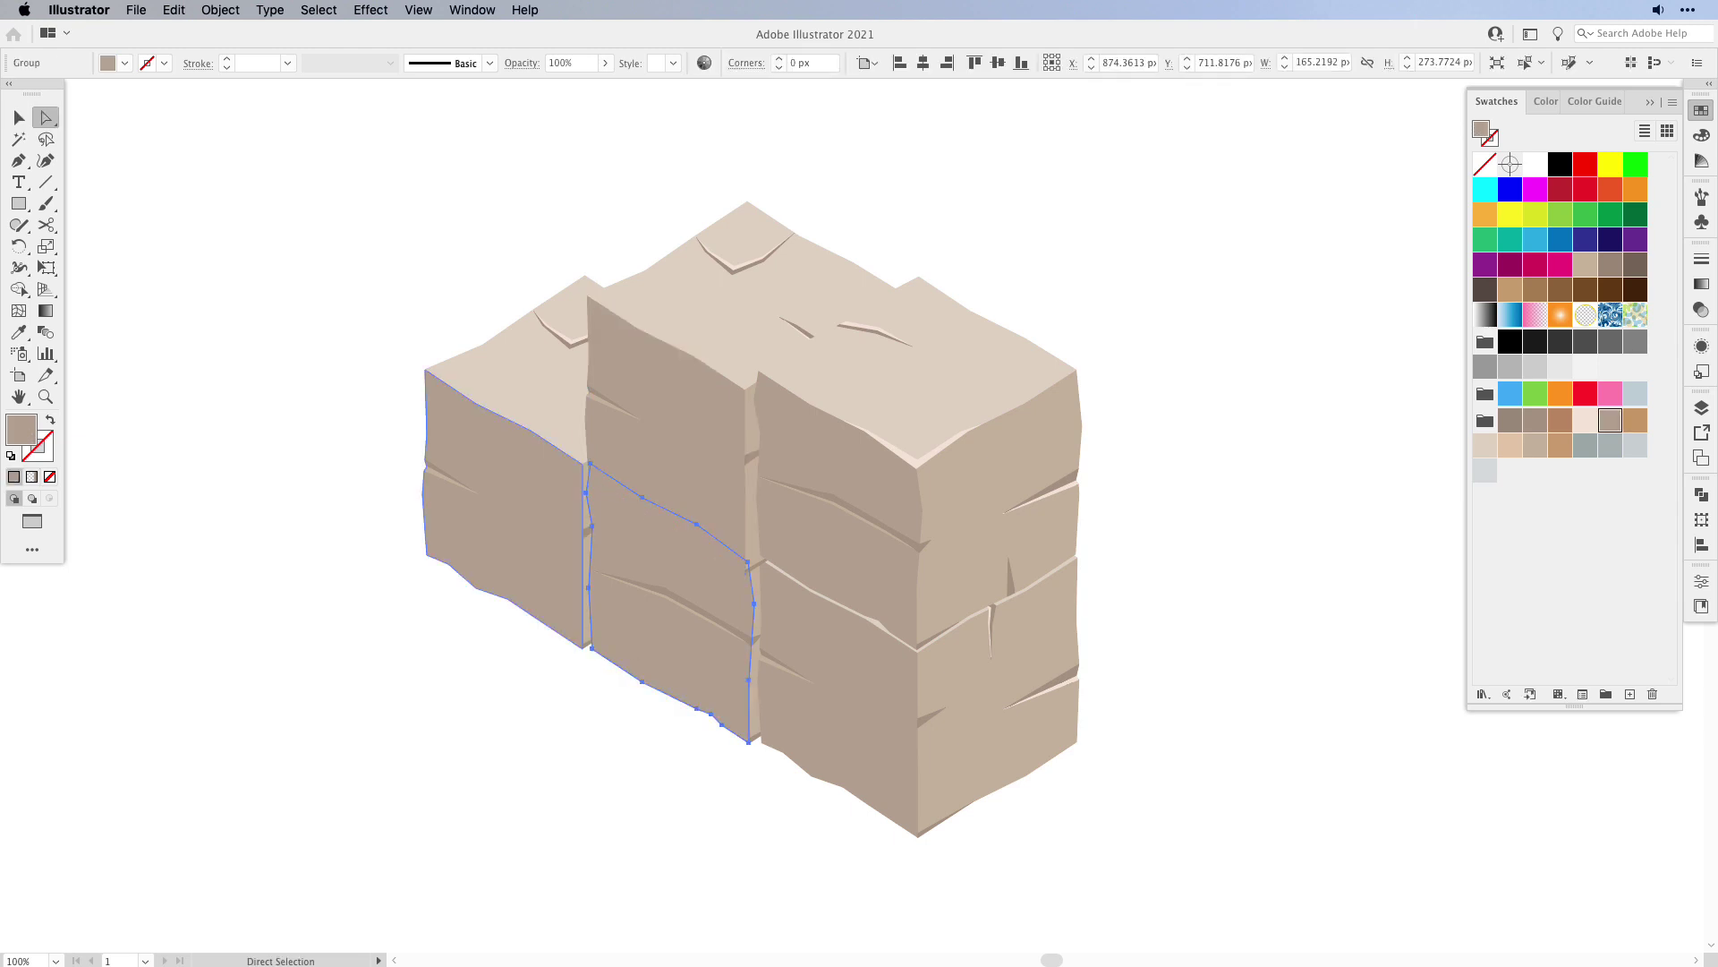
click(173, 9)
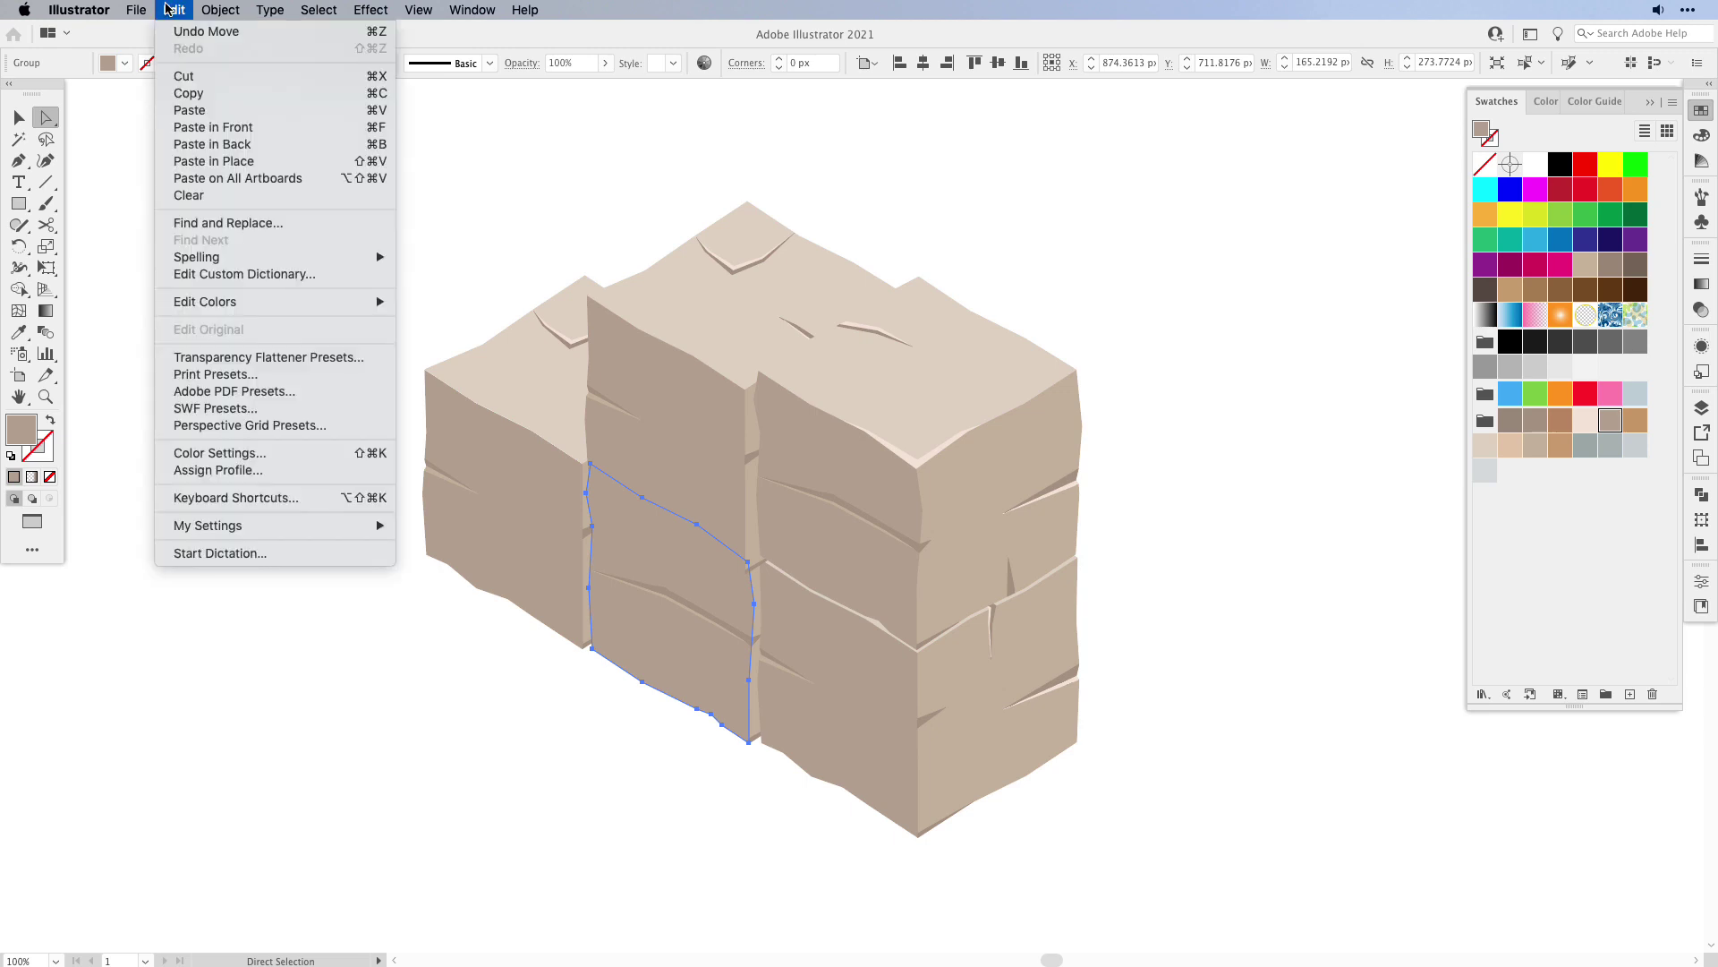
click(184, 93)
click(175, 9)
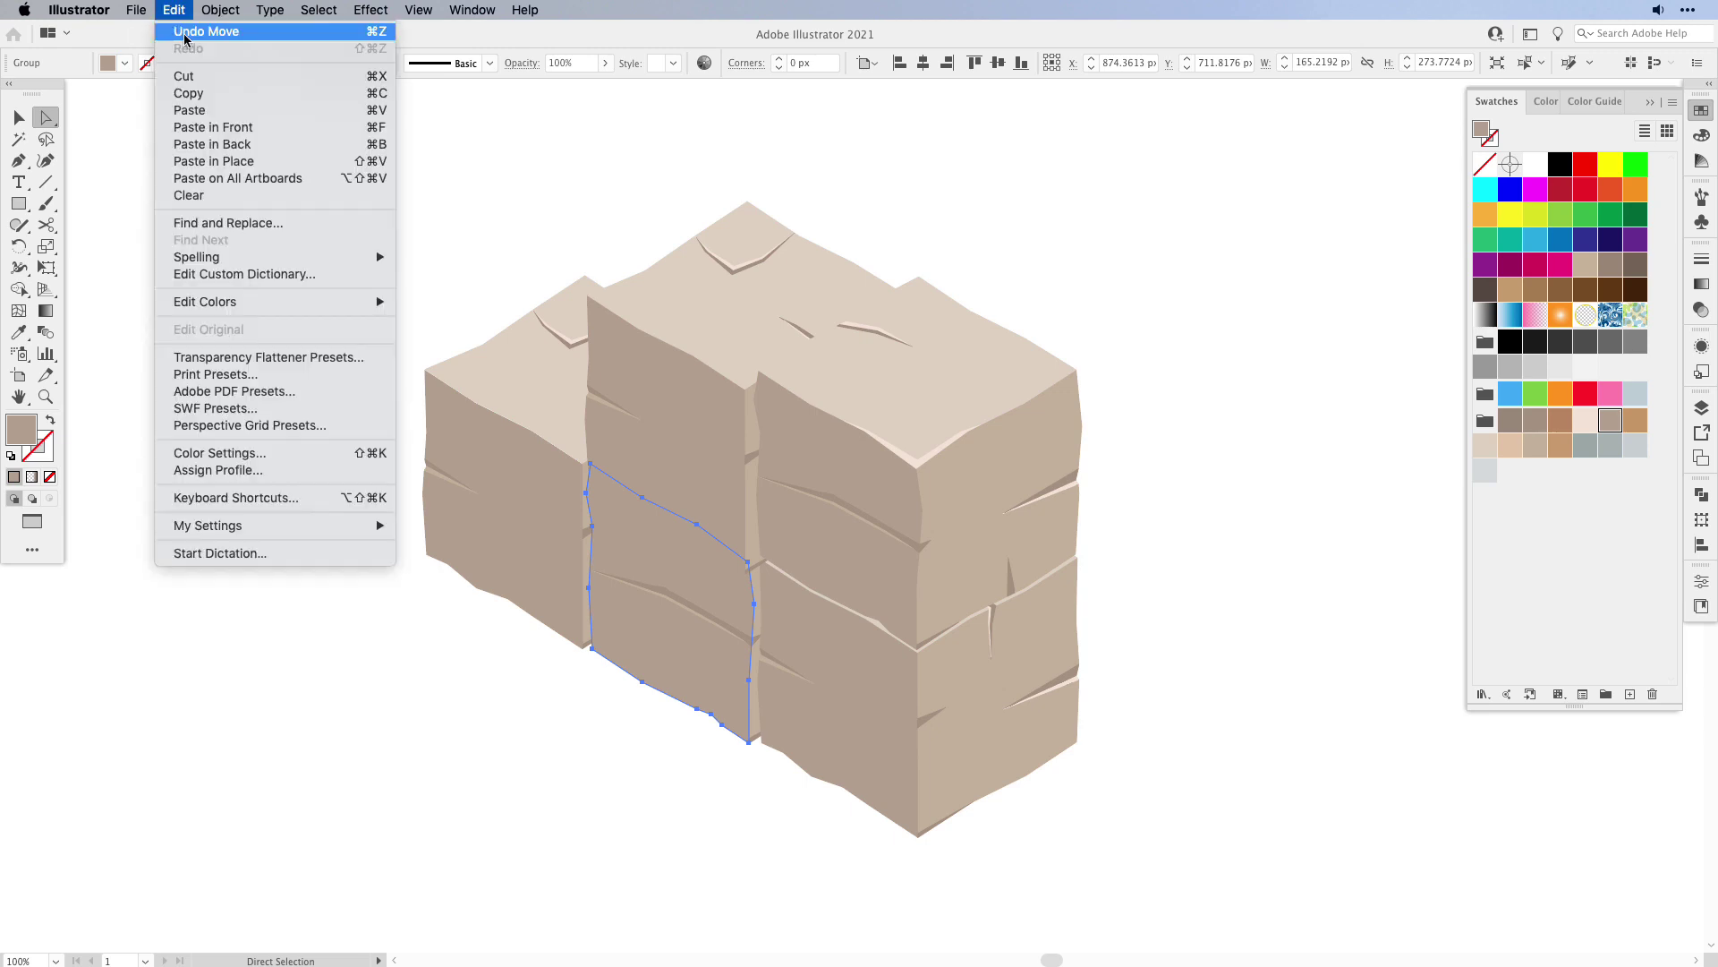
click(208, 127)
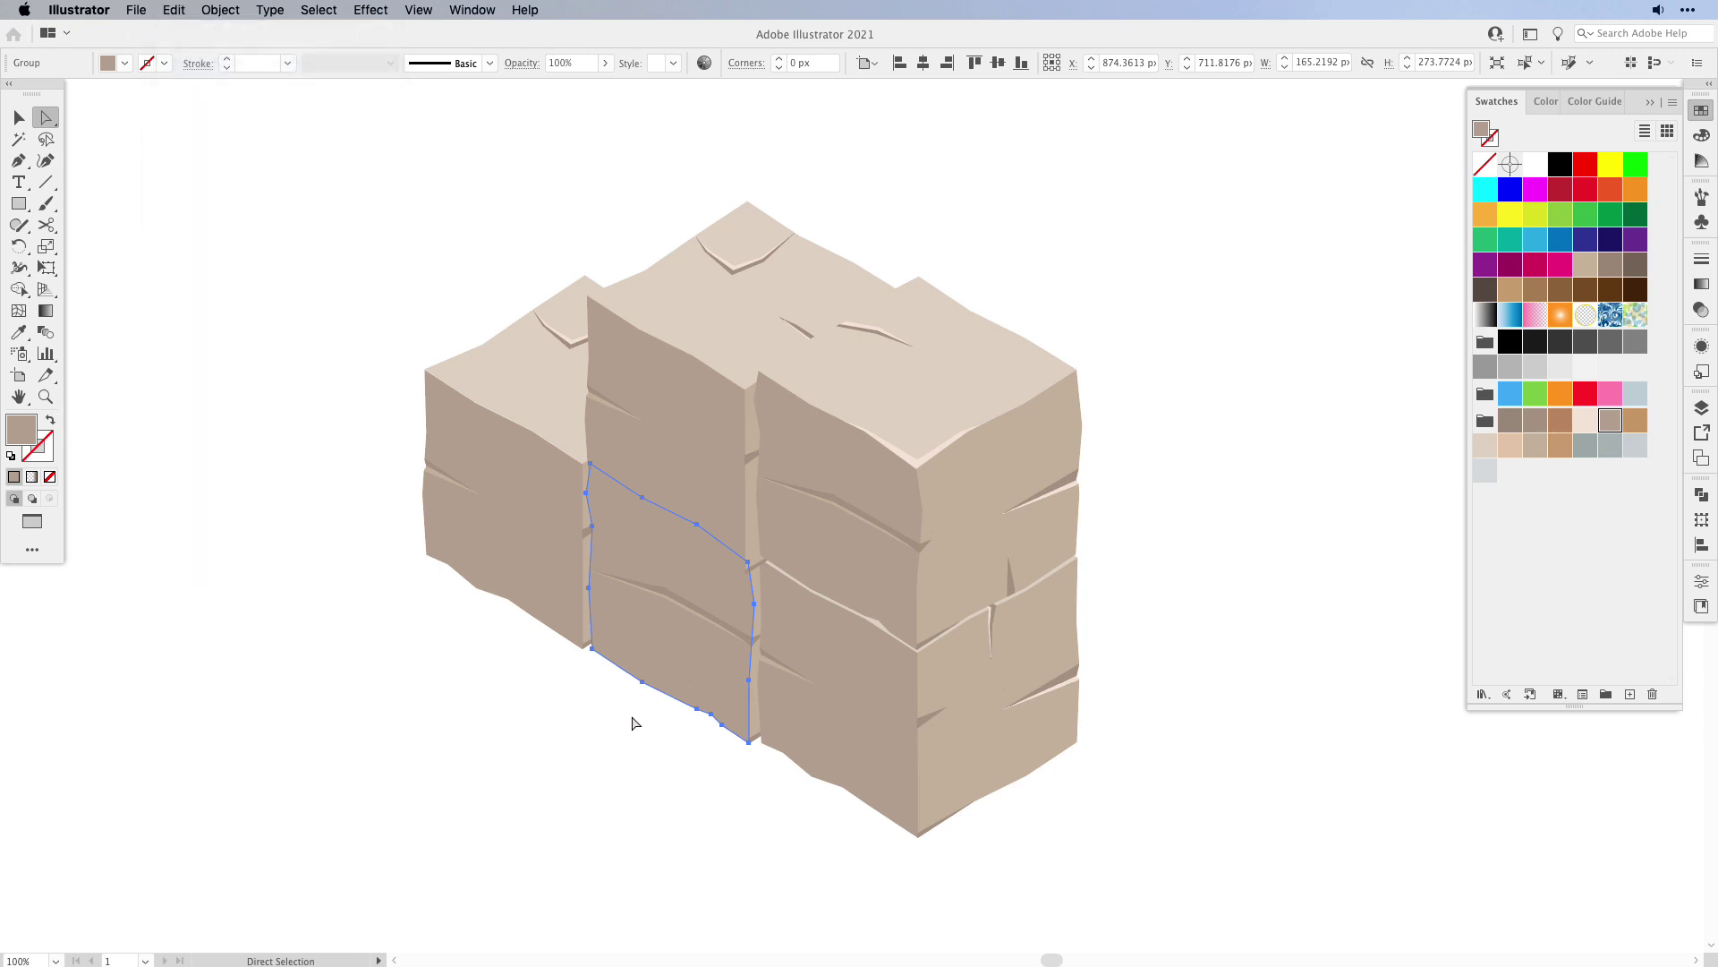
click(1485, 315)
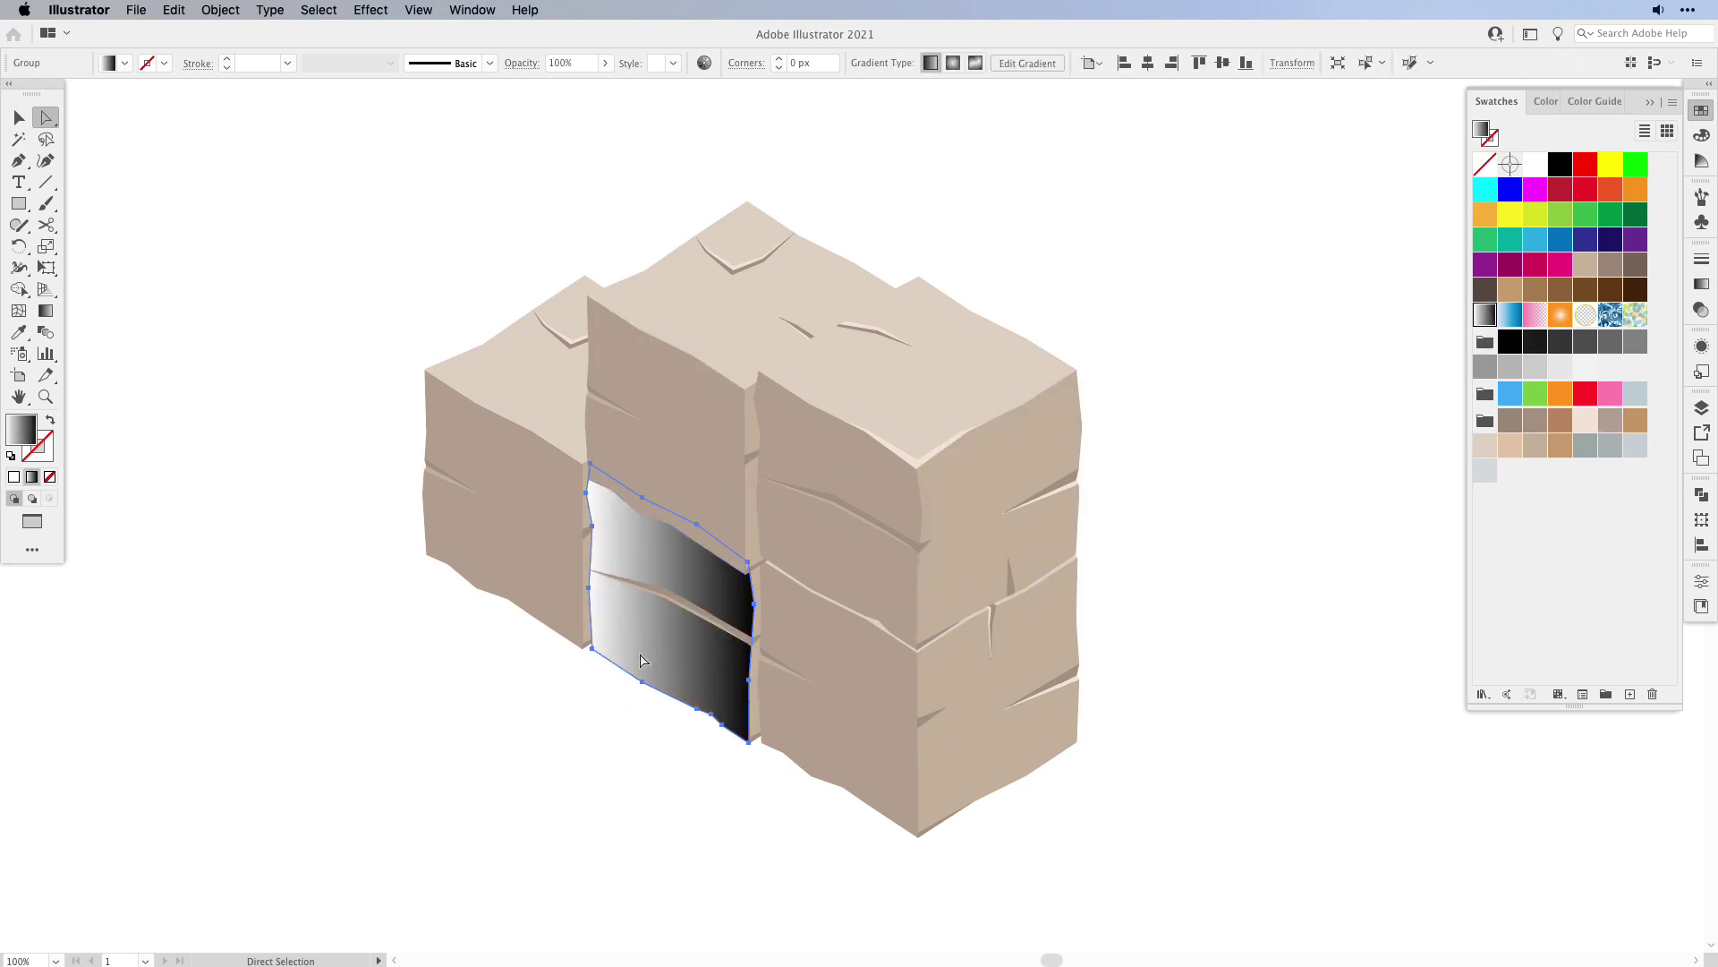
- Redirect the gradient diagonally across the face, from white below its lower edge to black above its upper edge
key(g)
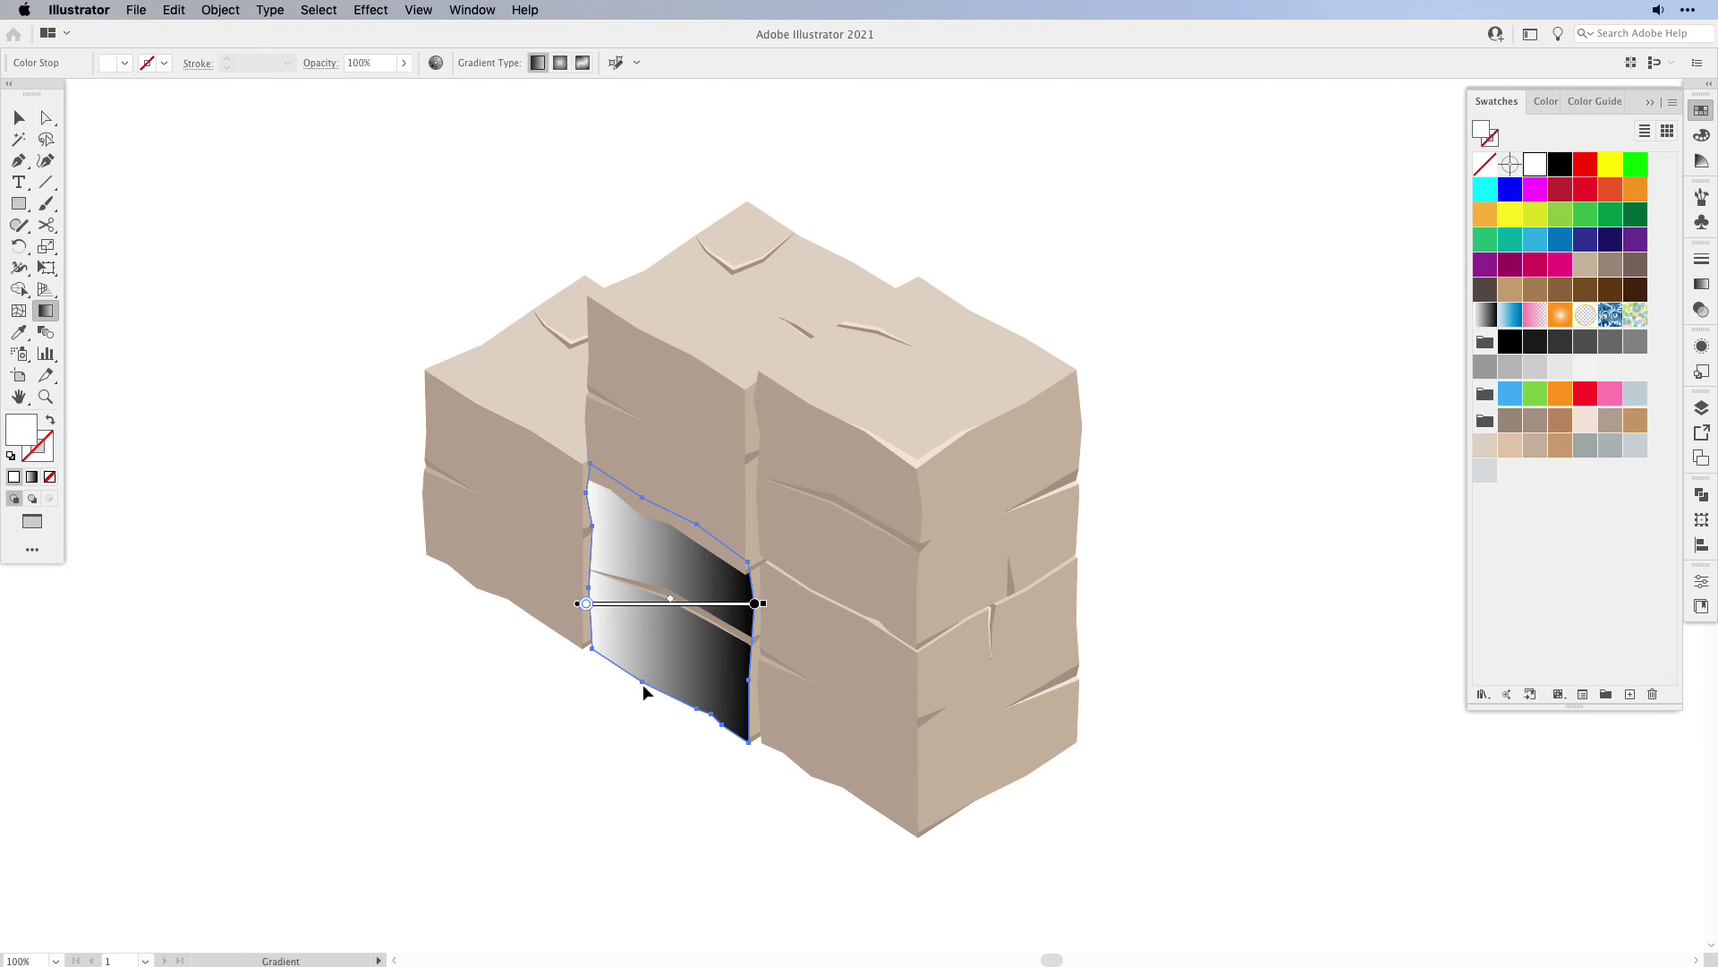
mouse_move(611, 752)
mouse_down()
mouse_move(654, 653)
mouse_move(633, 632)
mouse_move(695, 541)
mouse_move(716, 539)
mouse_move(727, 499)
mouse_up()
drag(658, 622, 672, 589)
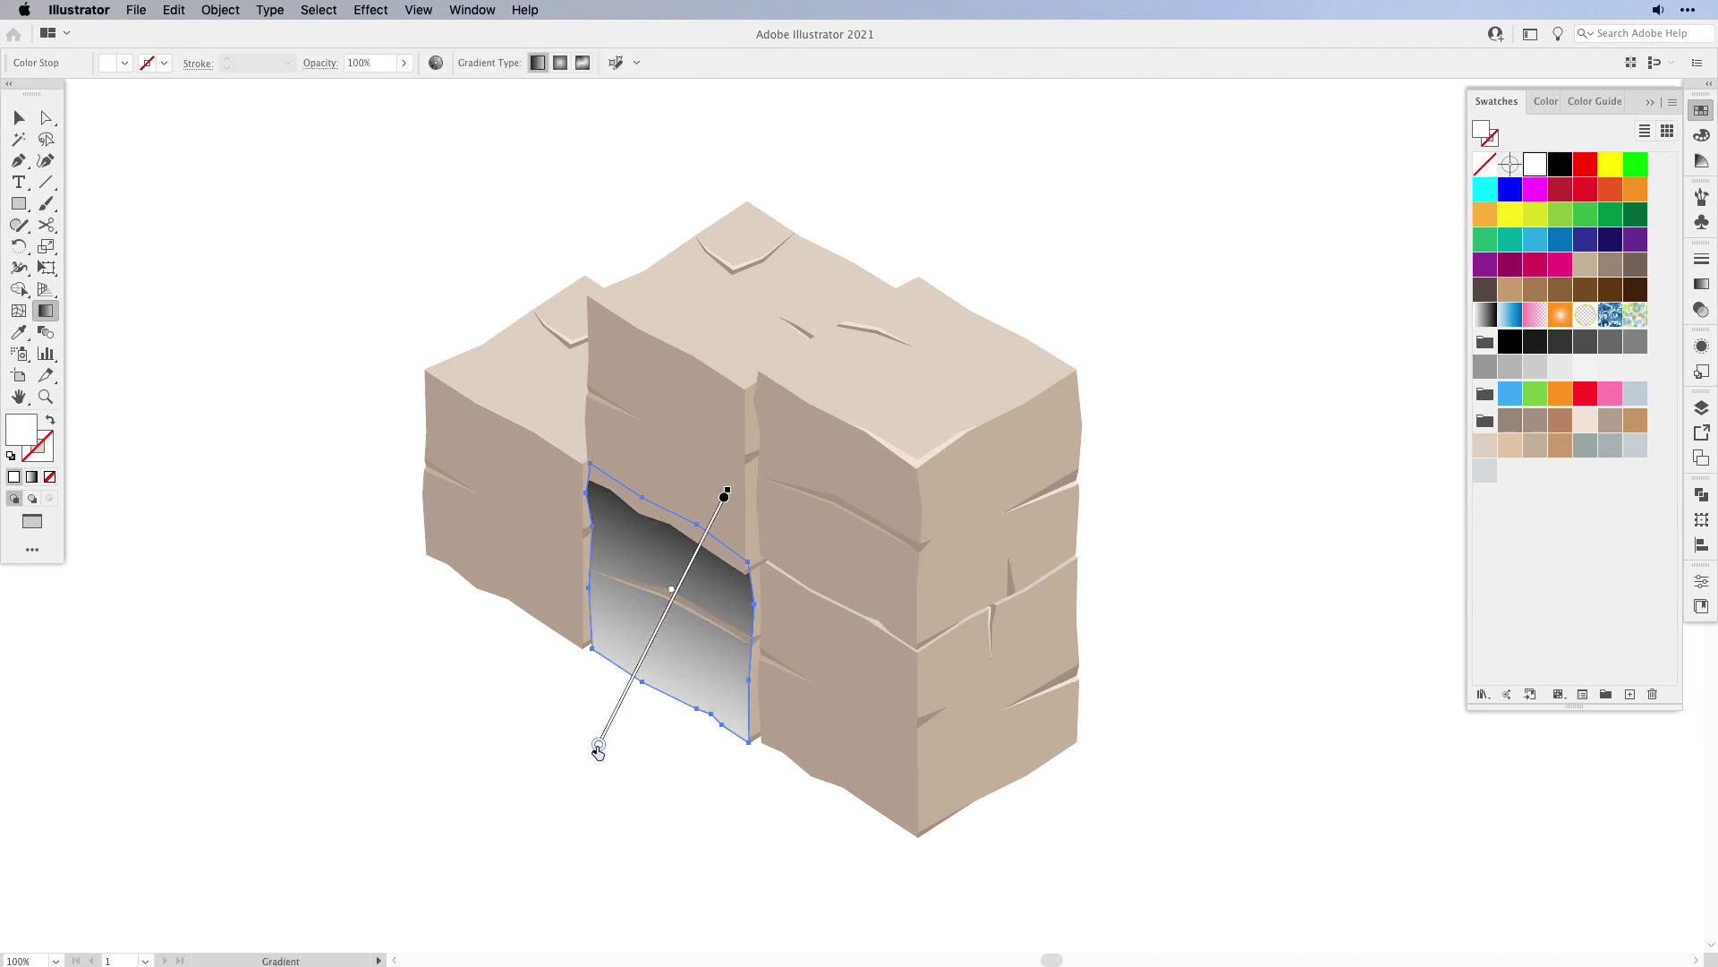
- Color both gradient stops with the same grayish-brown swatch, set the lower stop's opacity to 0%, and bring both stops inward
double_click(599, 745)
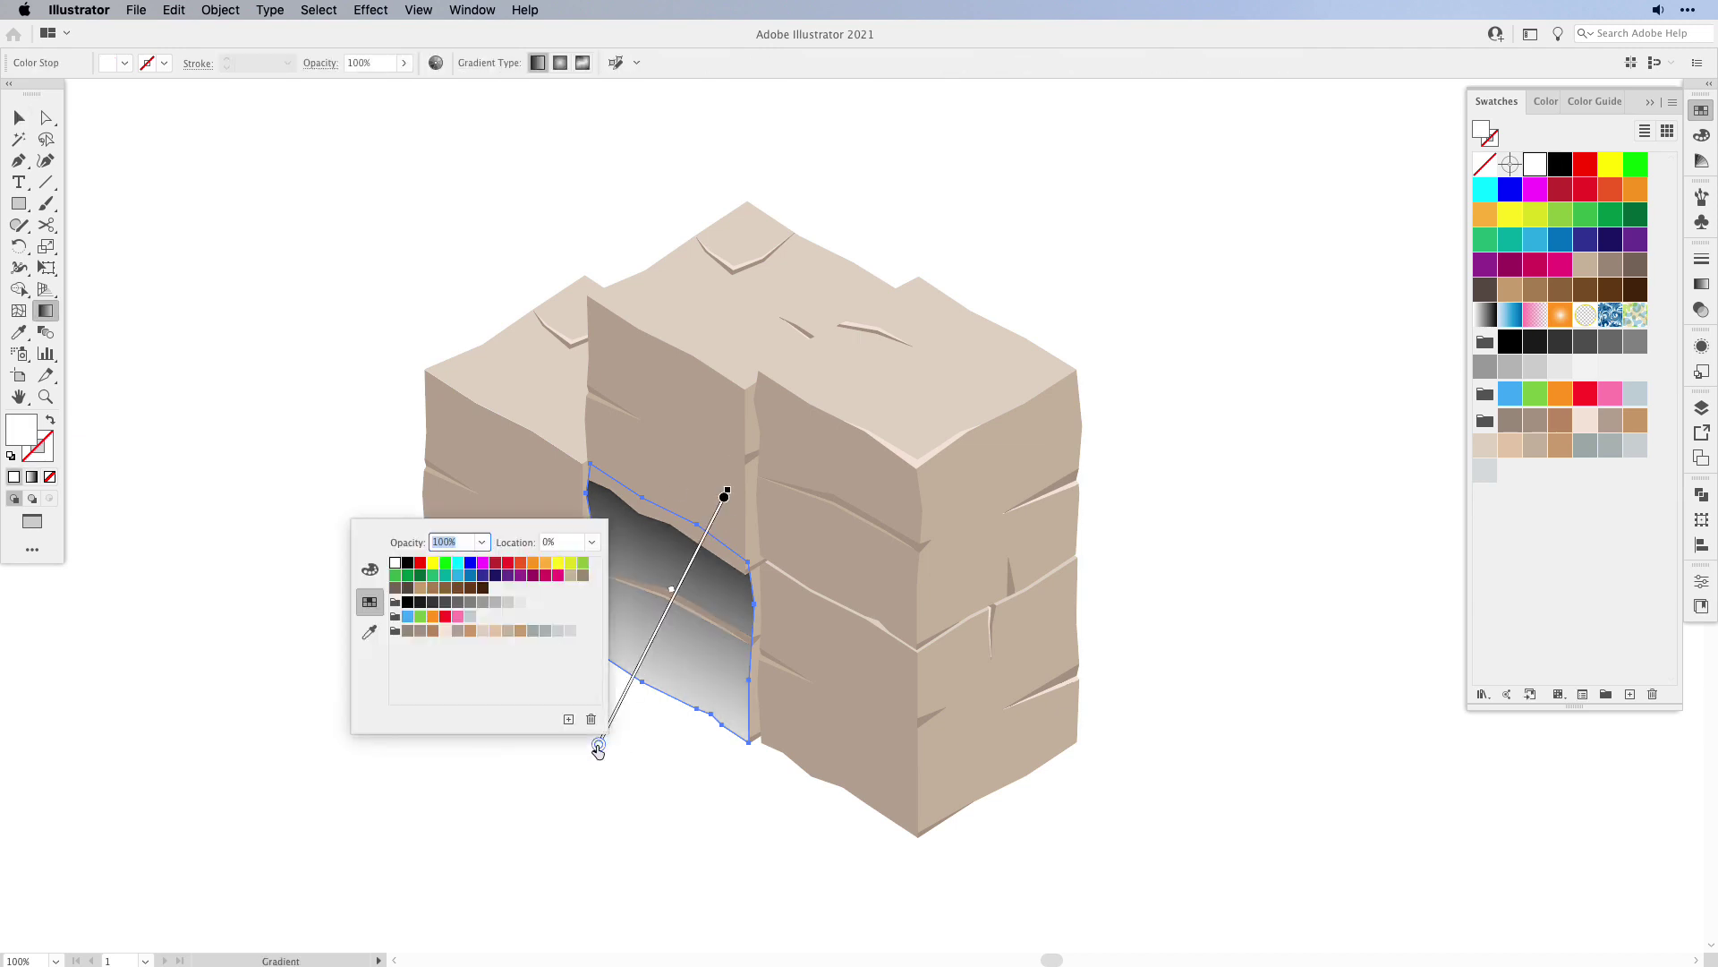
click(407, 631)
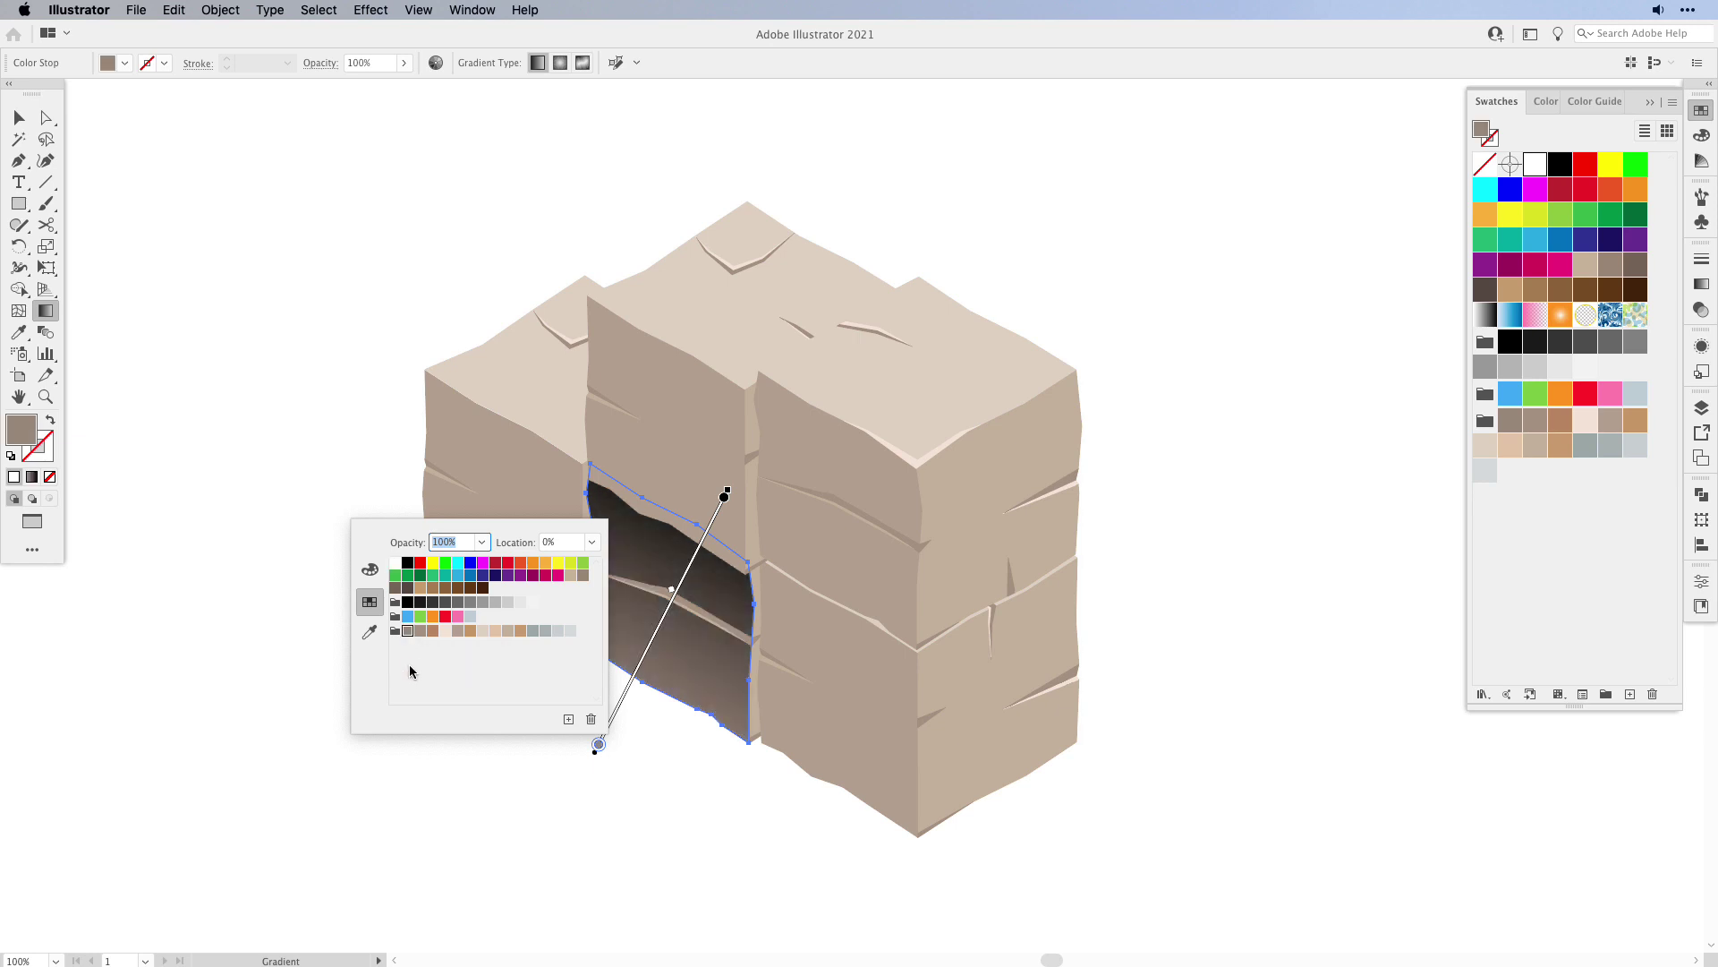
click(482, 543)
click(501, 561)
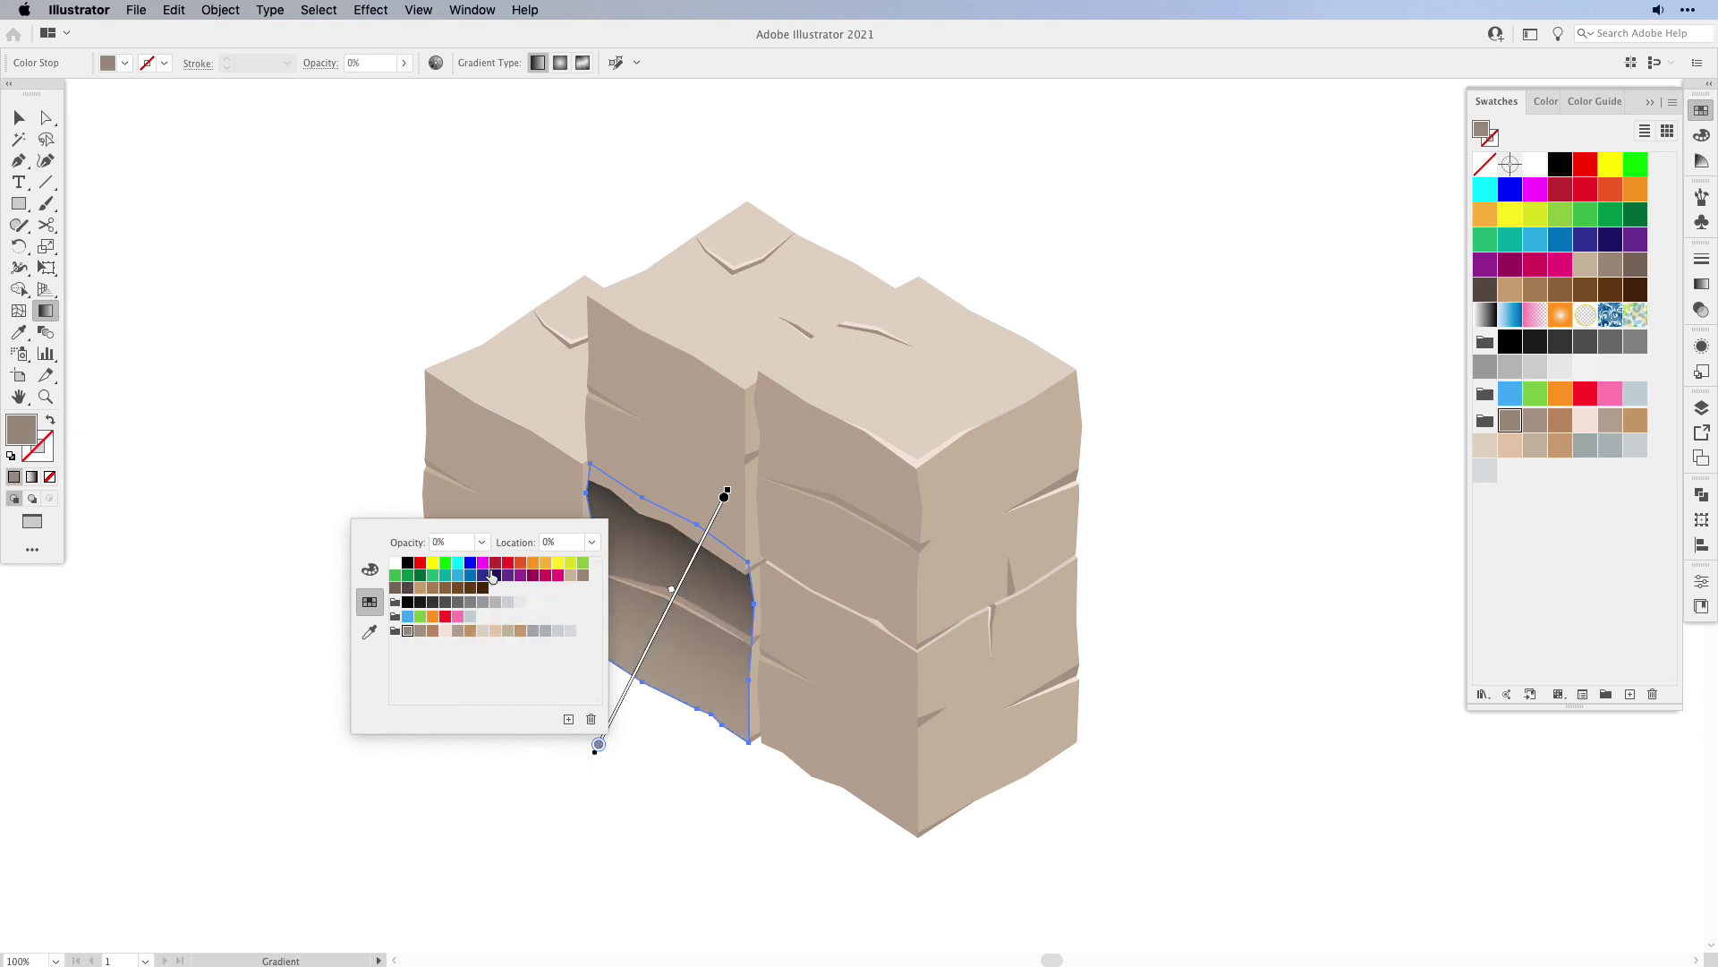
double_click(725, 497)
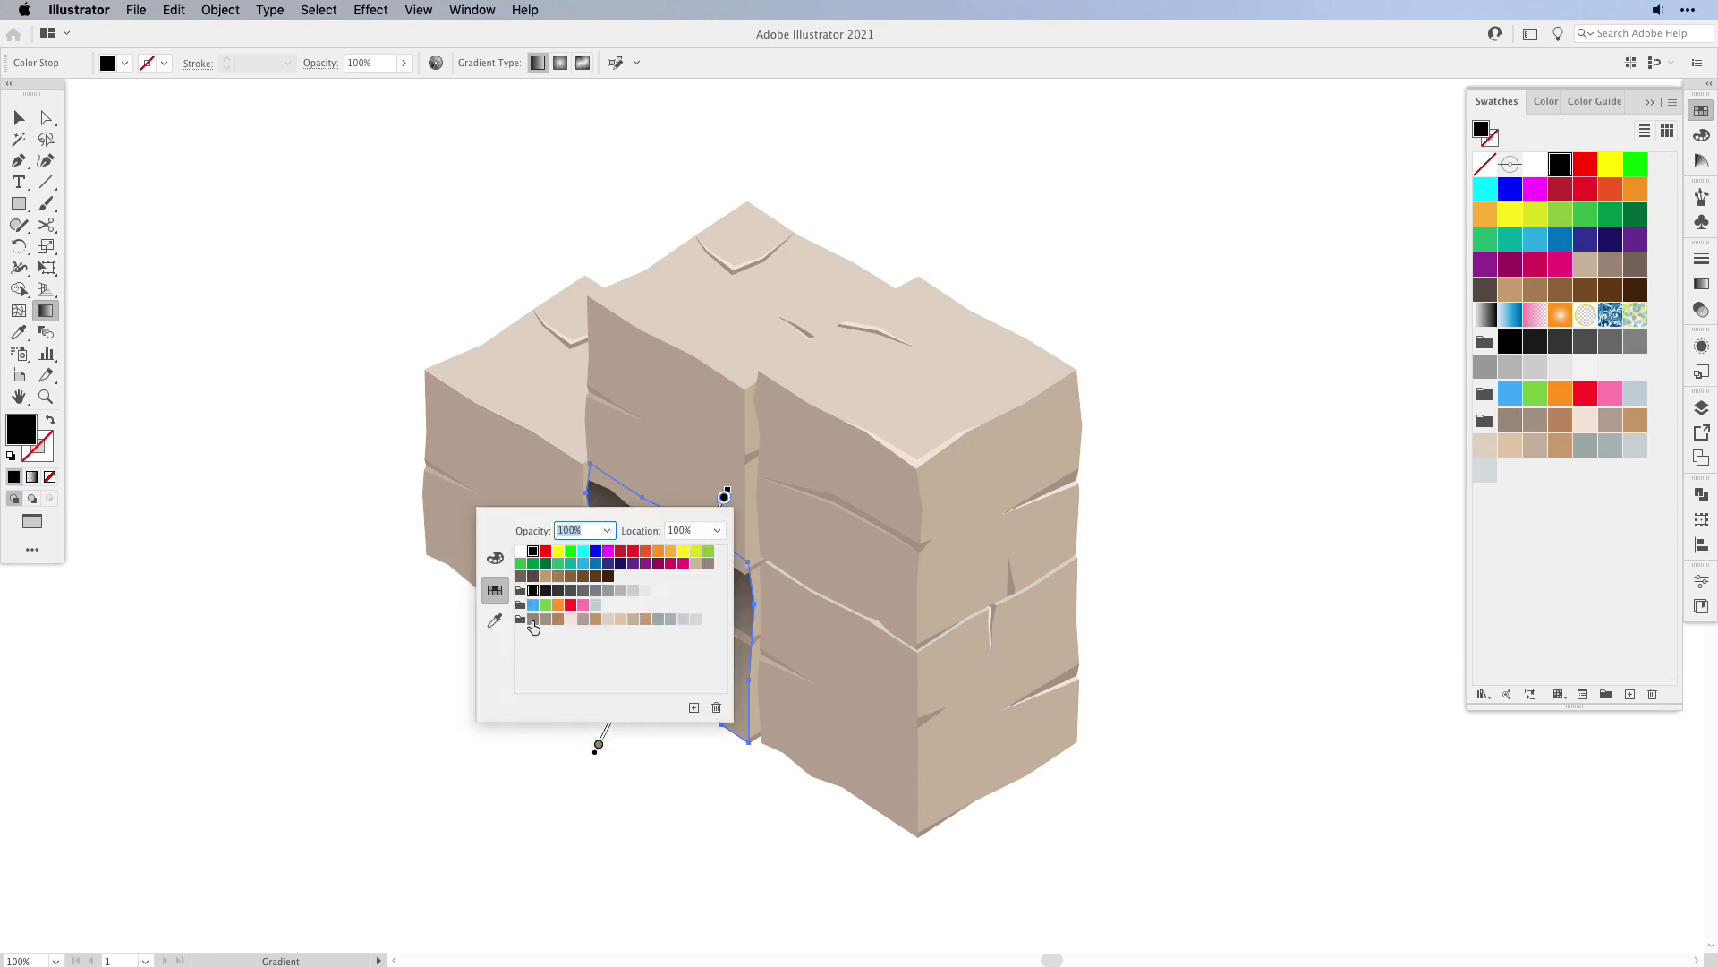
click(534, 620)
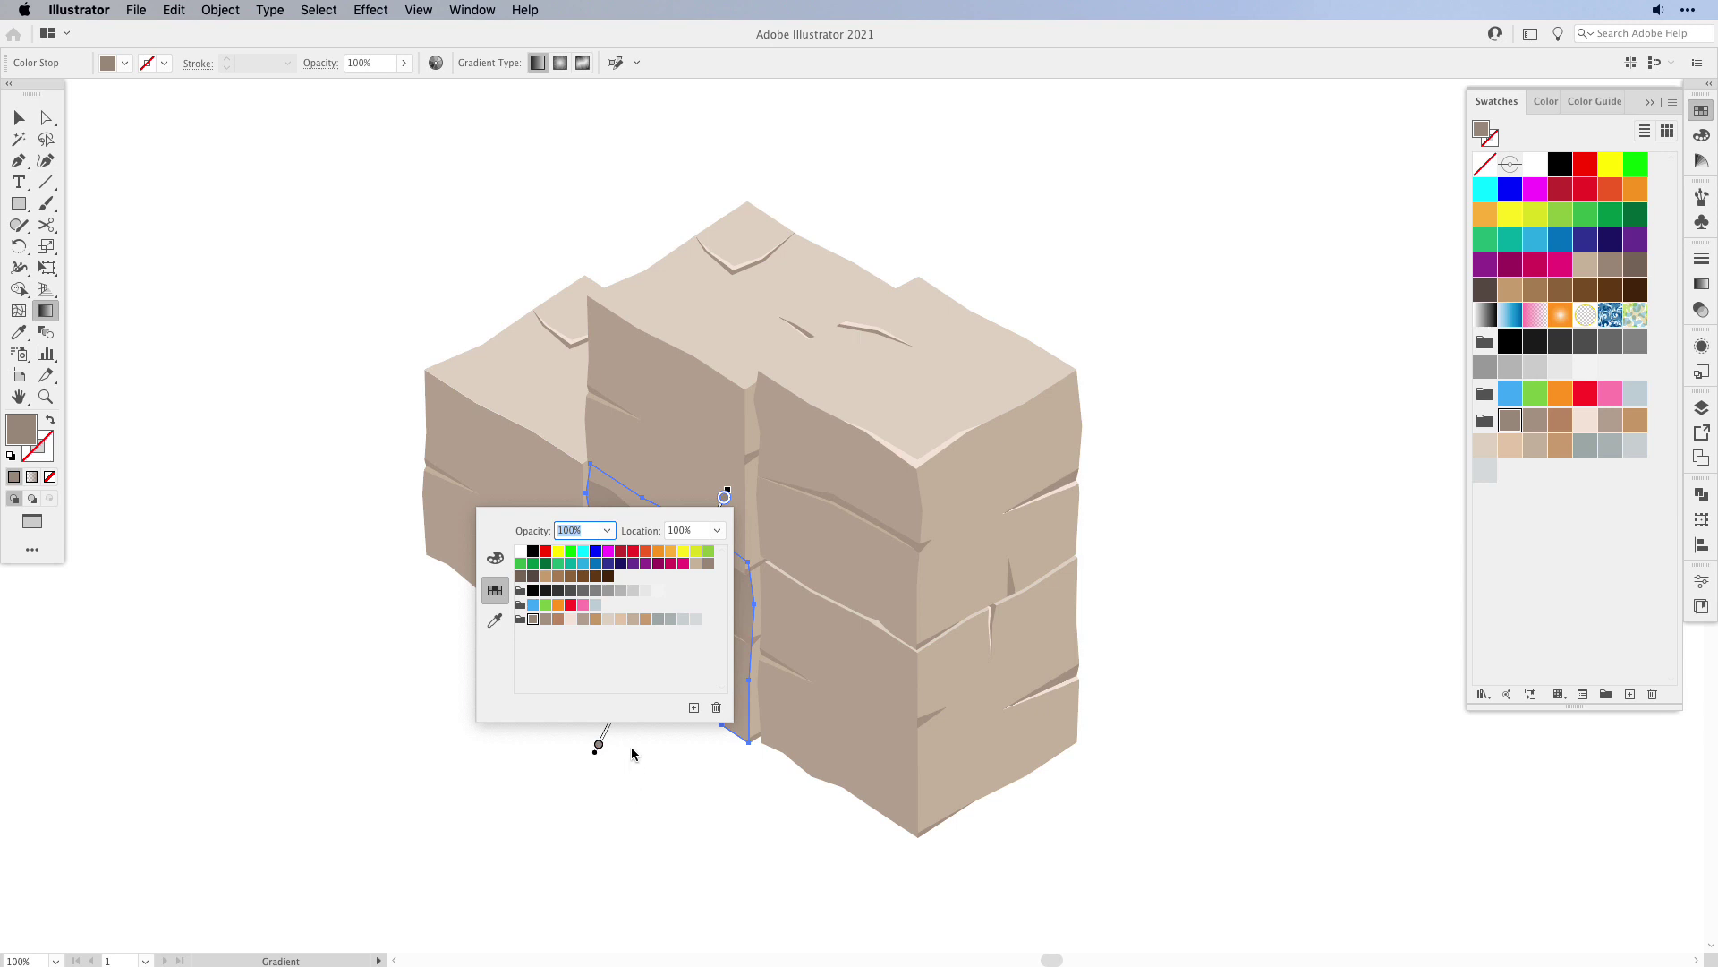
key(Escape)
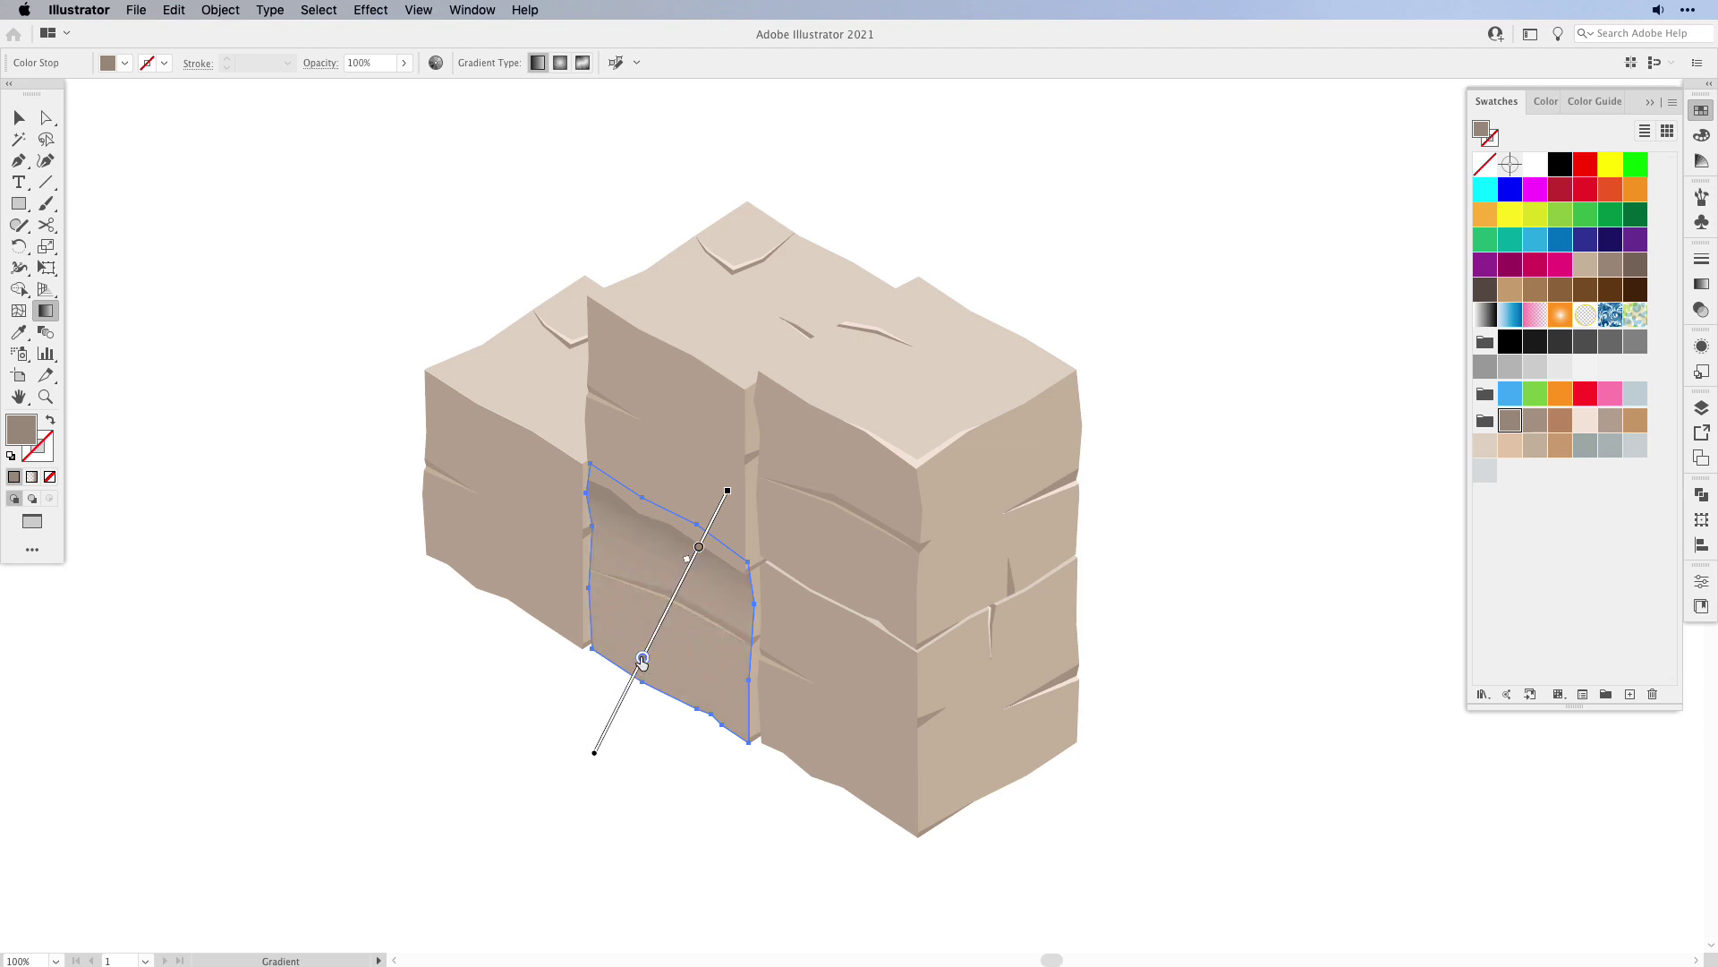
- Set the angle of the face's shadow gradient to 60° and deselect the artwork
click(1701, 286)
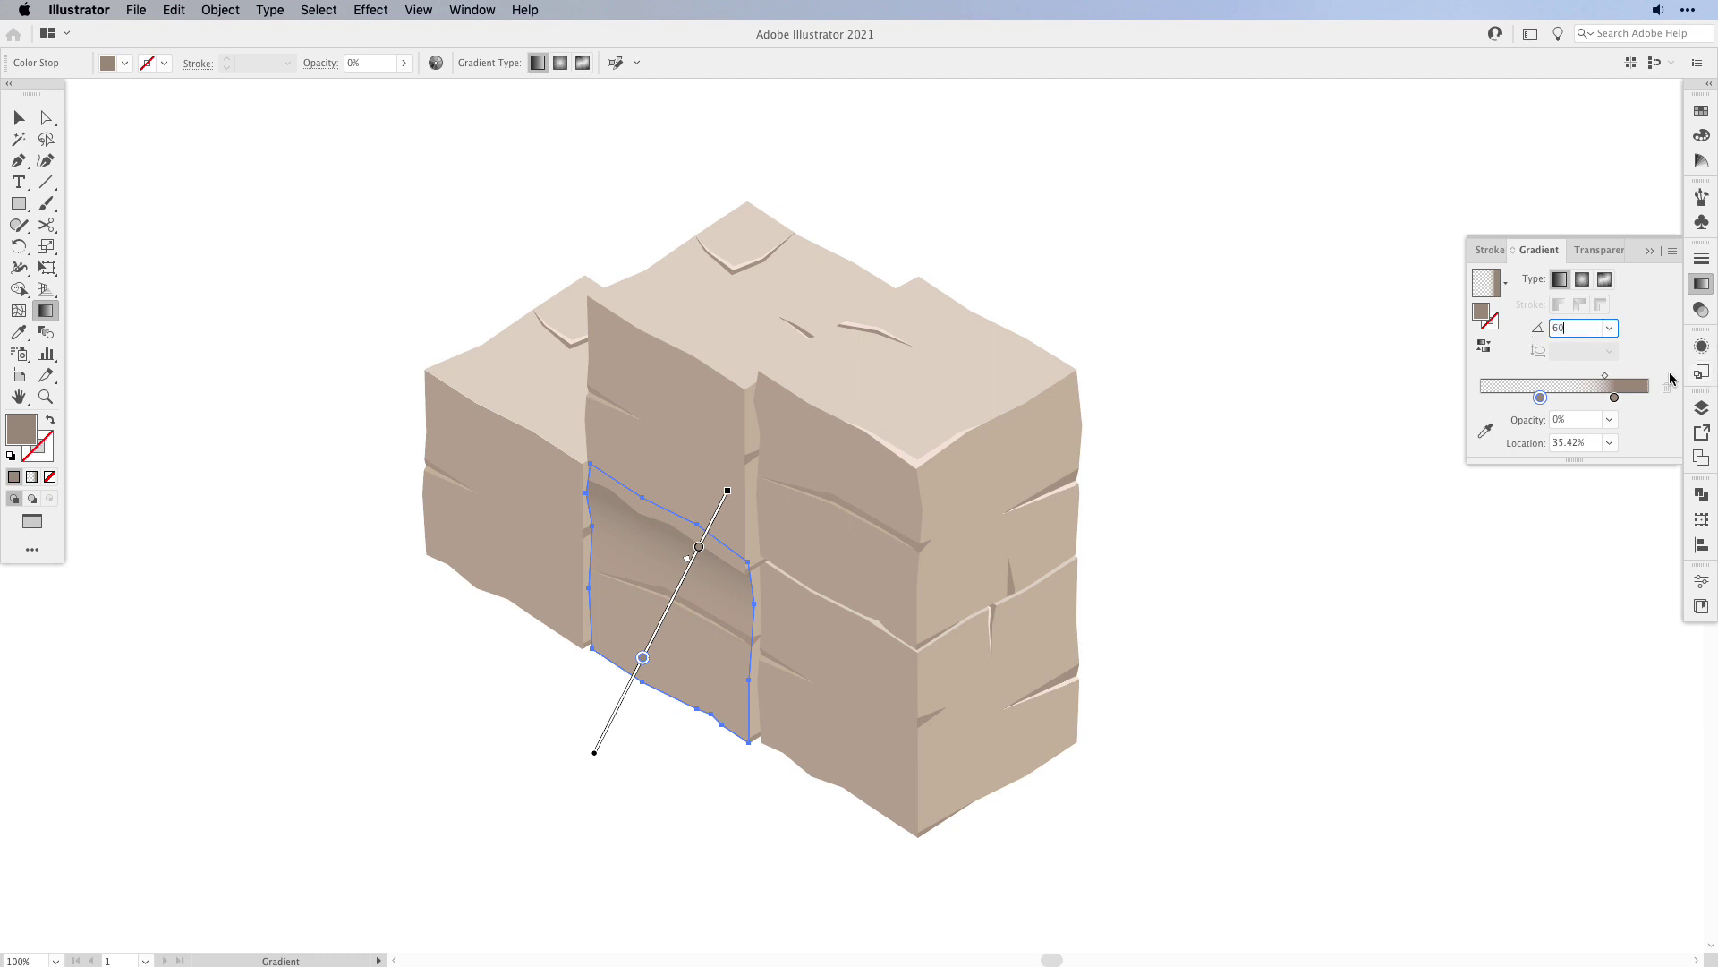
key(Return)
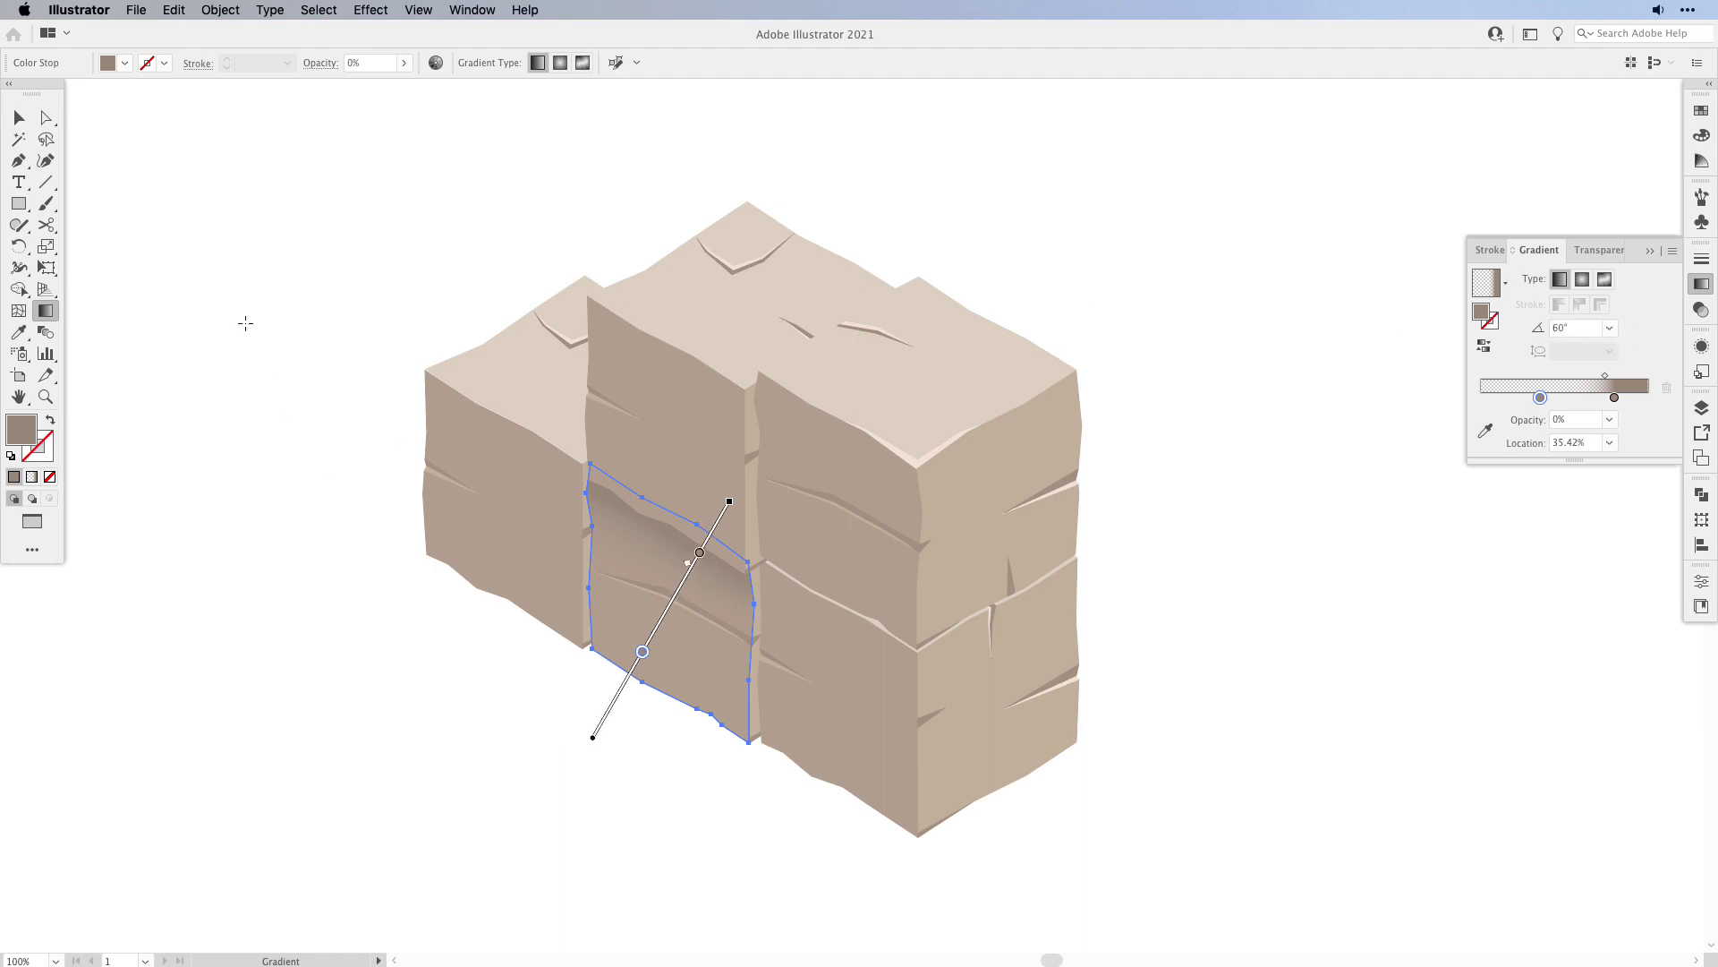
click(18, 120)
click(315, 862)
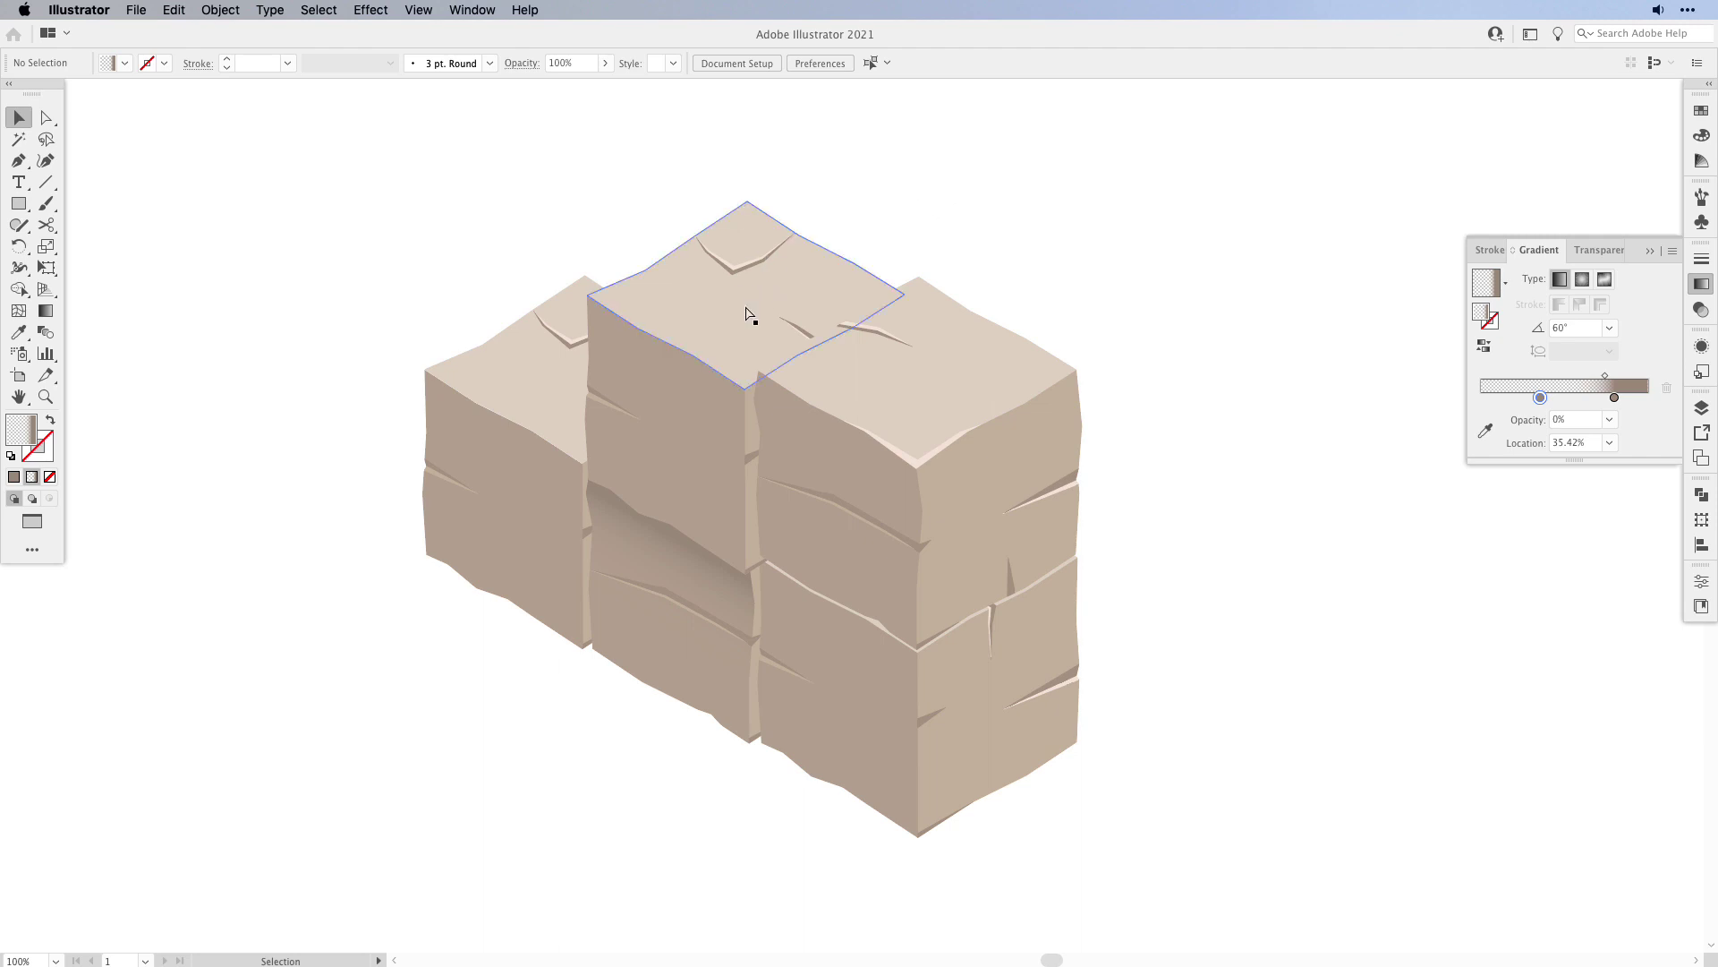
- Paste a copy of the upper middle cube's top face in front and give it the shadow gradient sampled from the lower cube's face
key(a)
click(705, 451)
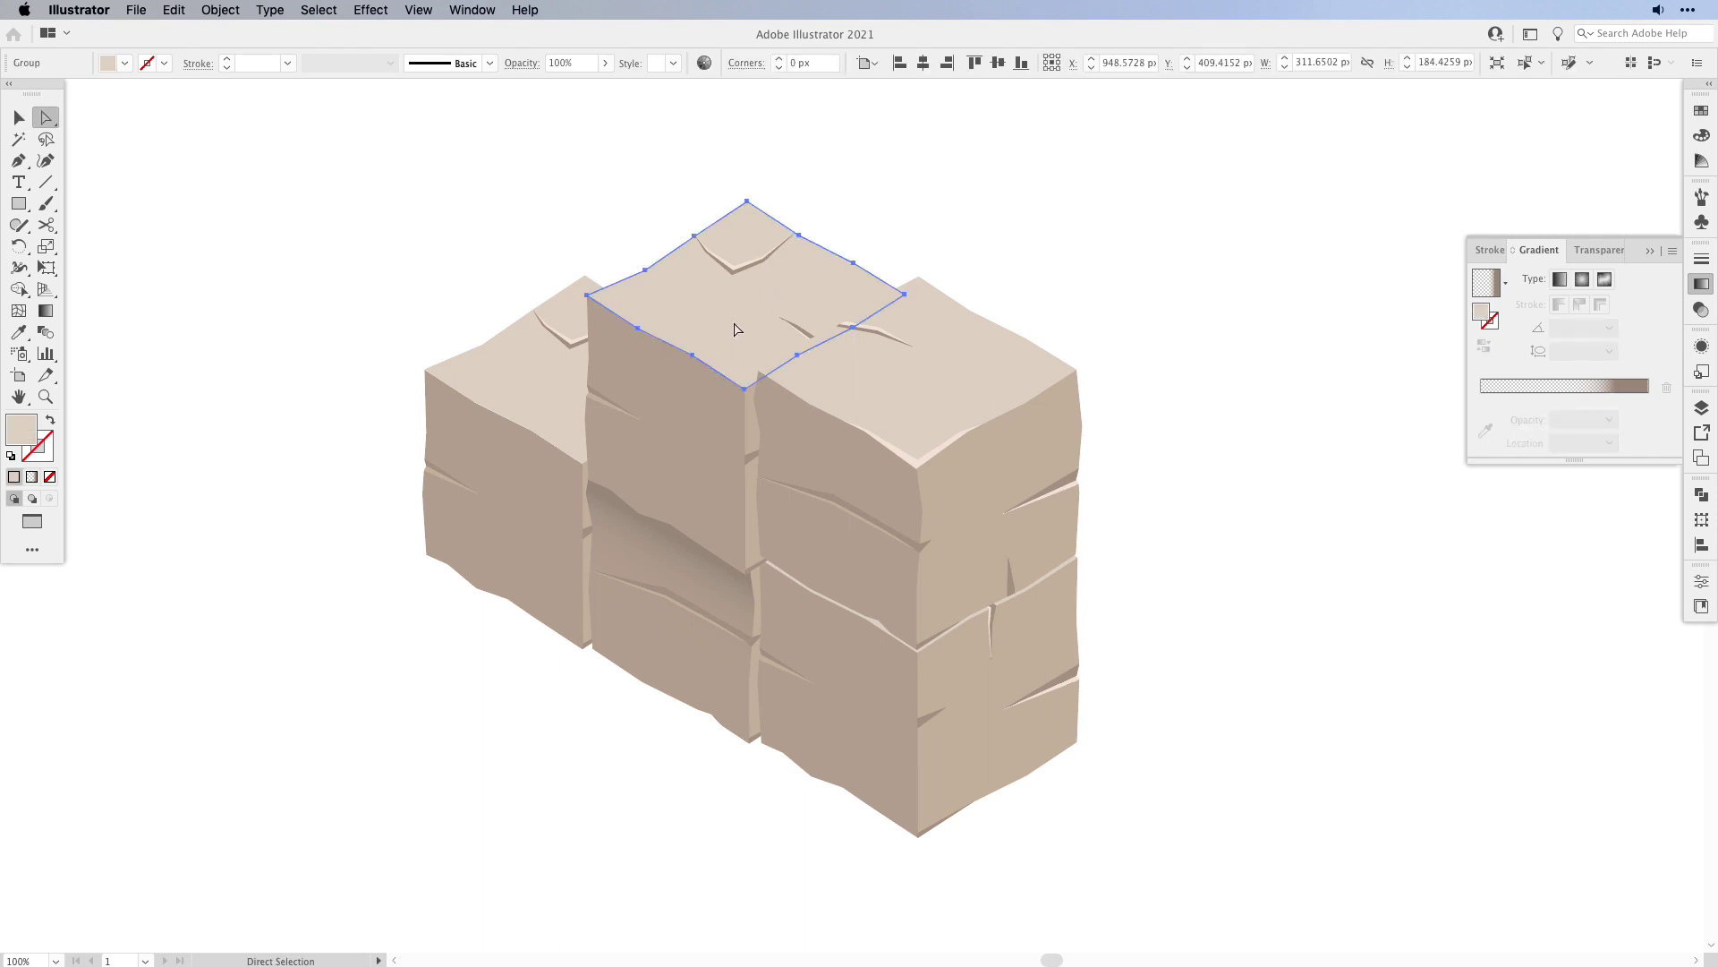
click(224, 9)
click(190, 95)
click(174, 10)
click(213, 127)
key(i)
click(666, 536)
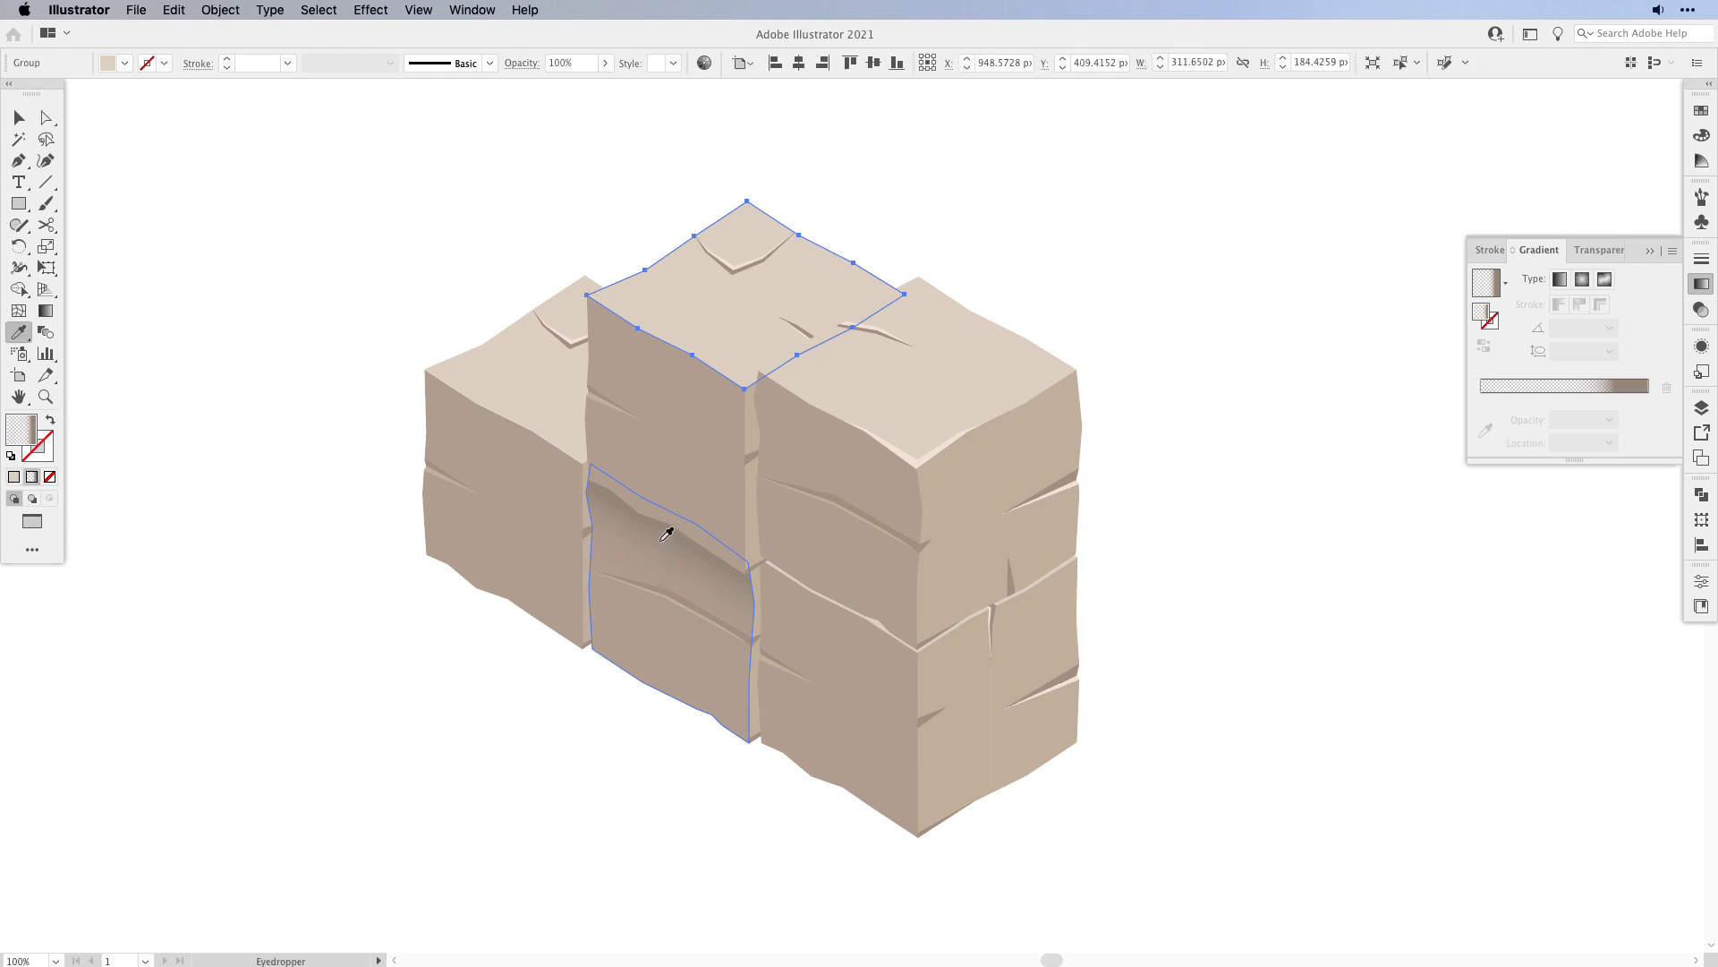
- Redirect the top face's gradient so it darkens toward the front stack, and set its angle to -60°
key(g)
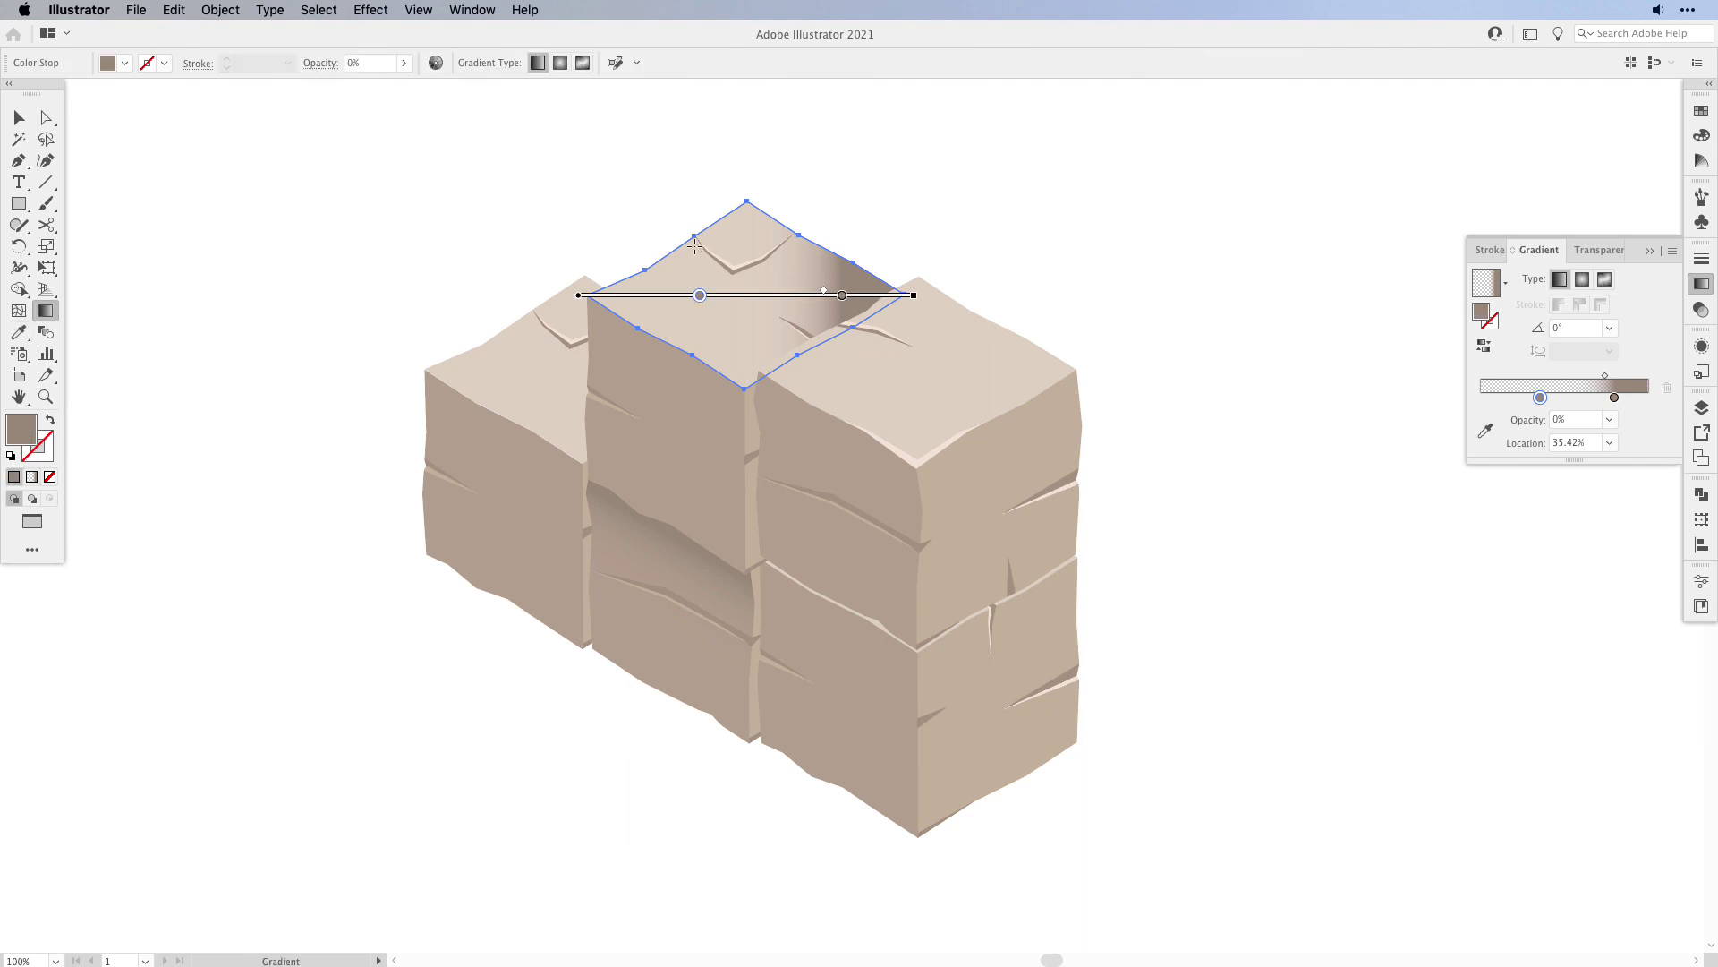
mouse_move(659, 213)
mouse_down()
mouse_move(863, 403)
mouse_move(848, 431)
mouse_up()
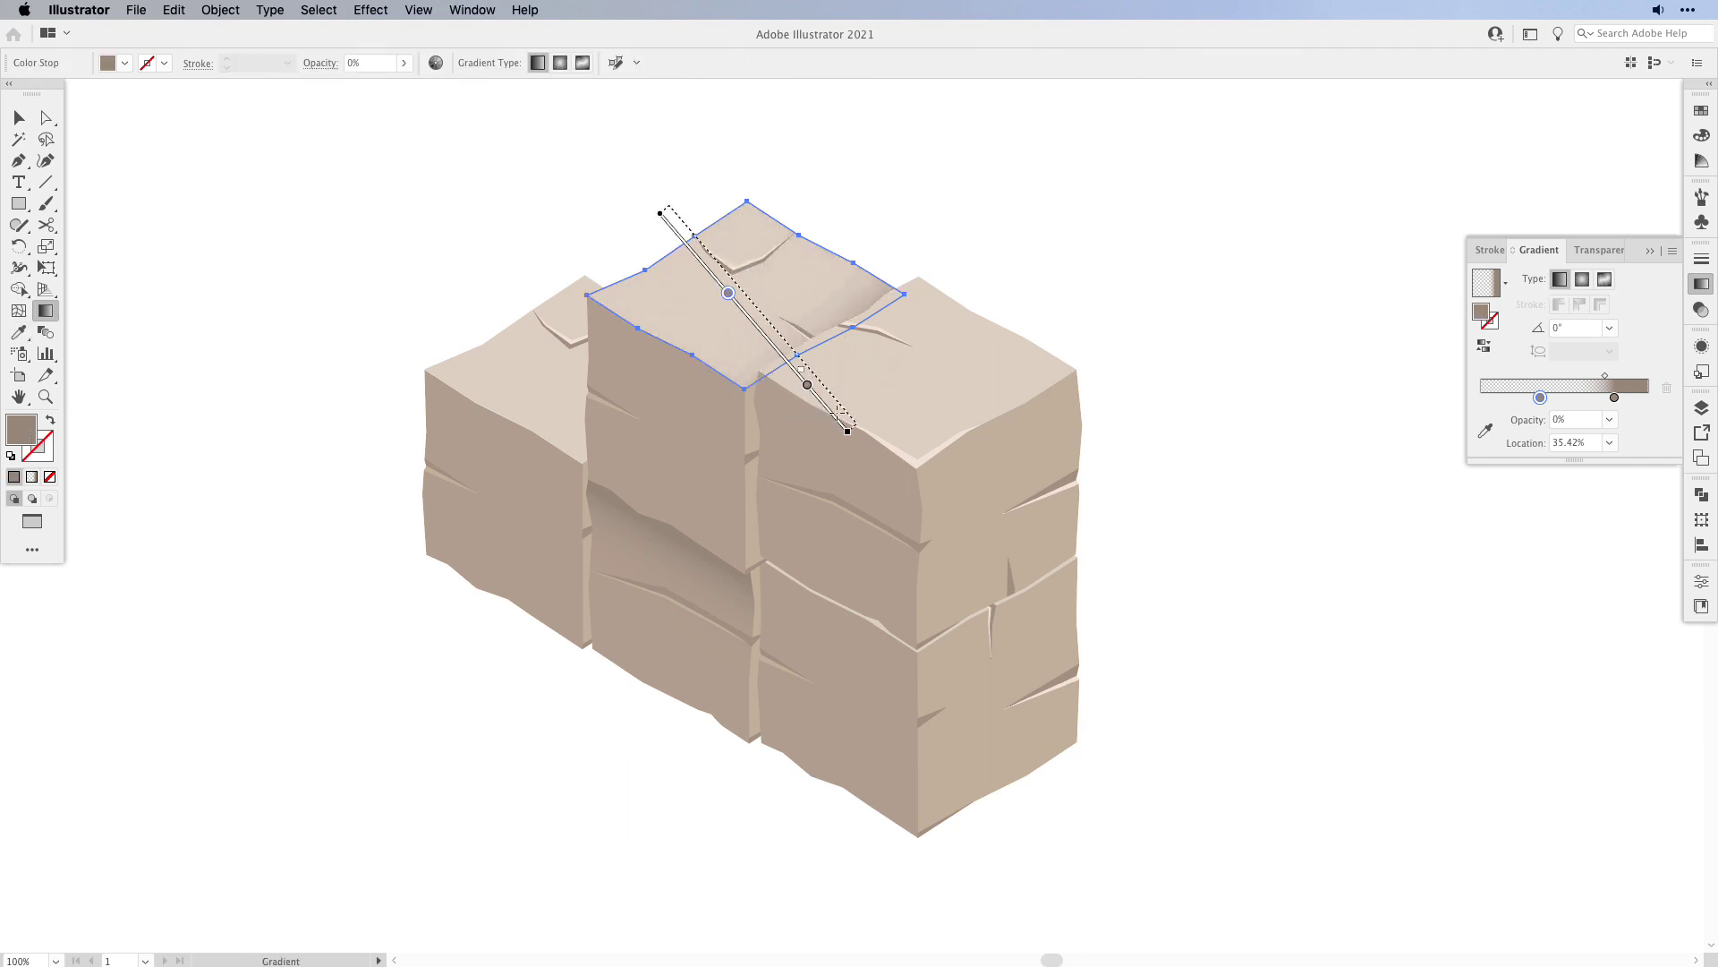
click(1609, 328)
click(1640, 574)
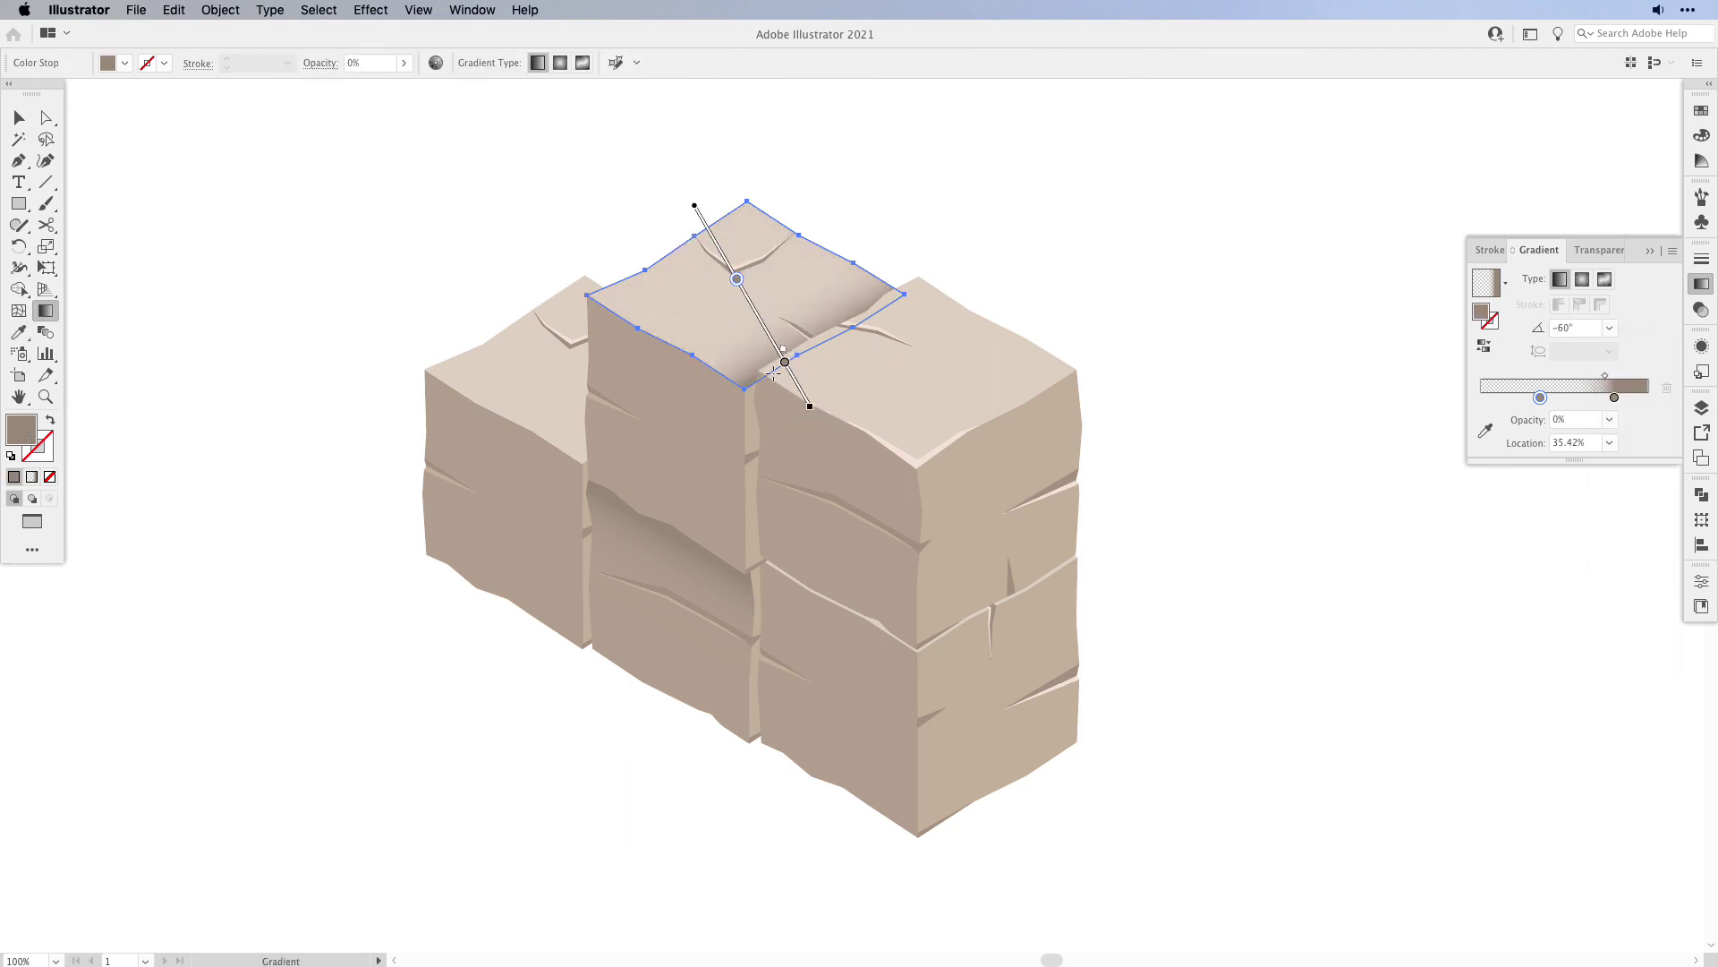
- Move the top face's opaque gradient stop to about 86% and its transparent stop to about 42%, and deselect the artwork
drag(785, 363, 791, 371)
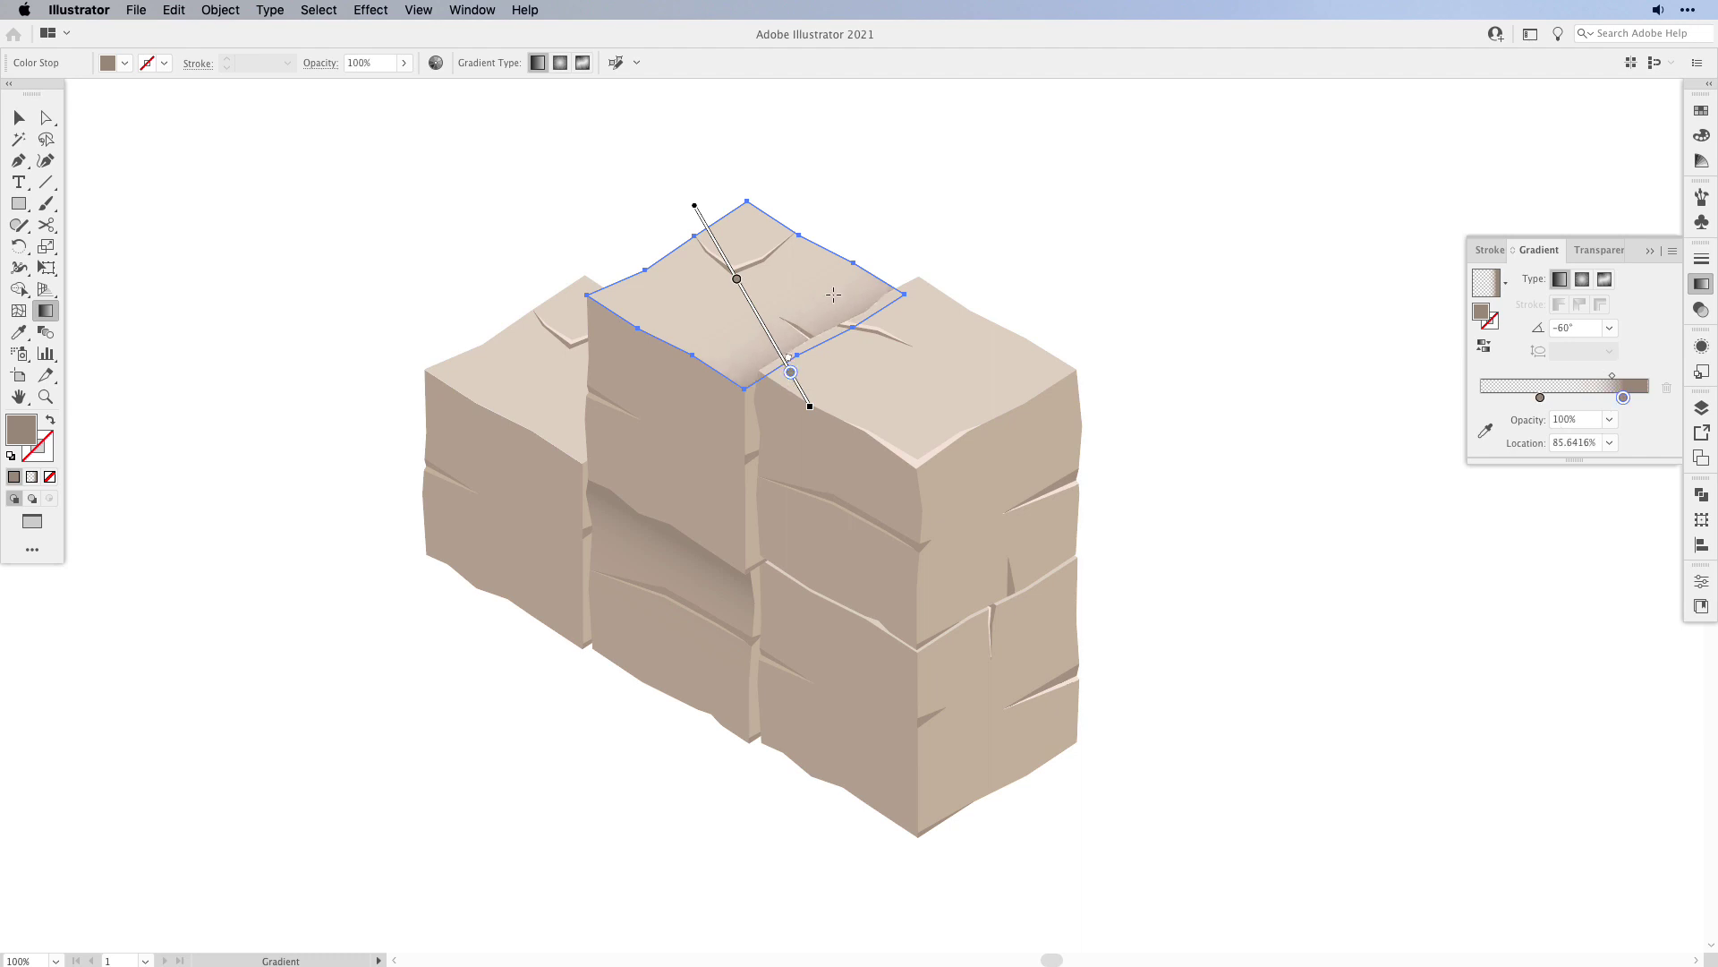
drag(737, 278, 744, 292)
key(v)
click(1307, 464)
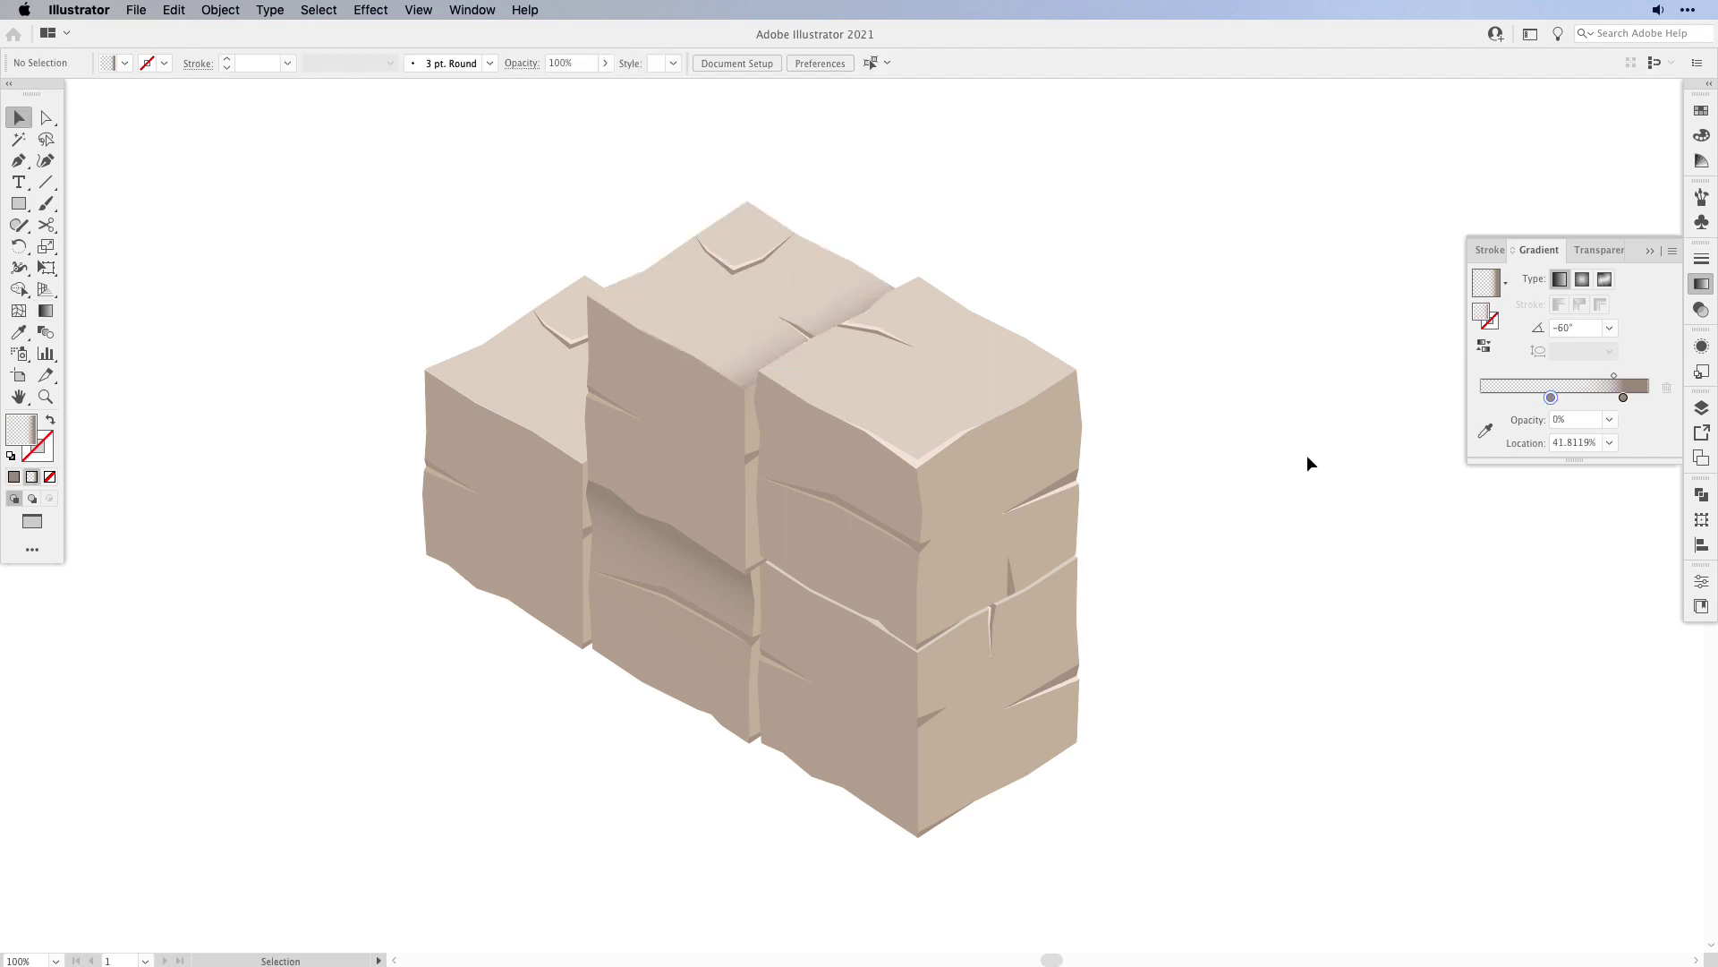